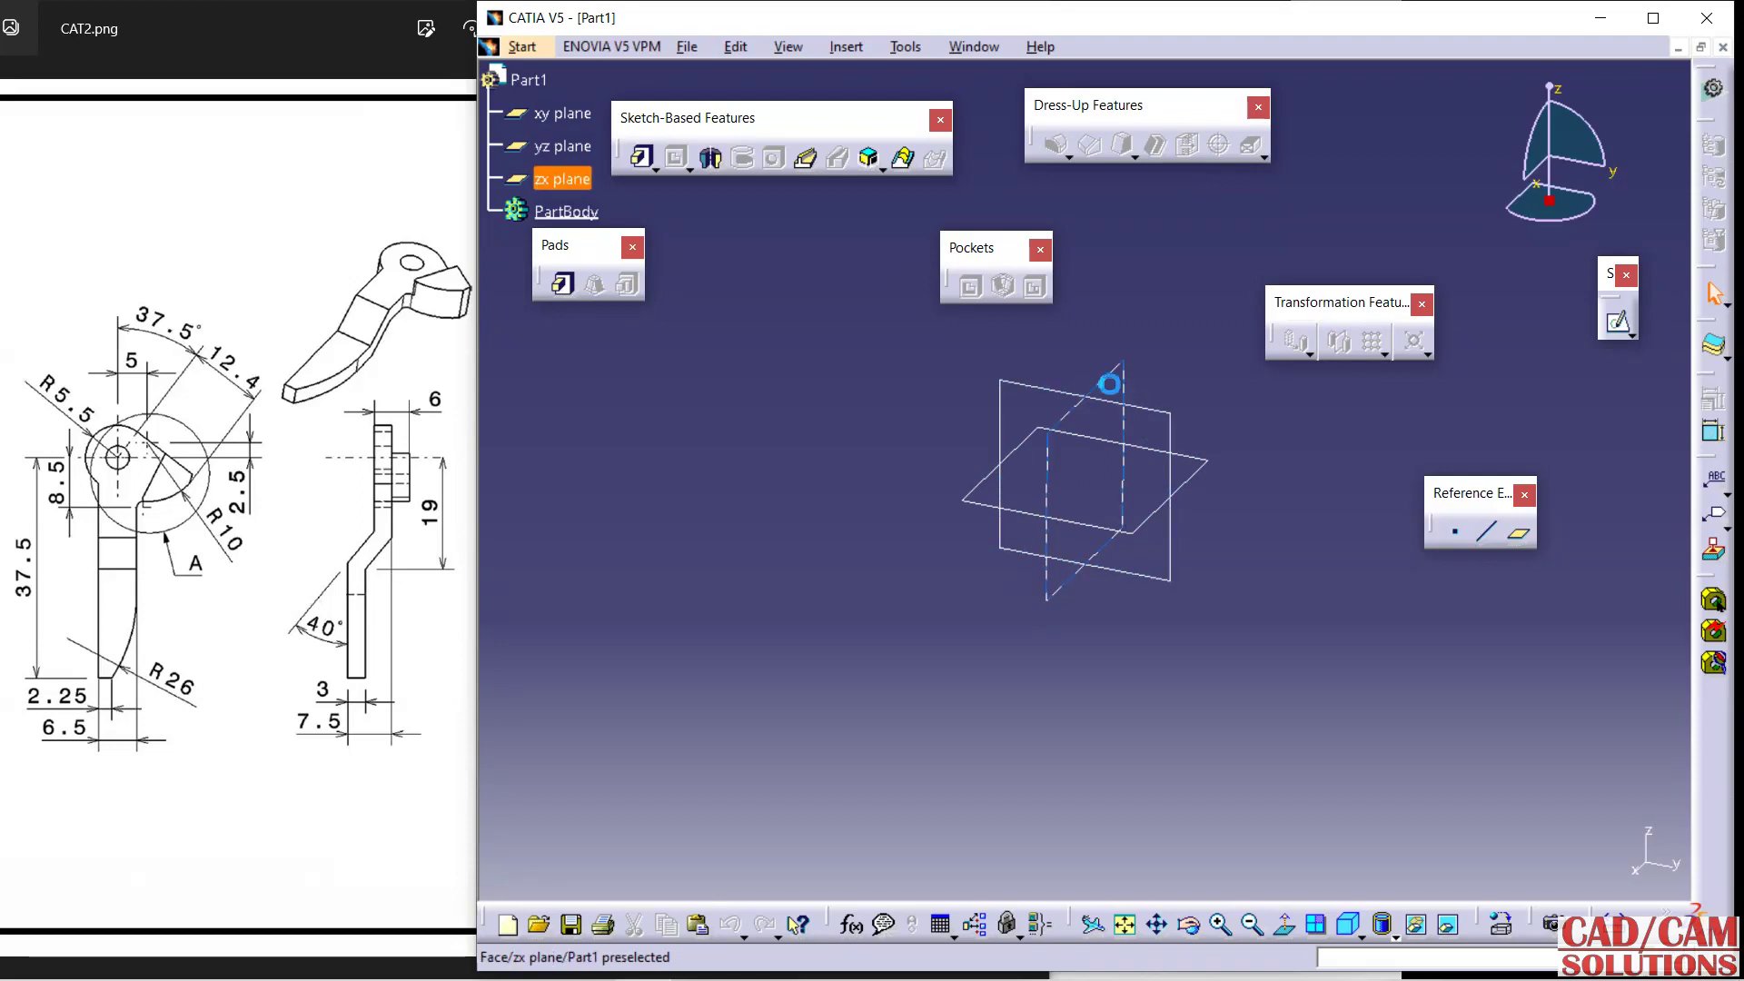
# Select the zx plane, orbit around the planes, and try a plain sketch before leaving it.
pyautogui.click(1109, 385)
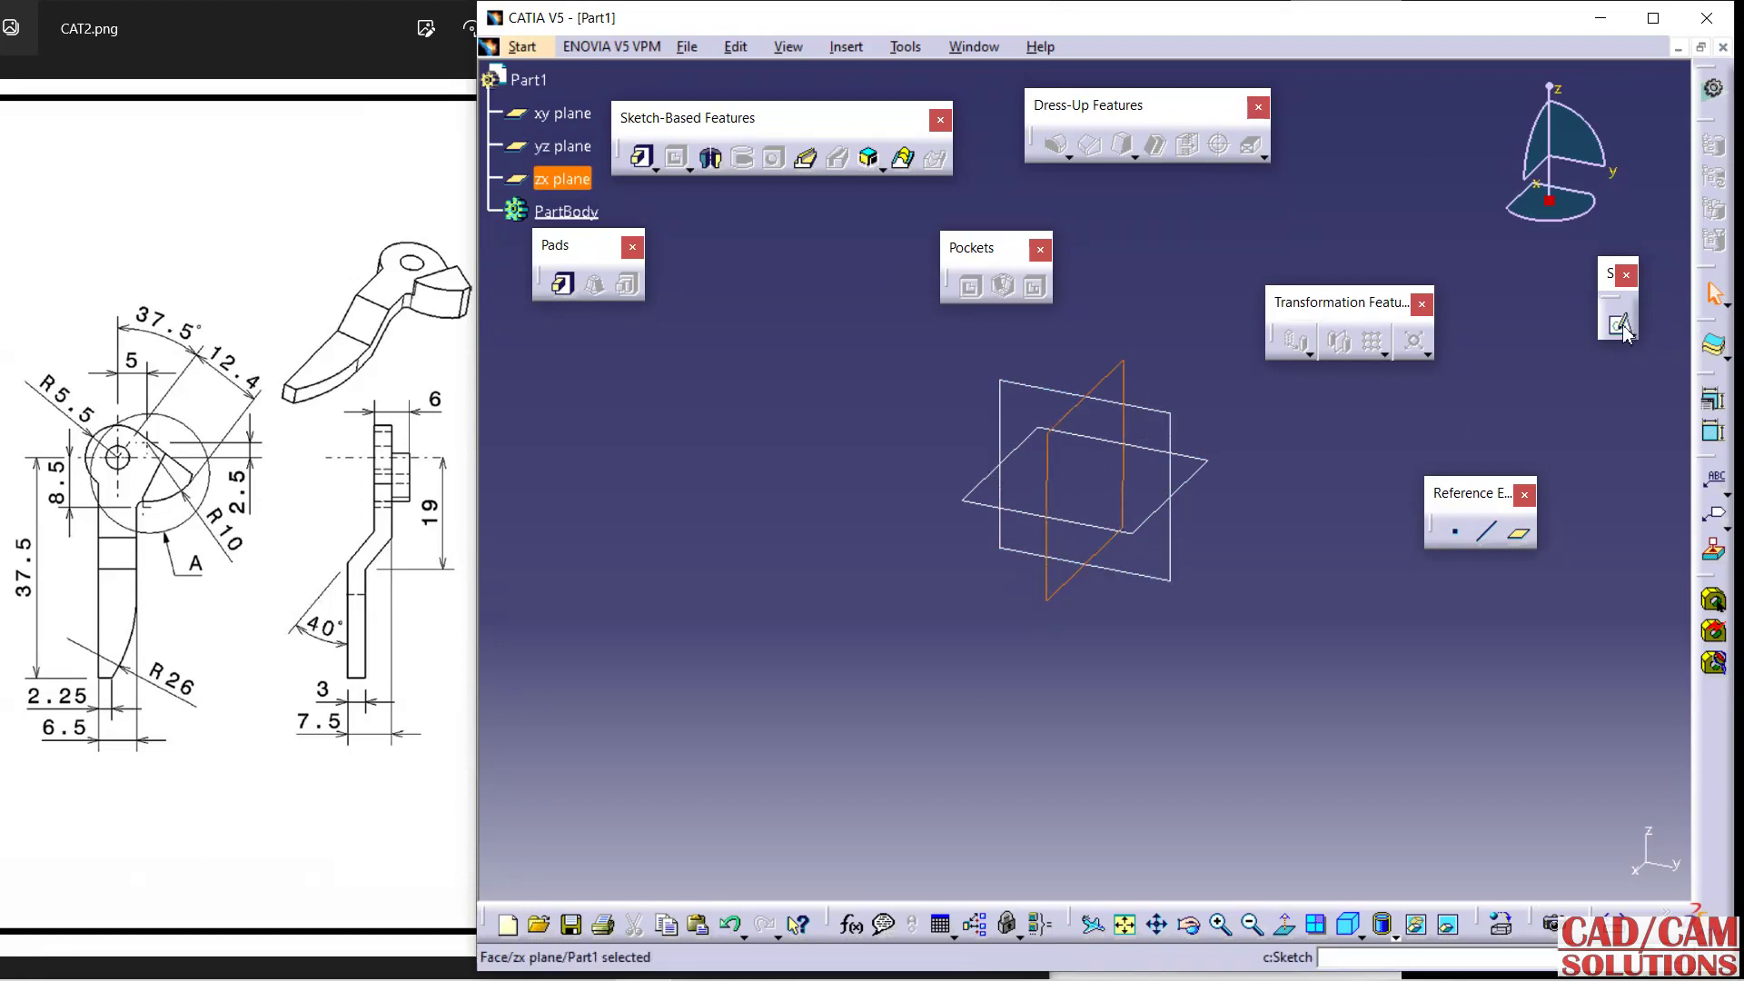
pyautogui.moveTo(1132, 370)
pyautogui.mouseDown(button='middle')
pyautogui.moveTo(966, 617)
pyautogui.moveTo(1218, 351)
pyautogui.moveTo(1067, 666)
pyautogui.moveTo(1133, 362)
pyautogui.moveTo(996, 524)
pyautogui.moveTo(1132, 611)
pyautogui.moveTo(1129, 628)
pyautogui.mouseUp(button='middle')
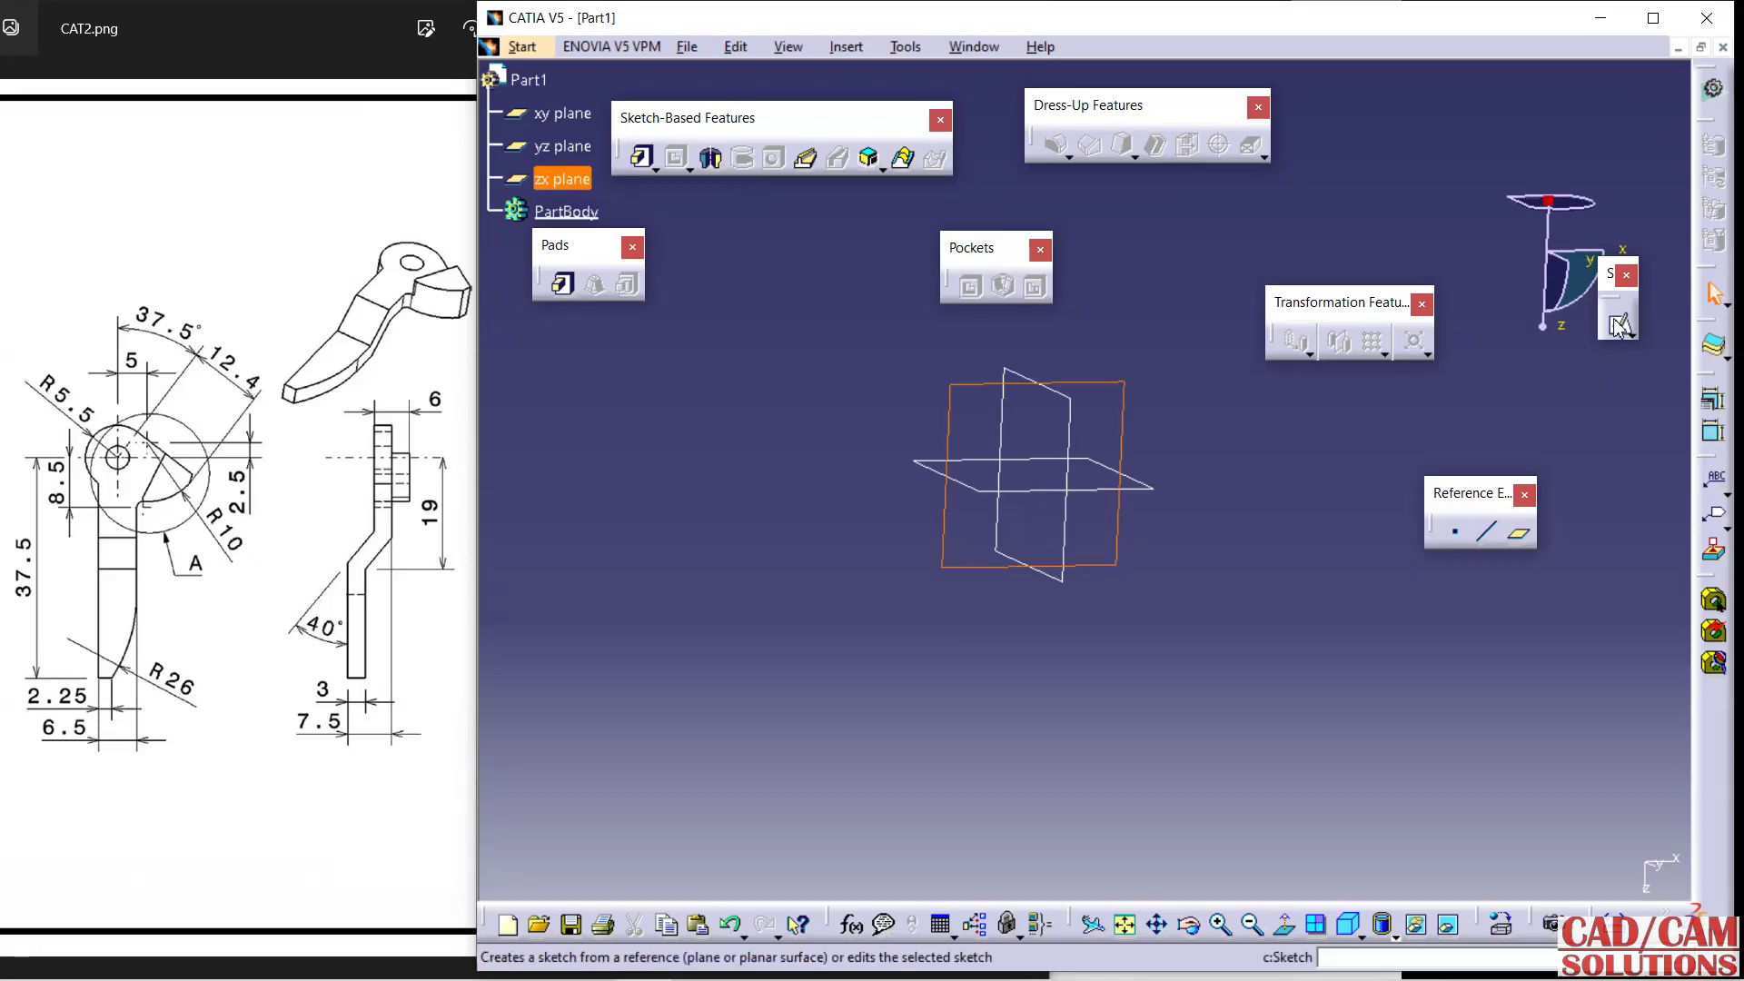
pyautogui.moveTo(1031, 498)
pyautogui.mouseDown(button='middle')
pyautogui.moveTo(1059, 522)
pyautogui.moveTo(1043, 569)
pyautogui.moveTo(1071, 494)
pyautogui.moveTo(1004, 596)
pyautogui.moveTo(1074, 705)
pyautogui.mouseUp(button='middle')
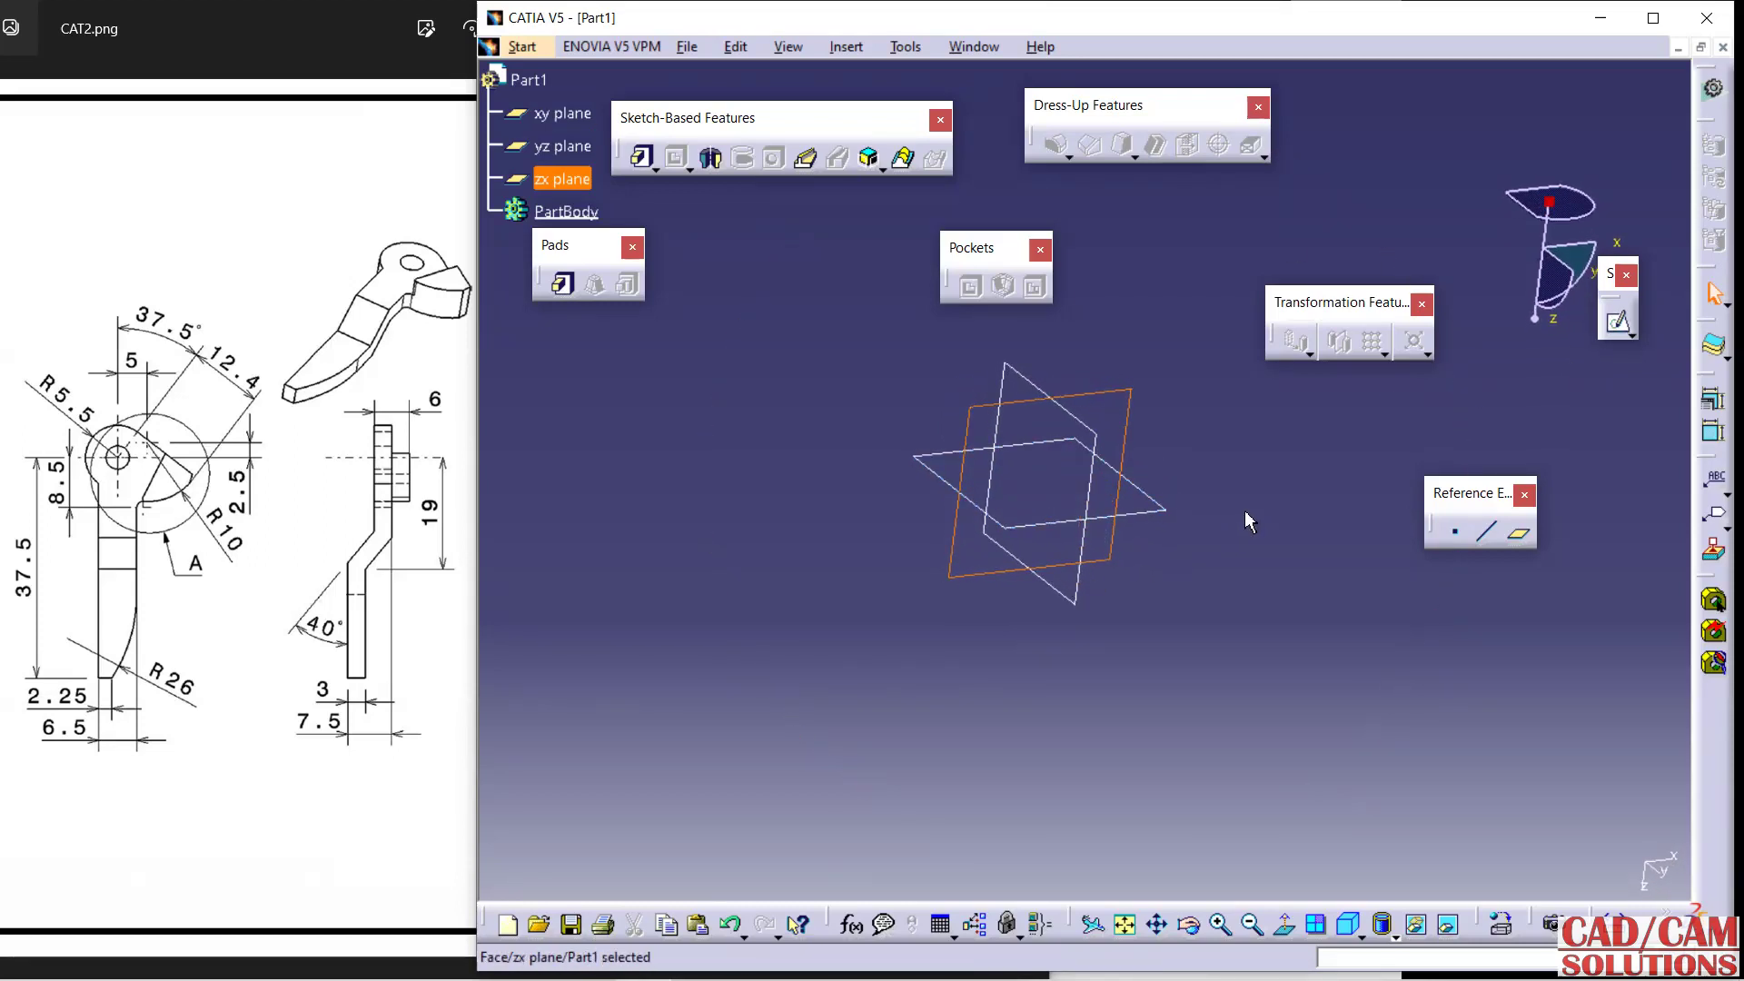
pyautogui.moveTo(1245, 511)
pyautogui.mouseDown(button='middle')
pyautogui.moveTo(1027, 545)
pyautogui.moveTo(814, 465)
pyautogui.moveTo(1241, 486)
pyautogui.moveTo(664, 535)
pyautogui.moveTo(1059, 506)
pyautogui.moveTo(1235, 467)
pyautogui.moveTo(1320, 380)
pyautogui.mouseUp(button='middle')
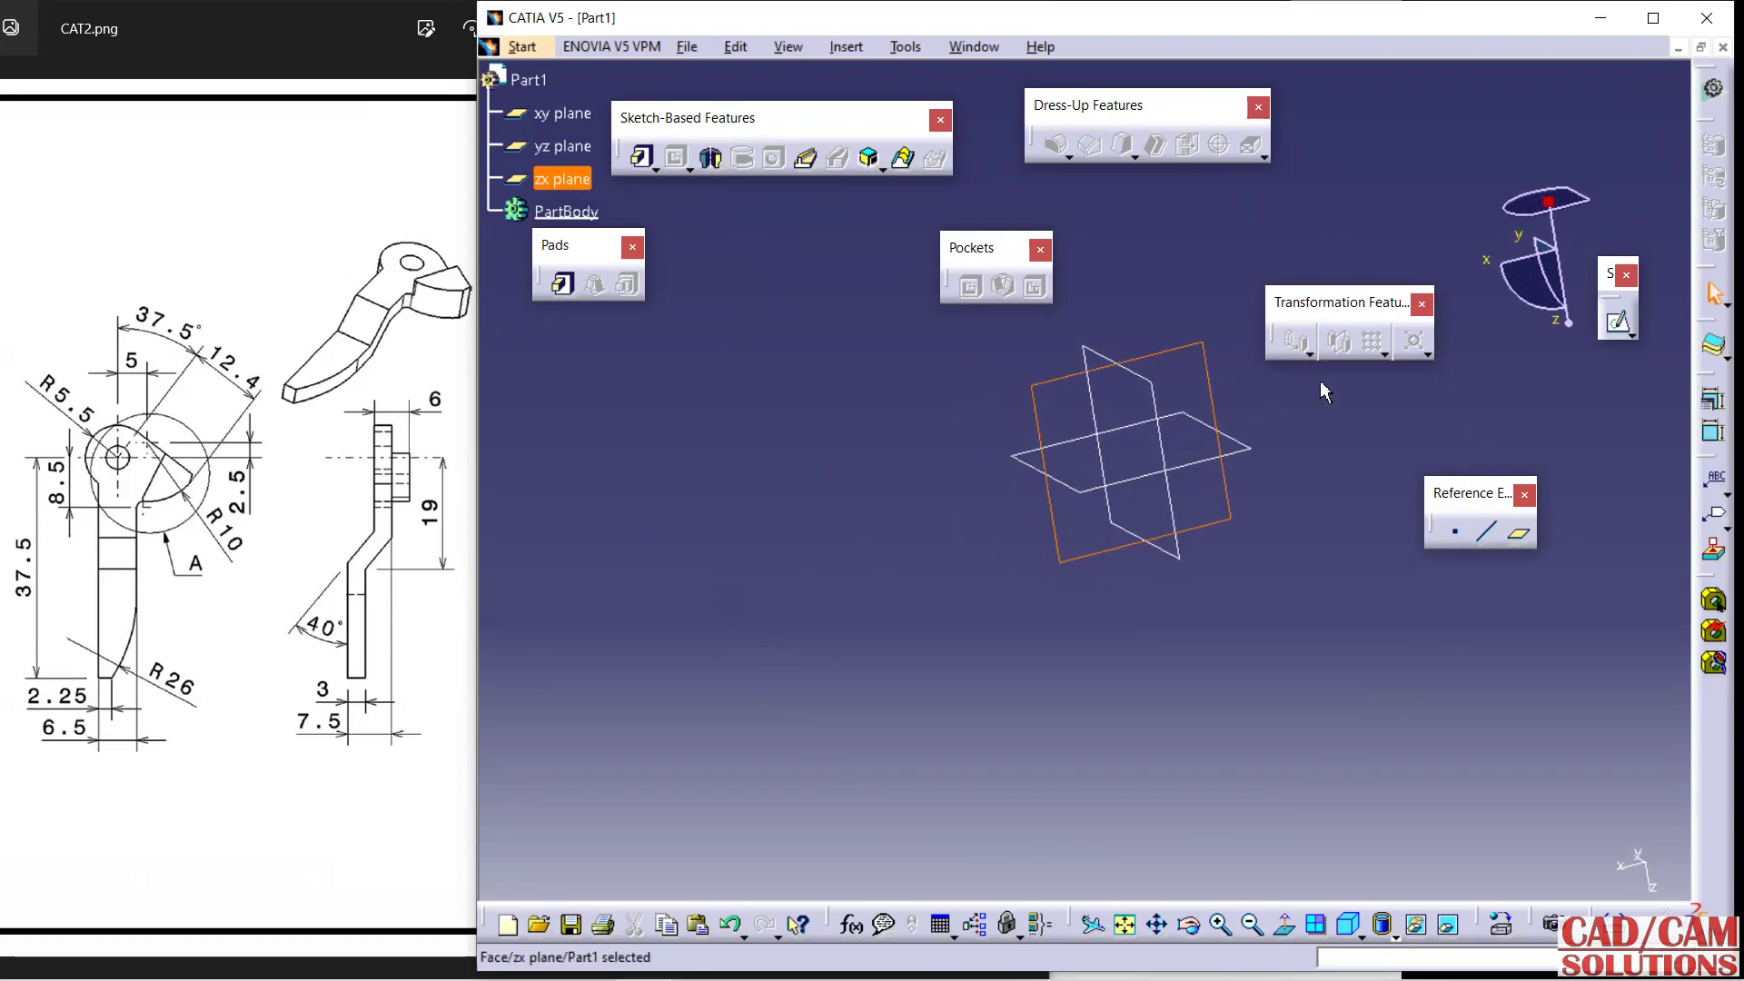
pyautogui.click(1622, 329)
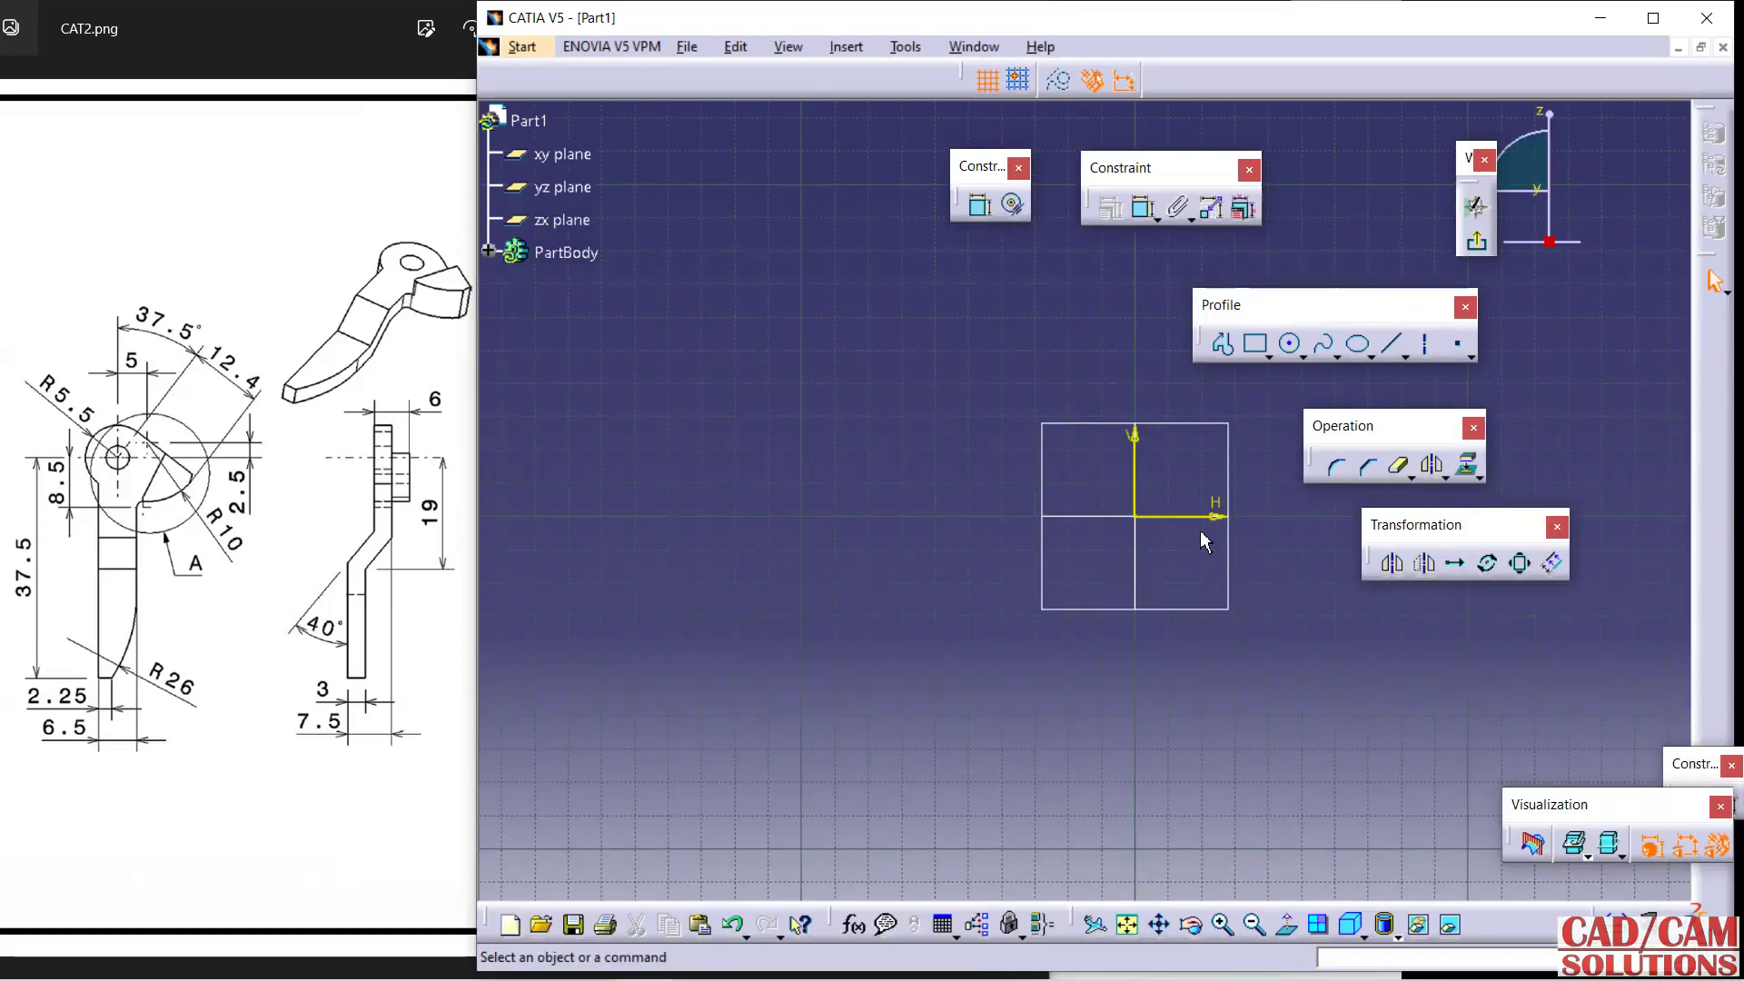
pyautogui.click(1476, 241)
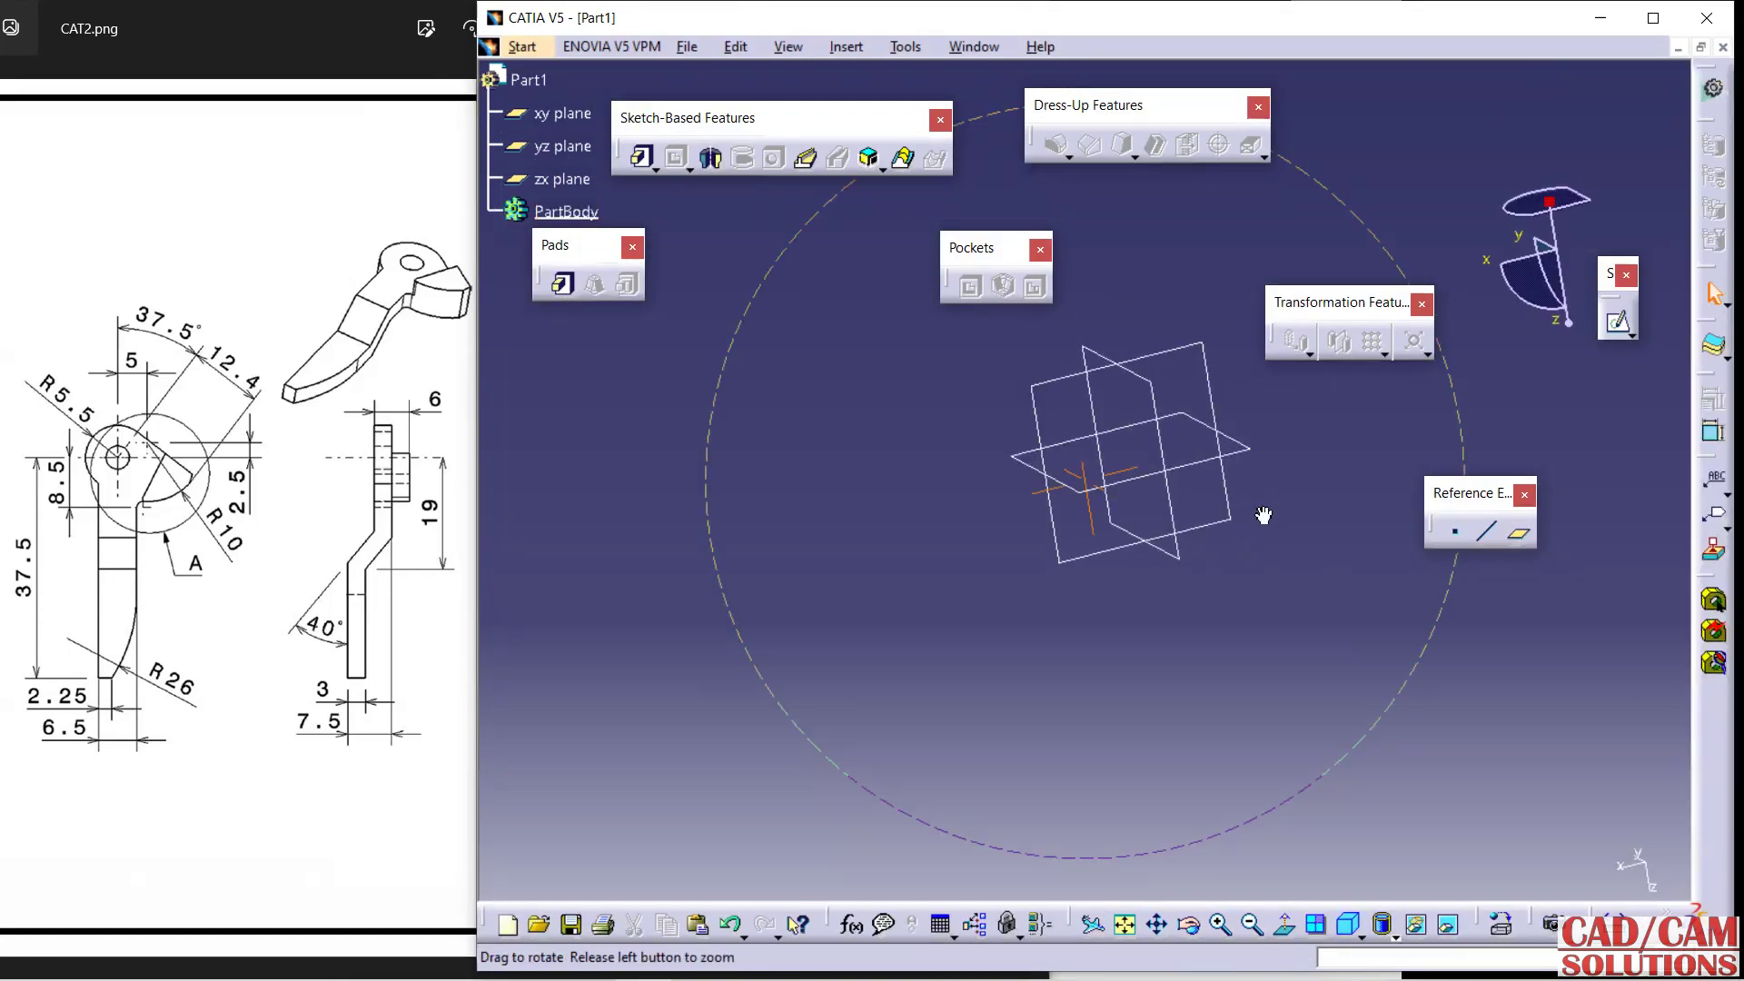
pyautogui.moveTo(1242, 546); pyautogui.dragTo(1245, 564, button='middle')
# Create a positioned sketch on the zx plane with Reverse V ticked.
pyautogui.click(1629, 336)
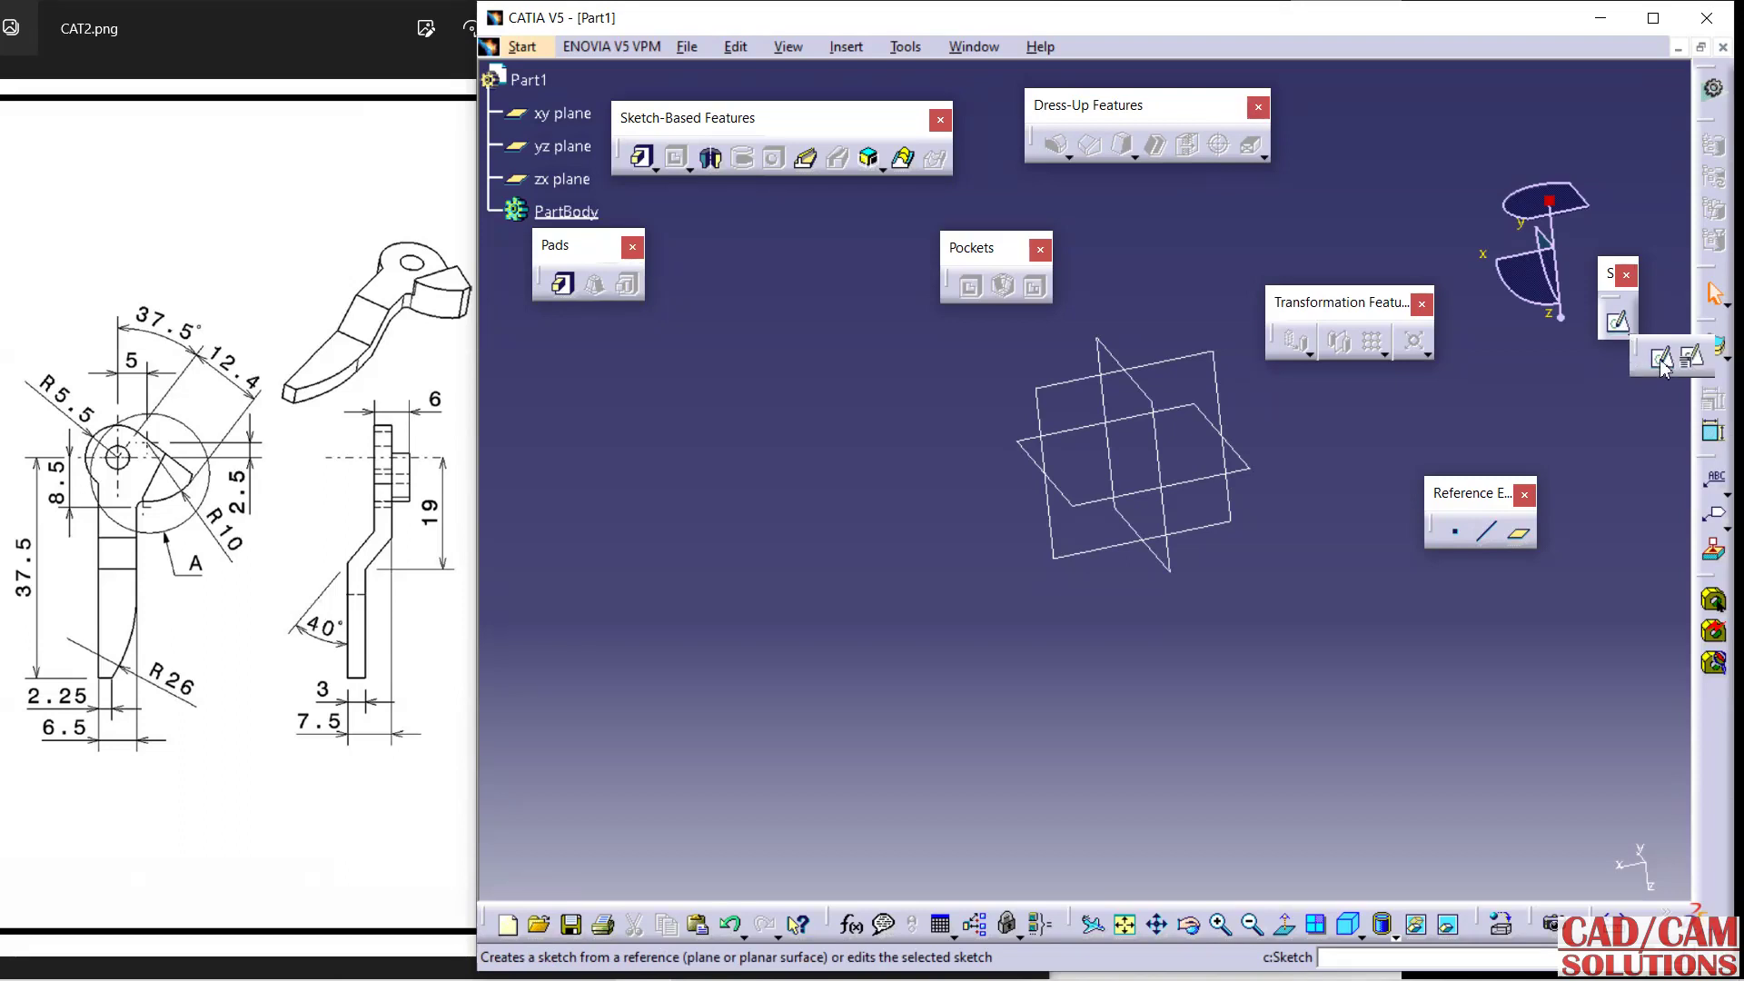
pyautogui.click(1689, 369)
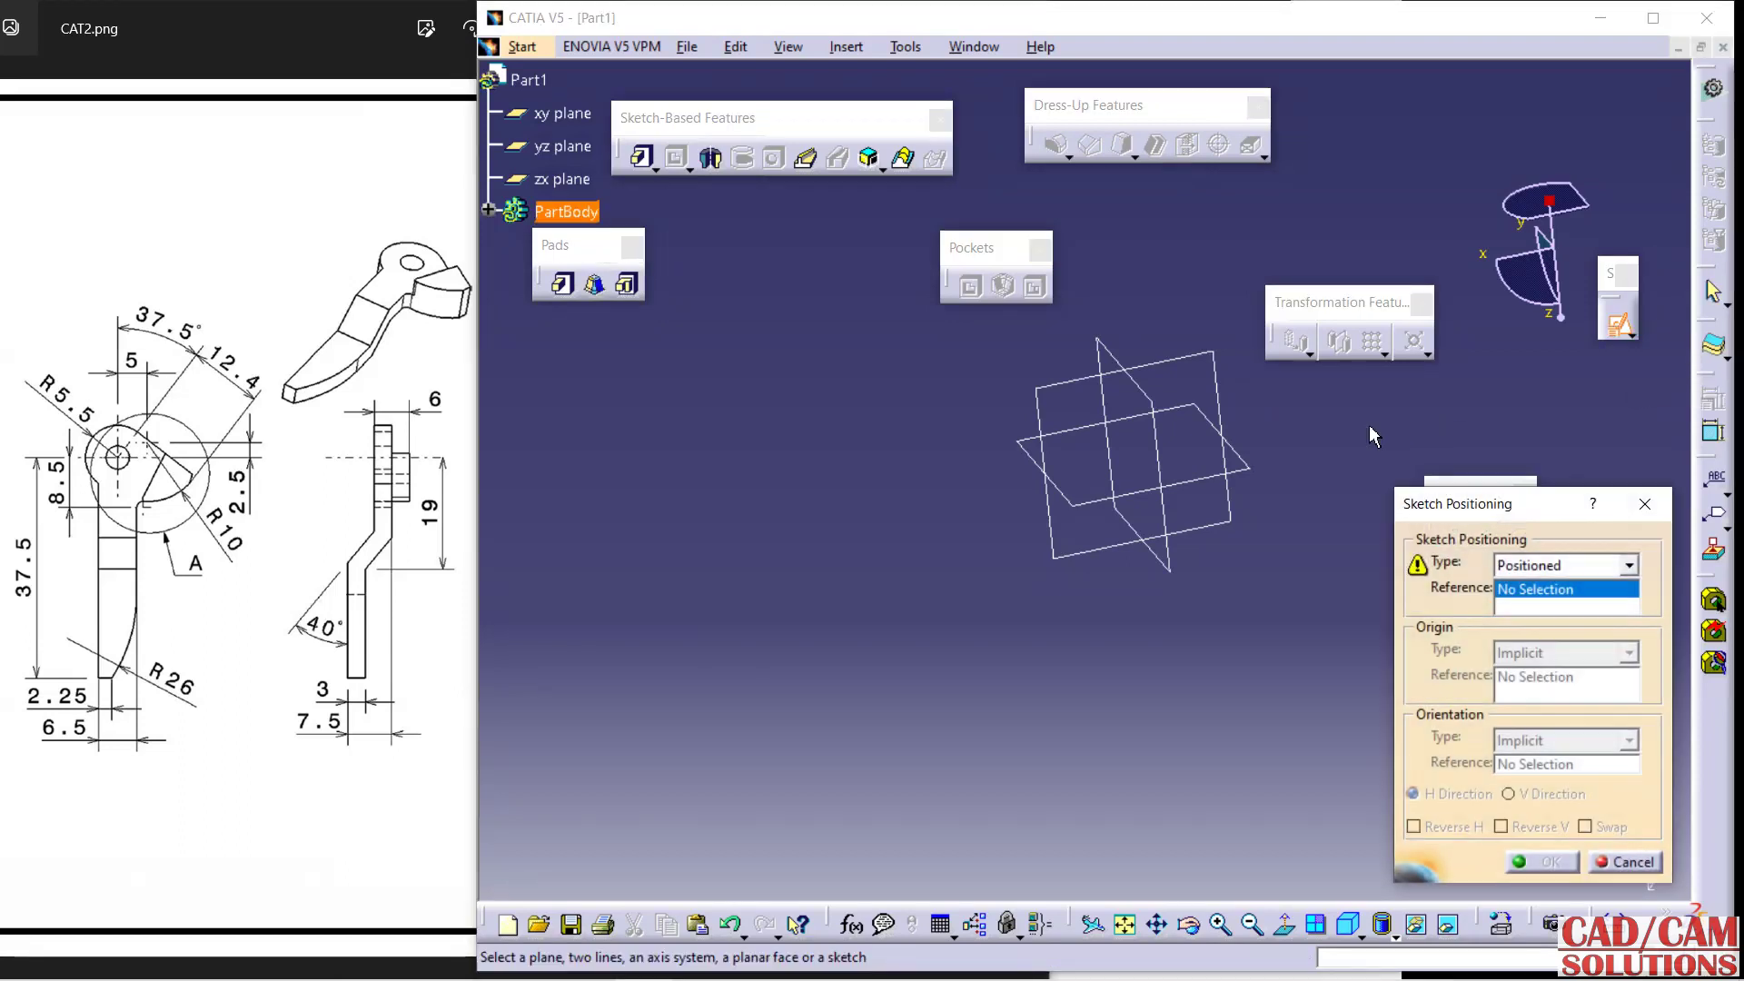
pyautogui.click(1179, 356)
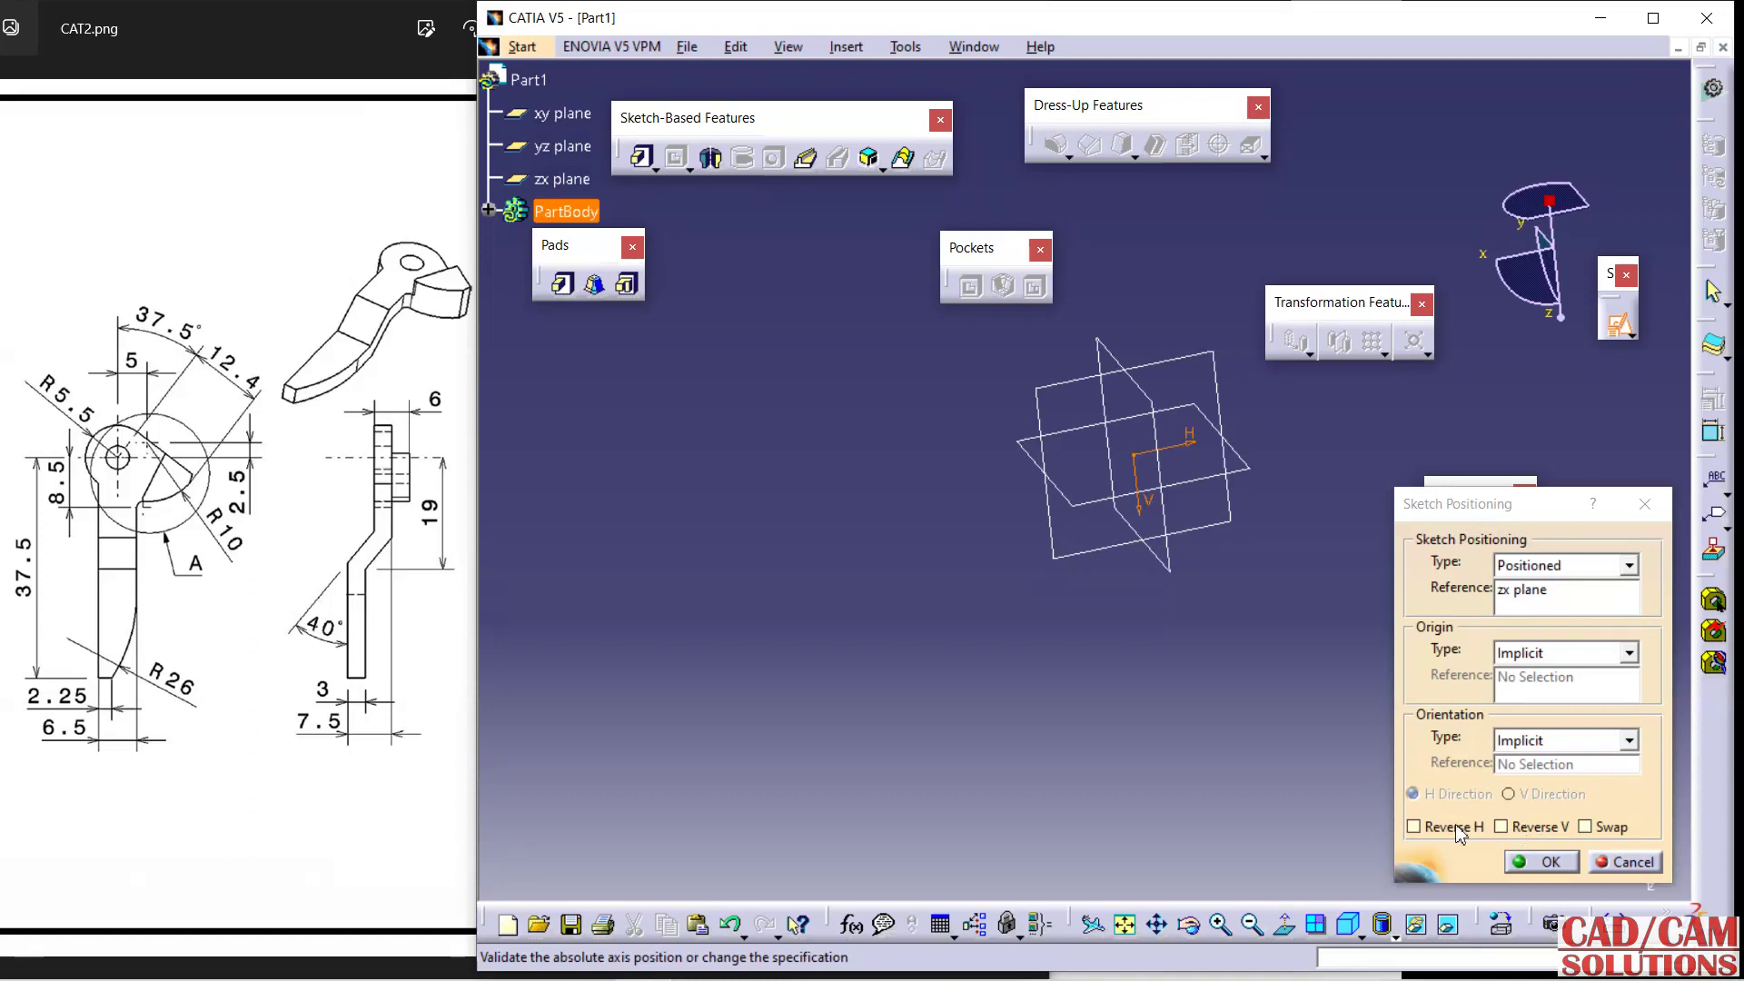
pyautogui.click(1518, 828)
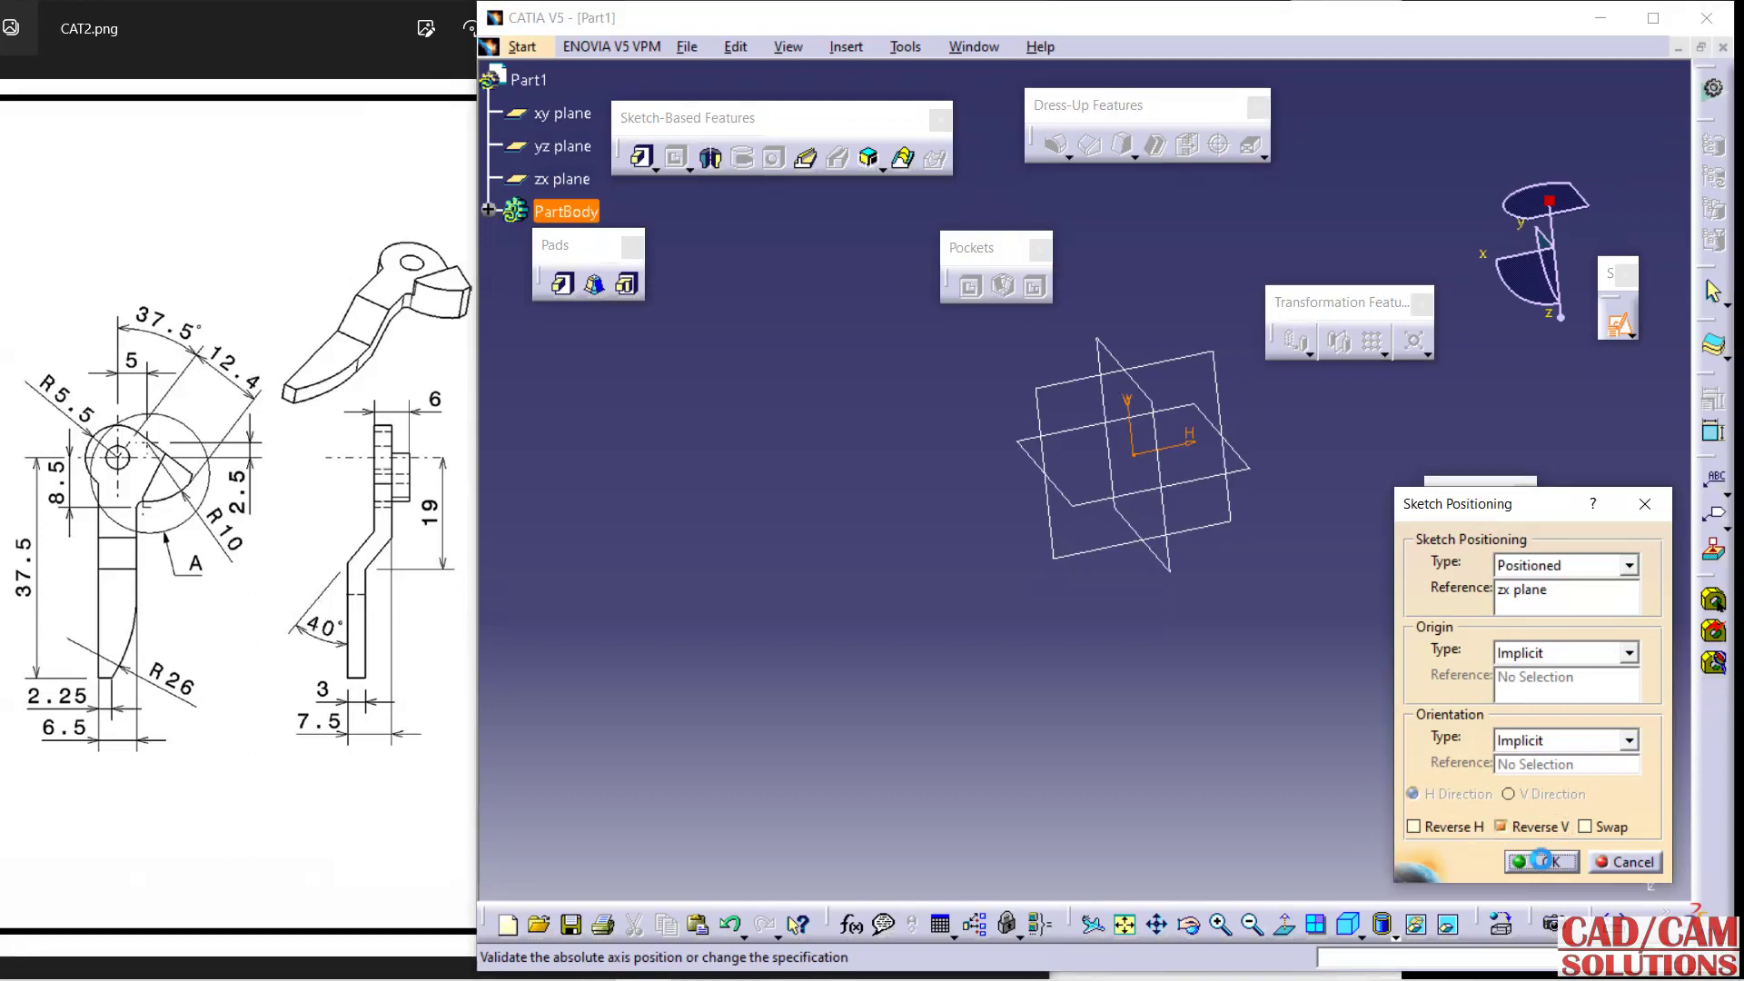
pyautogui.click(1541, 860)
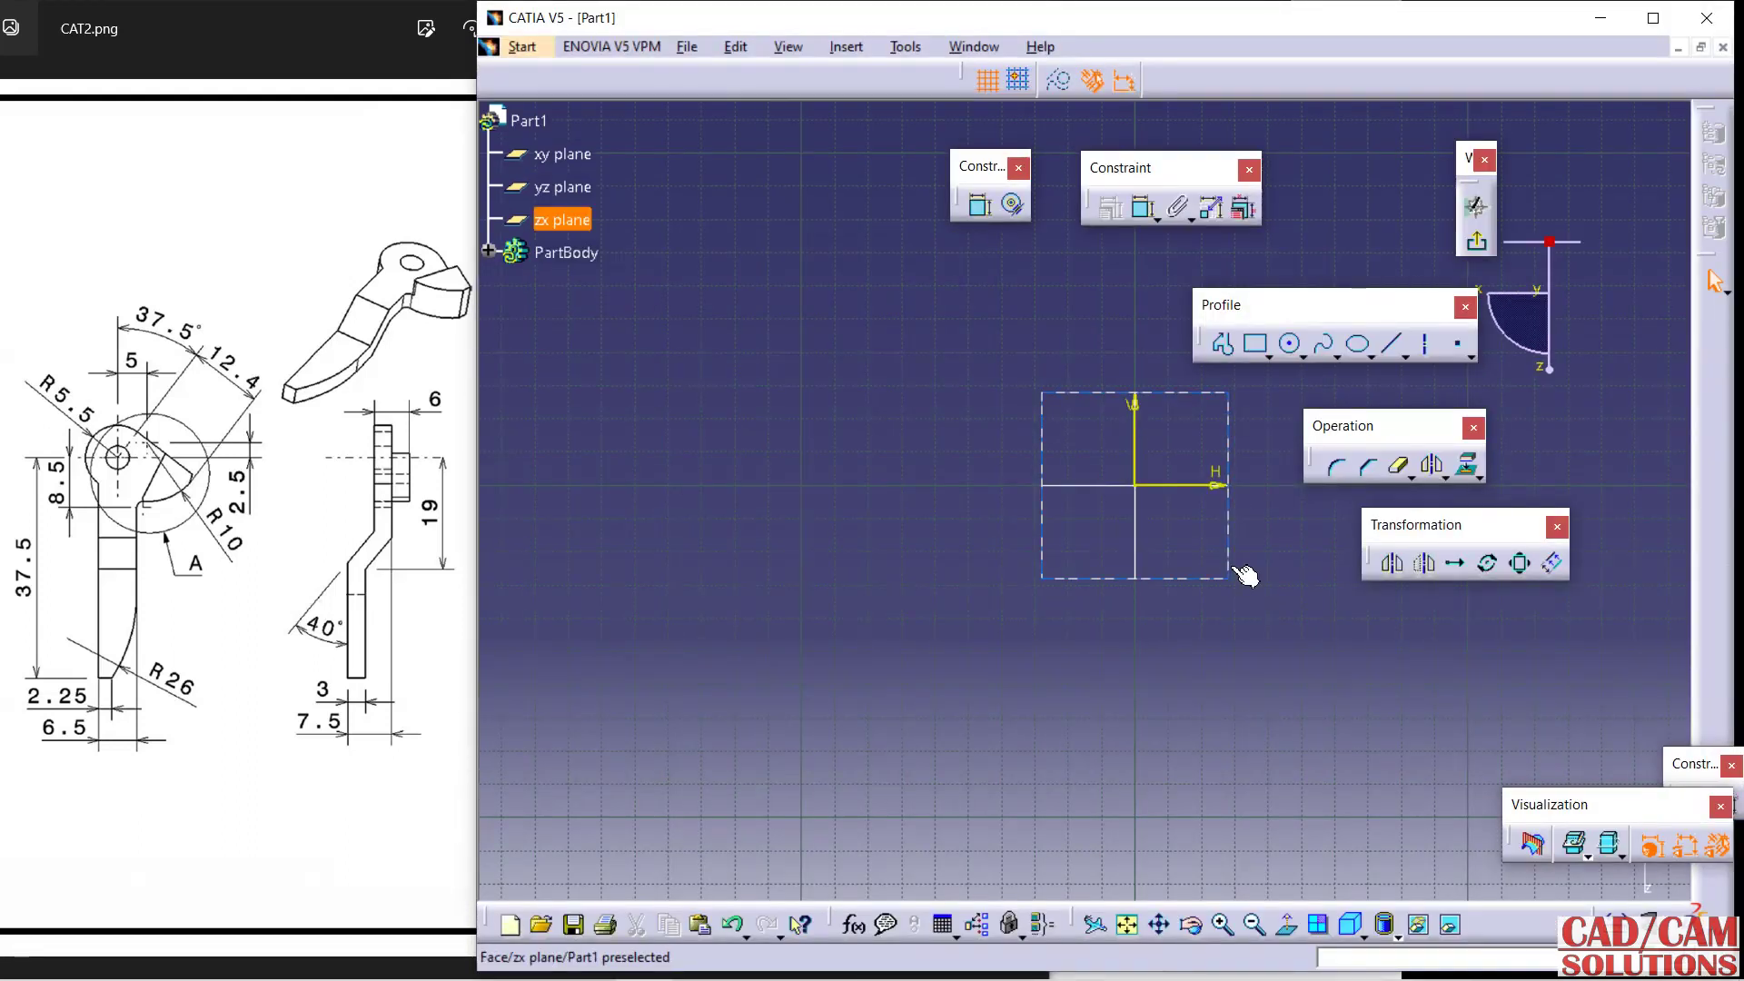
# Draw the bent three-segment bar polyline starting at the sketch origin.
pyautogui.click(1223, 343)
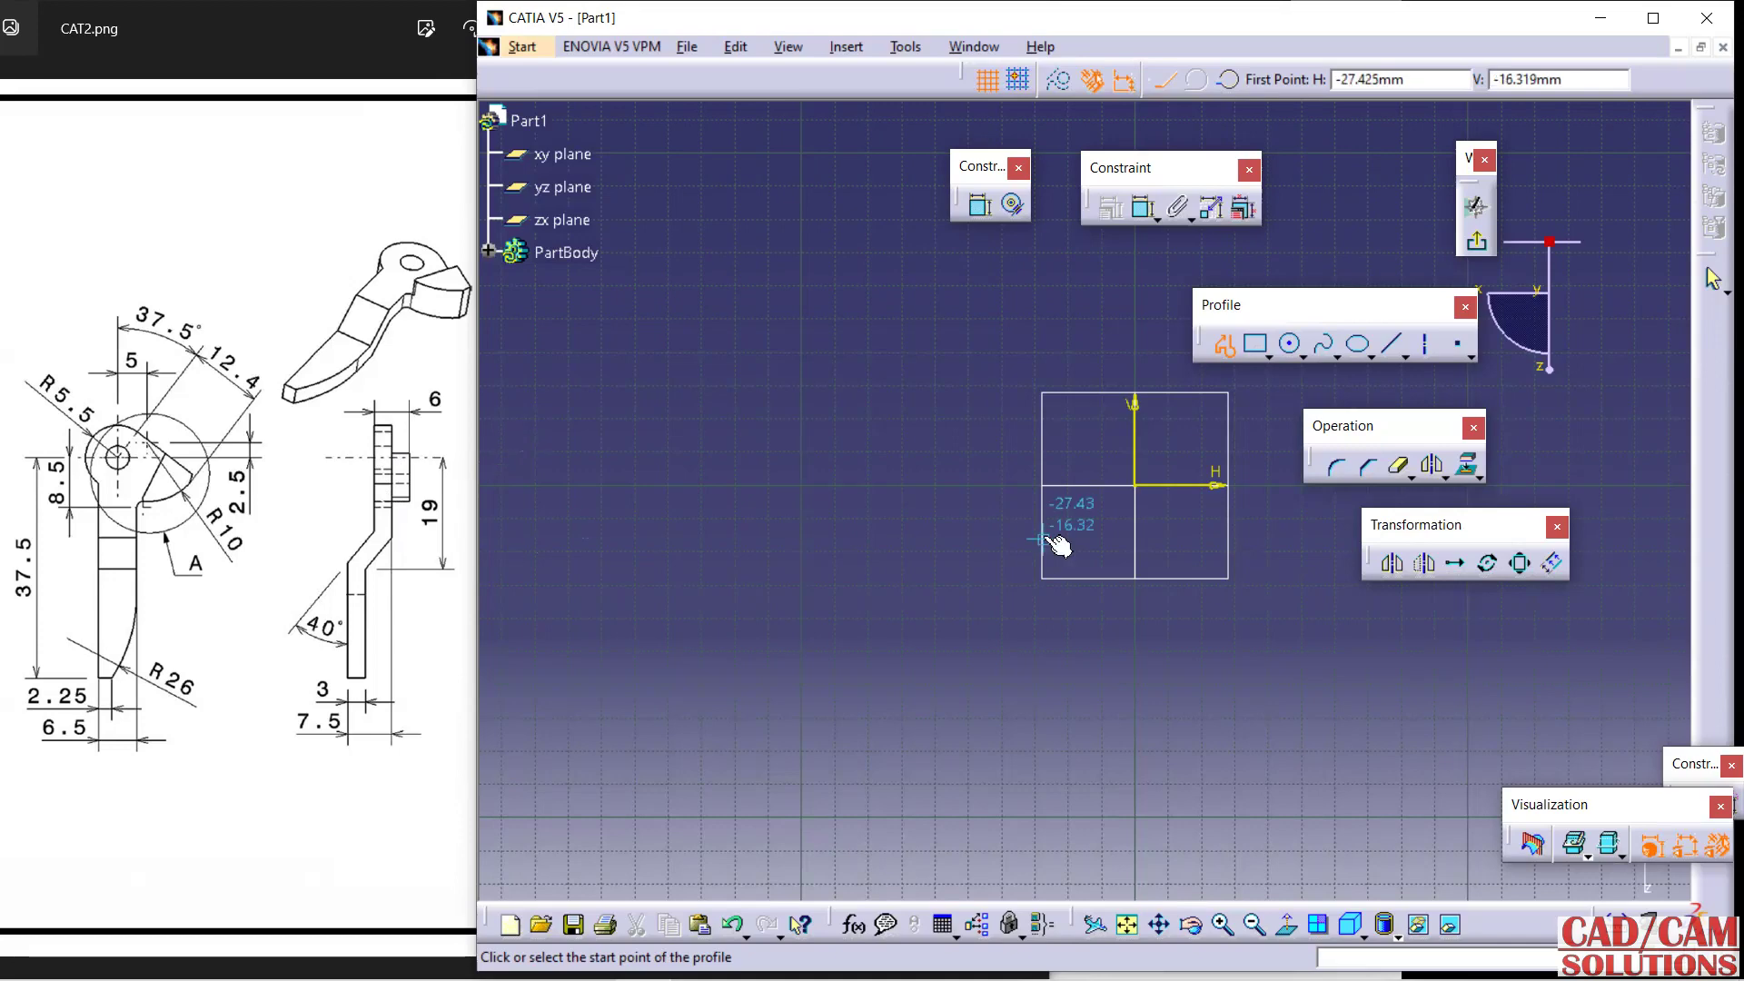
pyautogui.click(1135, 485)
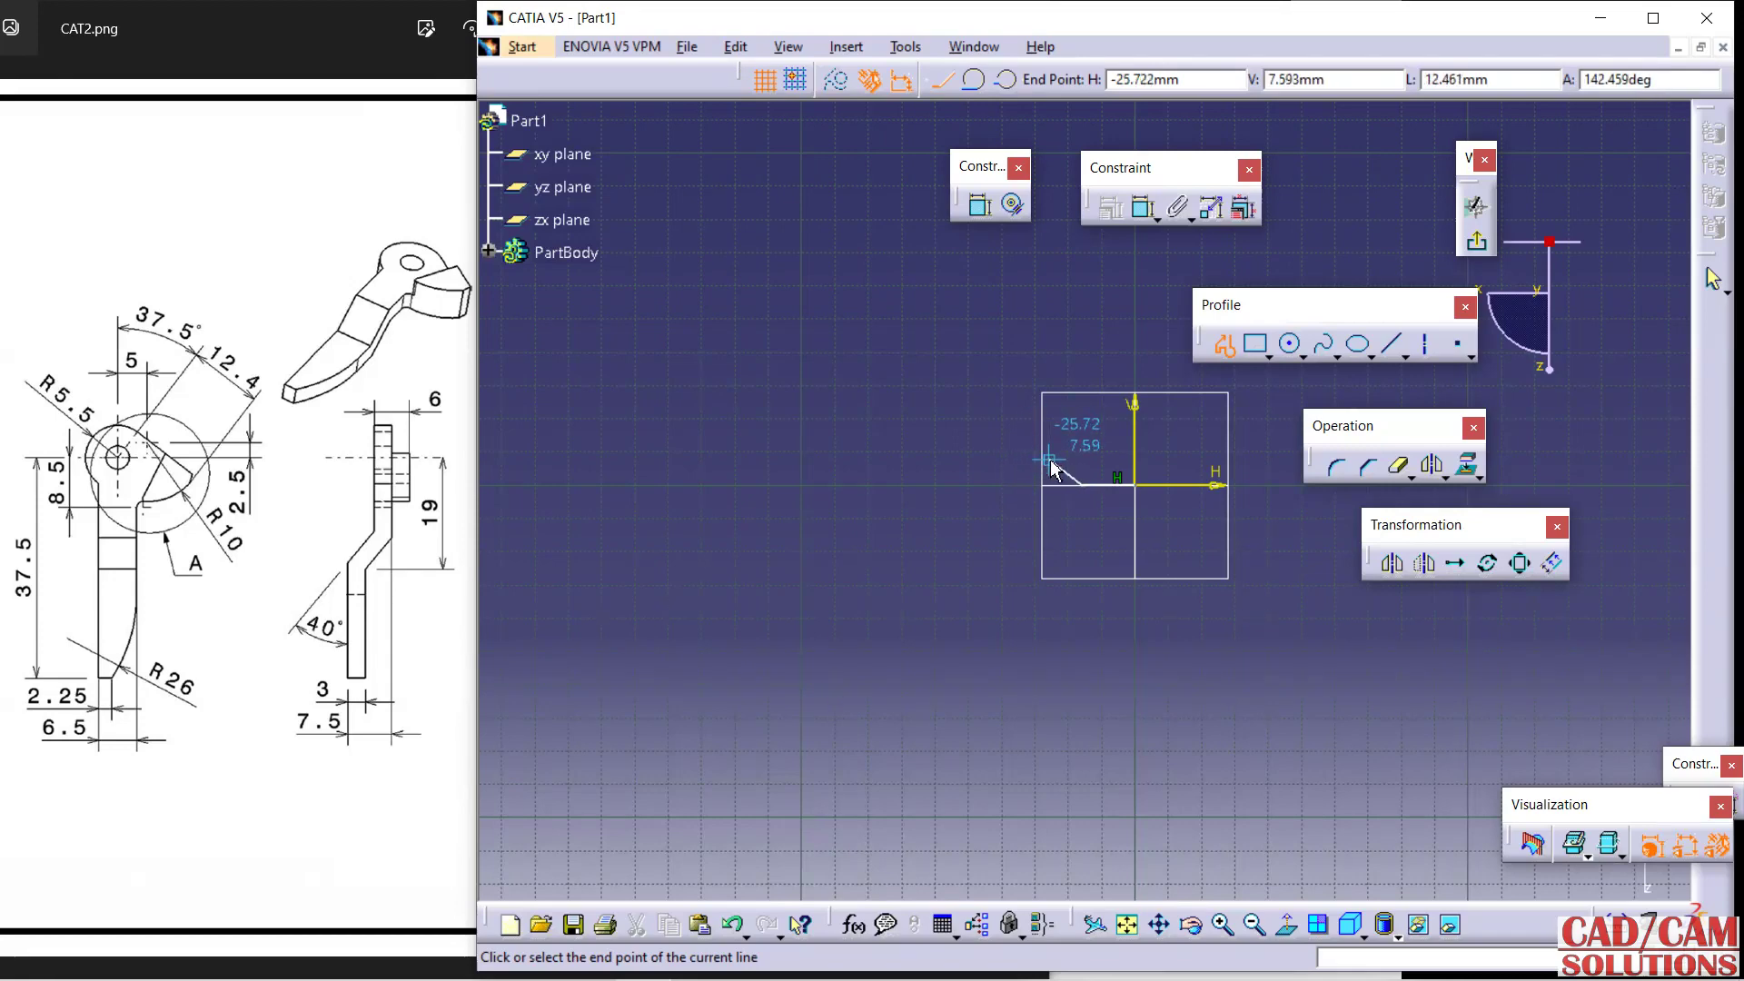
pyautogui.click(1051, 461)
pyautogui.click(958, 460)
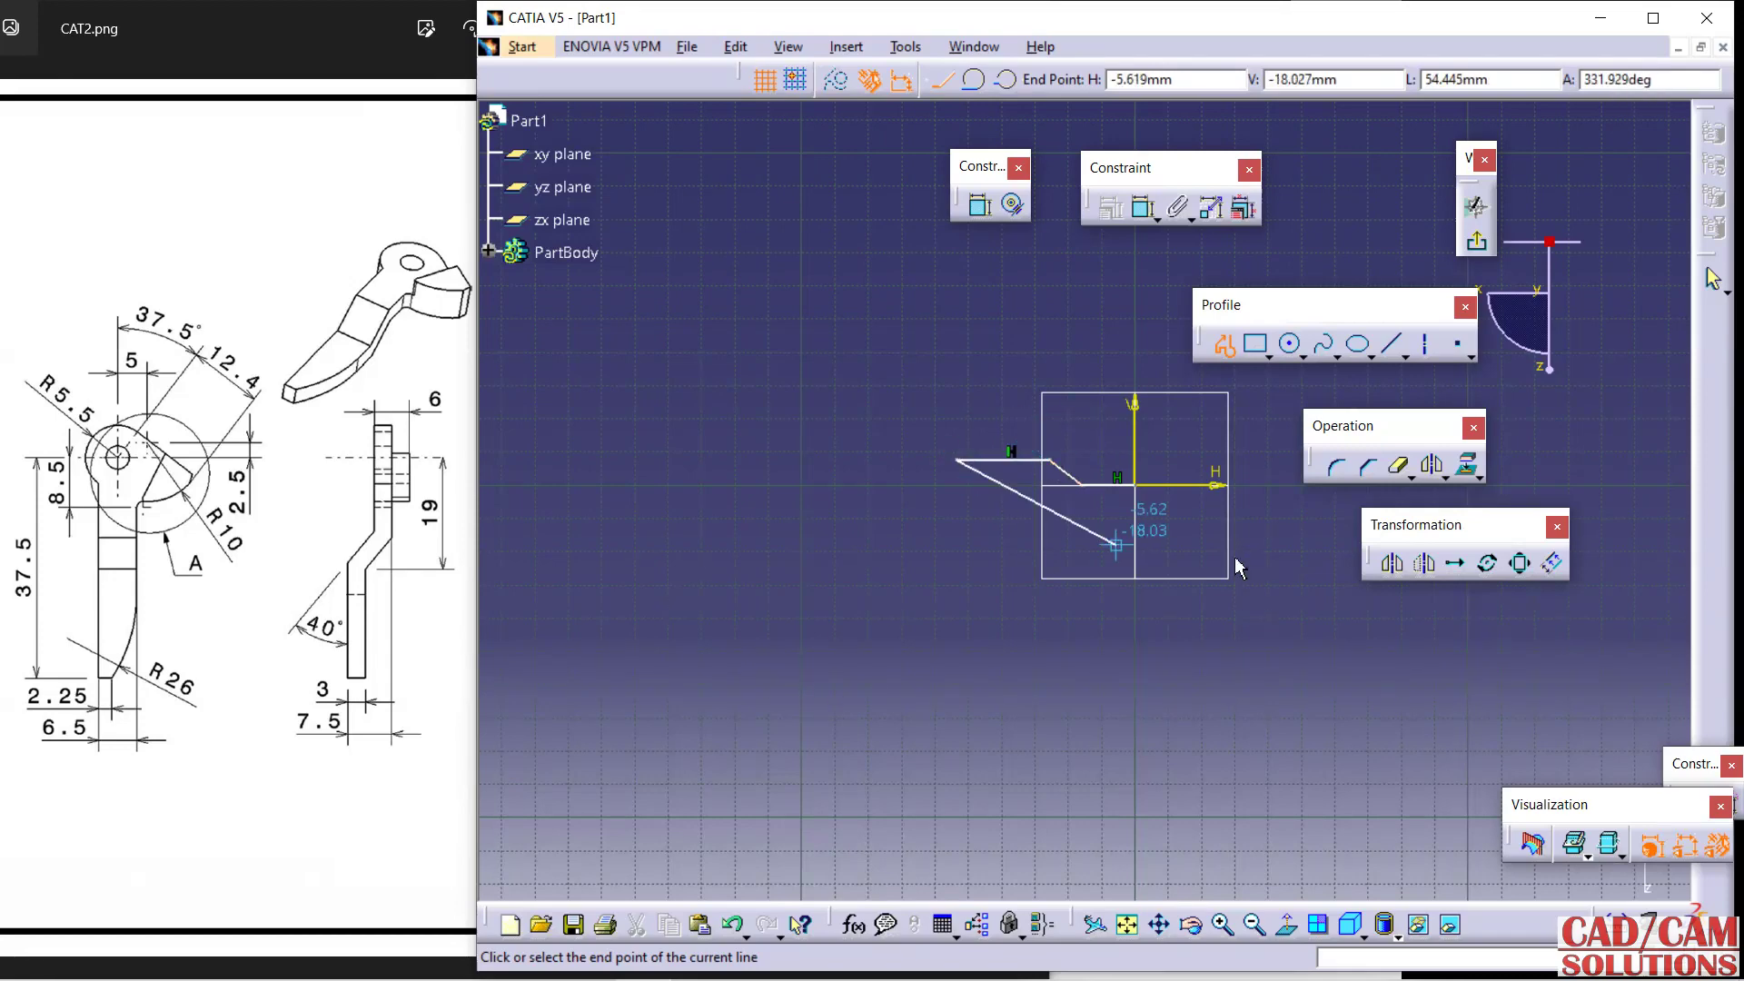
# Offset the bar profile by 3 mm to make a parallel copy.
pyautogui.click(1094, 485)
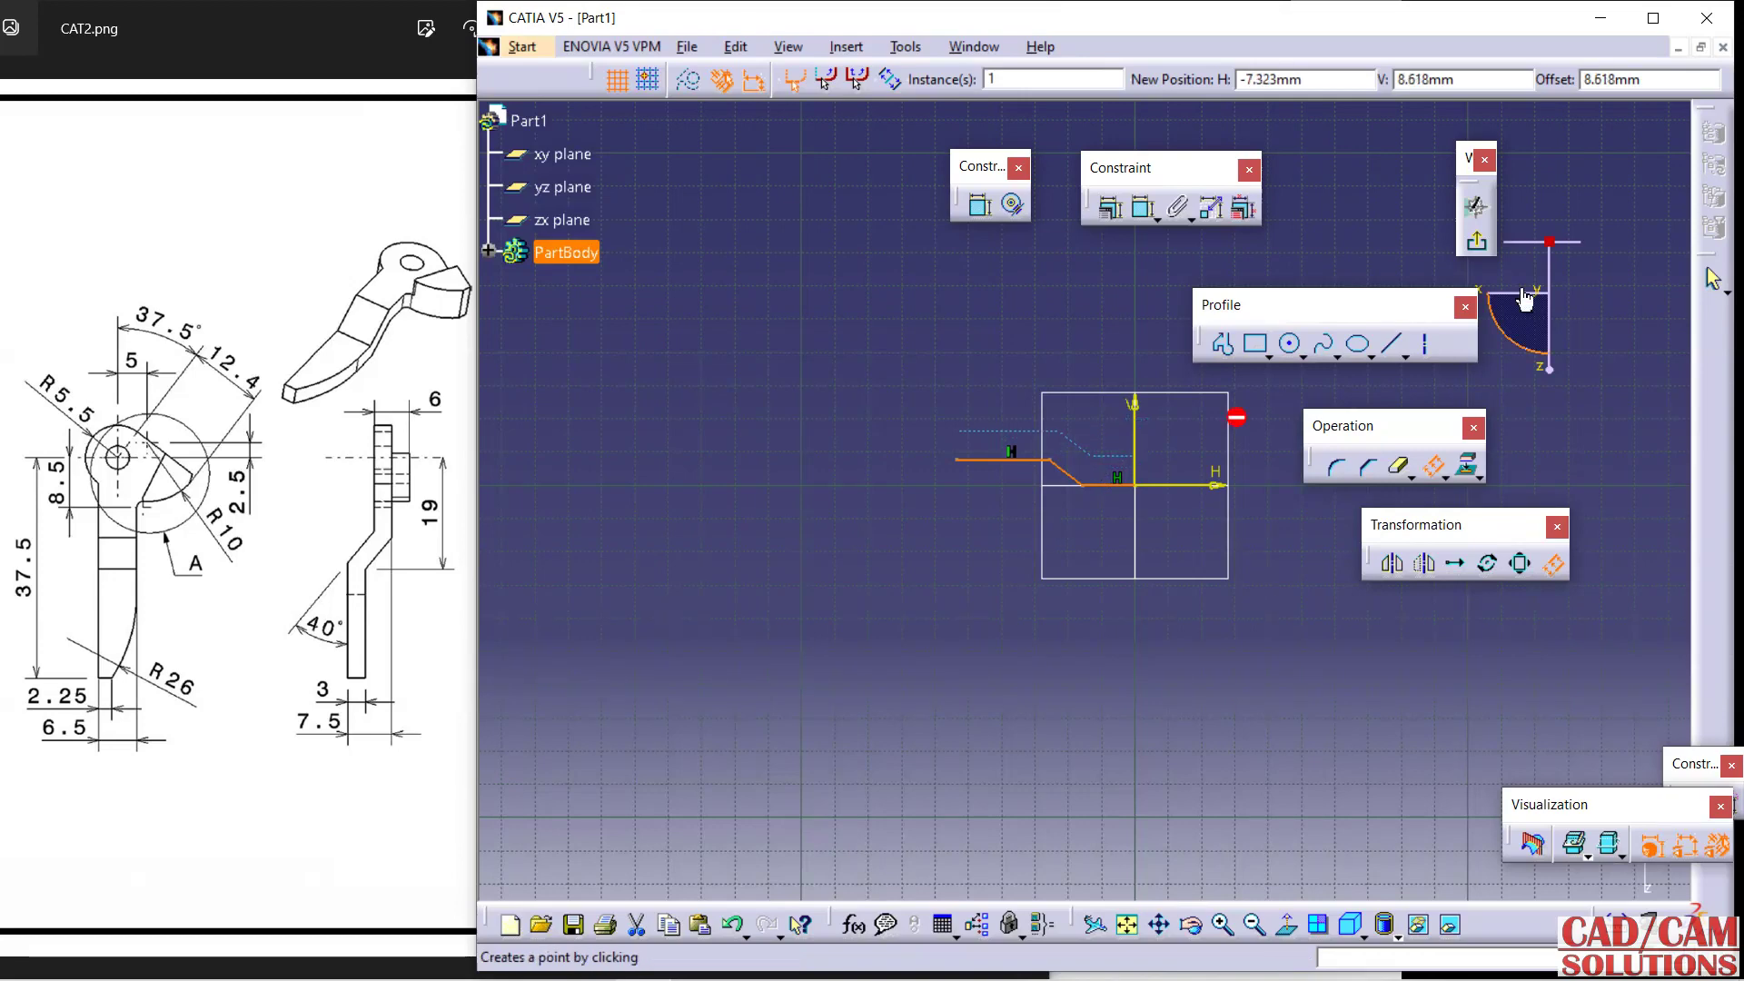
pyautogui.click(1637, 79)
pyautogui.press('Return')
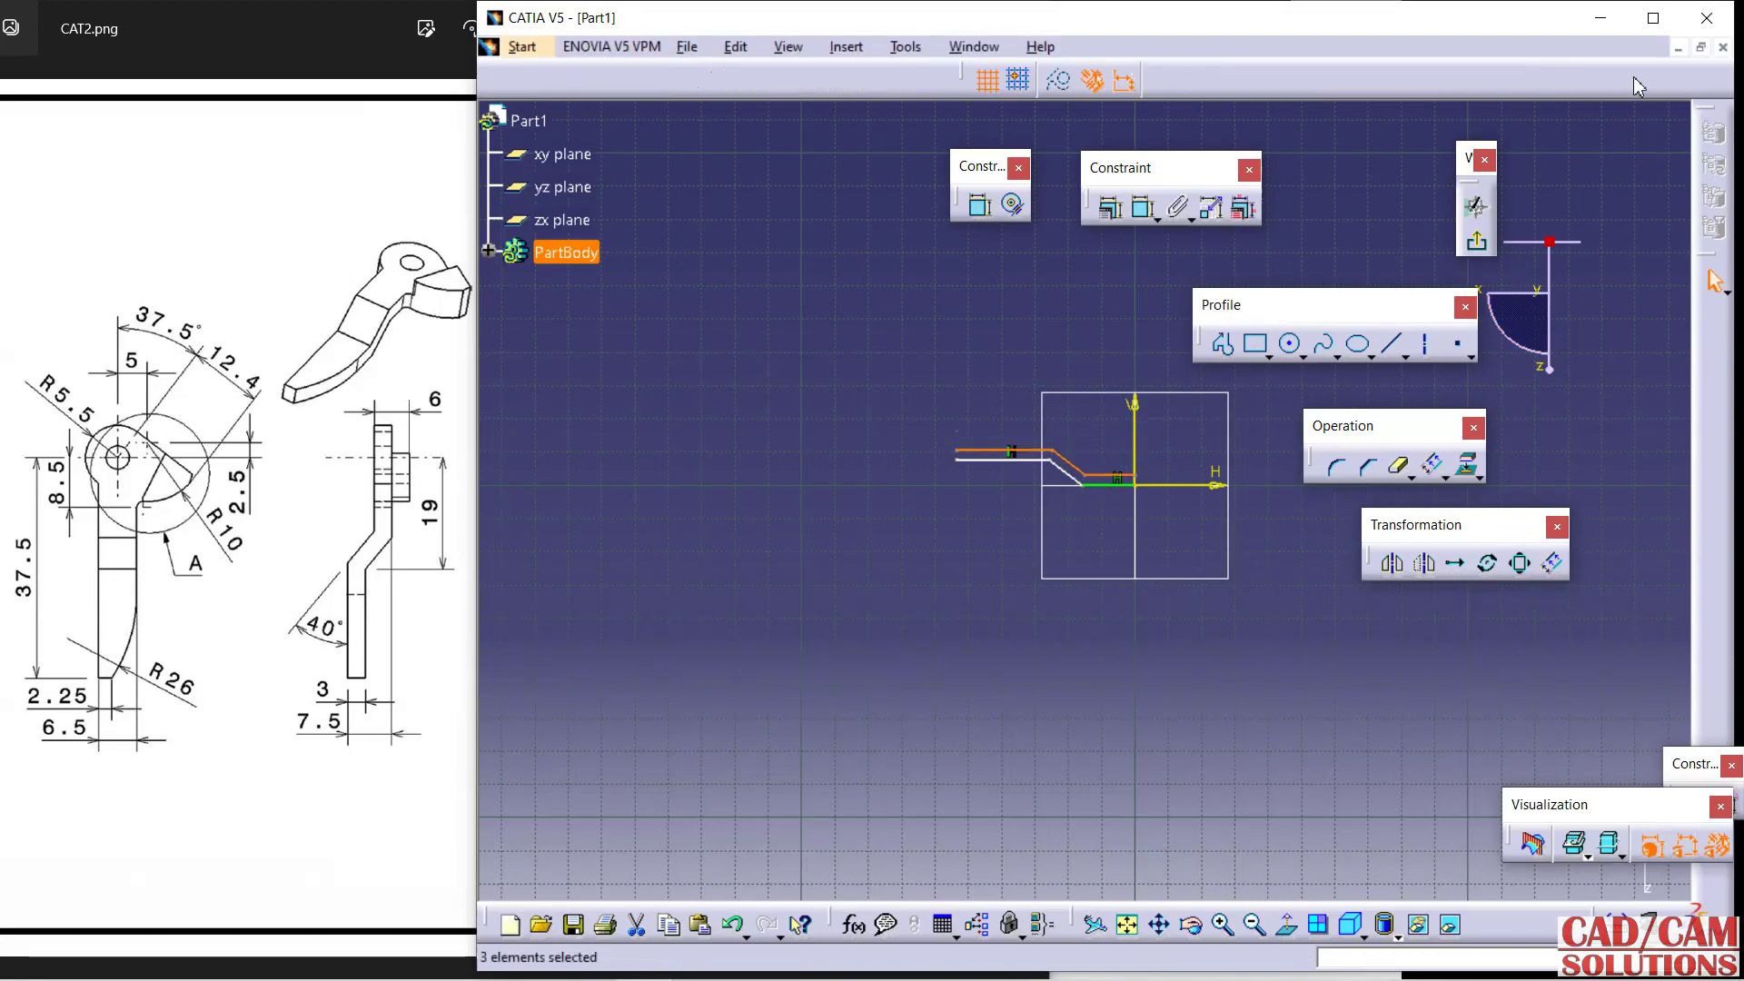
pyautogui.moveTo(1148, 591); pyautogui.dragTo(1091, 610, button='middle')
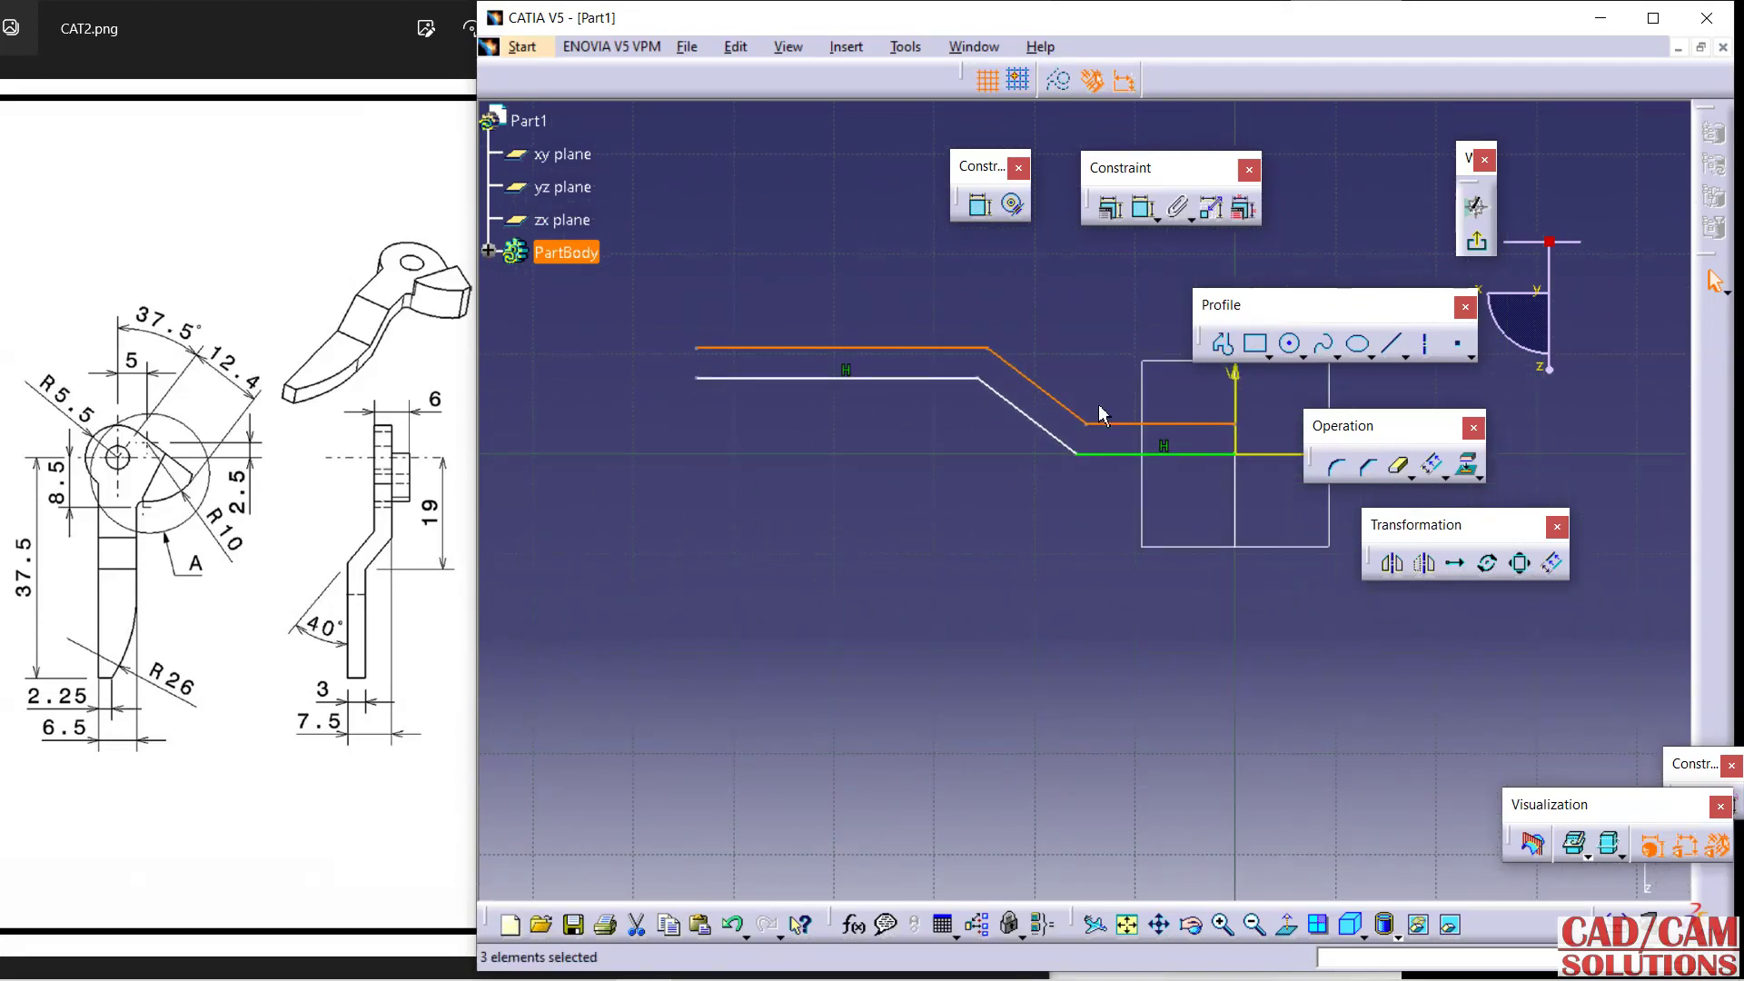
# Join the right and left ends of the profile and its offset with short vertical lines.
pyautogui.click(1091, 609)
pyautogui.click(1393, 343)
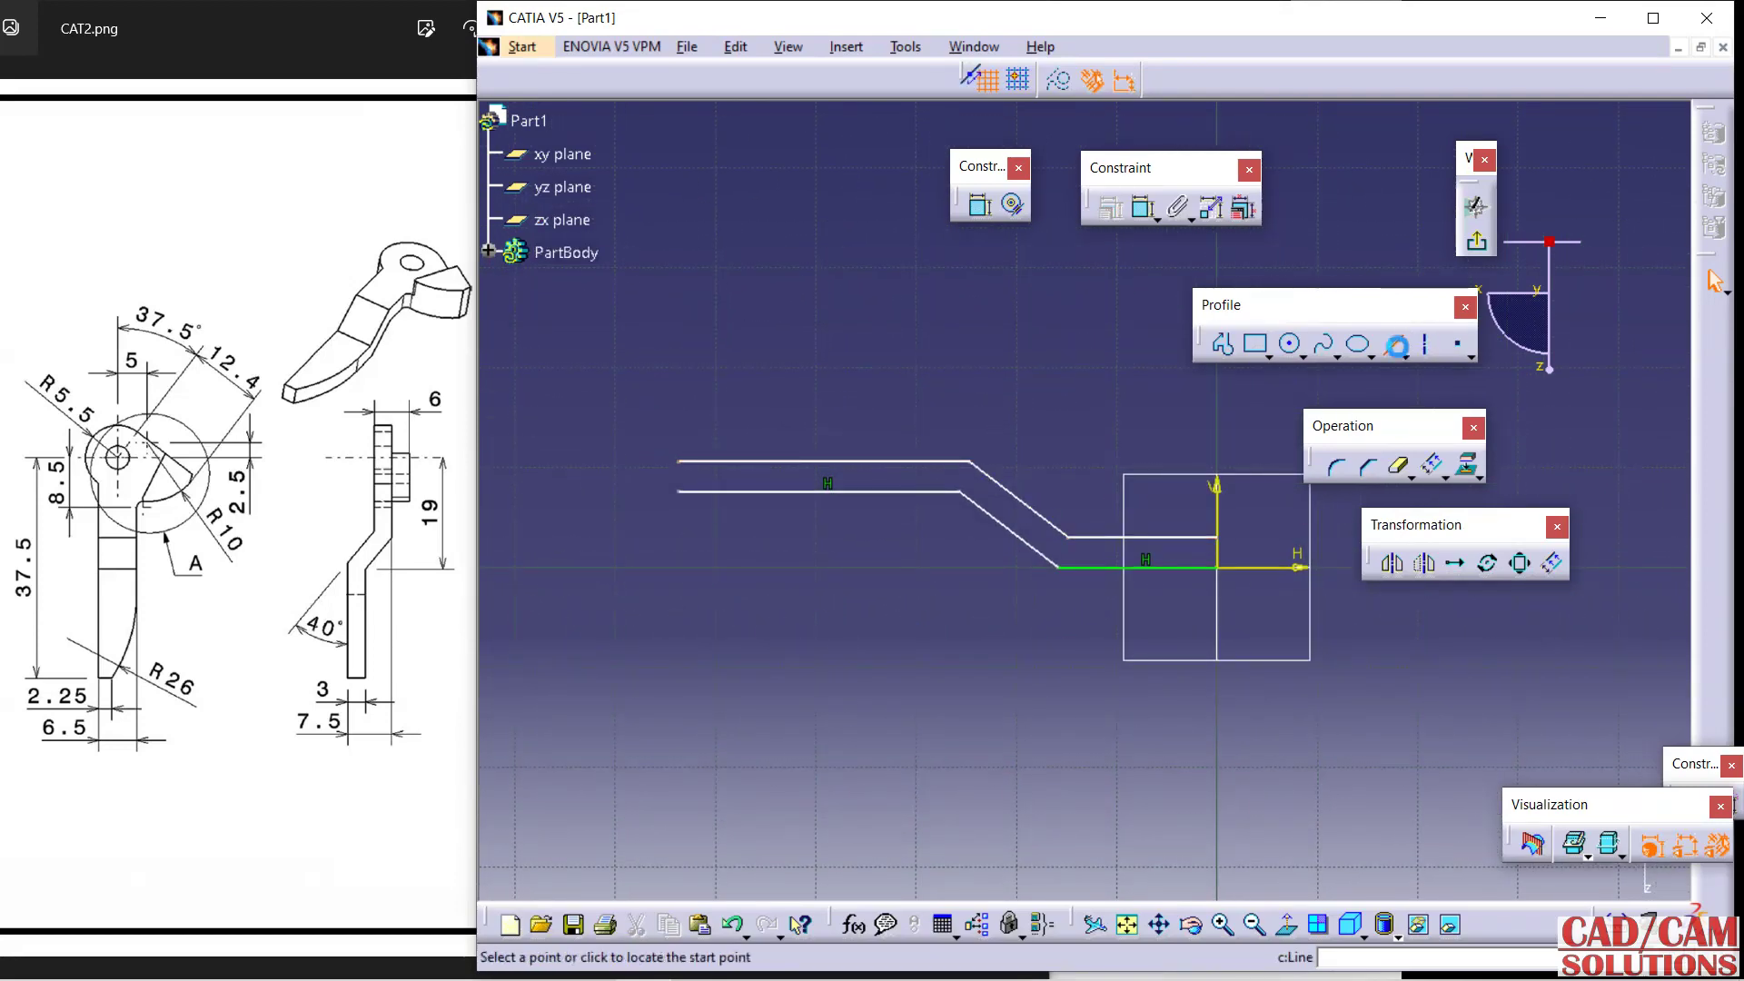
pyautogui.click(1217, 538)
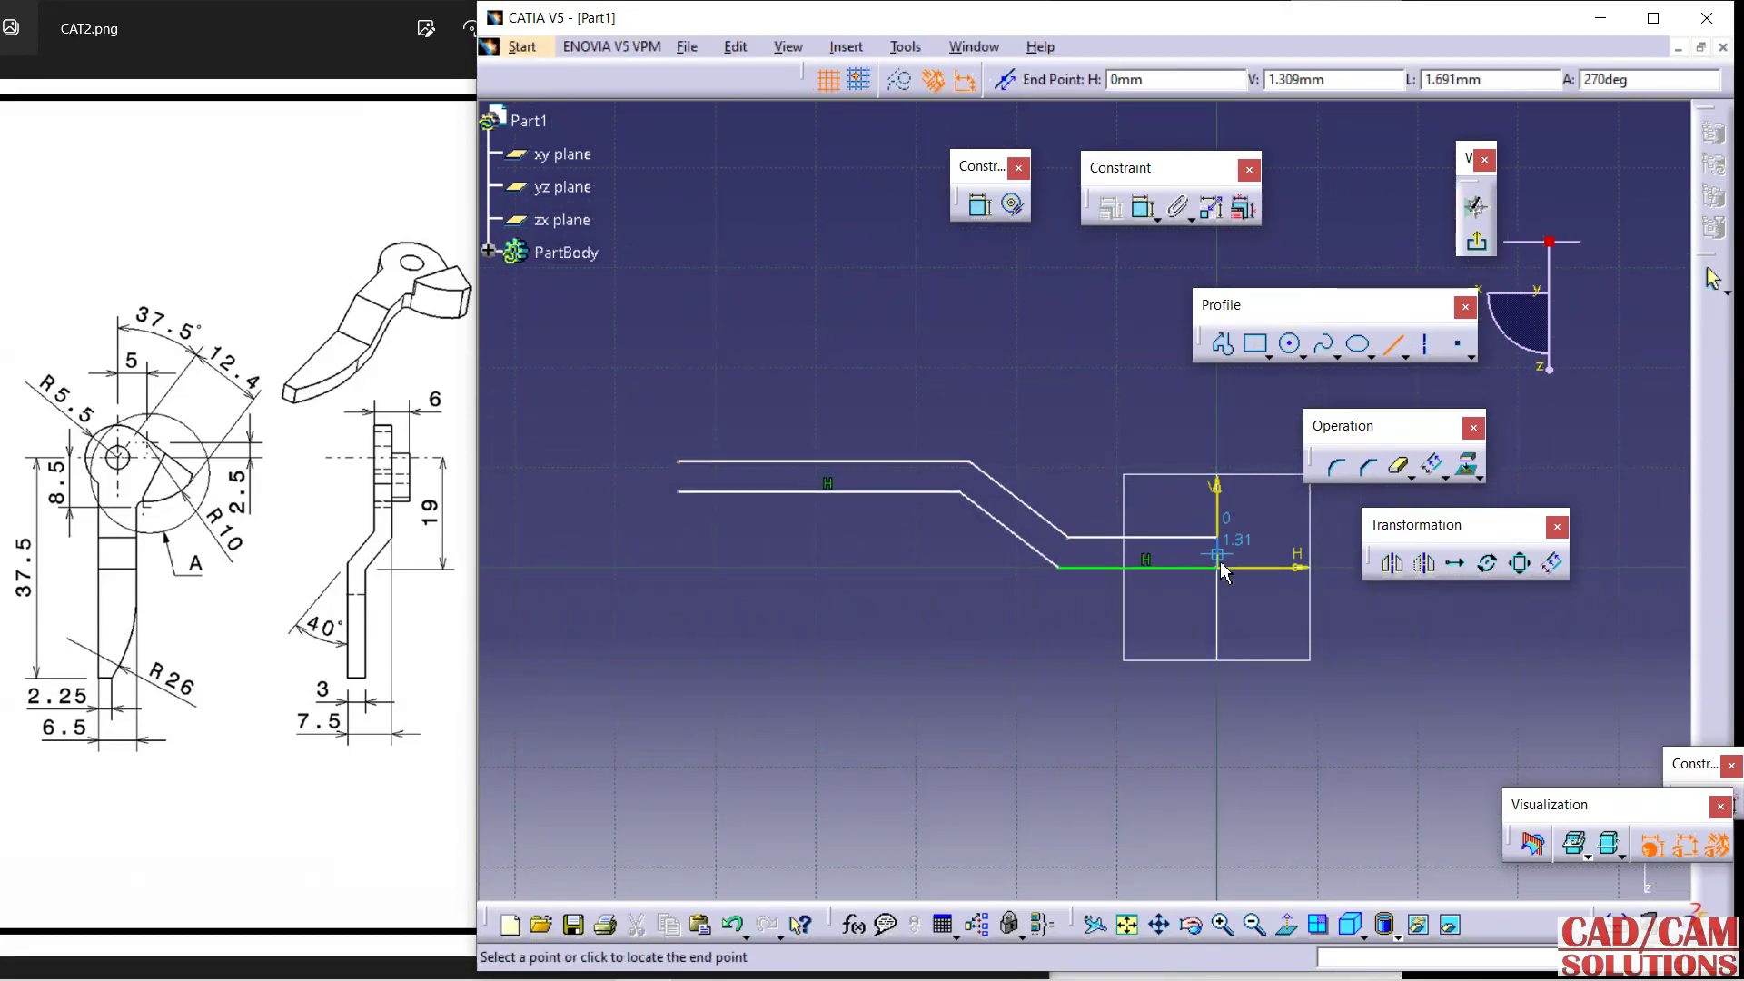
pyautogui.click(1221, 572)
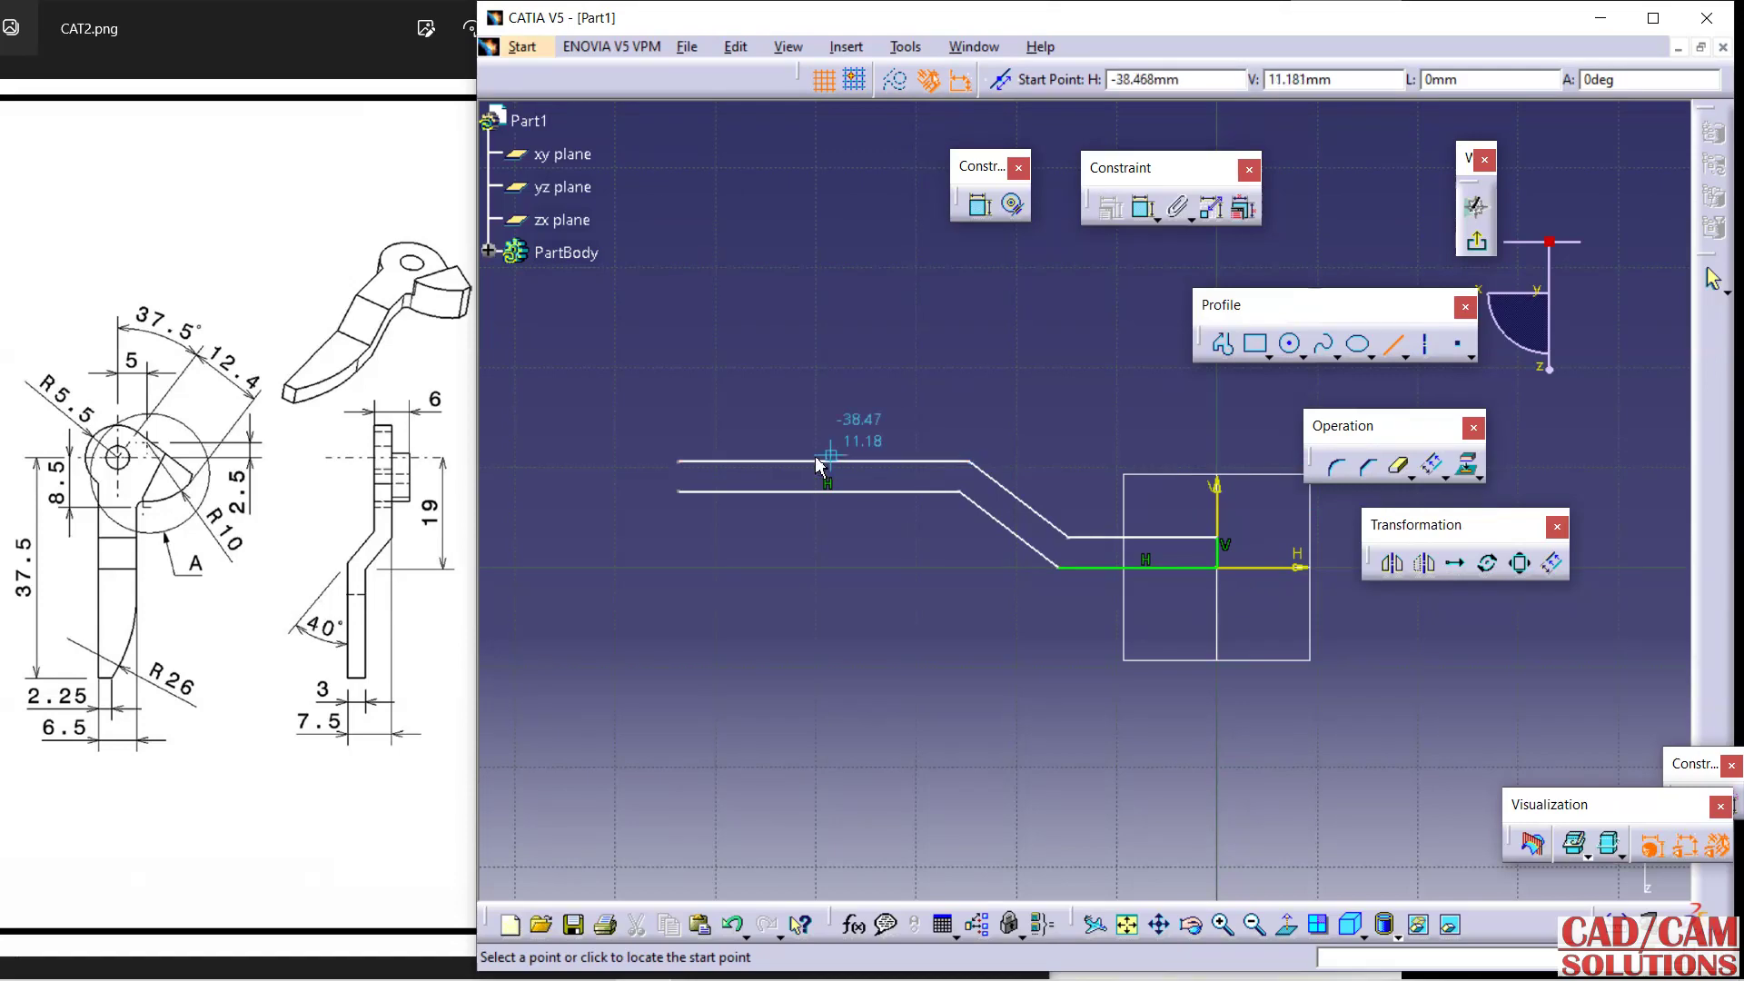
pyautogui.click(678, 461)
pyautogui.click(679, 491)
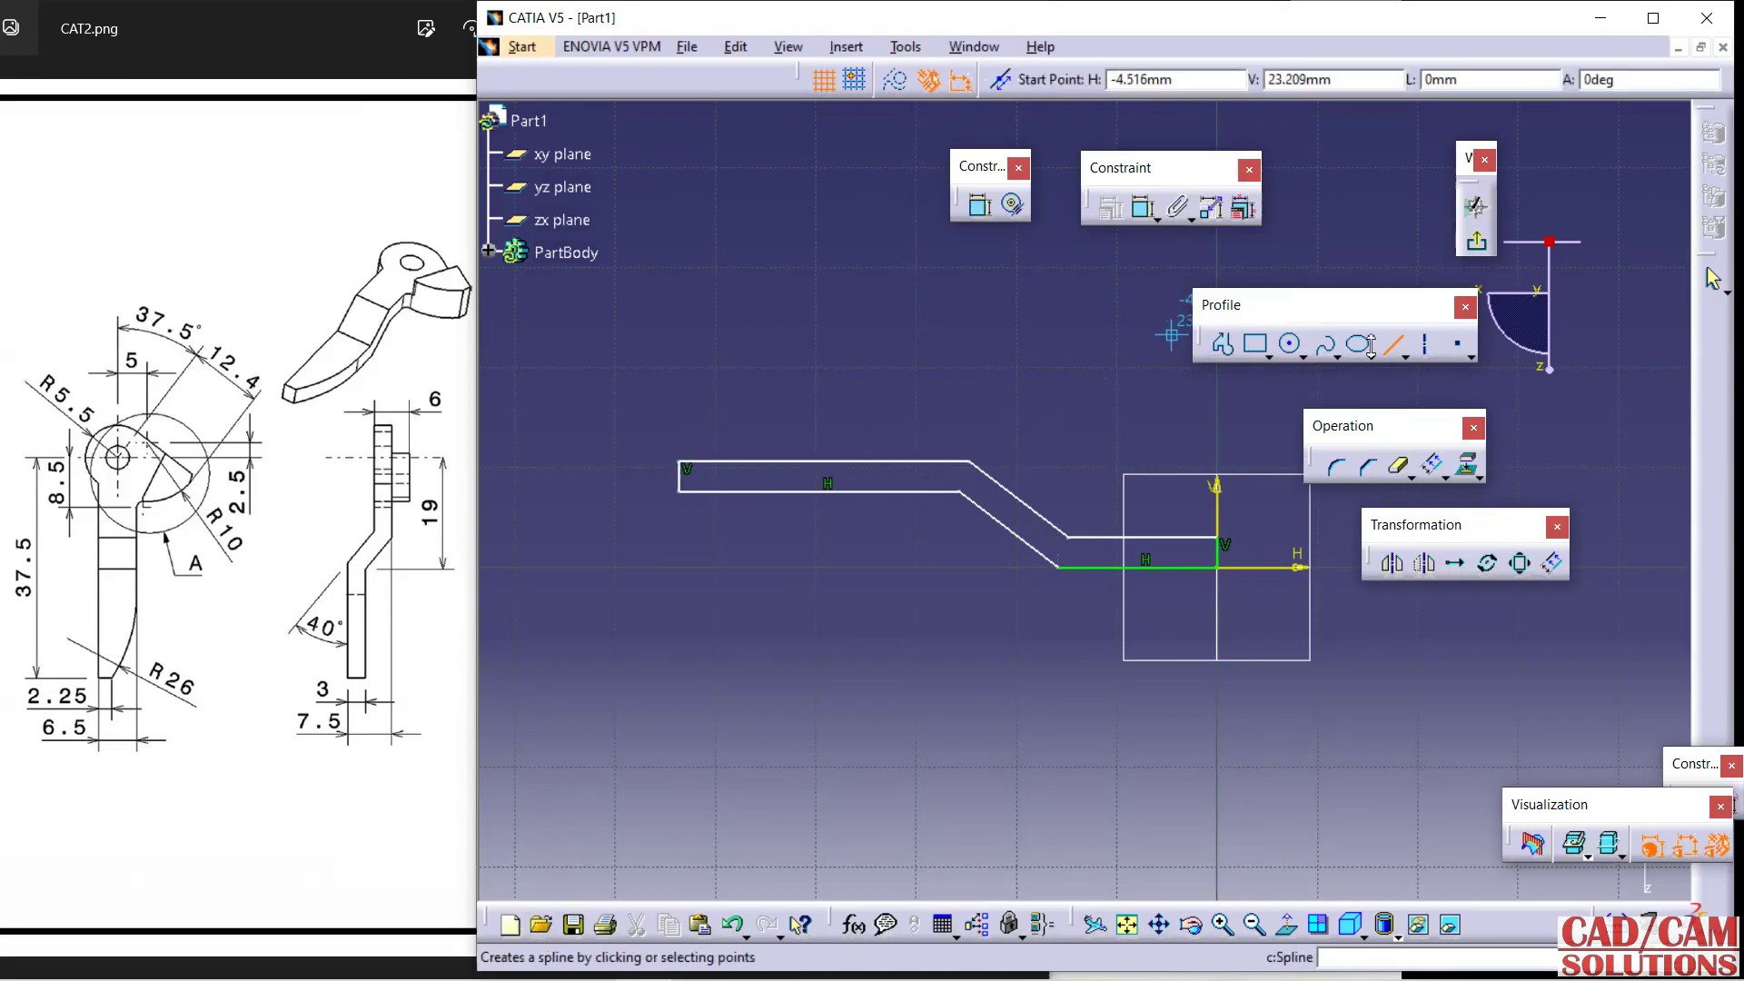
pyautogui.click(1143, 208)
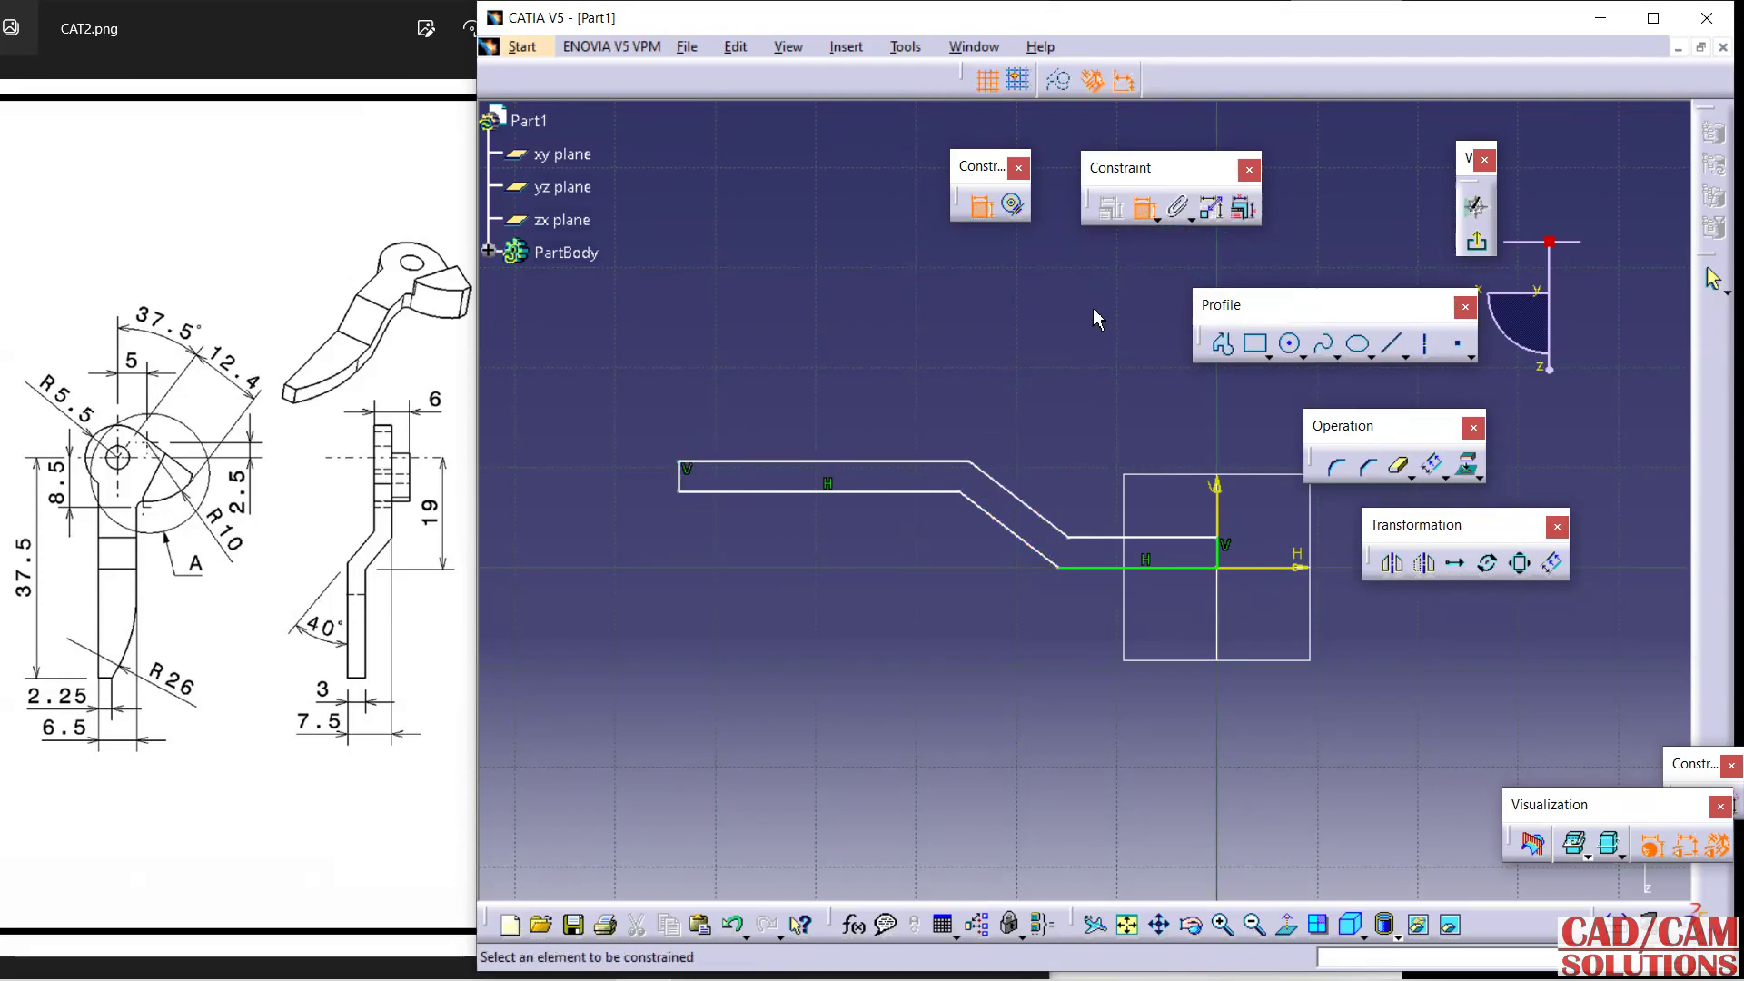
# Set a 40° angle between the top line and the slanted bend line, removing an unwanted length dimension.
pyautogui.click(1004, 490)
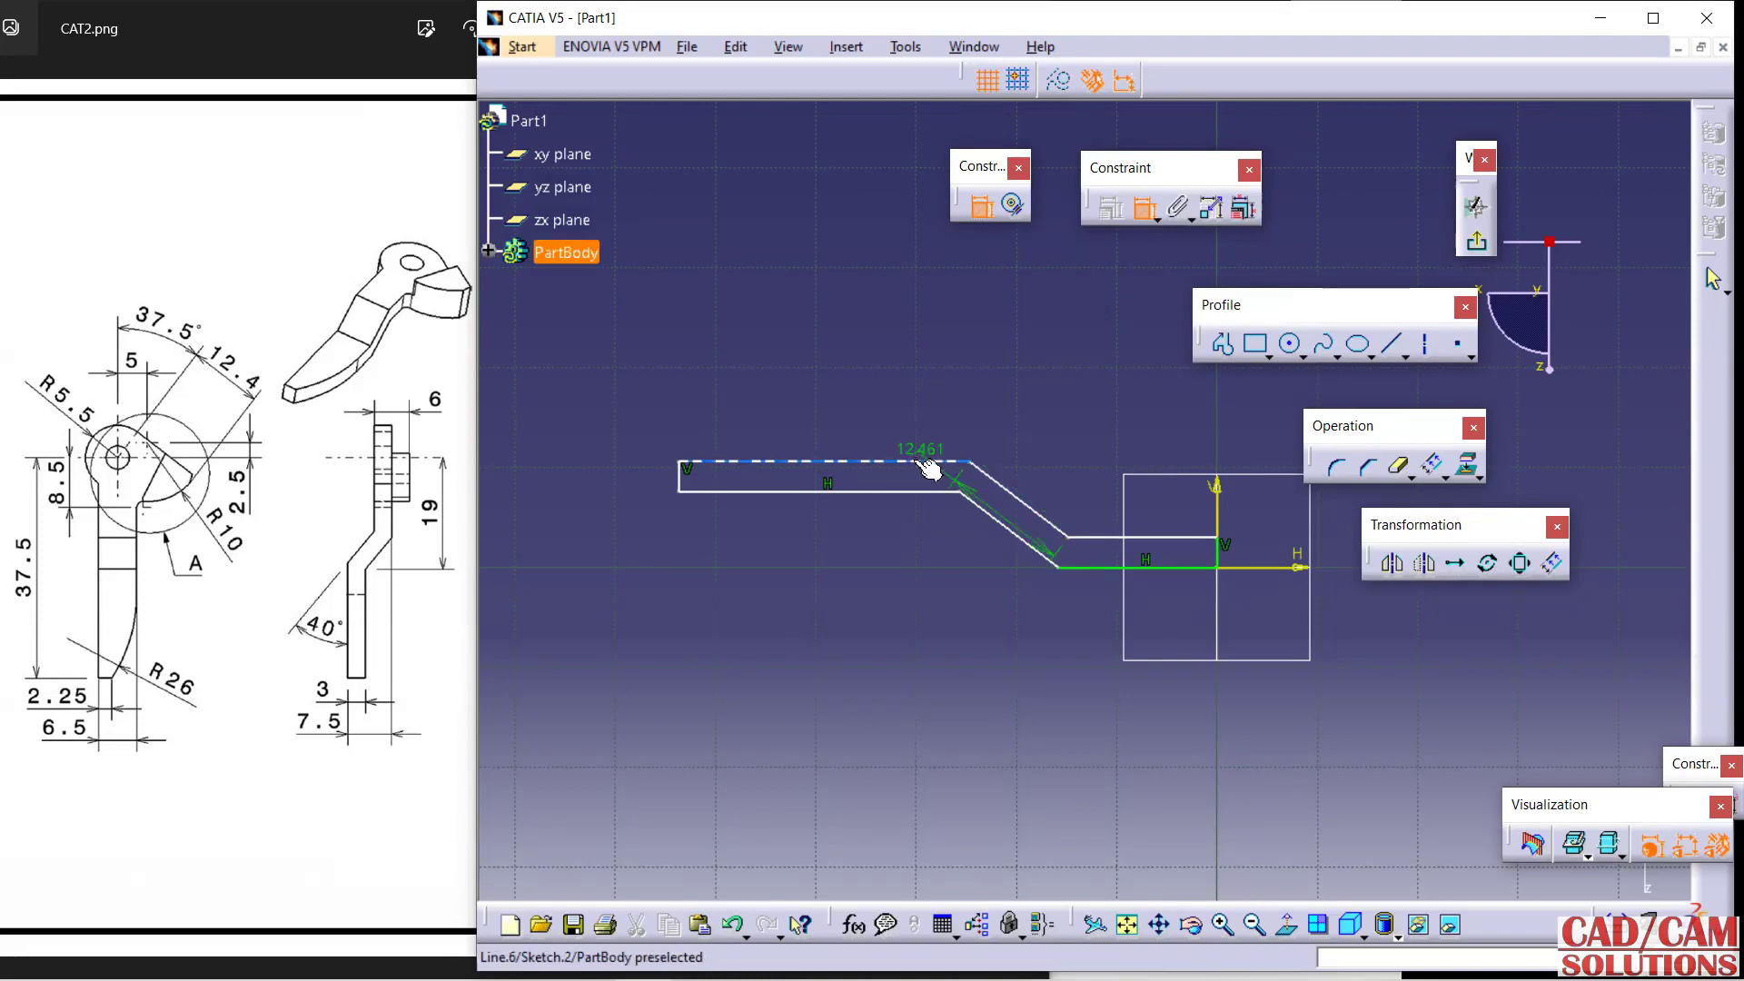
pyautogui.click(977, 477)
pyautogui.rightClick(955, 474)
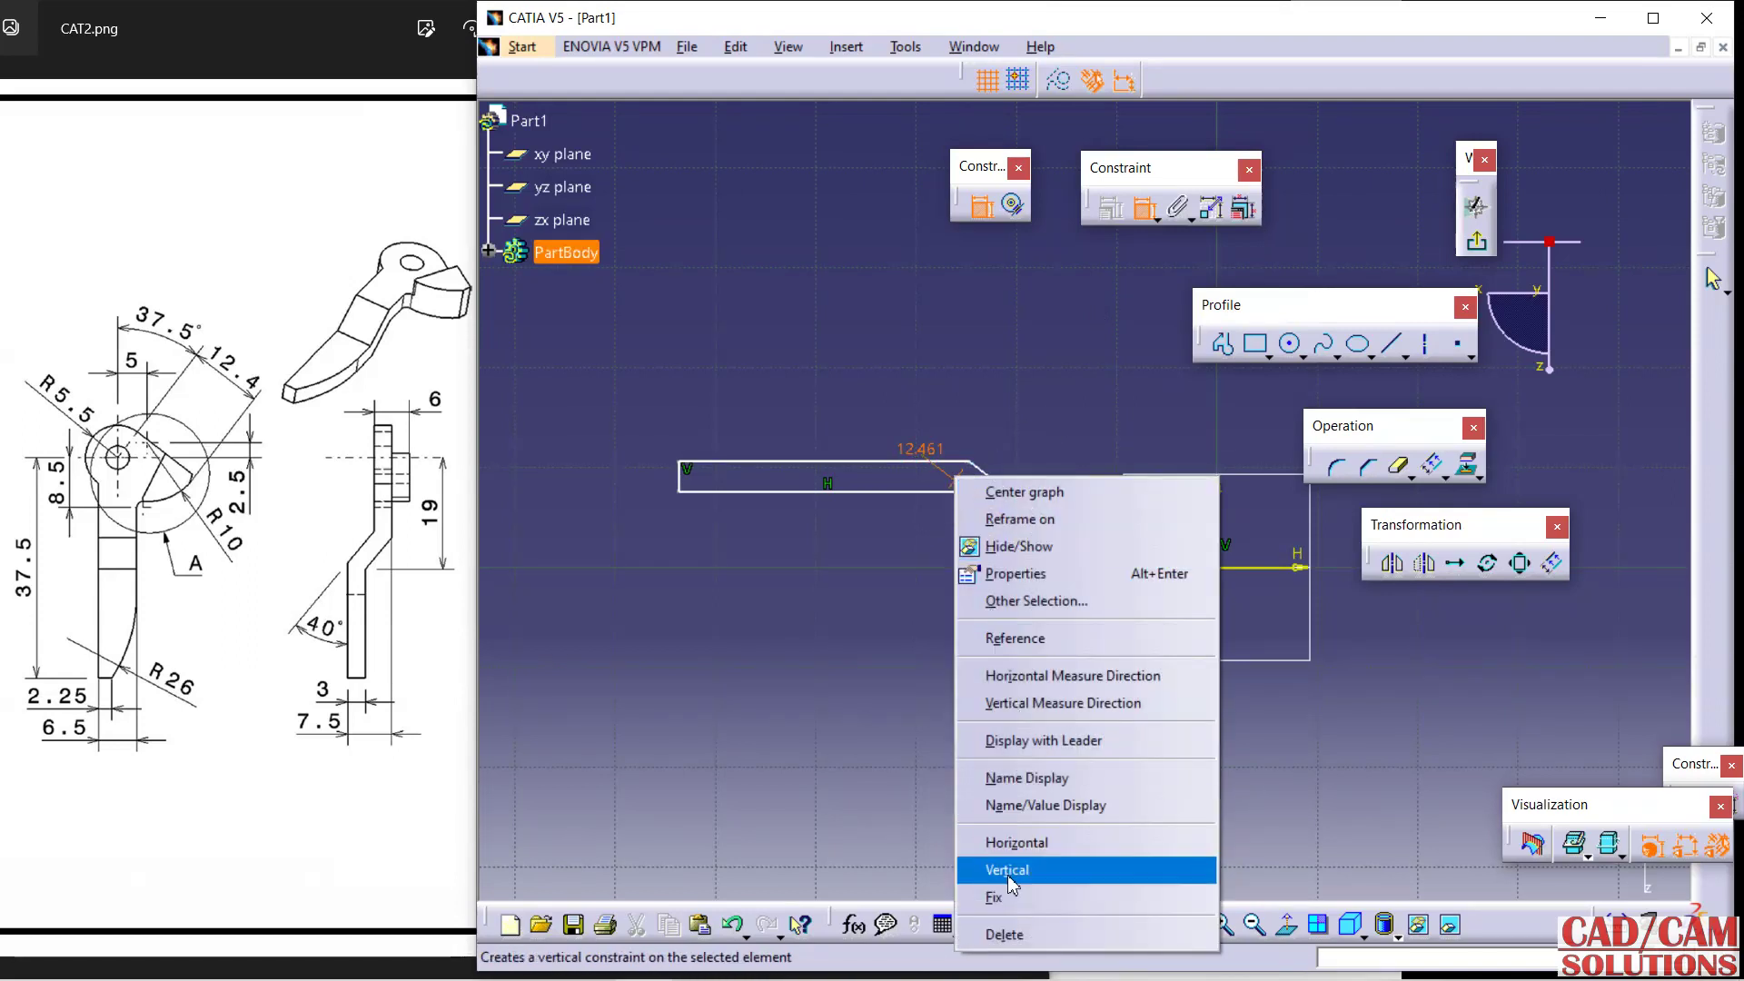
pyautogui.click(1025, 927)
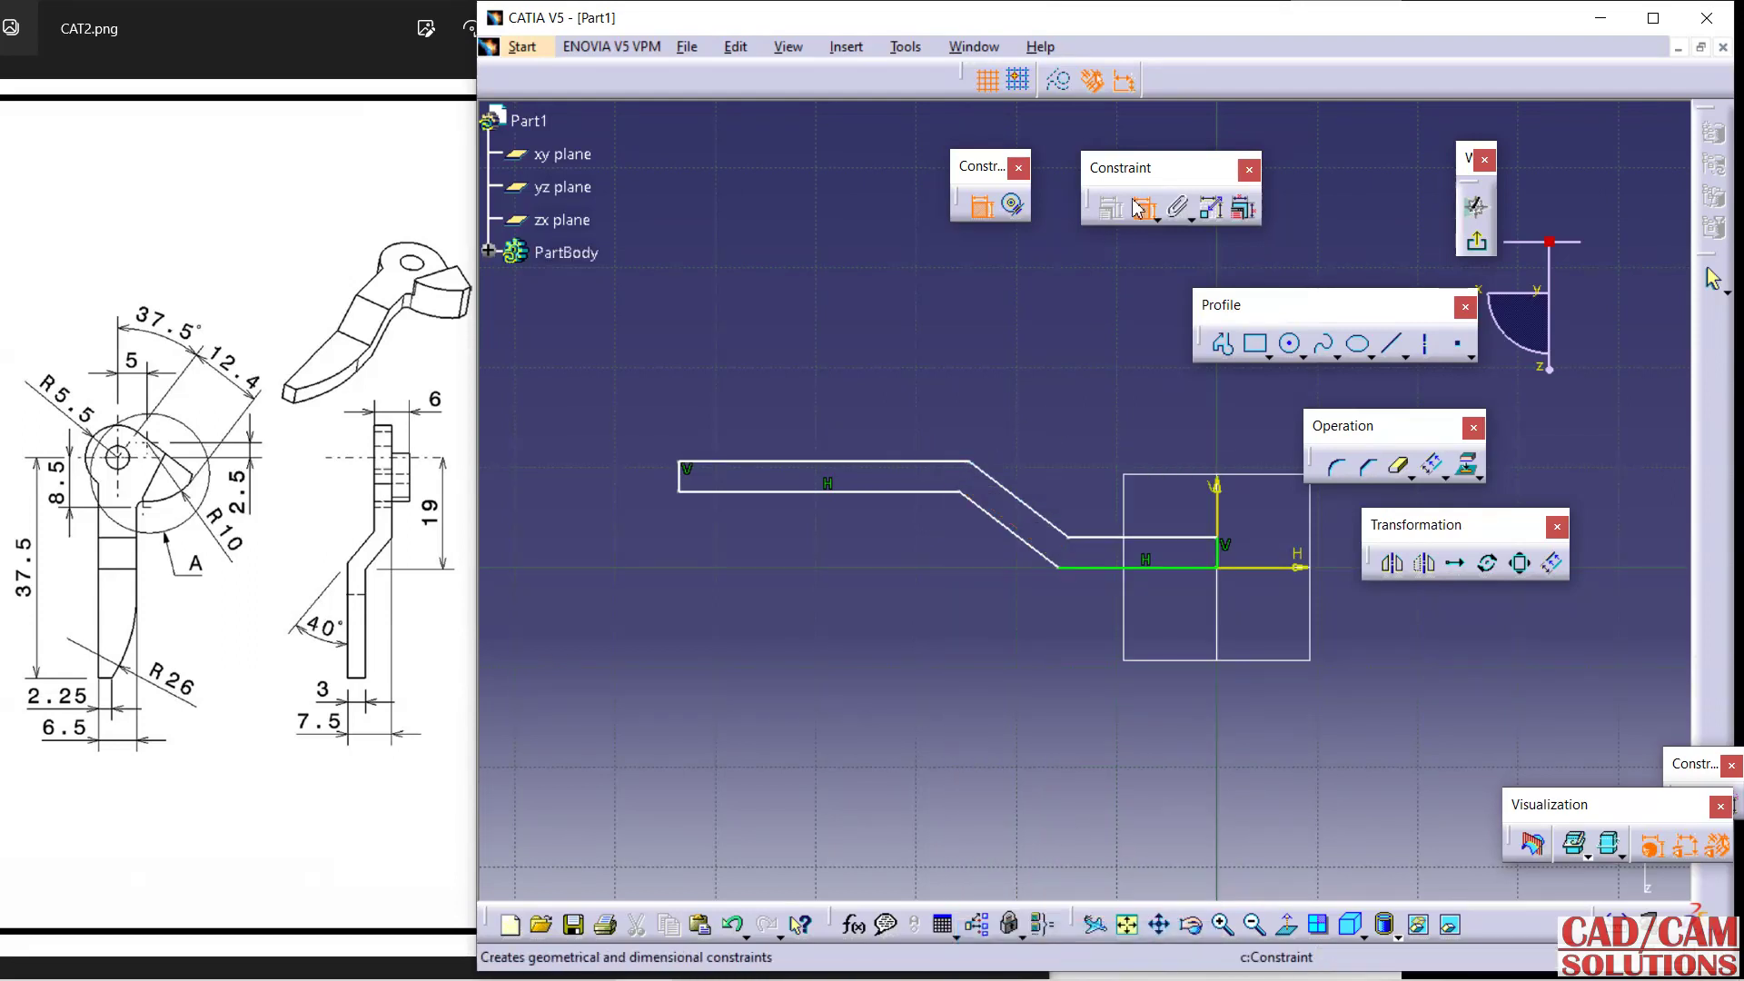
pyautogui.click(999, 488)
pyautogui.click(905, 462)
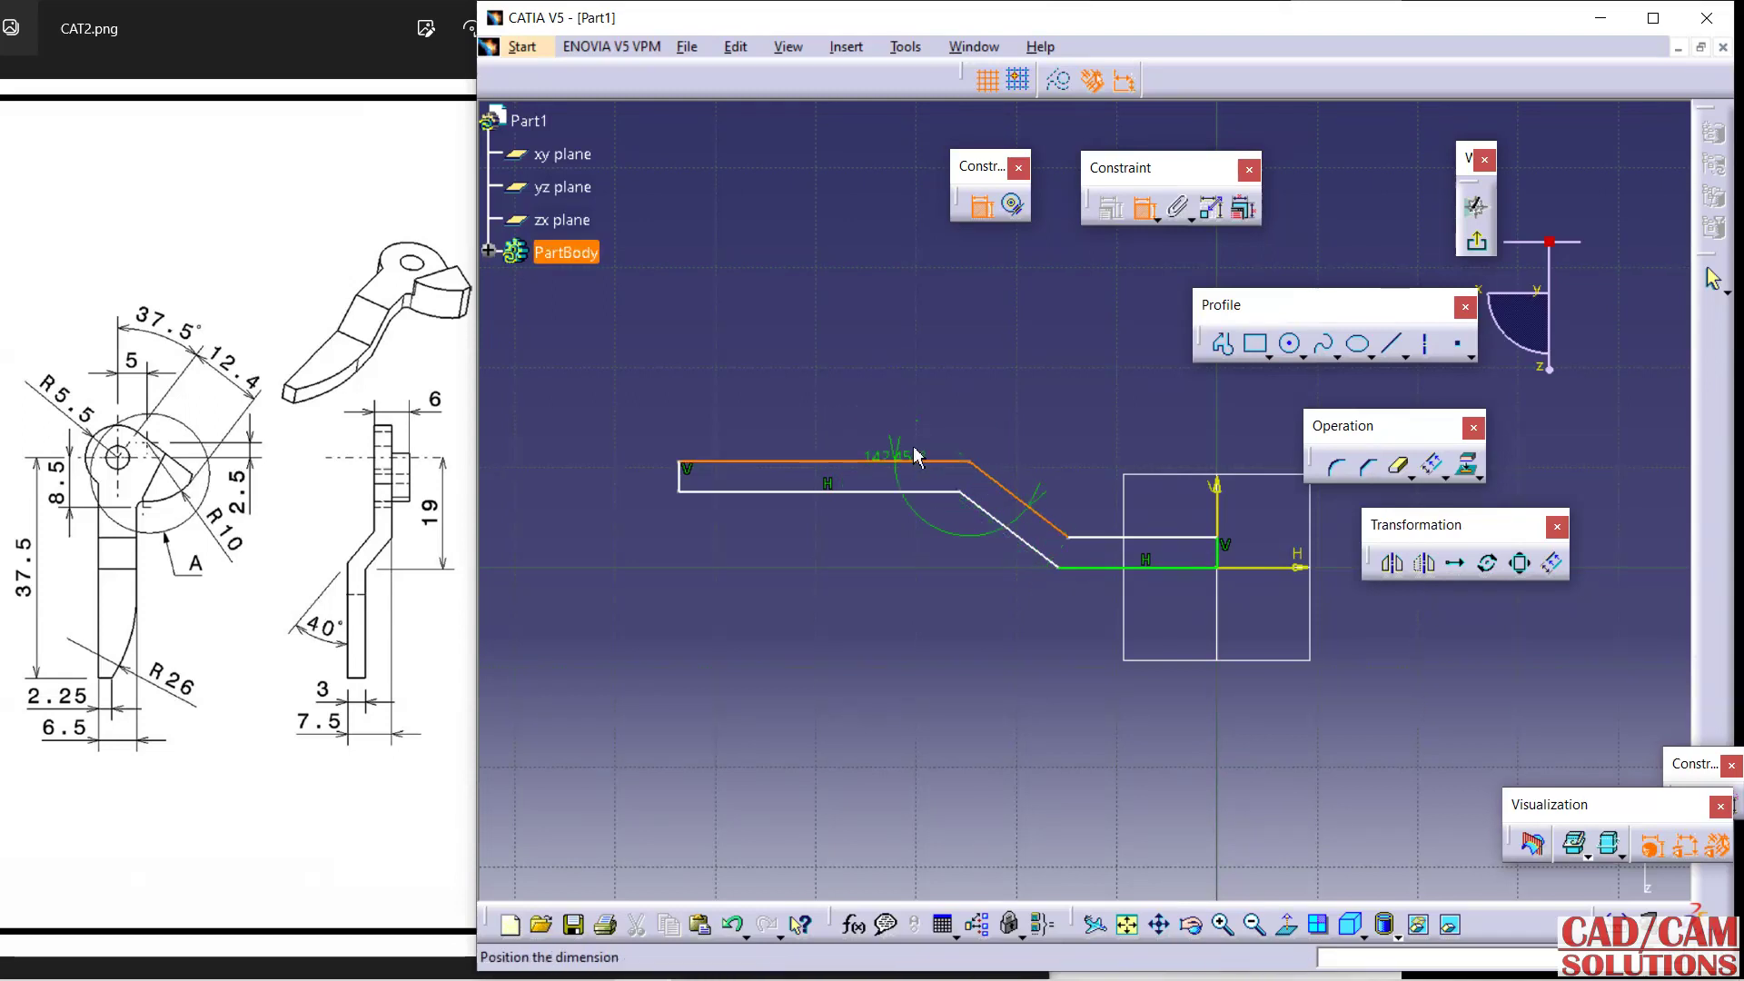
pyautogui.click(873, 410)
pyautogui.doubleClick(873, 410)
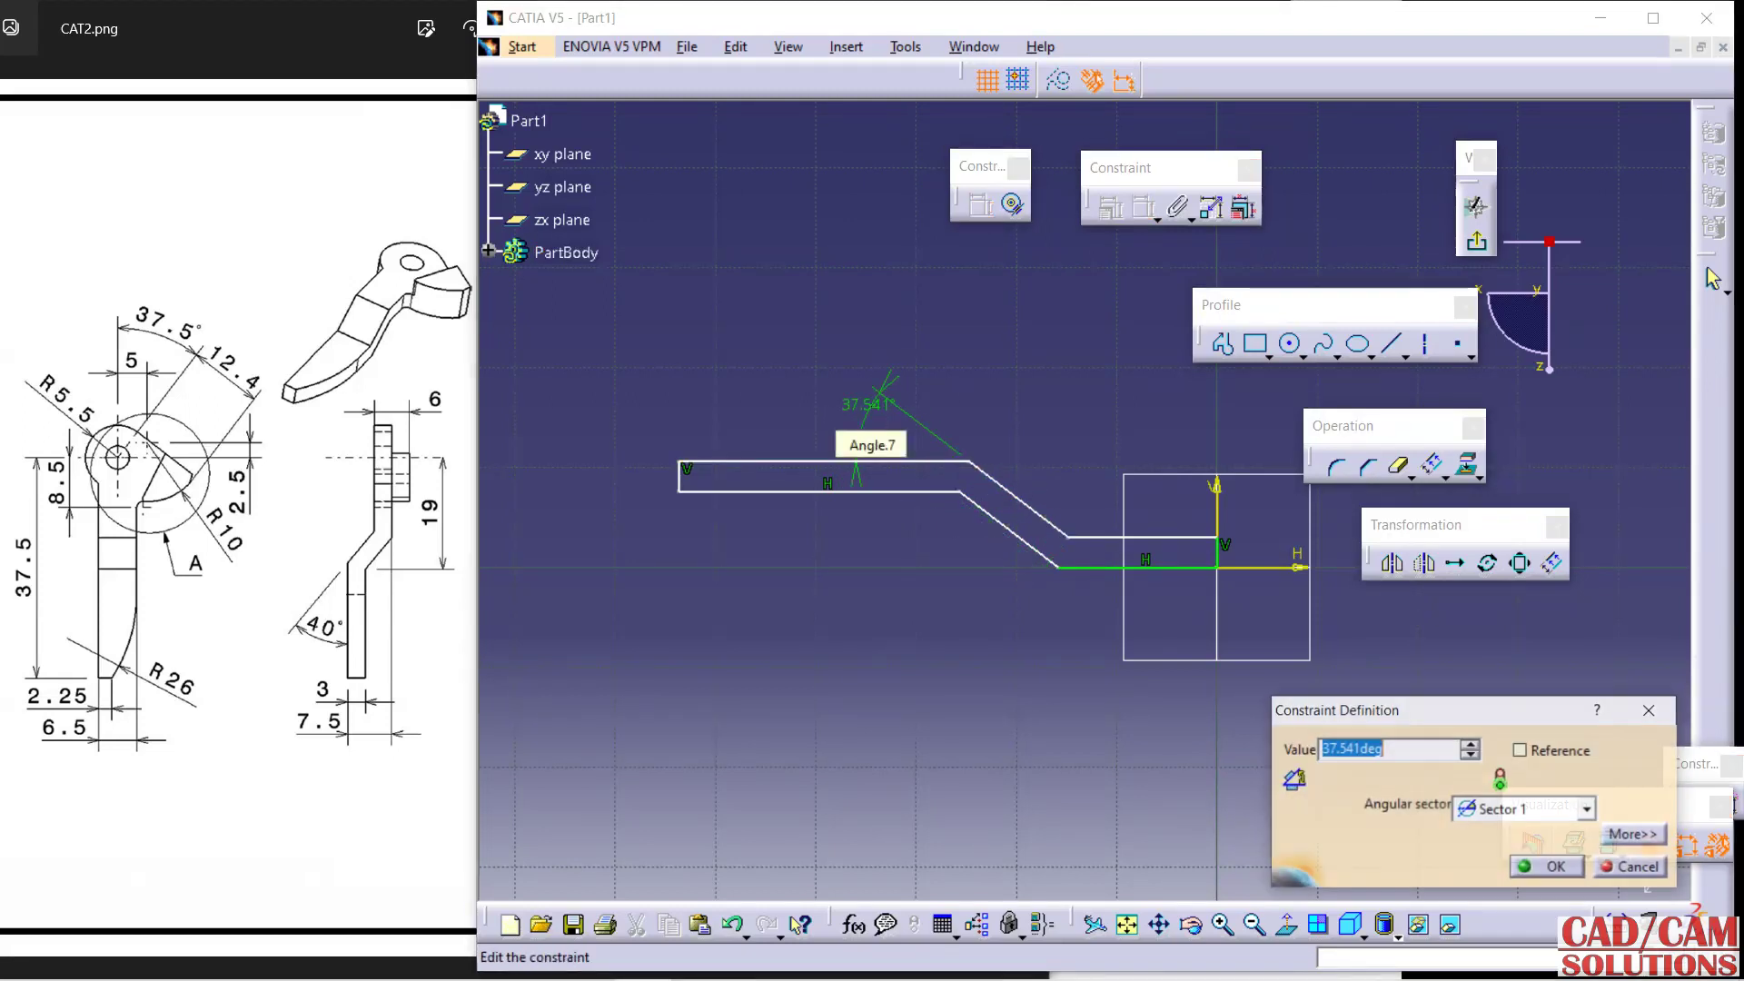
pyautogui.write('40')
pyautogui.press('Return')
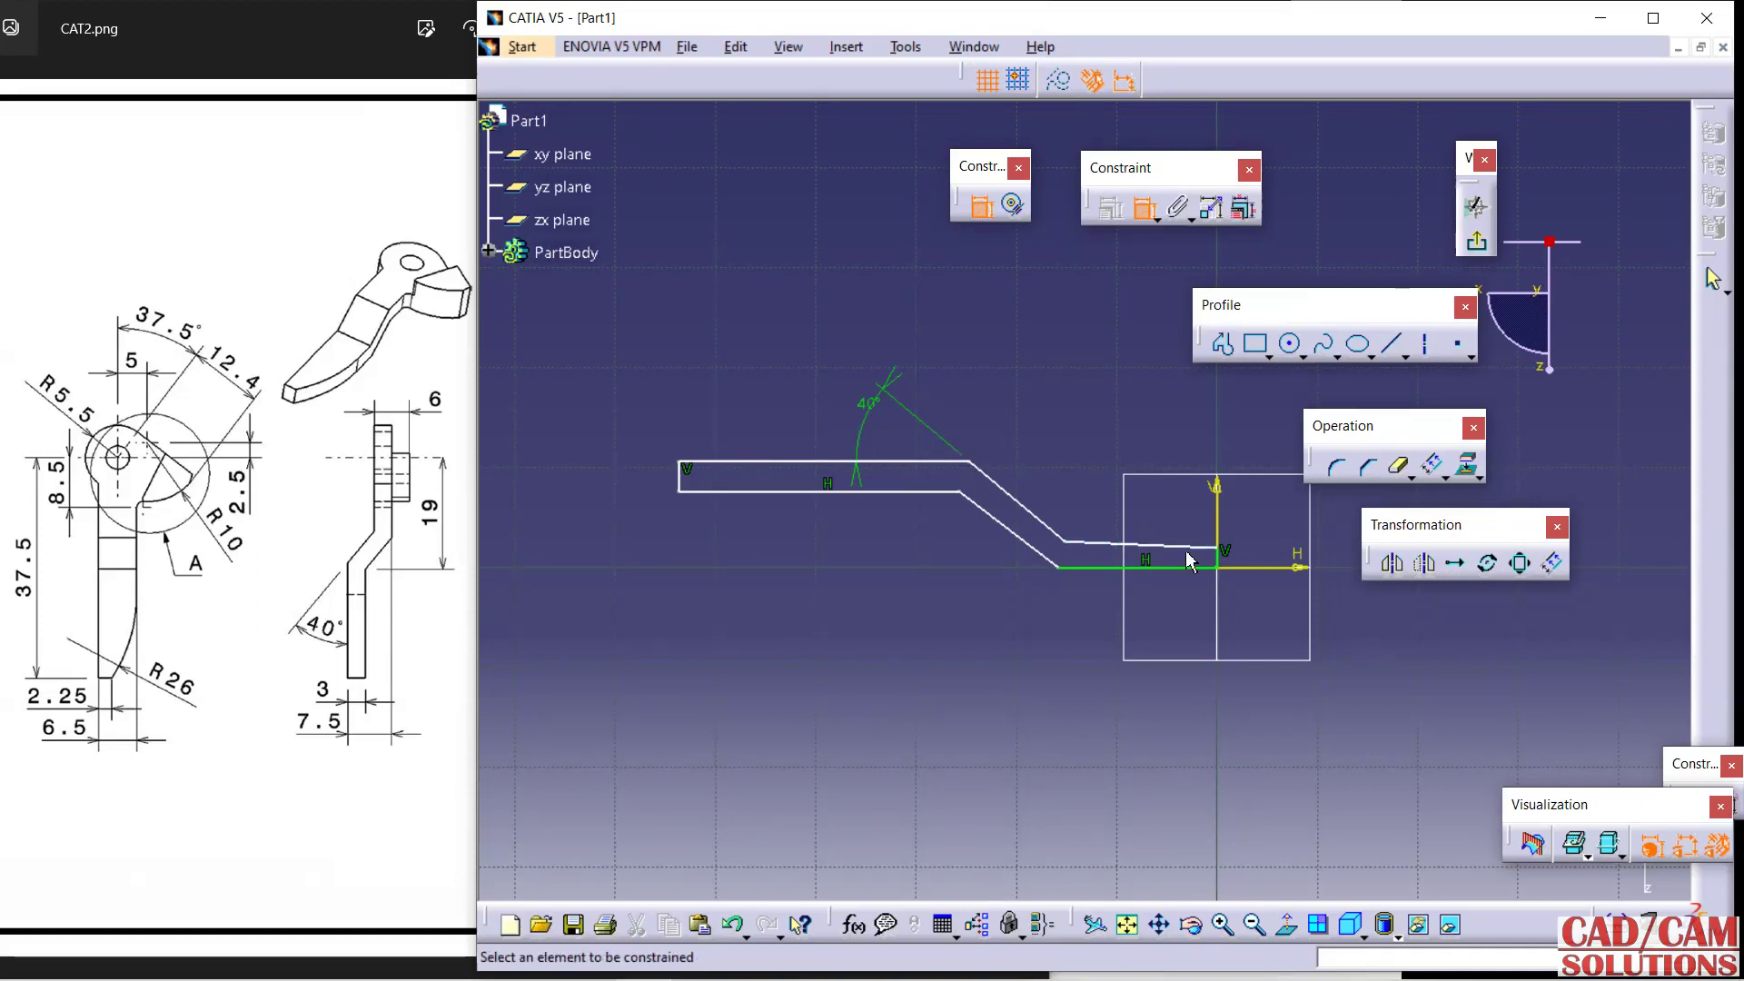
# Constrain the top line and the short lower-right bar line horizontal.
pyautogui.rightClick(908, 463)
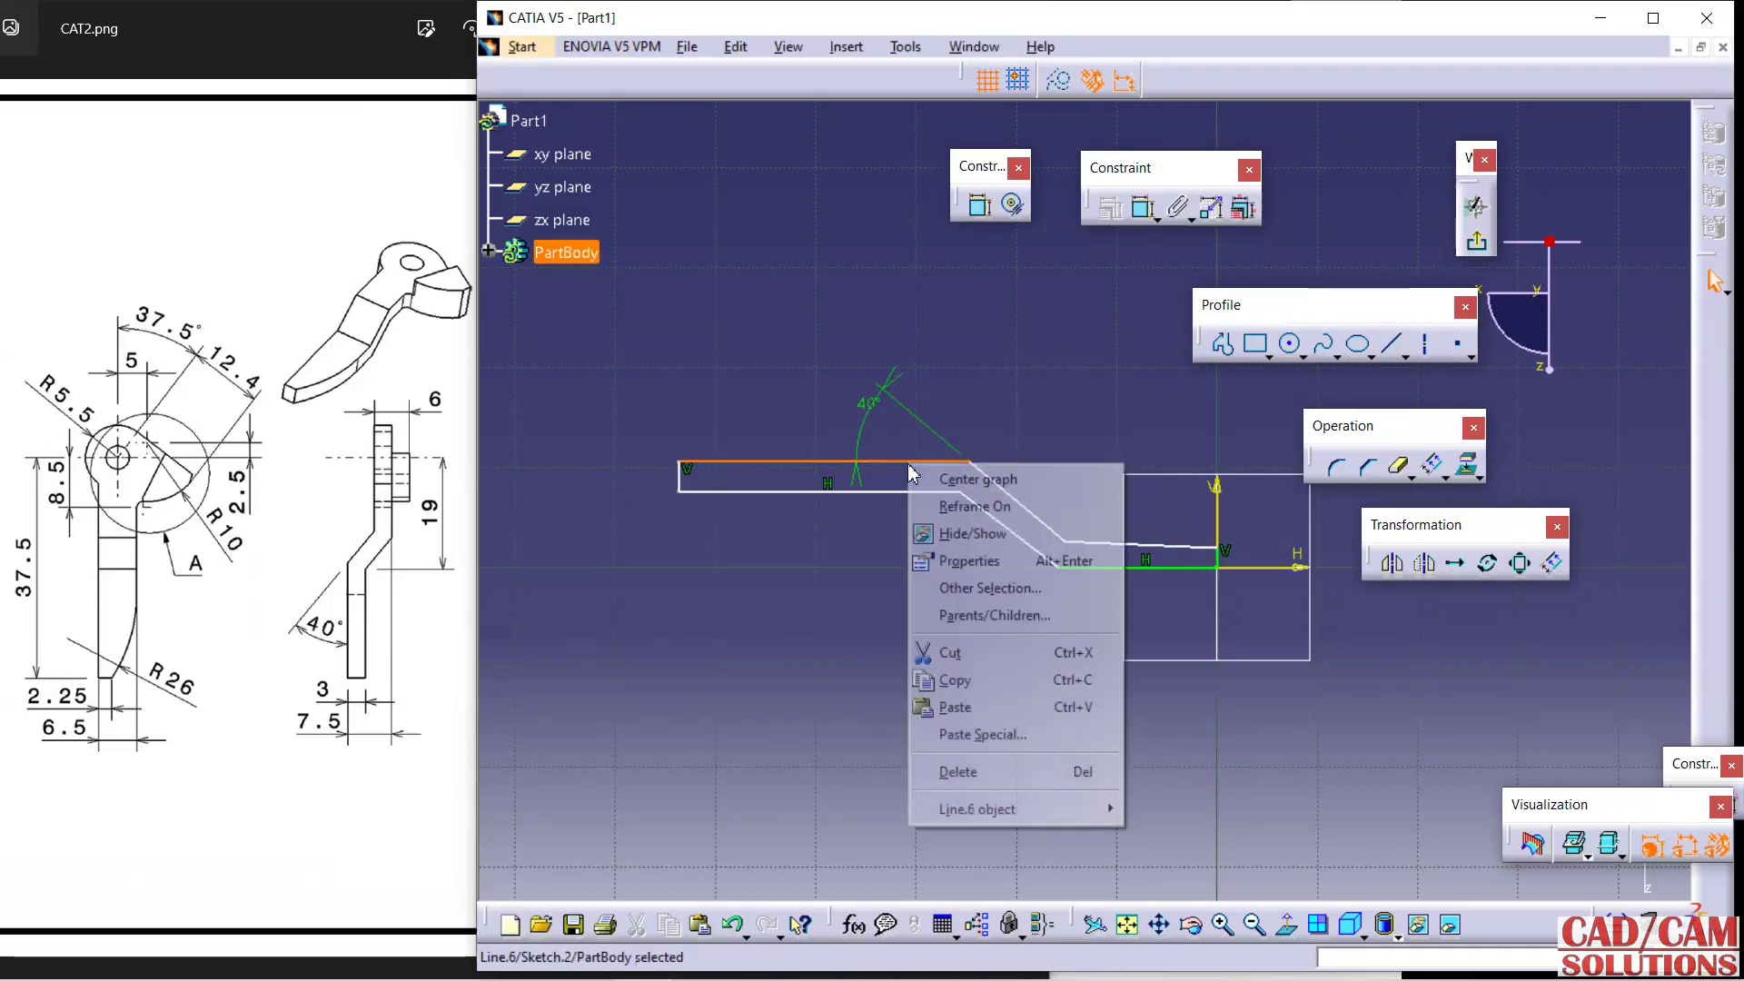
pyautogui.moveTo(1008, 809)
pyautogui.click(1199, 692)
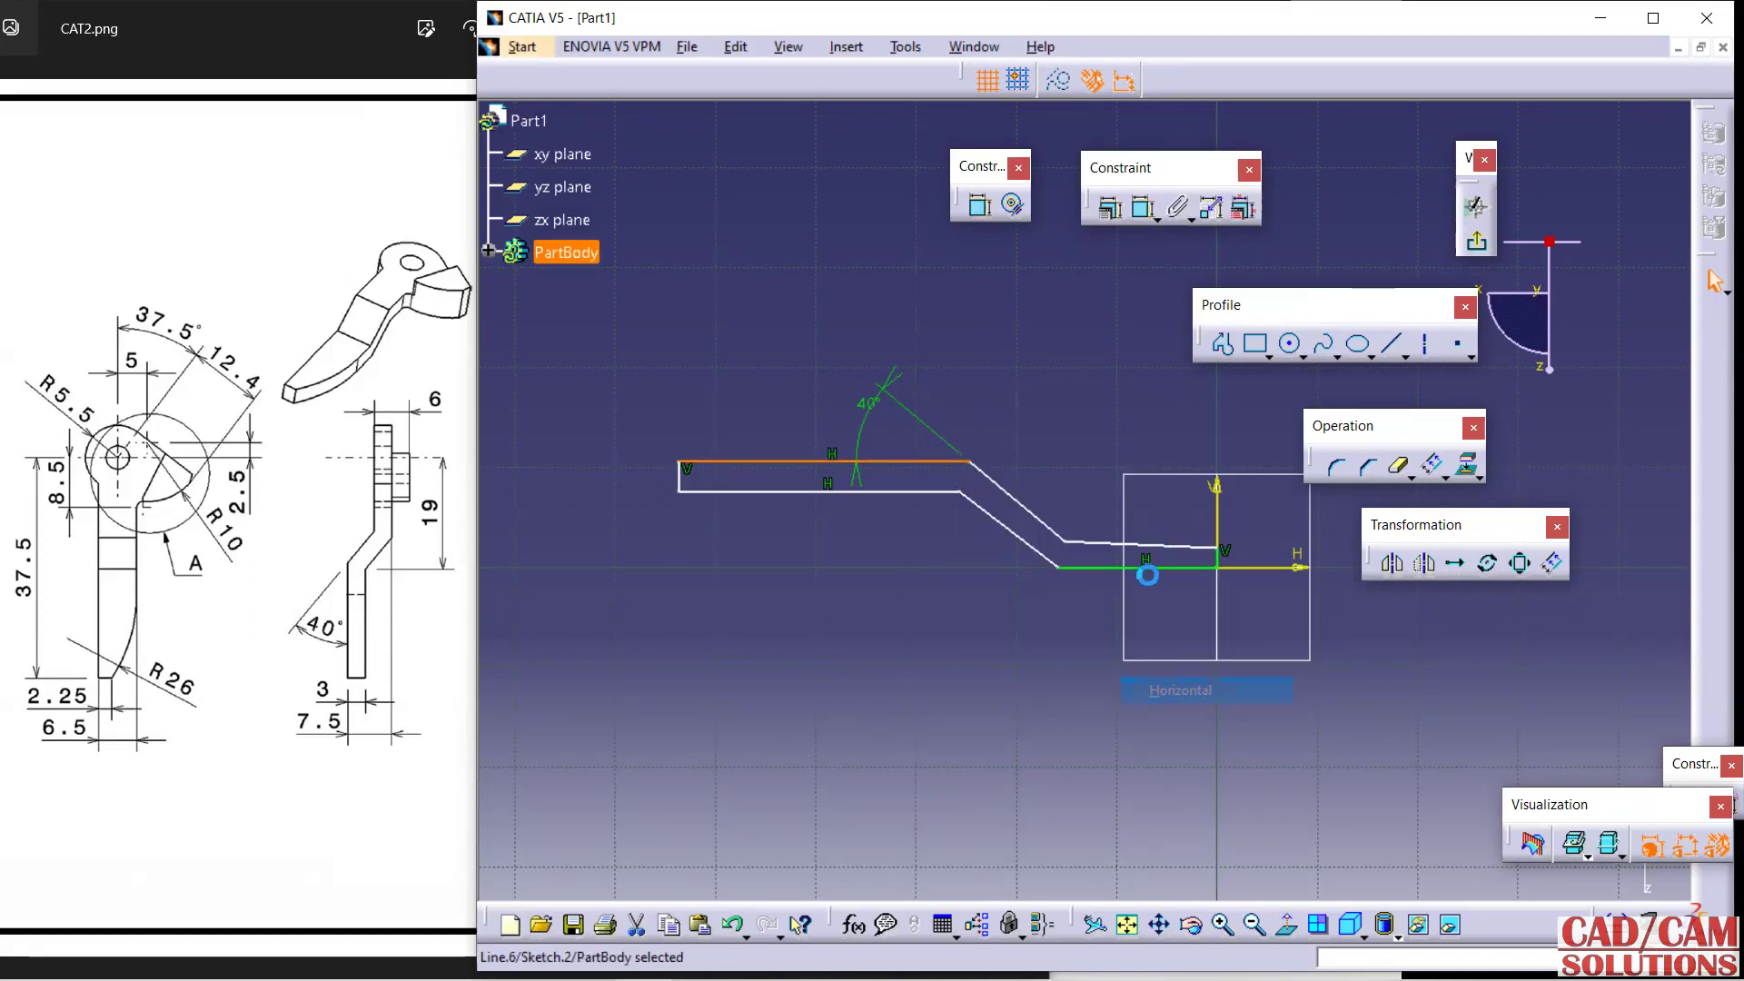
pyautogui.rightClick(1109, 543)
pyautogui.moveTo(1174, 887)
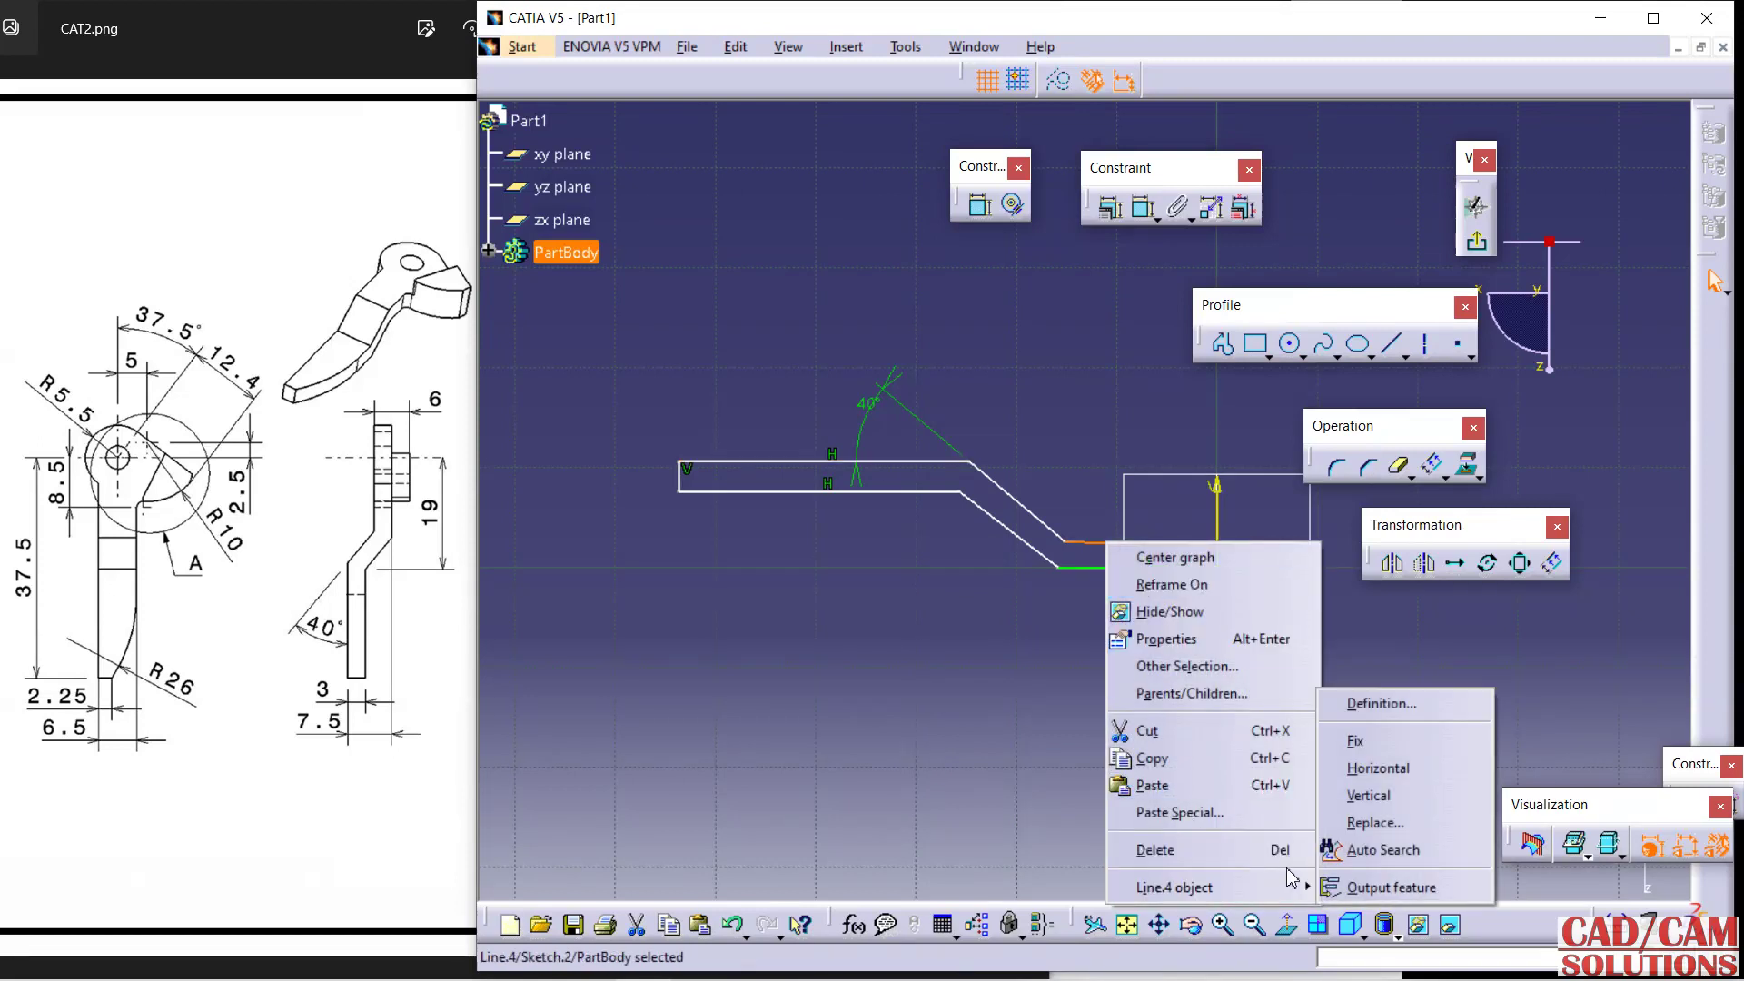
pyautogui.click(1378, 769)
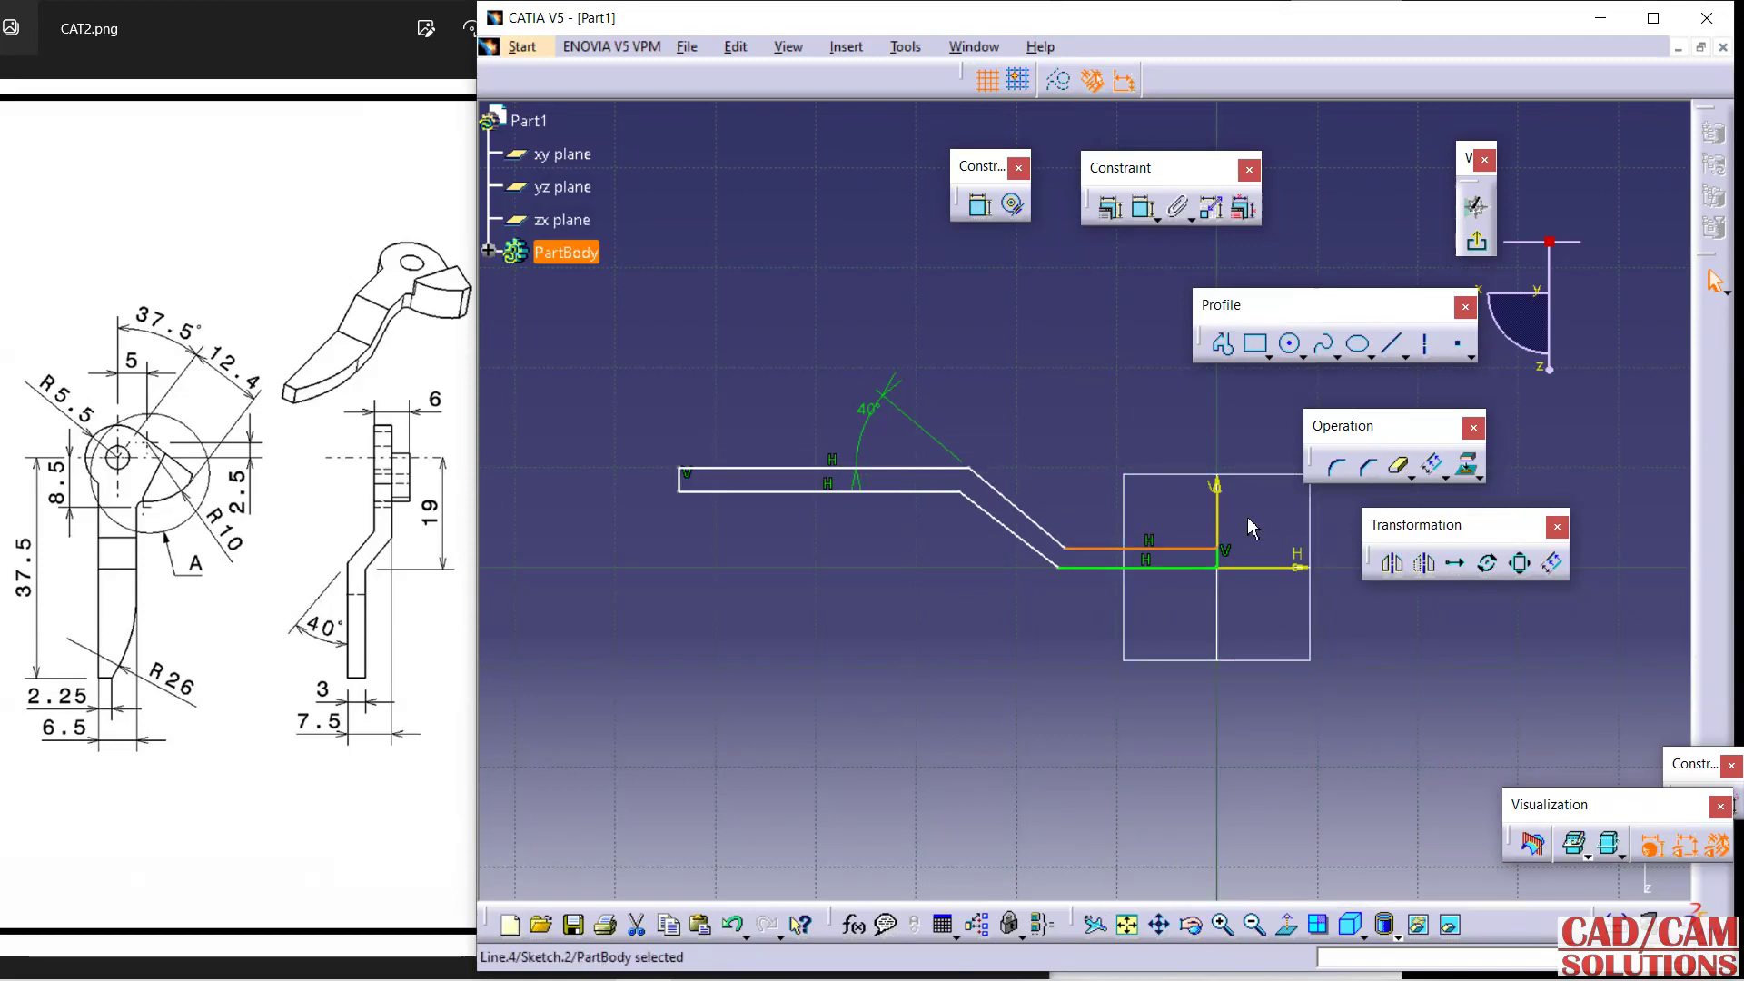
pyautogui.click(1142, 207)
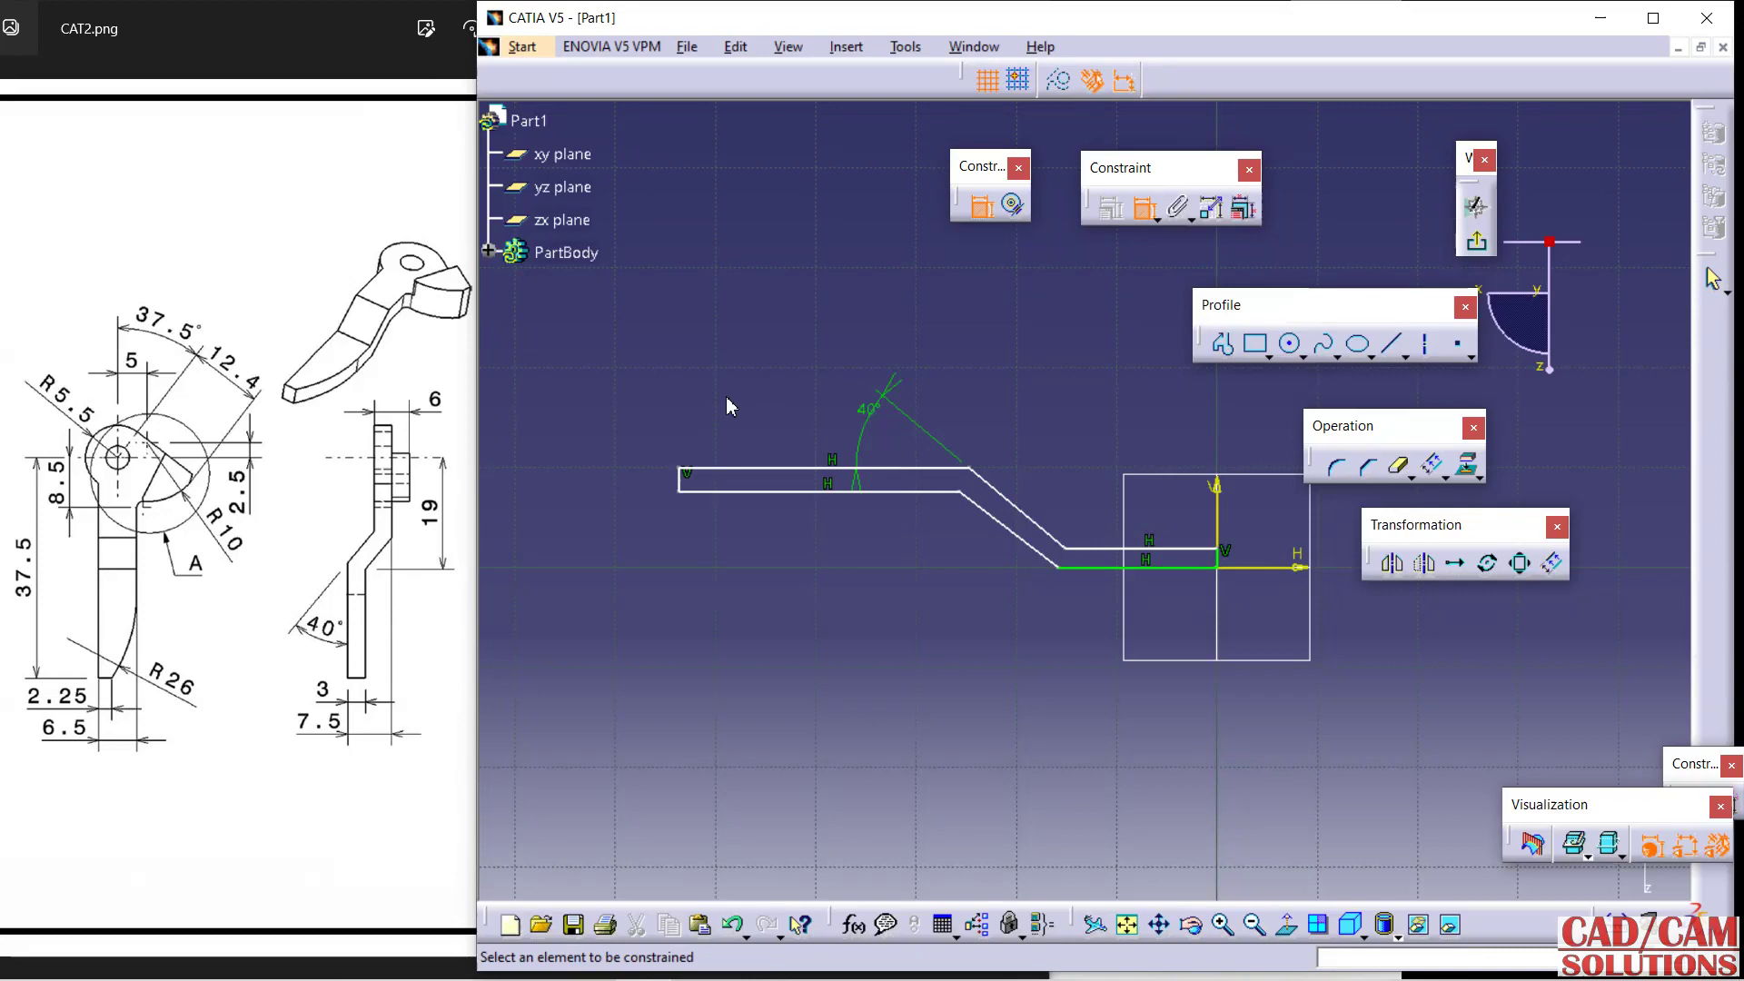
# Dimension the left end line to 3 mm.
pyautogui.click(690, 484)
pyautogui.click(626, 472)
pyautogui.doubleClick(634, 470)
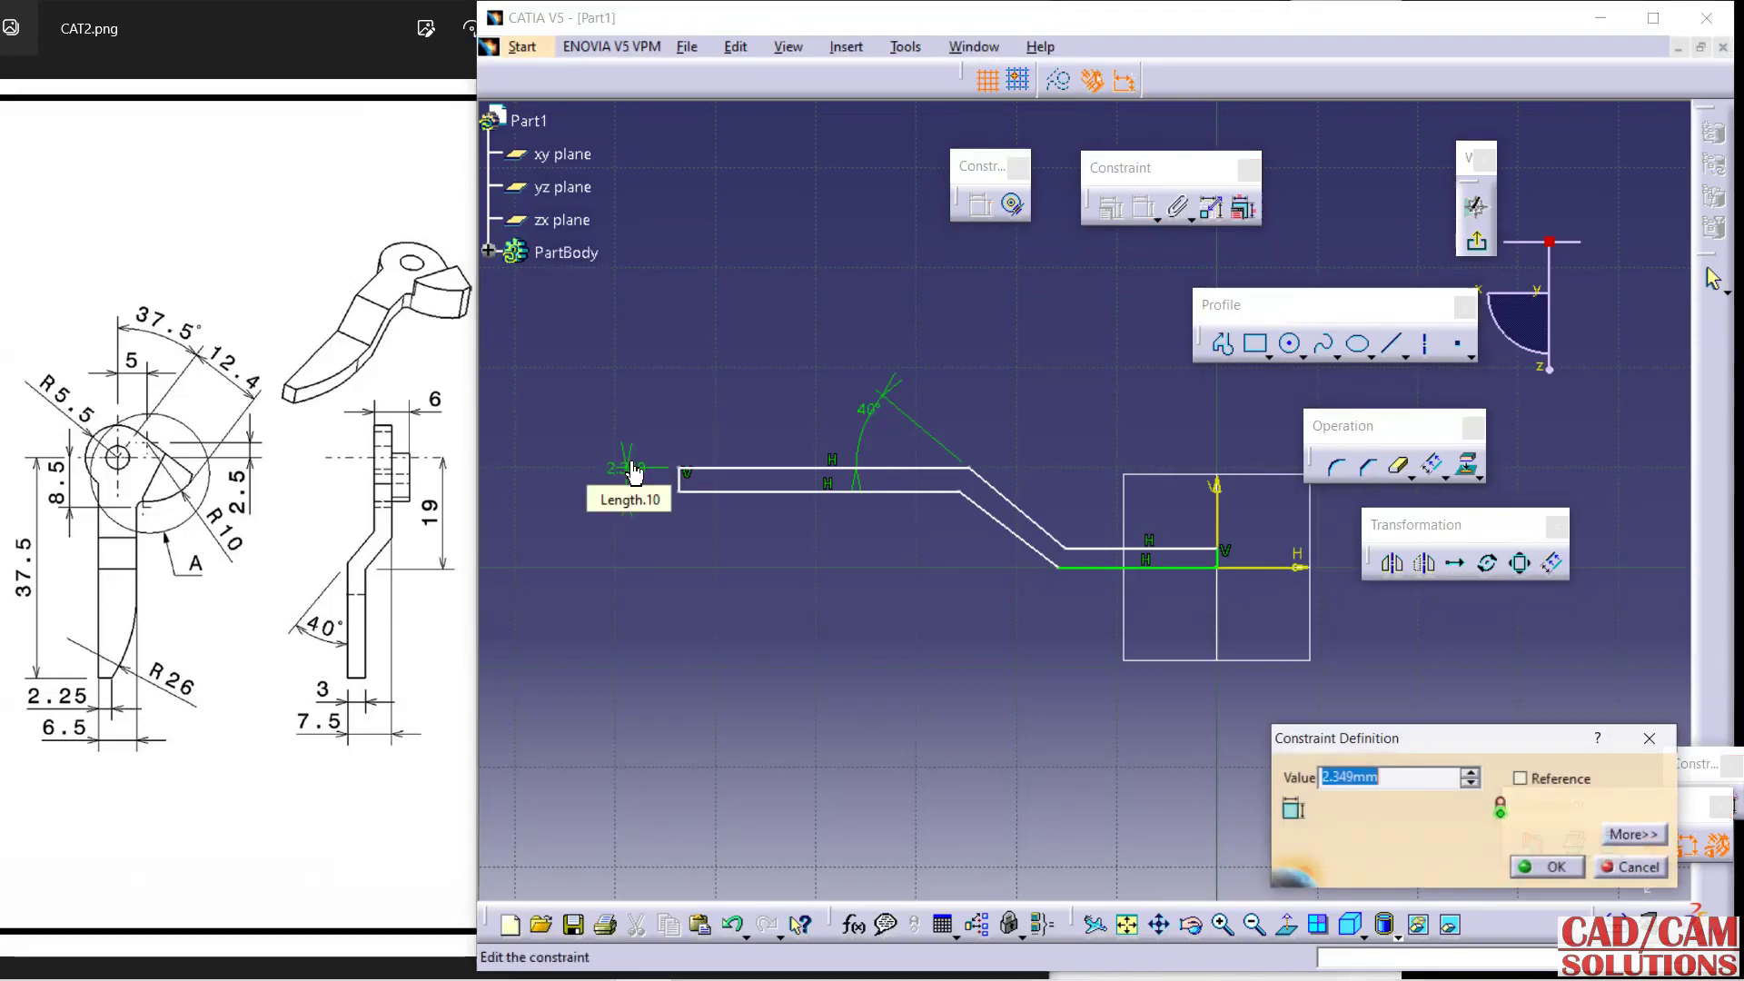
pyautogui.write('3')
pyautogui.press('Return')
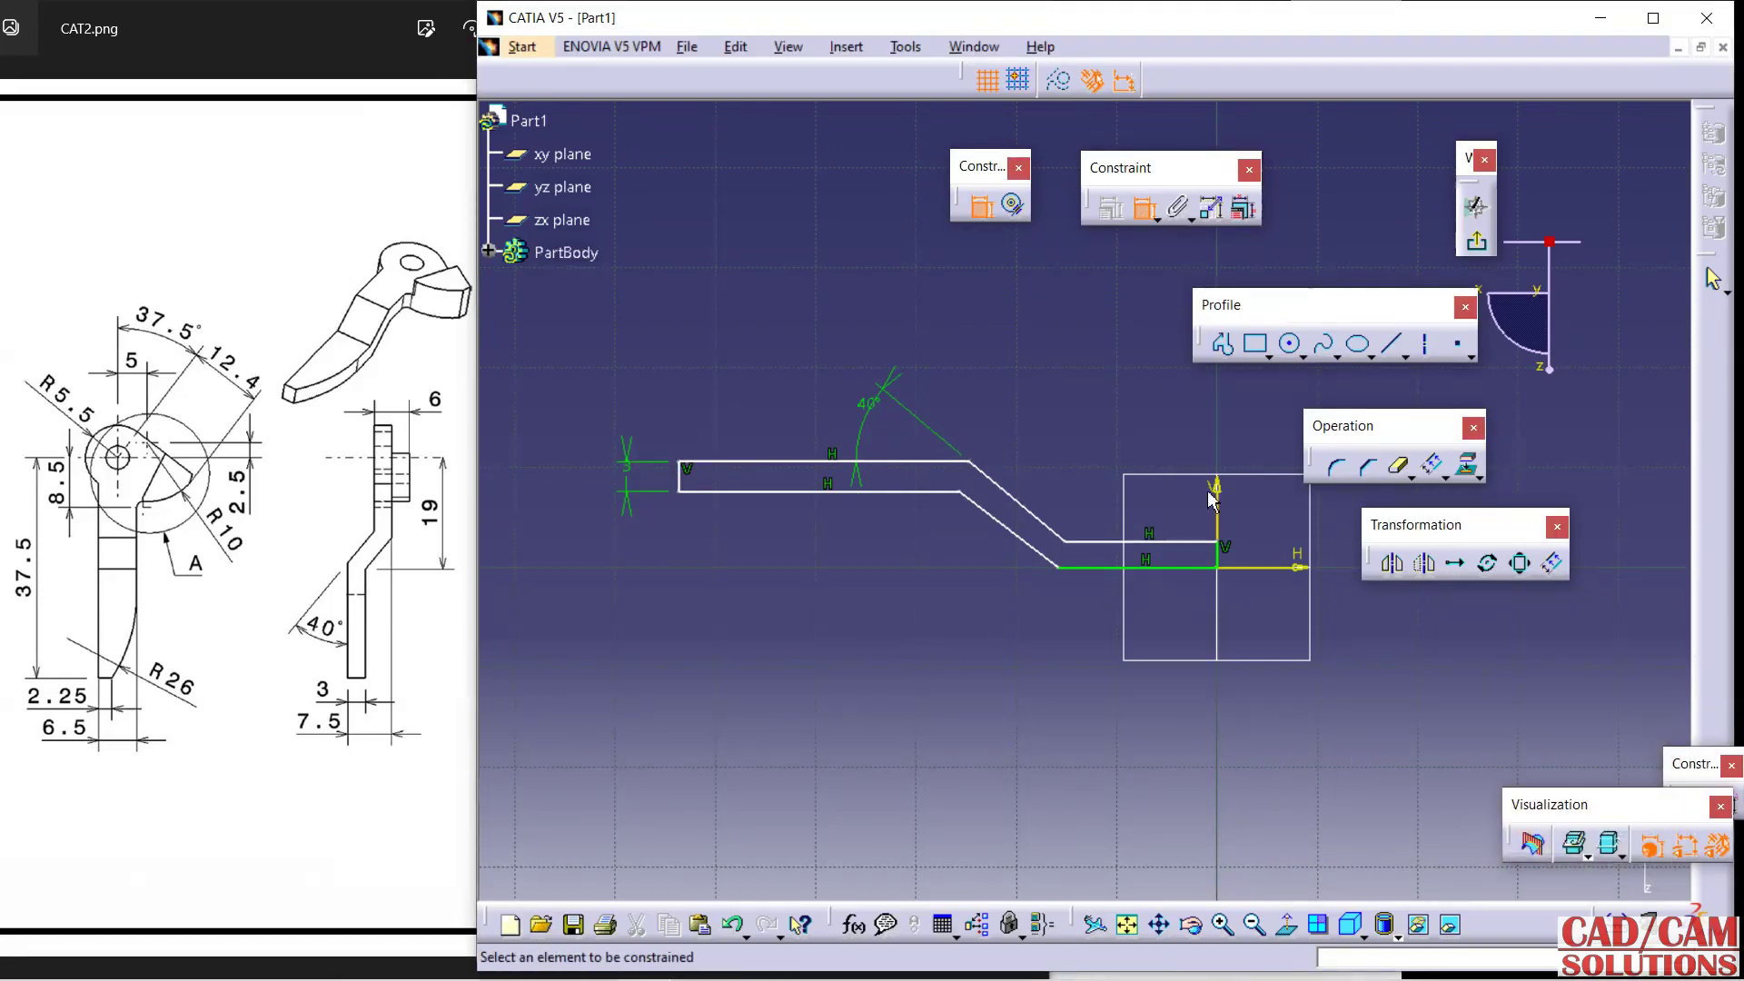
# Set the bend-to-vertical-axis distance to 19 mm.
pyautogui.click(1209, 498)
pyautogui.click(959, 491)
pyautogui.click(1077, 645)
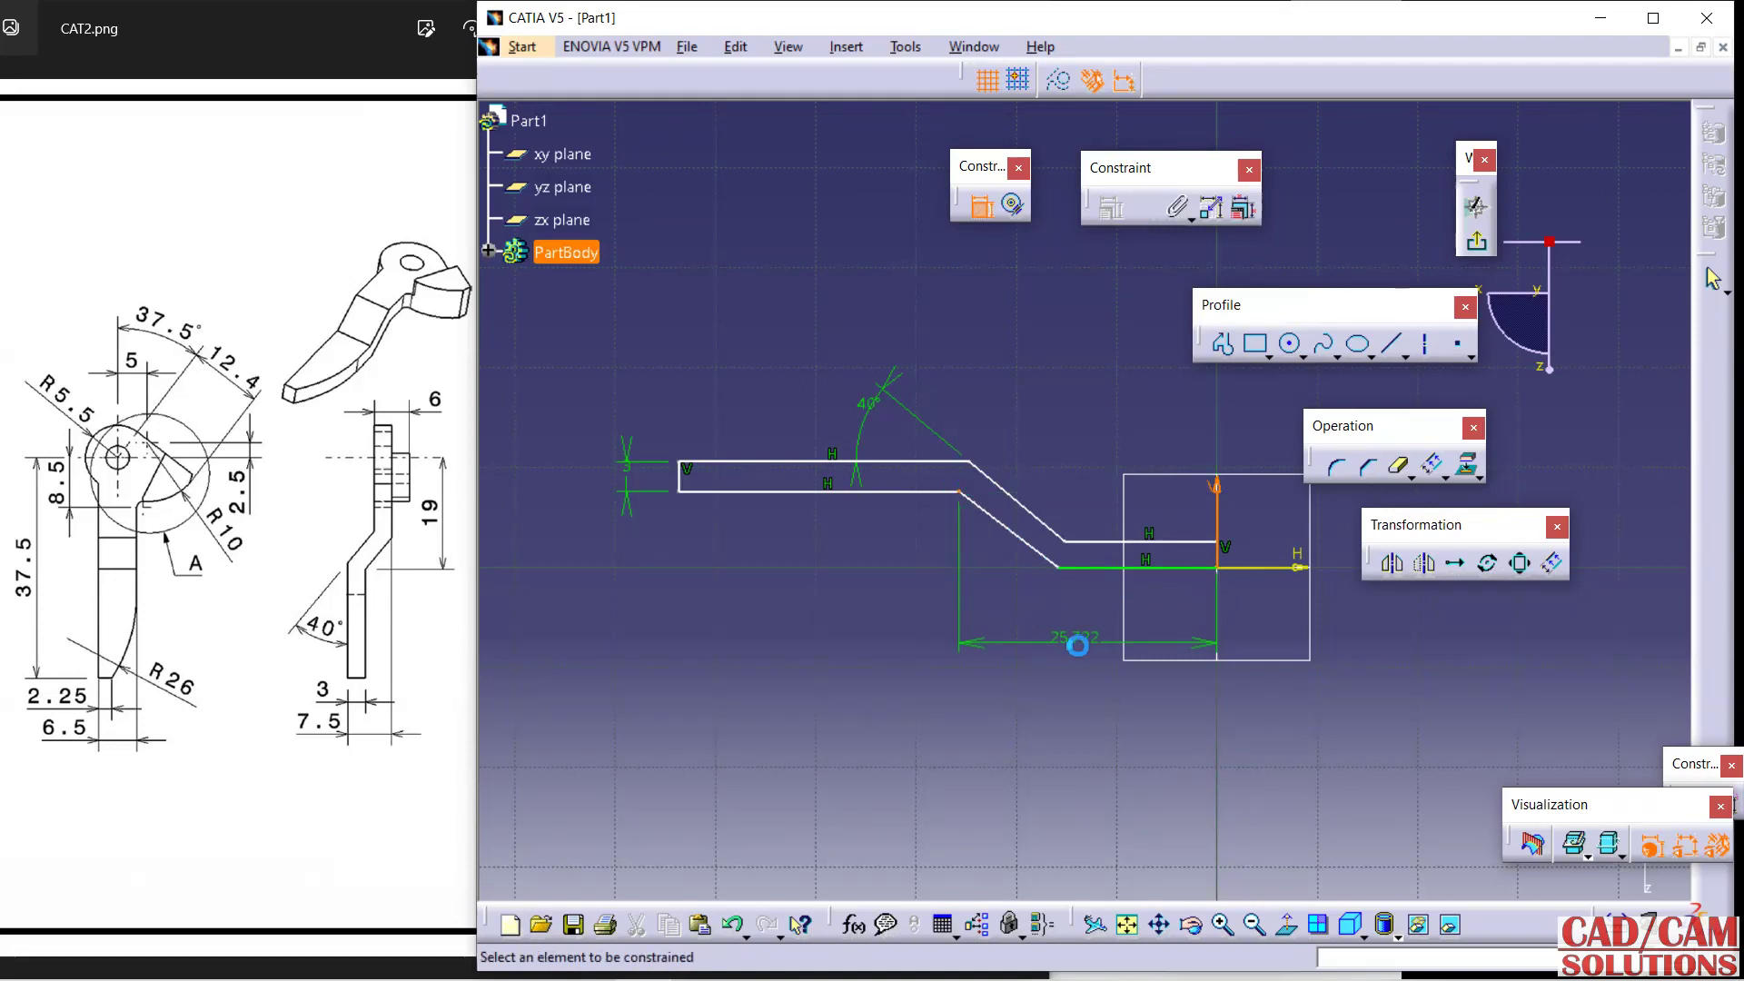
pyautogui.doubleClick(1077, 638)
pyautogui.write('19')
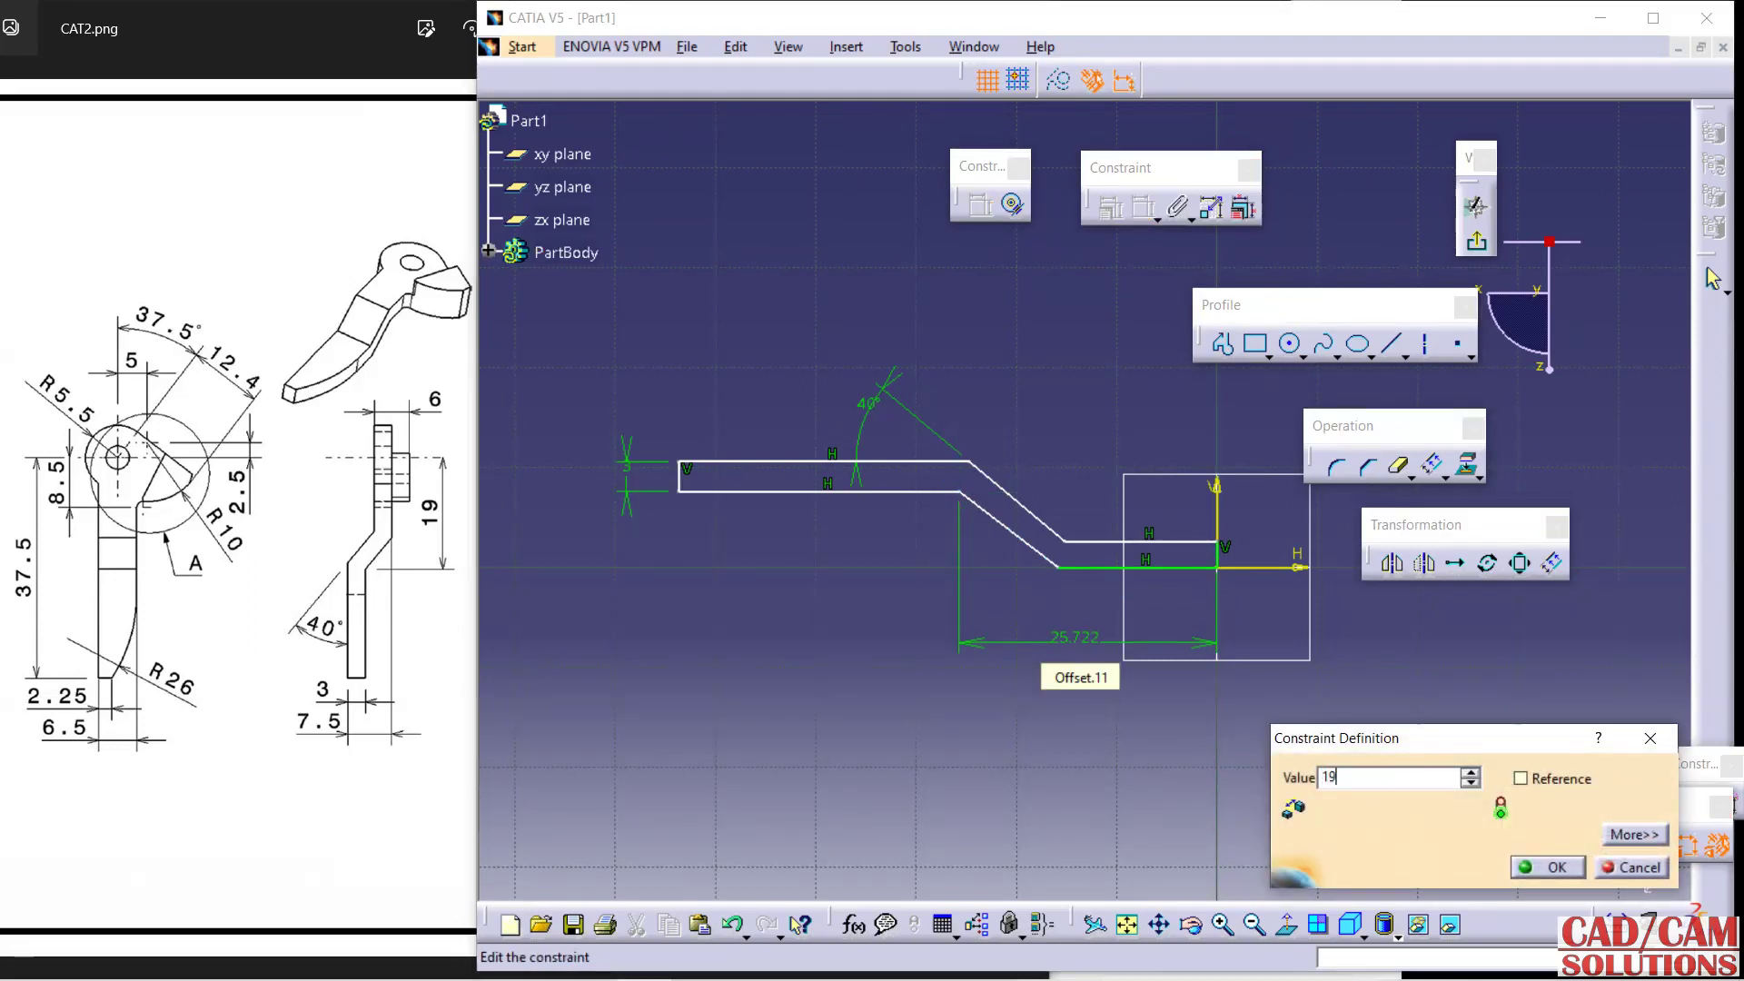
pyautogui.press('Return')
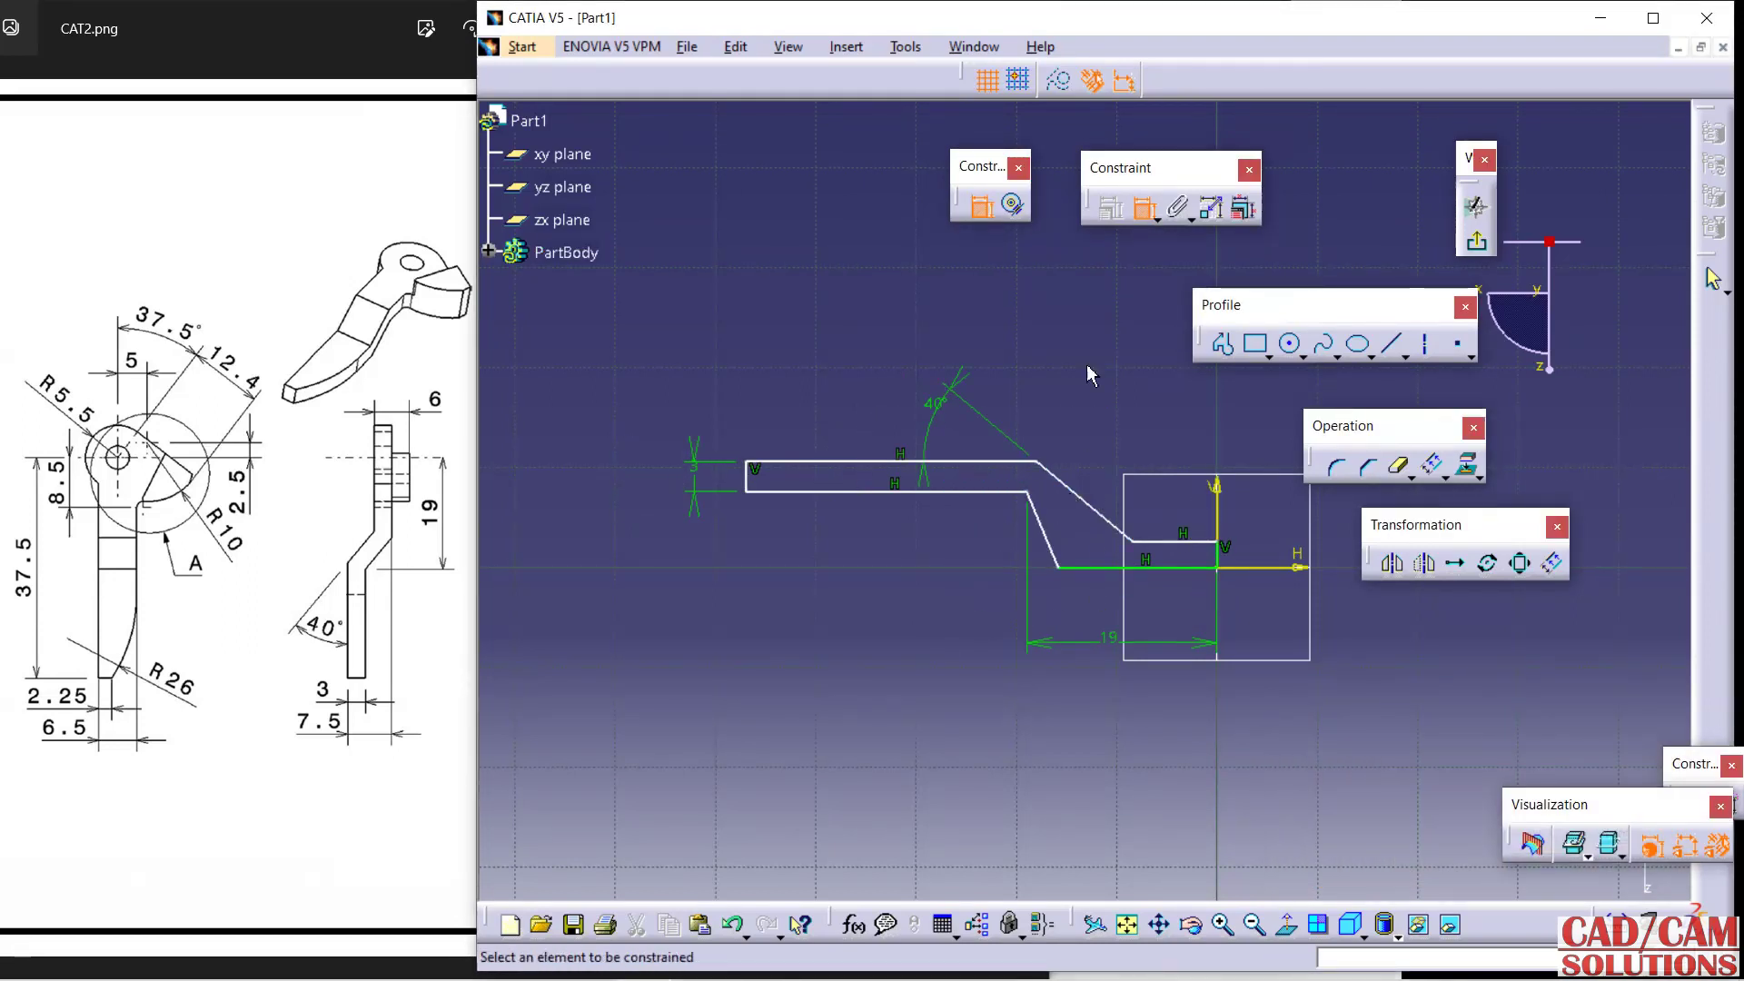
# Add the overall length dimension from the left end line to the vertical axis.
pyautogui.click(1216, 513)
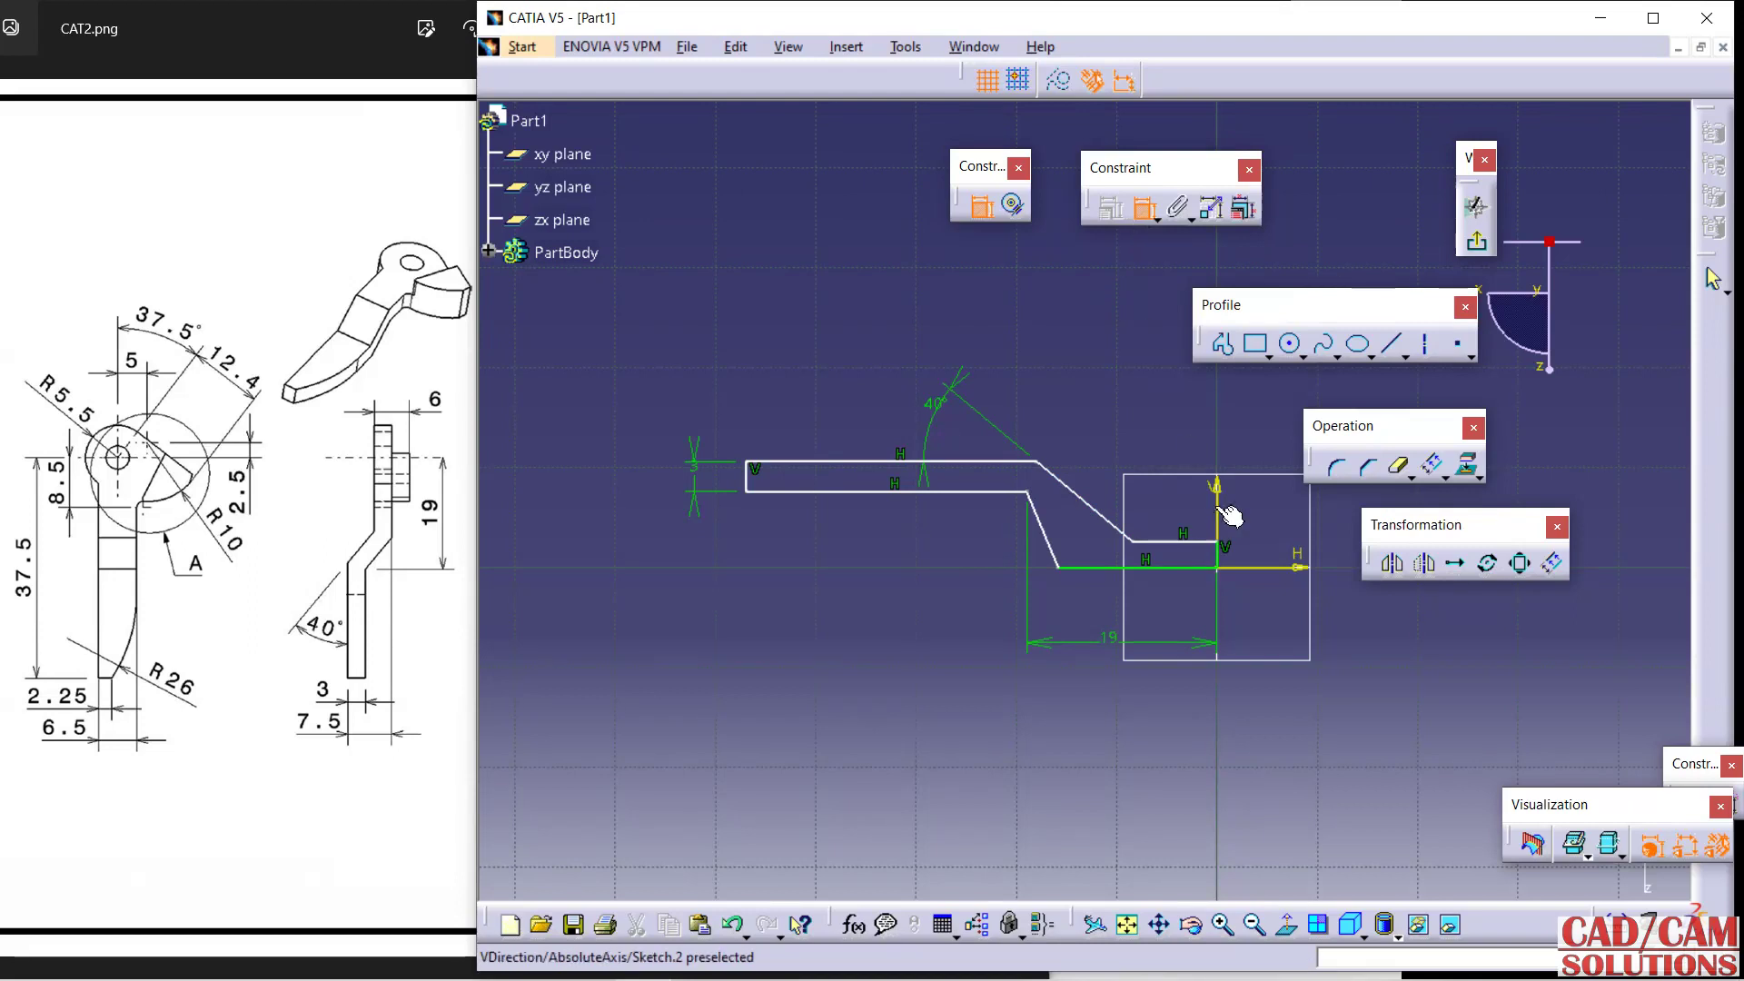
pyautogui.click(758, 474)
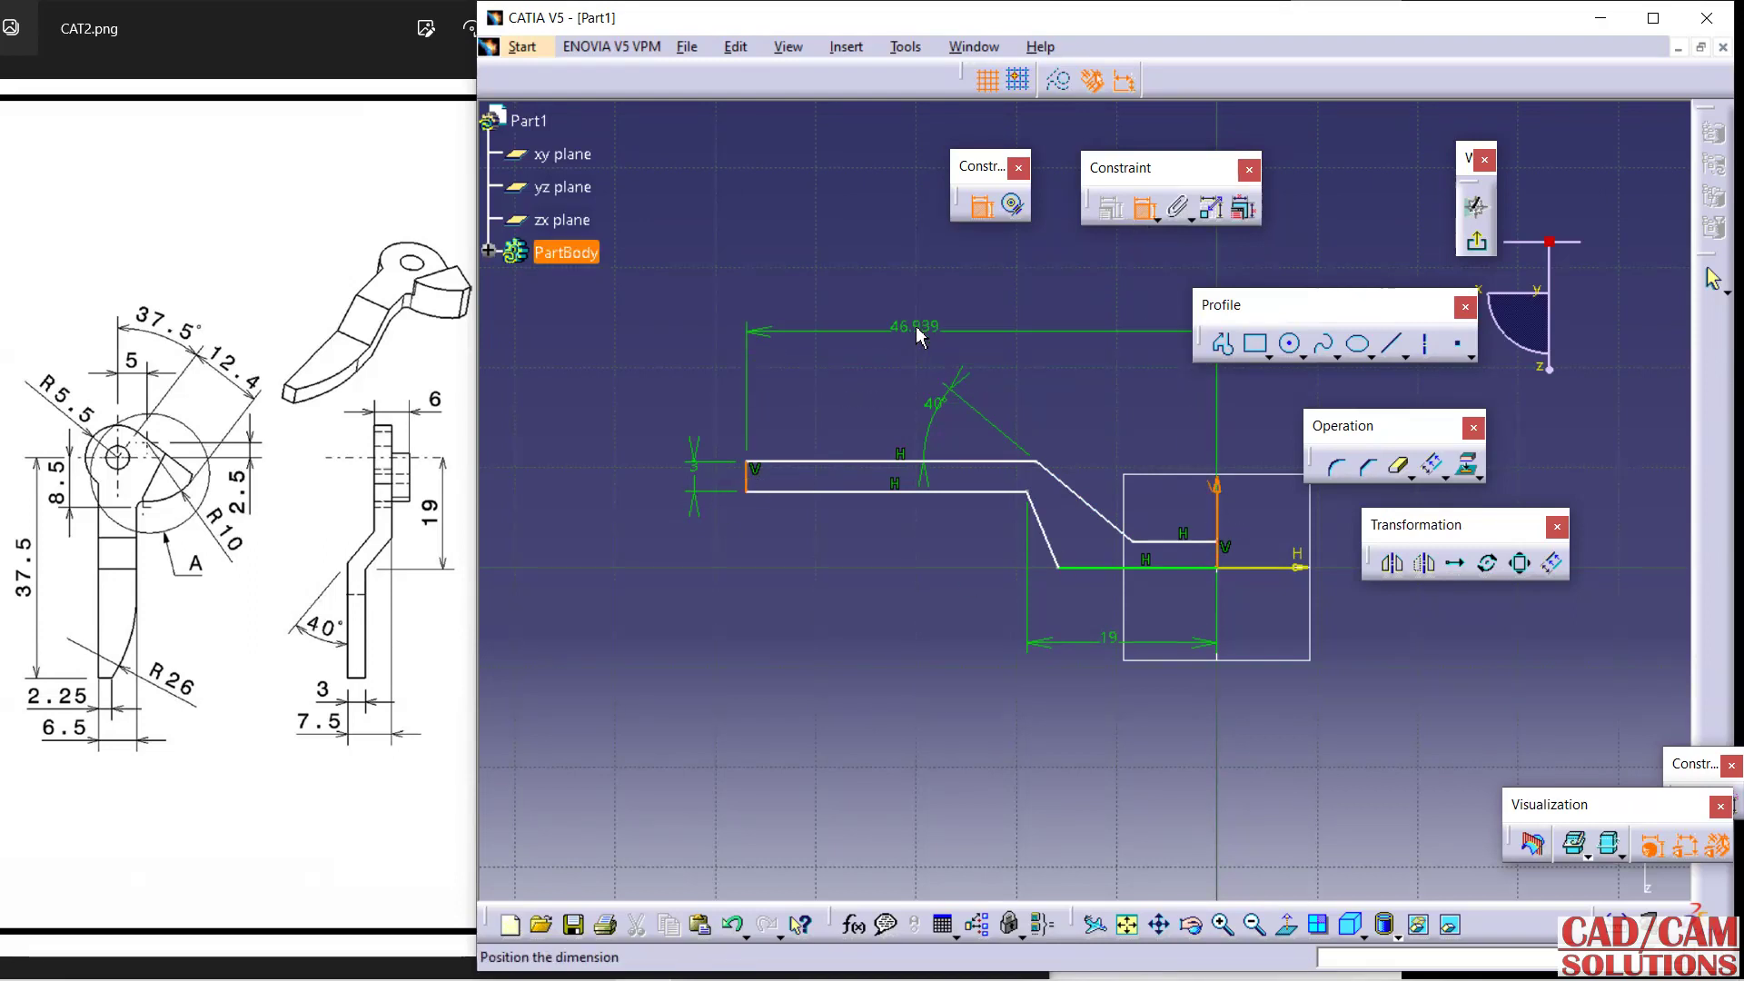
pyautogui.click(917, 326)
pyautogui.moveTo(69, 585)
pyautogui.write('37.5')
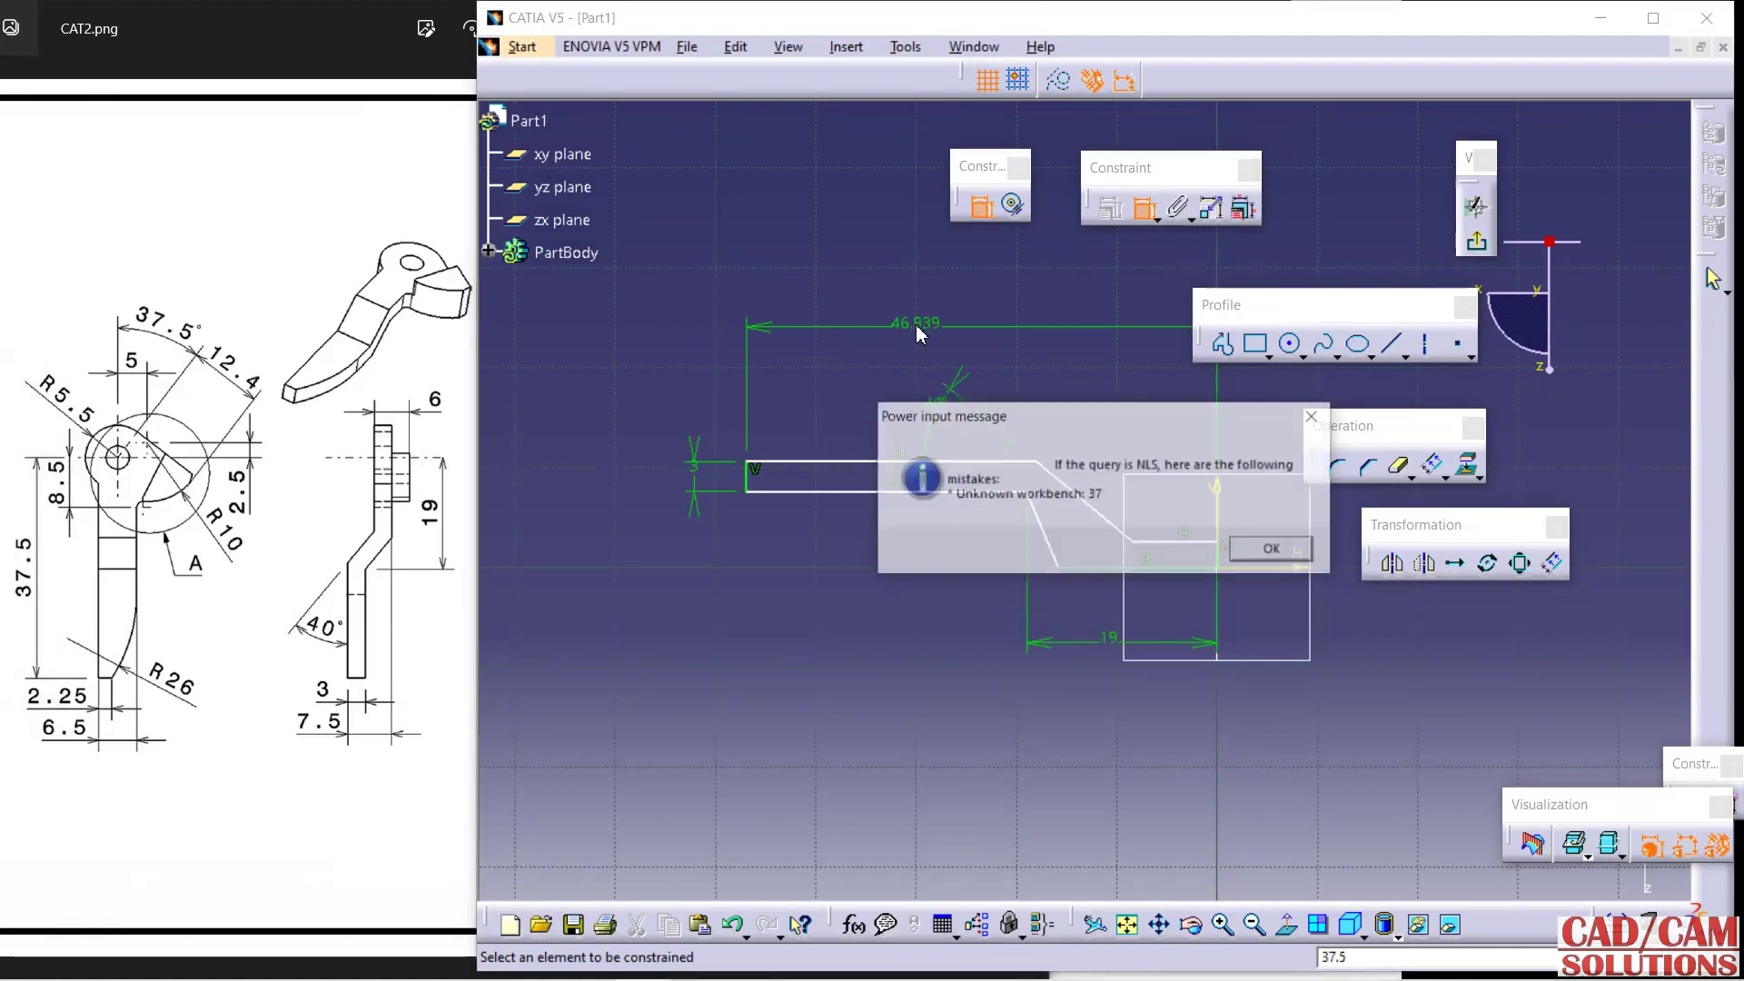
pyautogui.click(1269, 549)
pyautogui.doubleClick(934, 331)
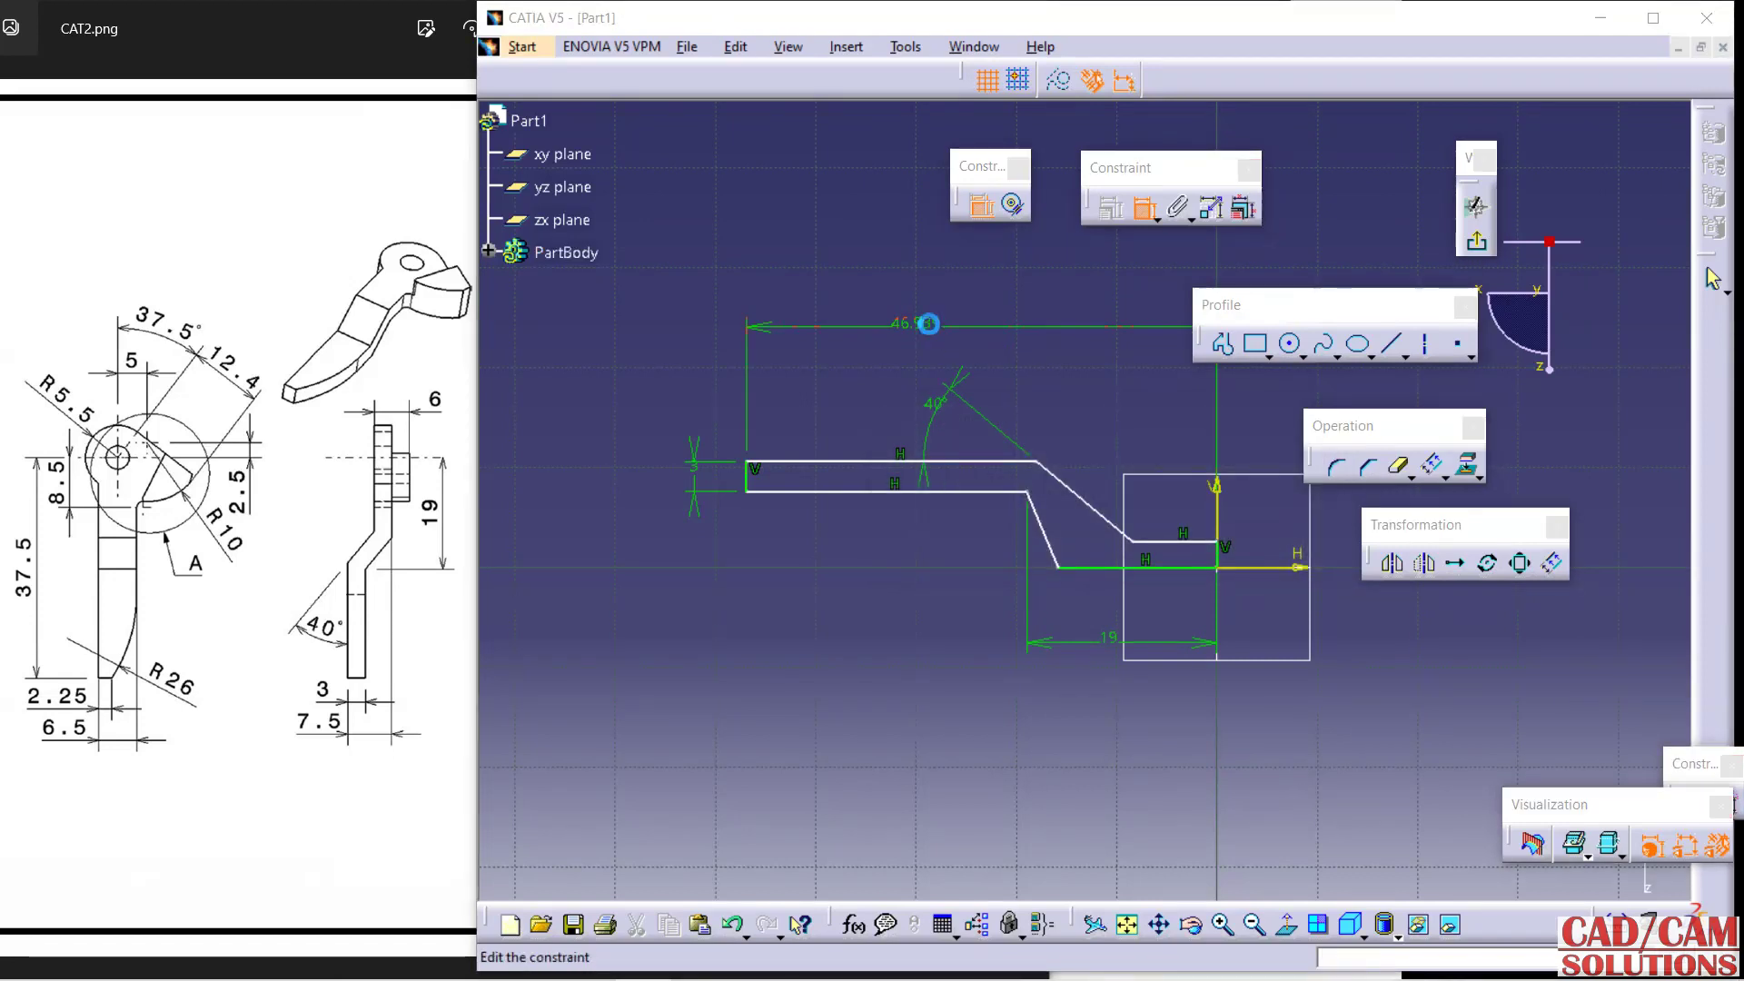
# Set the overall length to 37.5 mm and constrain the two slanted bar lines parallel.
pyautogui.write('37.5mm')
pyautogui.press('Return')
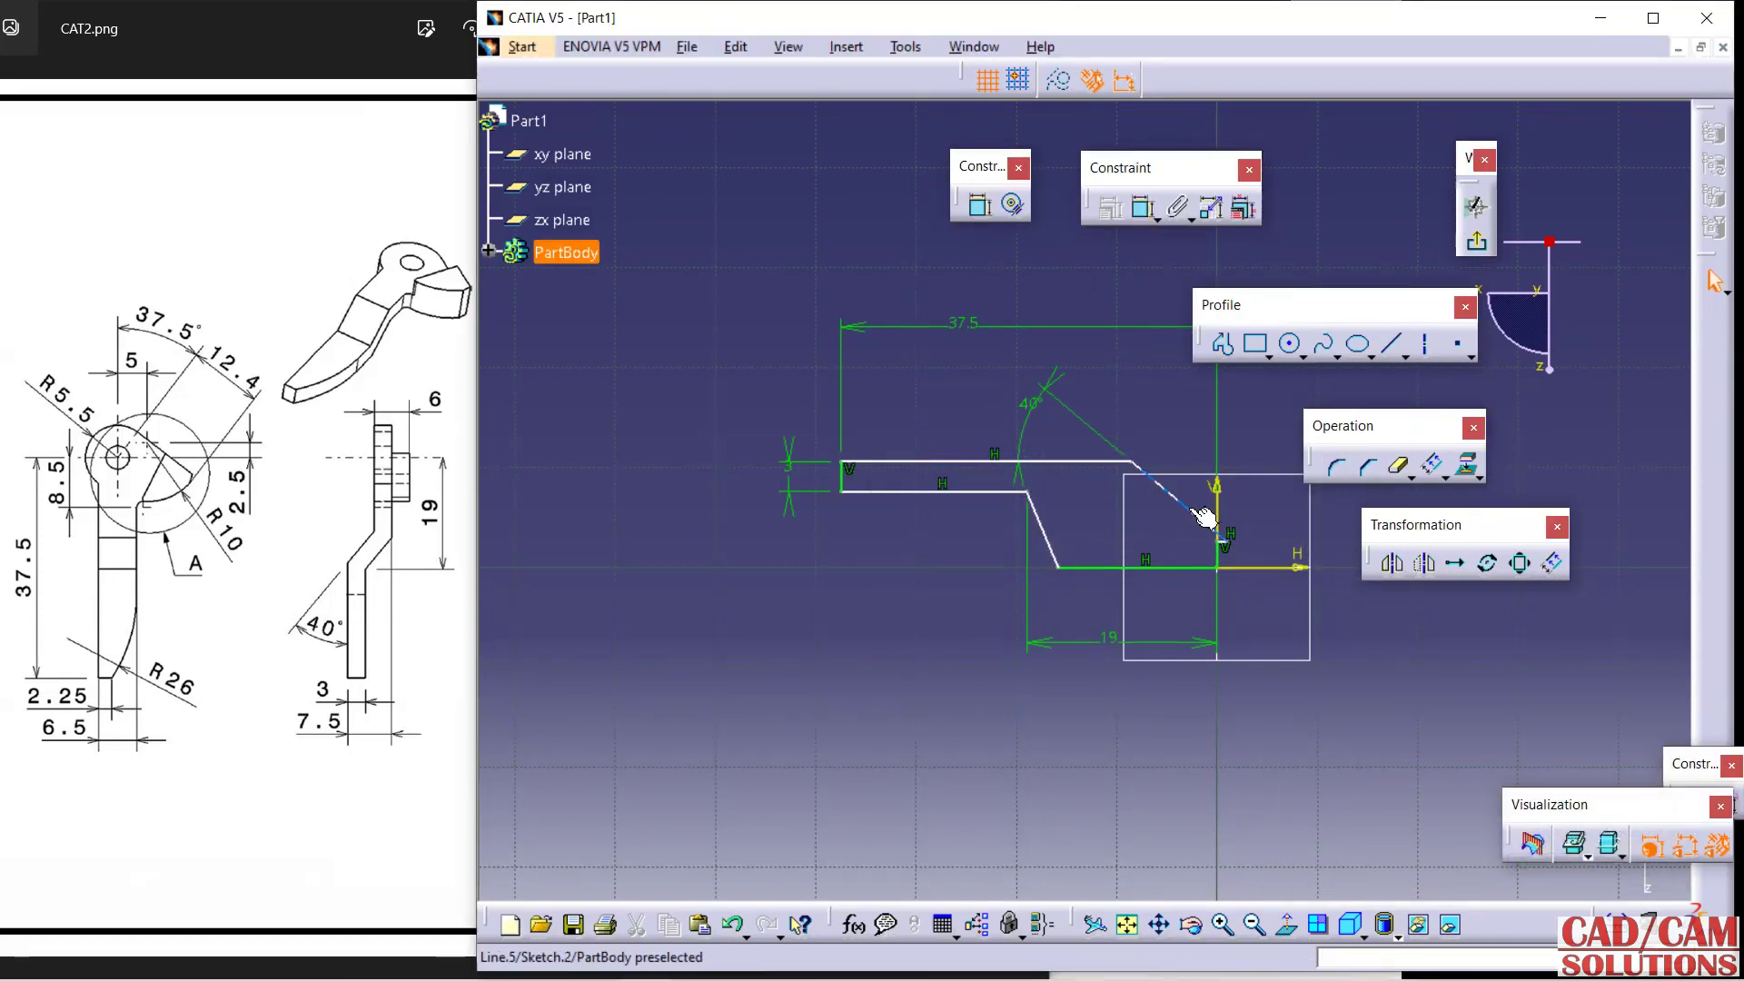
pyautogui.moveTo(1190, 514); pyautogui.dragTo(1113, 512)
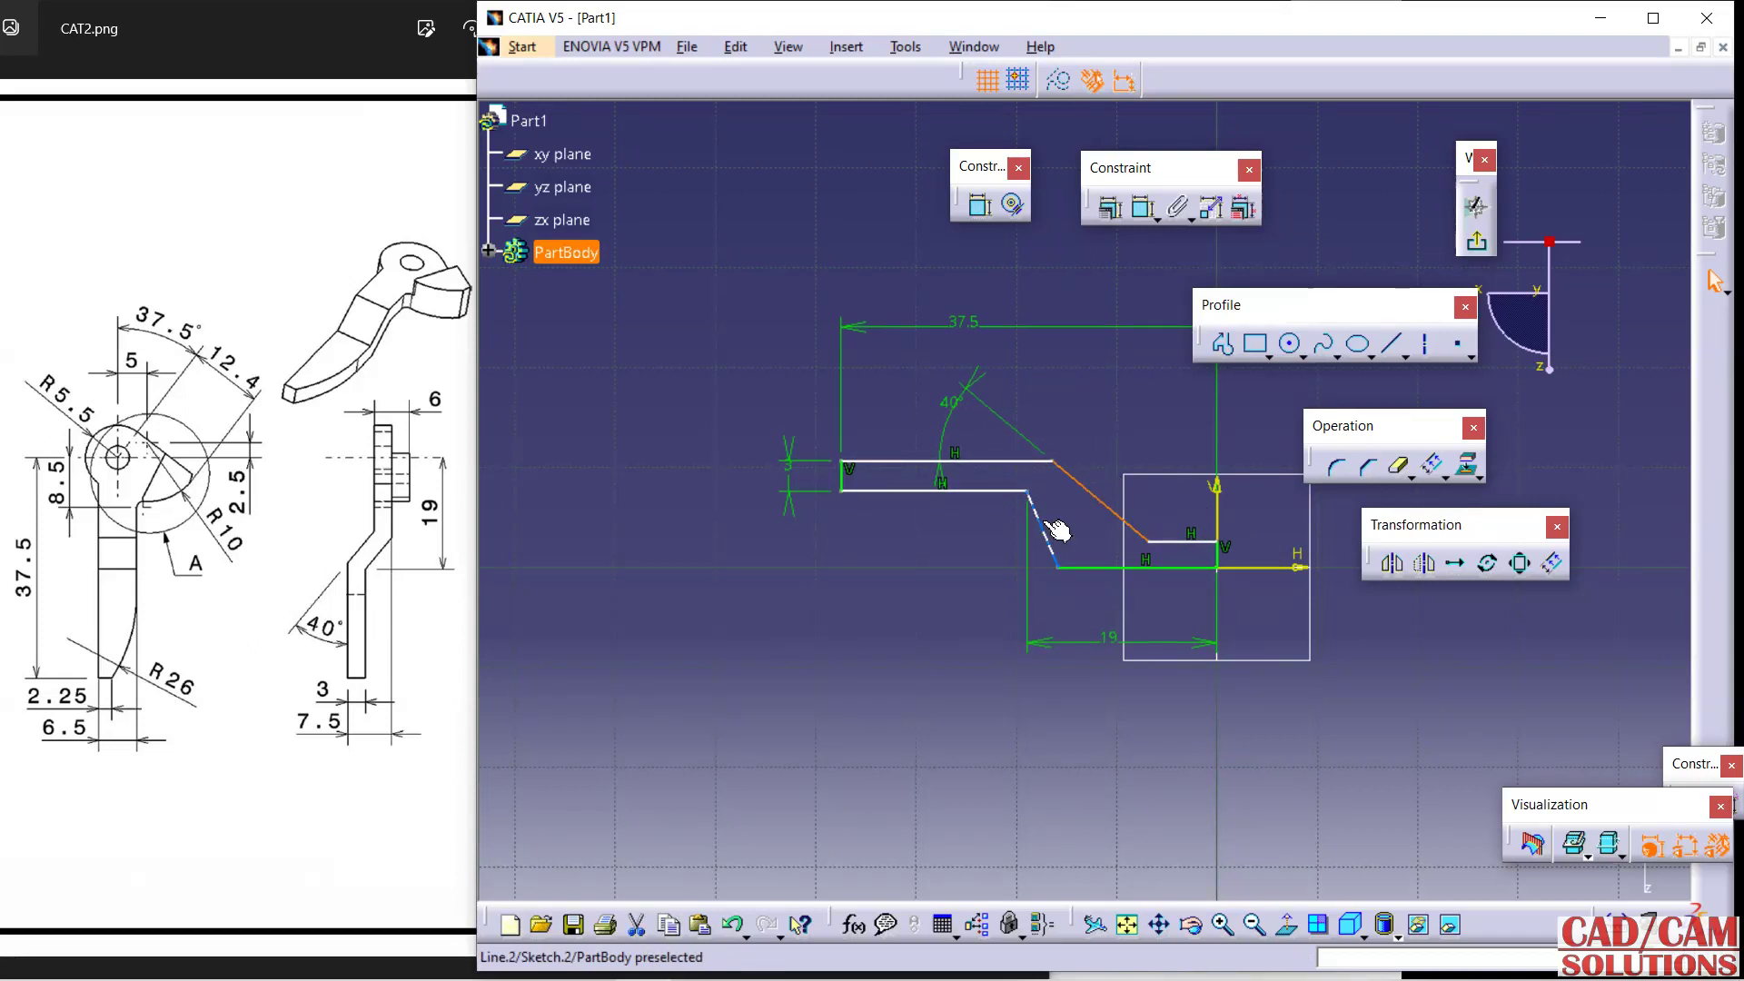
pyautogui.keyDown('ctrl'); pyautogui.click(1056, 531); pyautogui.keyUp('ctrl')
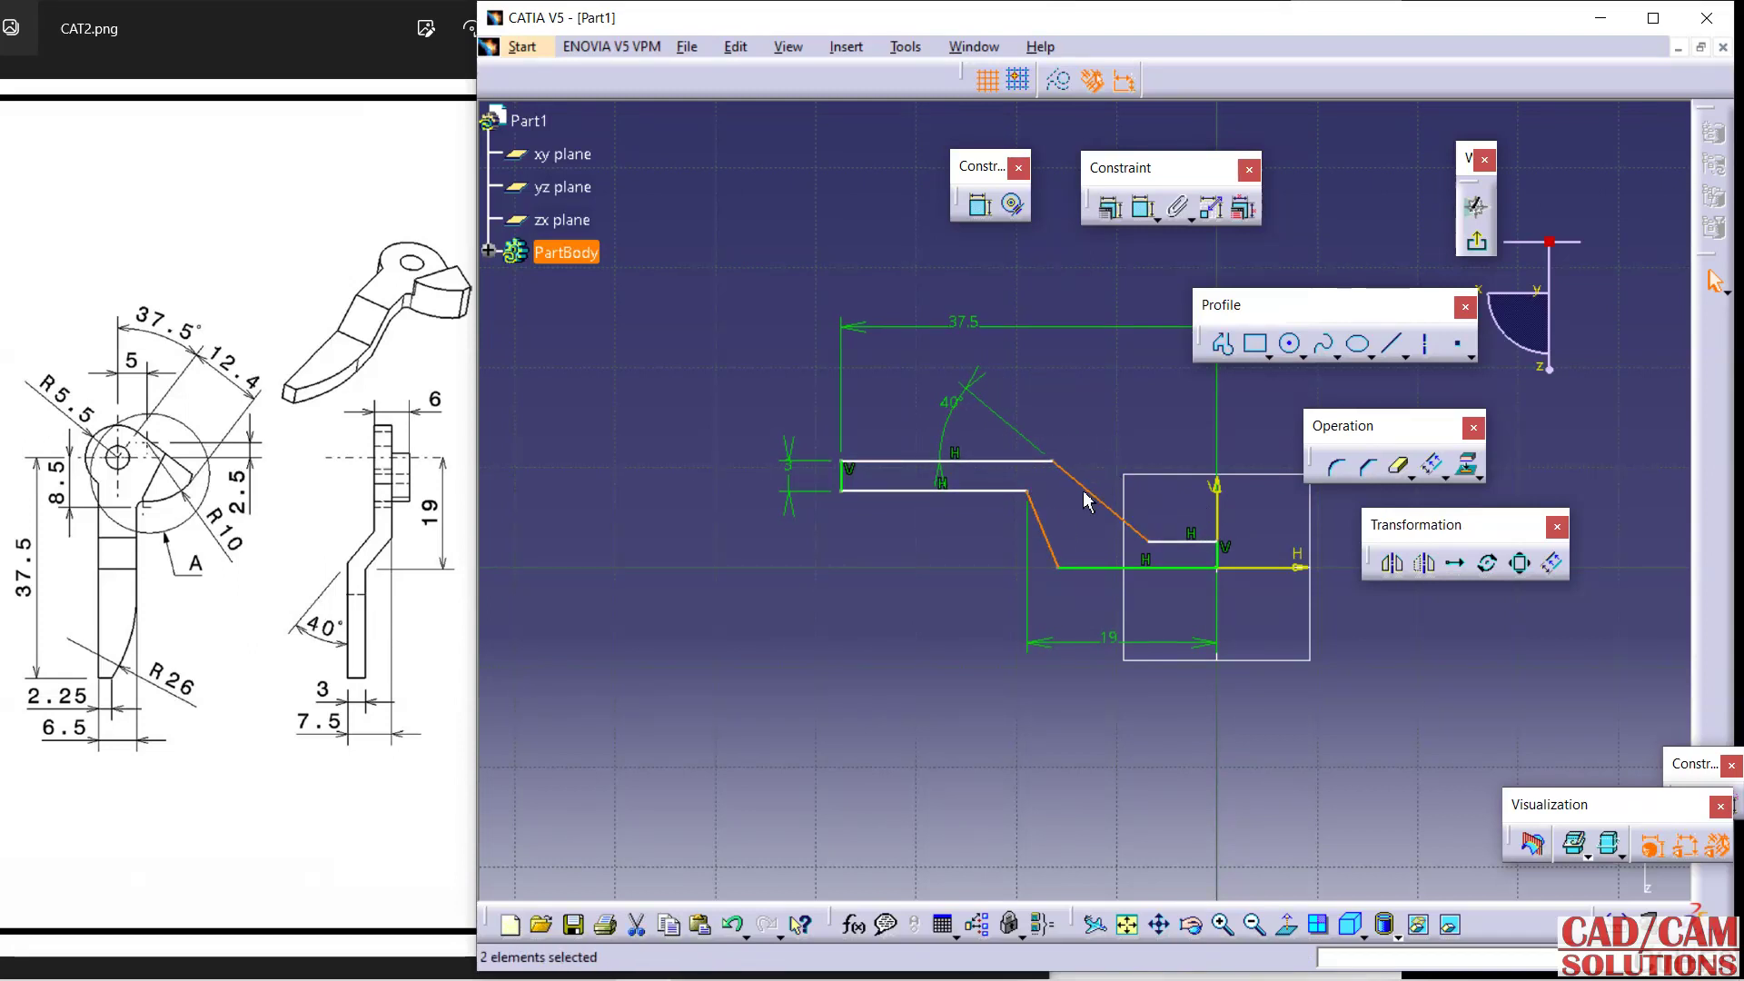
pyautogui.click(1110, 207)
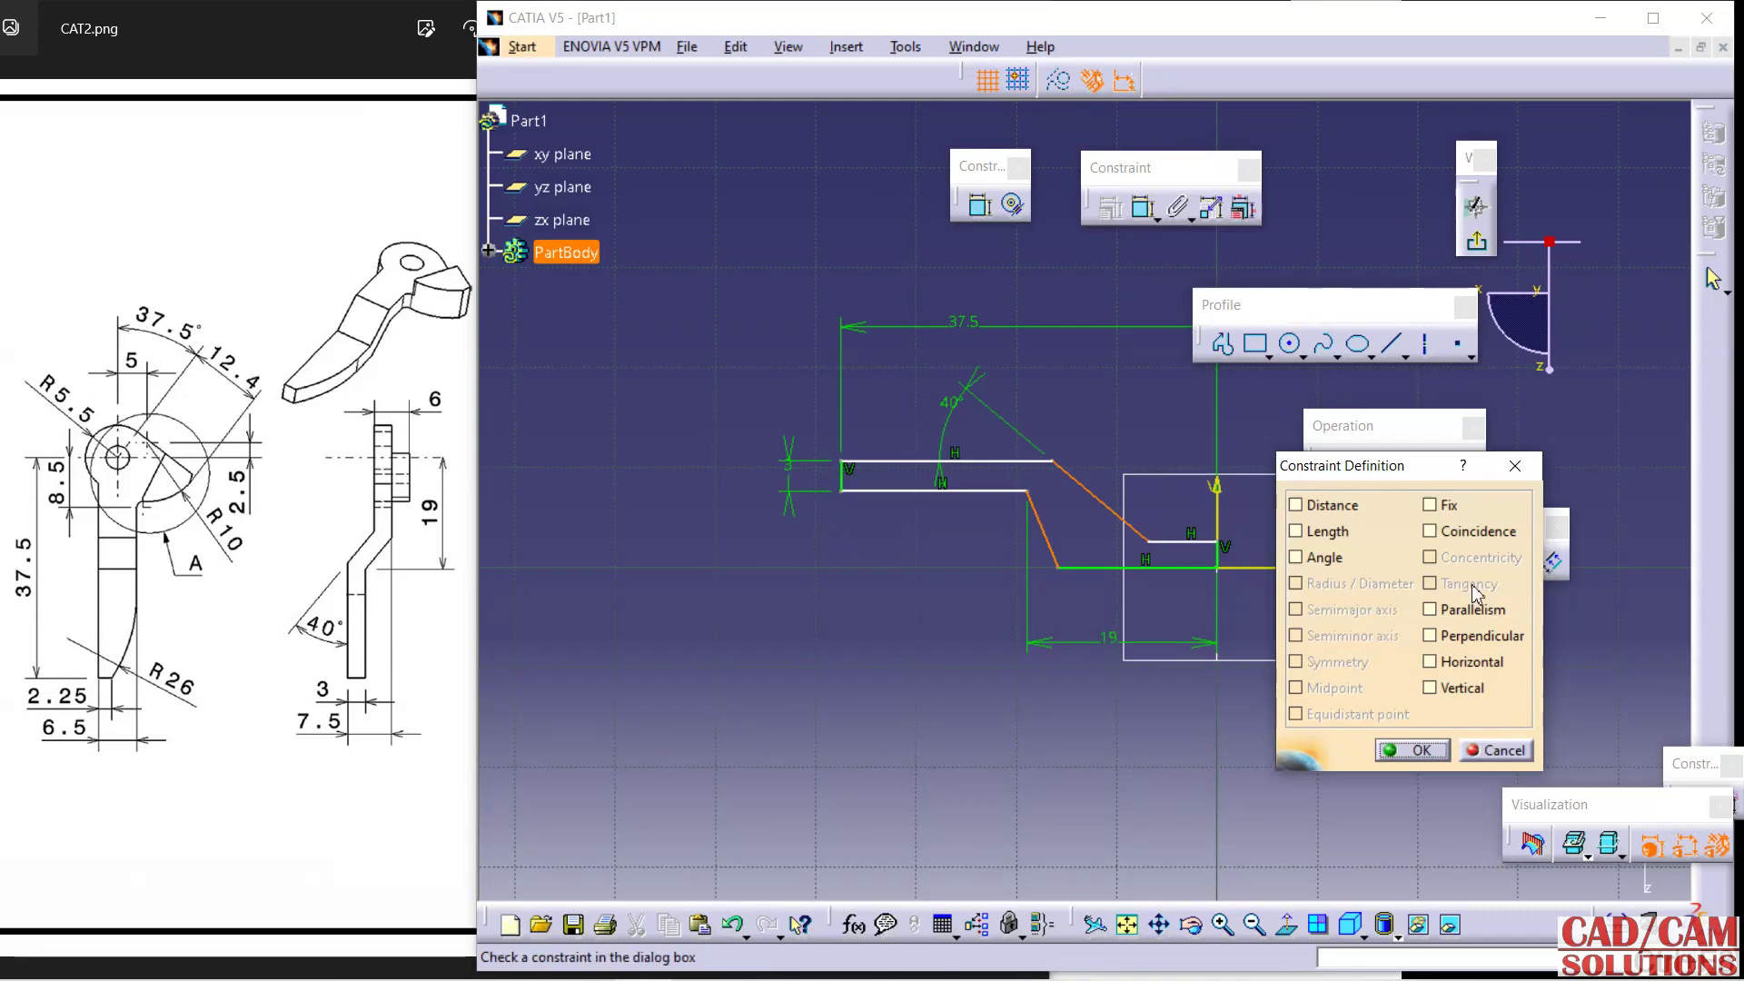
pyautogui.click(1460, 610)
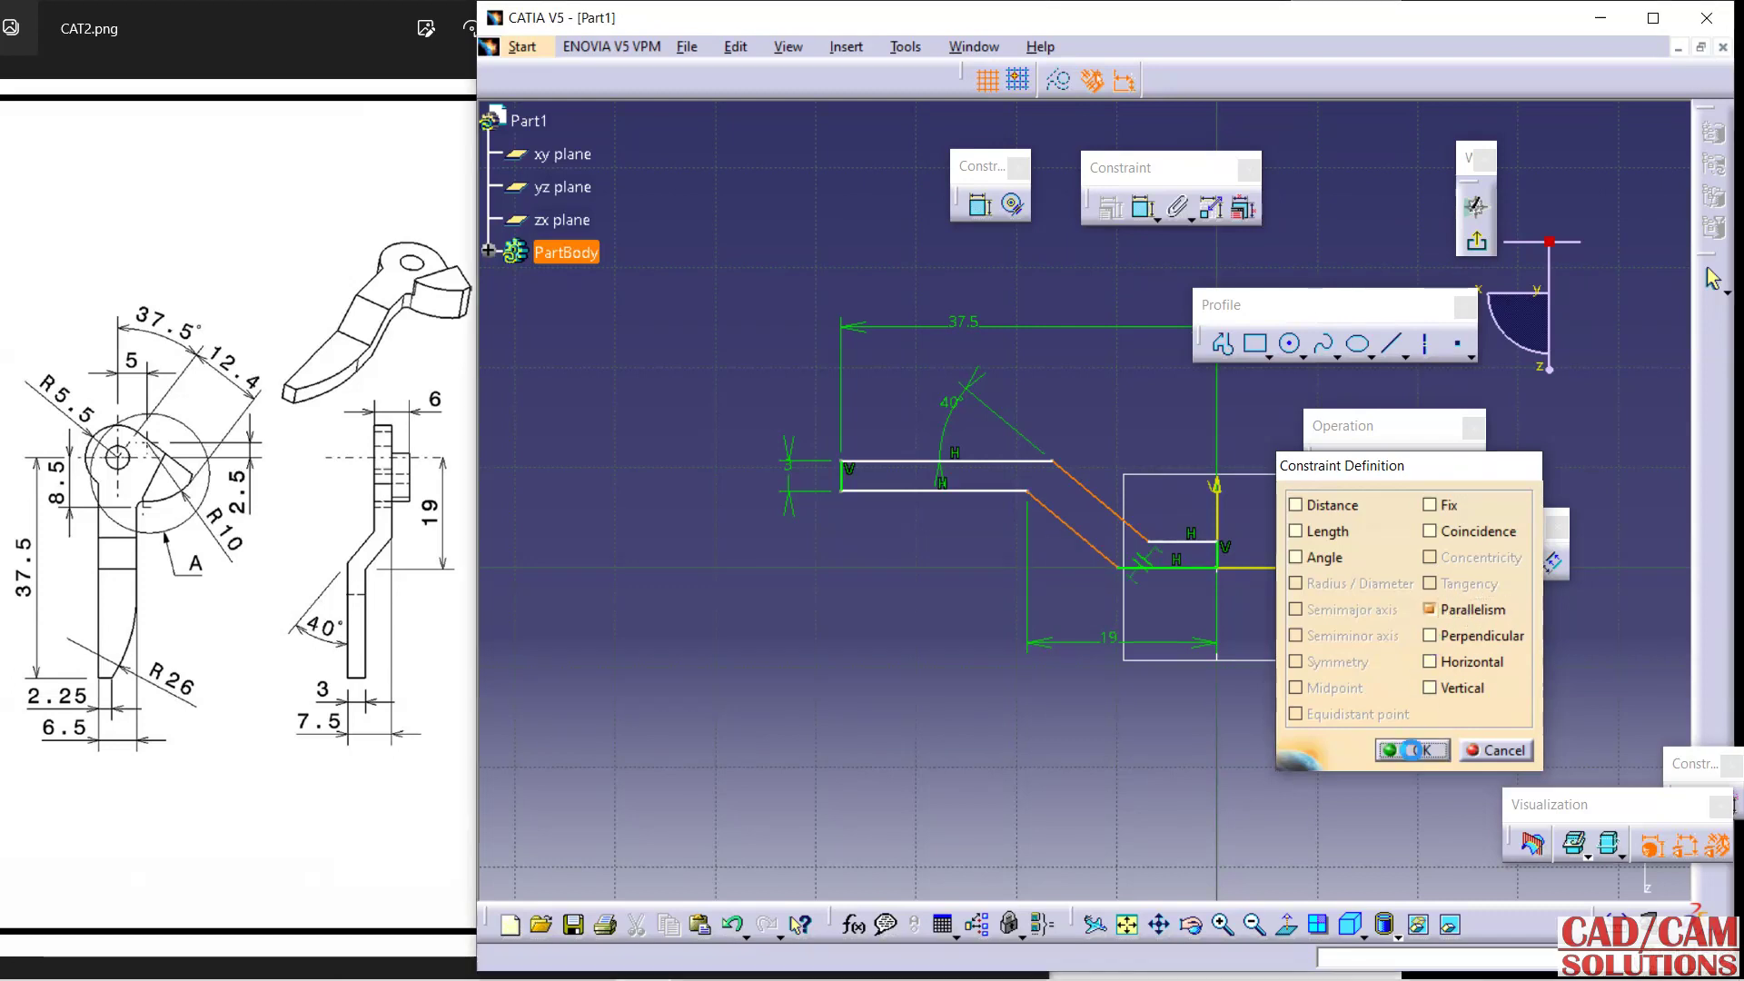
pyautogui.click(1412, 750)
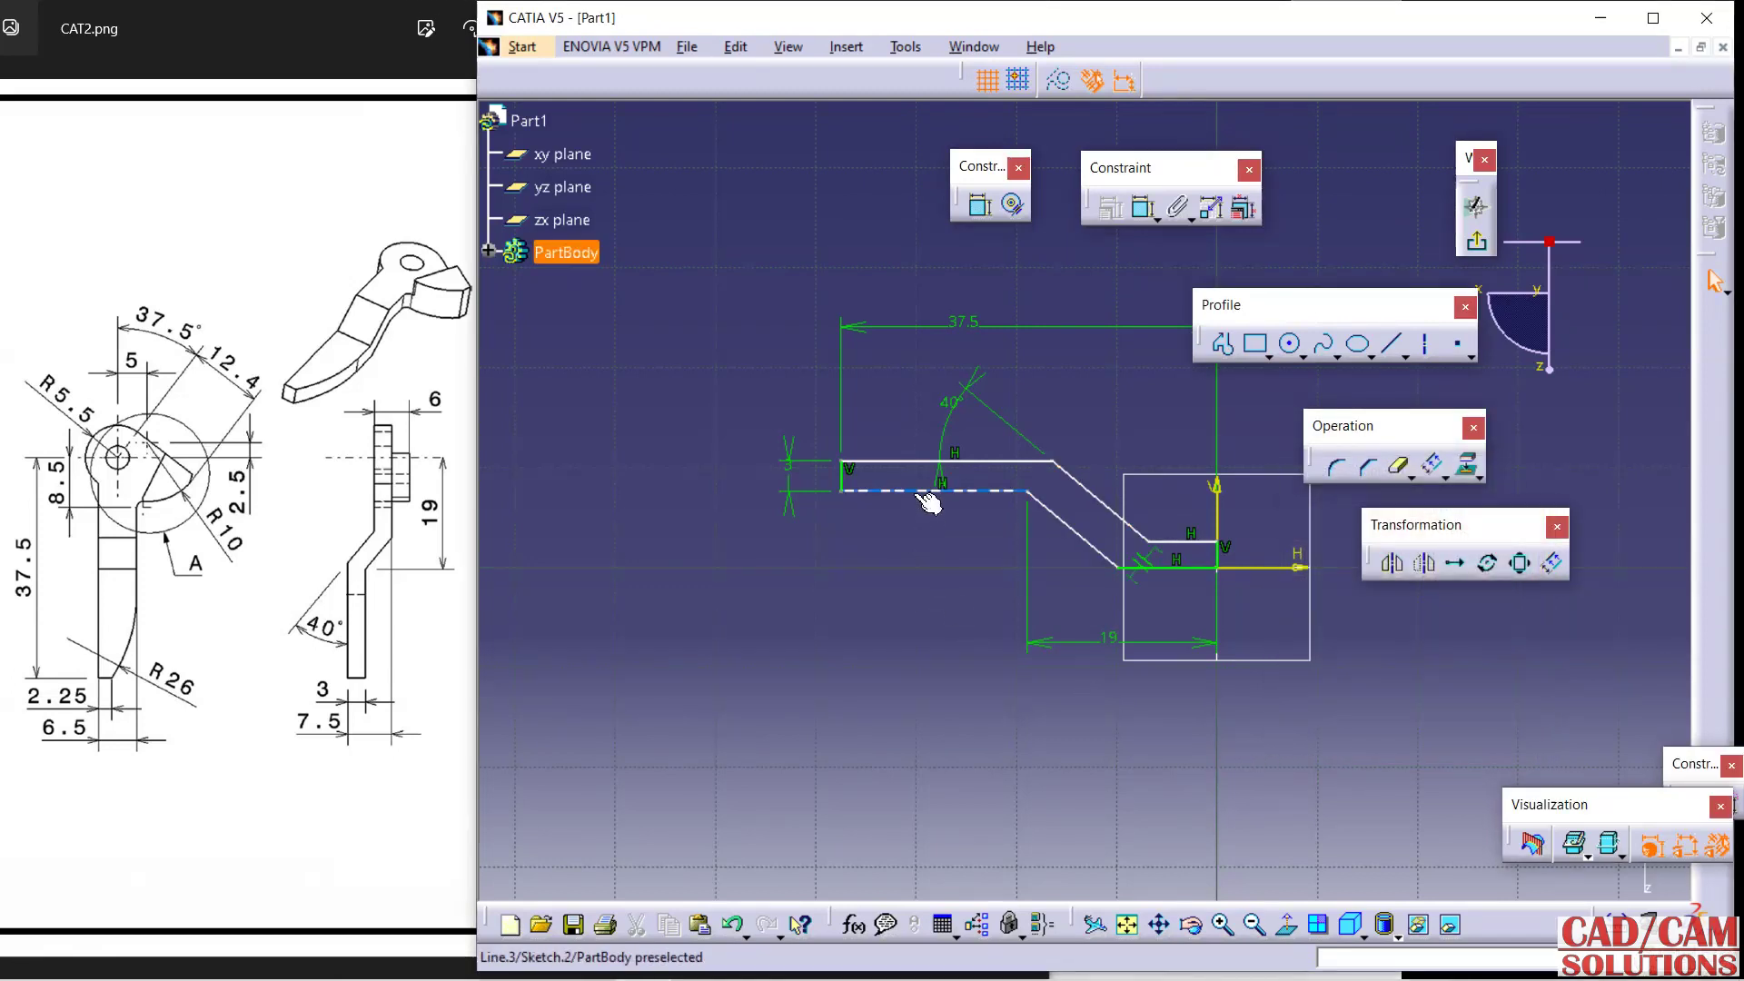
# Dimension the upper bar line 7.5 mm from the horizontal axis.
pyautogui.click(1137, 211)
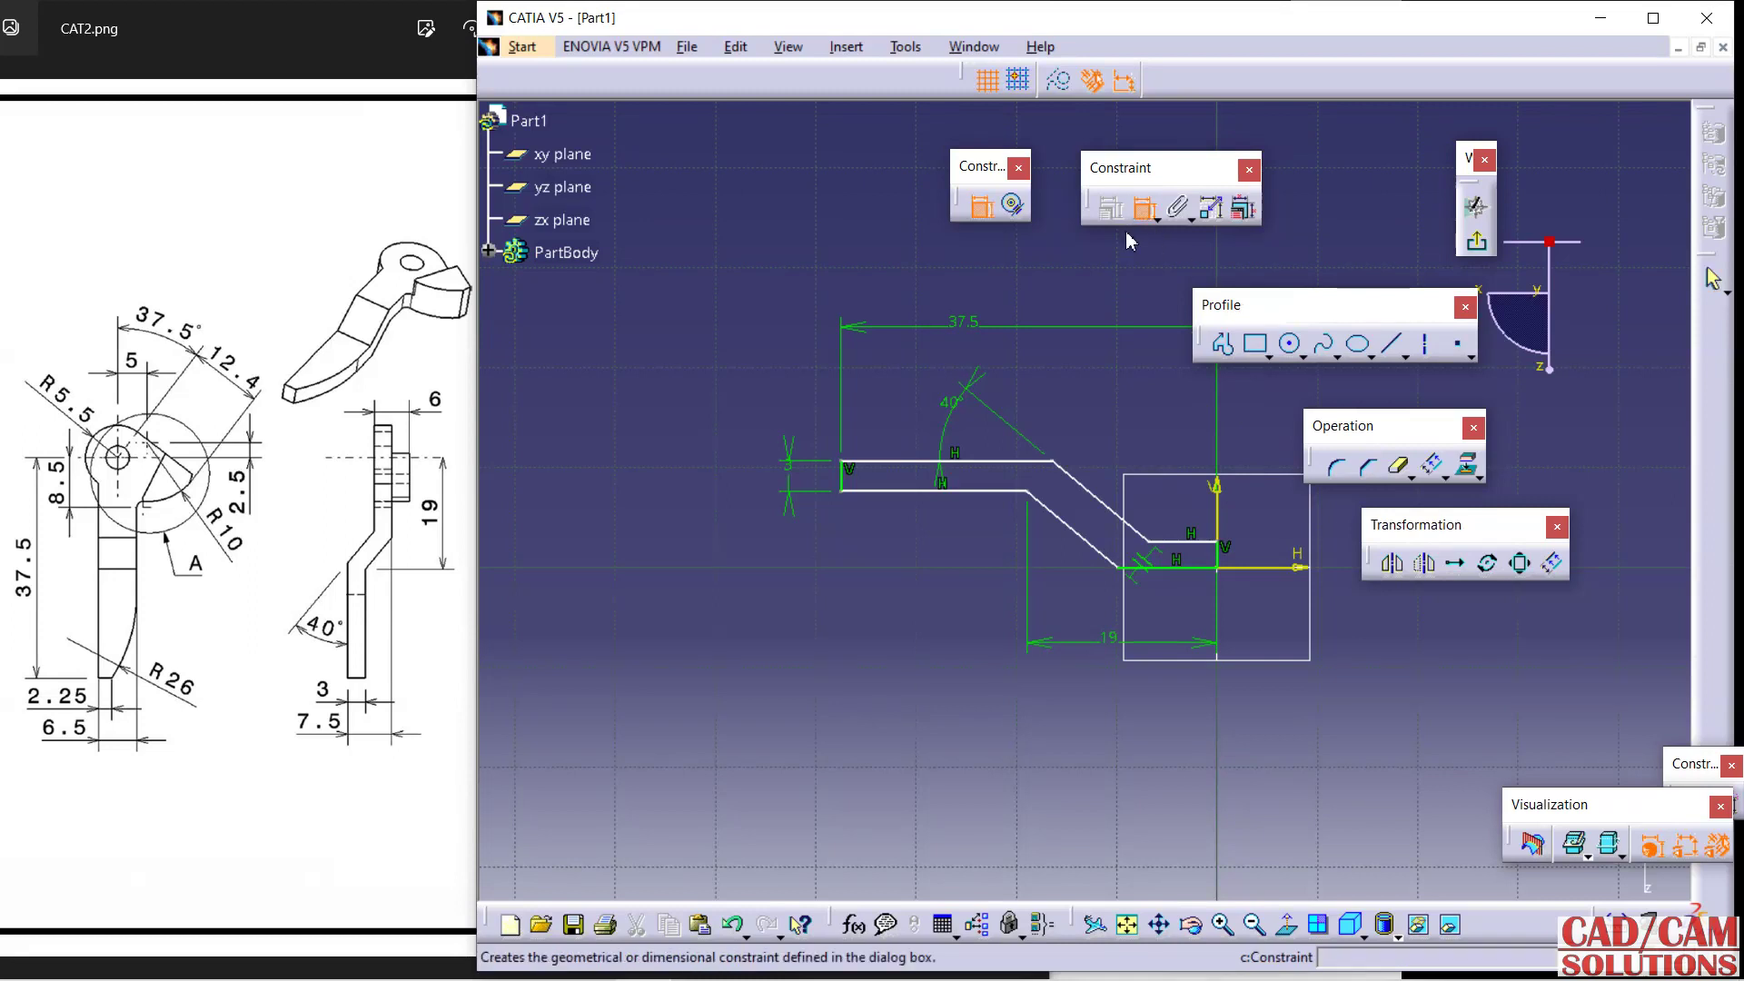
pyautogui.click(994, 462)
pyautogui.click(1268, 569)
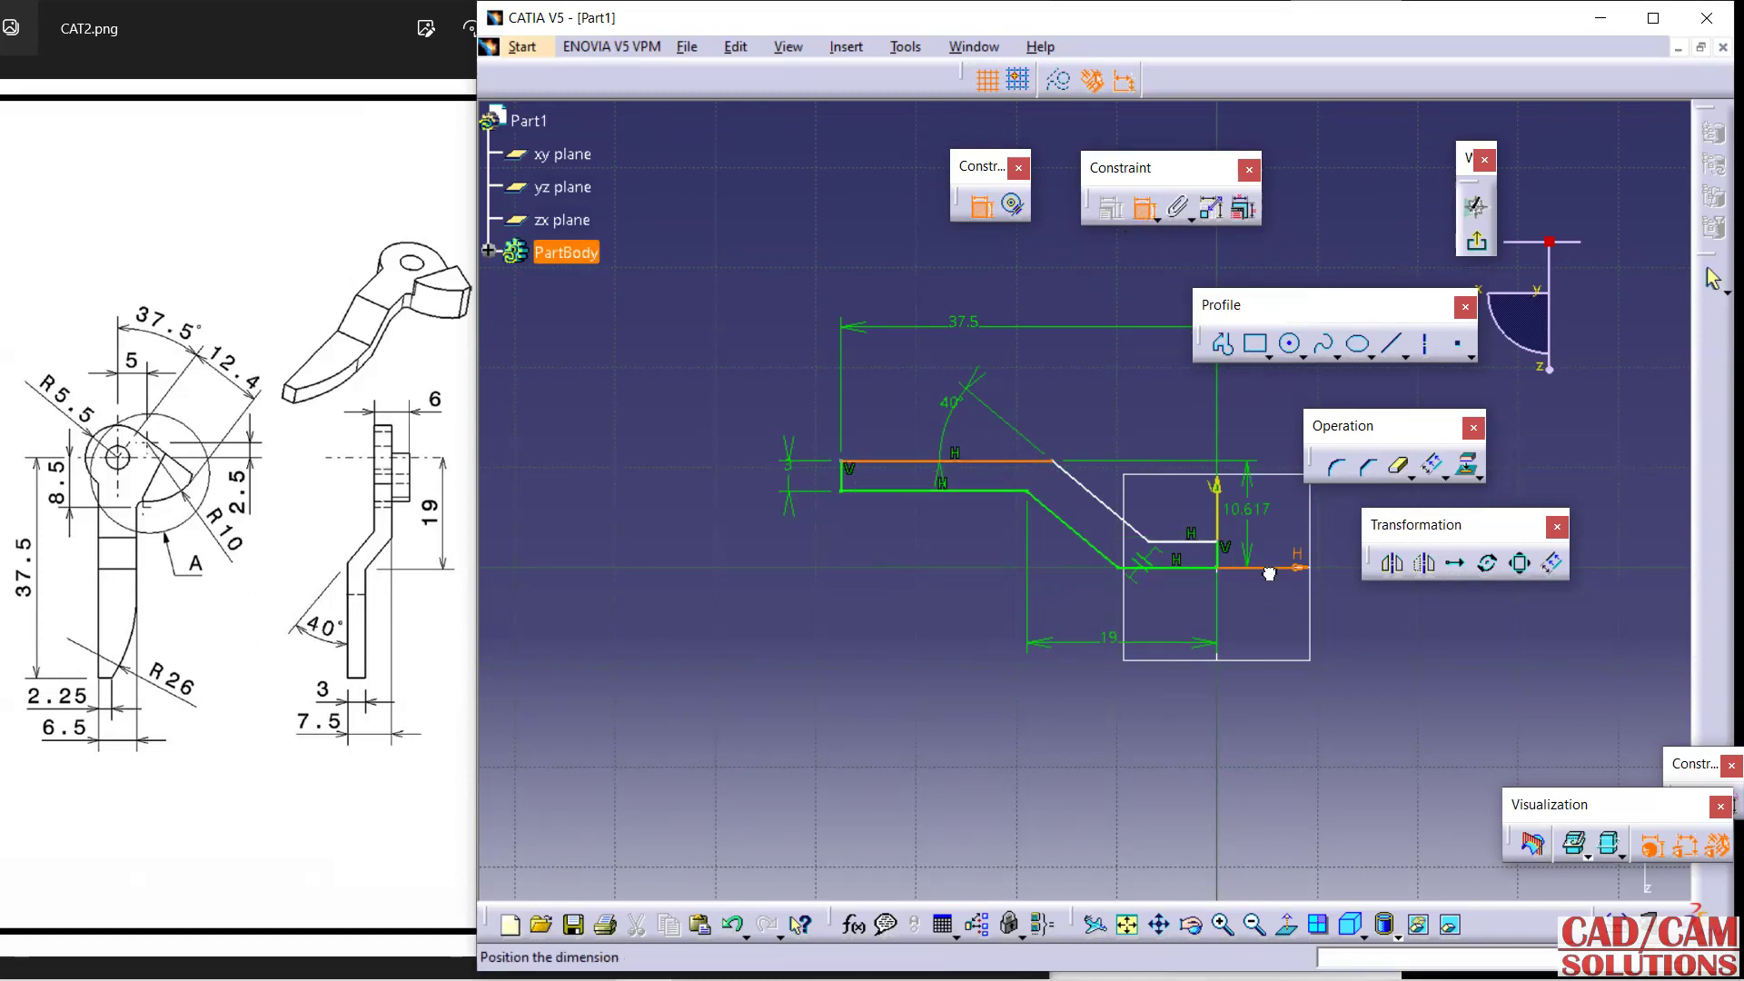
pyautogui.click(731, 527)
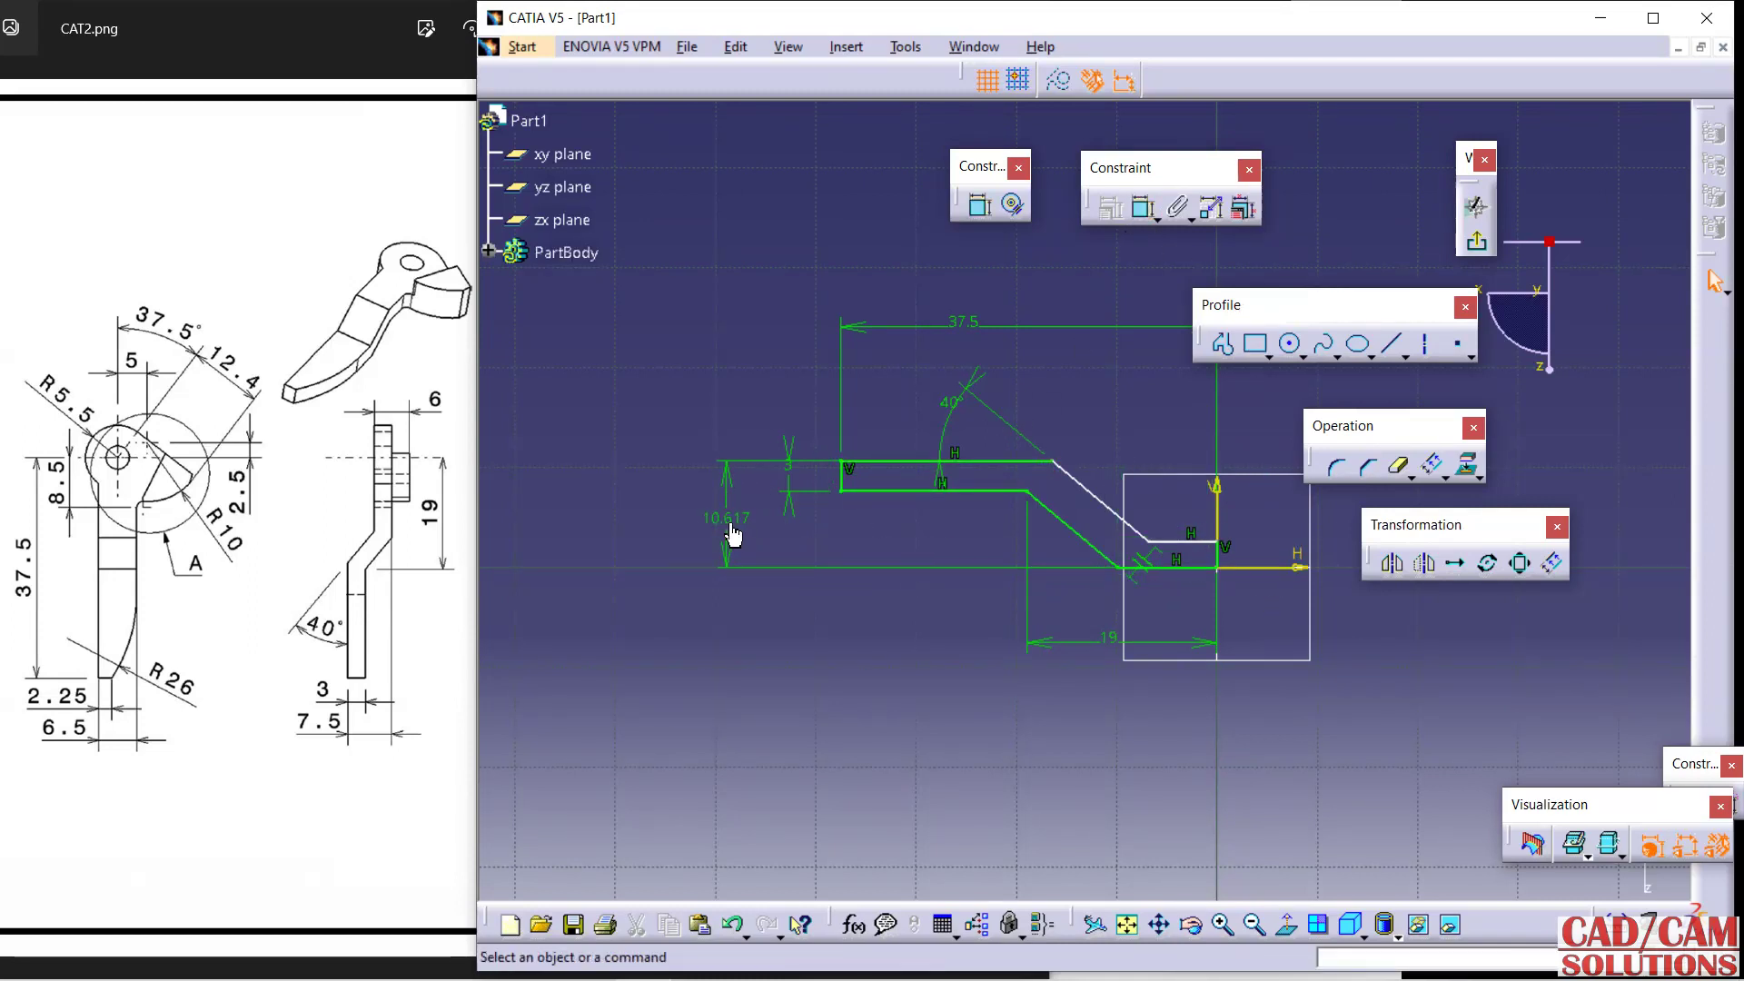
pyautogui.doubleClick(729, 524)
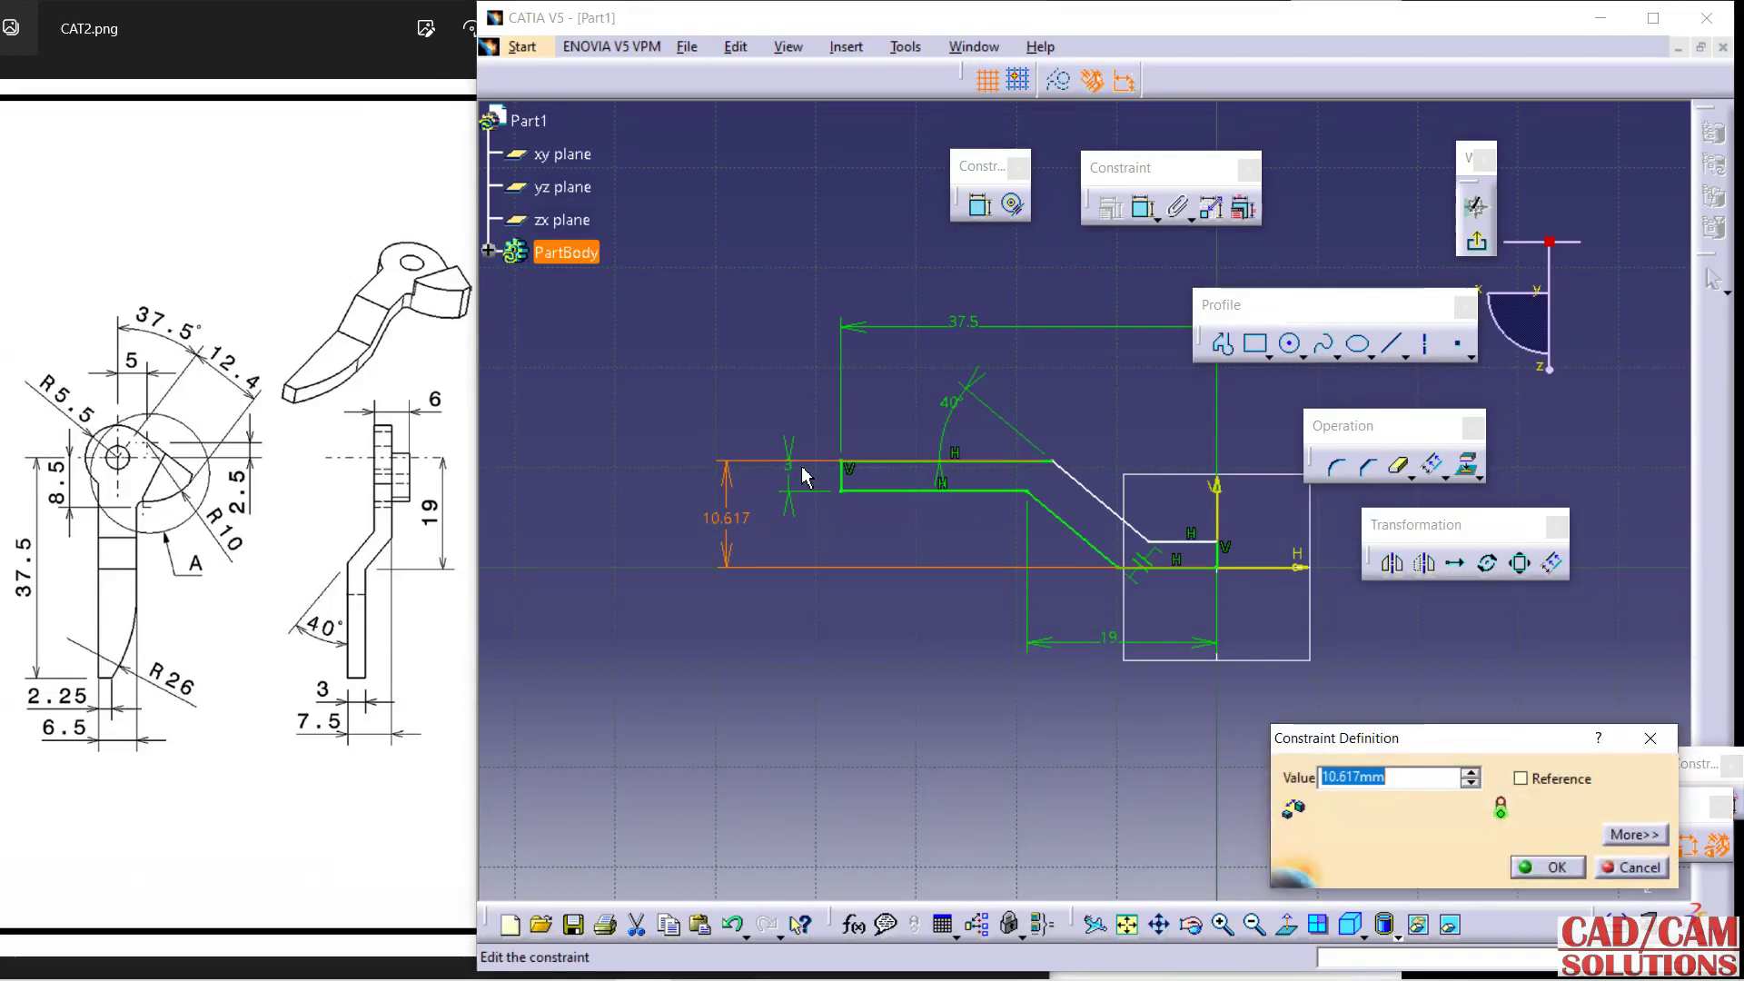
pyautogui.write('7.5')
pyautogui.press('Return')
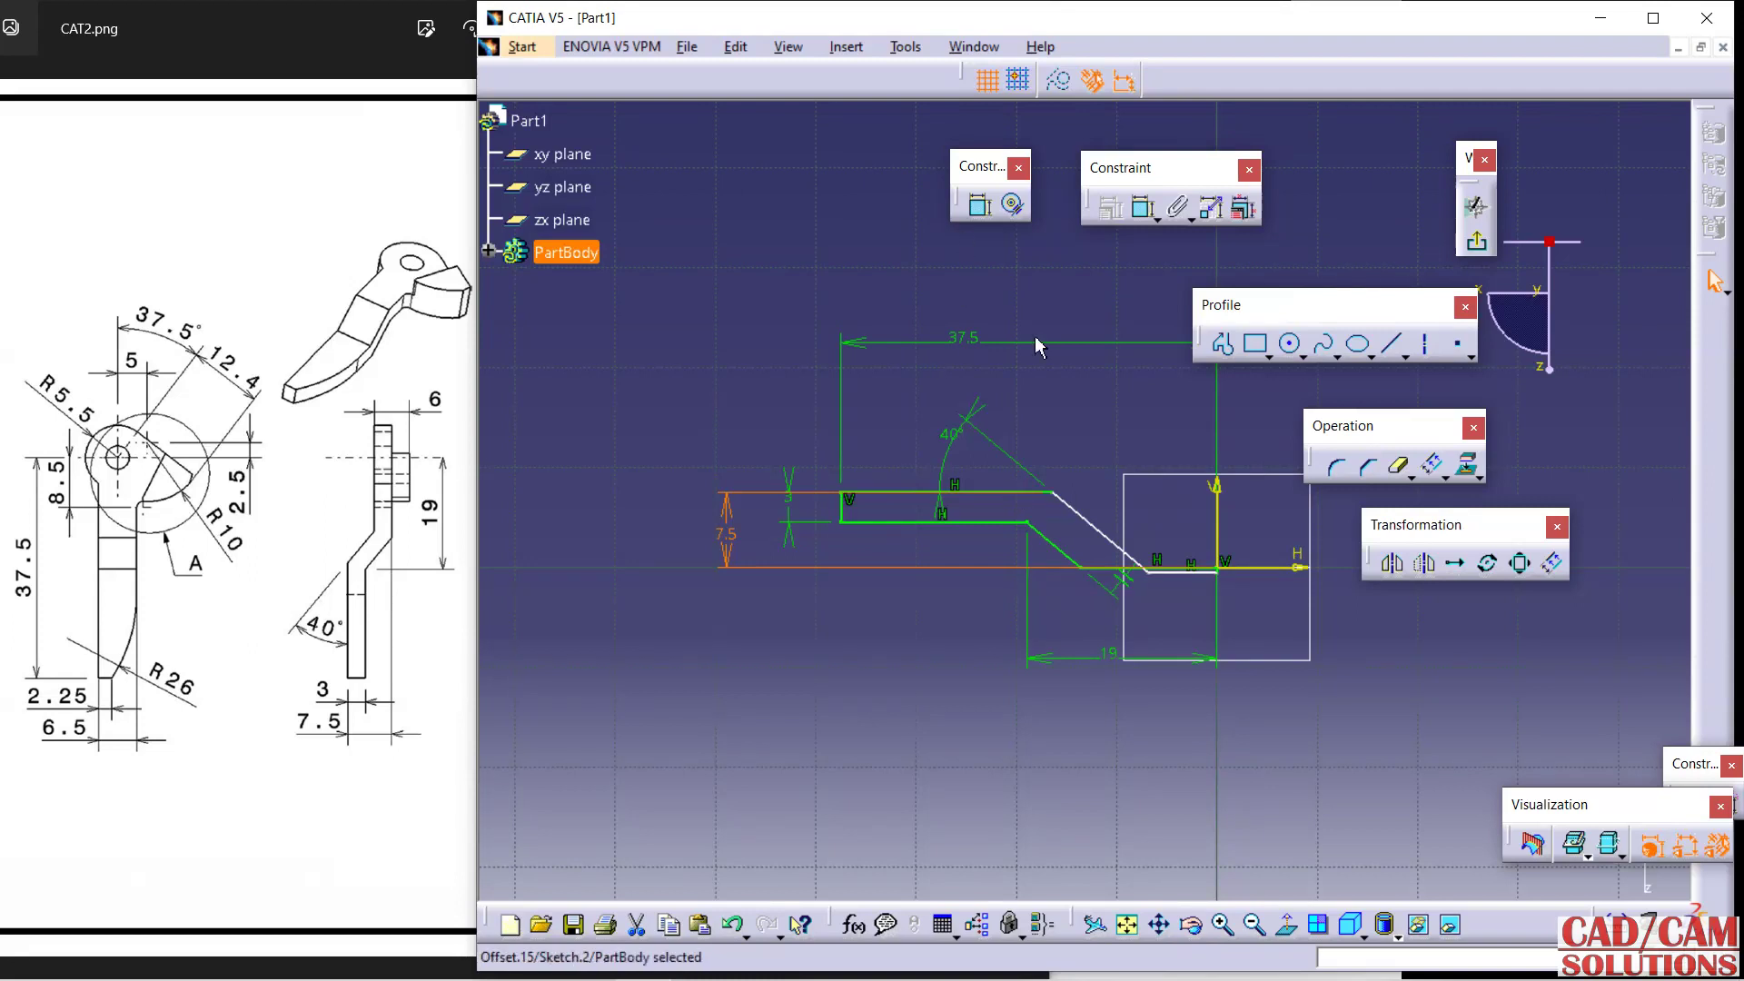
# Set the short vertical segment near the origin to 3 mm.
pyautogui.moveTo(1162, 574); pyautogui.dragTo(1160, 536)
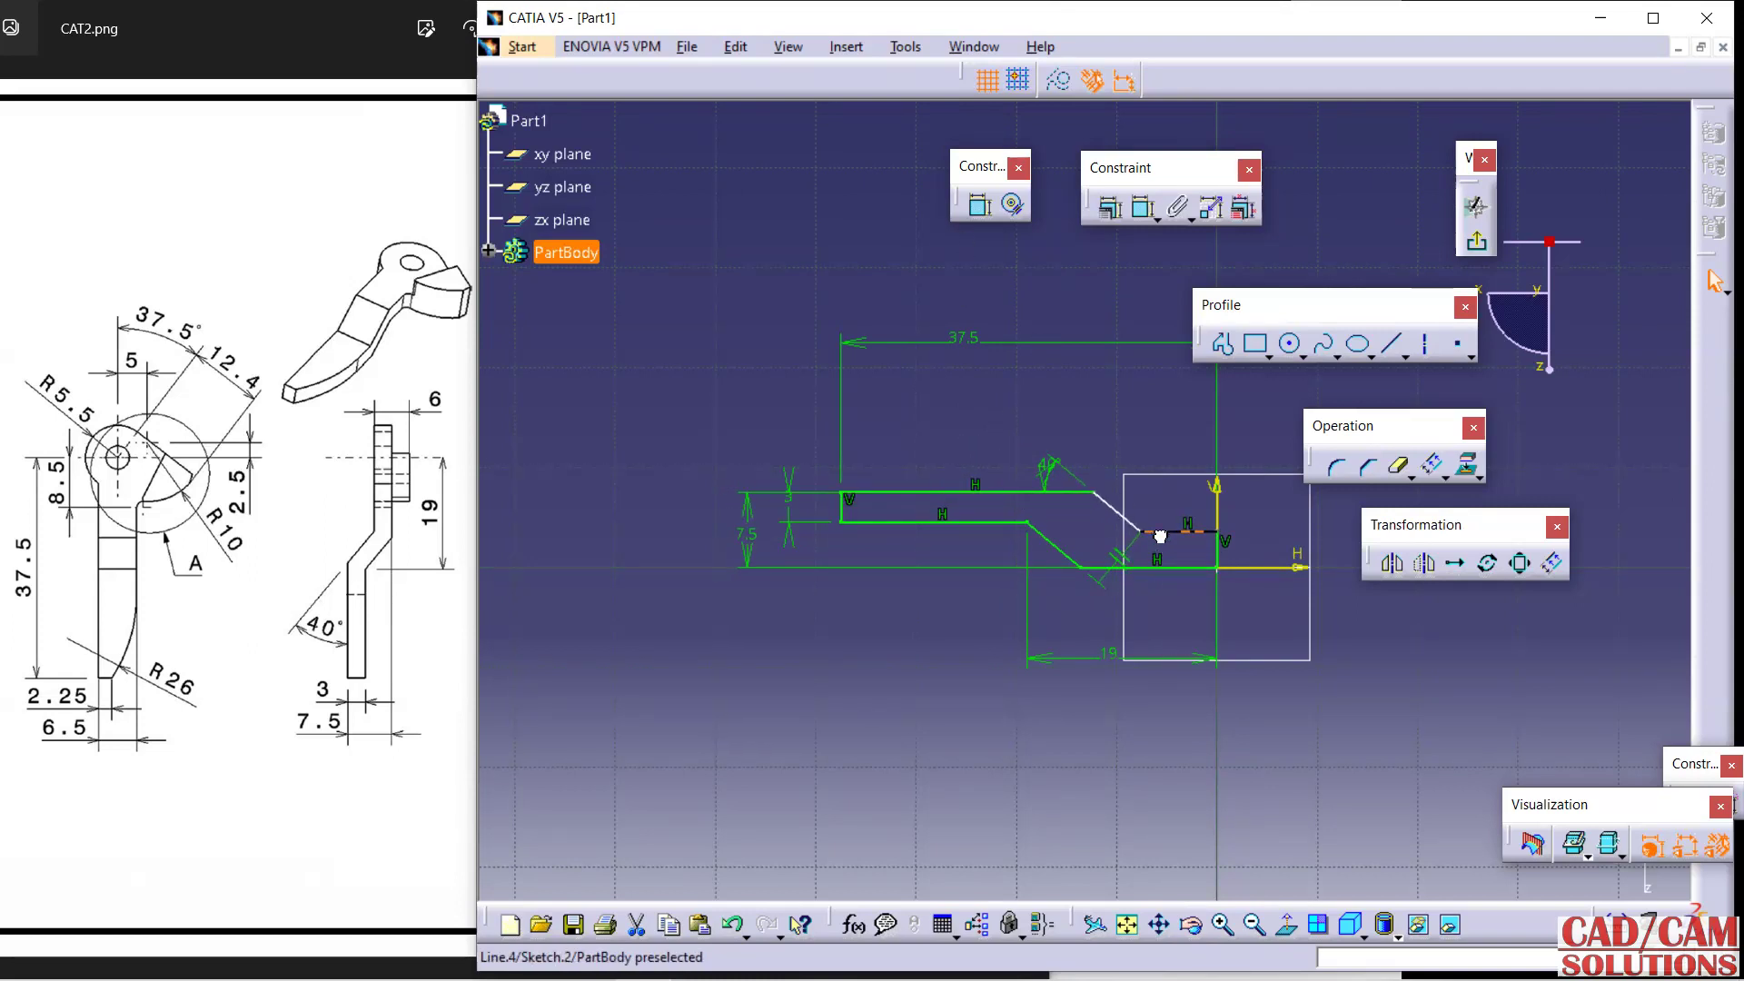
pyautogui.click(1259, 510)
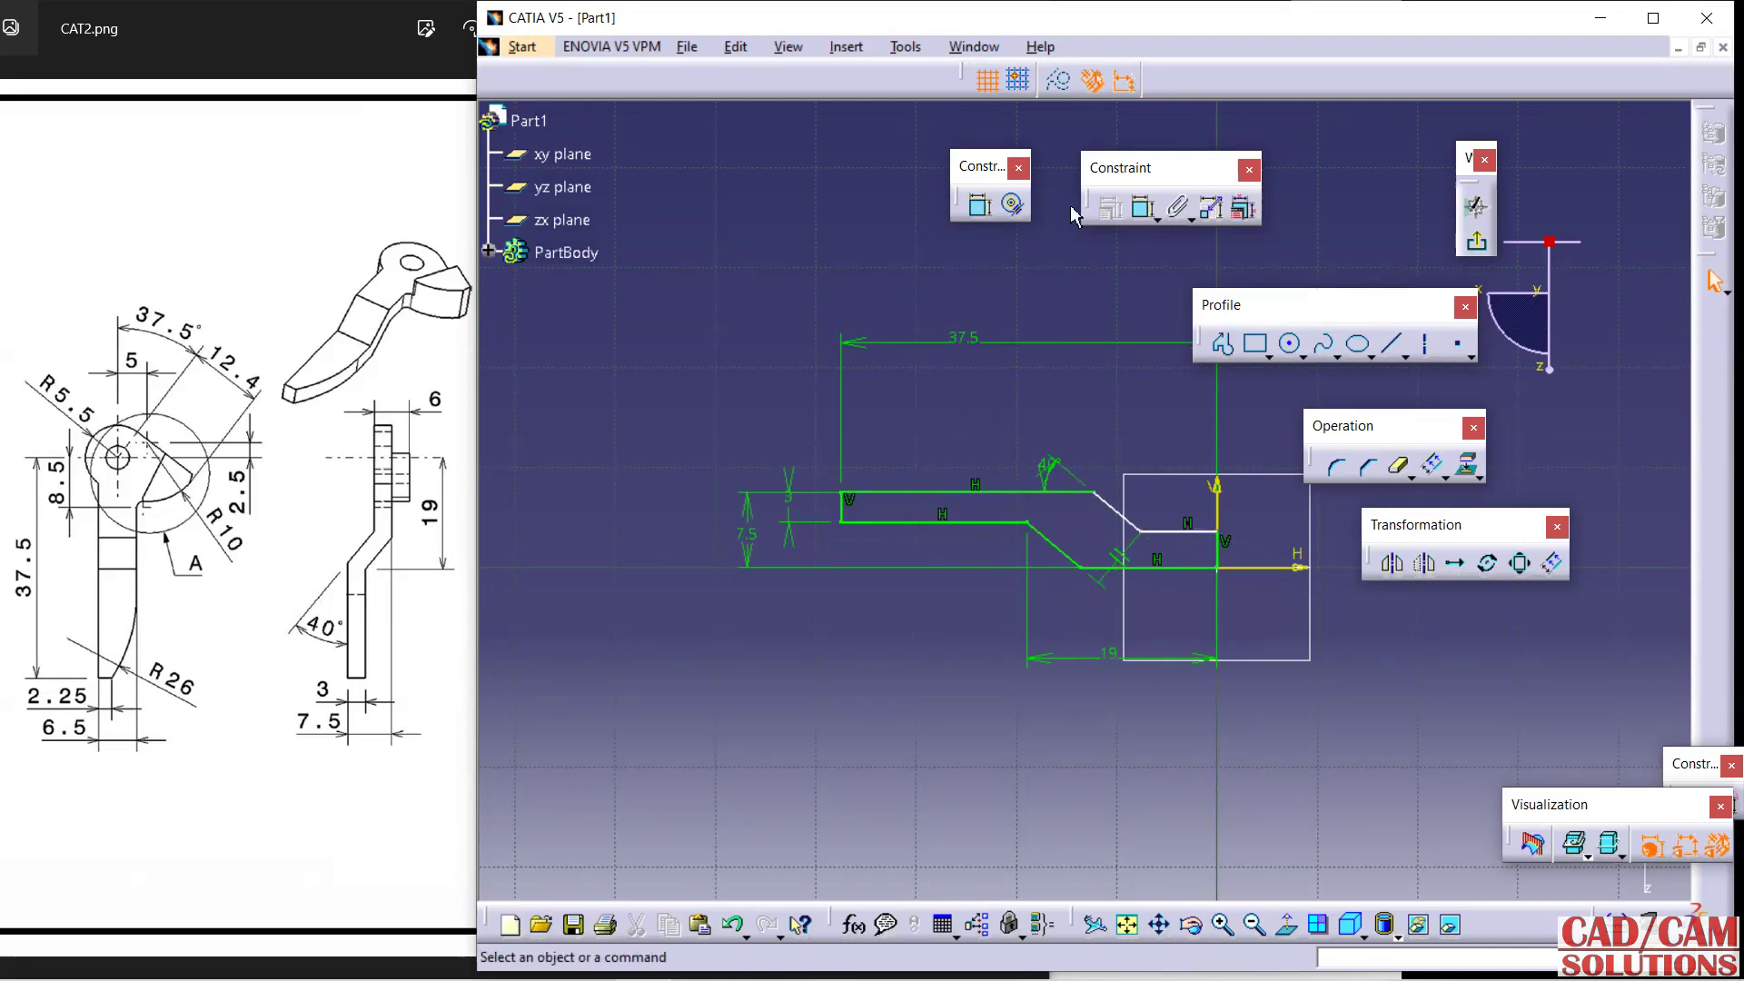
pyautogui.click(1143, 208)
pyautogui.click(1218, 550)
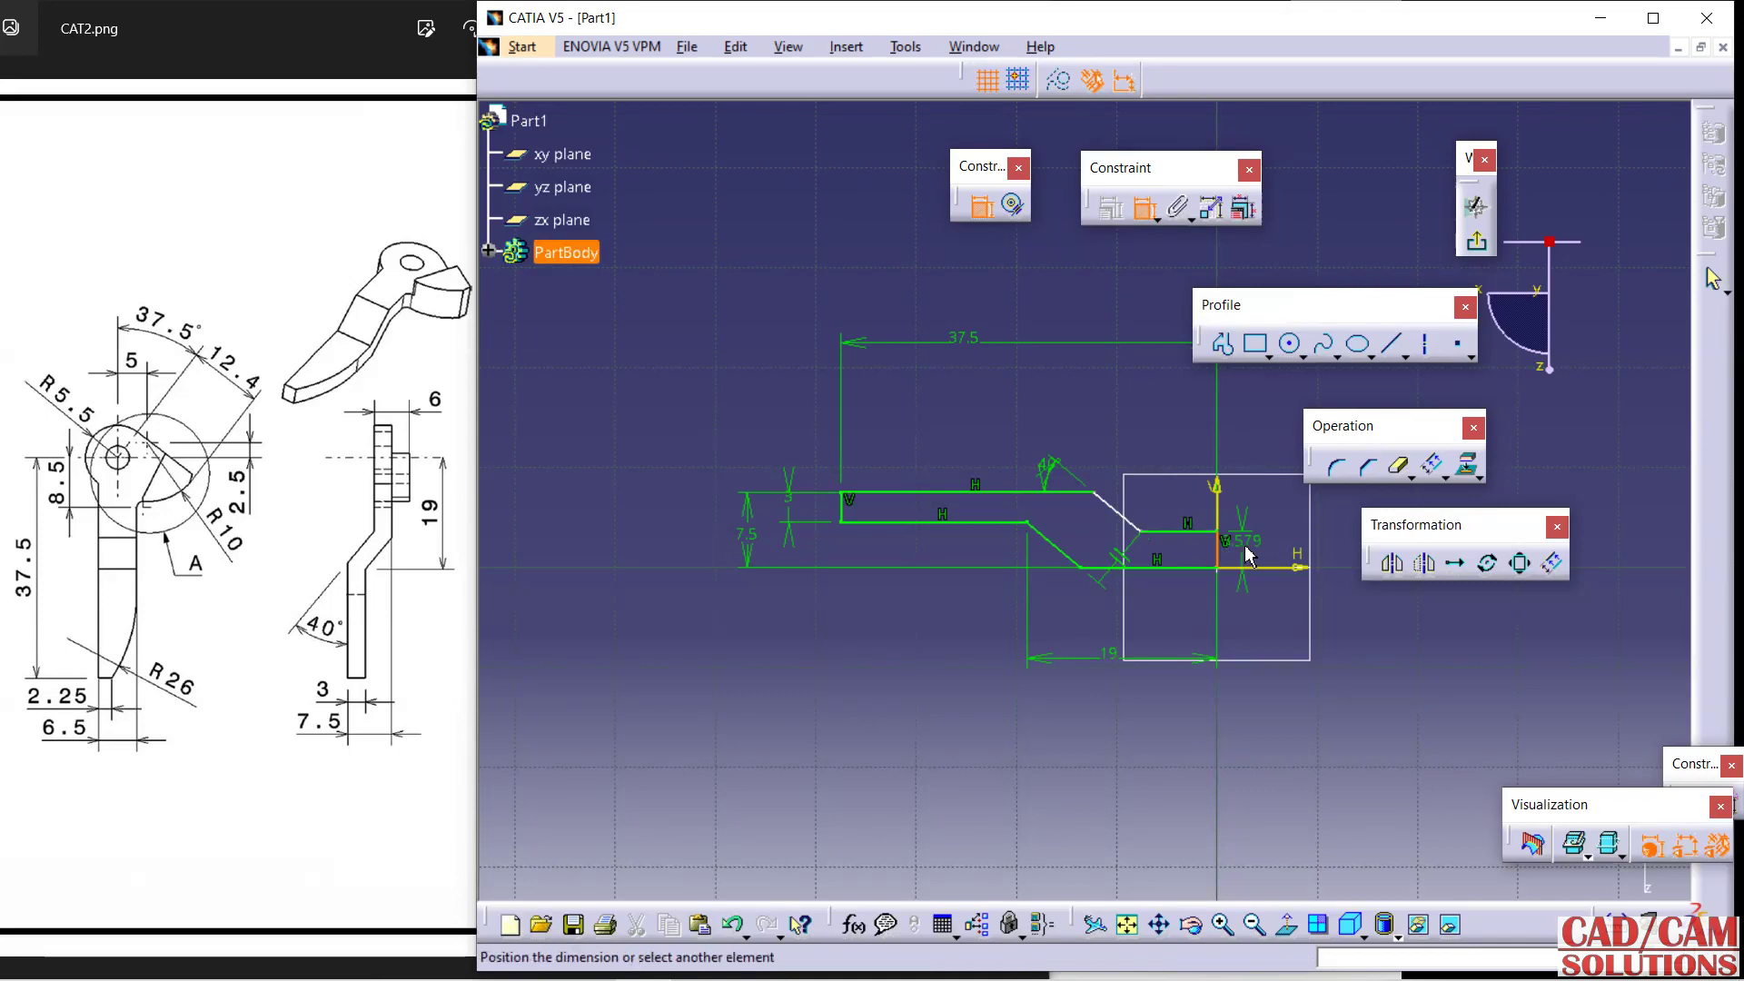
pyautogui.doubleClick(1262, 539)
pyautogui.write('3mm')
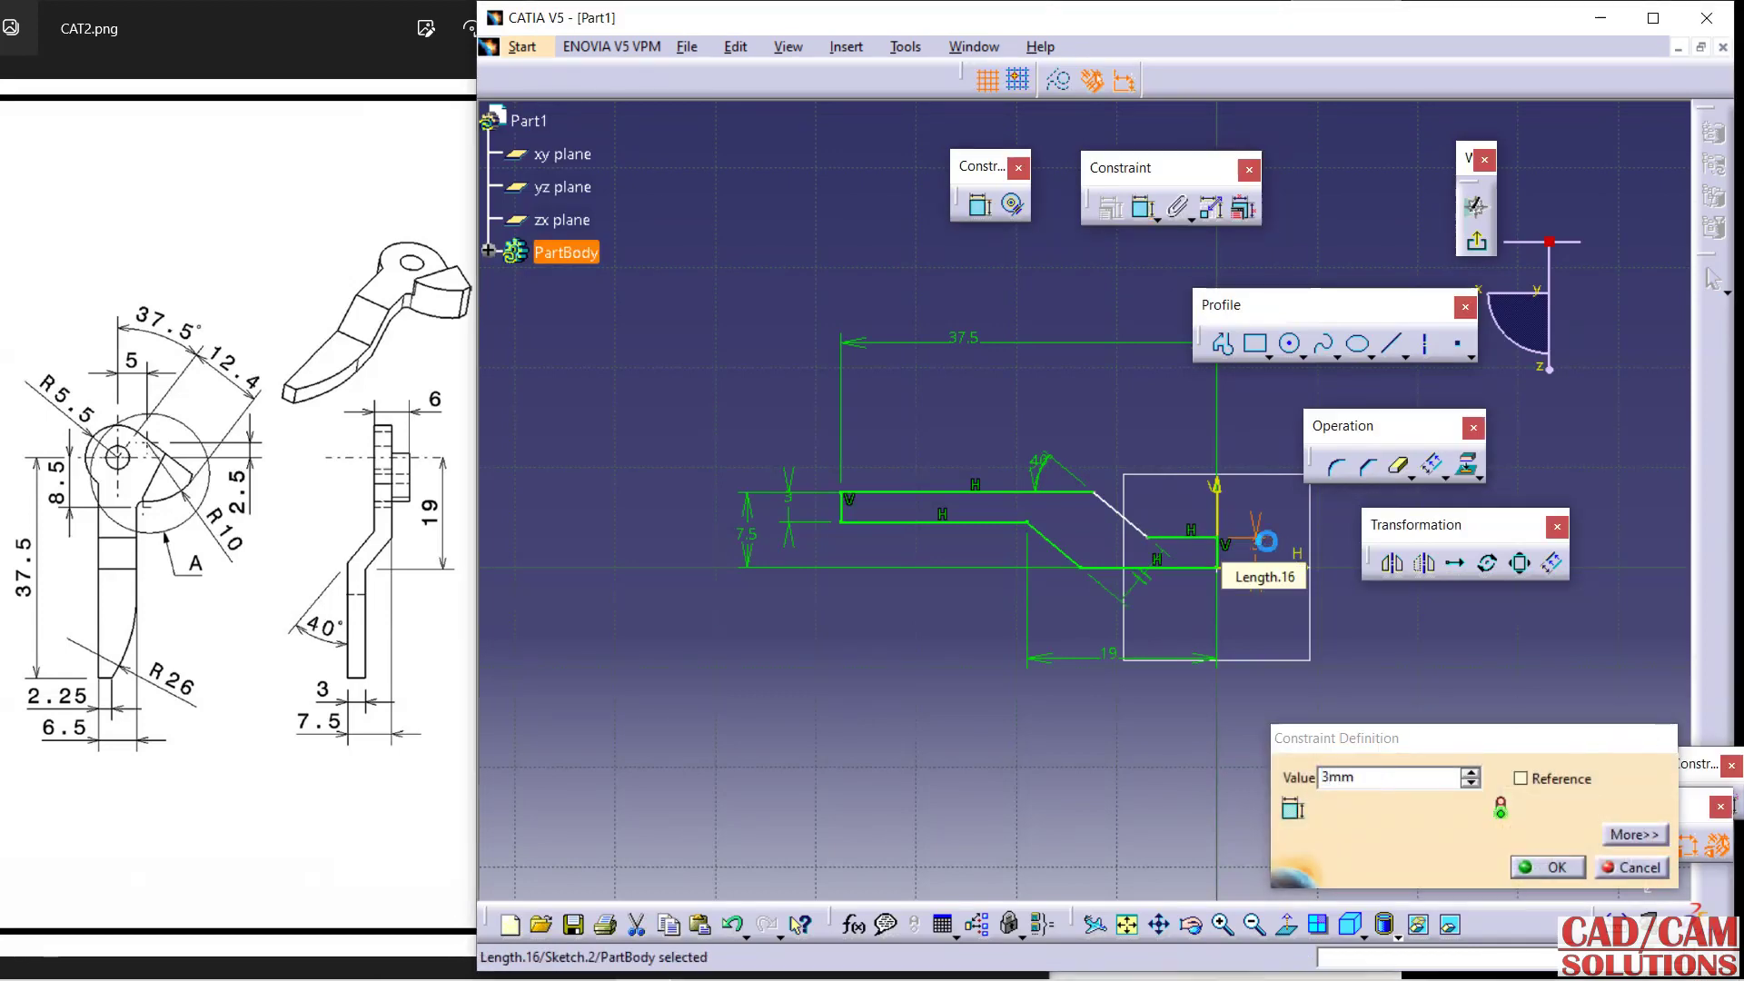
pyautogui.press('Return')
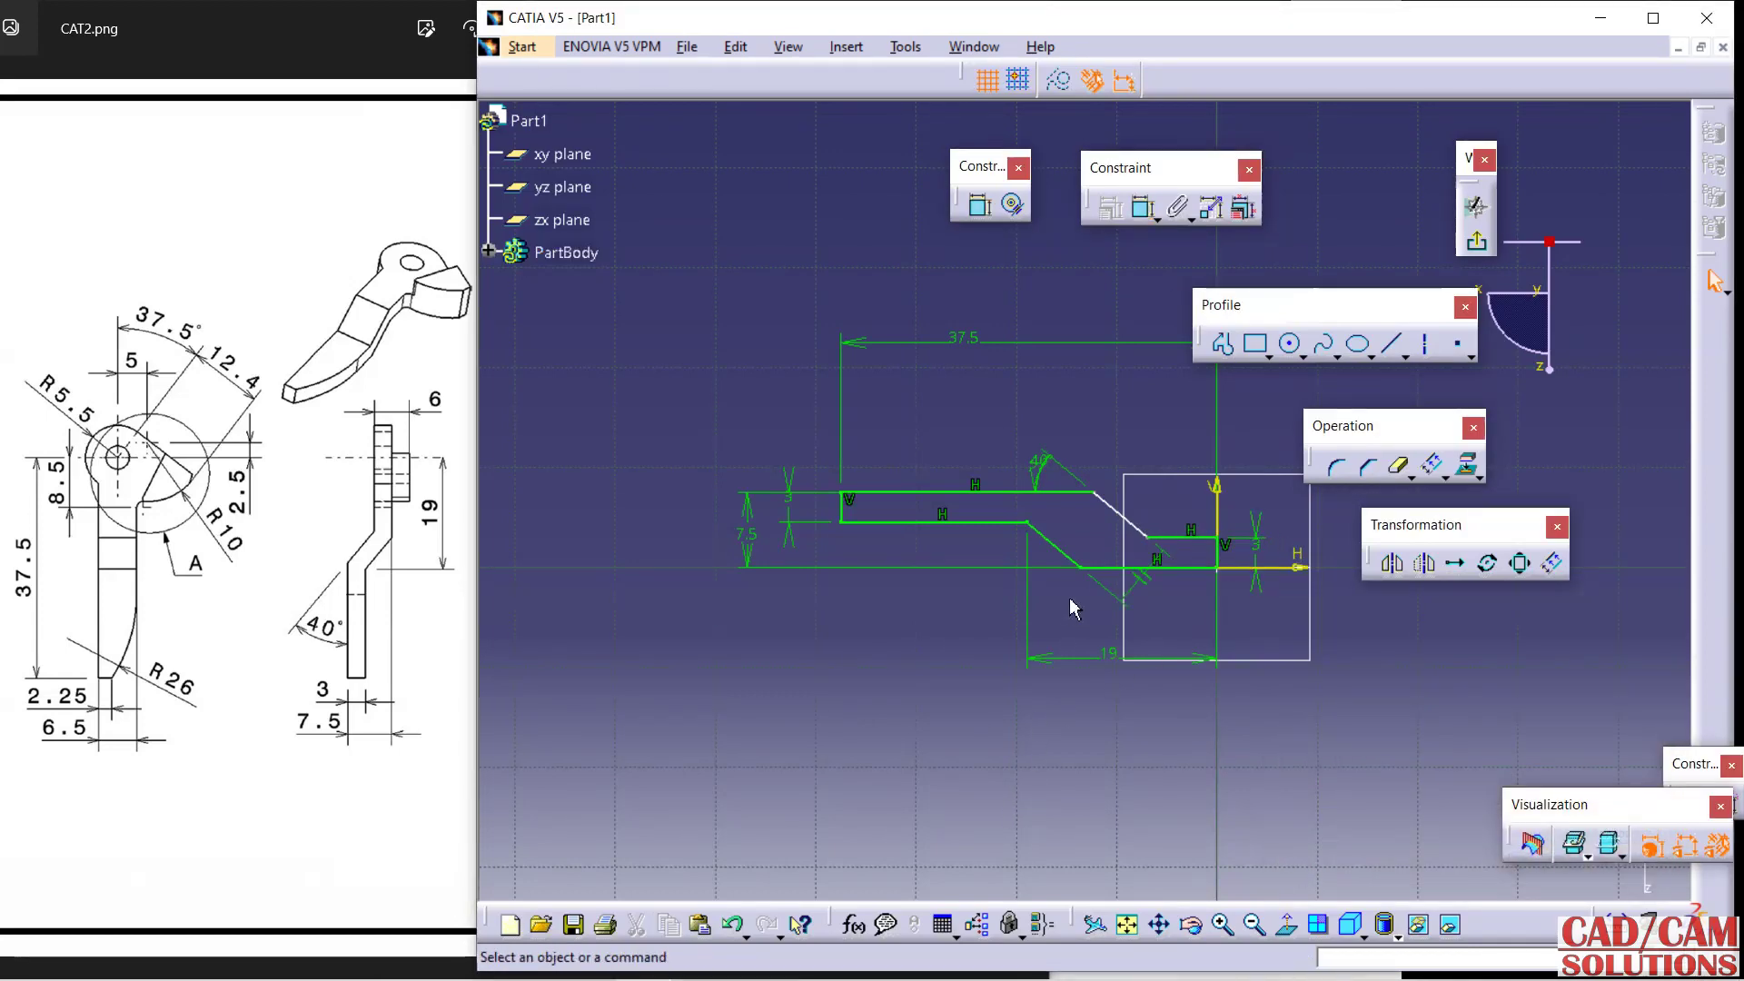
# Set the gap between the slanted lines to 3 mm and exit the sketch.
pyautogui.moveTo(1094, 490); pyautogui.dragTo(1052, 469)
pyautogui.click(856, 363)
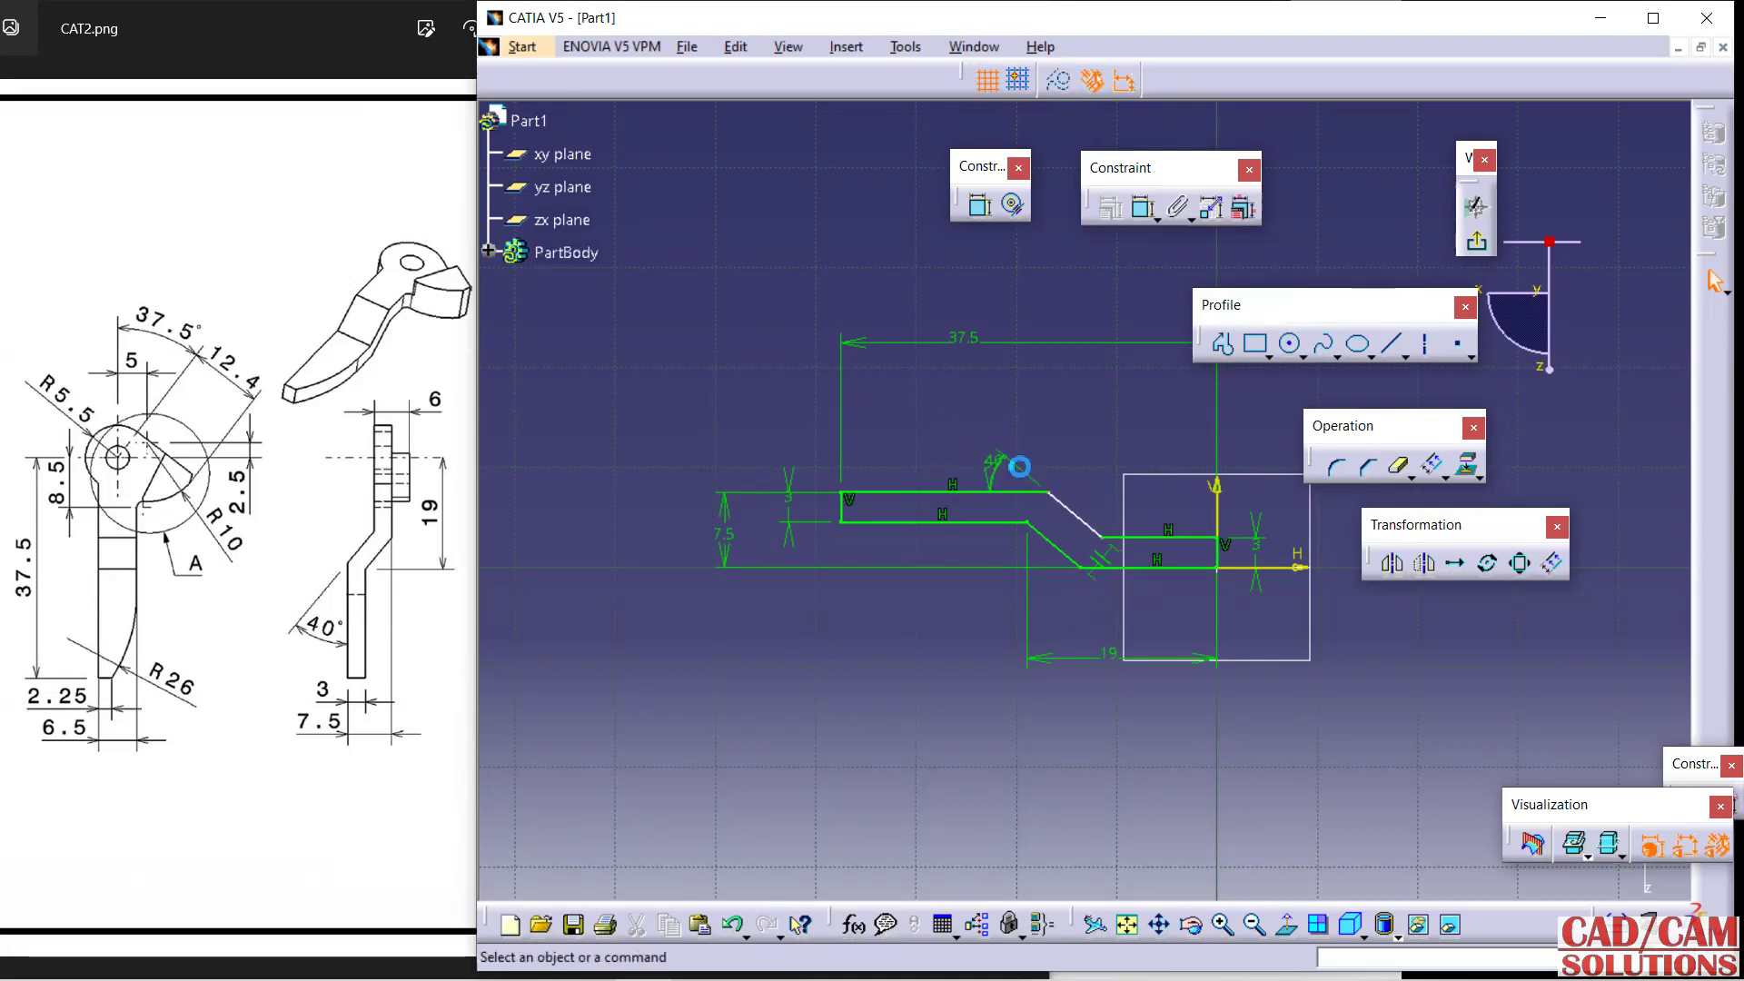
pyautogui.keyDown('ctrl'); pyautogui.click(1070, 555); pyautogui.keyUp('ctrl')
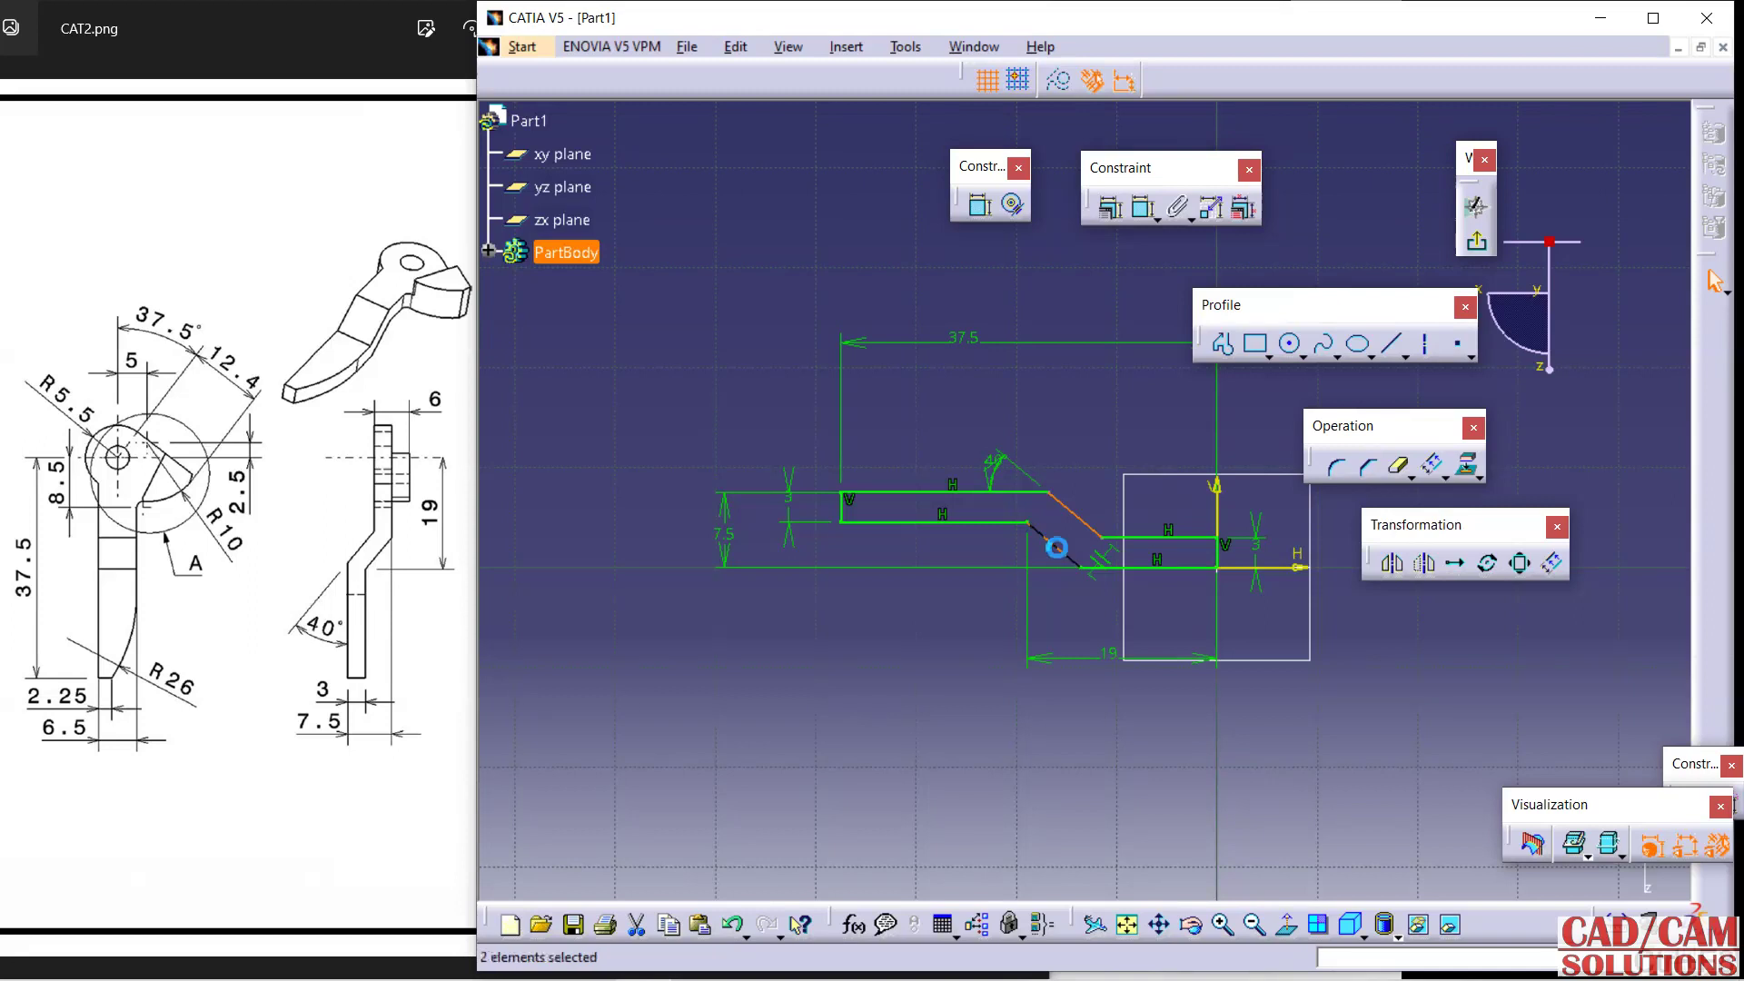
pyautogui.click(1126, 208)
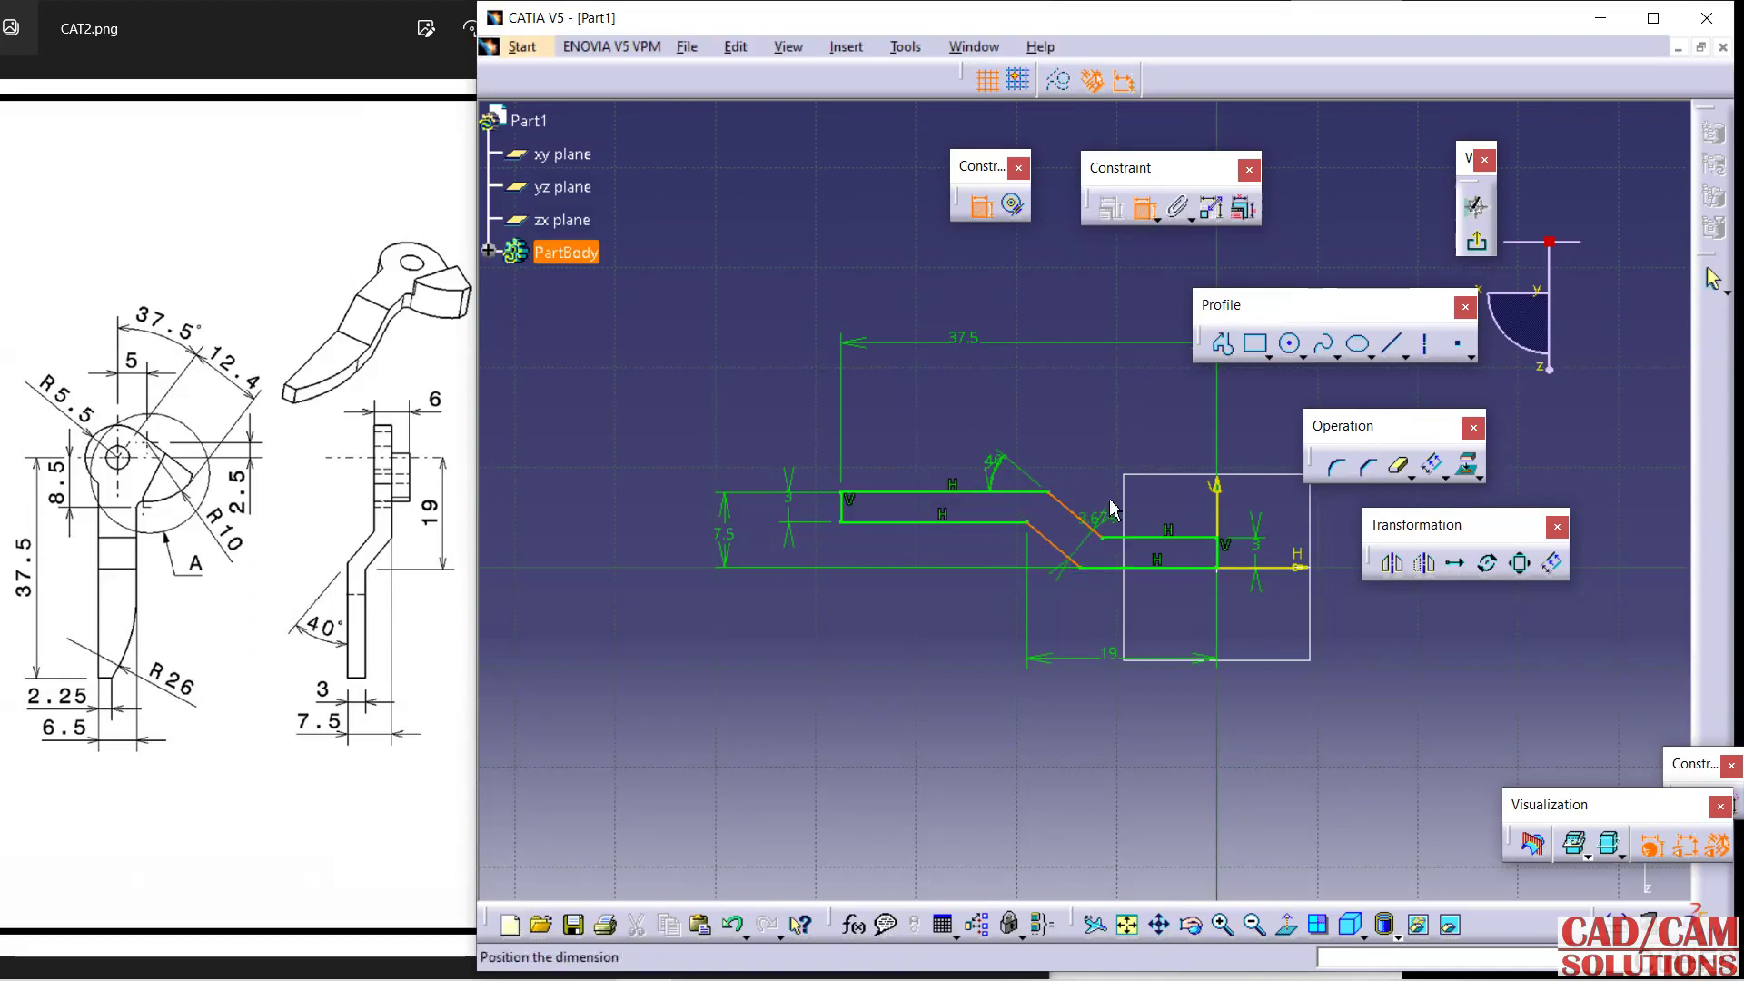
pyautogui.click(1118, 457)
pyautogui.doubleClick(1118, 457)
pyautogui.write('3mm')
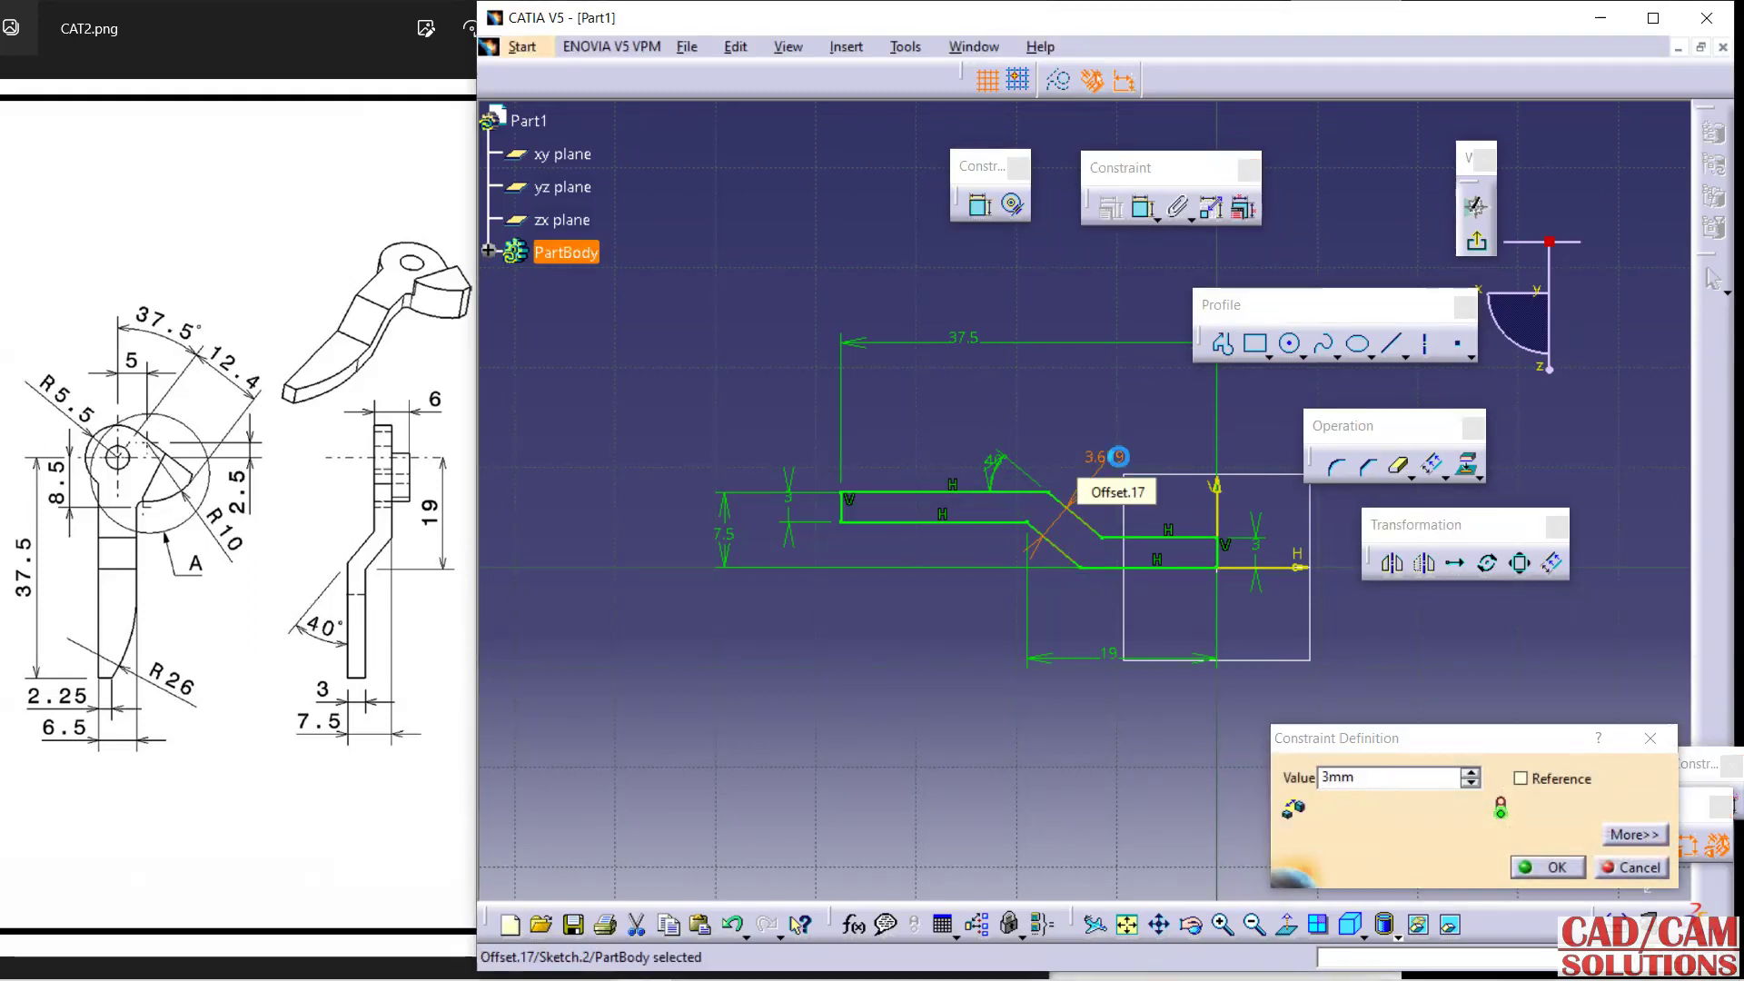
pyautogui.press('Return')
pyautogui.click(1476, 240)
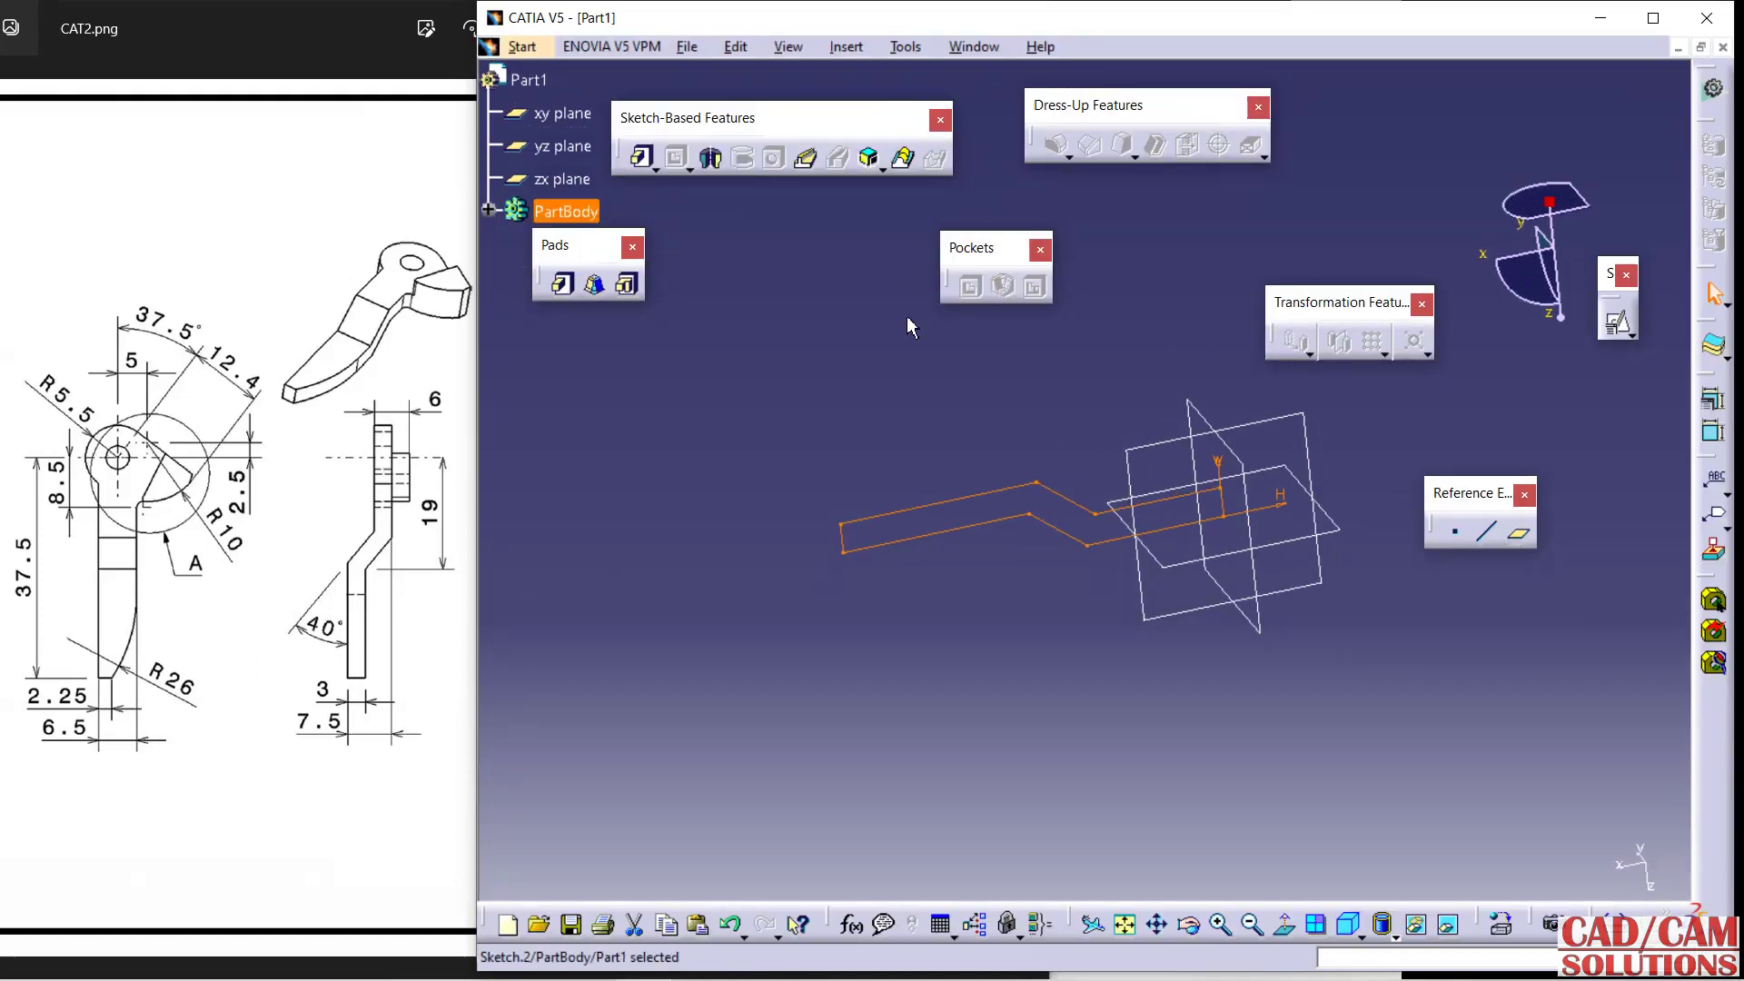
# Pad the bar sketch 6.5/2 mm with mirrored extent, then select the bar's top face.
pyautogui.click(643, 159)
pyautogui.write('6.5/2')
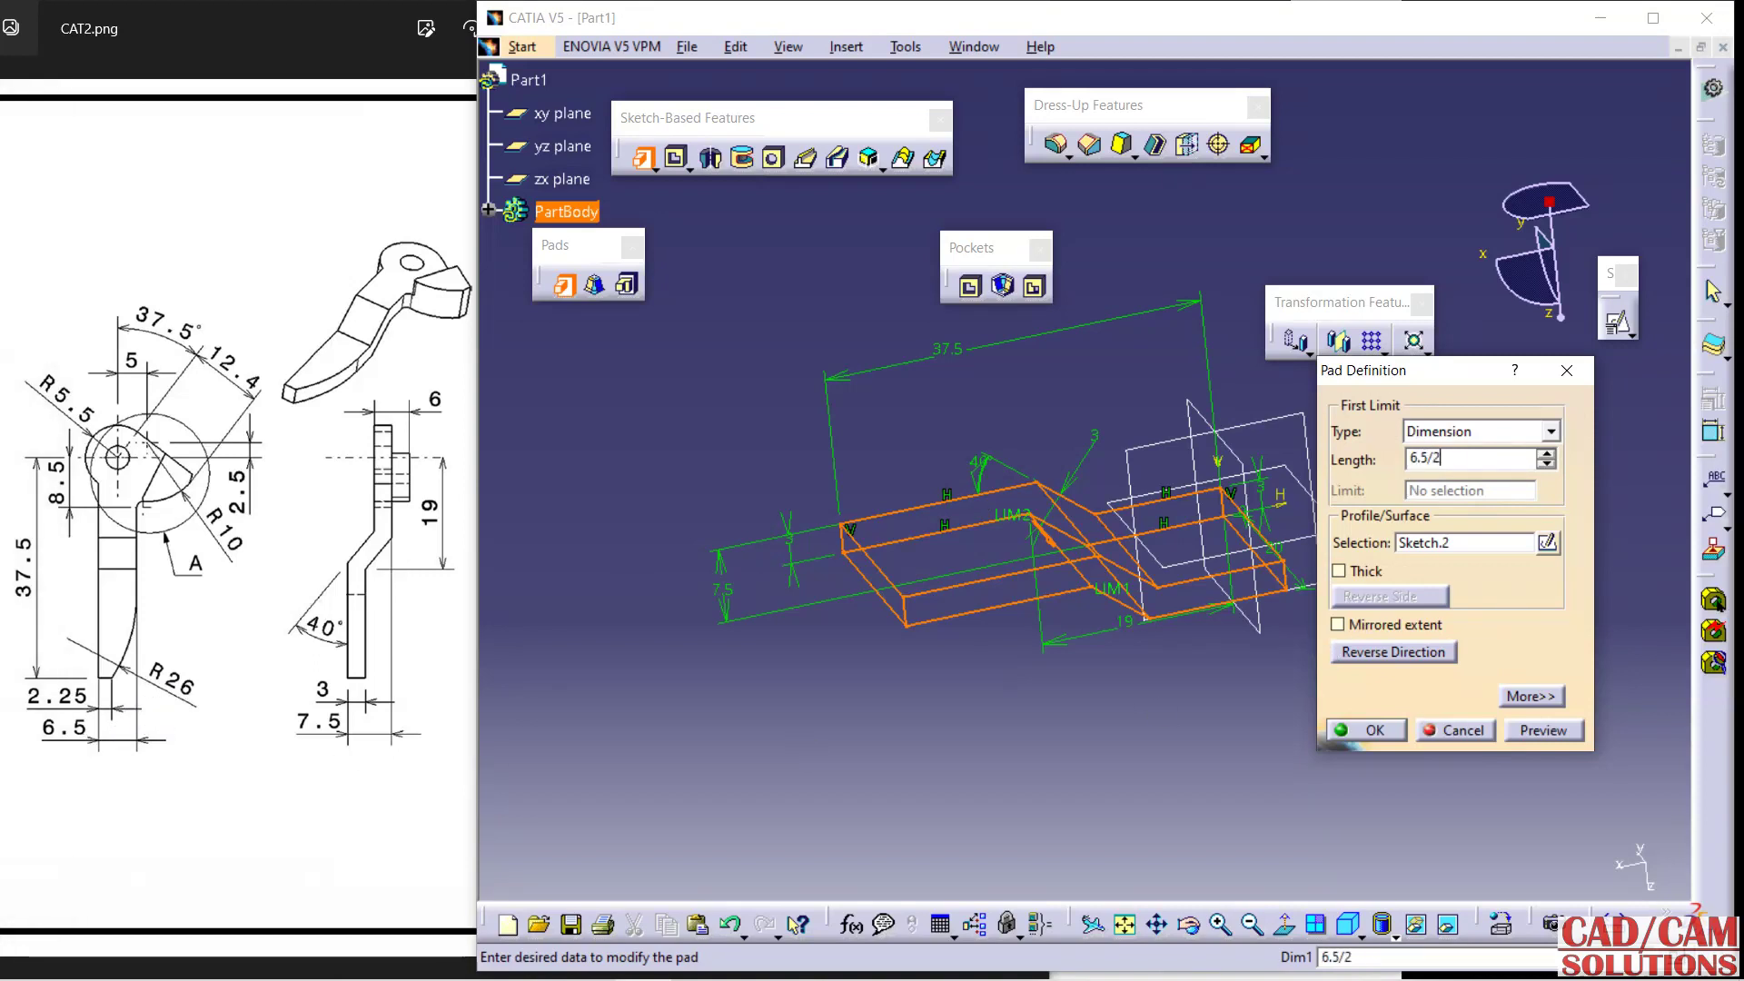
pyautogui.click(1392, 625)
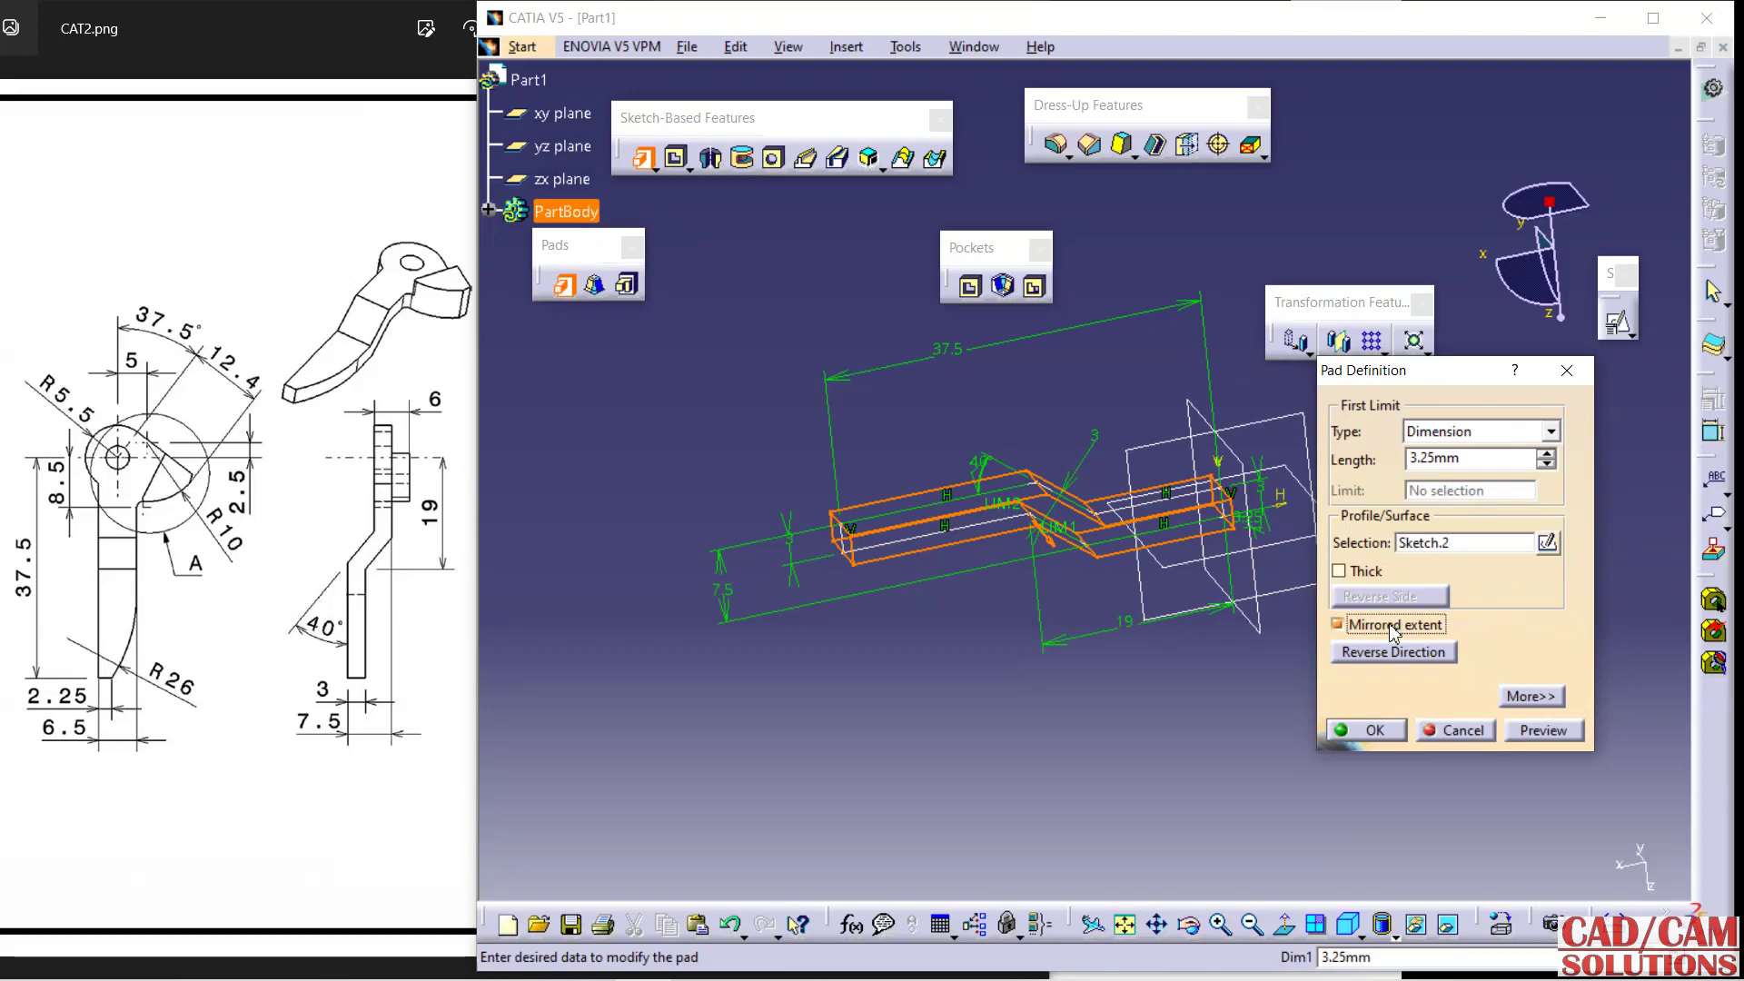
pyautogui.click(1365, 732)
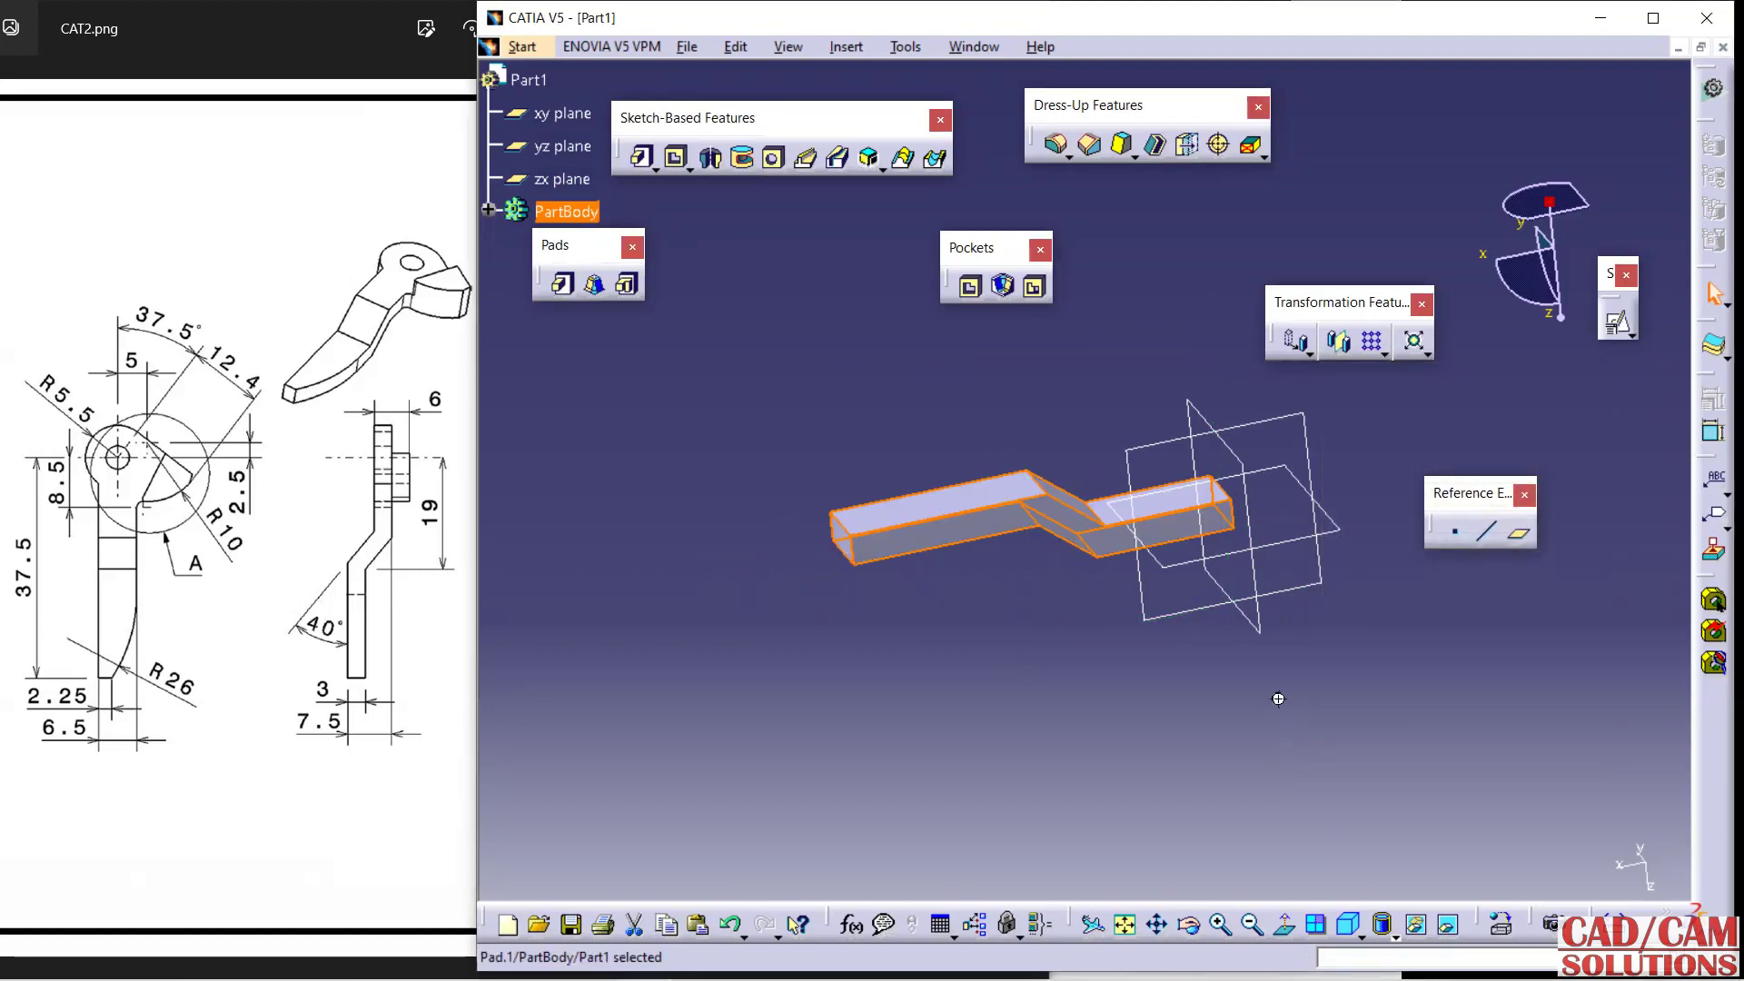
pyautogui.moveTo(1277, 699)
pyautogui.mouseDown(button='middle')
pyautogui.moveTo(1109, 370)
pyautogui.moveTo(1207, 770)
pyautogui.moveTo(1117, 541)
pyautogui.moveTo(1129, 386)
pyautogui.moveTo(1166, 647)
pyautogui.moveTo(1203, 518)
pyautogui.moveTo(1059, 545)
pyautogui.moveTo(1043, 662)
pyautogui.mouseUp(button='middle')
pyautogui.click(1090, 659)
pyautogui.click(1104, 404)
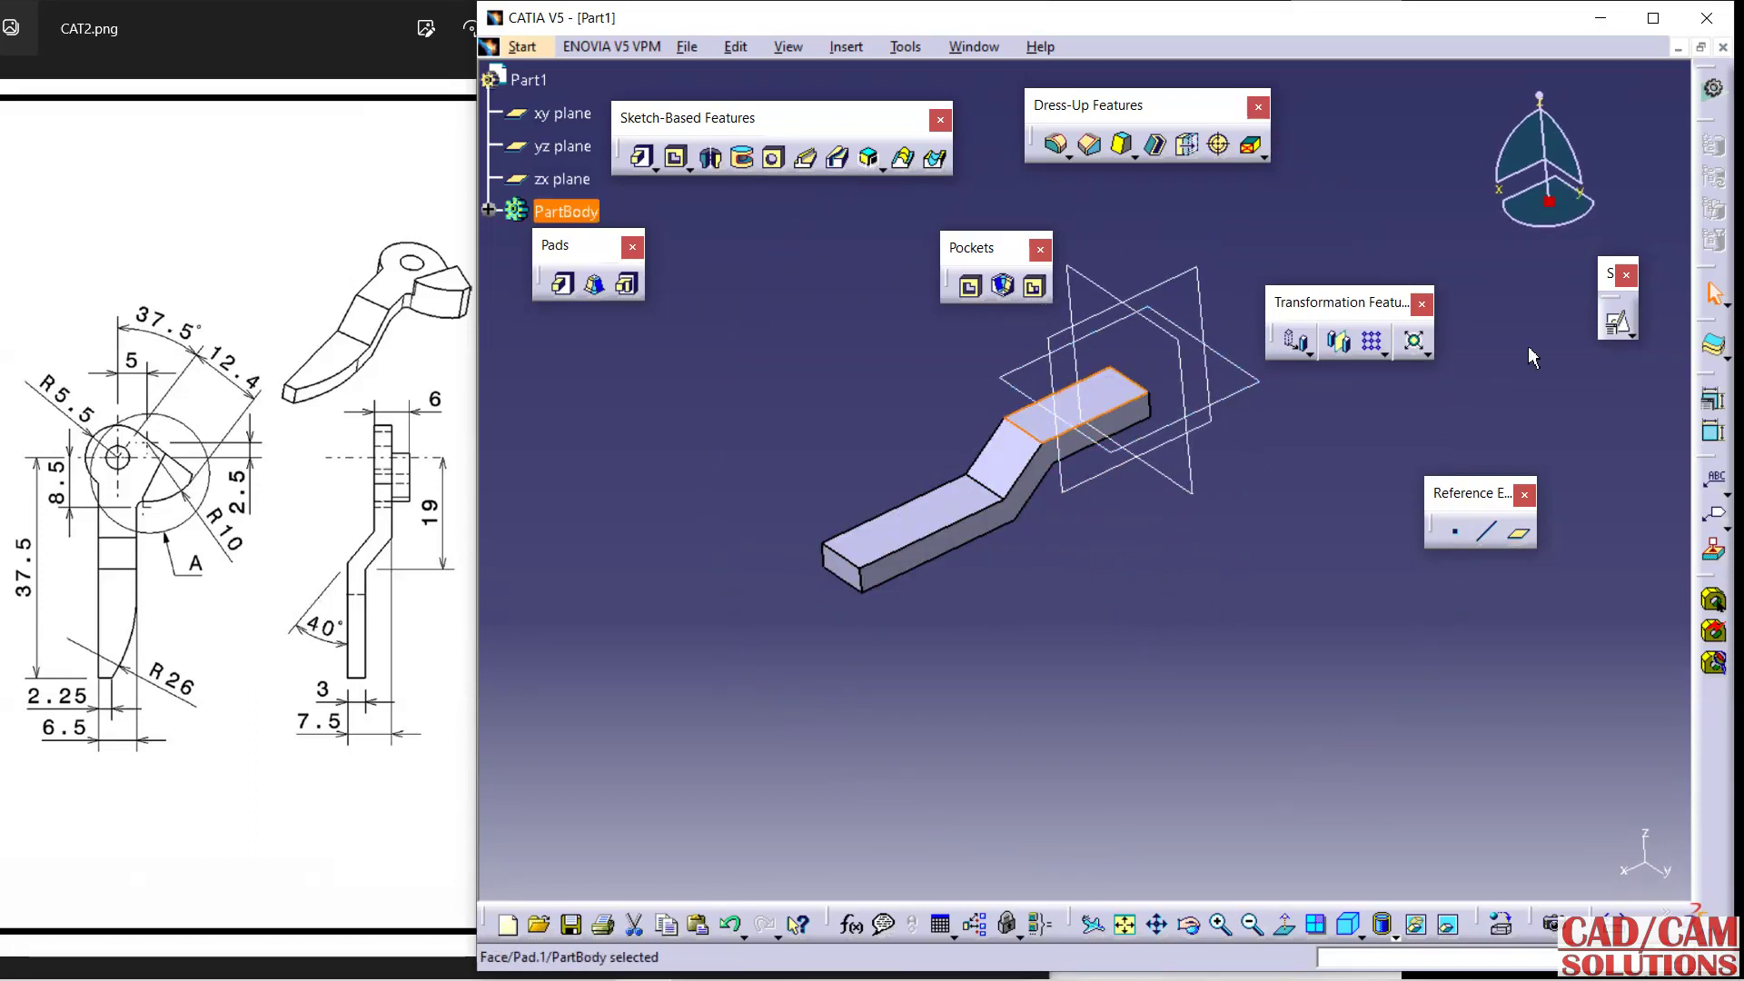
# Try a plain sketch on the selected face, then leave it.
pyautogui.click(1632, 336)
pyautogui.click(1660, 354)
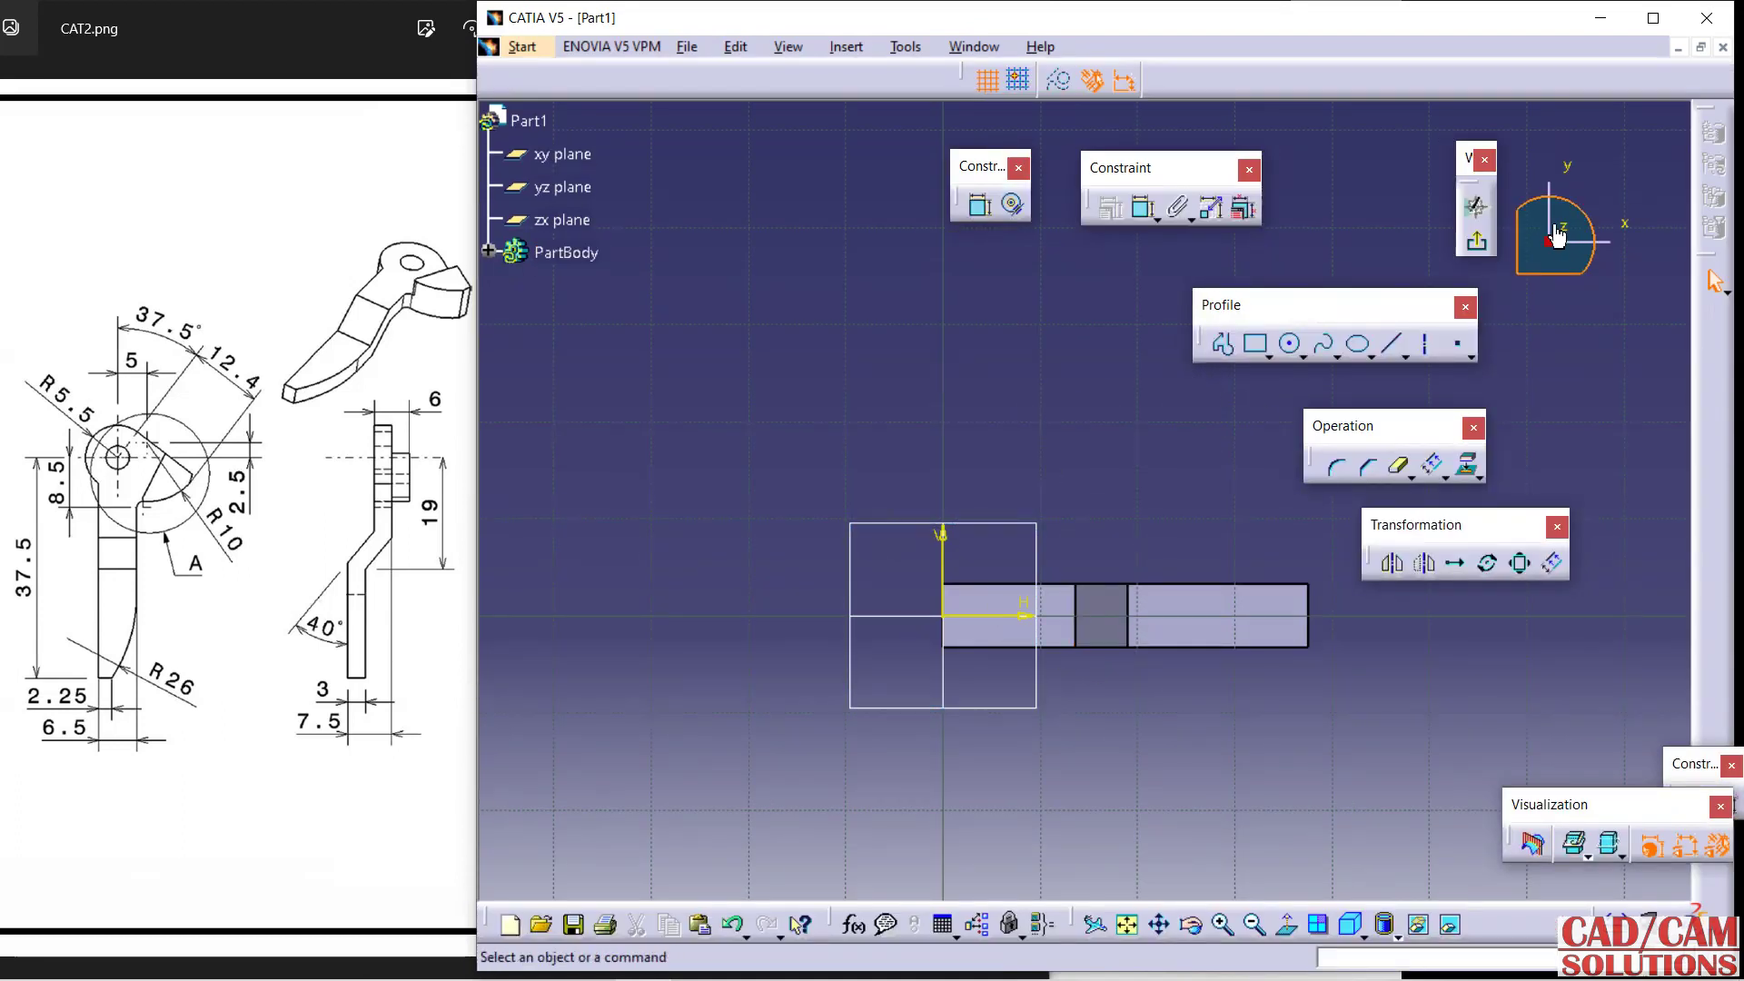
pyautogui.click(1476, 241)
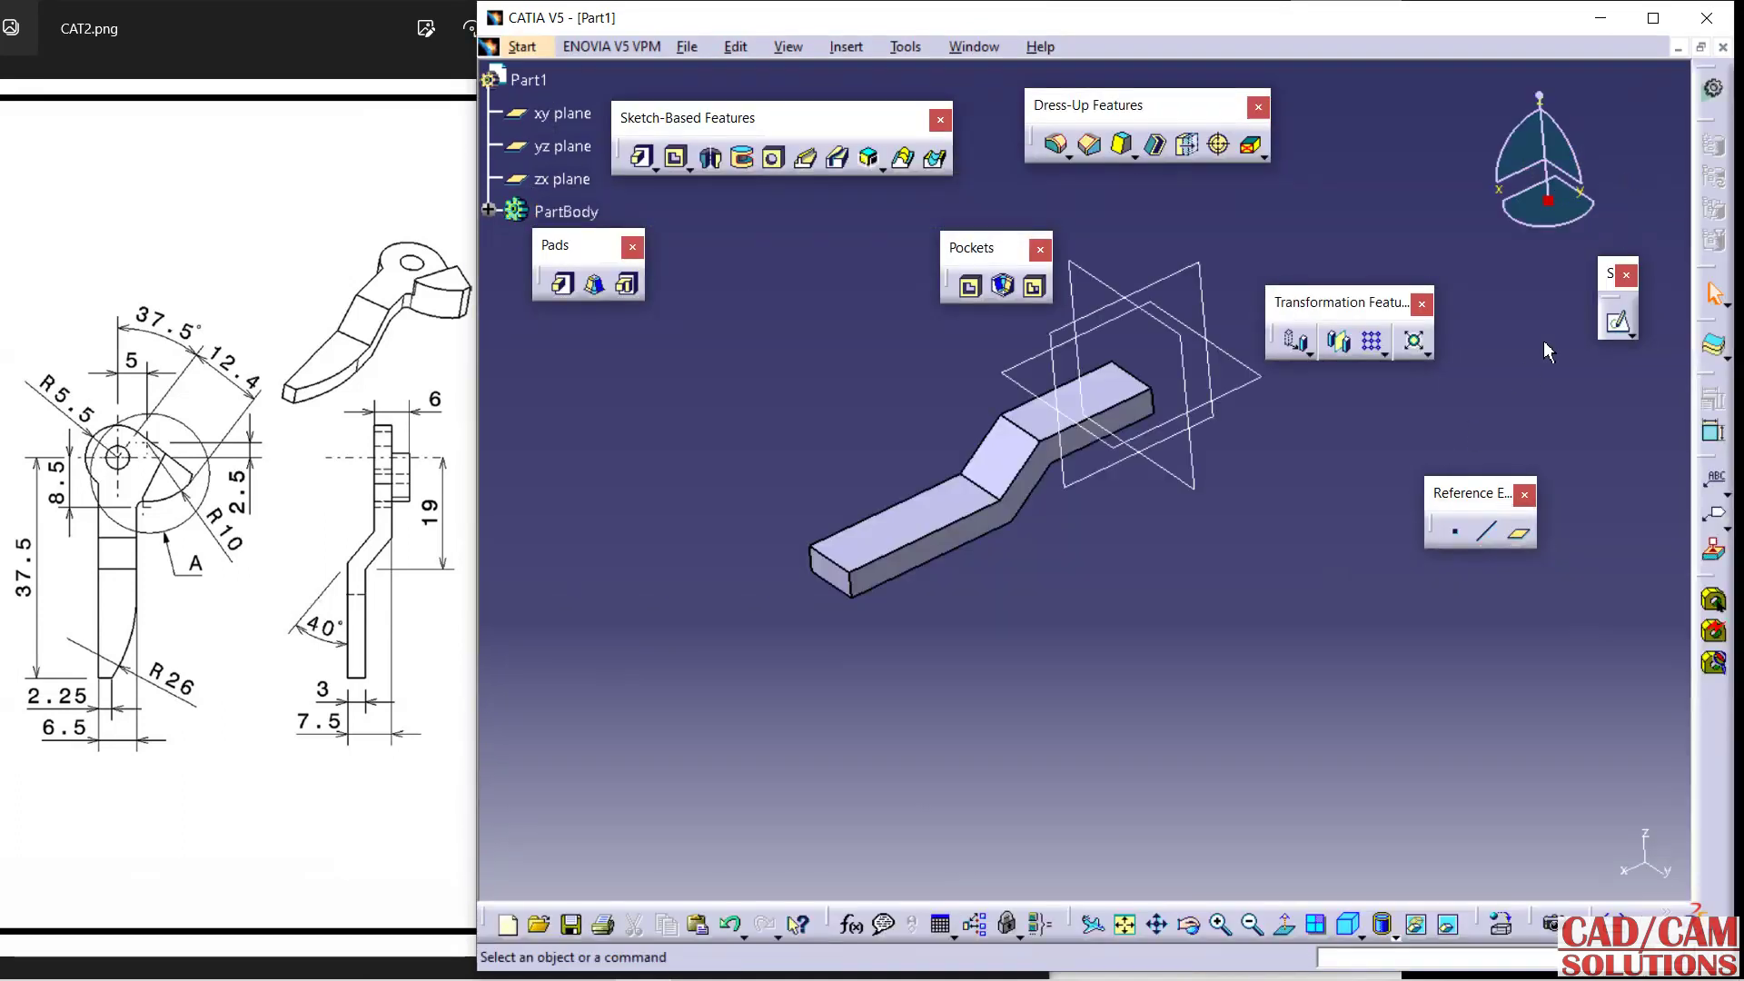
# Create a positioned sketch on the bar's flat face Pad.1/Face.1 with Swap ticked.
pyautogui.click(1633, 336)
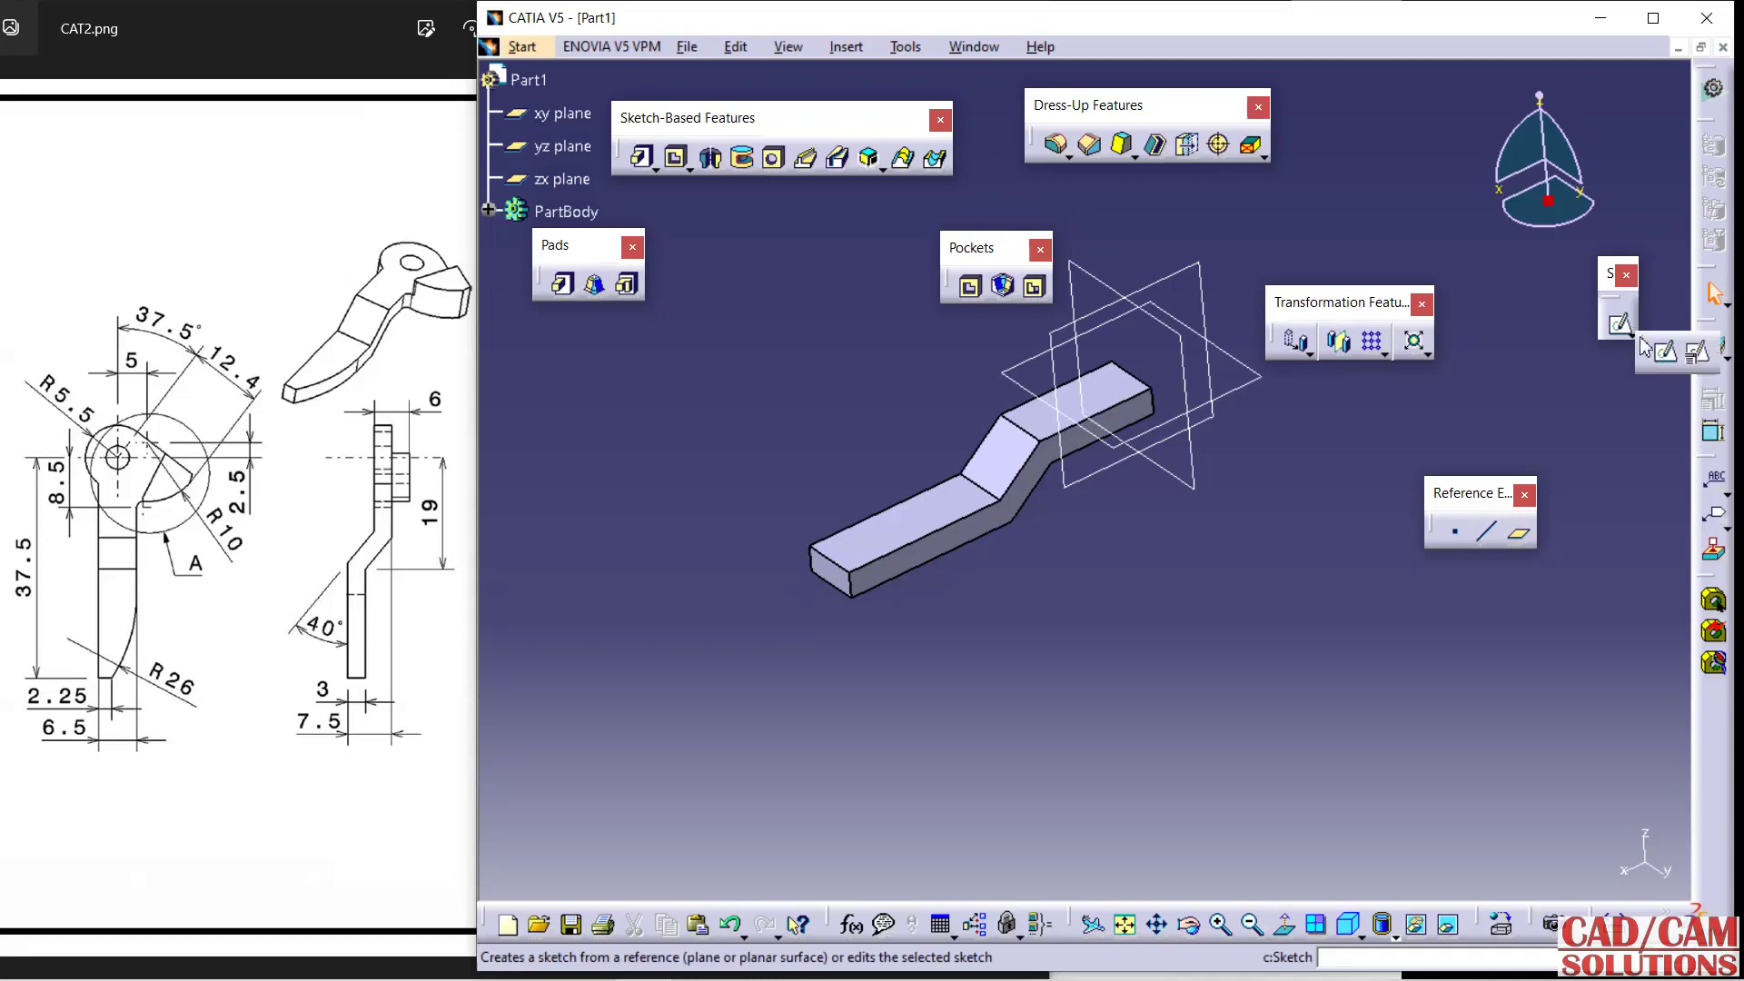
pyautogui.click(1699, 354)
pyautogui.moveTo(890, 410)
pyautogui.mouseDown(button='middle')
pyautogui.moveTo(1160, 311)
pyautogui.moveTo(1010, 372)
pyautogui.mouseUp(button='middle')
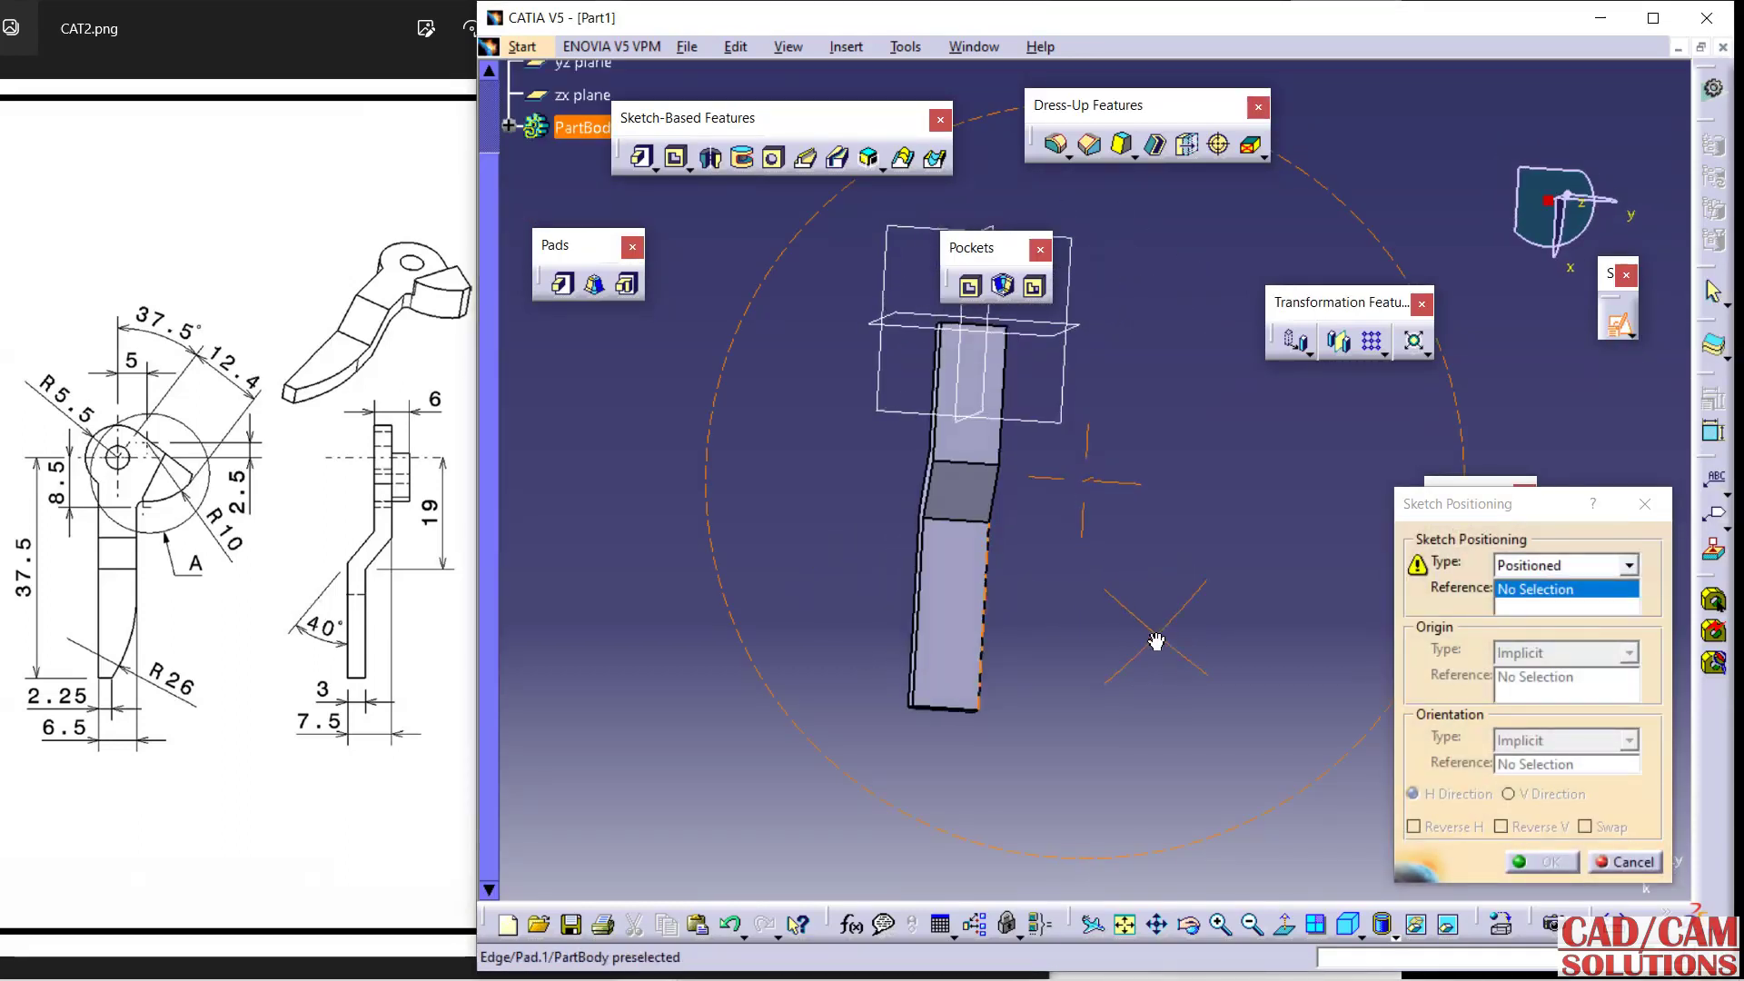
pyautogui.click(1010, 372)
pyautogui.moveTo(1049, 512); pyautogui.dragTo(1085, 629, button='middle')
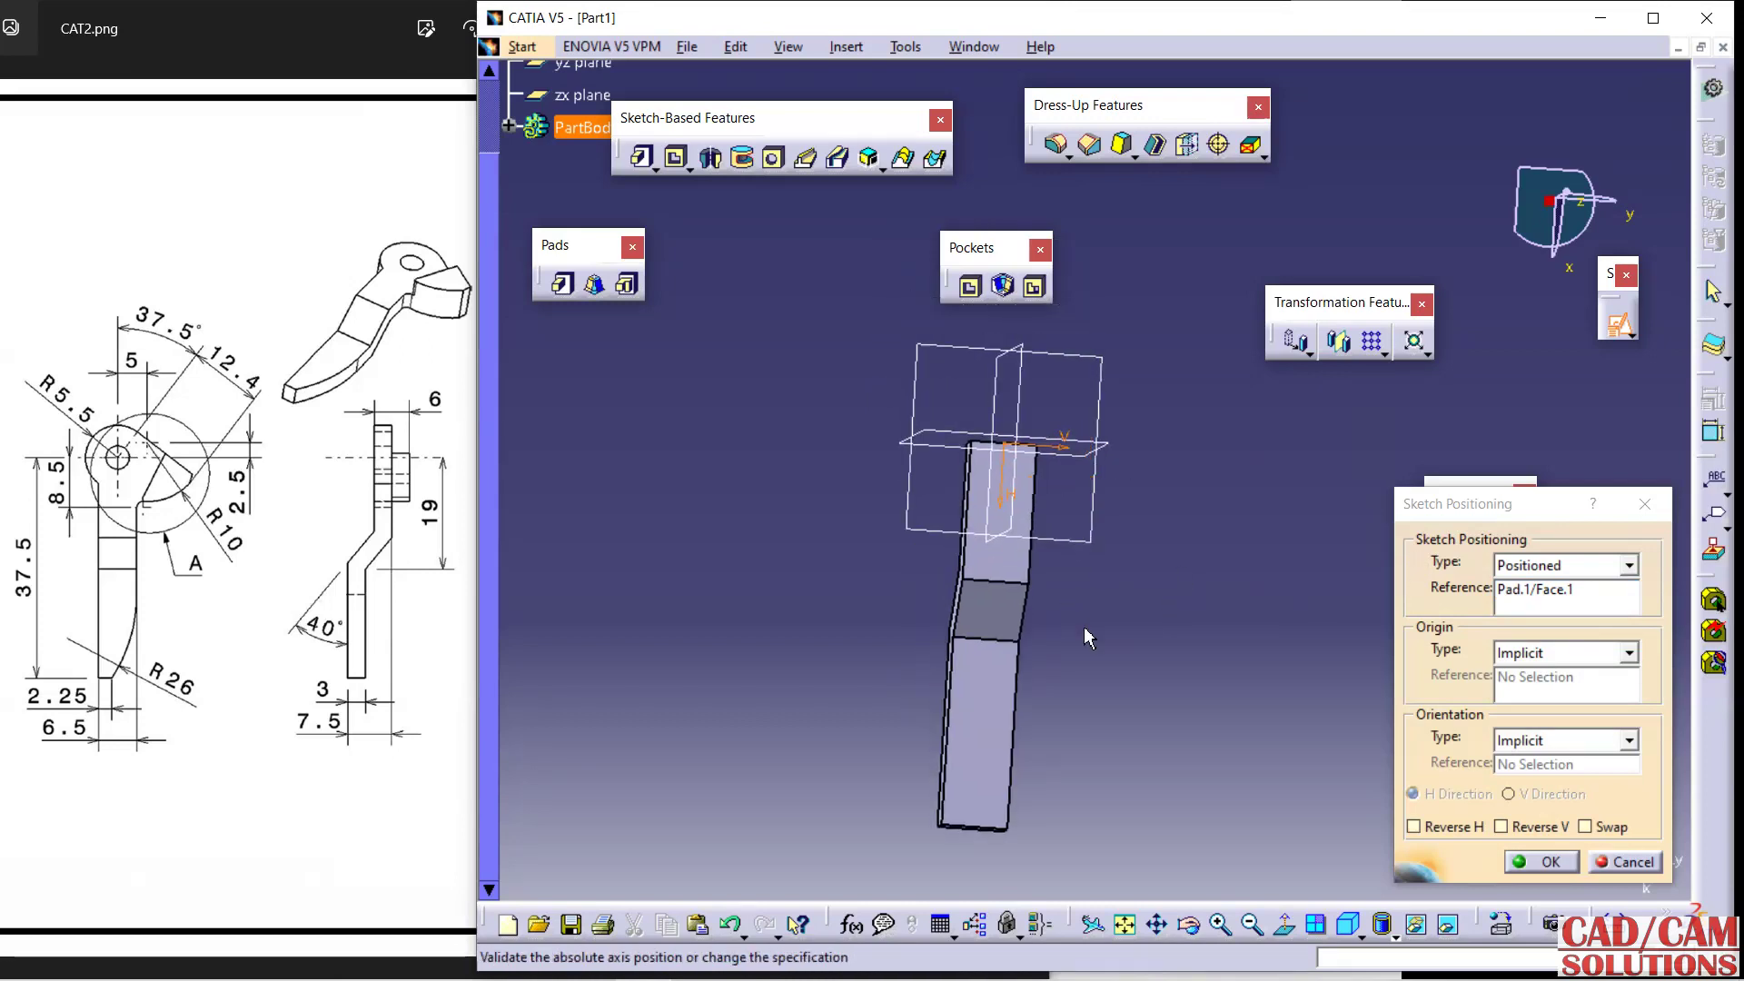
pyautogui.click(1603, 834)
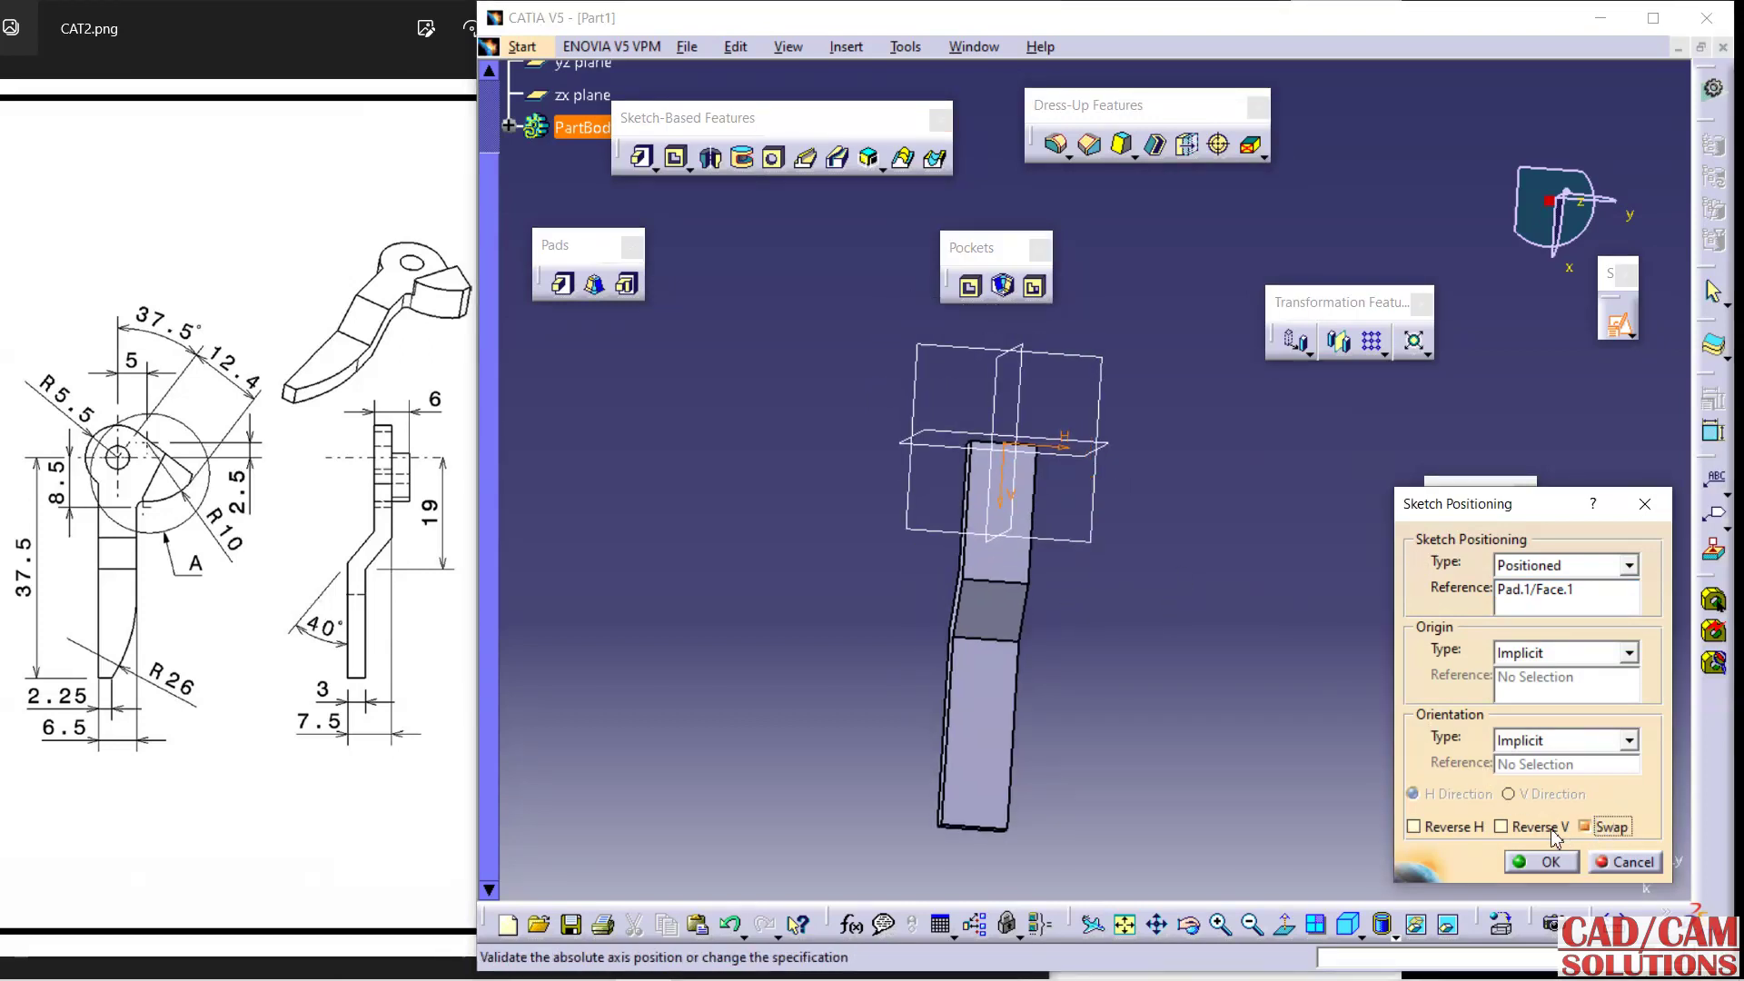
pyautogui.click(1525, 858)
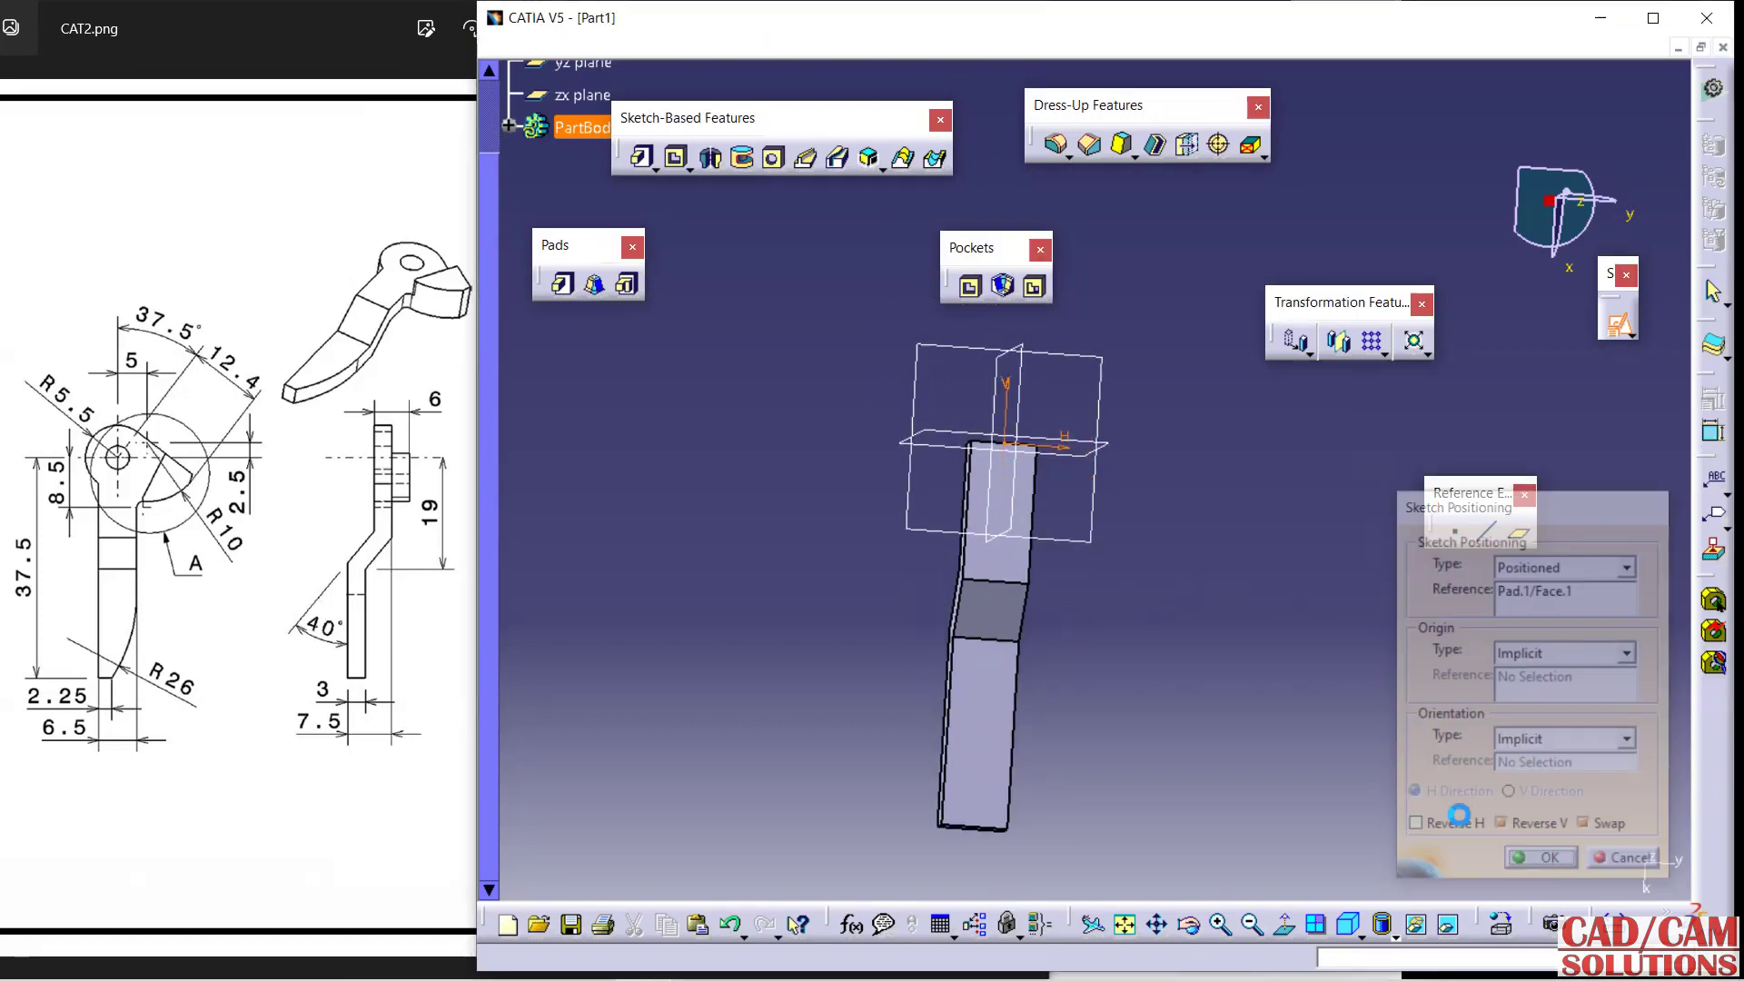
# Draw a circle at the sketch origin and dimension its diameter to 11 mm.
pyautogui.moveTo(1127, 606)
pyautogui.mouseDown(button='middle')
pyautogui.moveTo(1082, 499)
pyautogui.moveTo(1082, 424)
pyautogui.mouseUp(button='middle')
pyautogui.click(1291, 345)
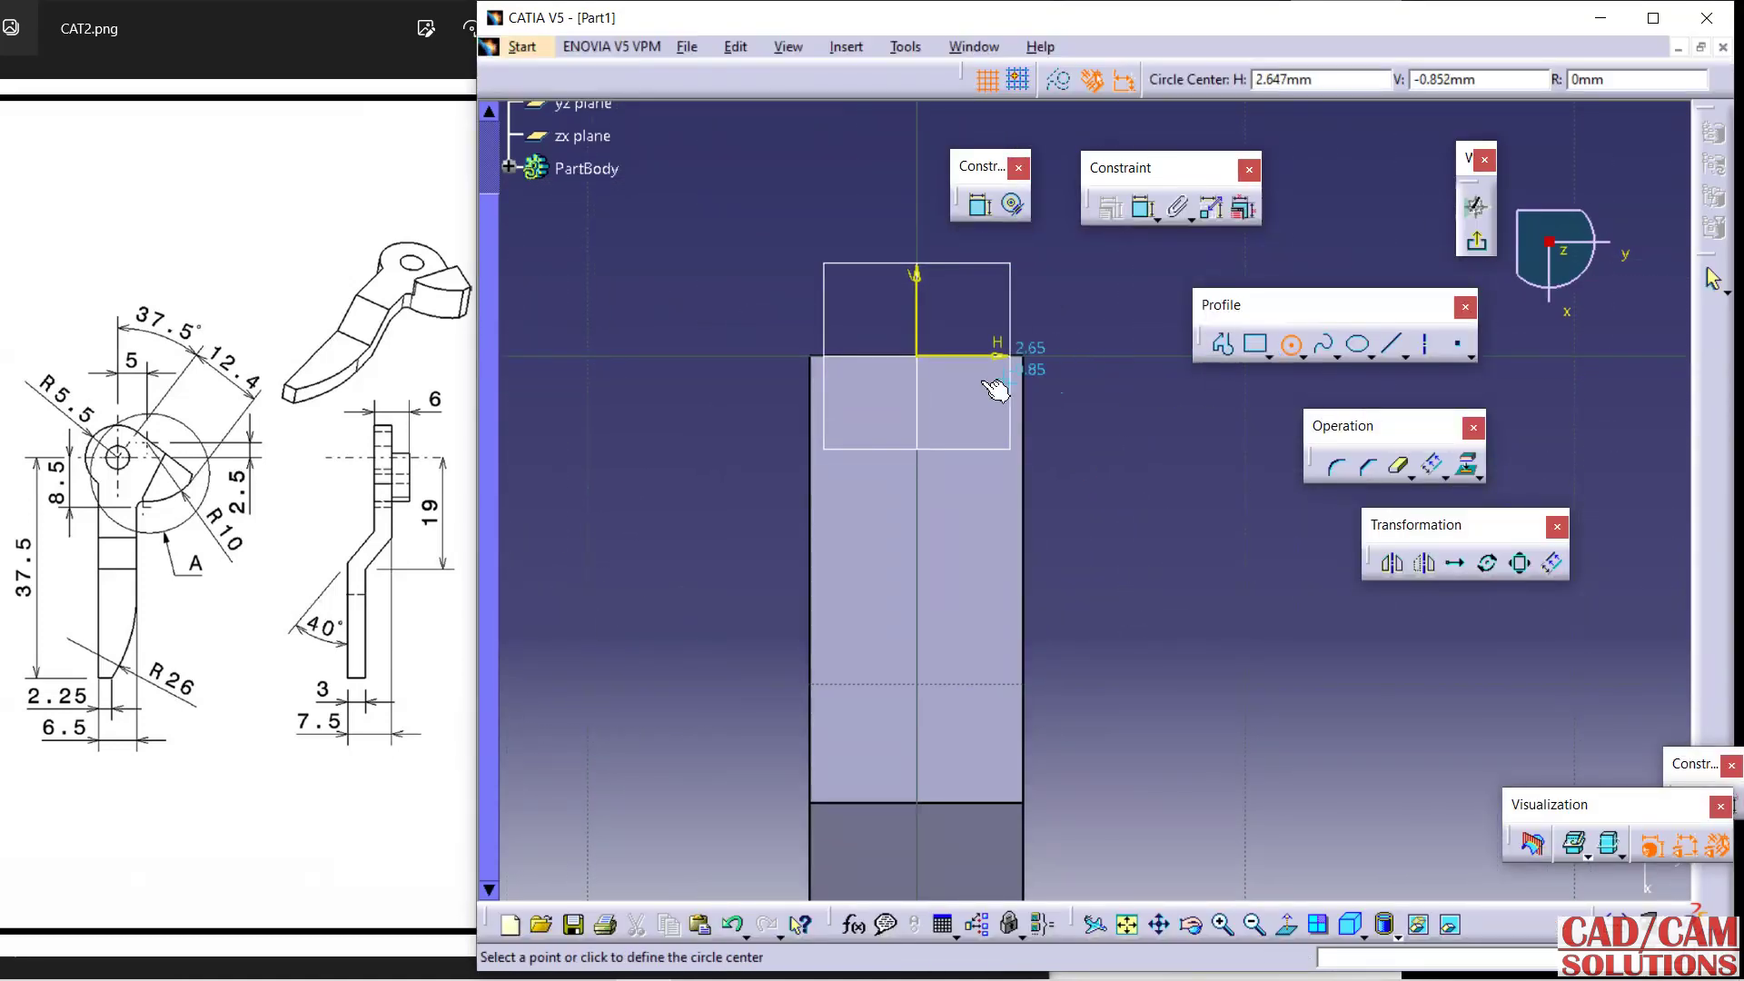
pyautogui.click(916, 355)
pyautogui.click(740, 472)
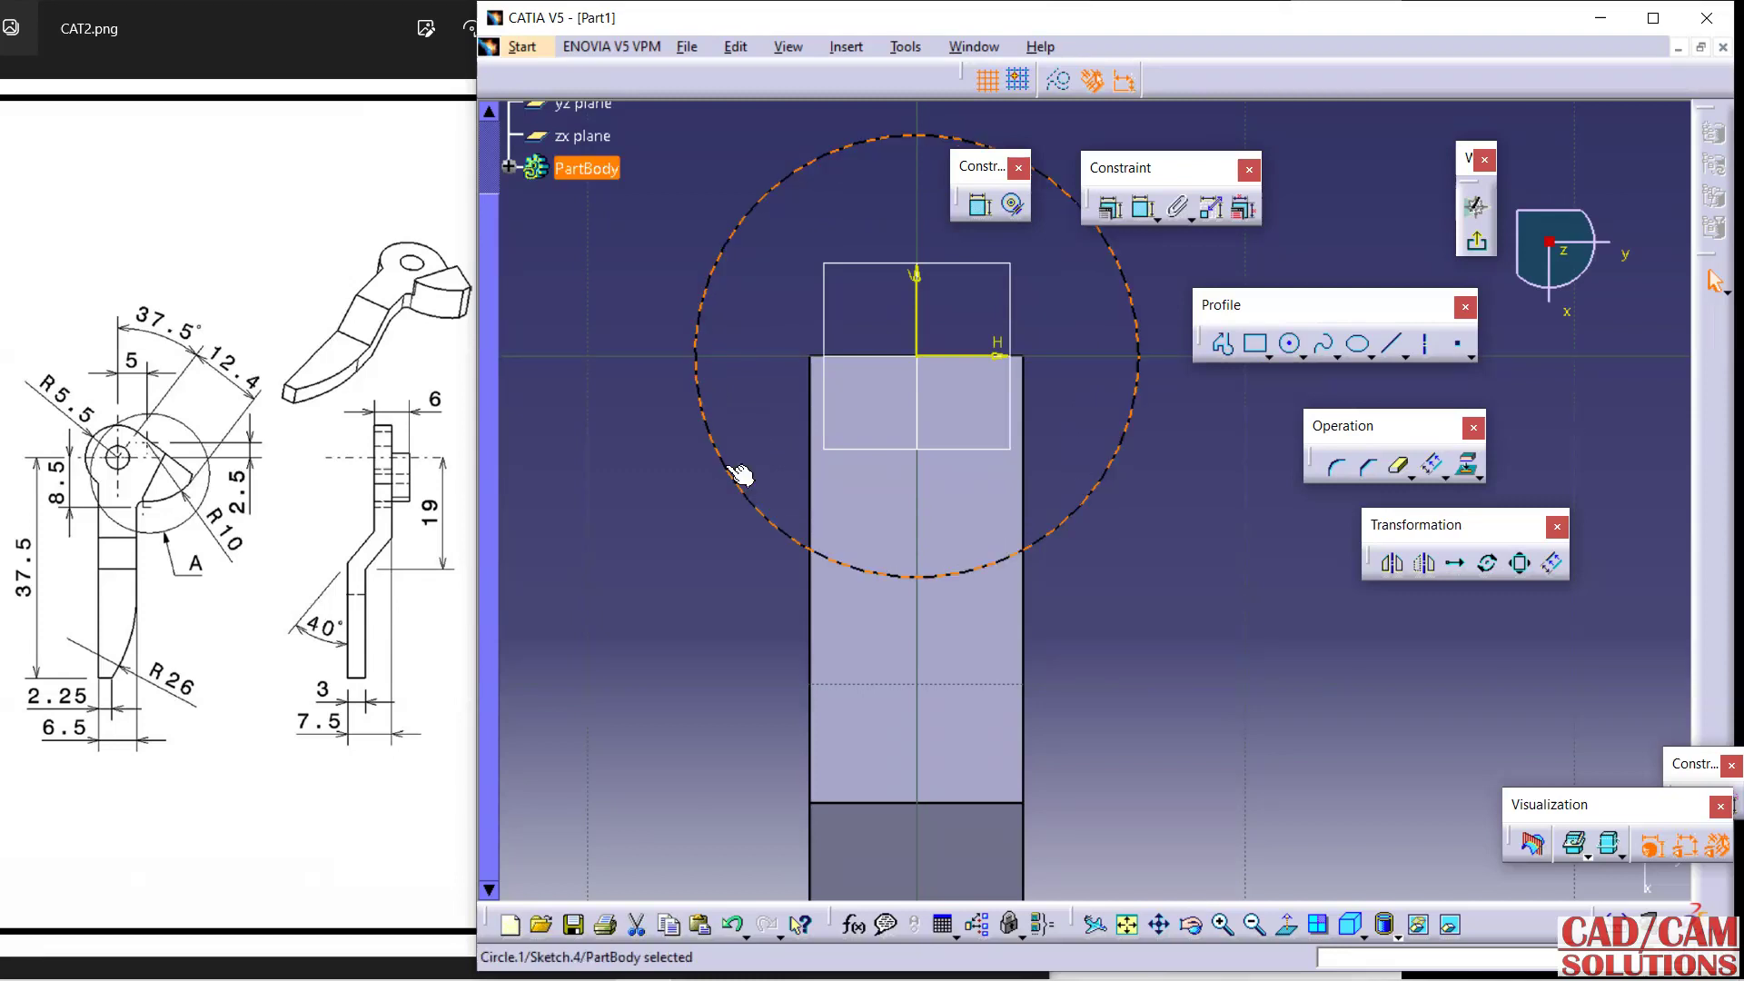
pyautogui.click(1143, 207)
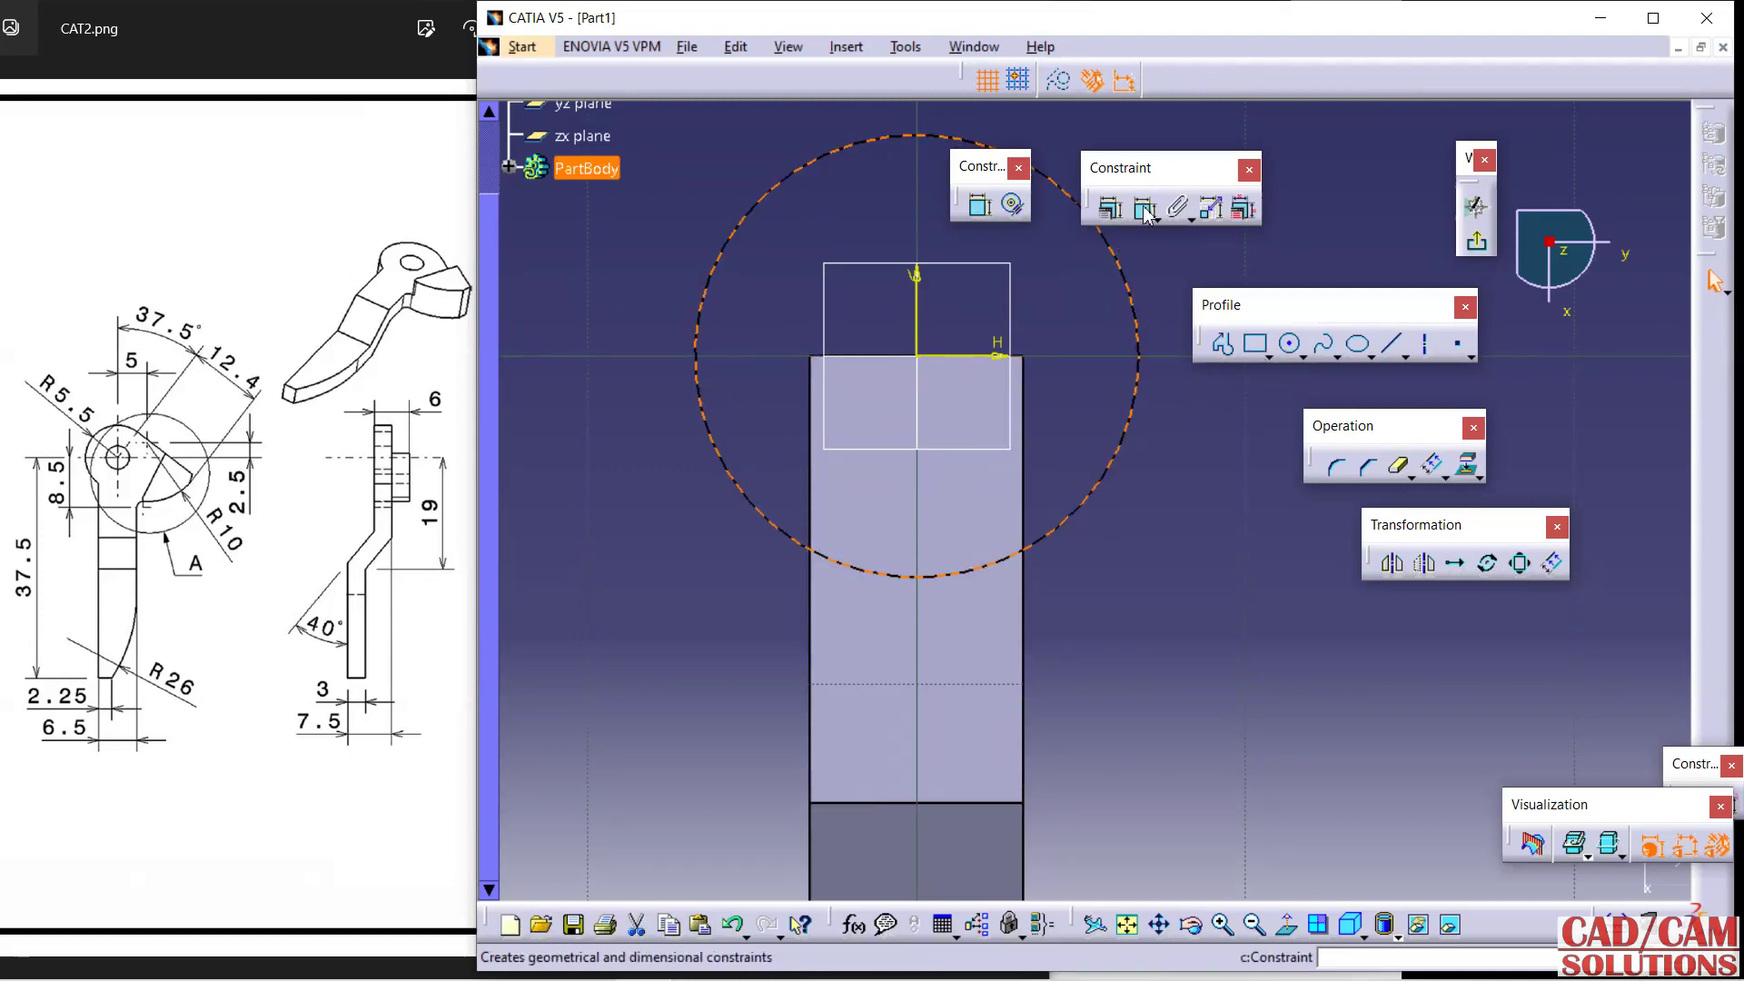
pyautogui.click(1130, 299)
pyautogui.click(614, 438)
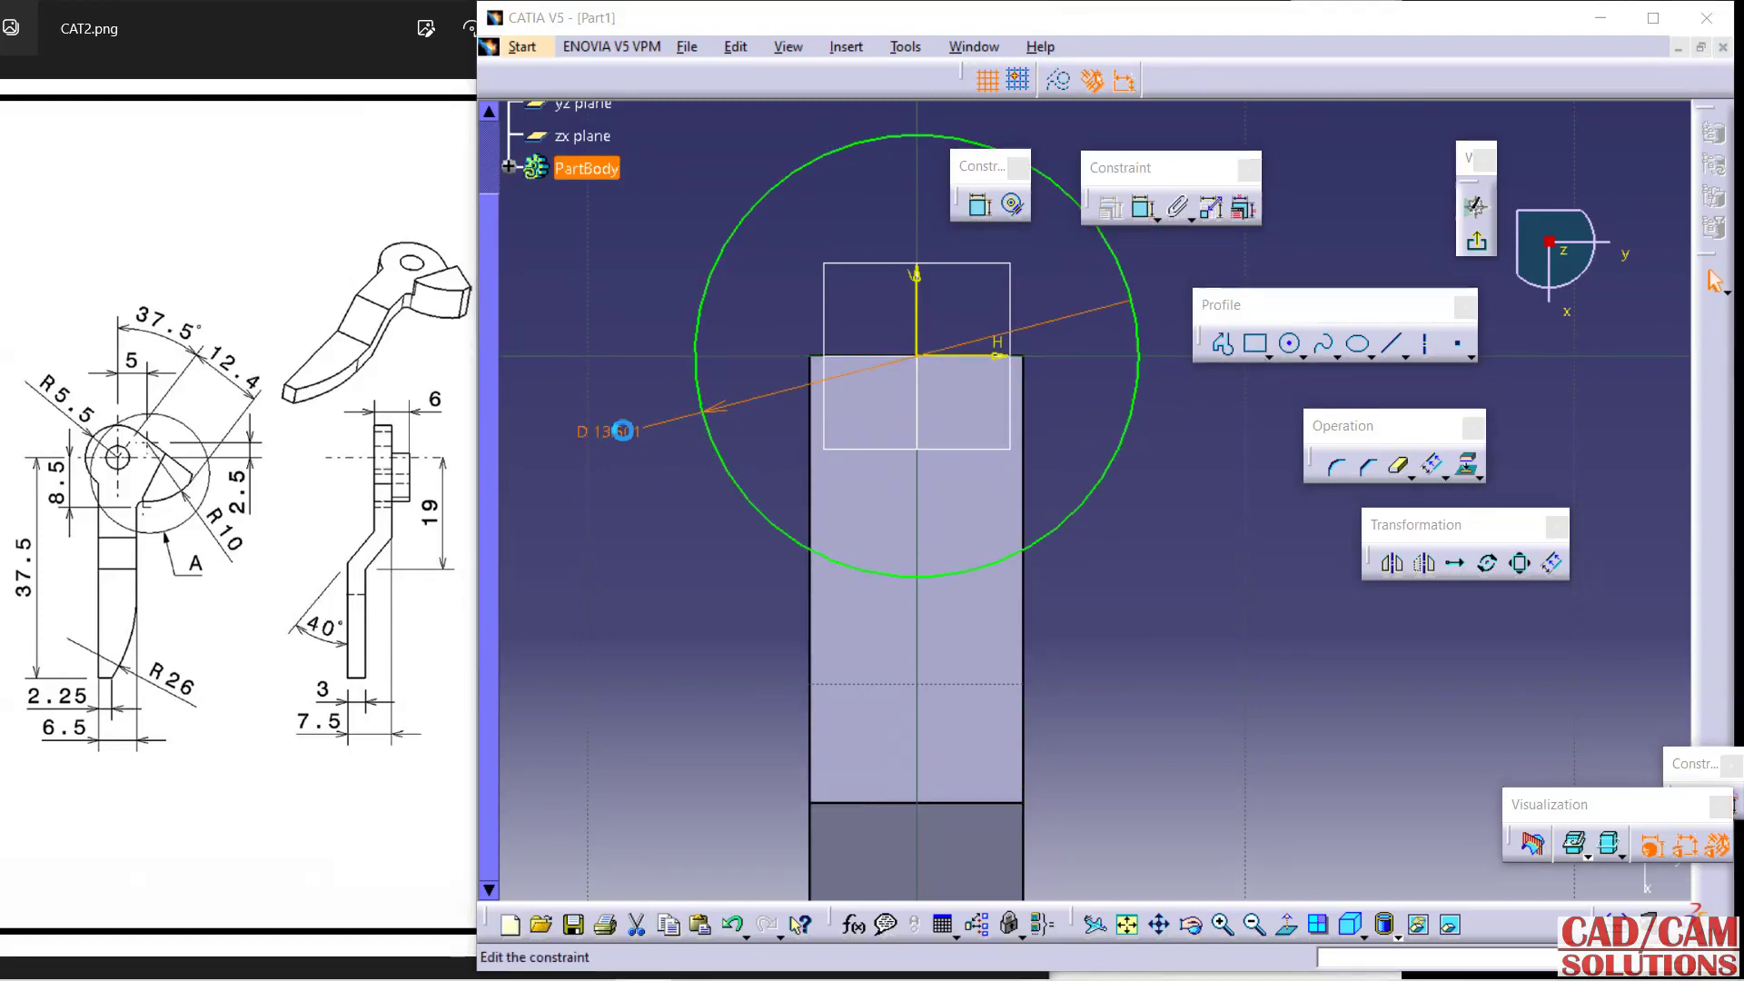
pyautogui.doubleClick(616, 430)
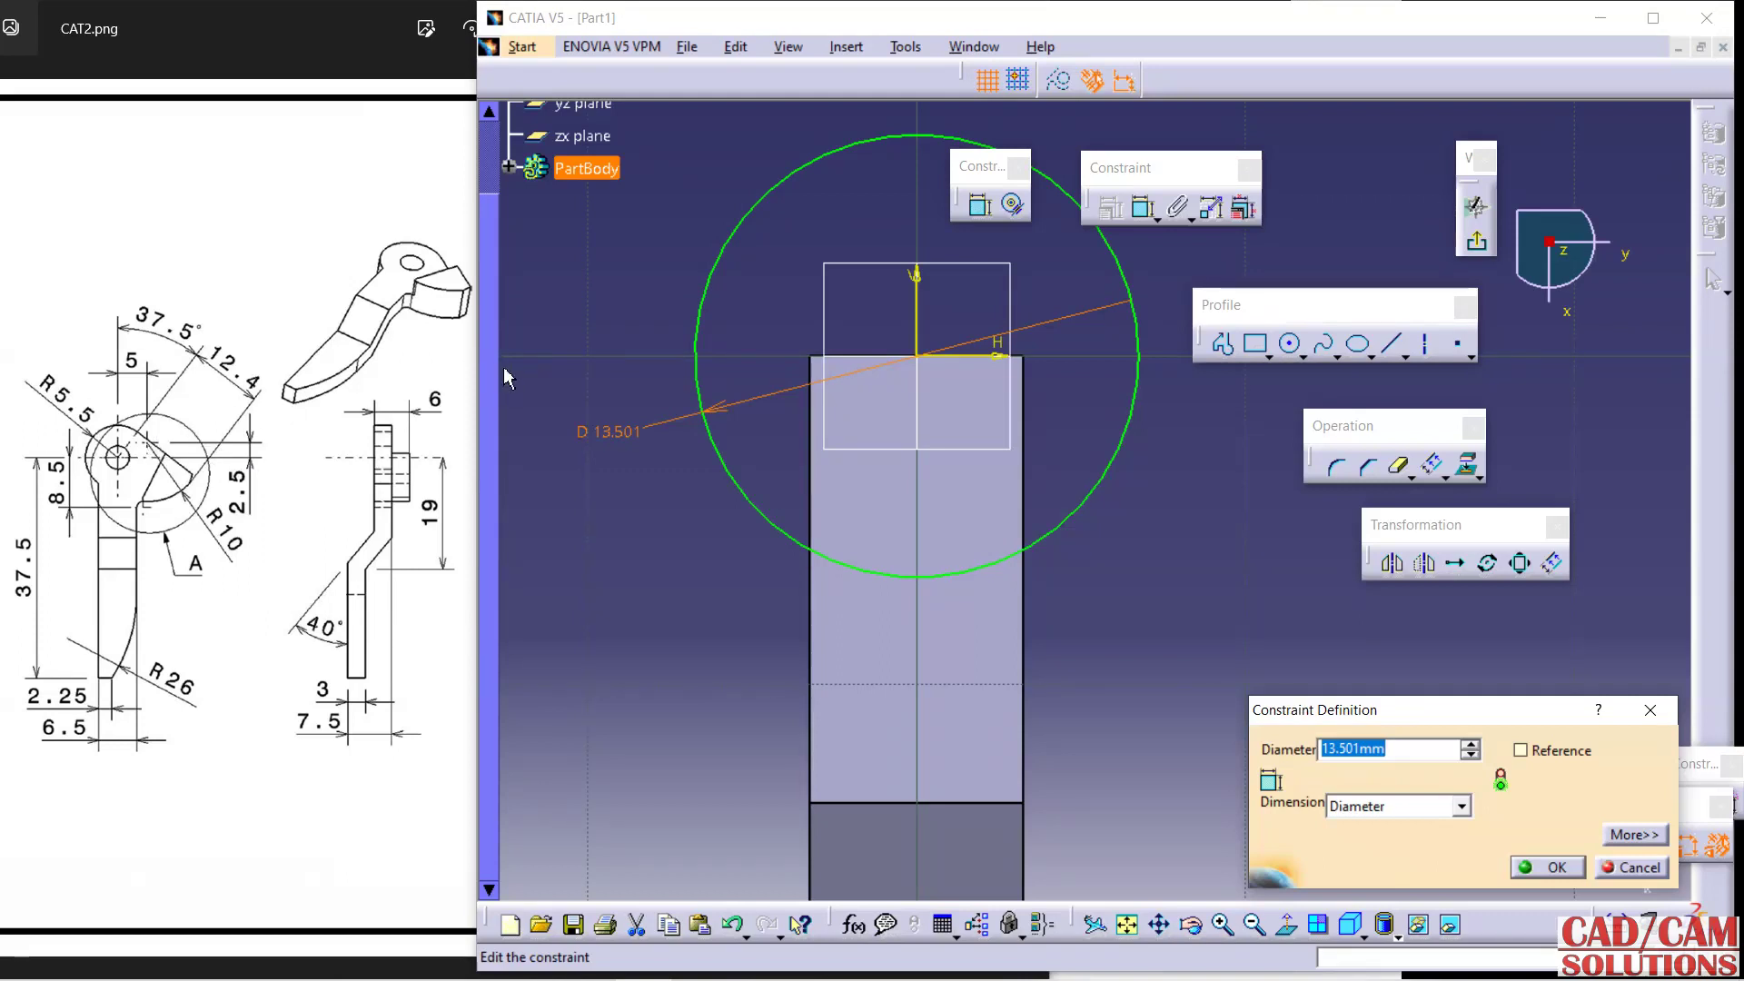
pyautogui.write('11')
pyautogui.press('Return')
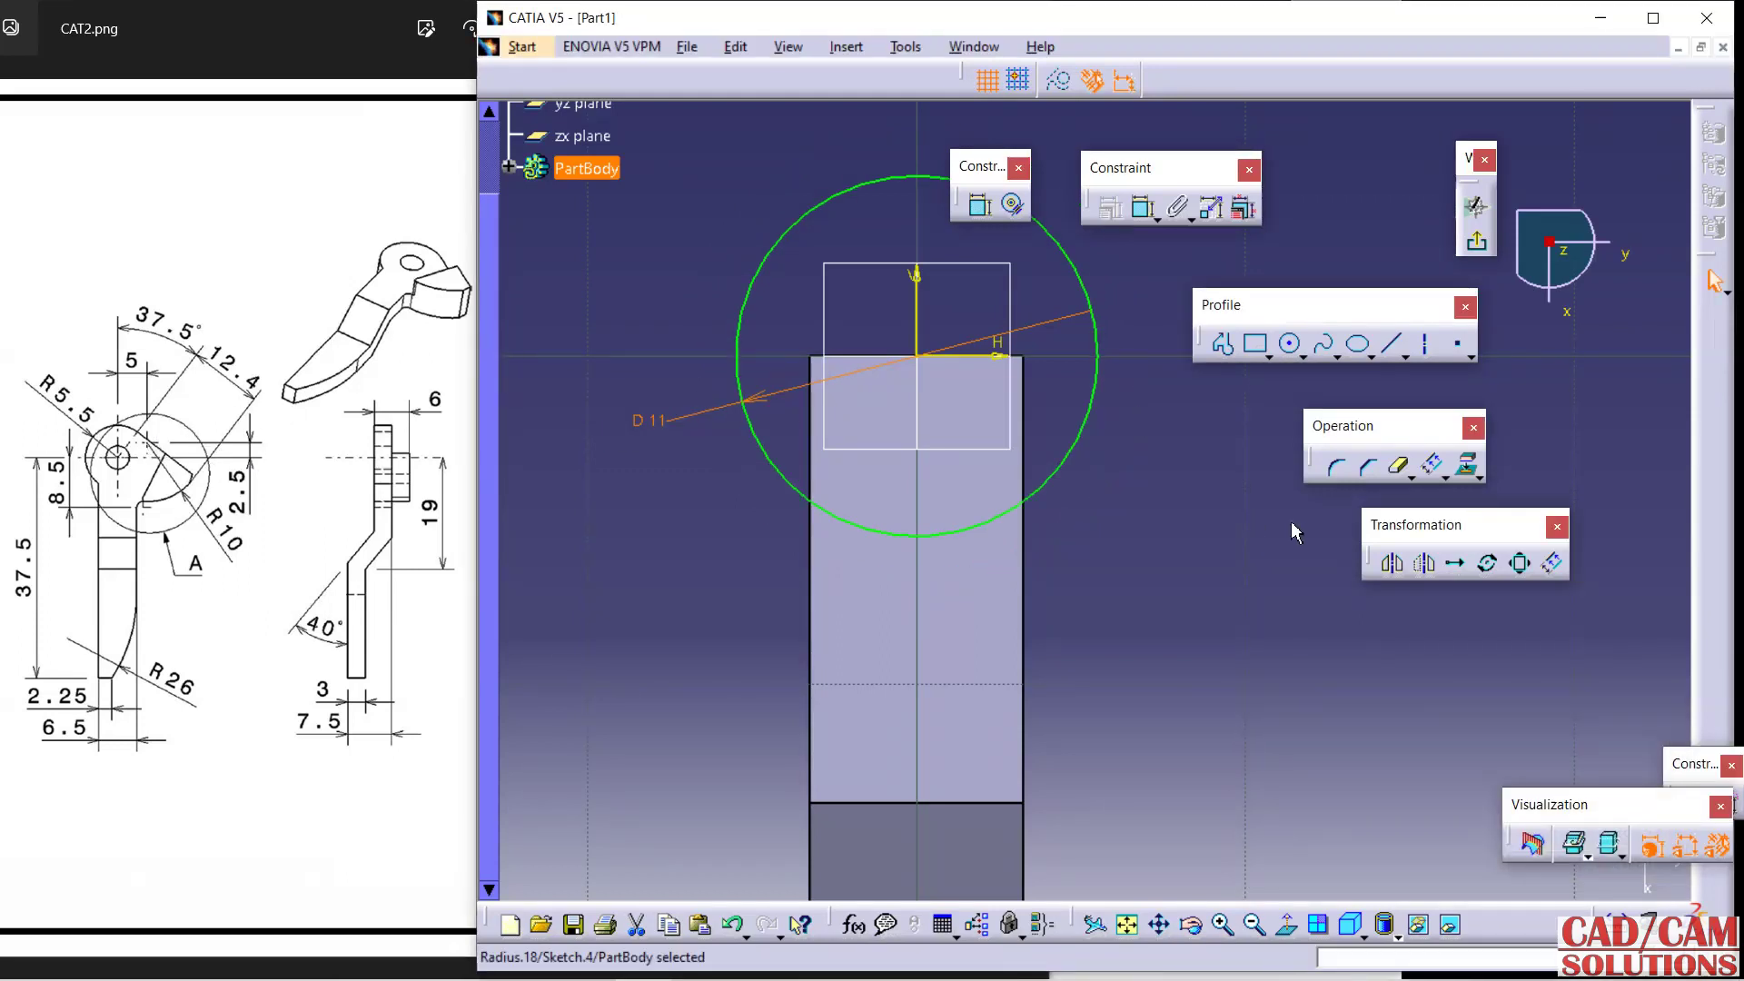
pyautogui.click(1208, 516)
# Draw a slanted line starting on the small circle.
pyautogui.click(1226, 354)
pyautogui.moveTo(1170, 434); pyautogui.dragTo(1085, 441, button='middle')
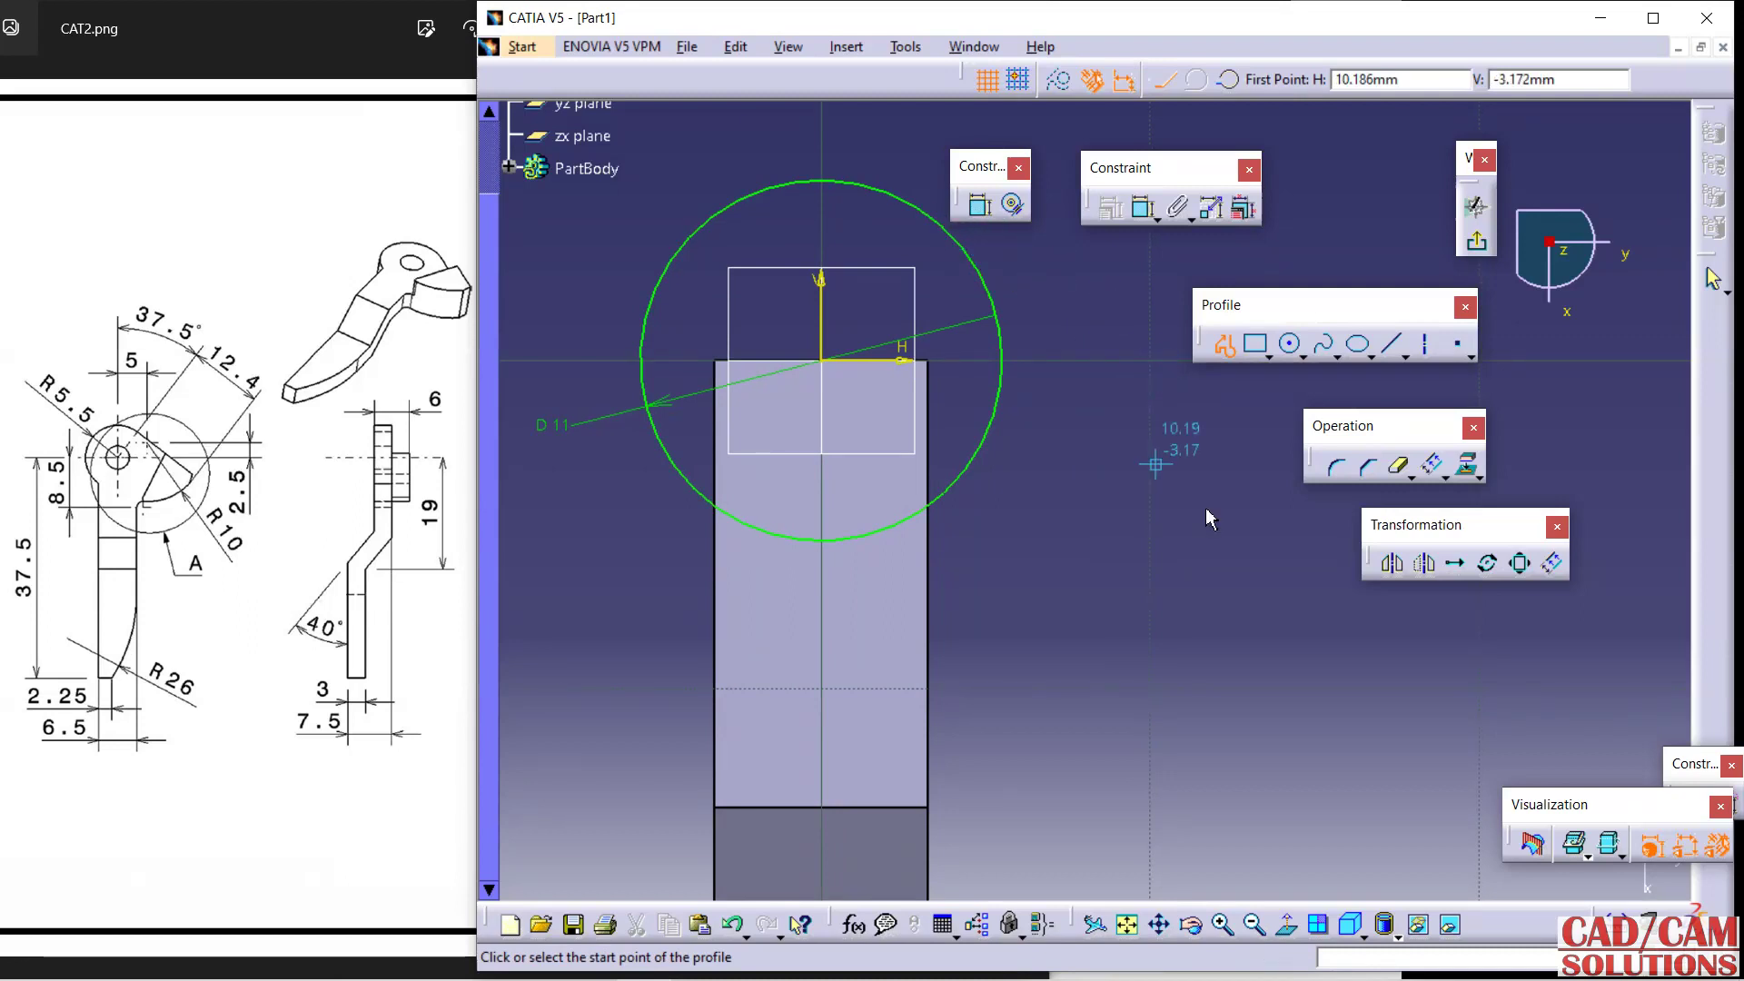
pyautogui.moveTo(1106, 390); pyautogui.dragTo(1027, 394, button='middle')
pyautogui.click(859, 212)
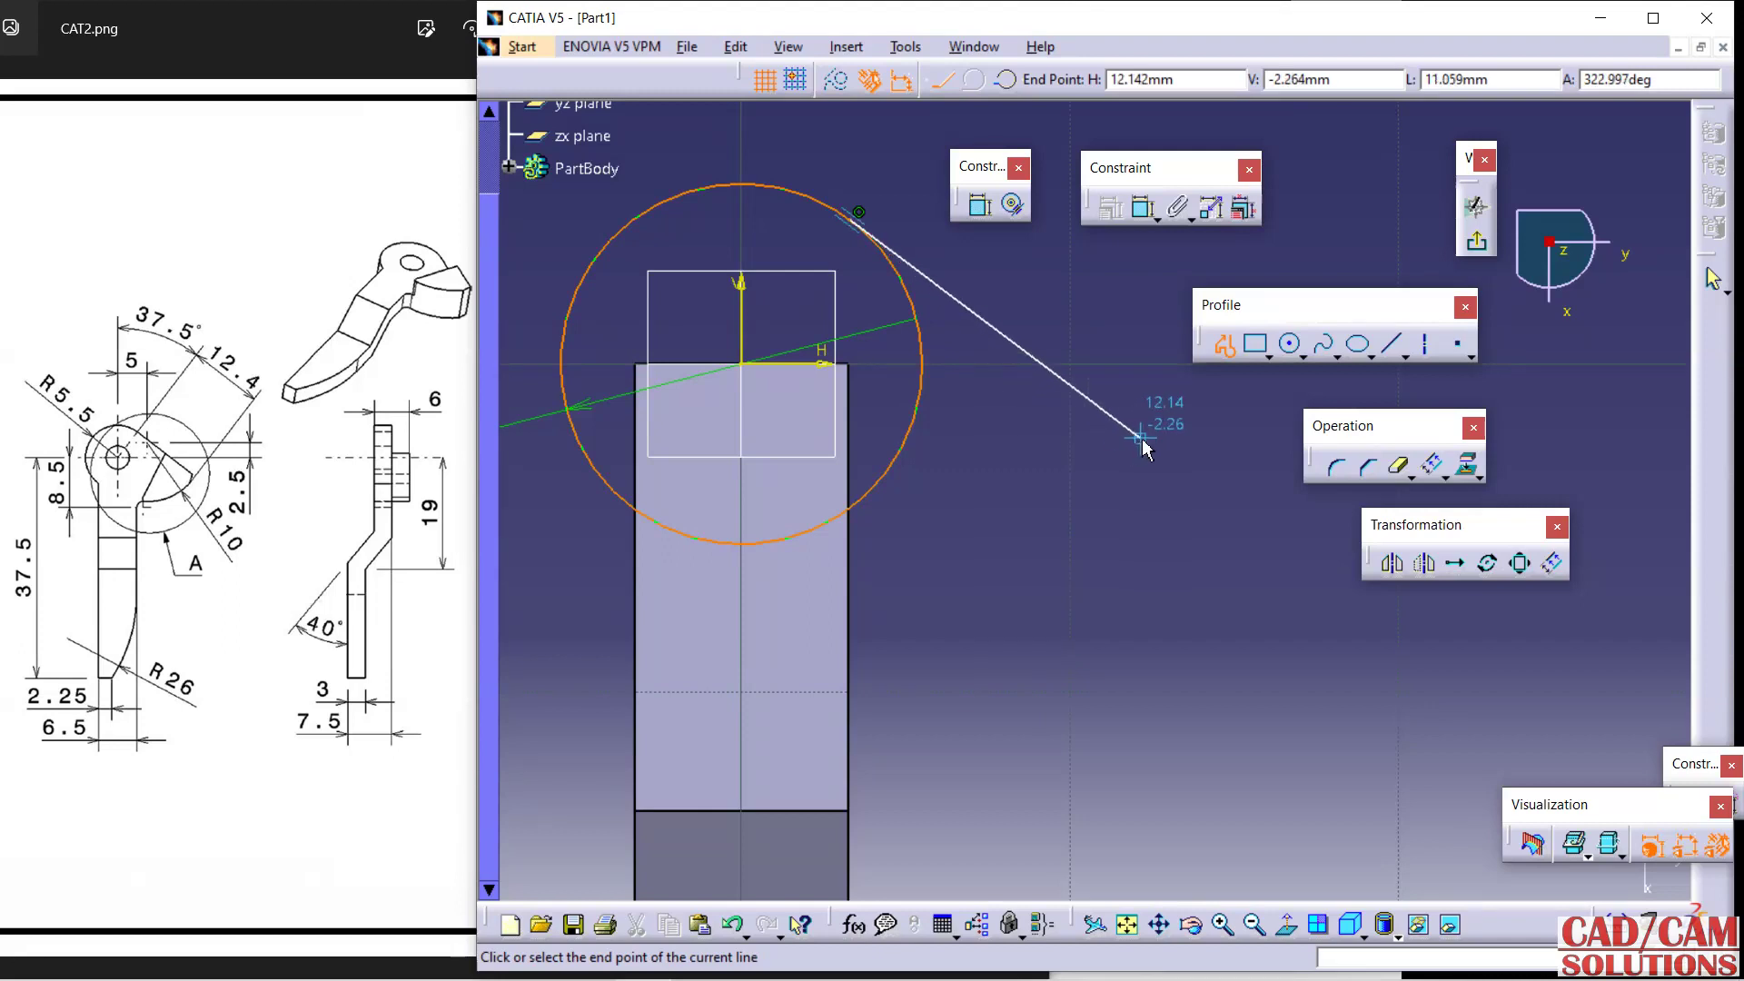
pyautogui.doubleClick(1185, 473)
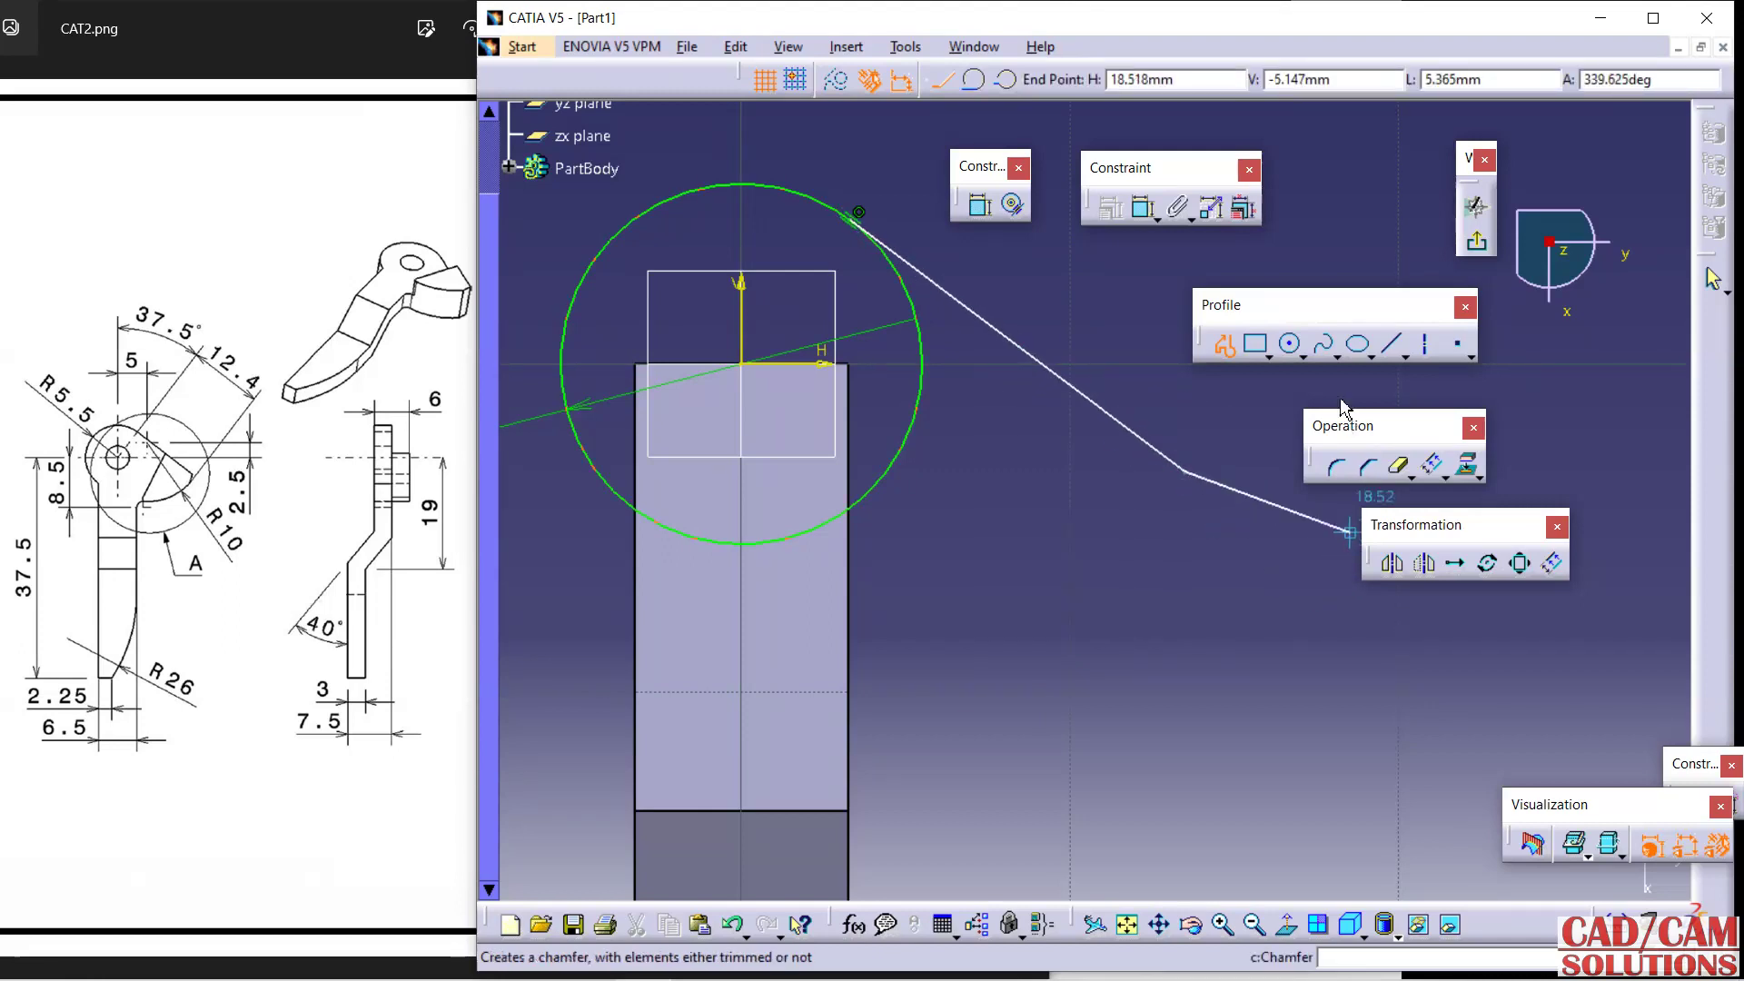
# Draw a concentric circle through the line's end and add its diameter dimension.
pyautogui.click(1290, 343)
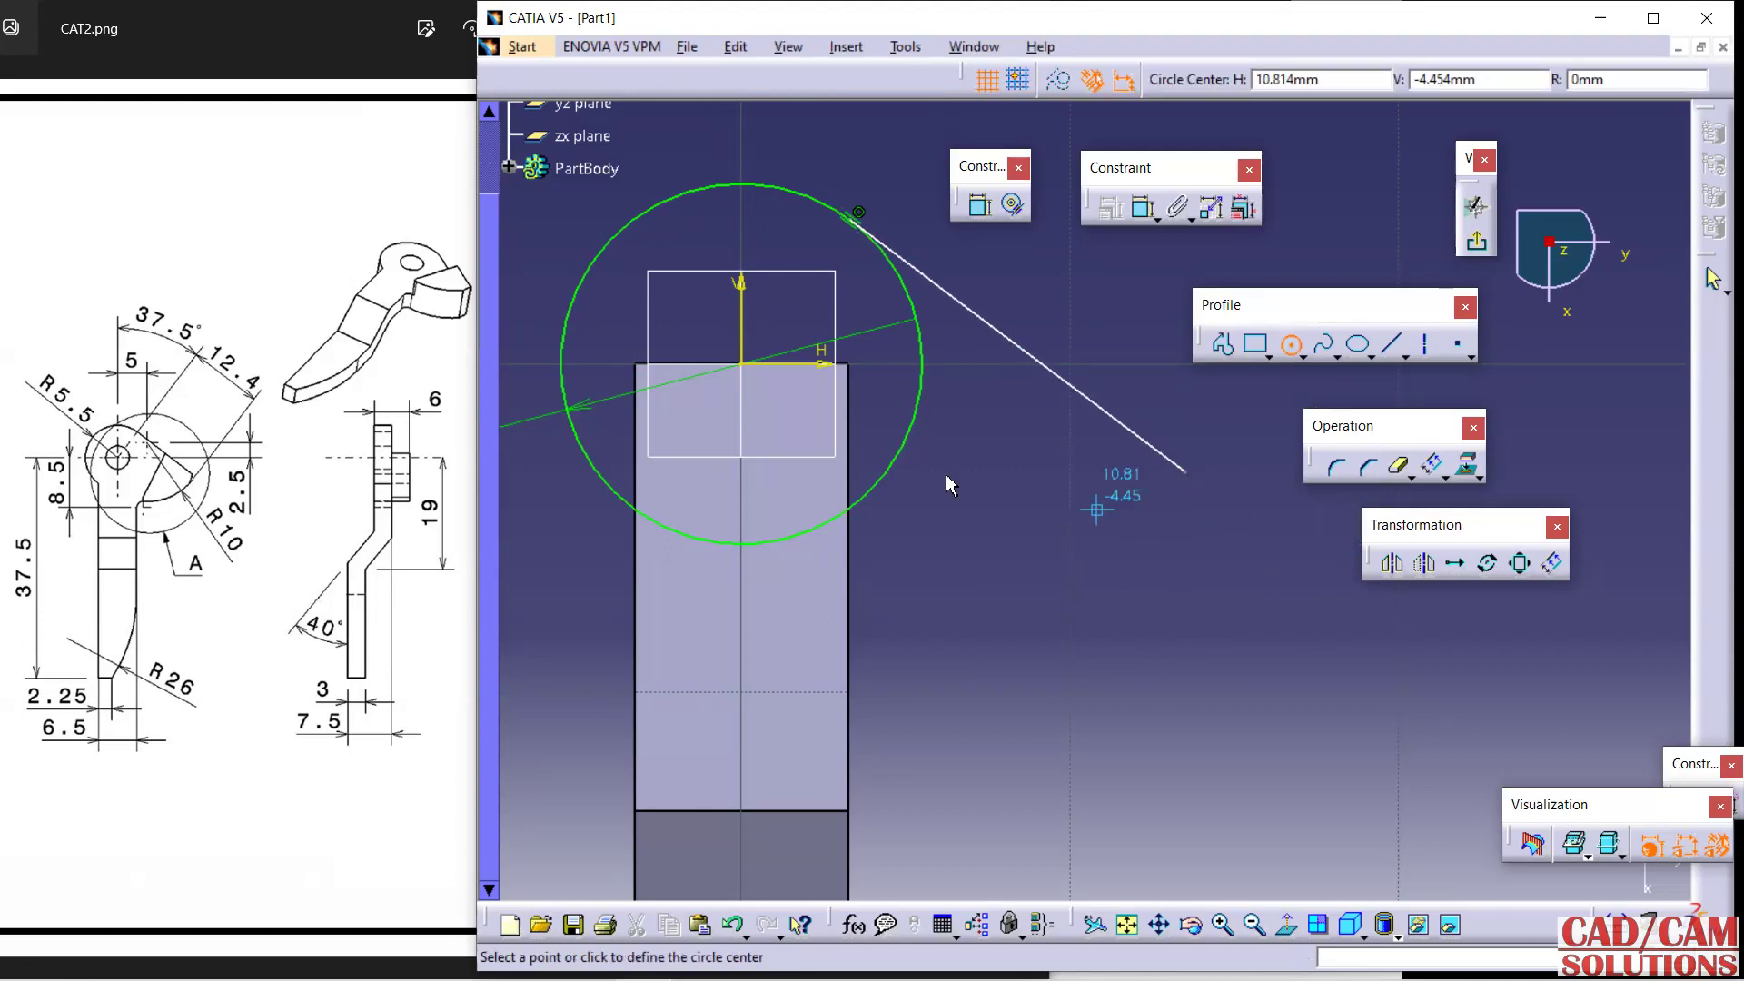
pyautogui.click(762, 363)
pyautogui.click(1185, 471)
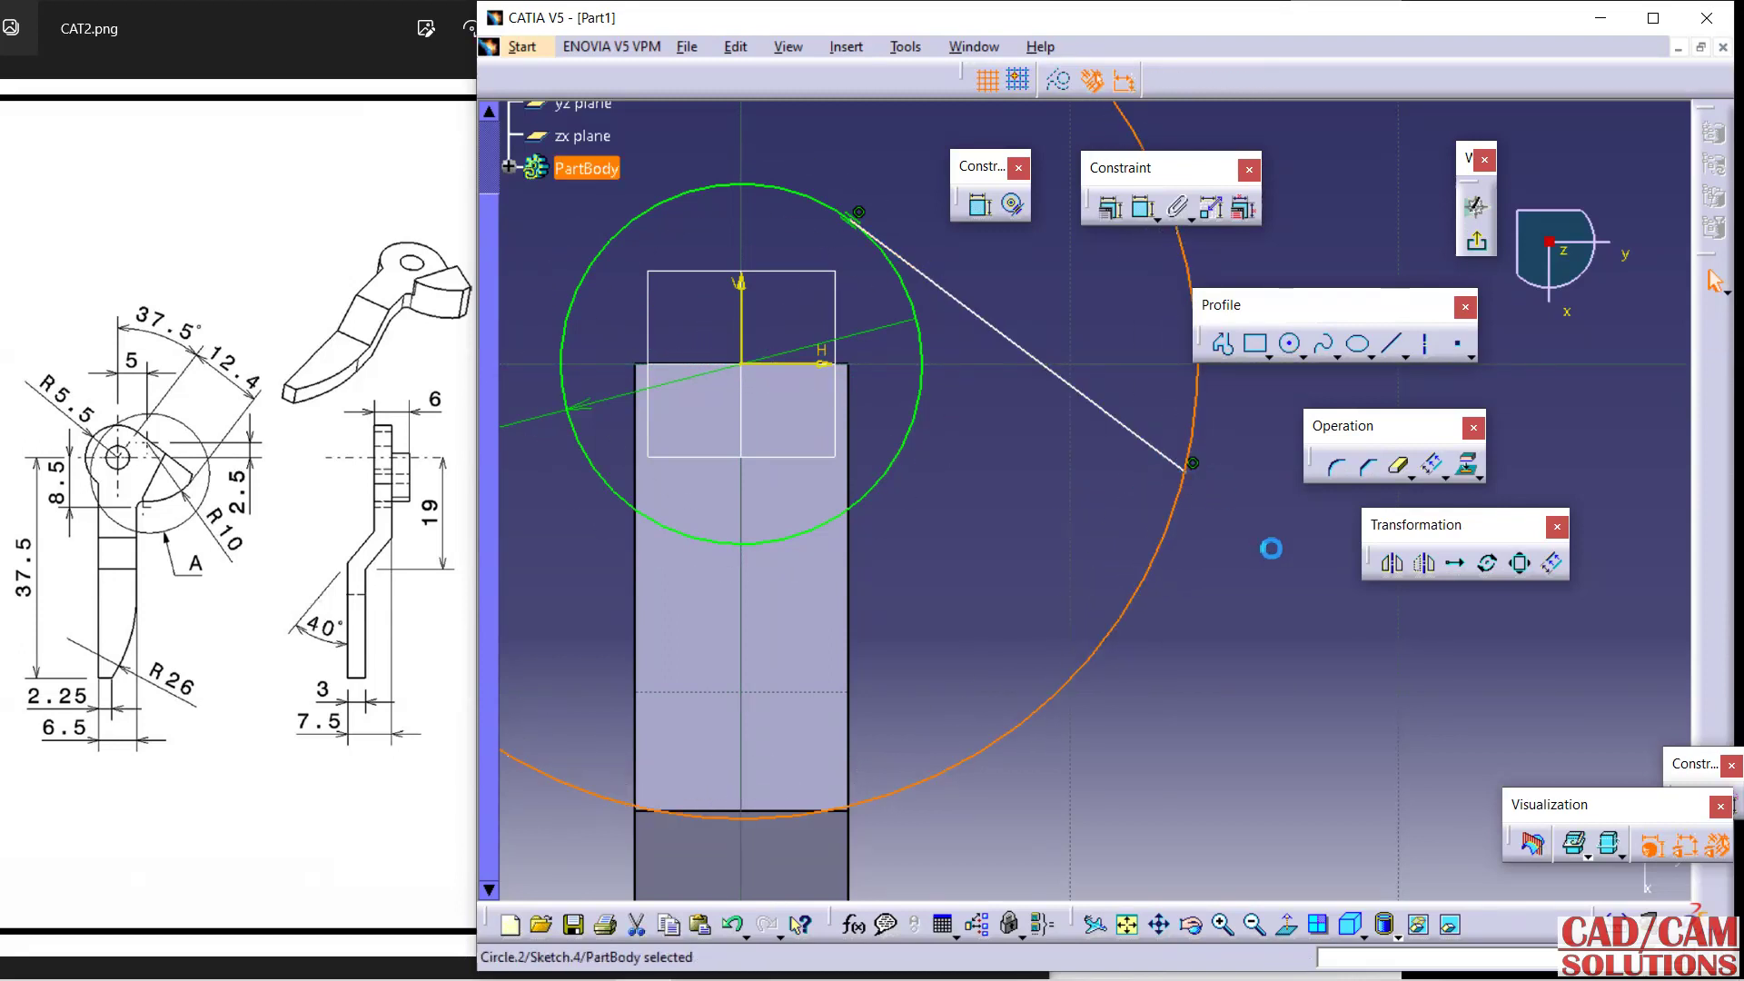
pyautogui.click(1139, 208)
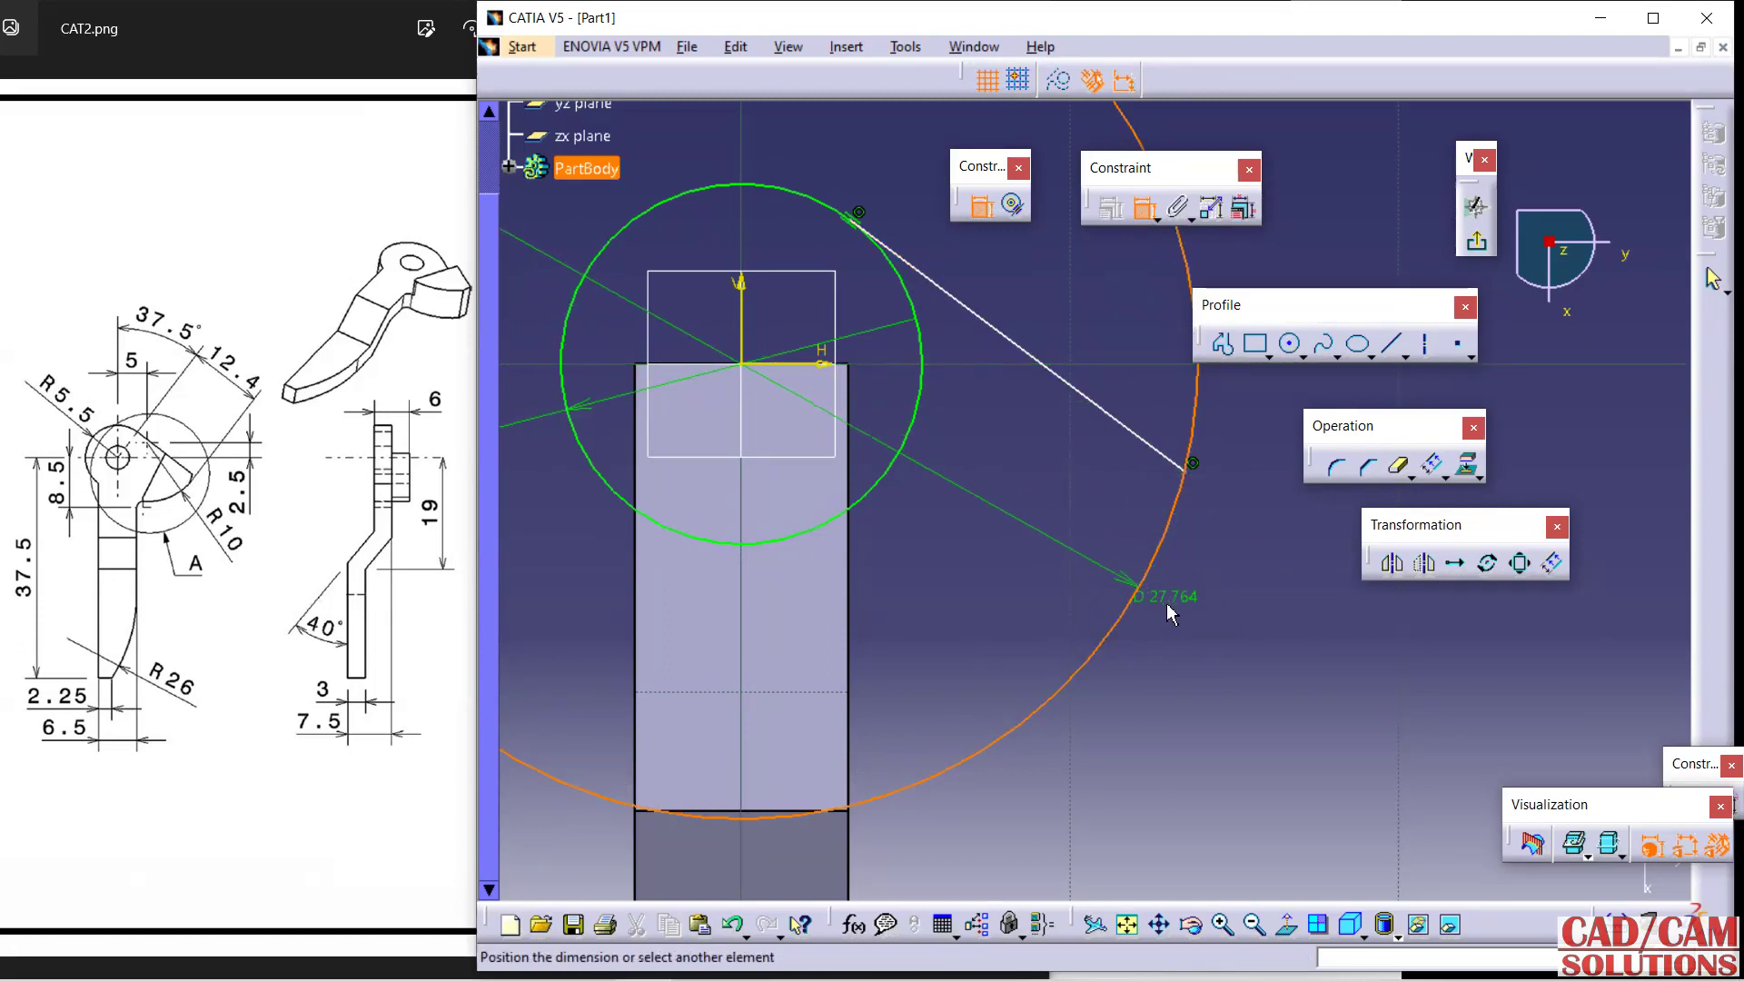
pyautogui.click(1200, 674)
pyautogui.doubleClick(1200, 674)
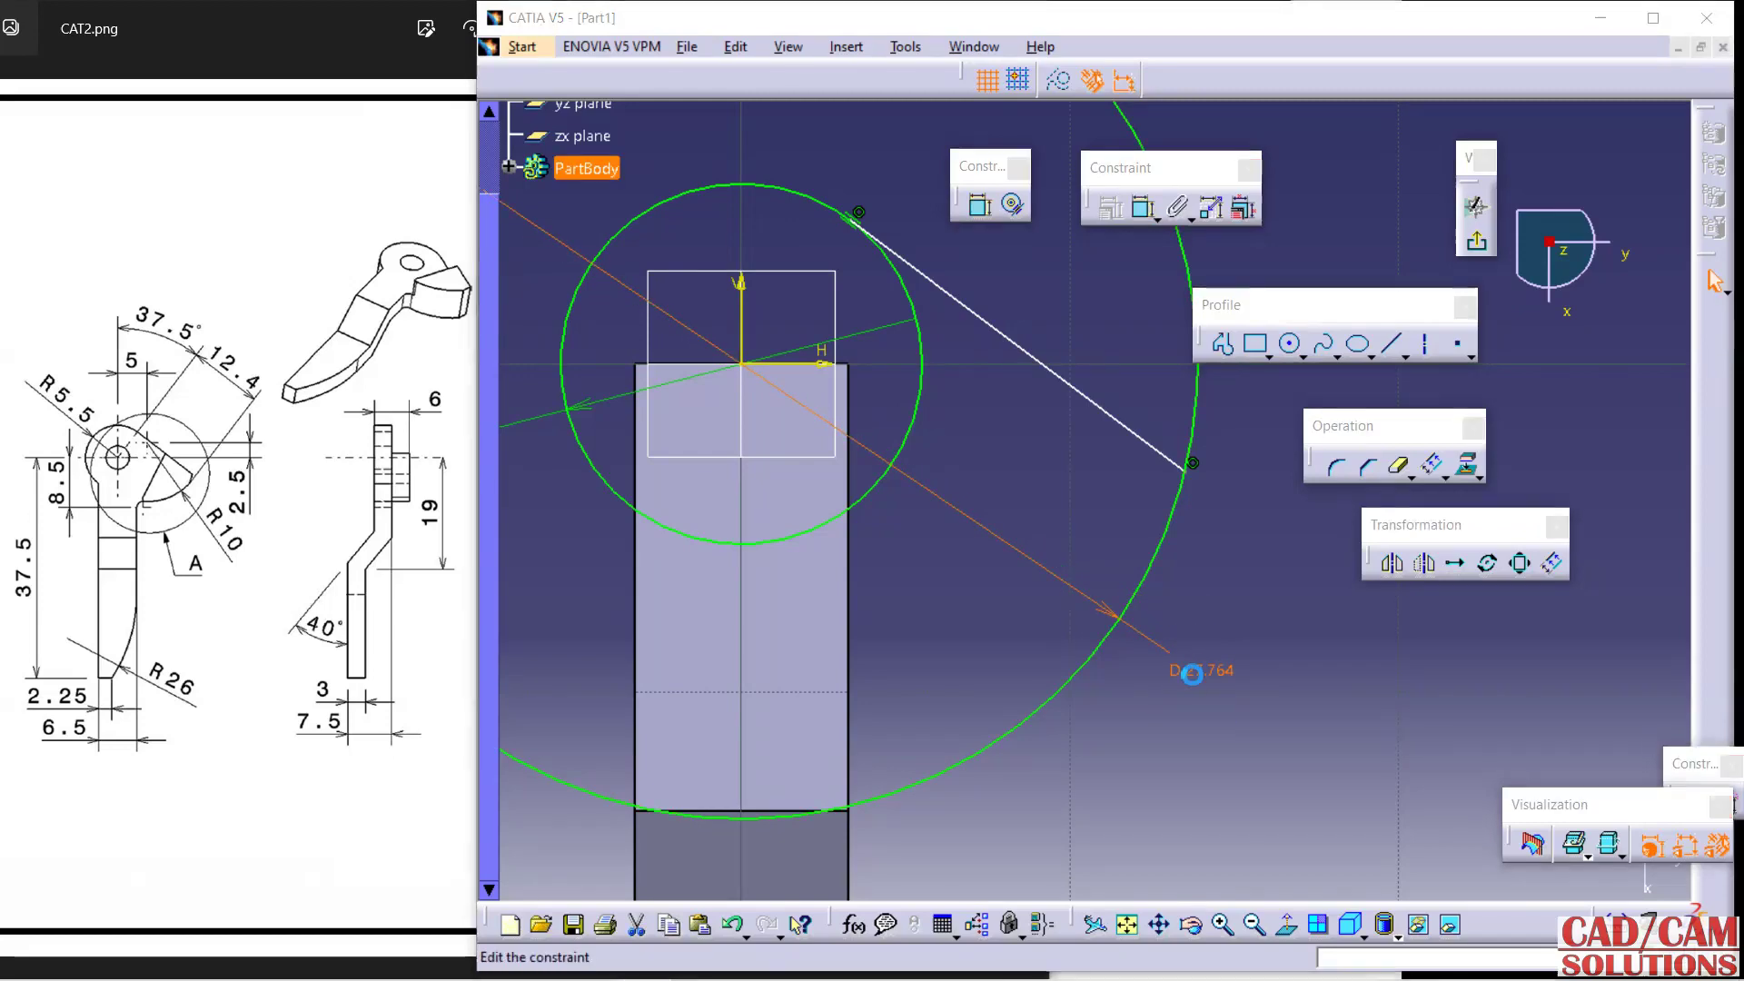
# Check detail view A on the reference drawing and set the large circle diameter to 26 mm.
pyautogui.click(301, 472)
pyautogui.moveTo(301, 477); pyautogui.dragTo(636, 491)
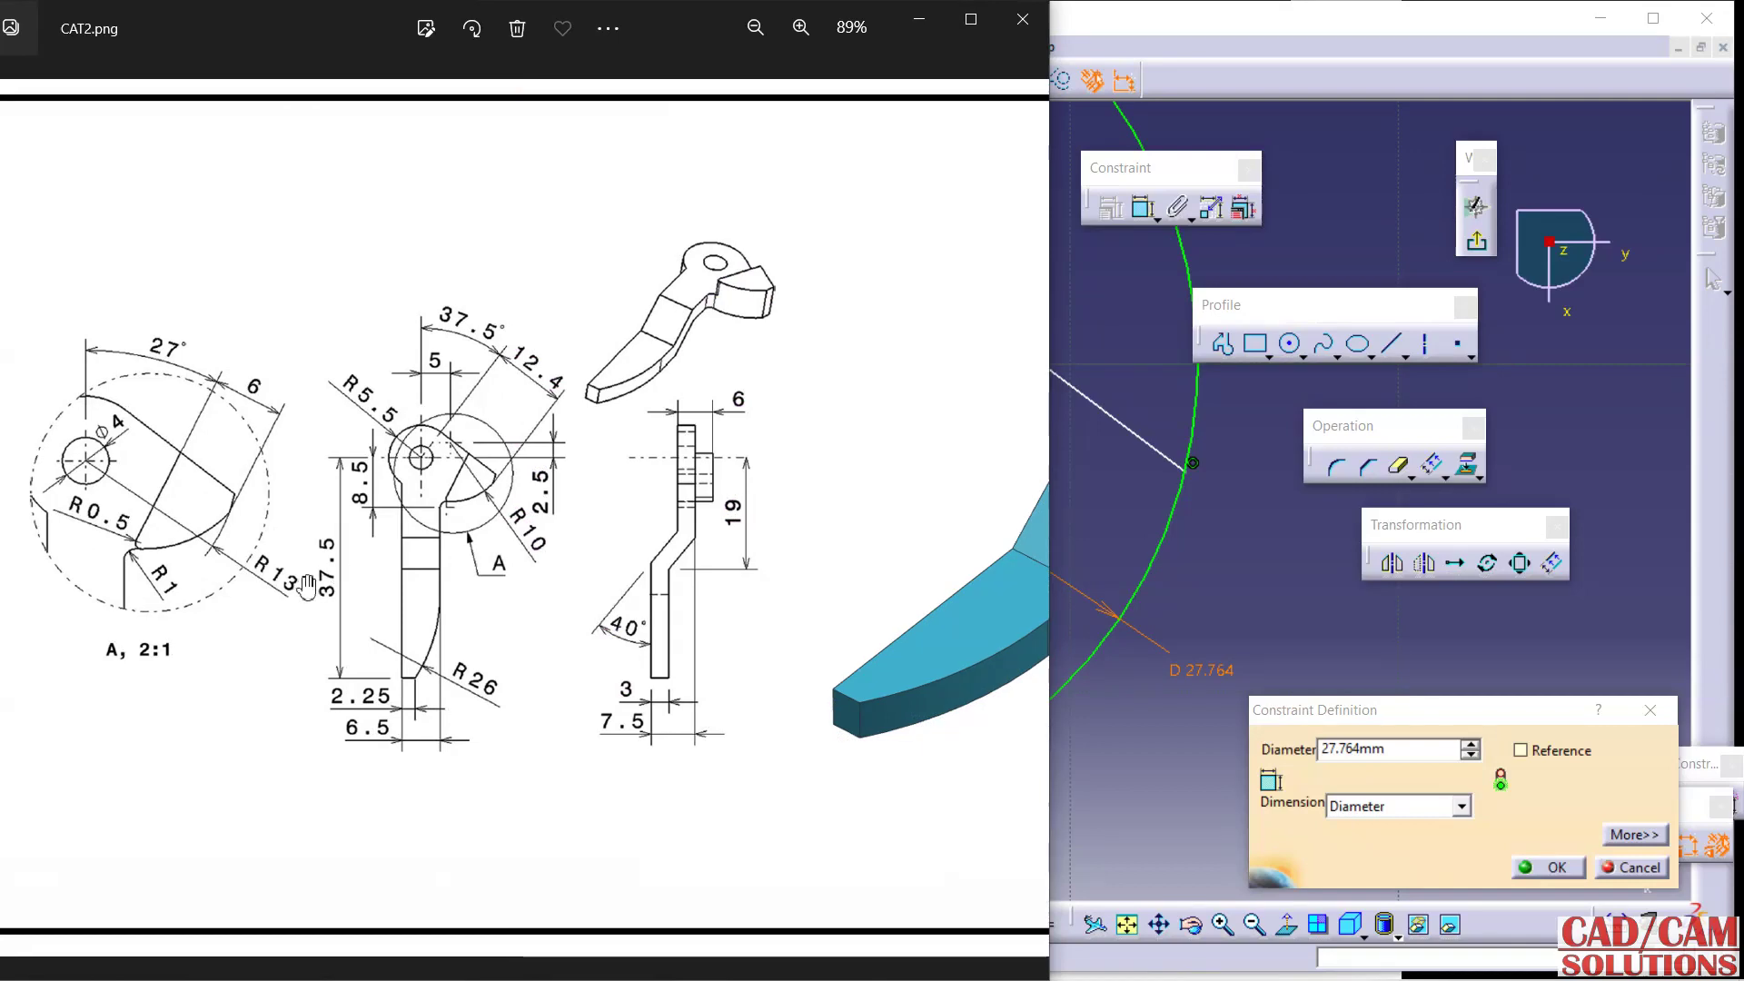
pyautogui.click(1201, 33)
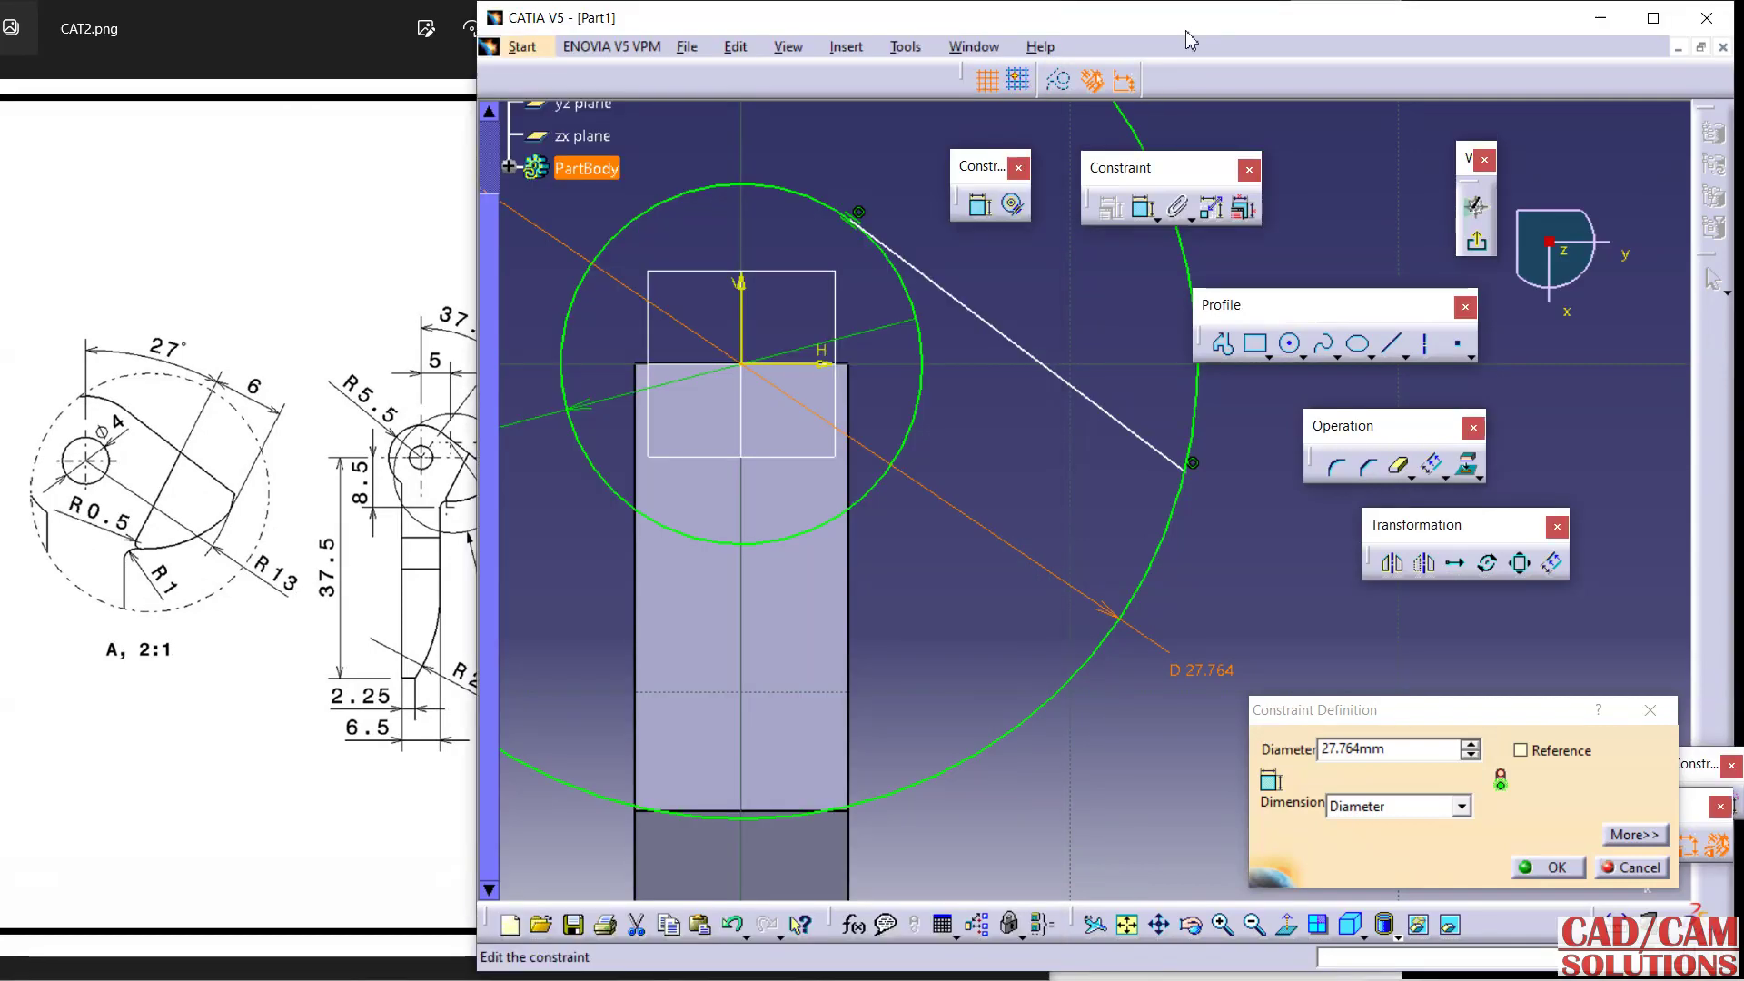
pyautogui.click(465, 372)
pyautogui.moveTo(465, 372); pyautogui.dragTo(436, 374)
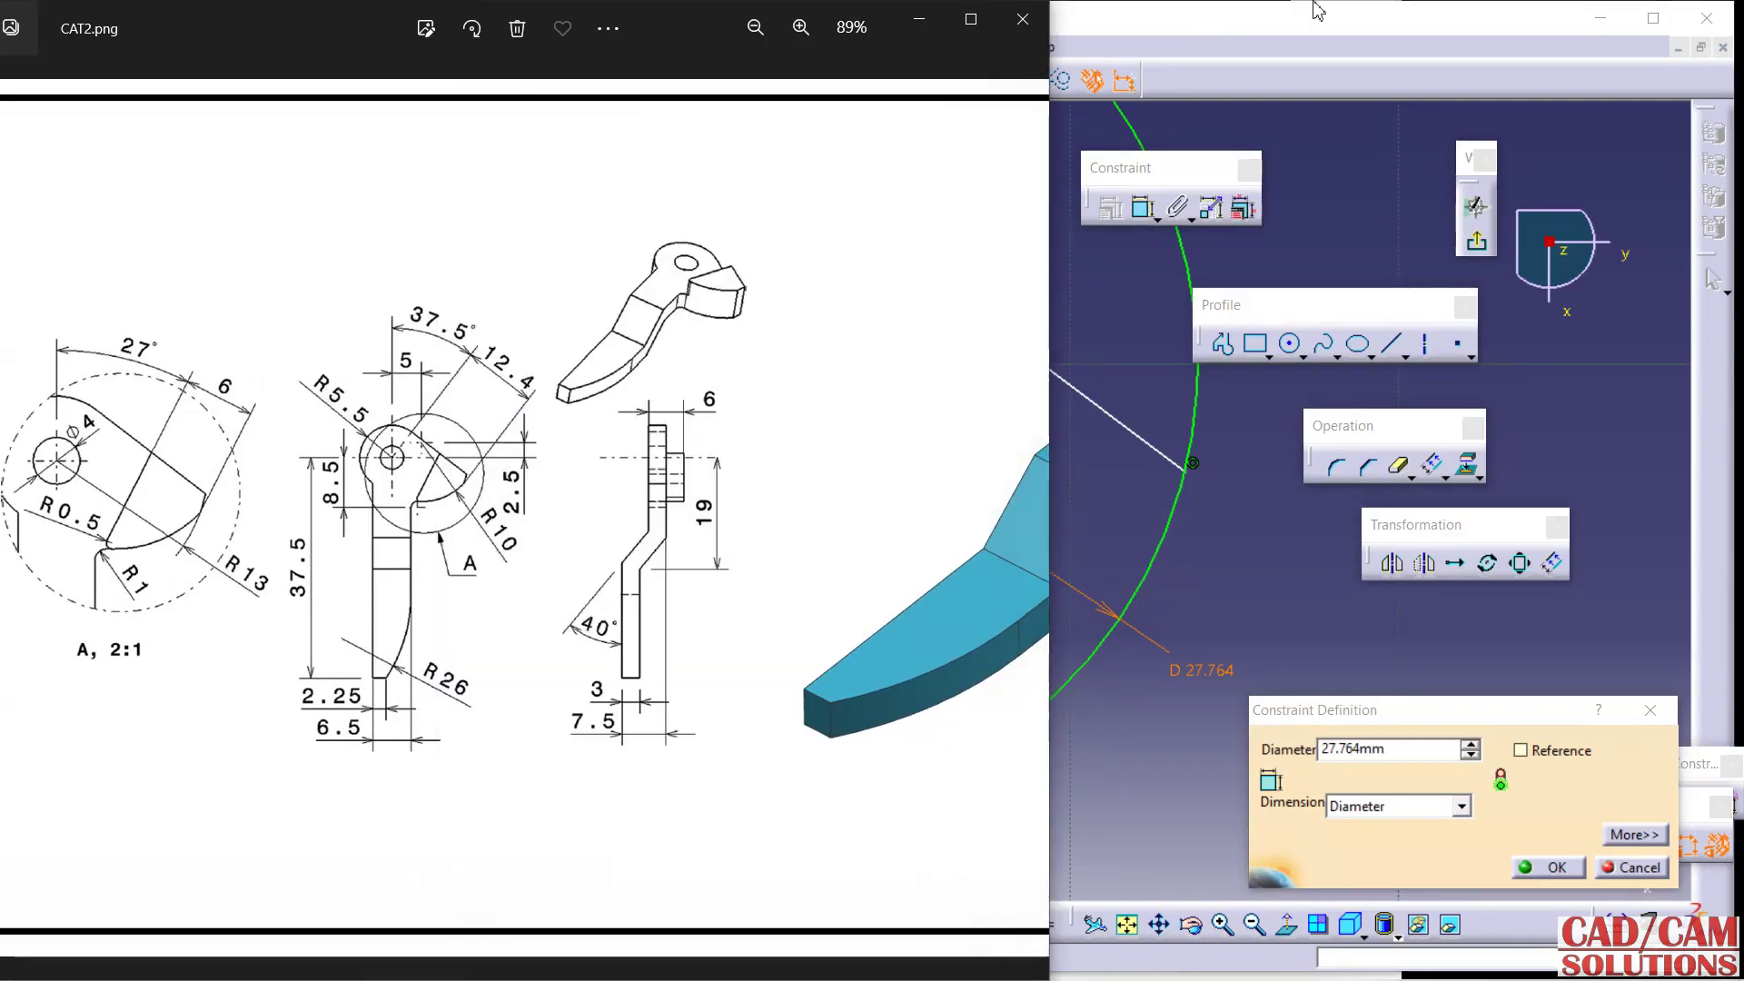
pyautogui.click(1296, 33)
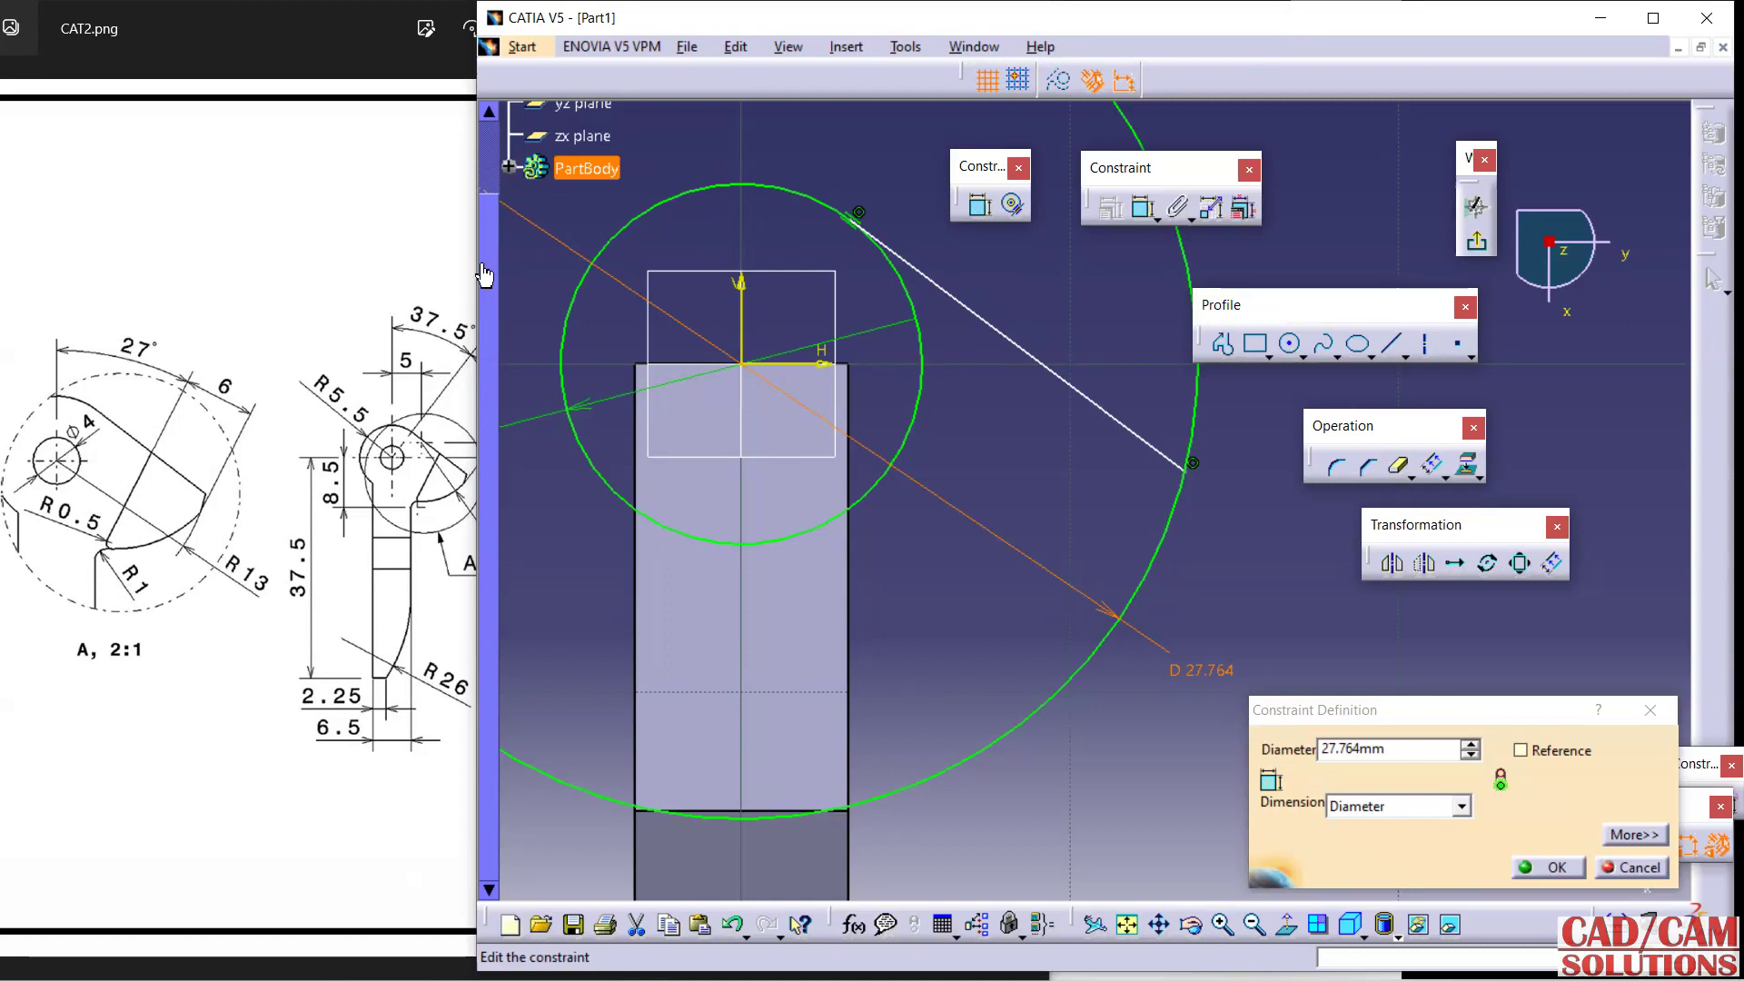
pyautogui.moveTo(481, 267); pyautogui.dragTo(557, 267)
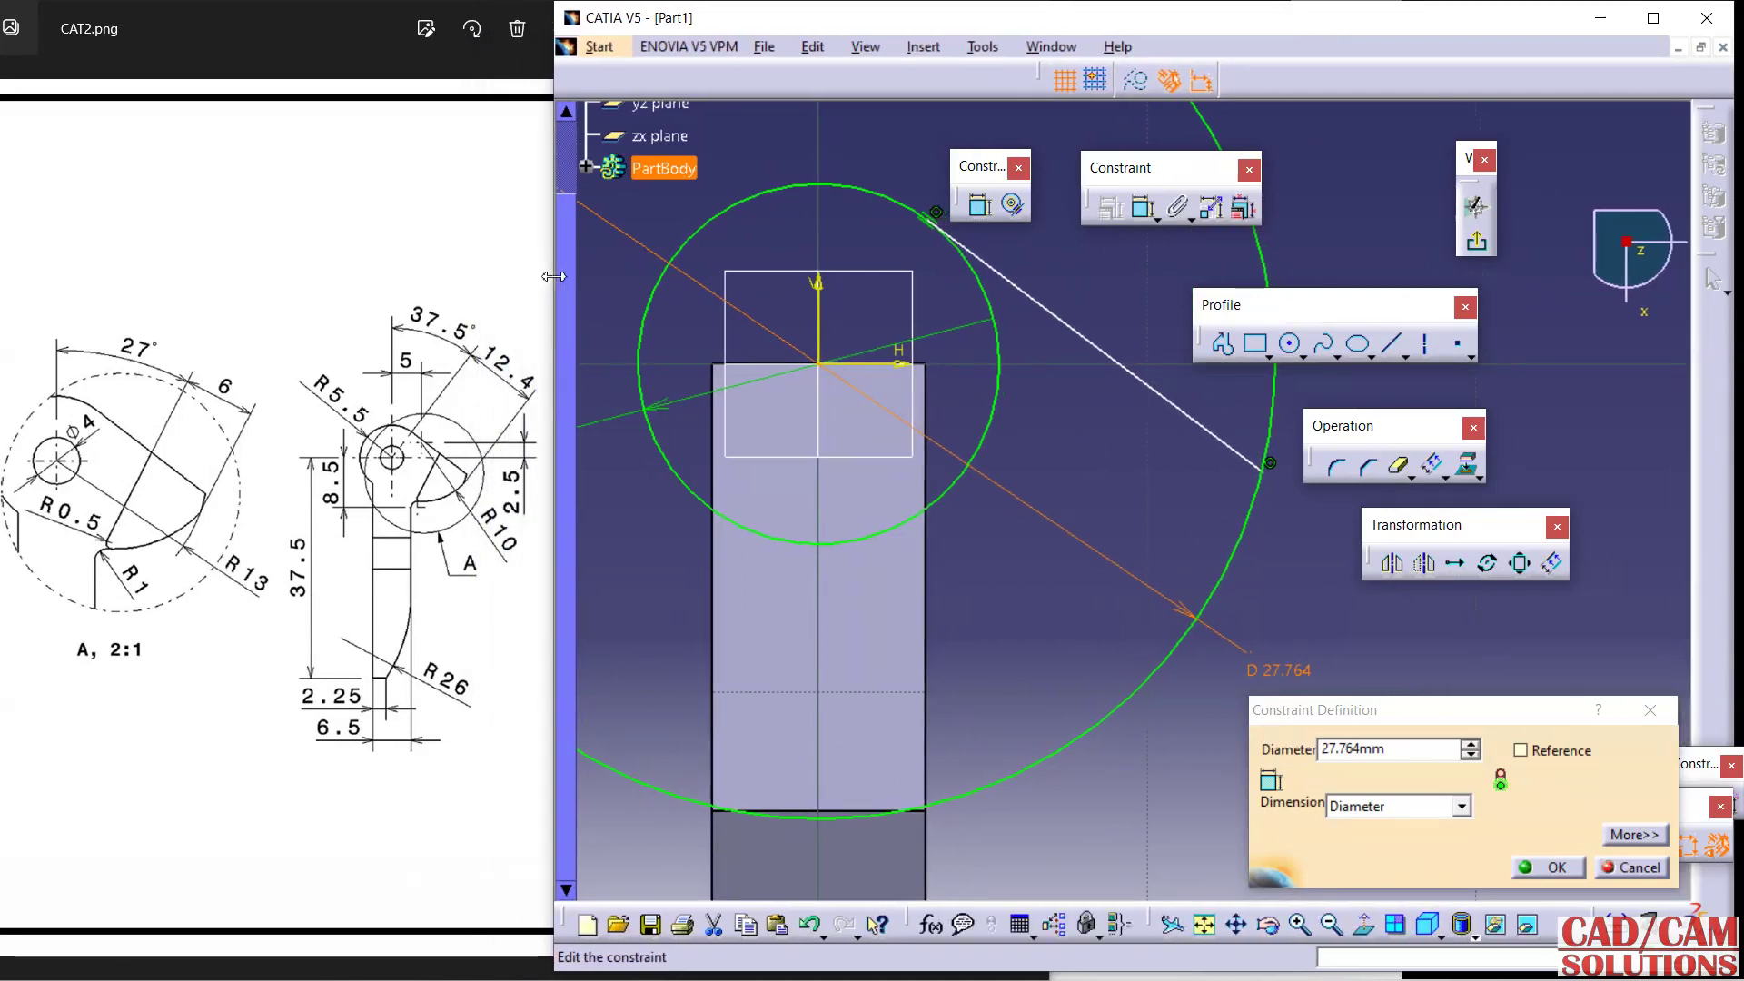
pyautogui.click(1398, 752)
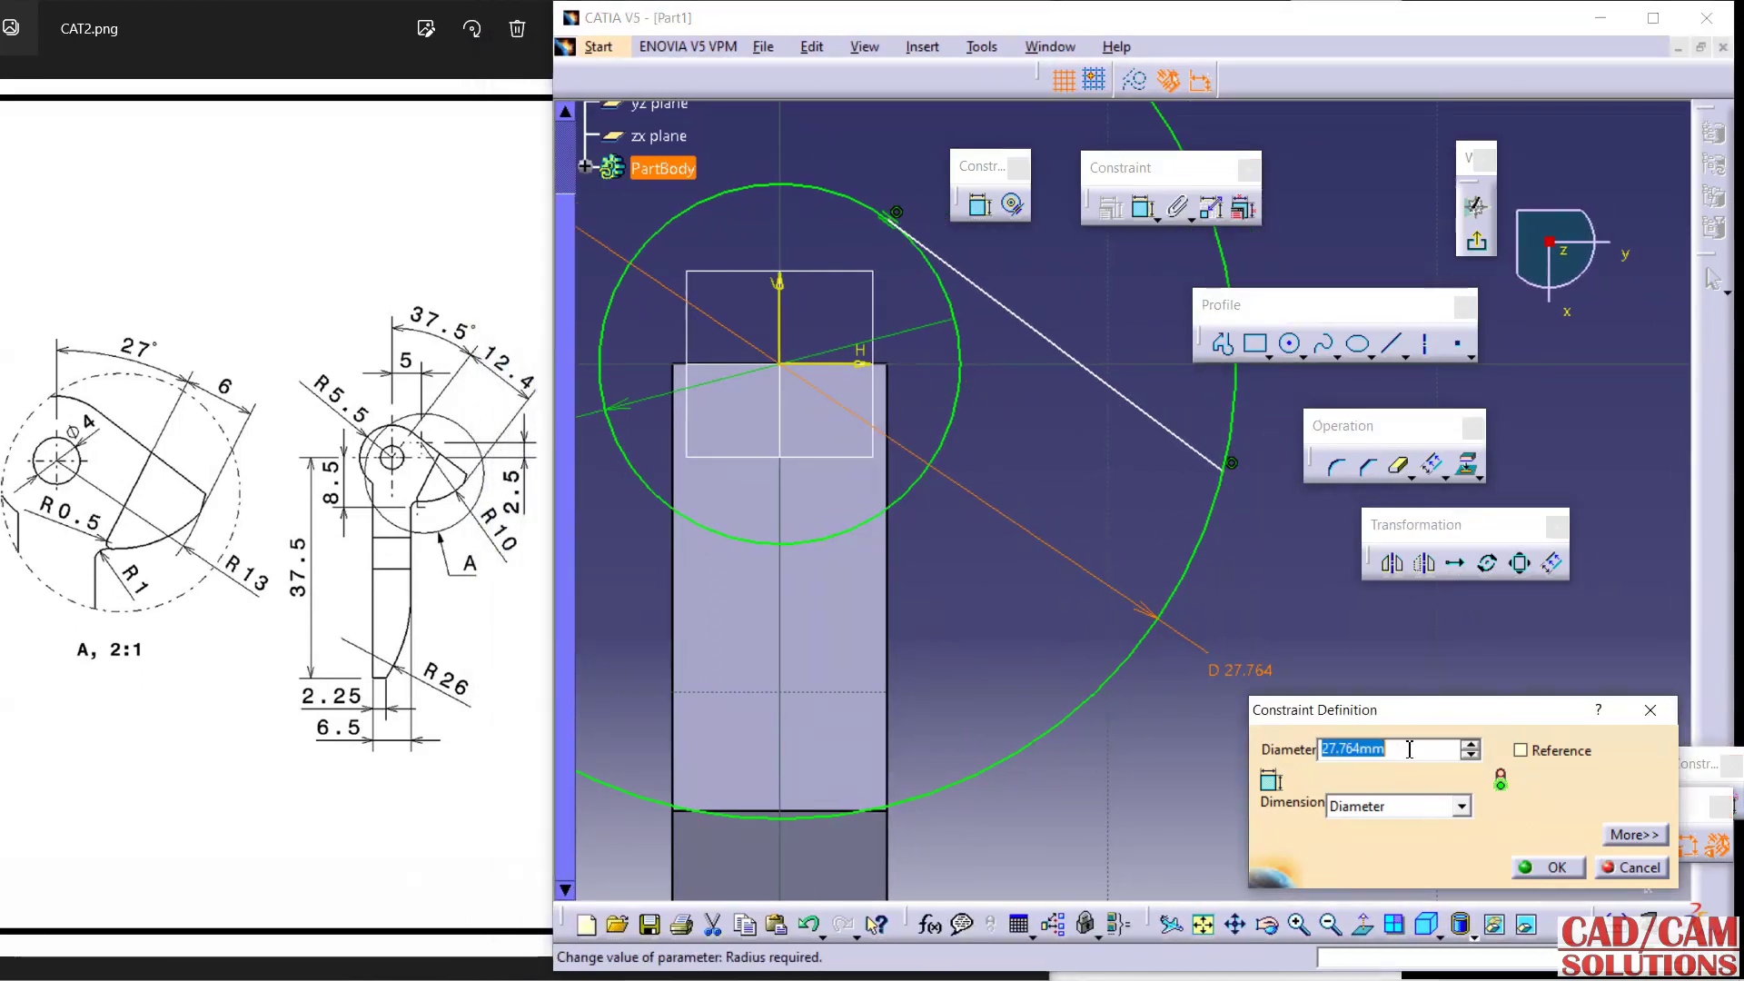
pyautogui.write('26')
pyautogui.press('Return')
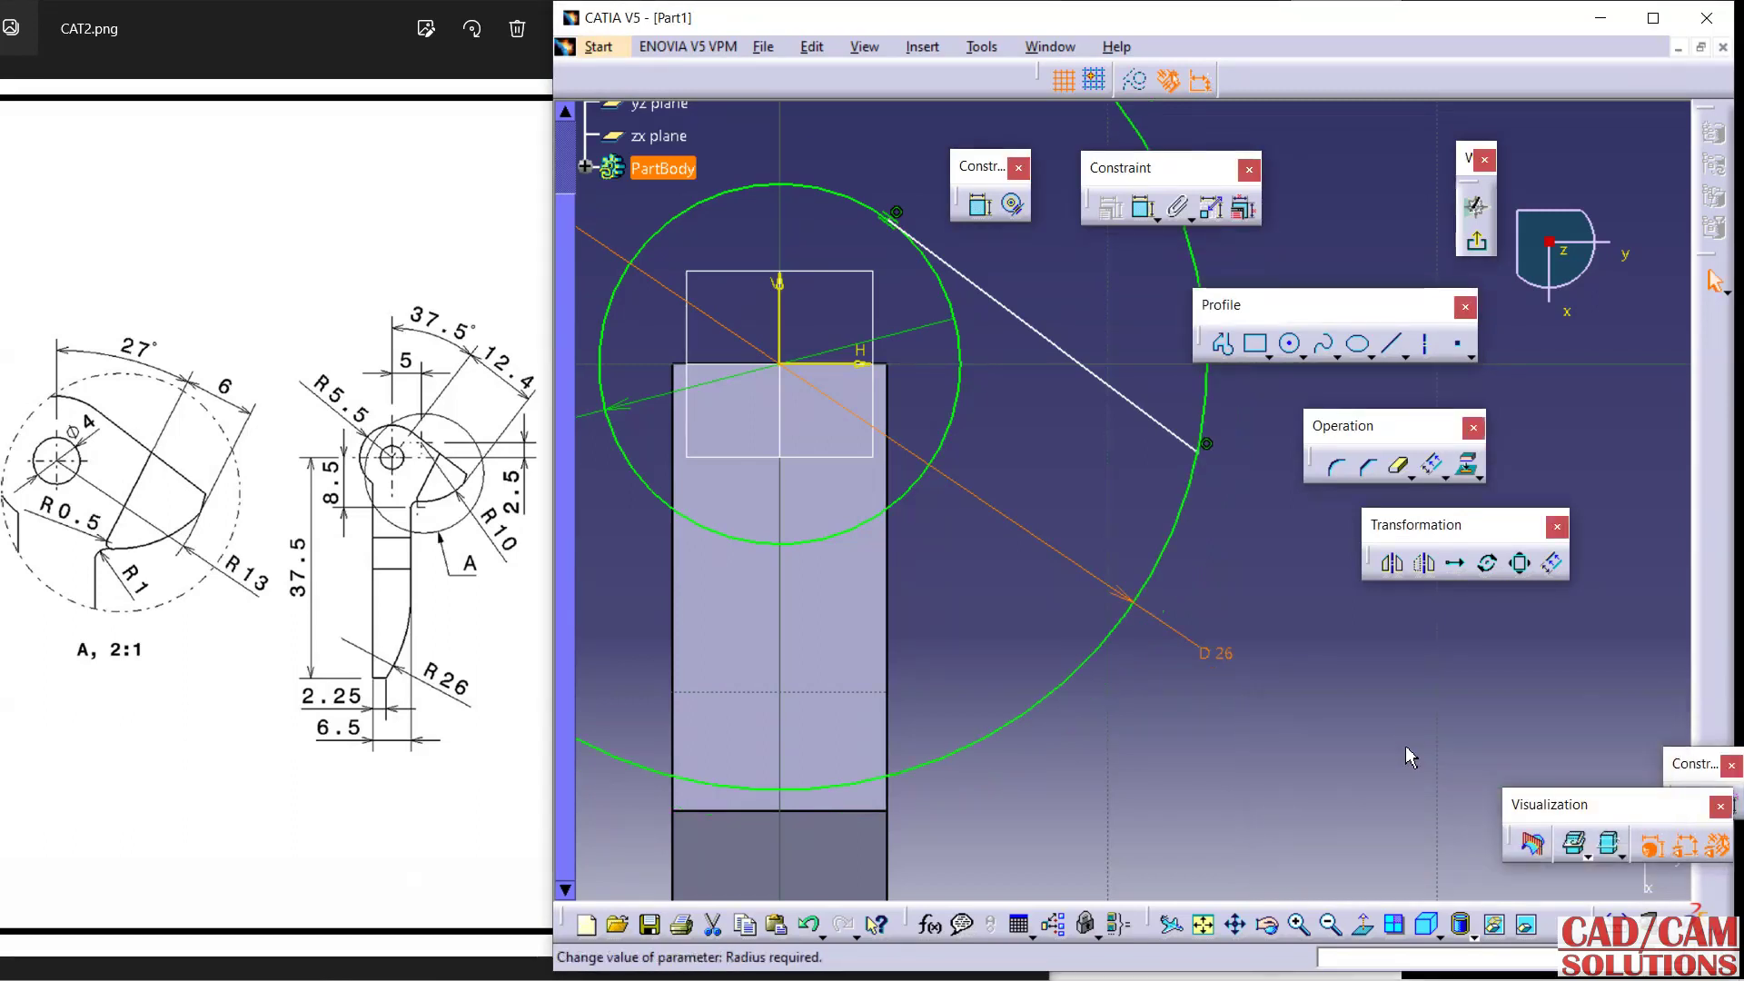
pyautogui.click(1402, 697)
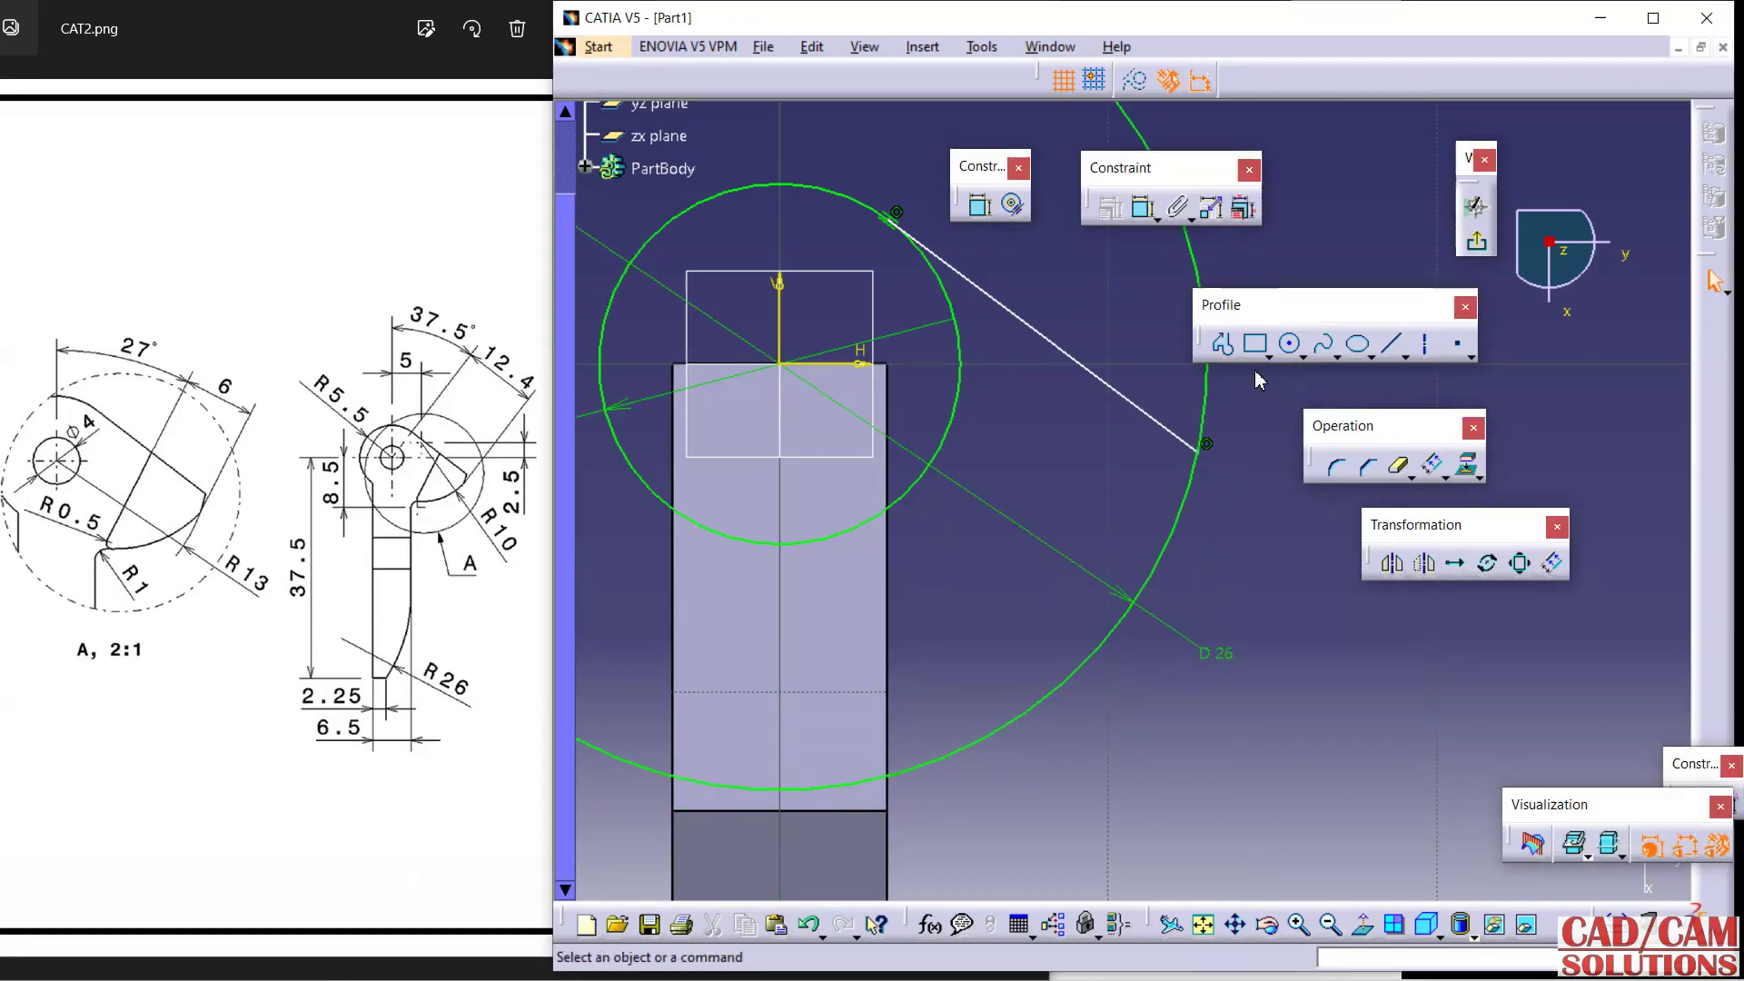
# Draw a three-point arc from the large circle to the bar's right side.
pyautogui.click(1302, 356)
pyautogui.click(1486, 381)
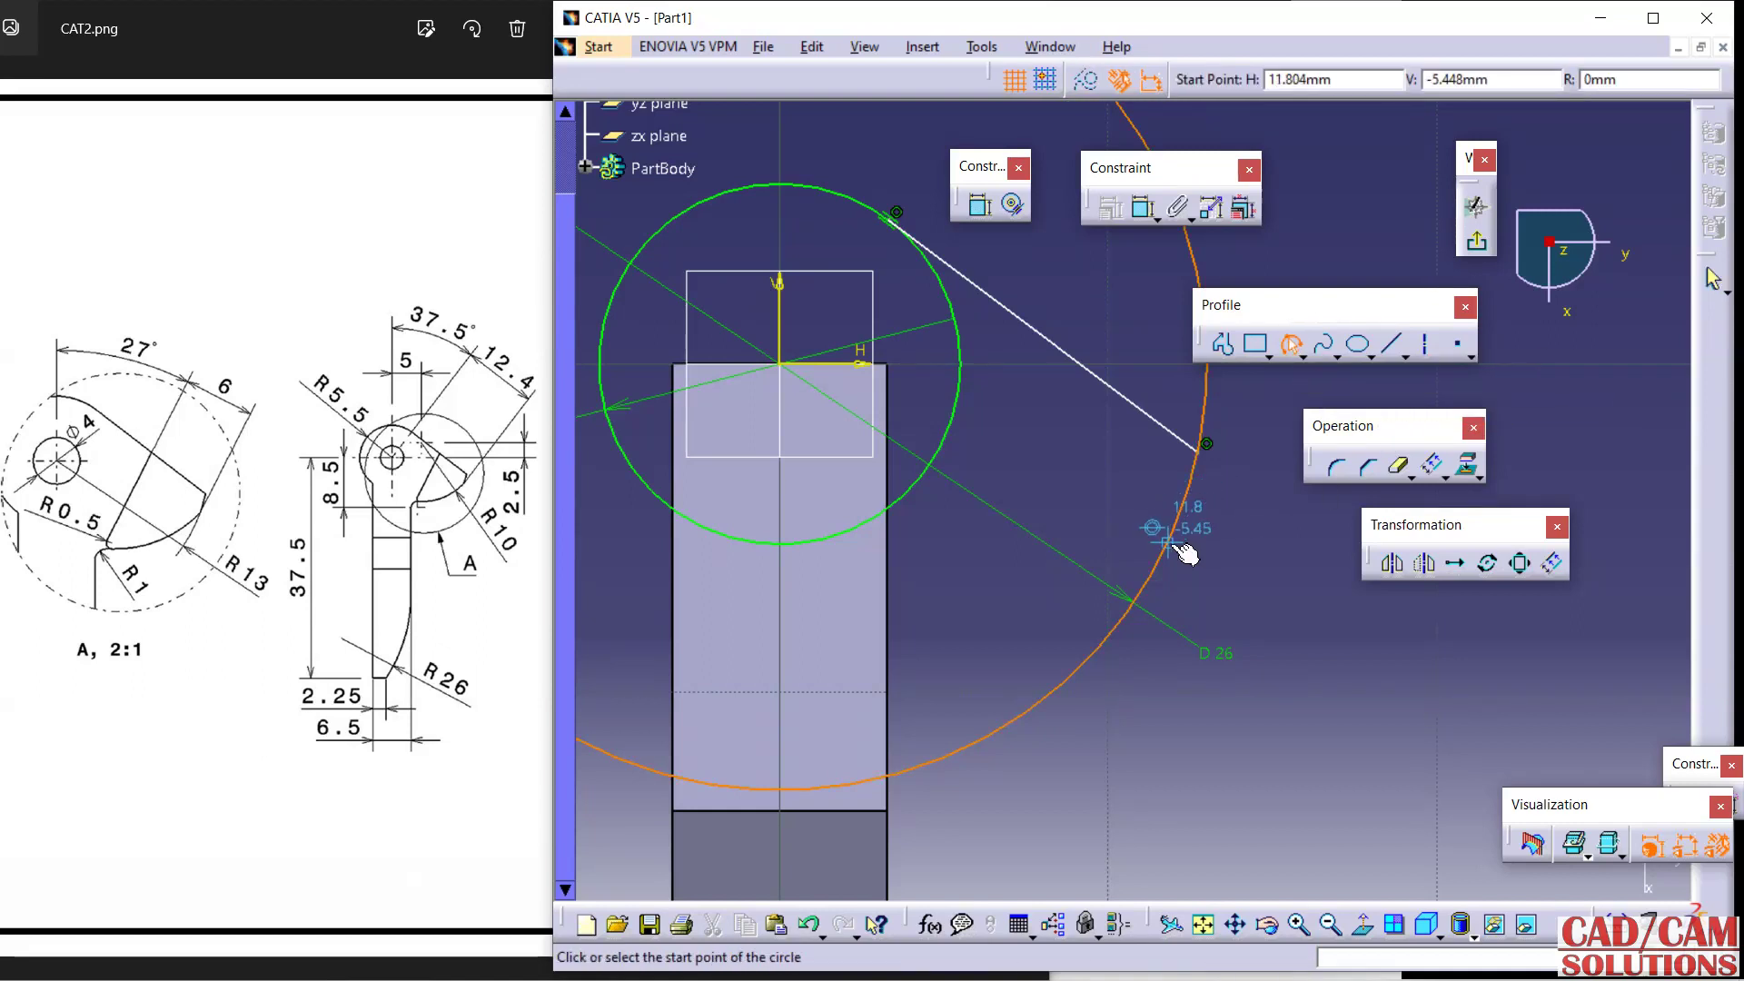
pyautogui.click(1169, 542)
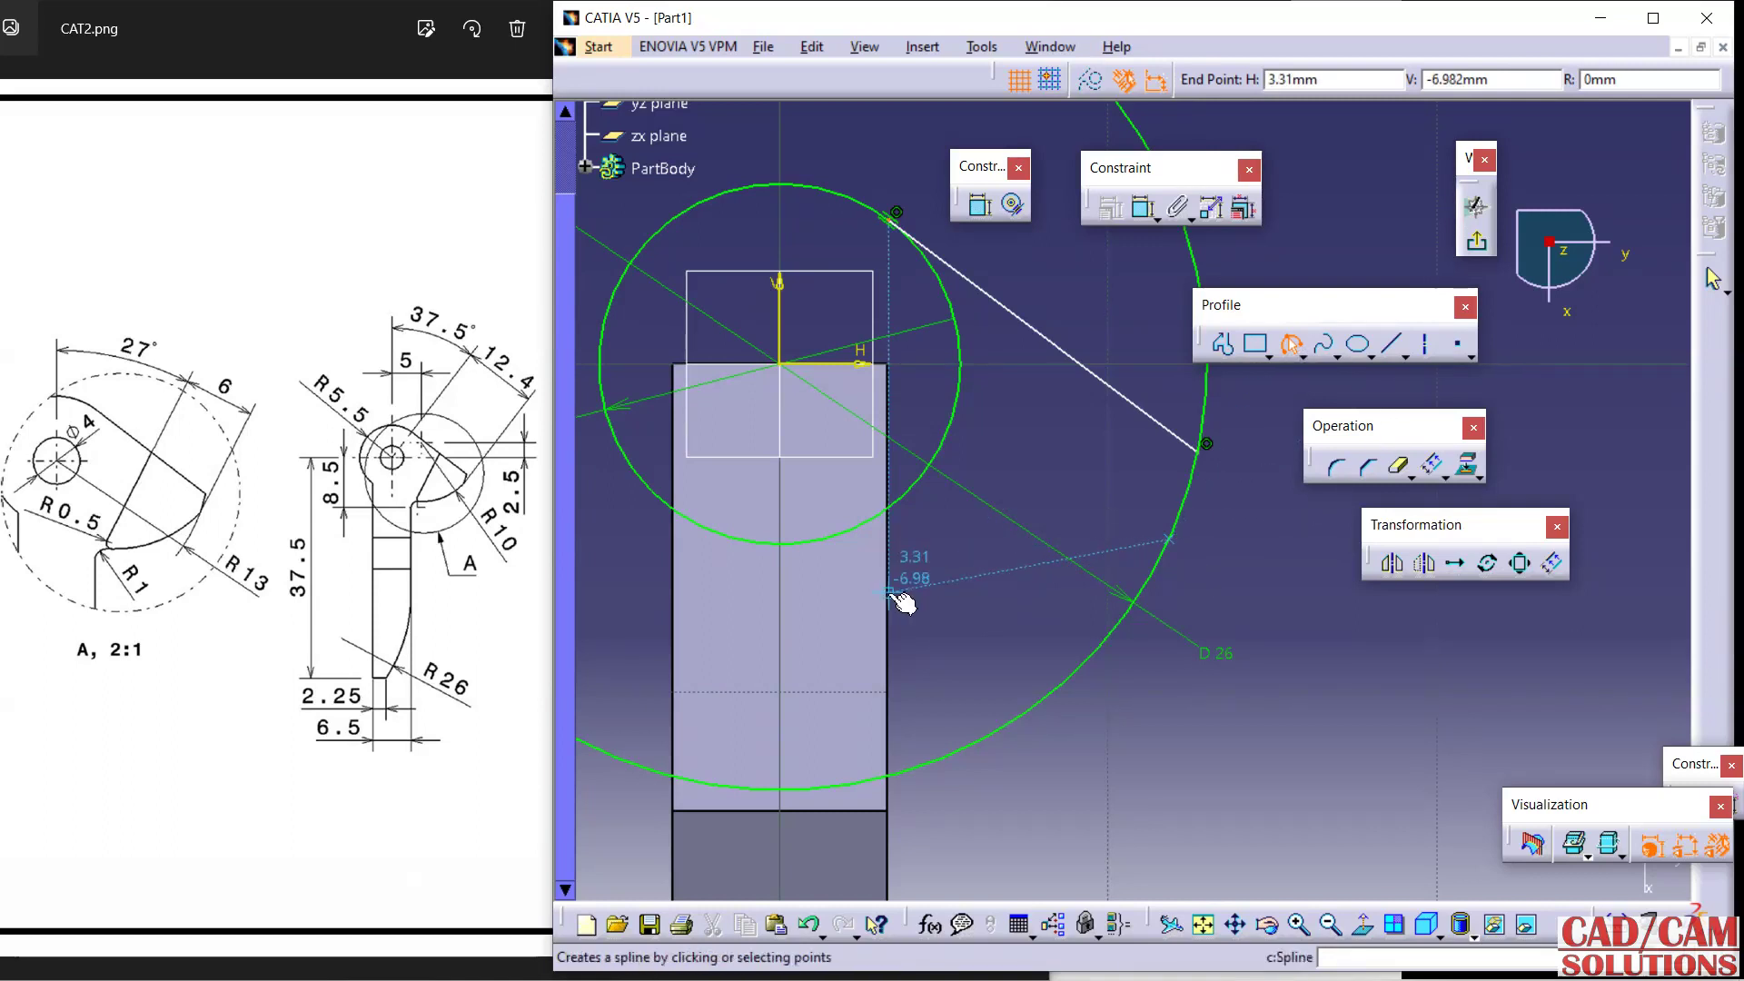
pyautogui.click(875, 602)
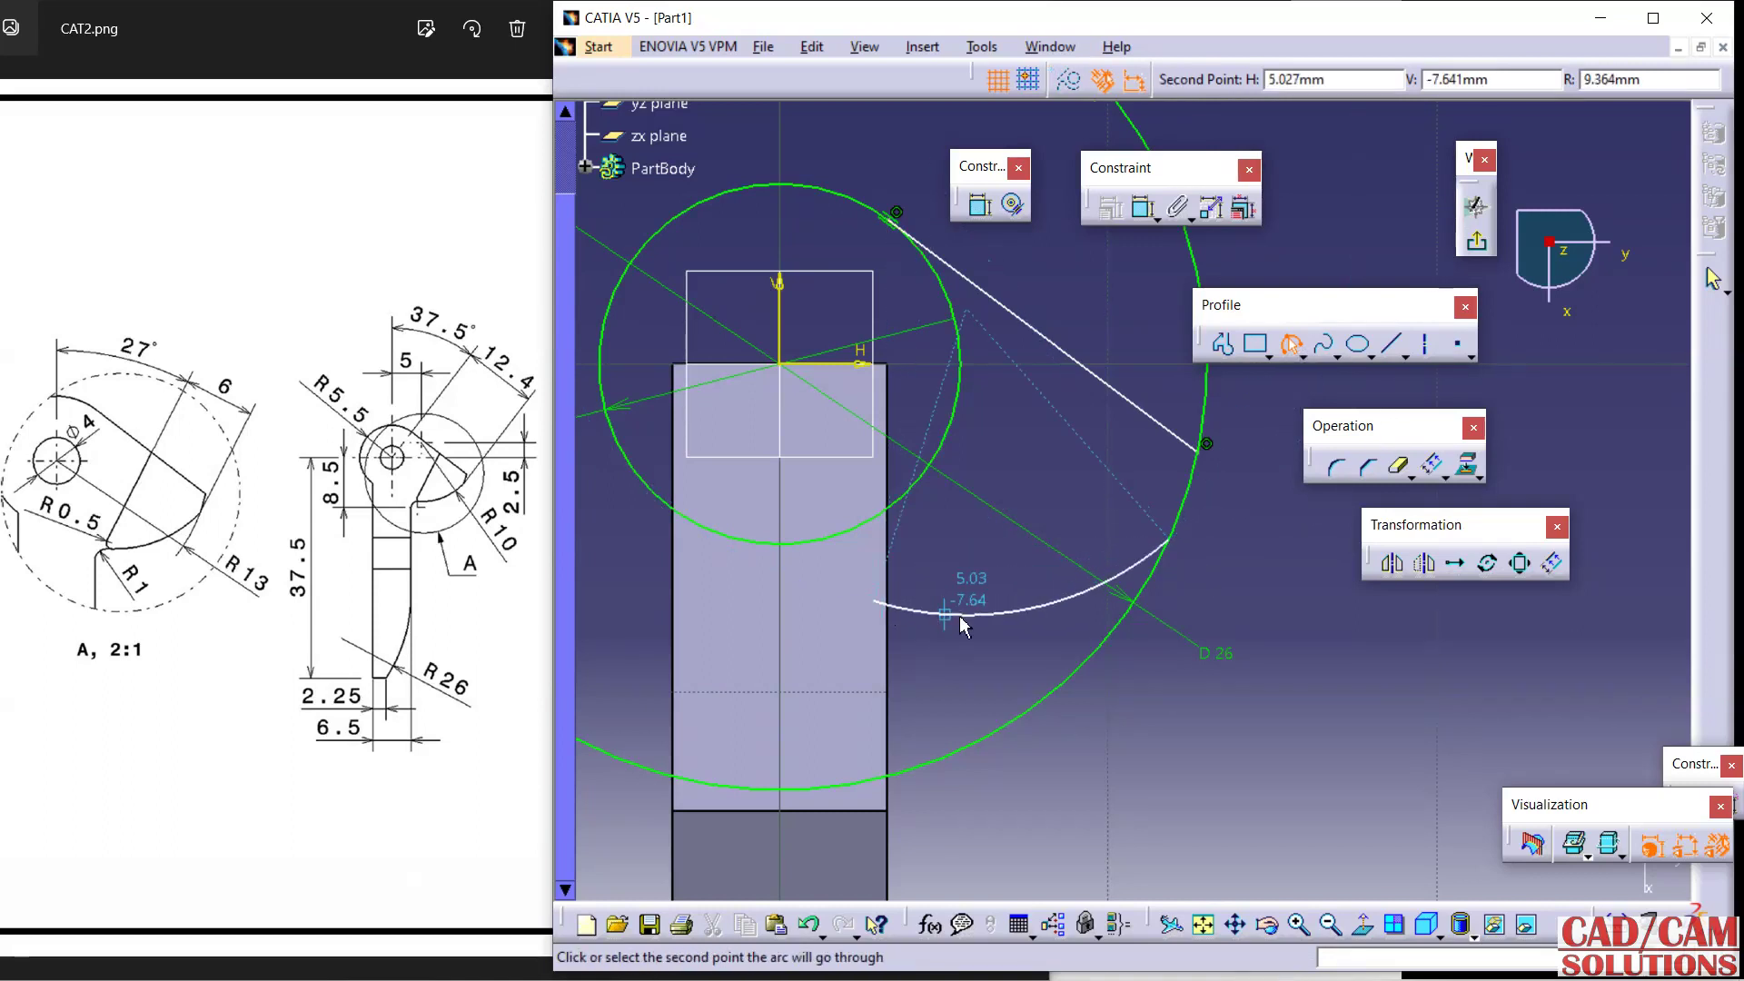
pyautogui.click(1013, 598)
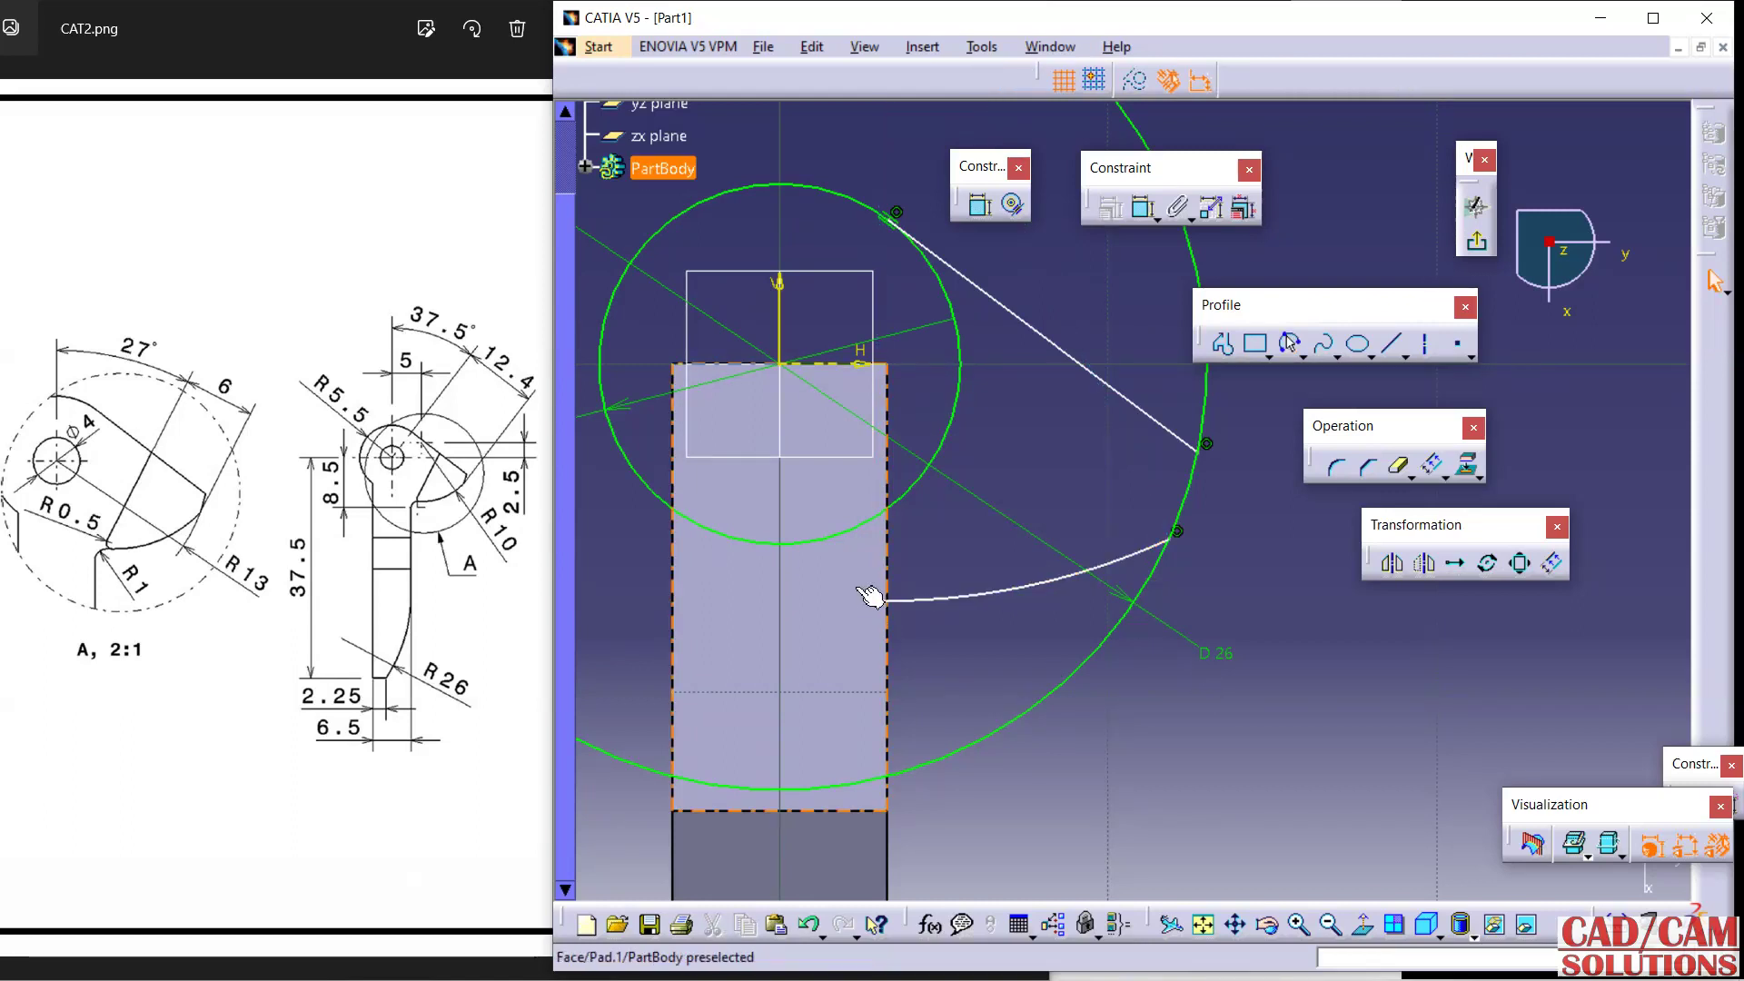
# Make the arc's end point coincident with the bar's right edge.
pyautogui.click(887, 588)
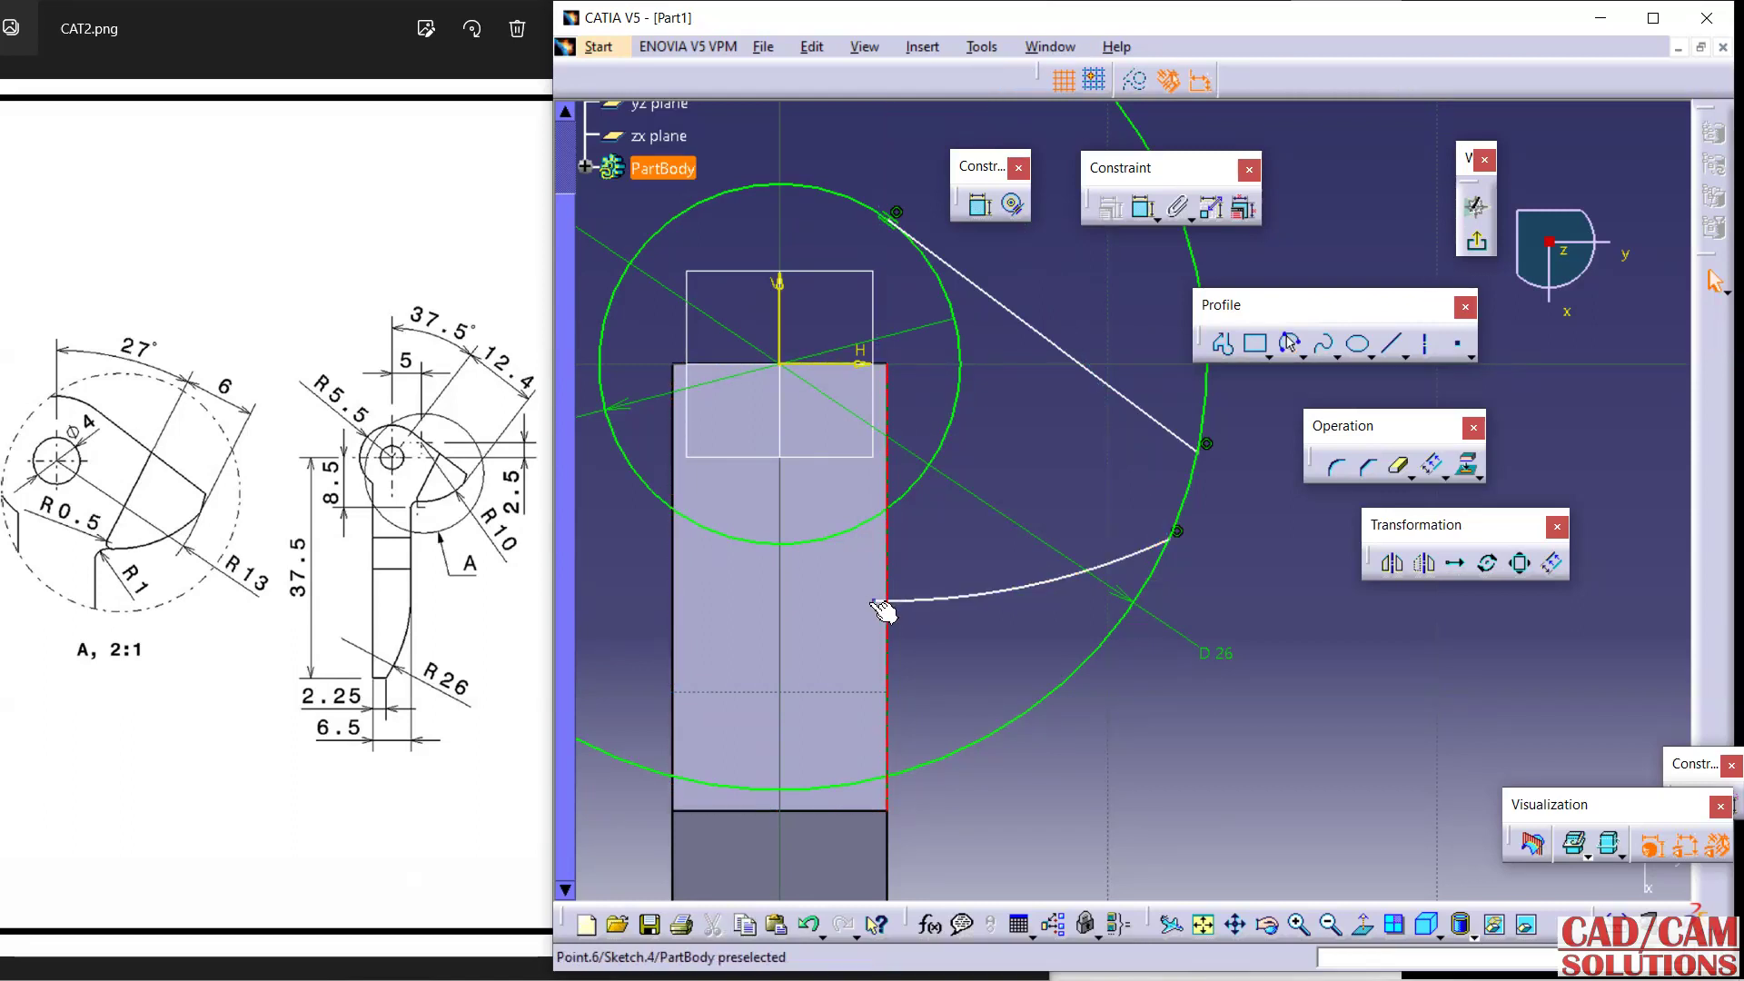
pyautogui.keyDown('ctrl'); pyautogui.click(872, 605); pyautogui.keyUp('ctrl')
pyautogui.click(1106, 211)
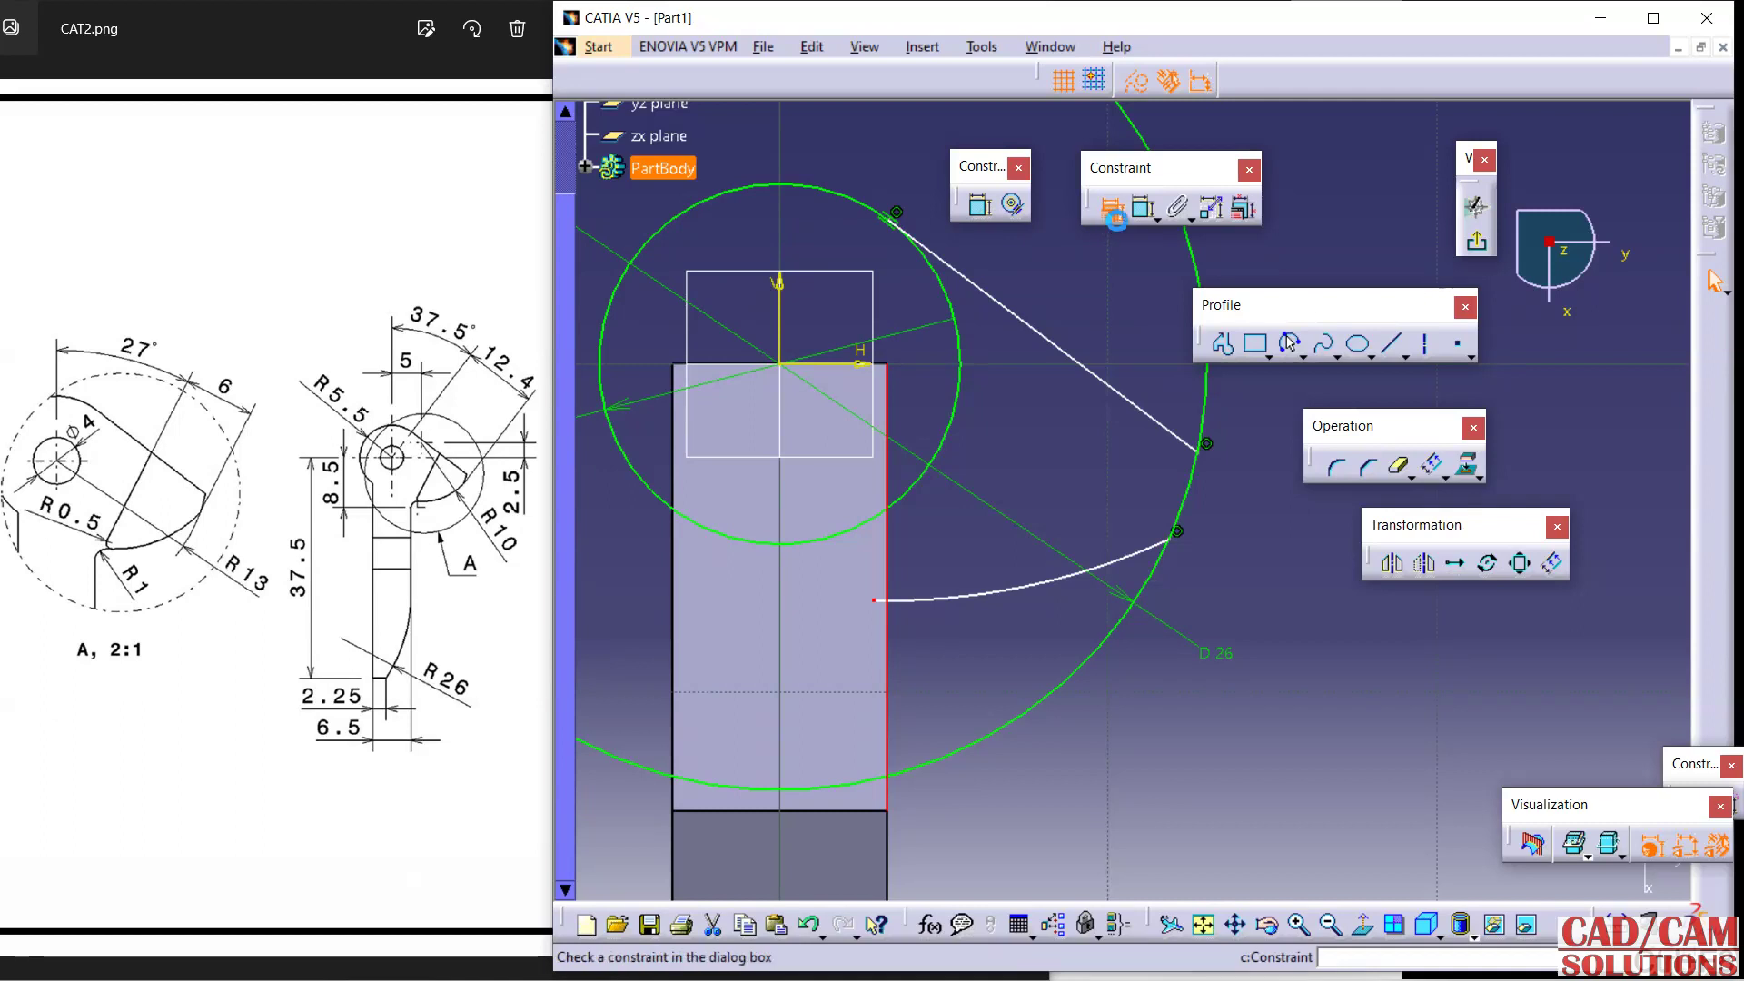
pyautogui.click(1450, 533)
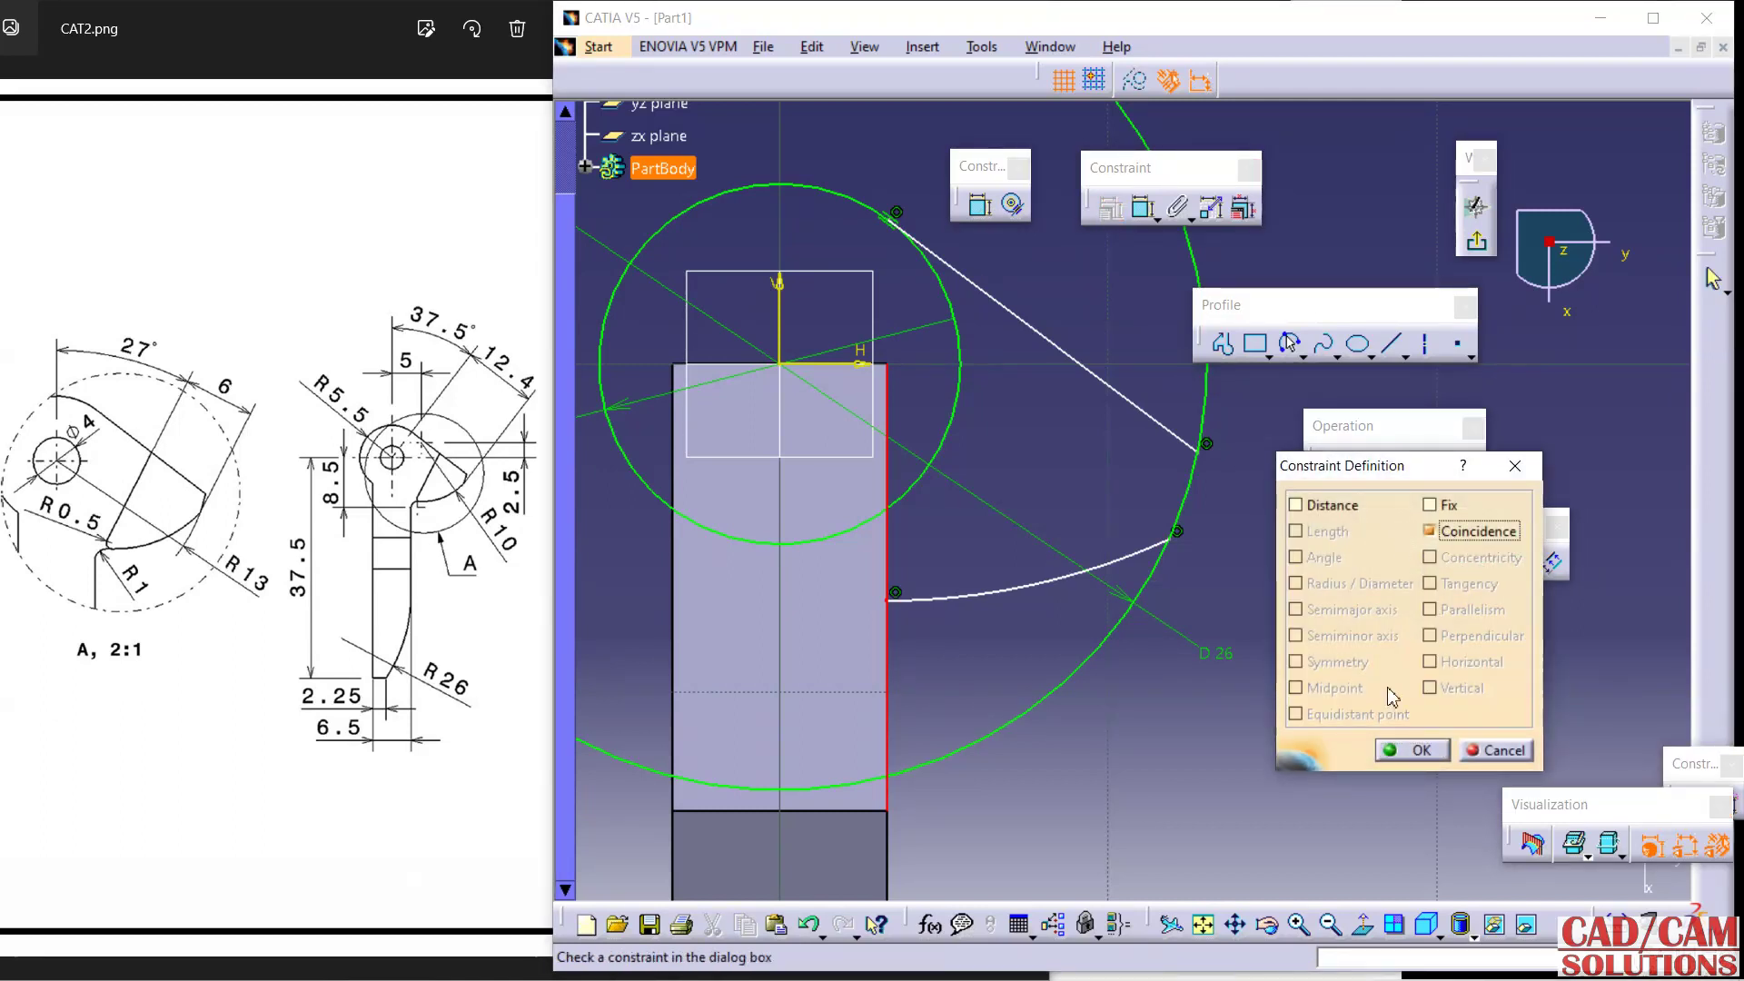
pyautogui.click(1399, 751)
# Trim the large circle down to a short outer arc.
pyautogui.click(1397, 465)
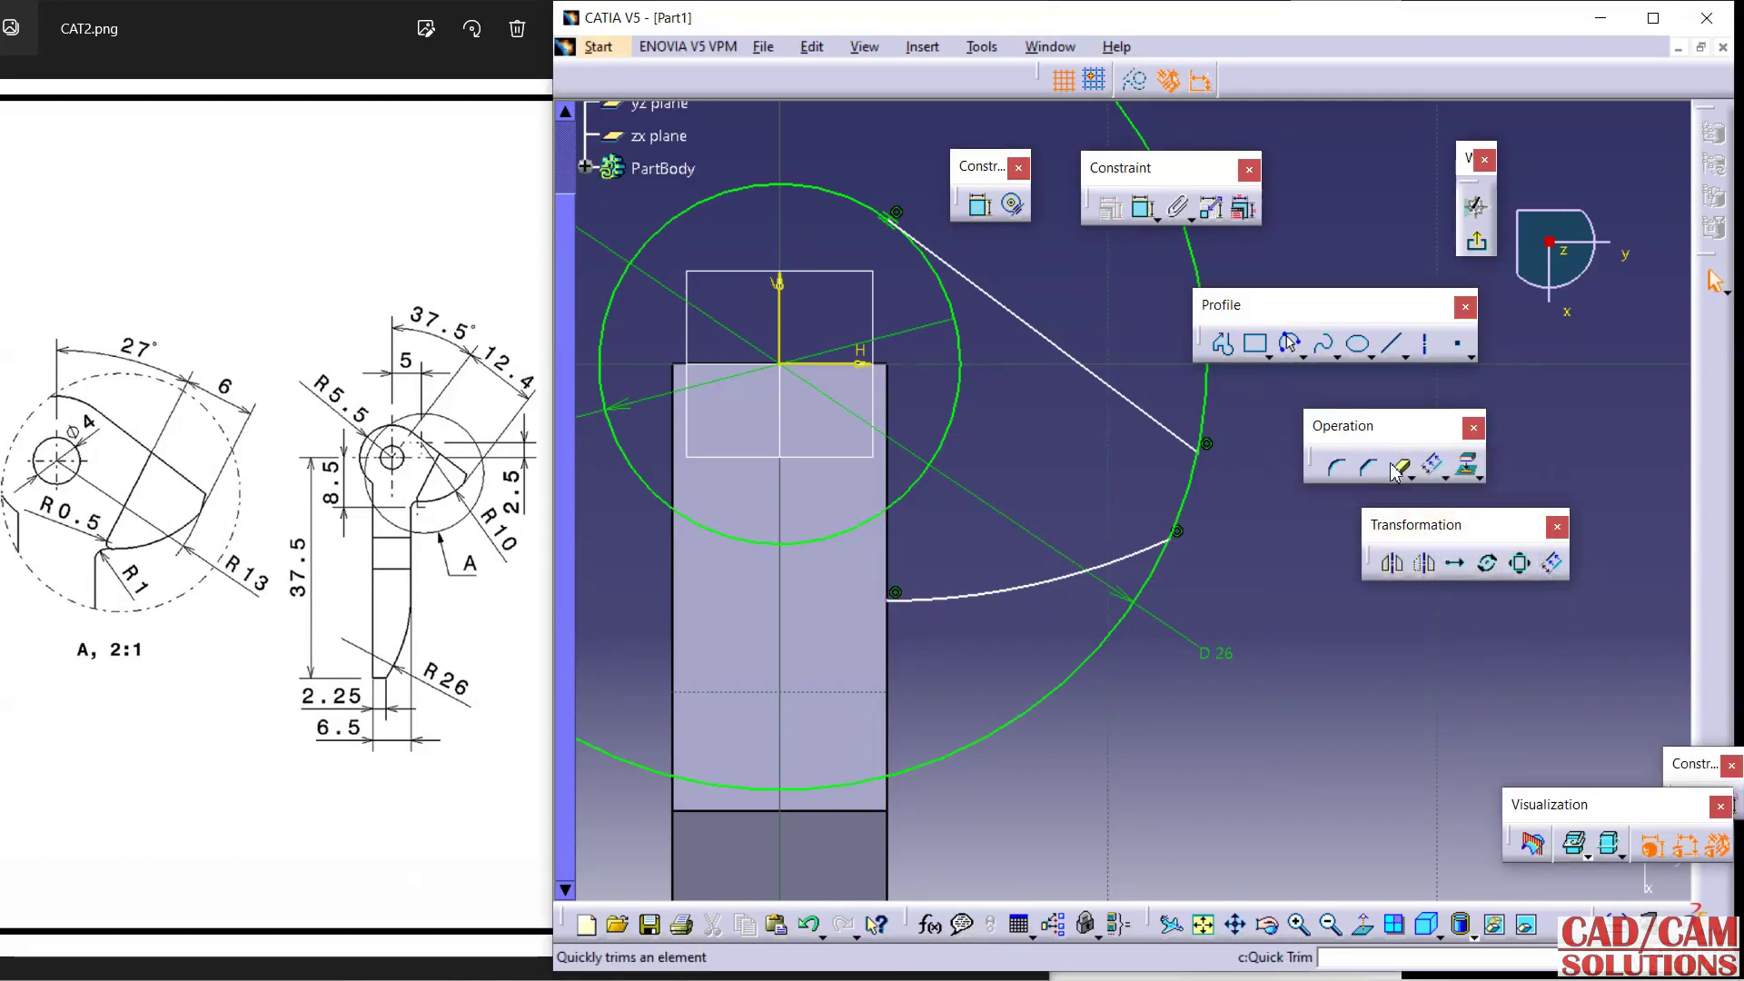
pyautogui.click(1148, 586)
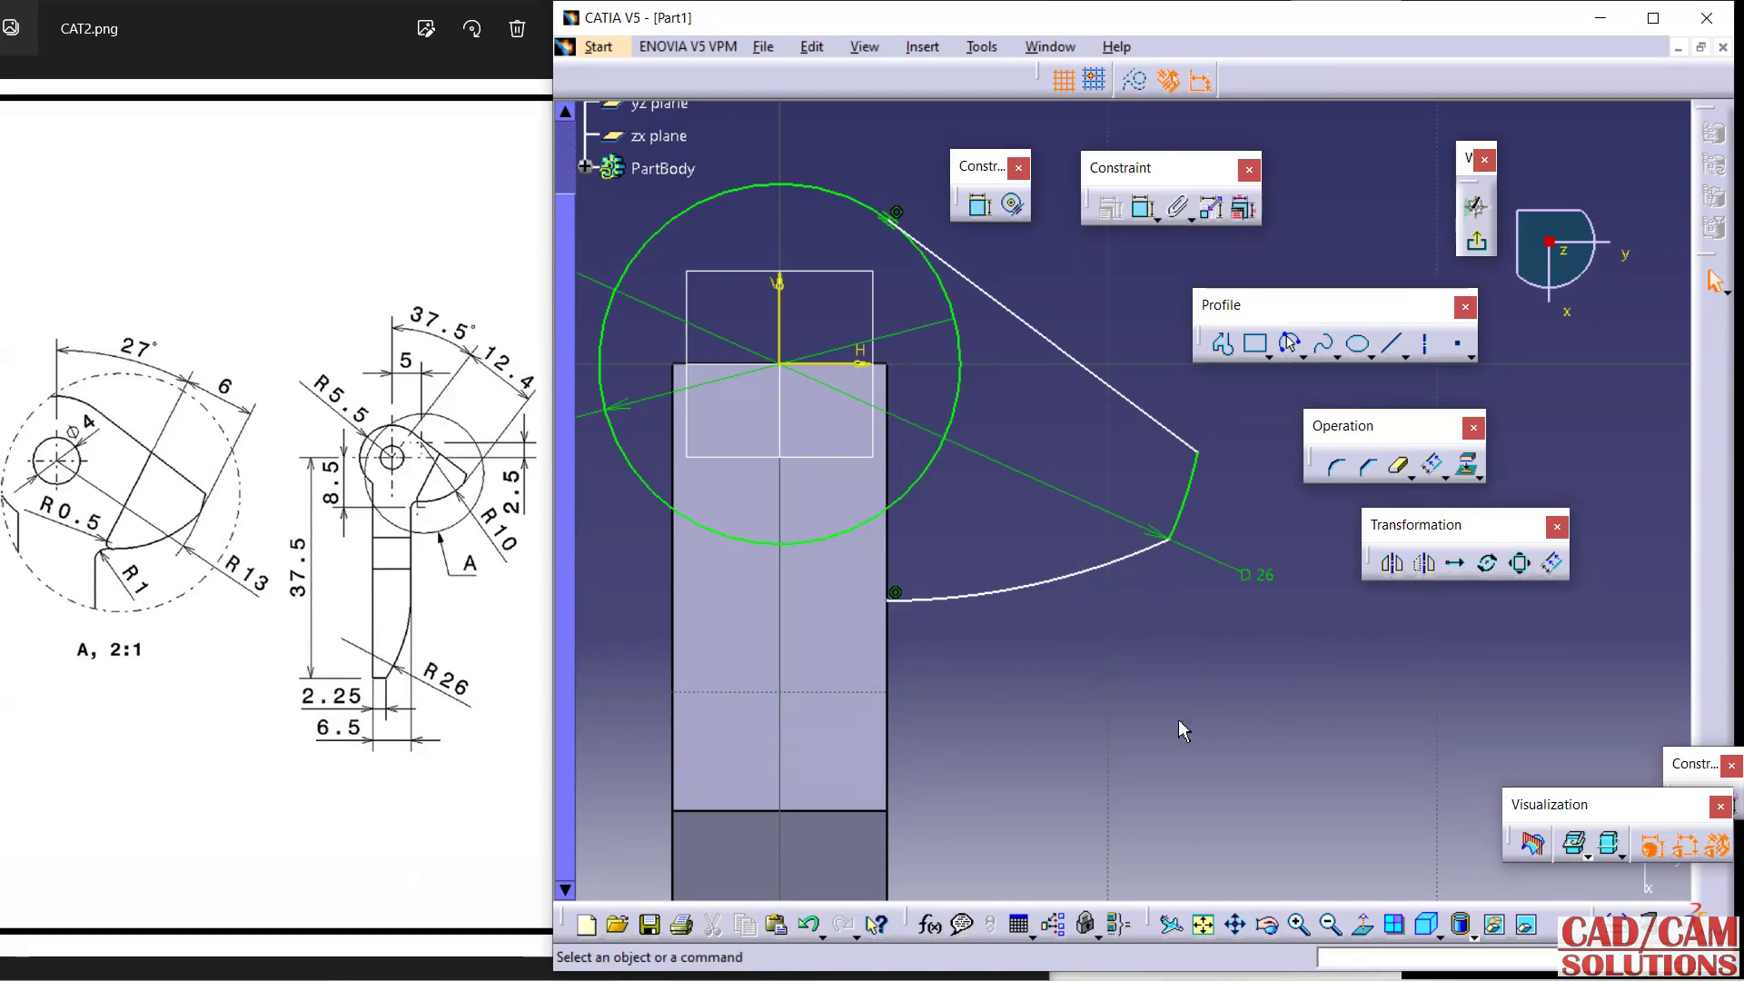
pyautogui.click(1142, 207)
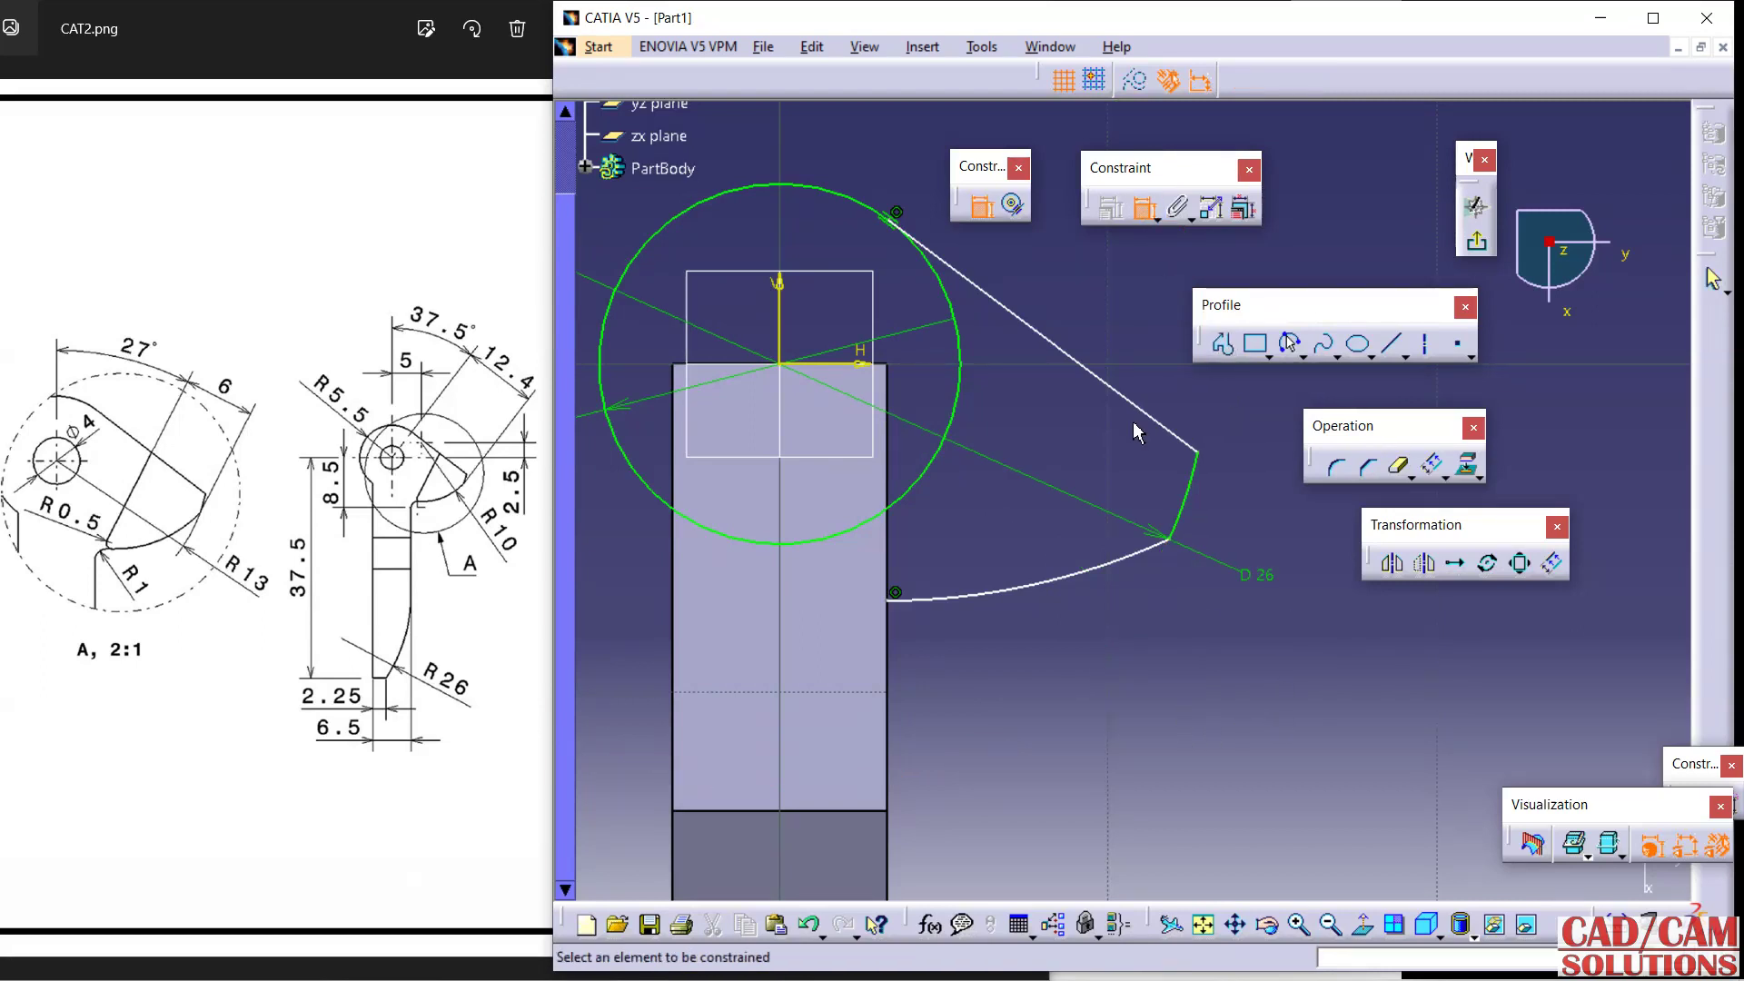
# Set the lower arc's radius to 10 mm.
pyautogui.click(1058, 574)
pyautogui.doubleClick(1079, 674)
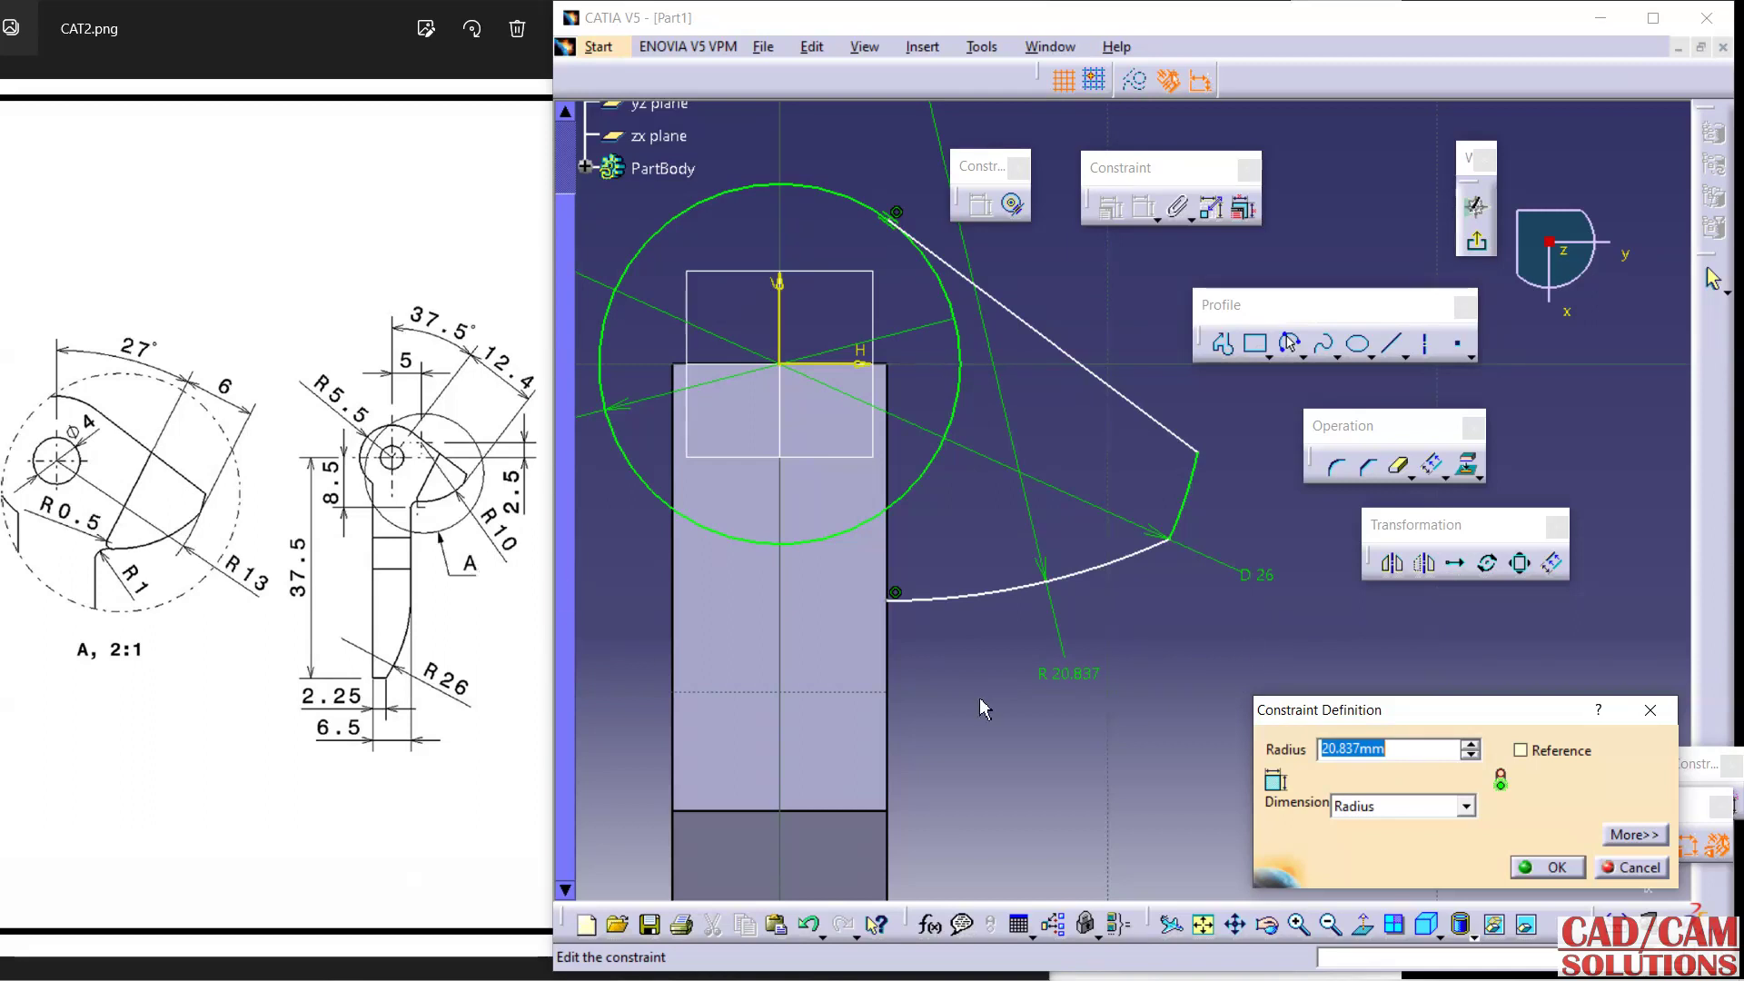
pyautogui.write('10')
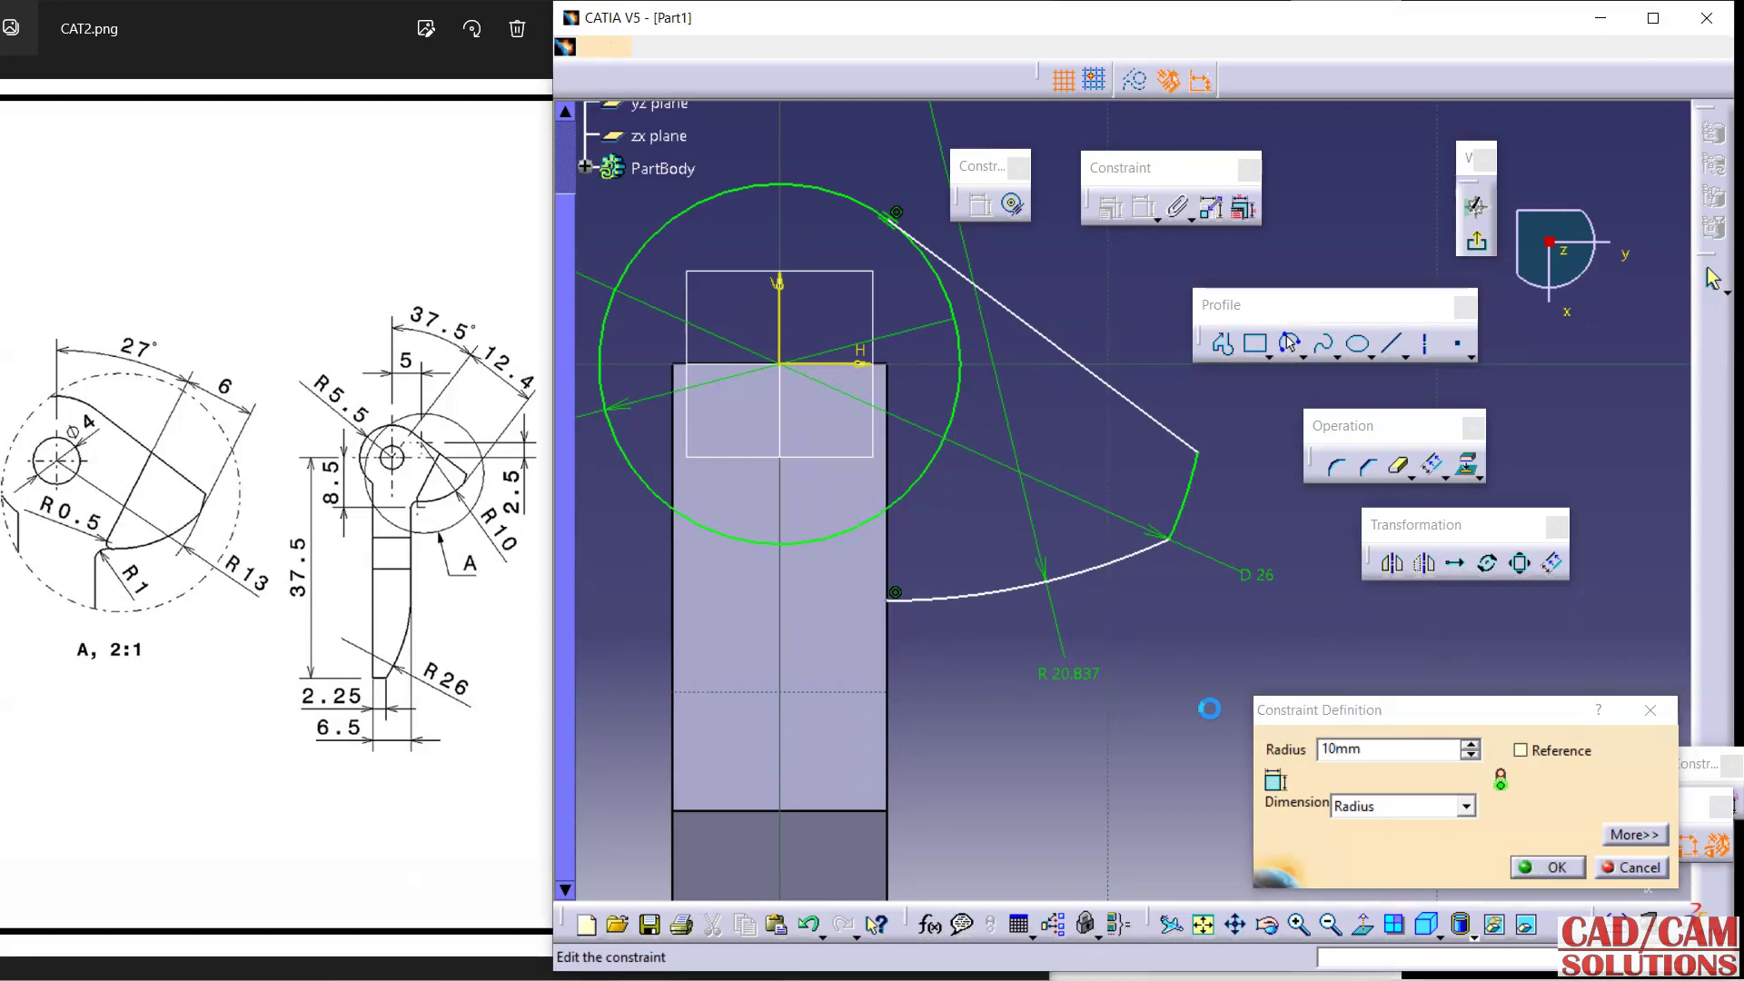
pyautogui.press('Return')
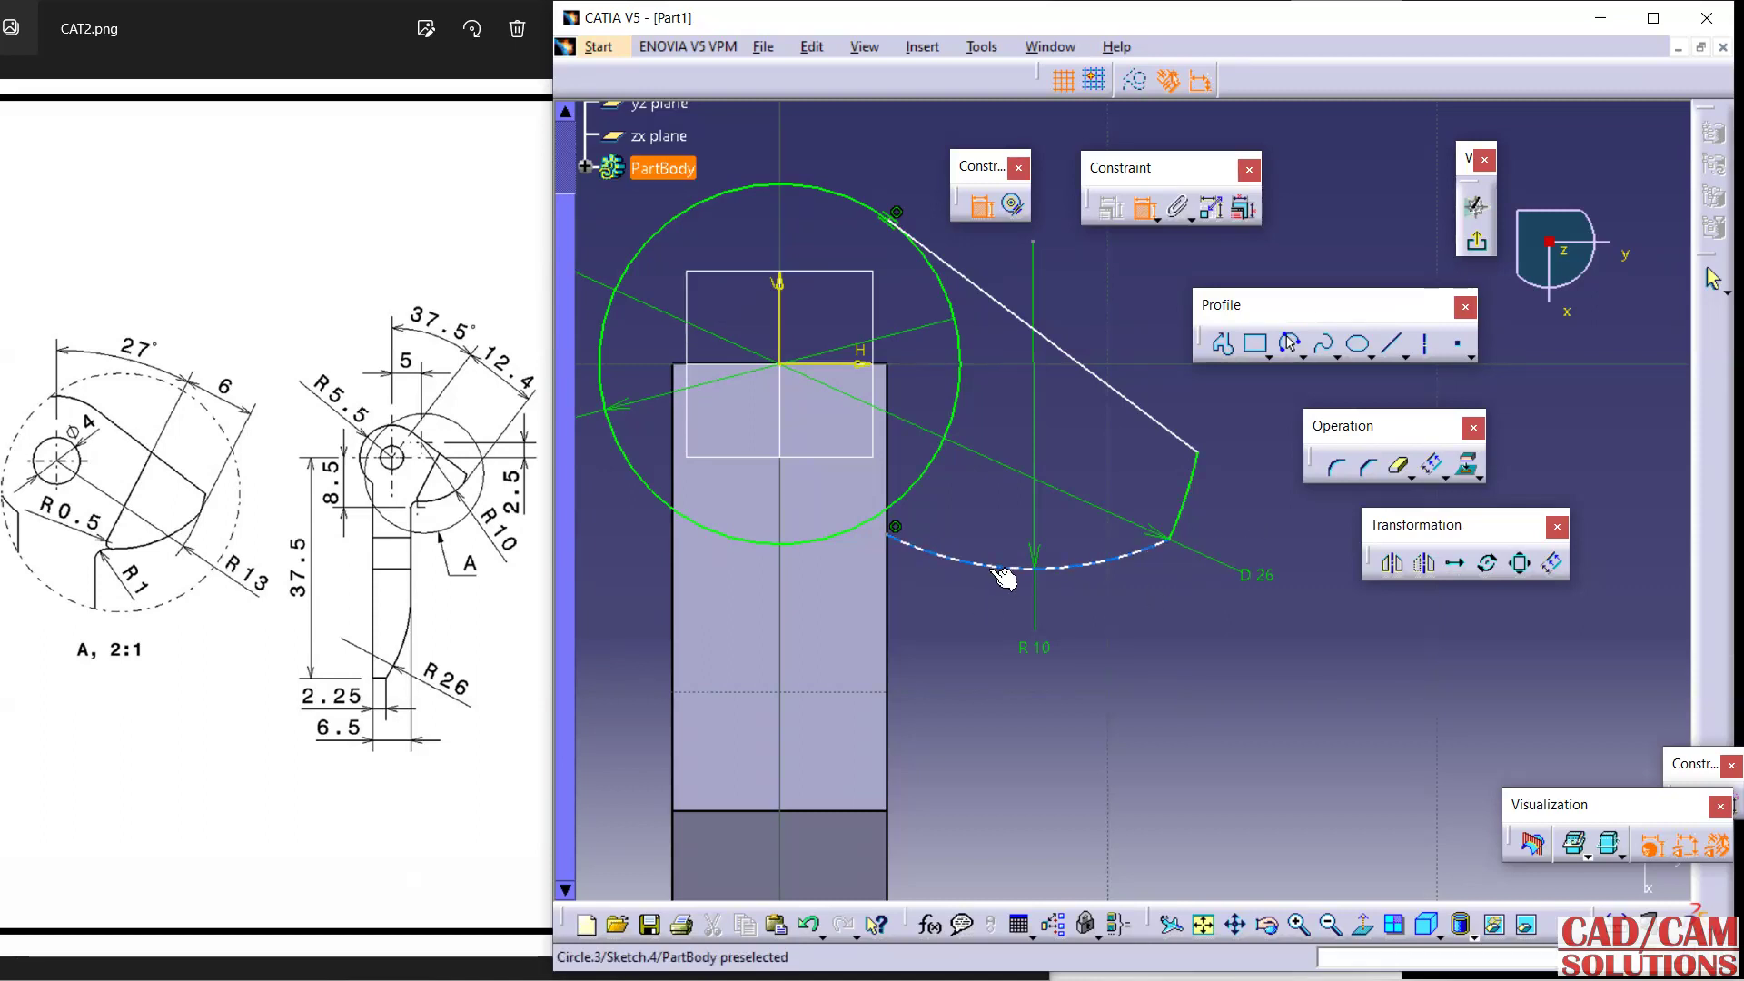
pyautogui.moveTo(1106, 643)
pyautogui.mouseDown(button='middle')
pyautogui.moveTo(1101, 670)
pyautogui.moveTo(1120, 611)
pyautogui.mouseUp(button='middle')
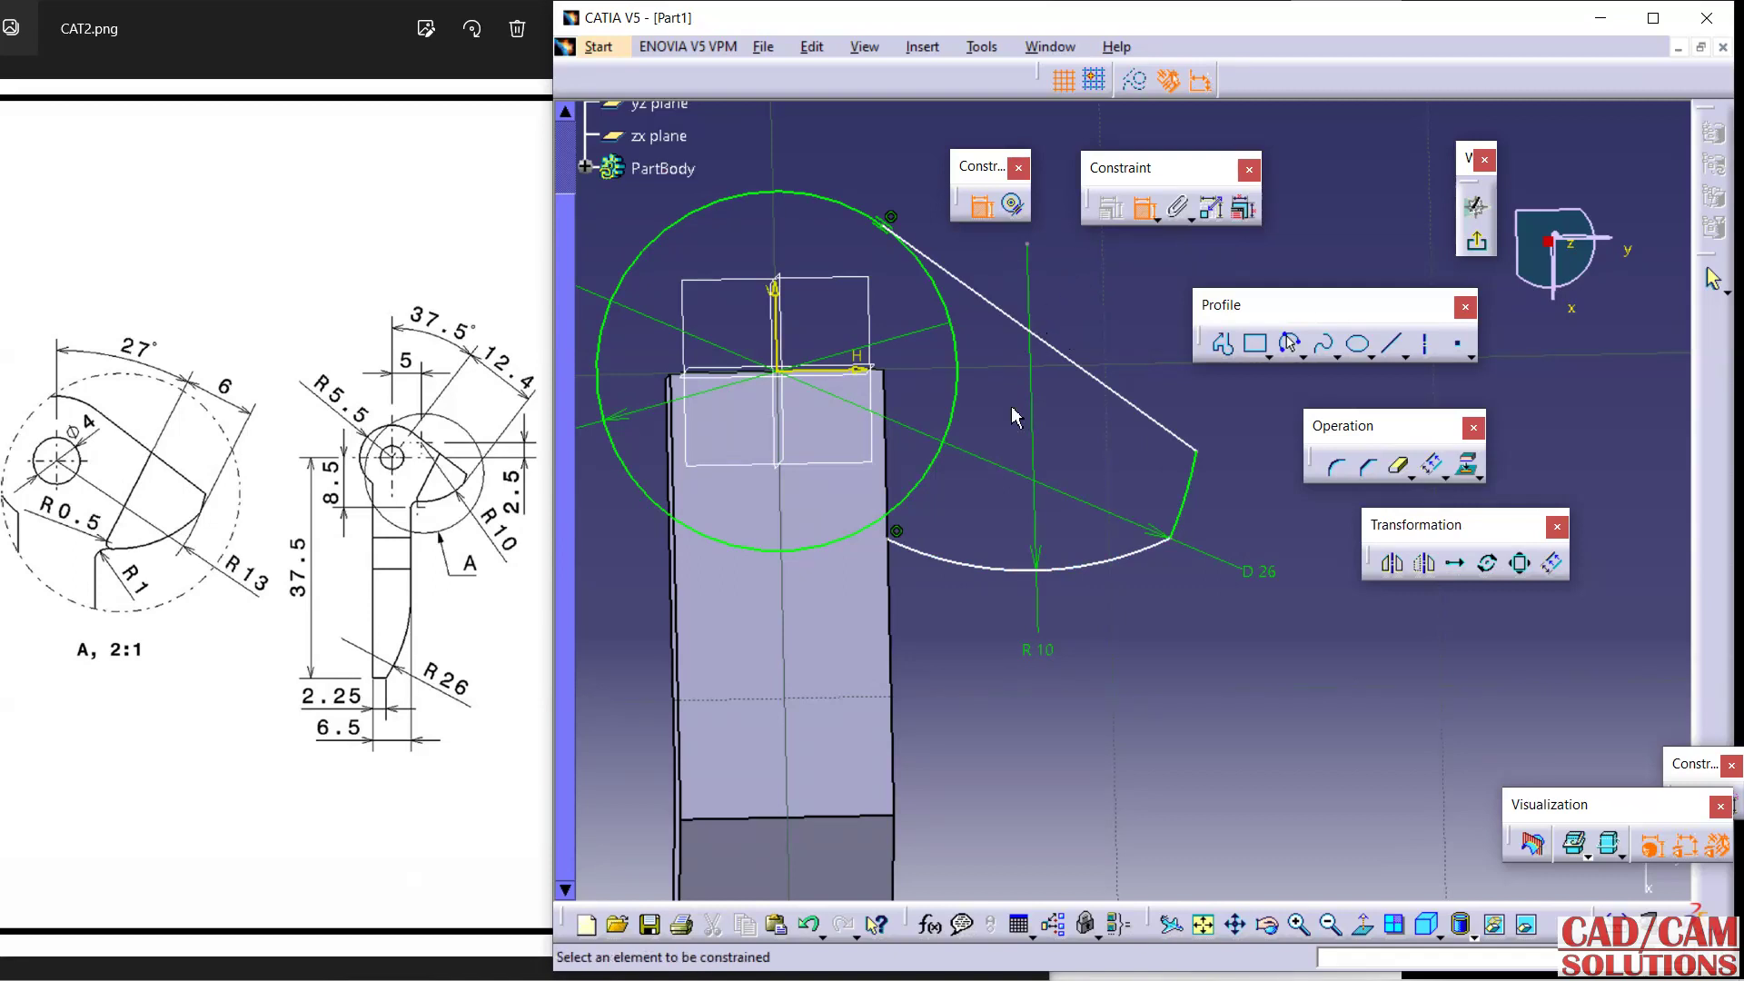
pyautogui.click(1361, 922)
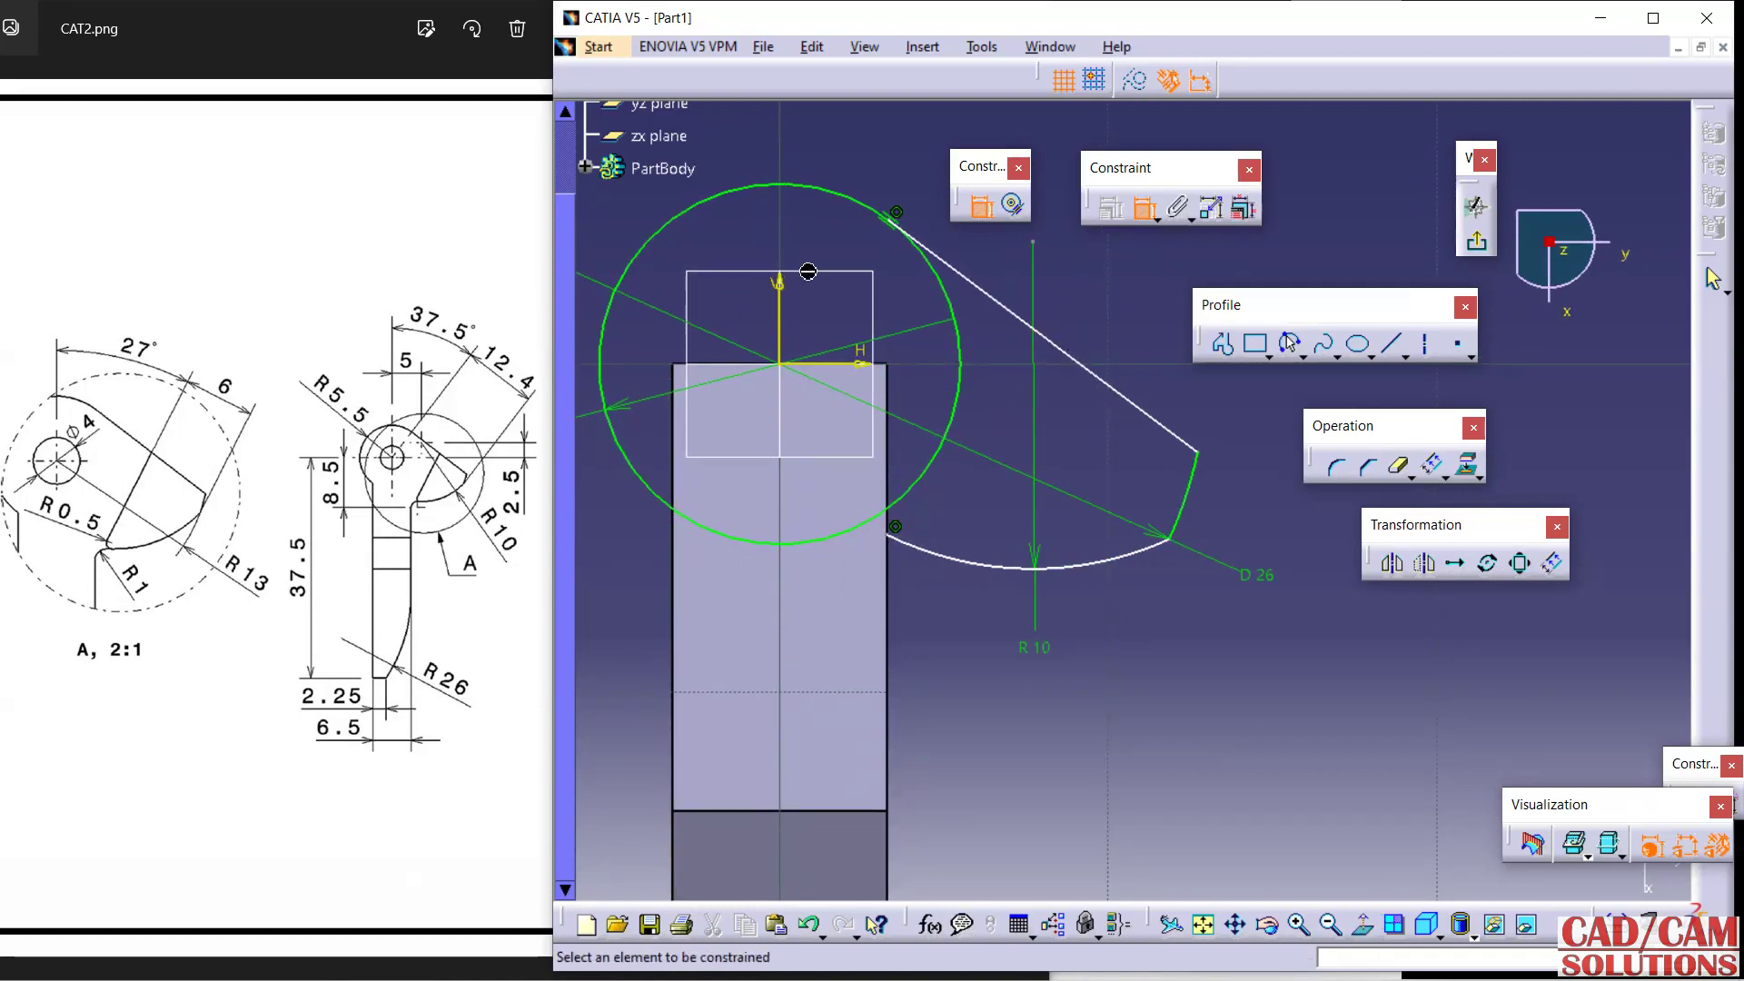
# Dimension the arc centre 5 mm from the vertical axis.
pyautogui.click(783, 312)
pyautogui.click(1033, 243)
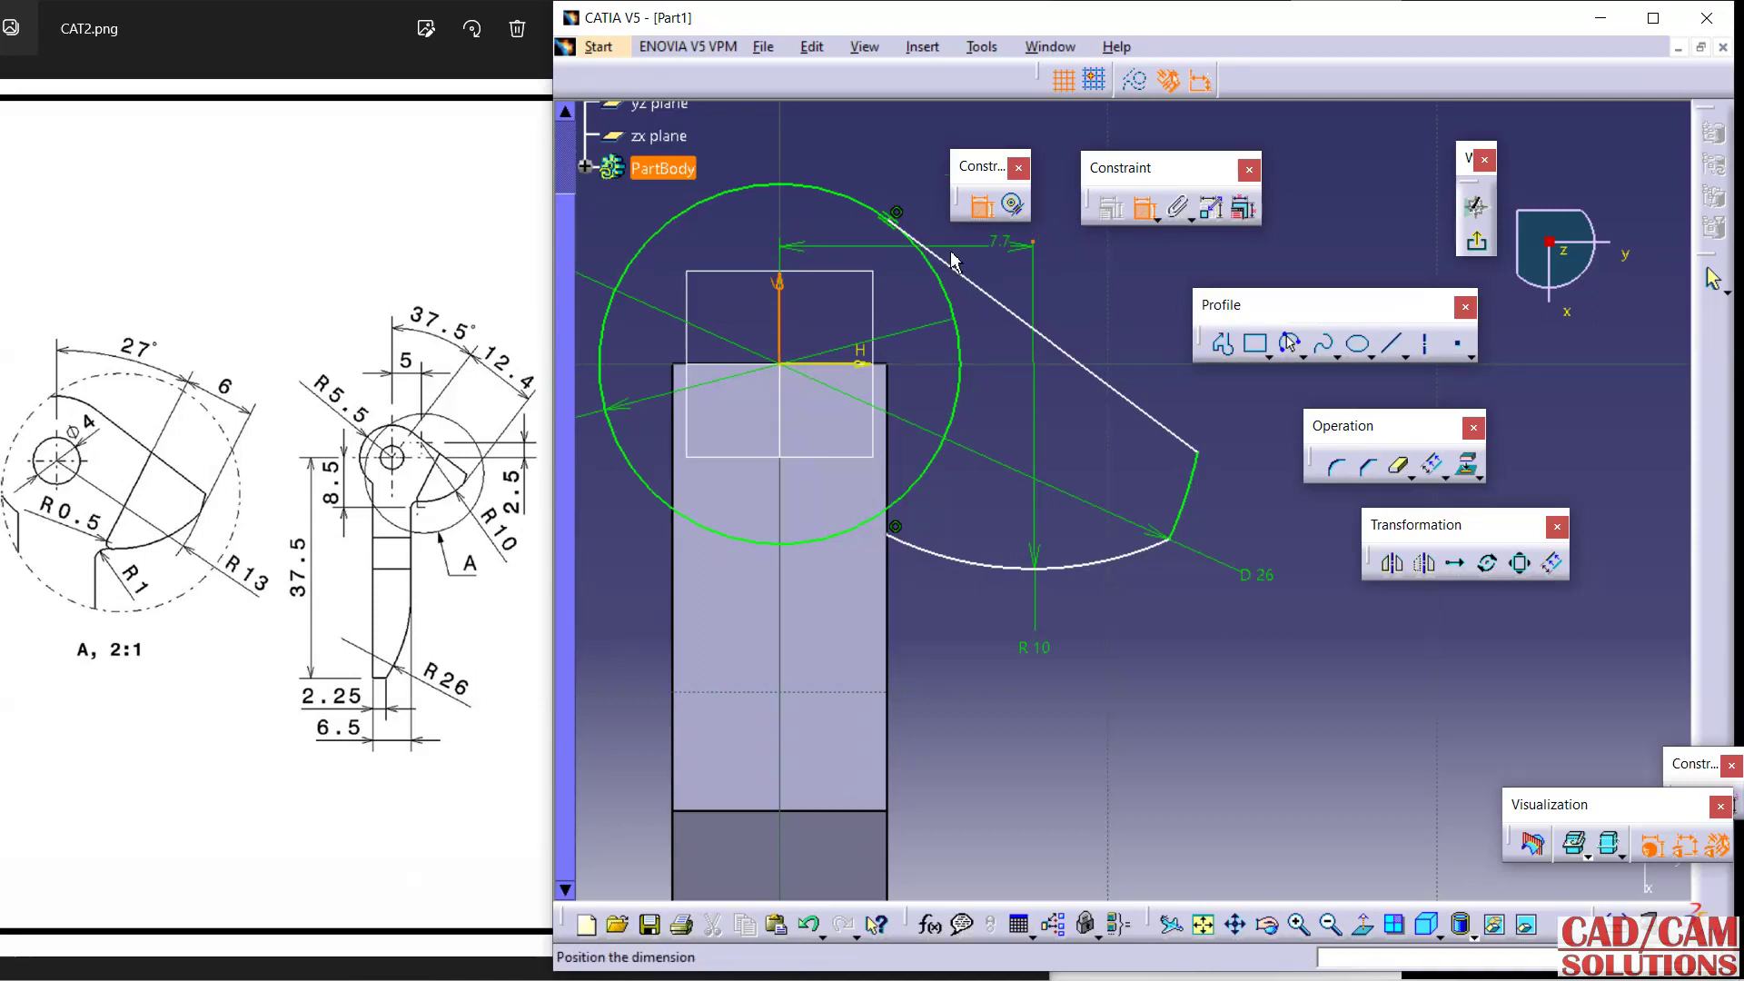
pyautogui.click(874, 243)
pyautogui.doubleClick(869, 243)
pyautogui.write('5')
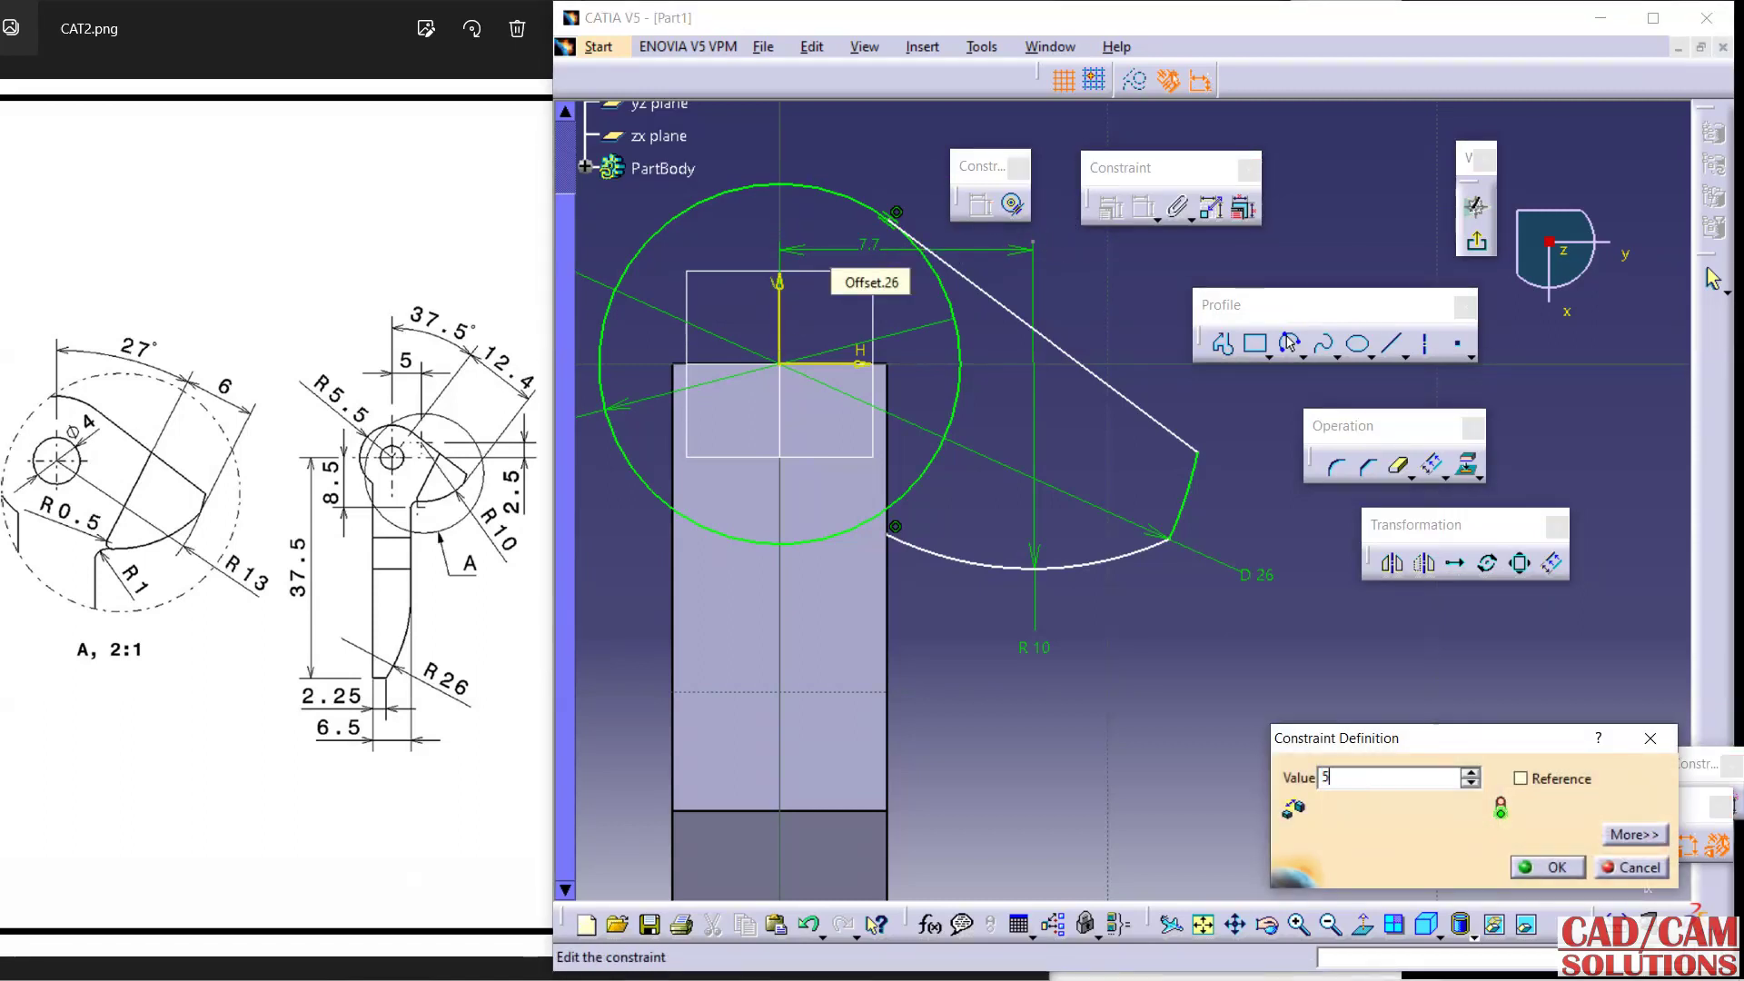
pyautogui.press('Return')
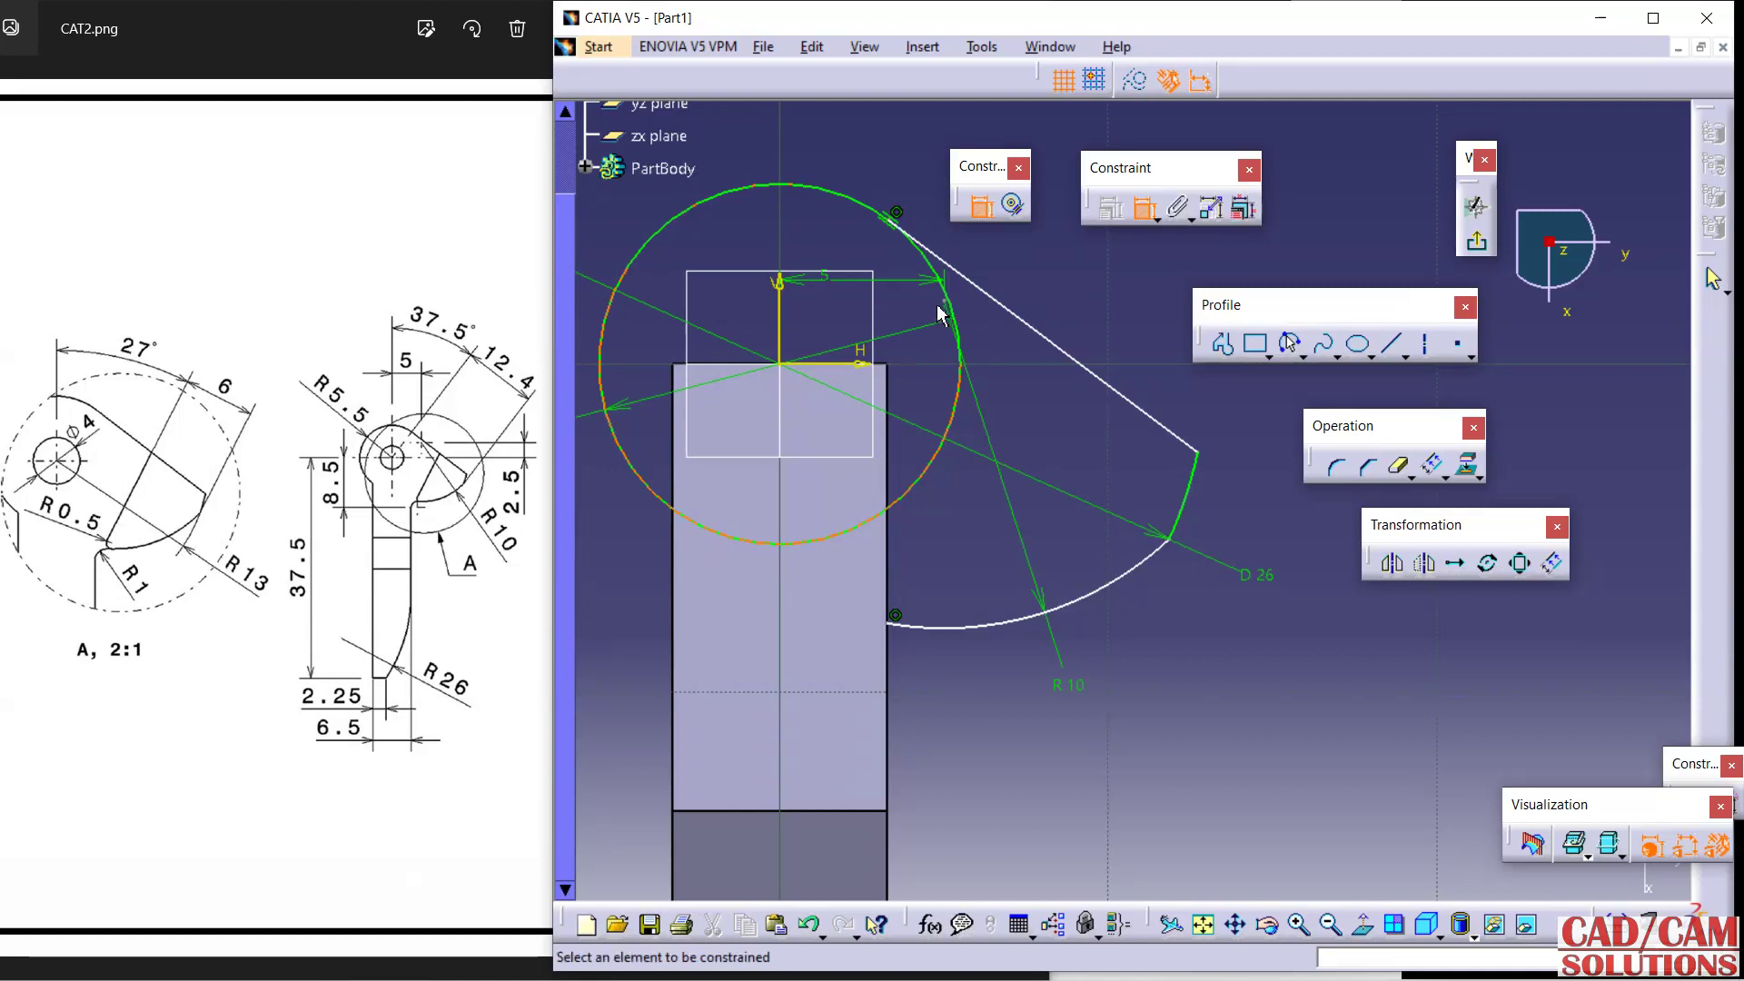
# Dimension the arc centre 2.5 mm from the horizontal axis.
pyautogui.click(942, 305)
pyautogui.click(947, 365)
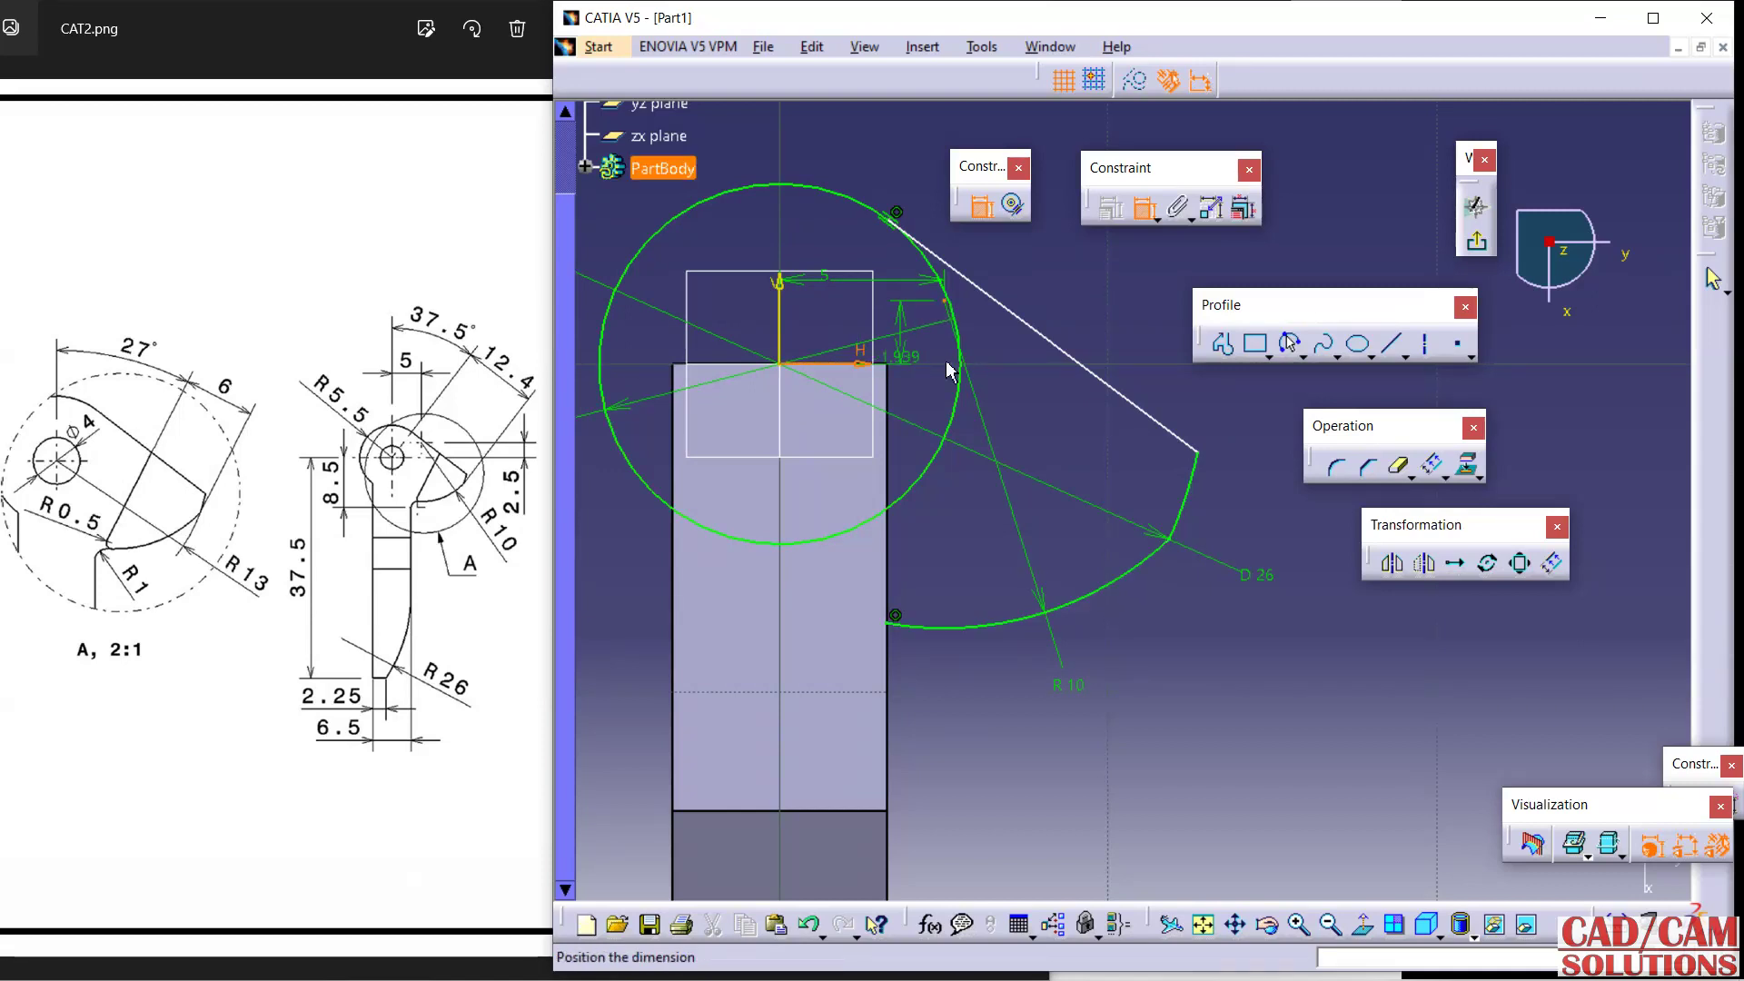
pyautogui.click(999, 345)
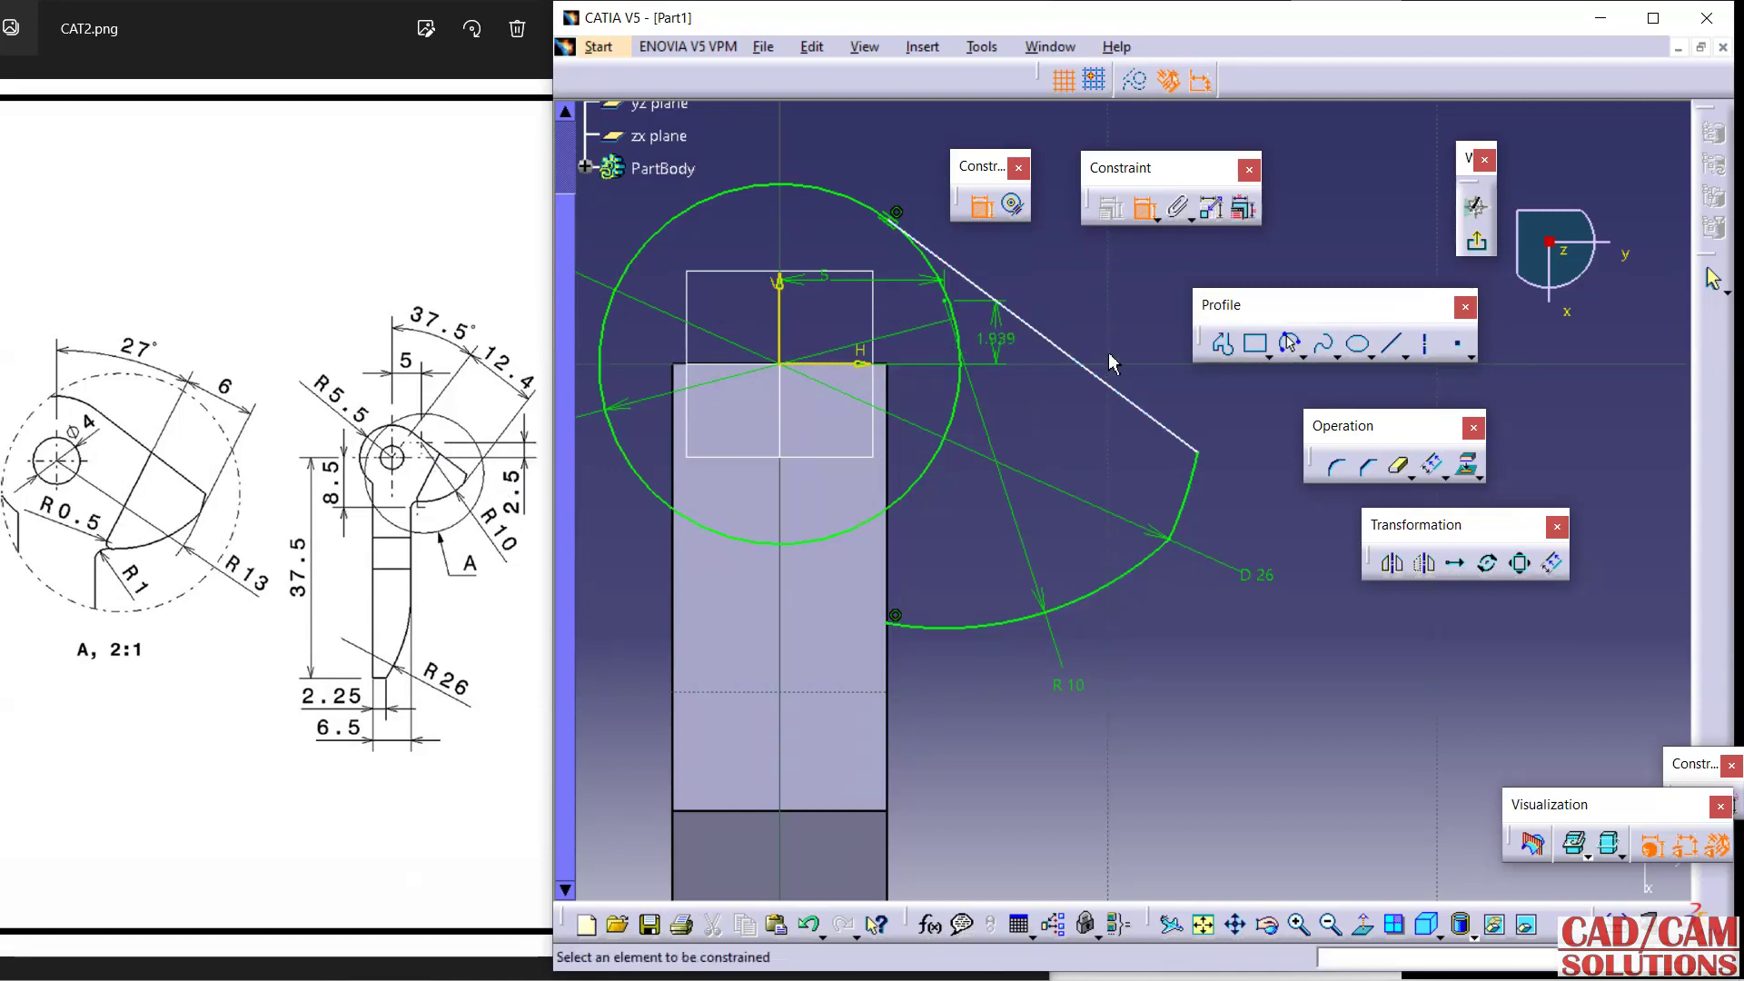
pyautogui.doubleClick(996, 343)
pyautogui.write('2.5')
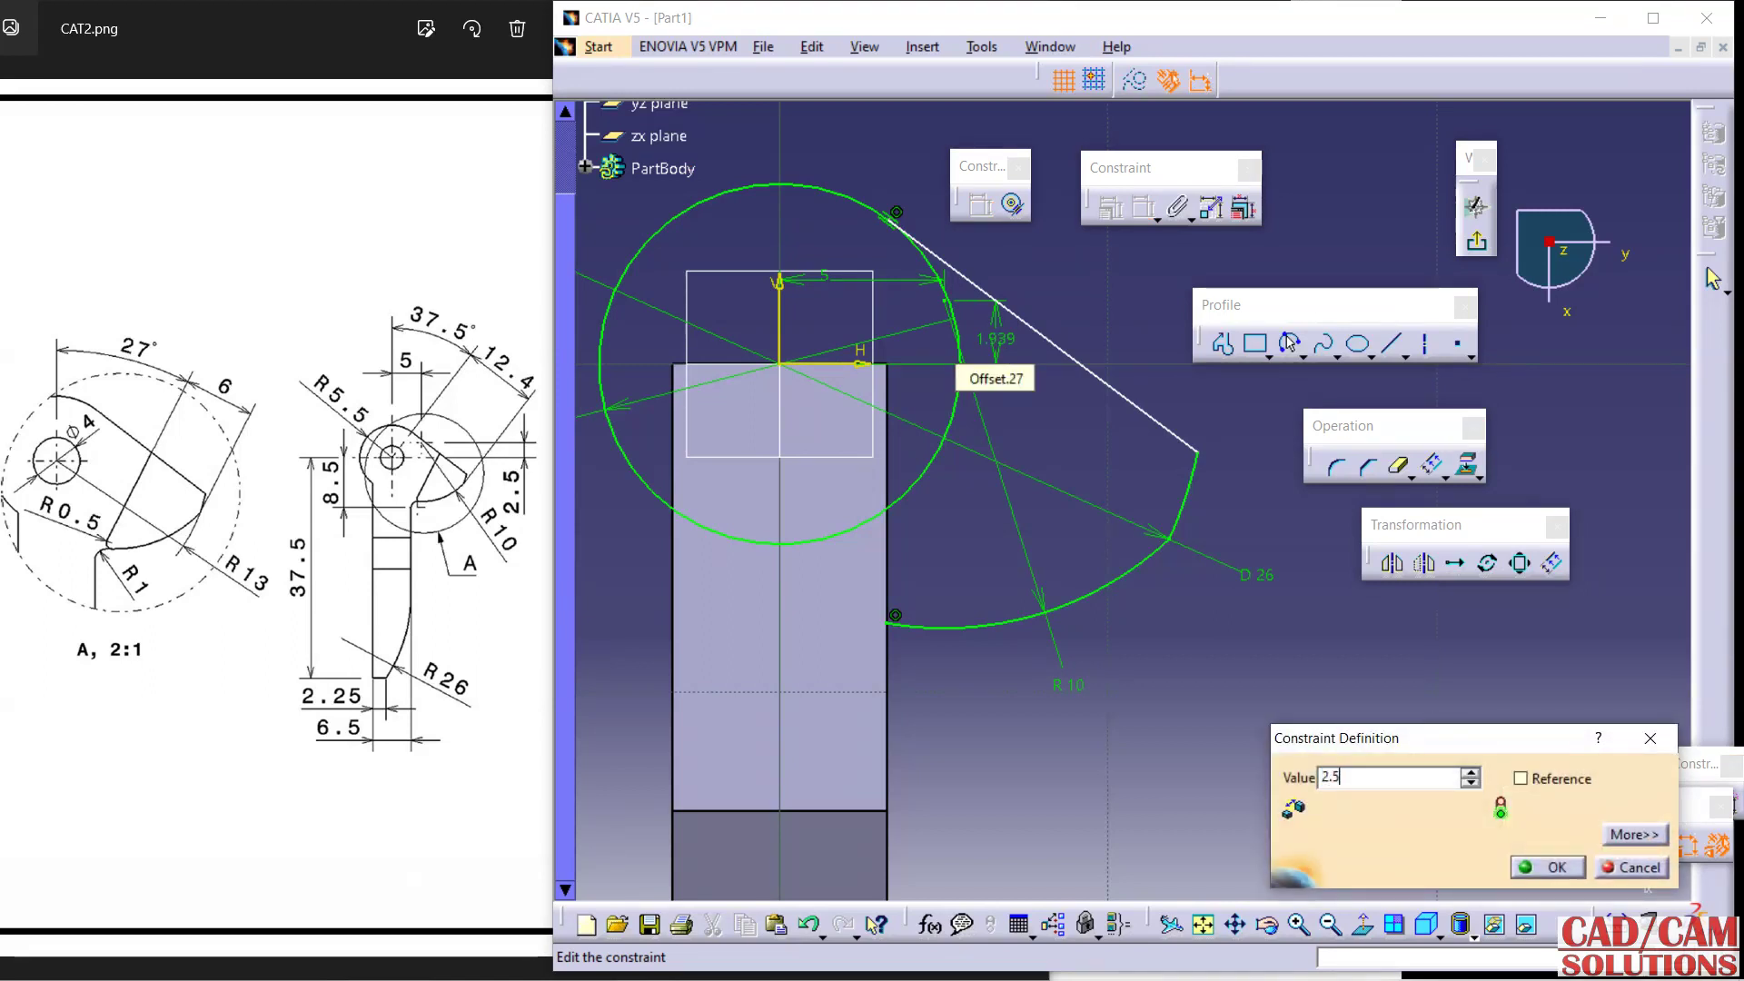
pyautogui.press('Return')
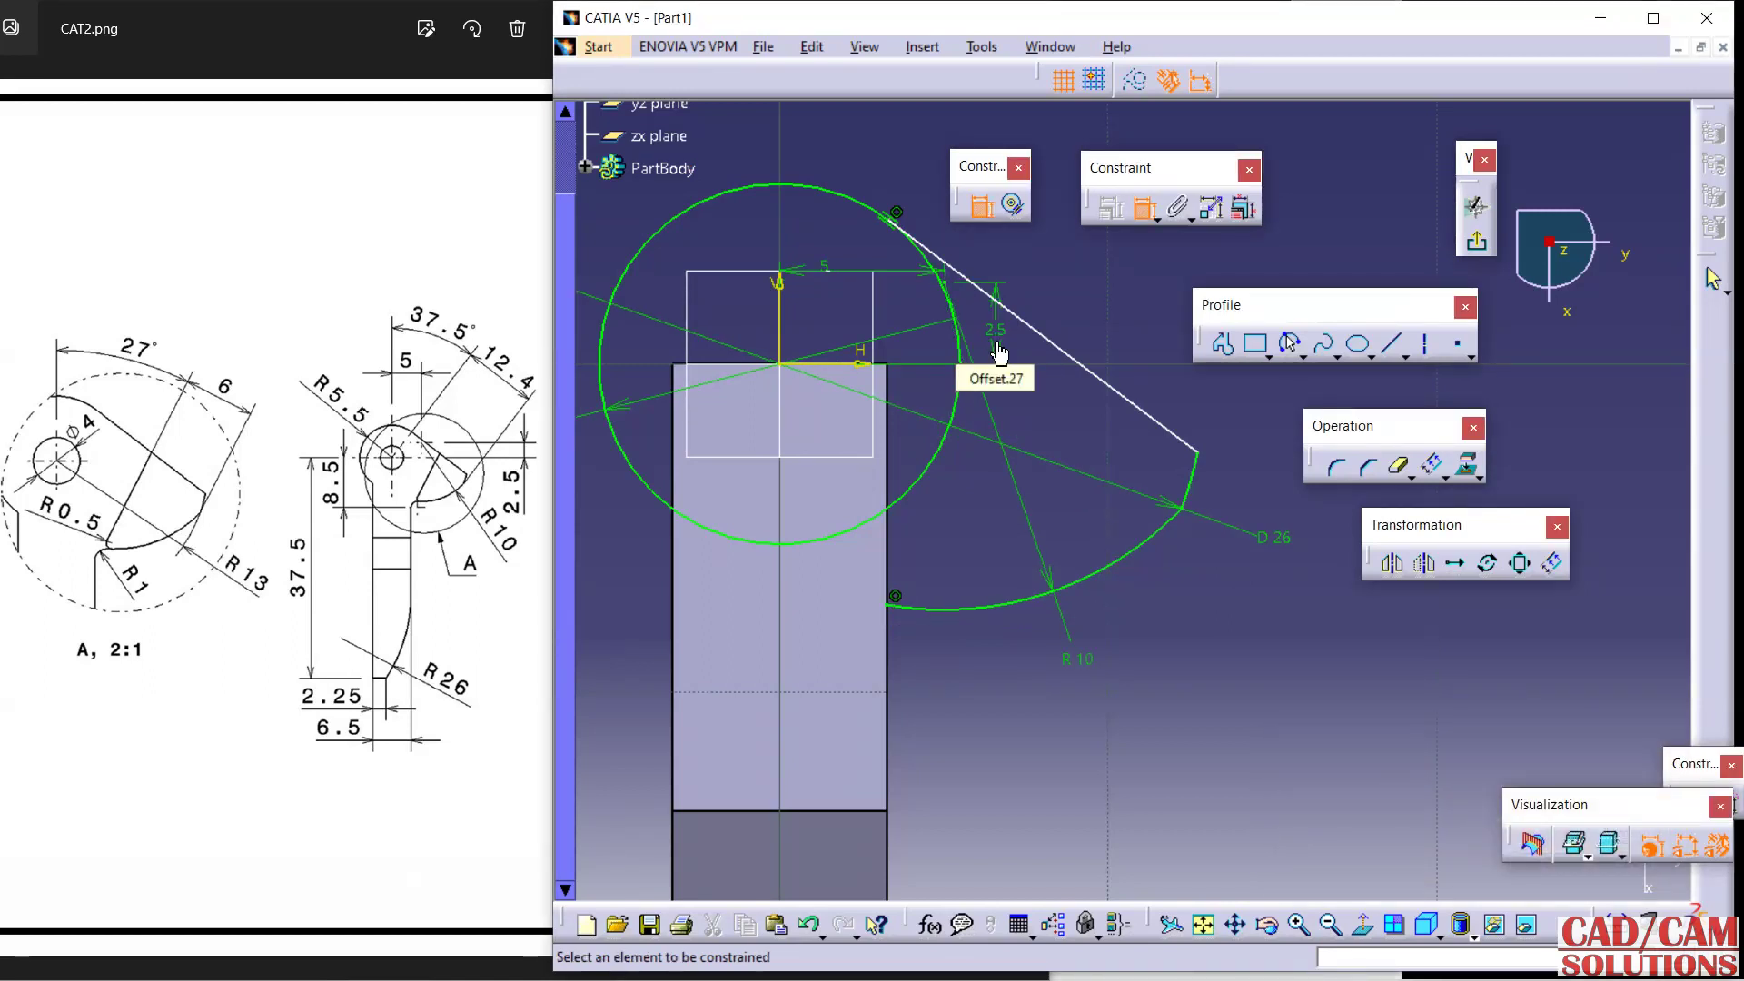
# Draw an axis from the origin to the circle, perpendicular to the slanted top line.
pyautogui.click(1424, 345)
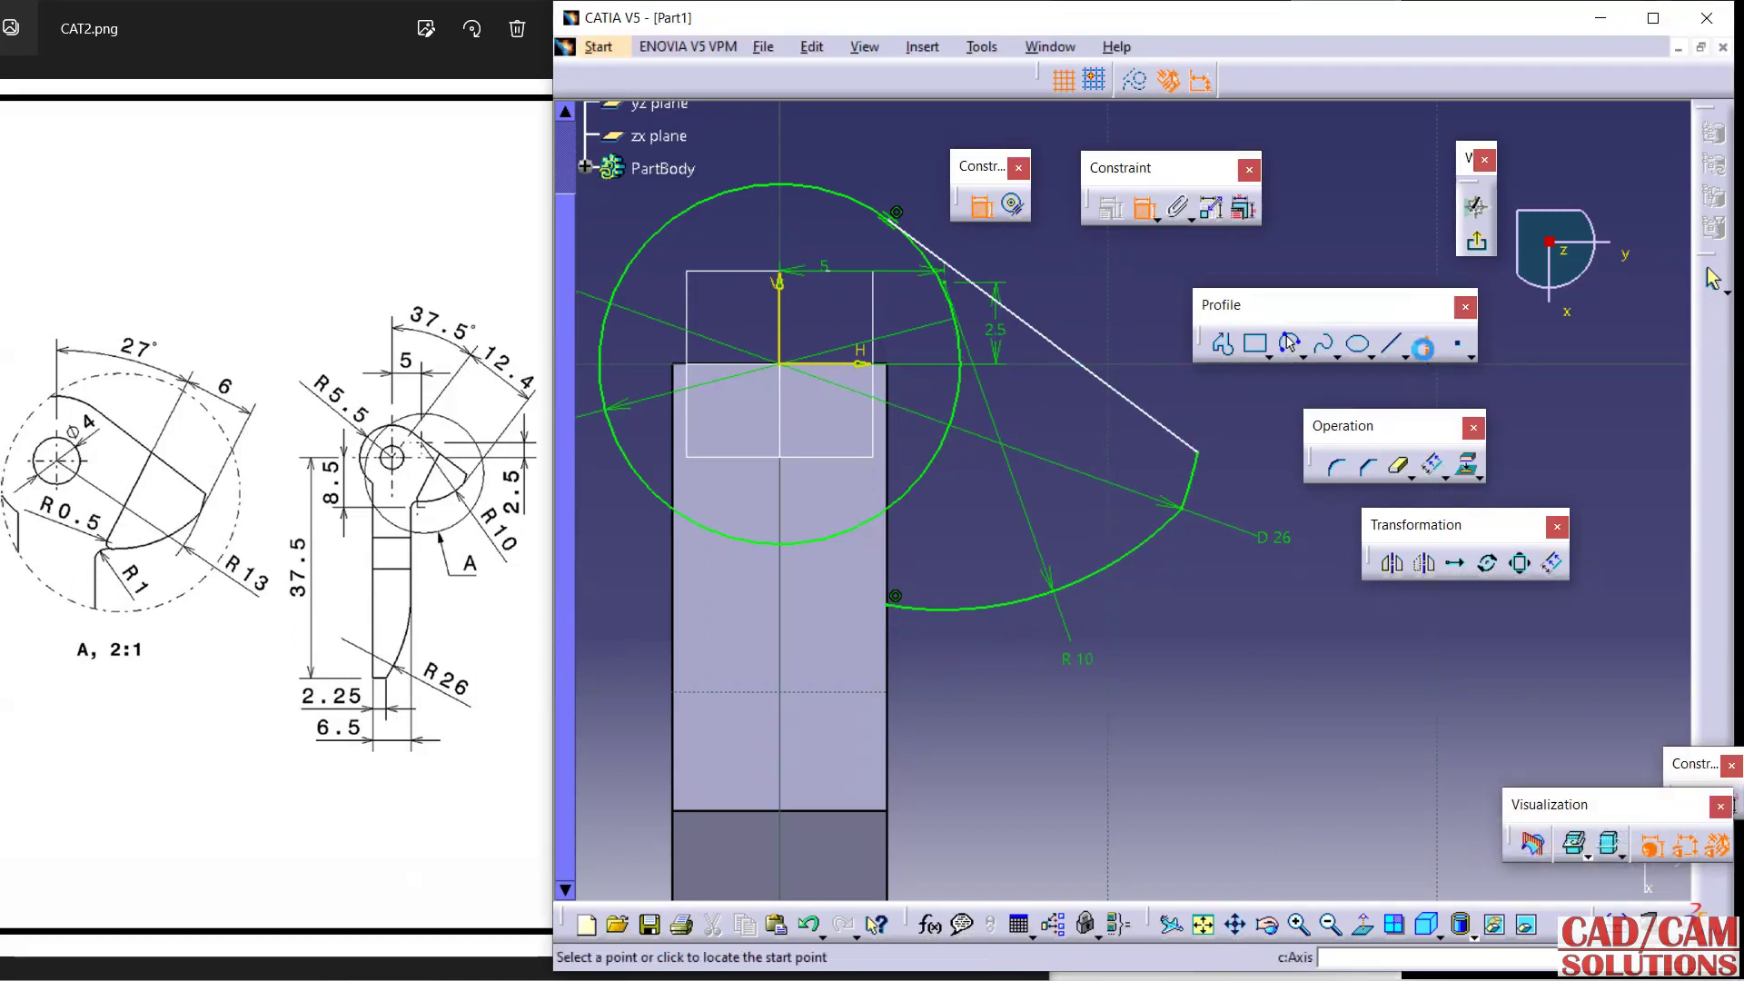
pyautogui.click(783, 366)
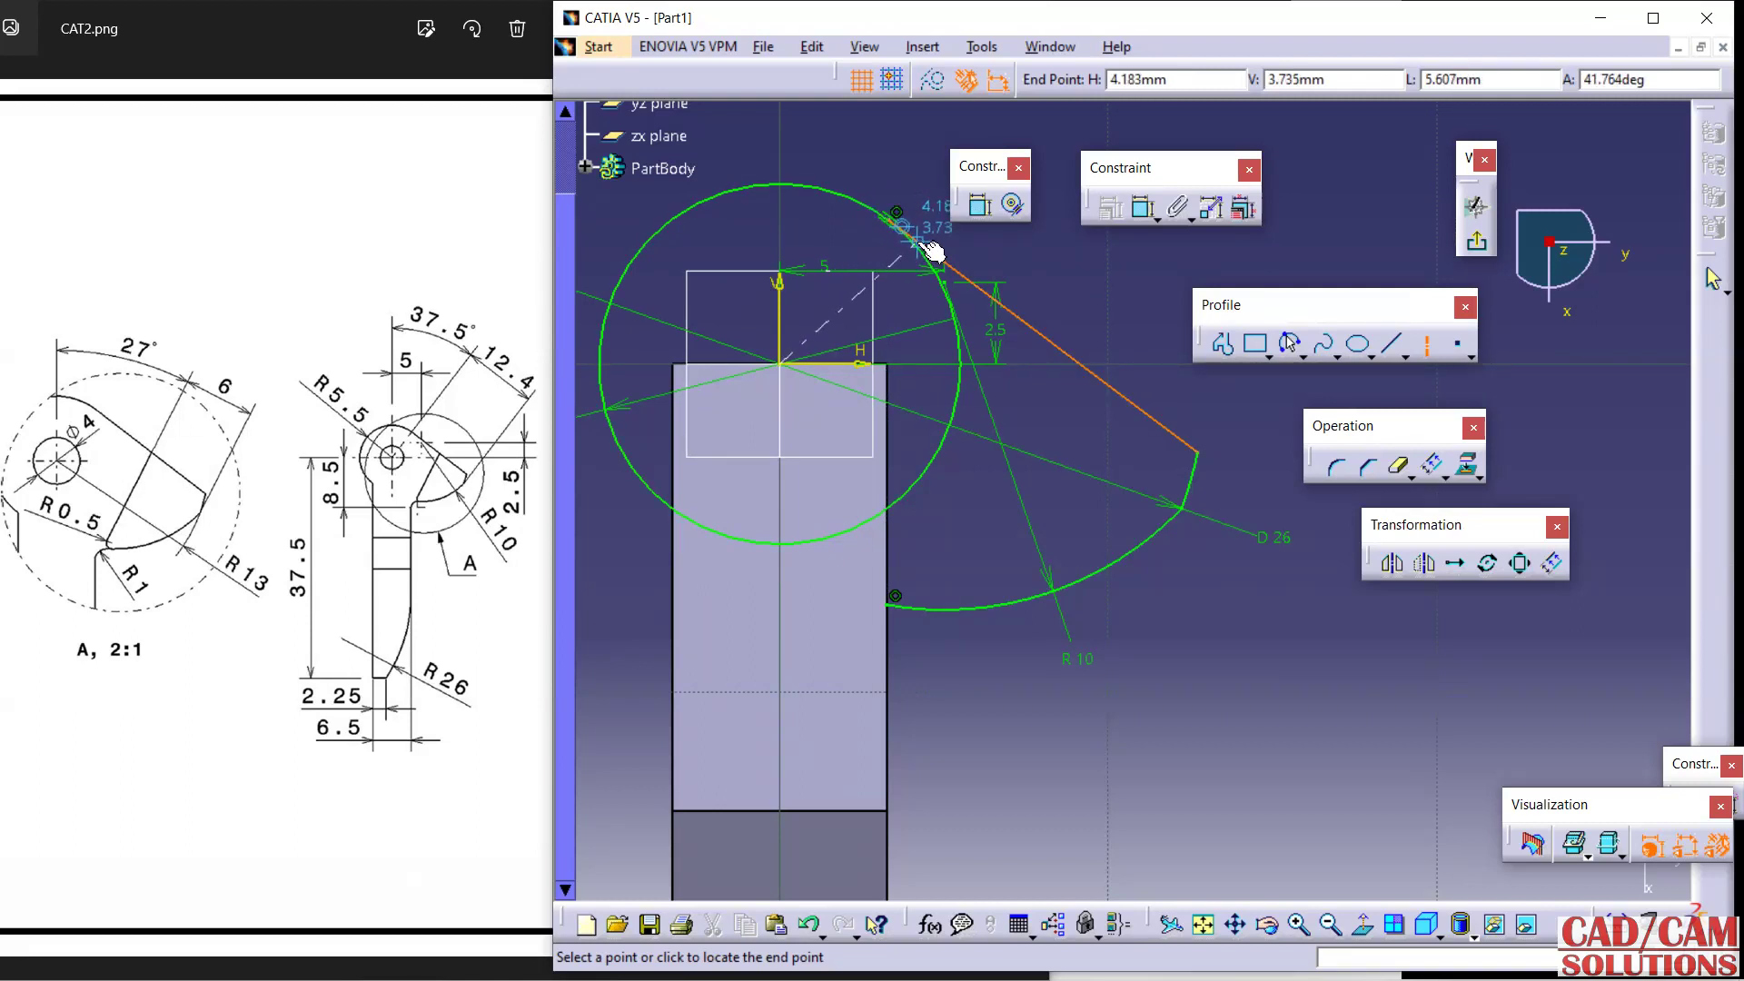
pyautogui.click(926, 236)
pyautogui.click(999, 368)
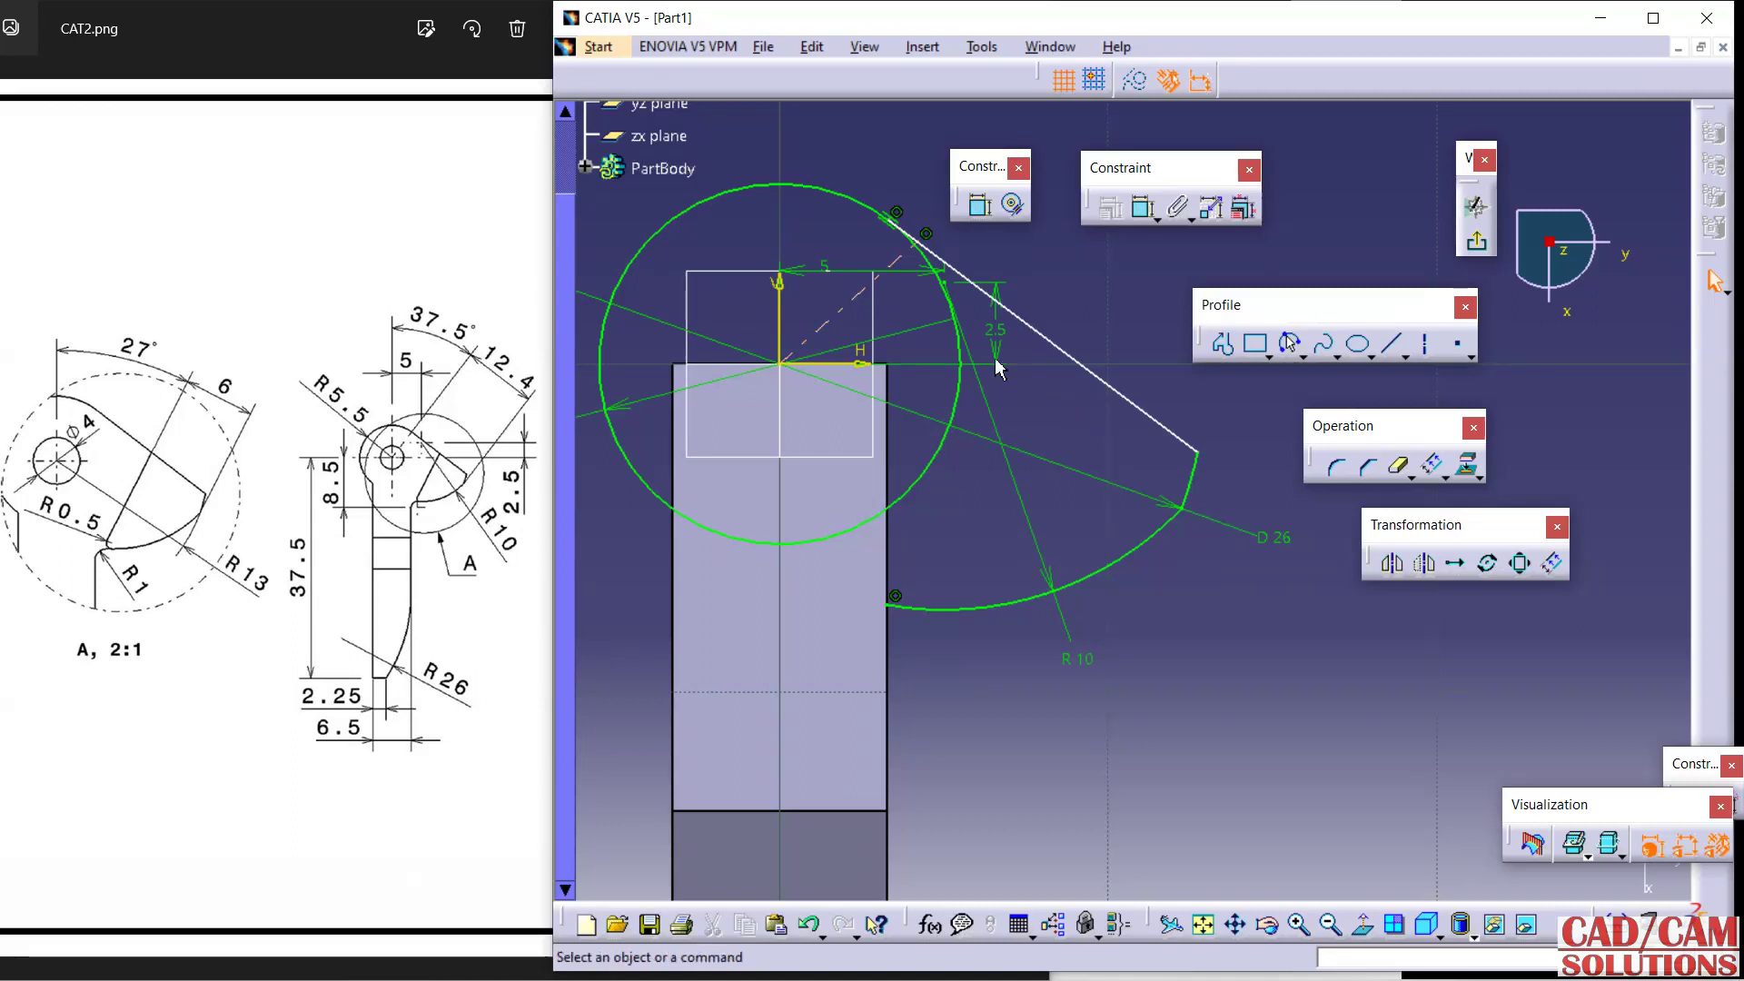
pyautogui.click(1017, 313)
pyautogui.keyDown('ctrl'); pyautogui.click(840, 310); pyautogui.keyUp('ctrl')
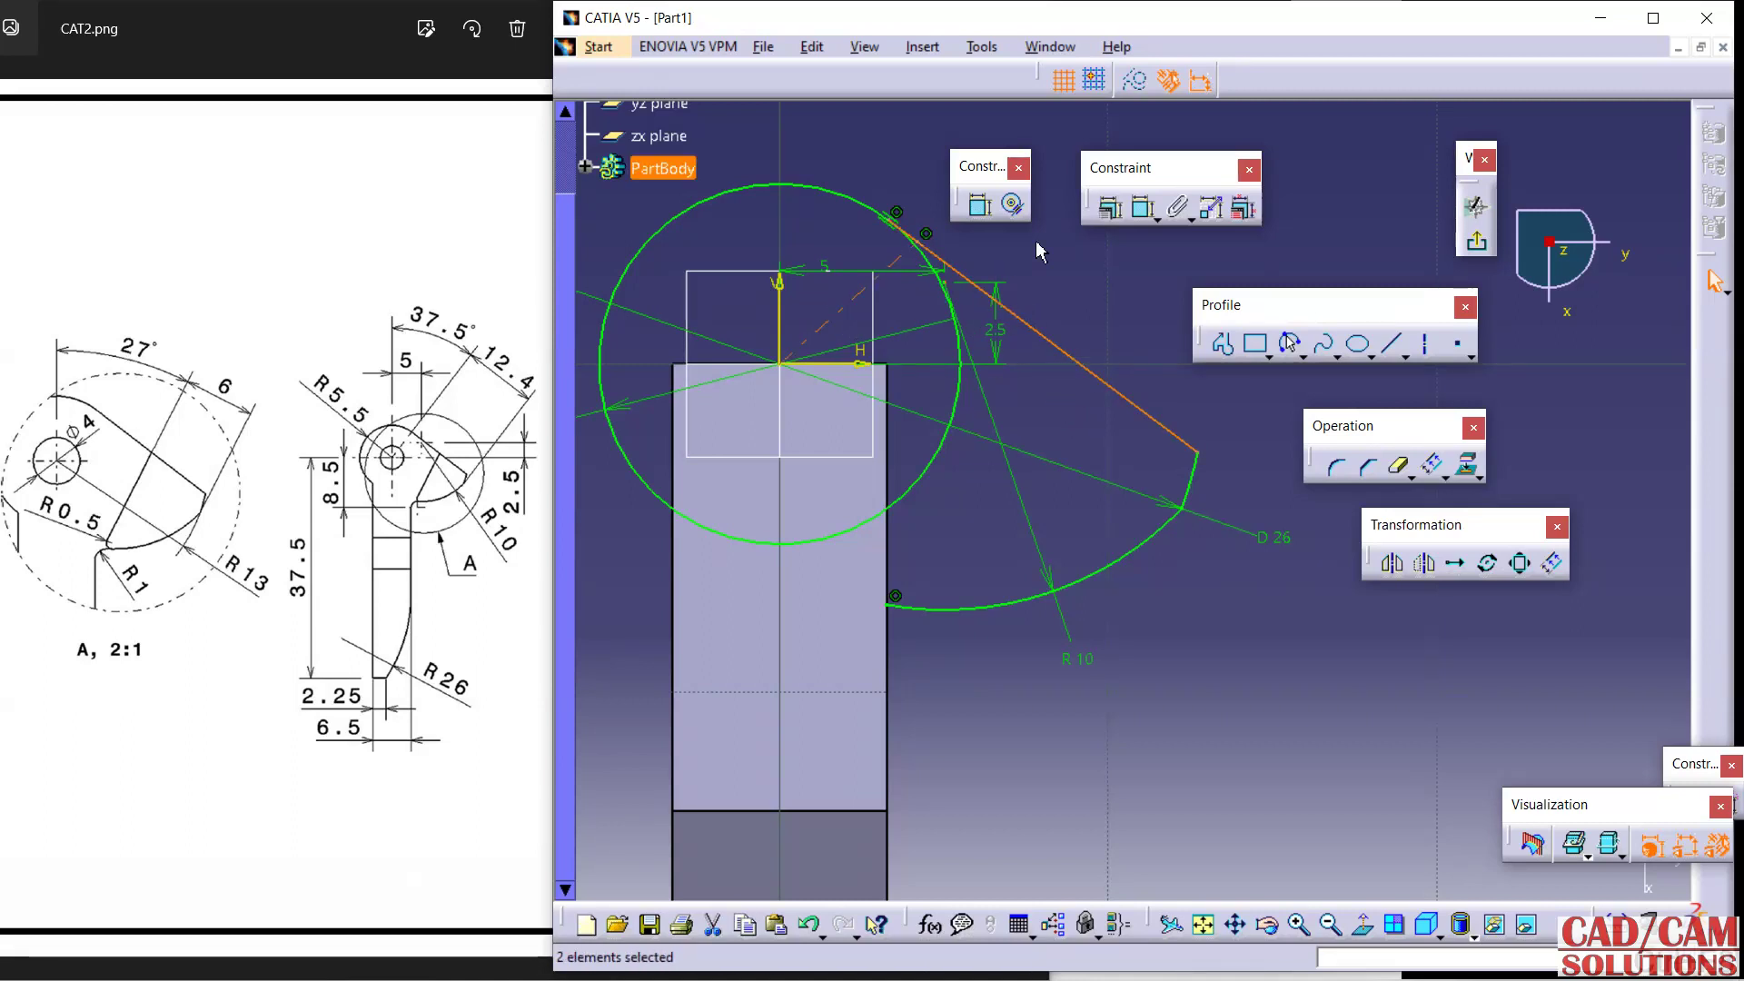
pyautogui.click(1110, 210)
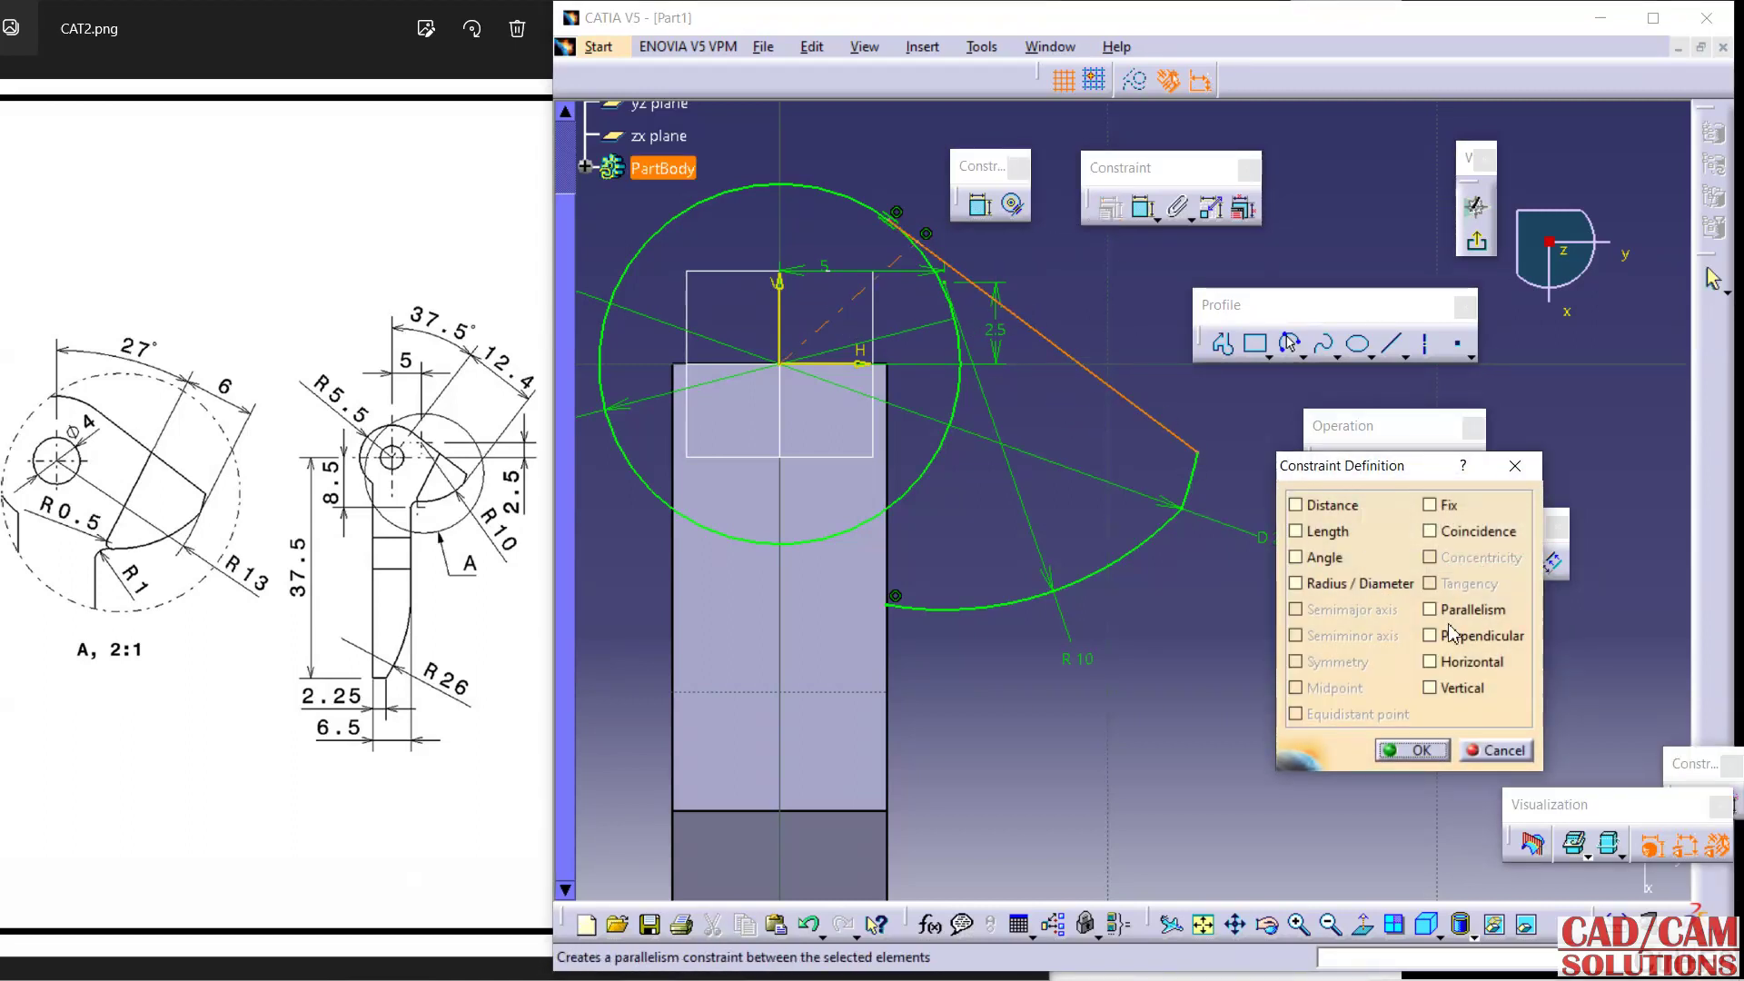
pyautogui.click(1444, 635)
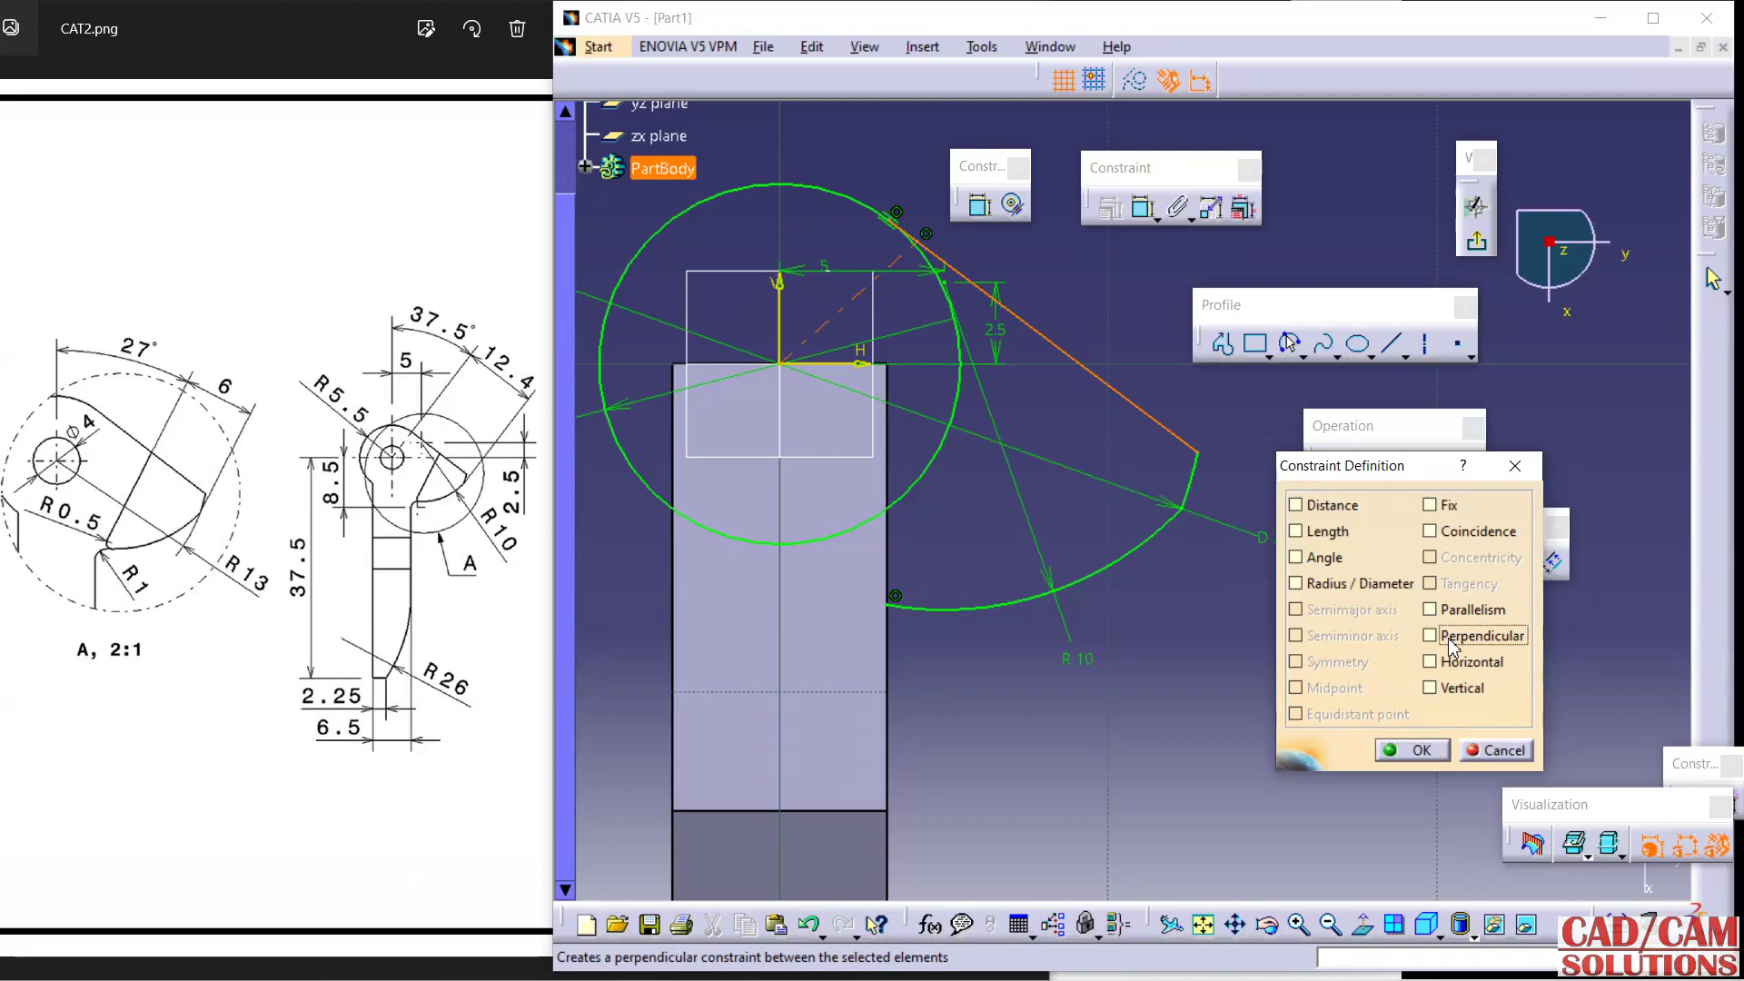
pyautogui.click(1393, 756)
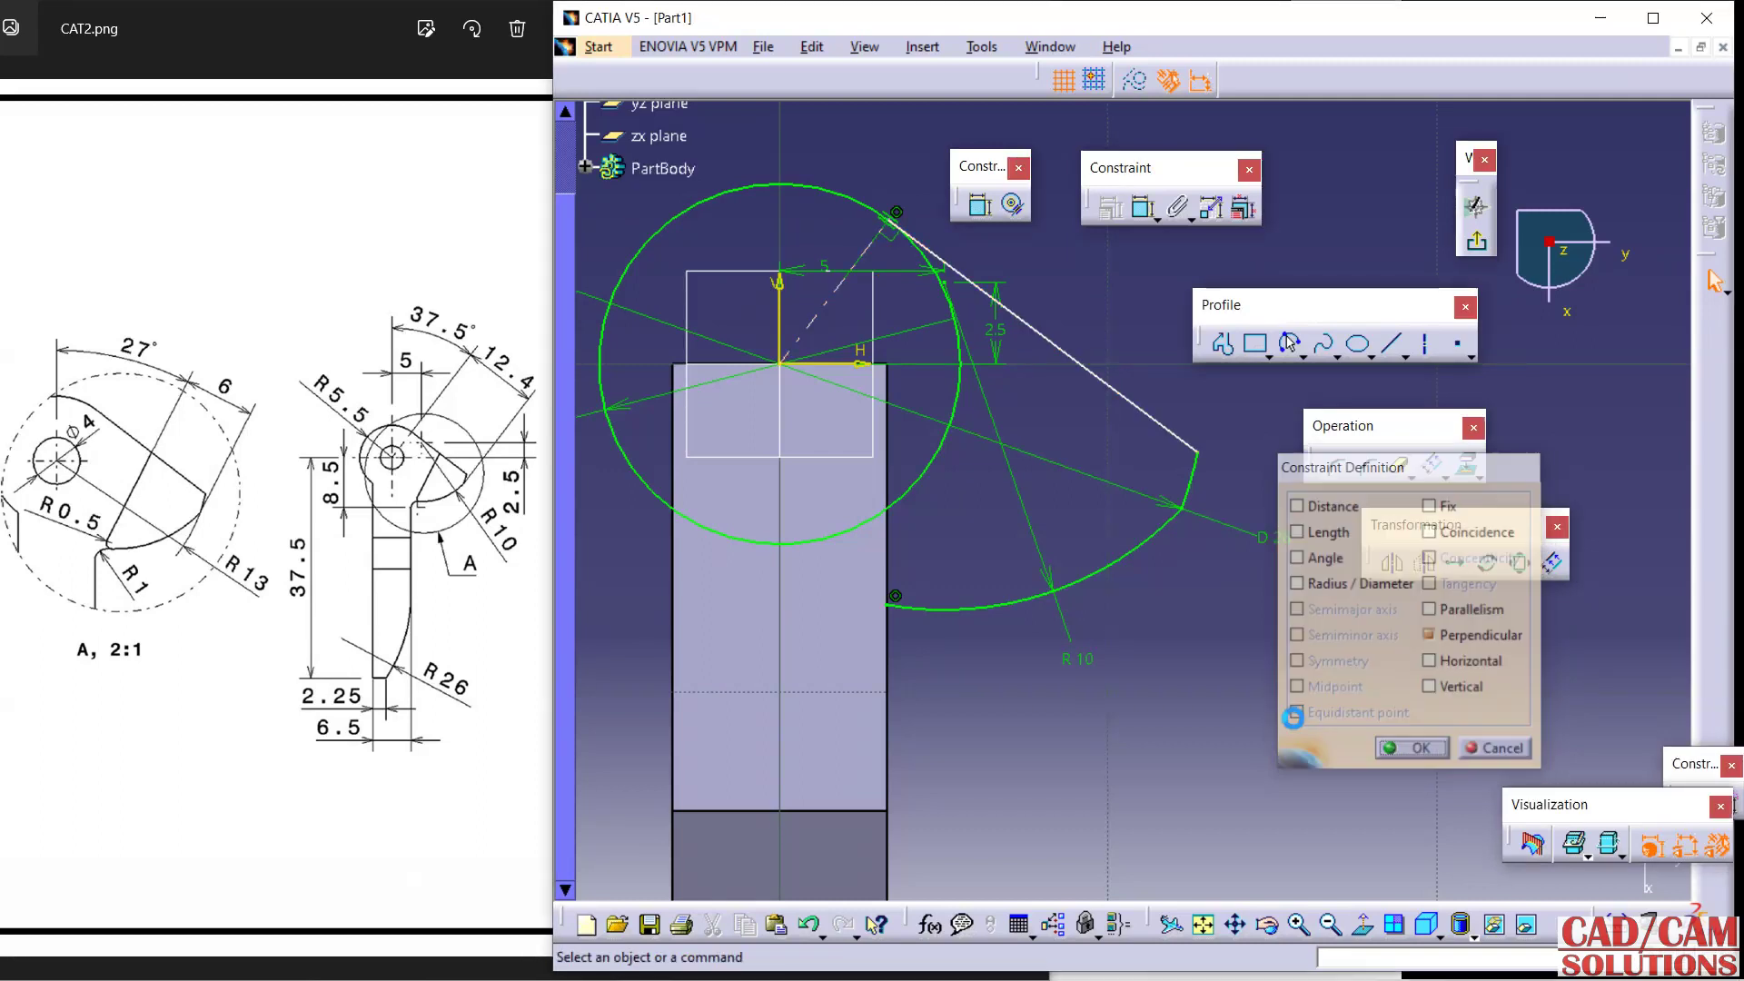
# Set the axis angle to 37.5° from the vertical axis.
pyautogui.click(1142, 209)
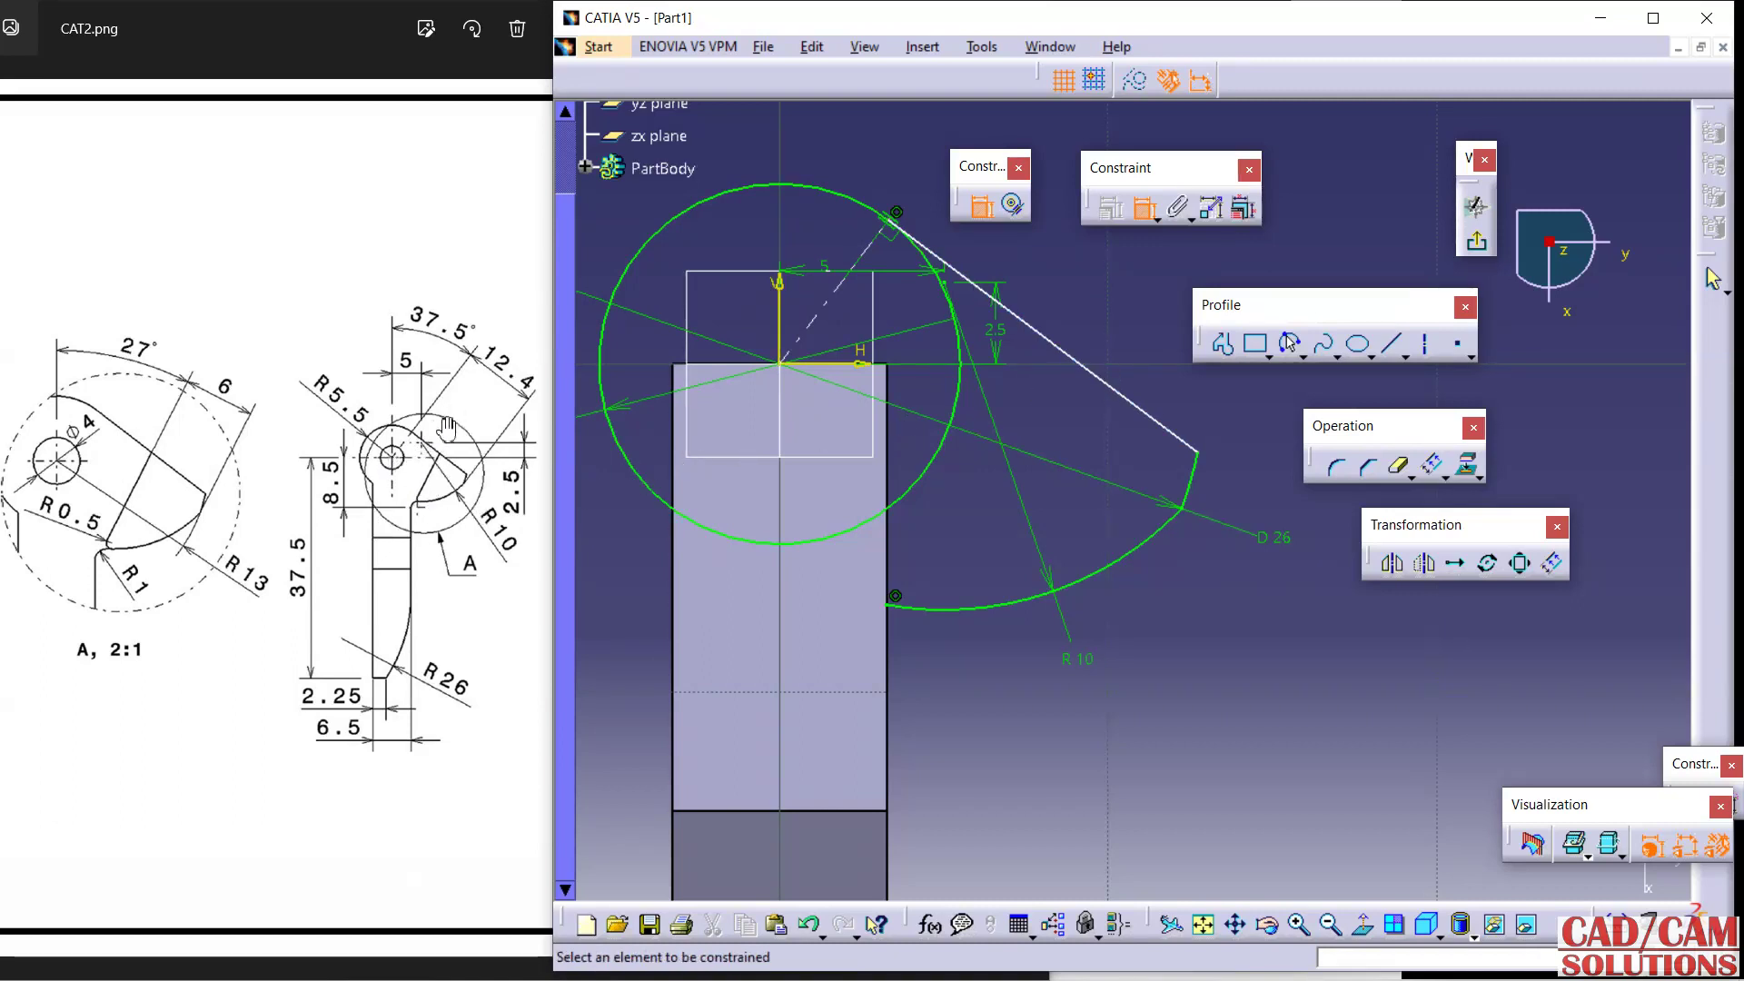
pyautogui.click(833, 298)
pyautogui.doubleClick(855, 162)
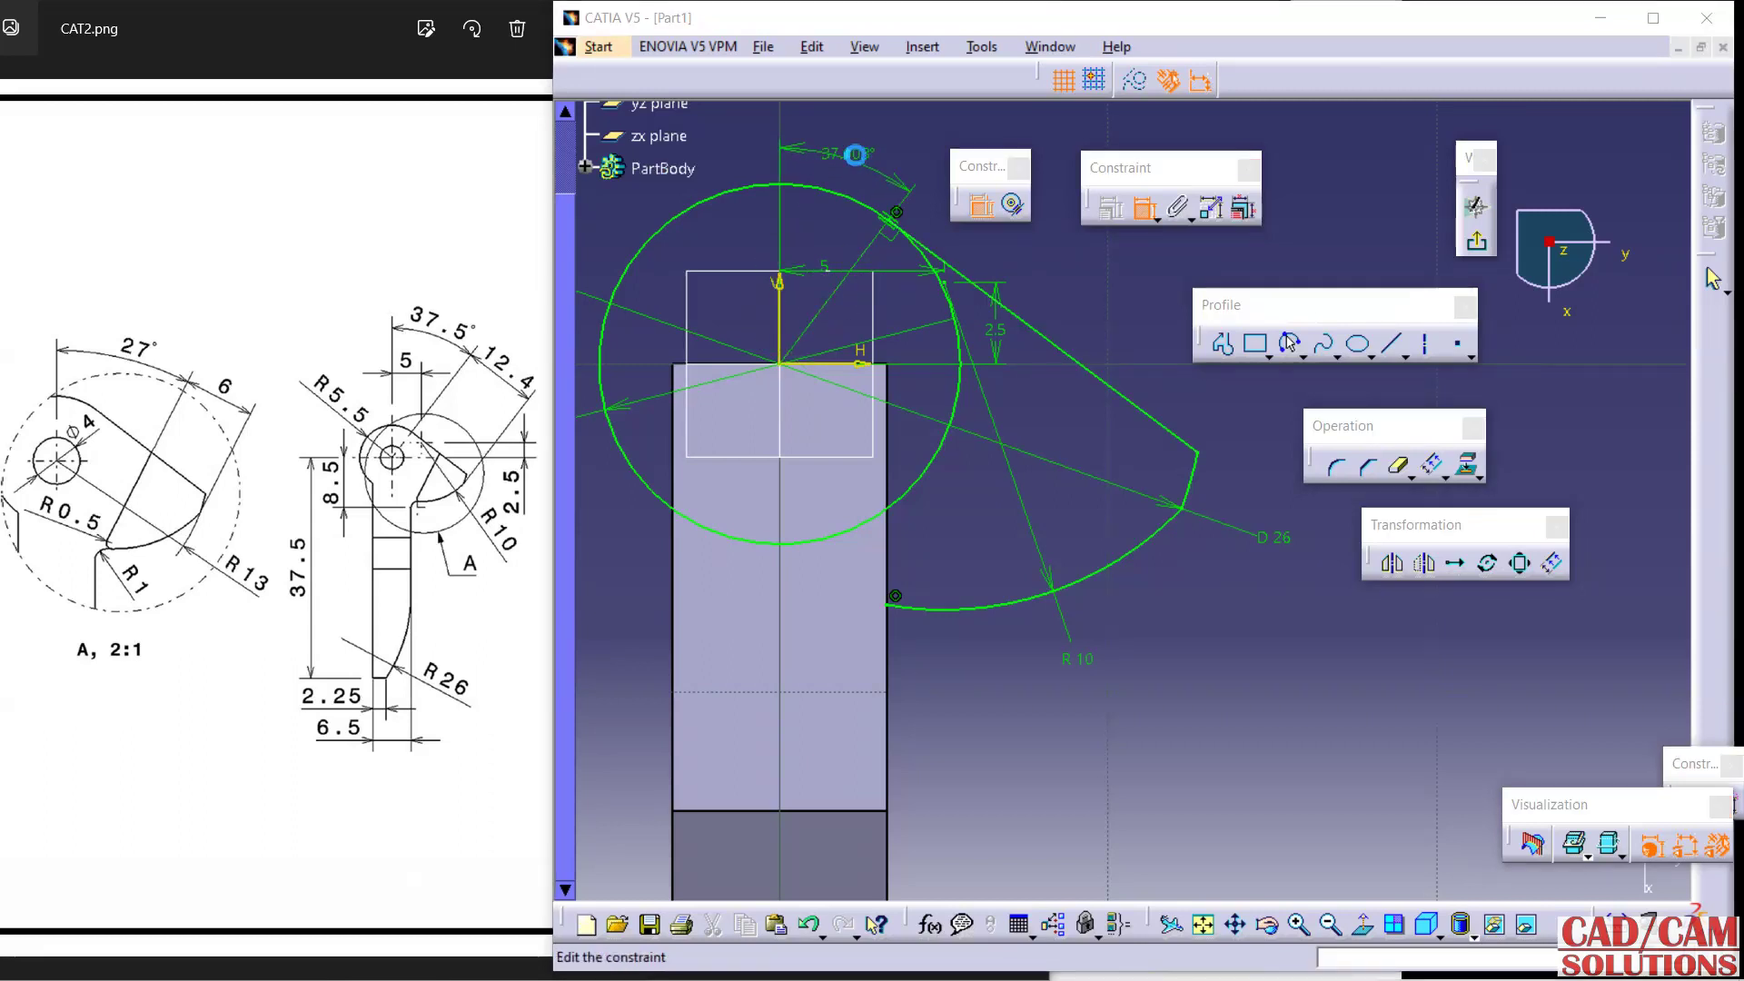
pyautogui.write('37.5deg')
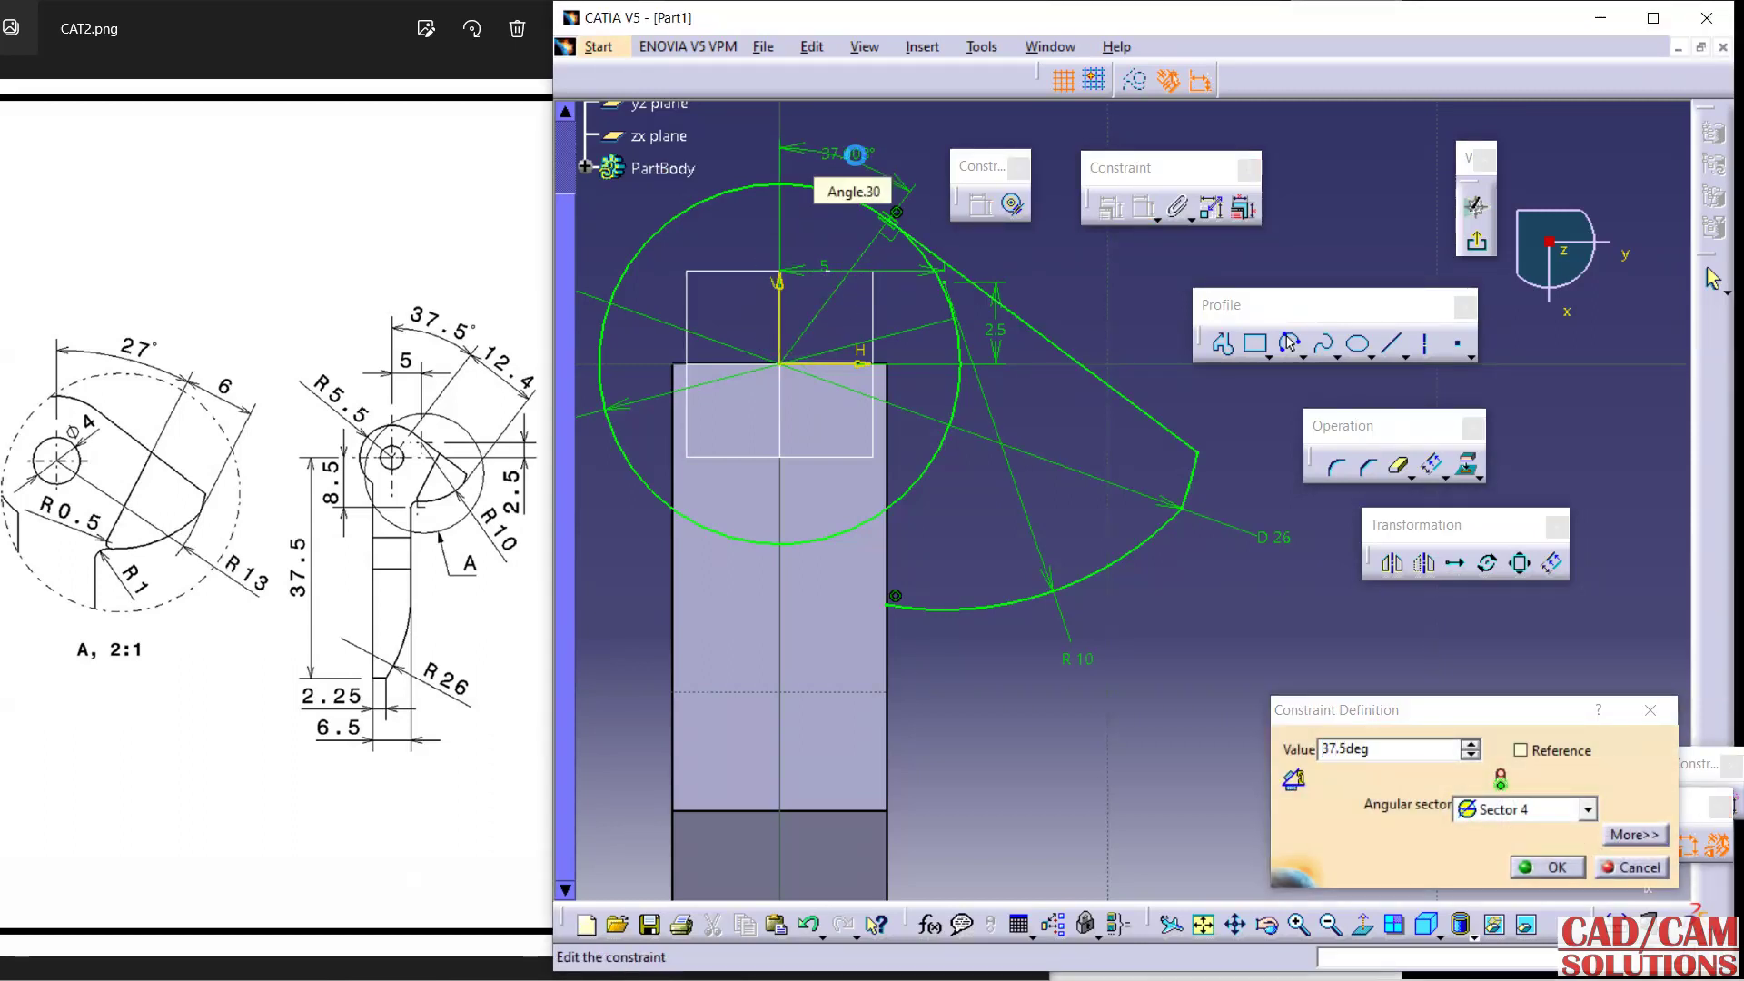
pyautogui.press('Return')
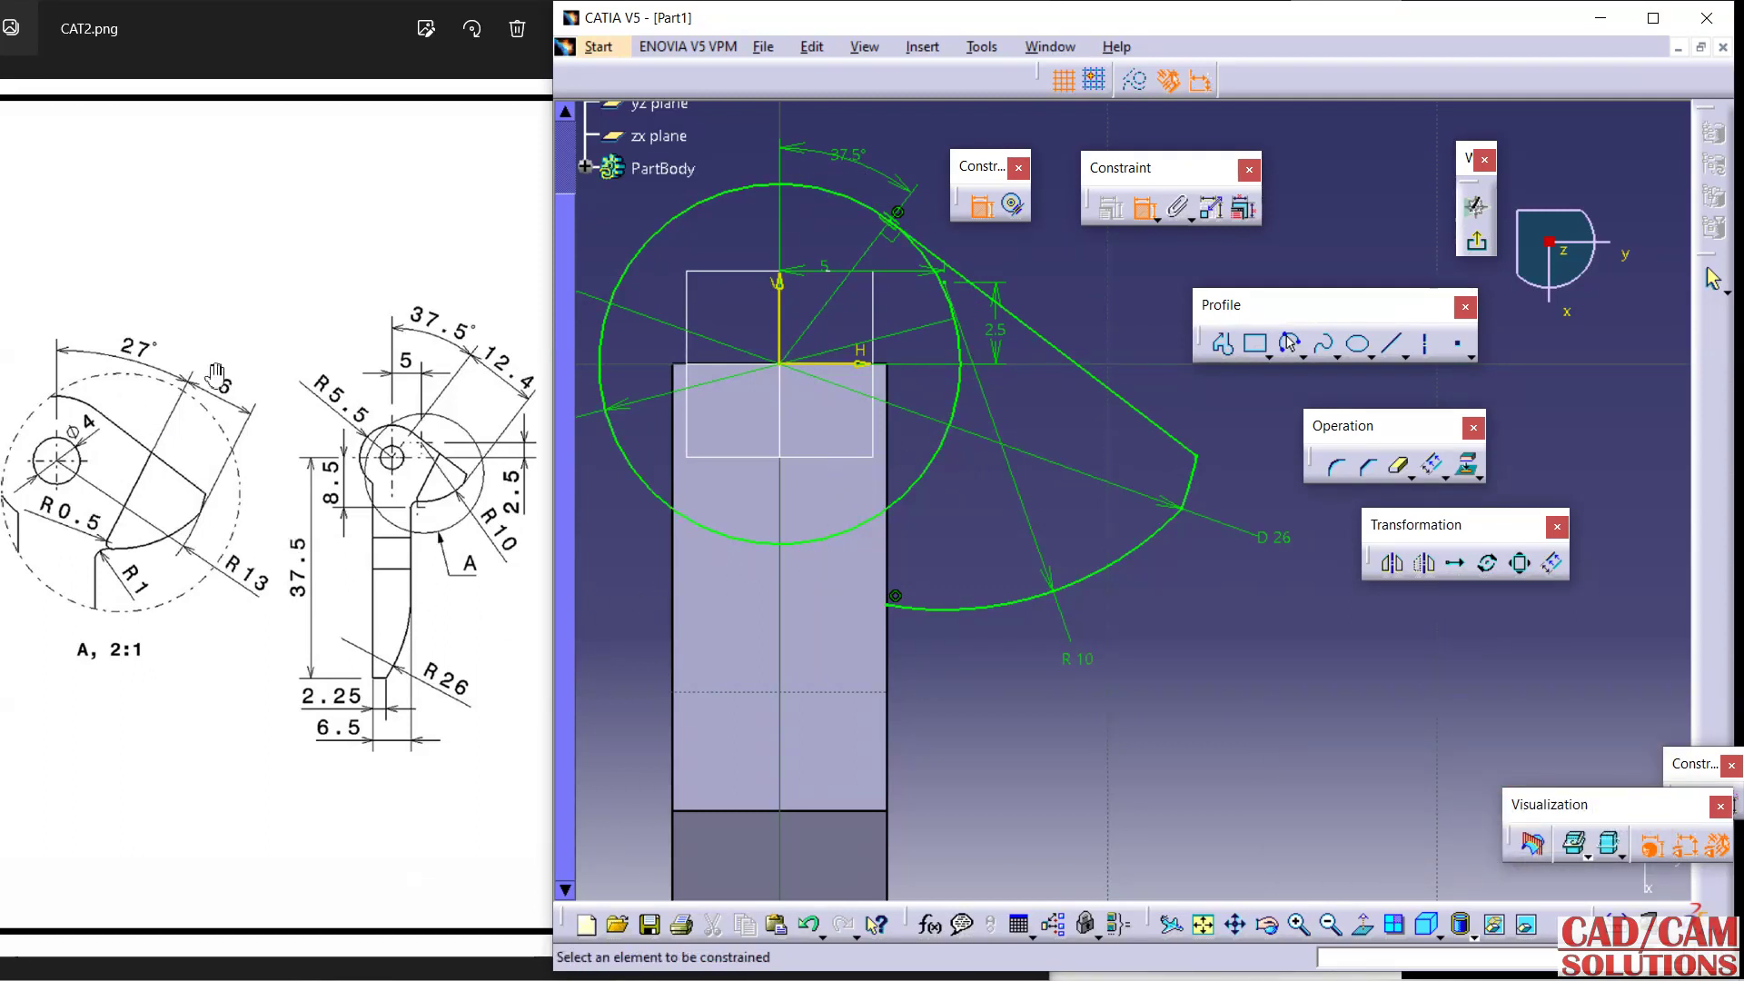
pyautogui.click(1396, 353)
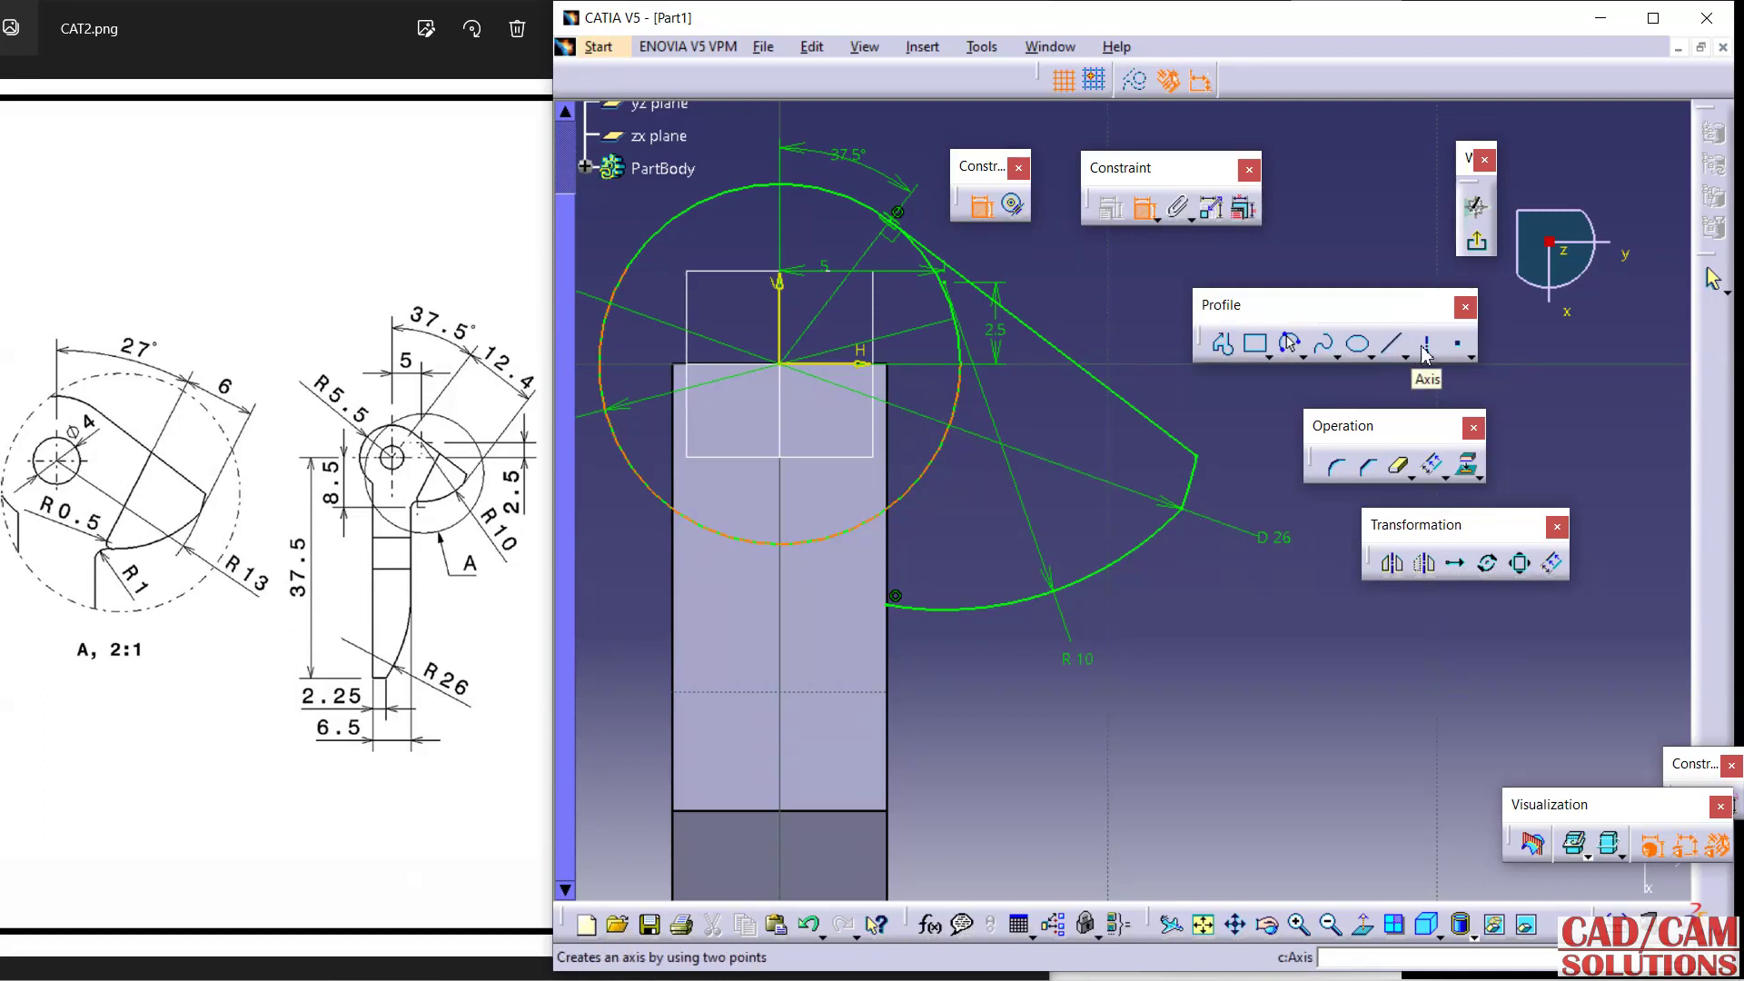
# Draw a construction line across the sector at 27° to the vertical axis.
pyautogui.click(1081, 368)
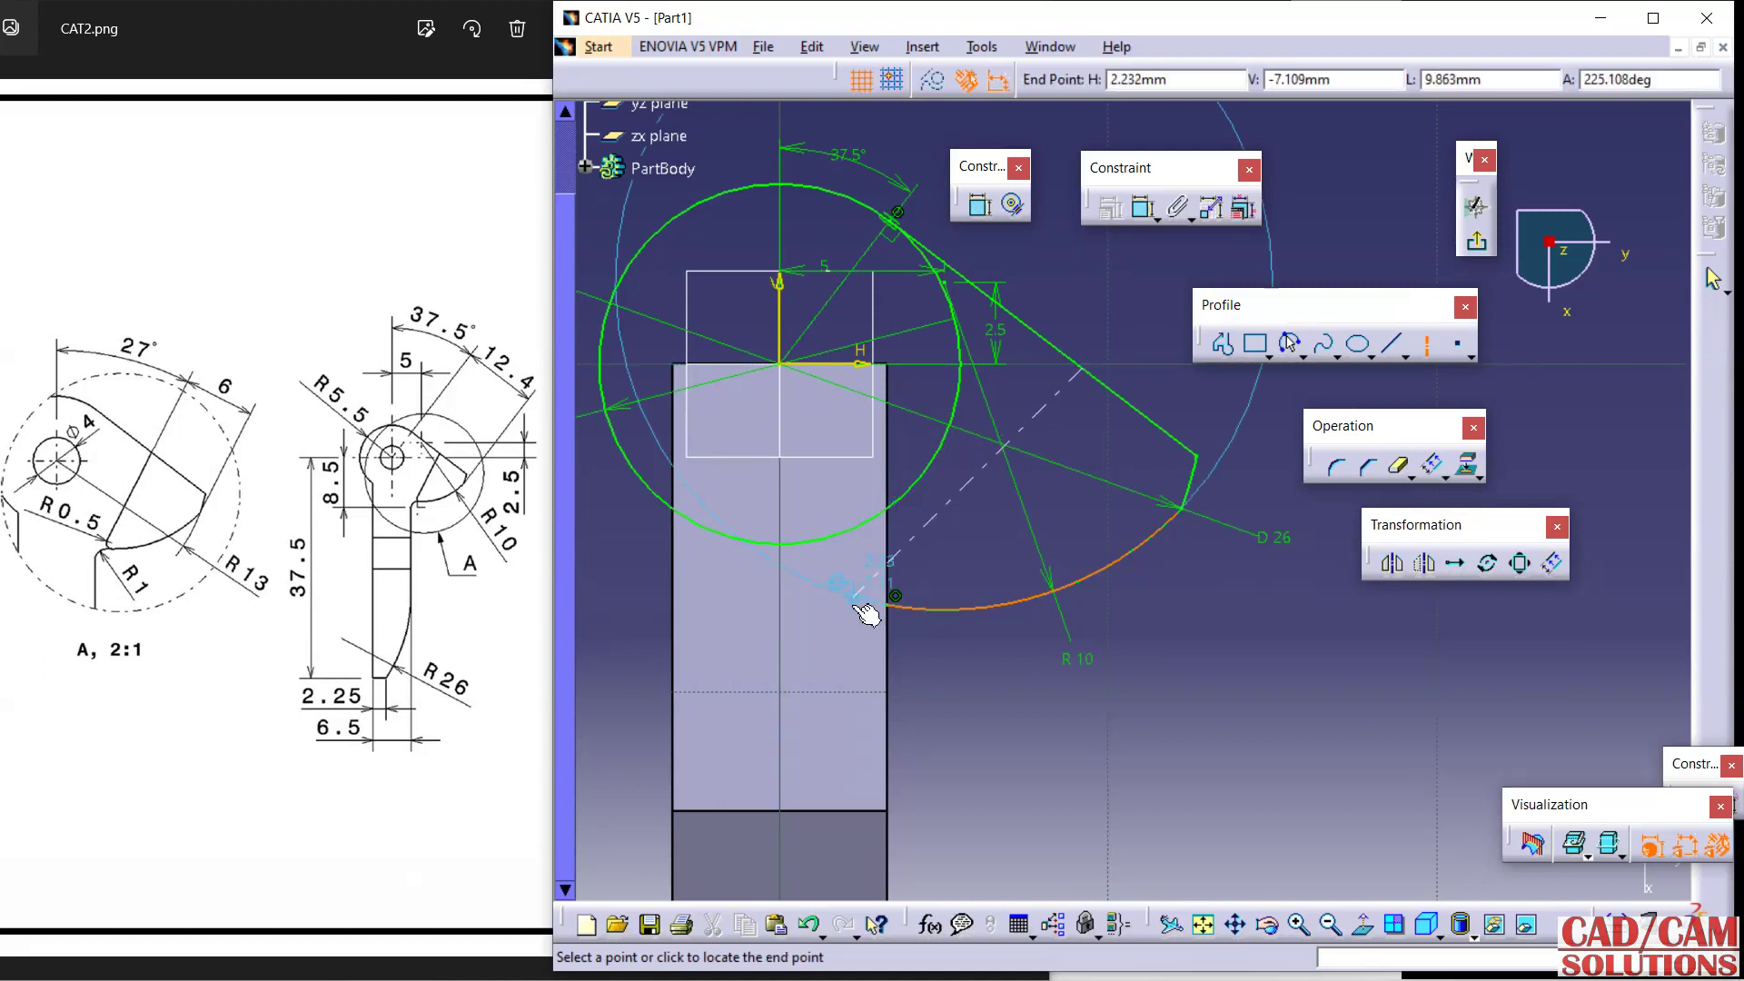
pyautogui.click(870, 666)
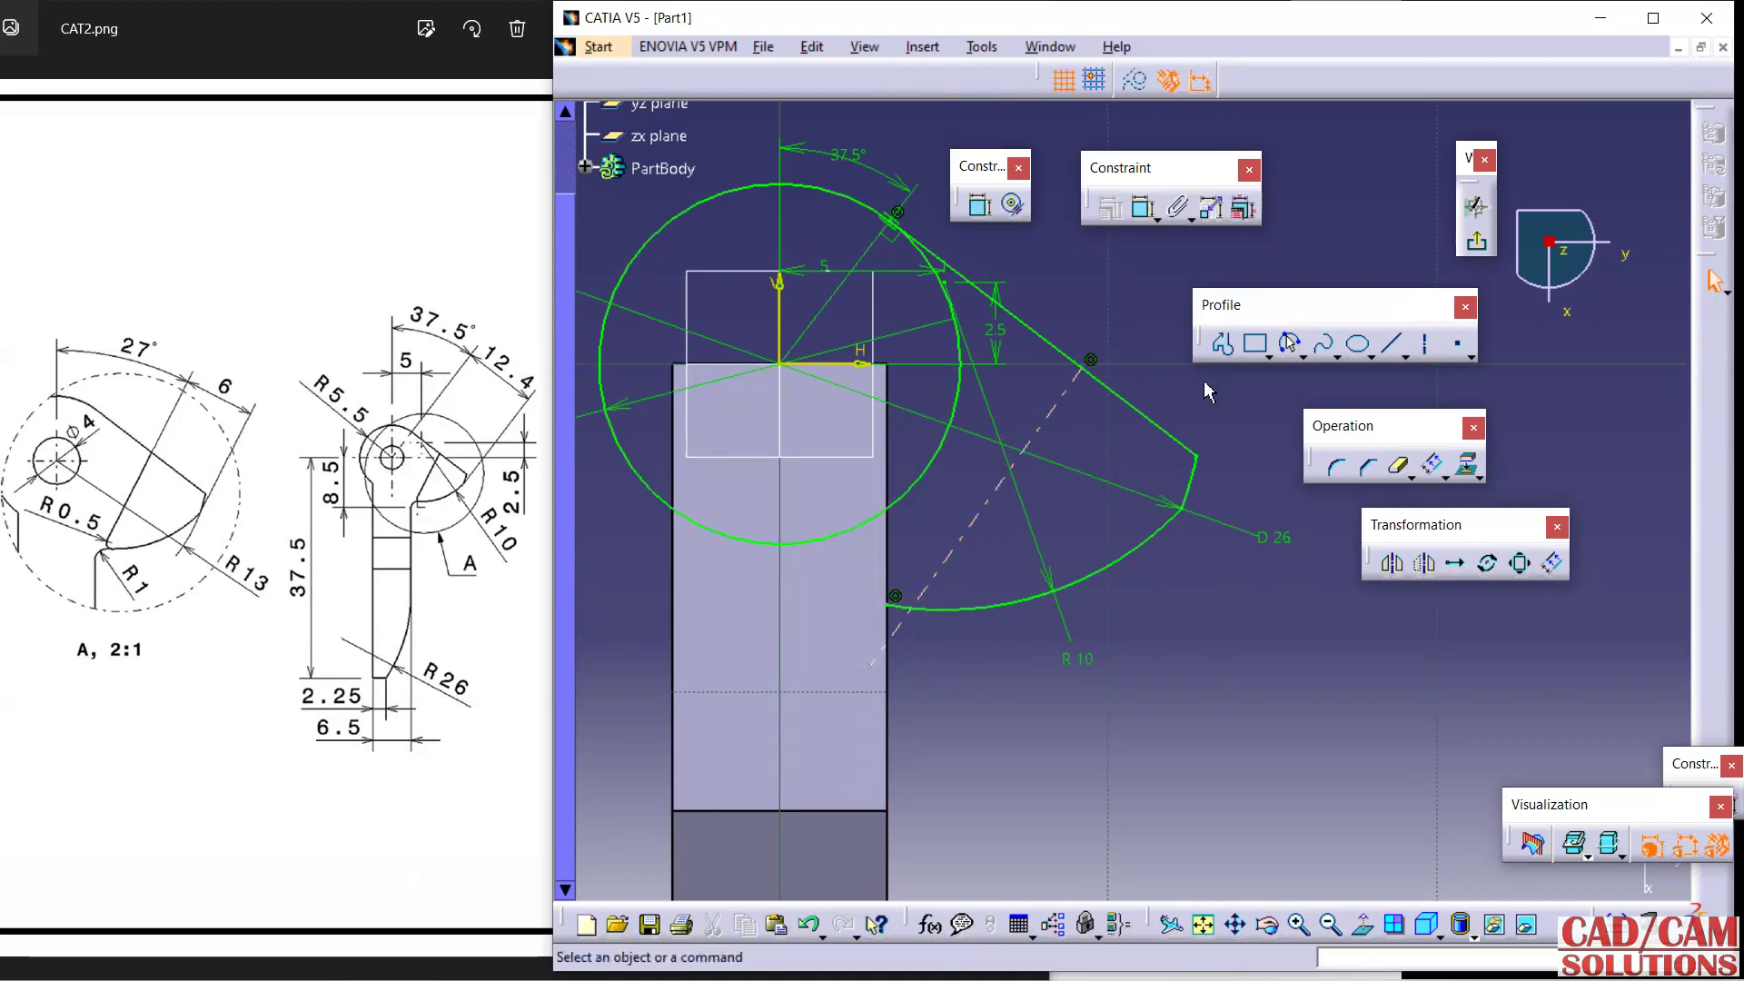
pyautogui.click(1141, 213)
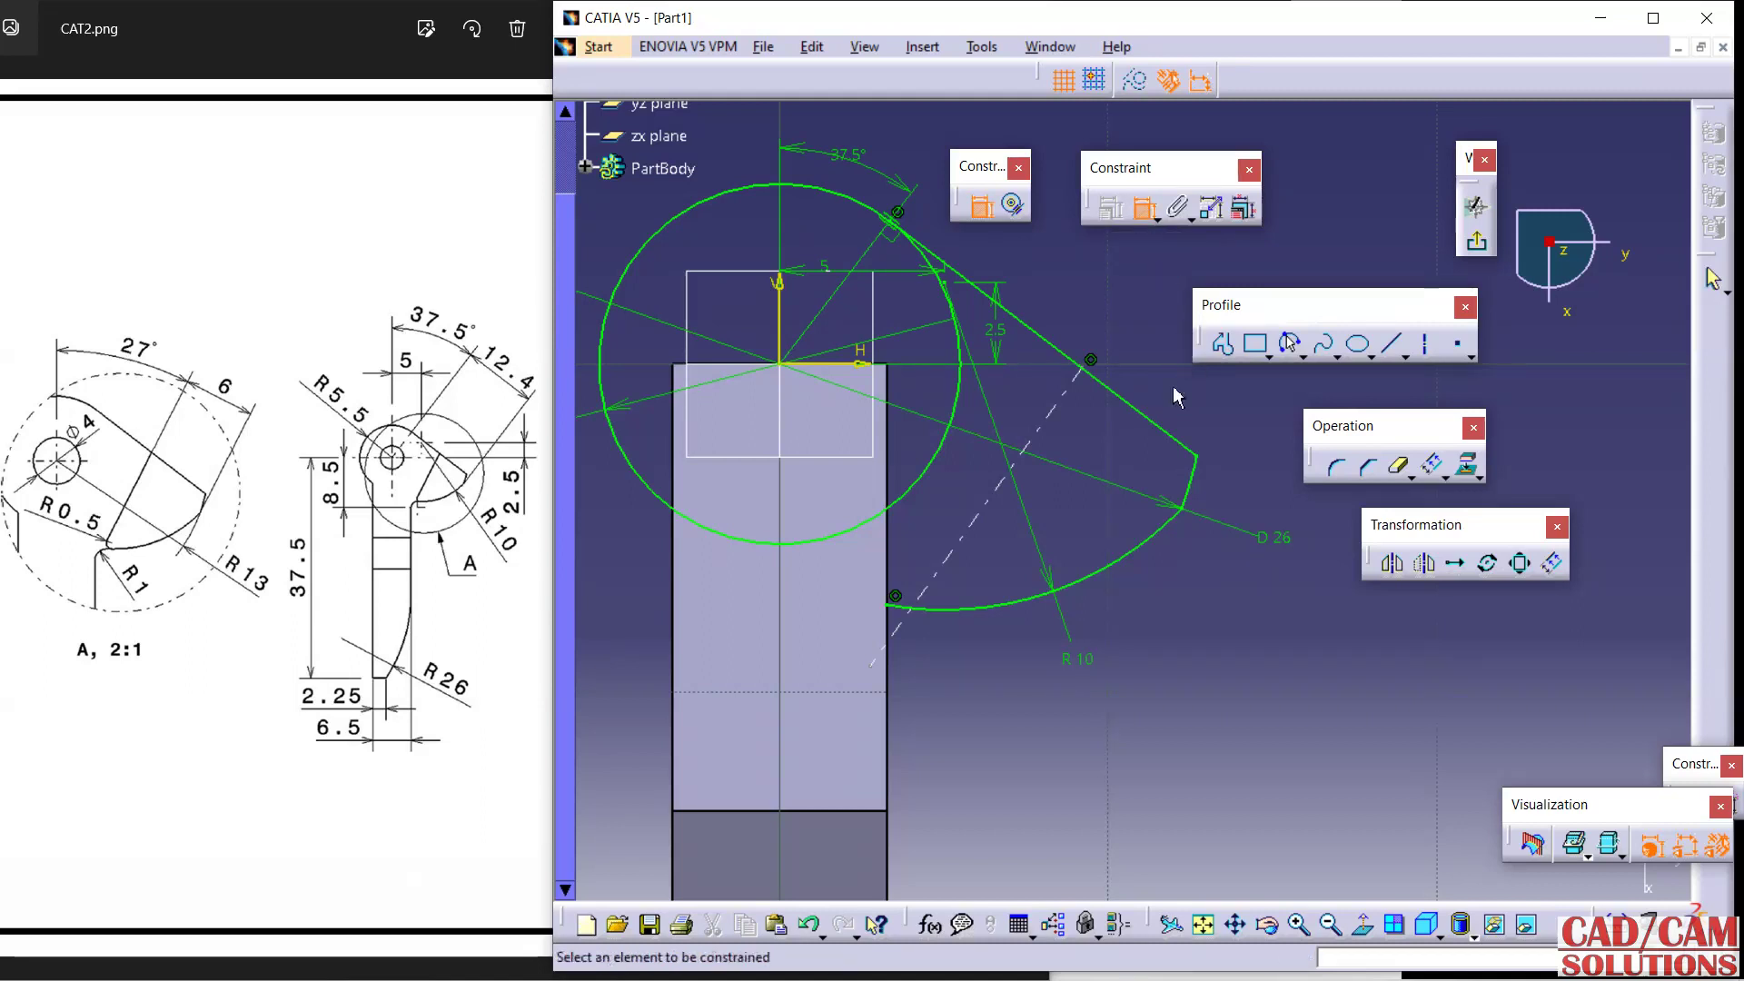
pyautogui.click(1055, 399)
pyautogui.click(780, 300)
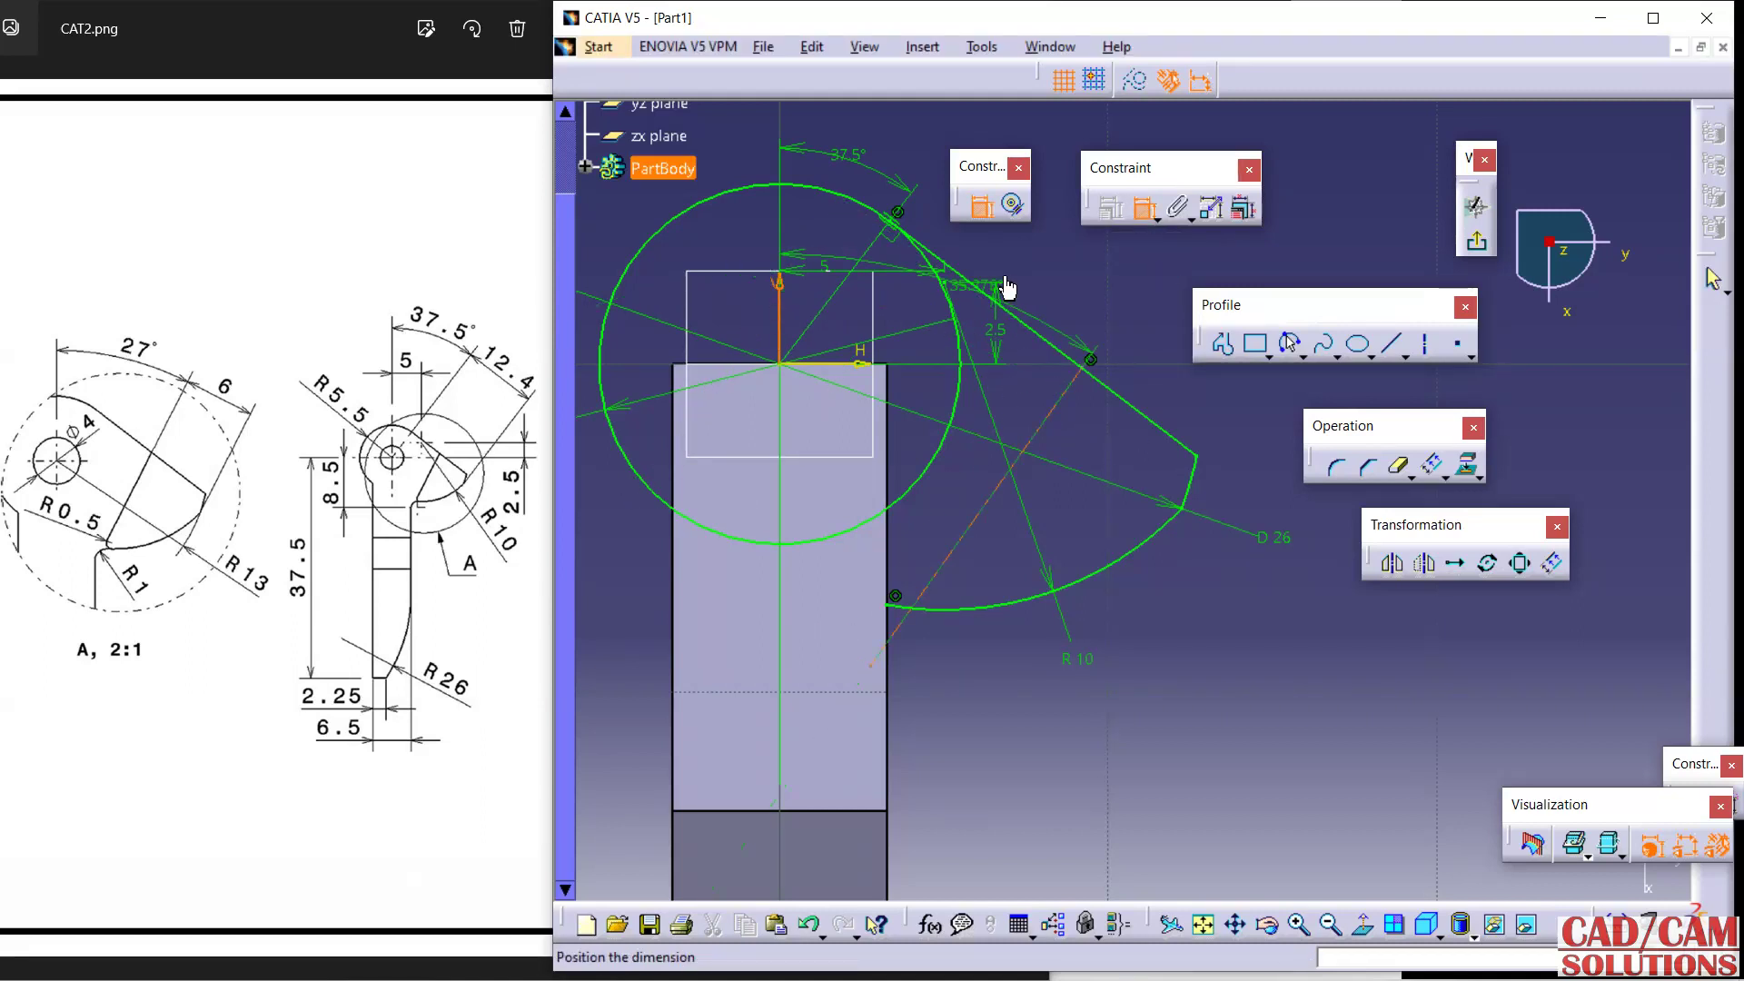
pyautogui.click(1054, 141)
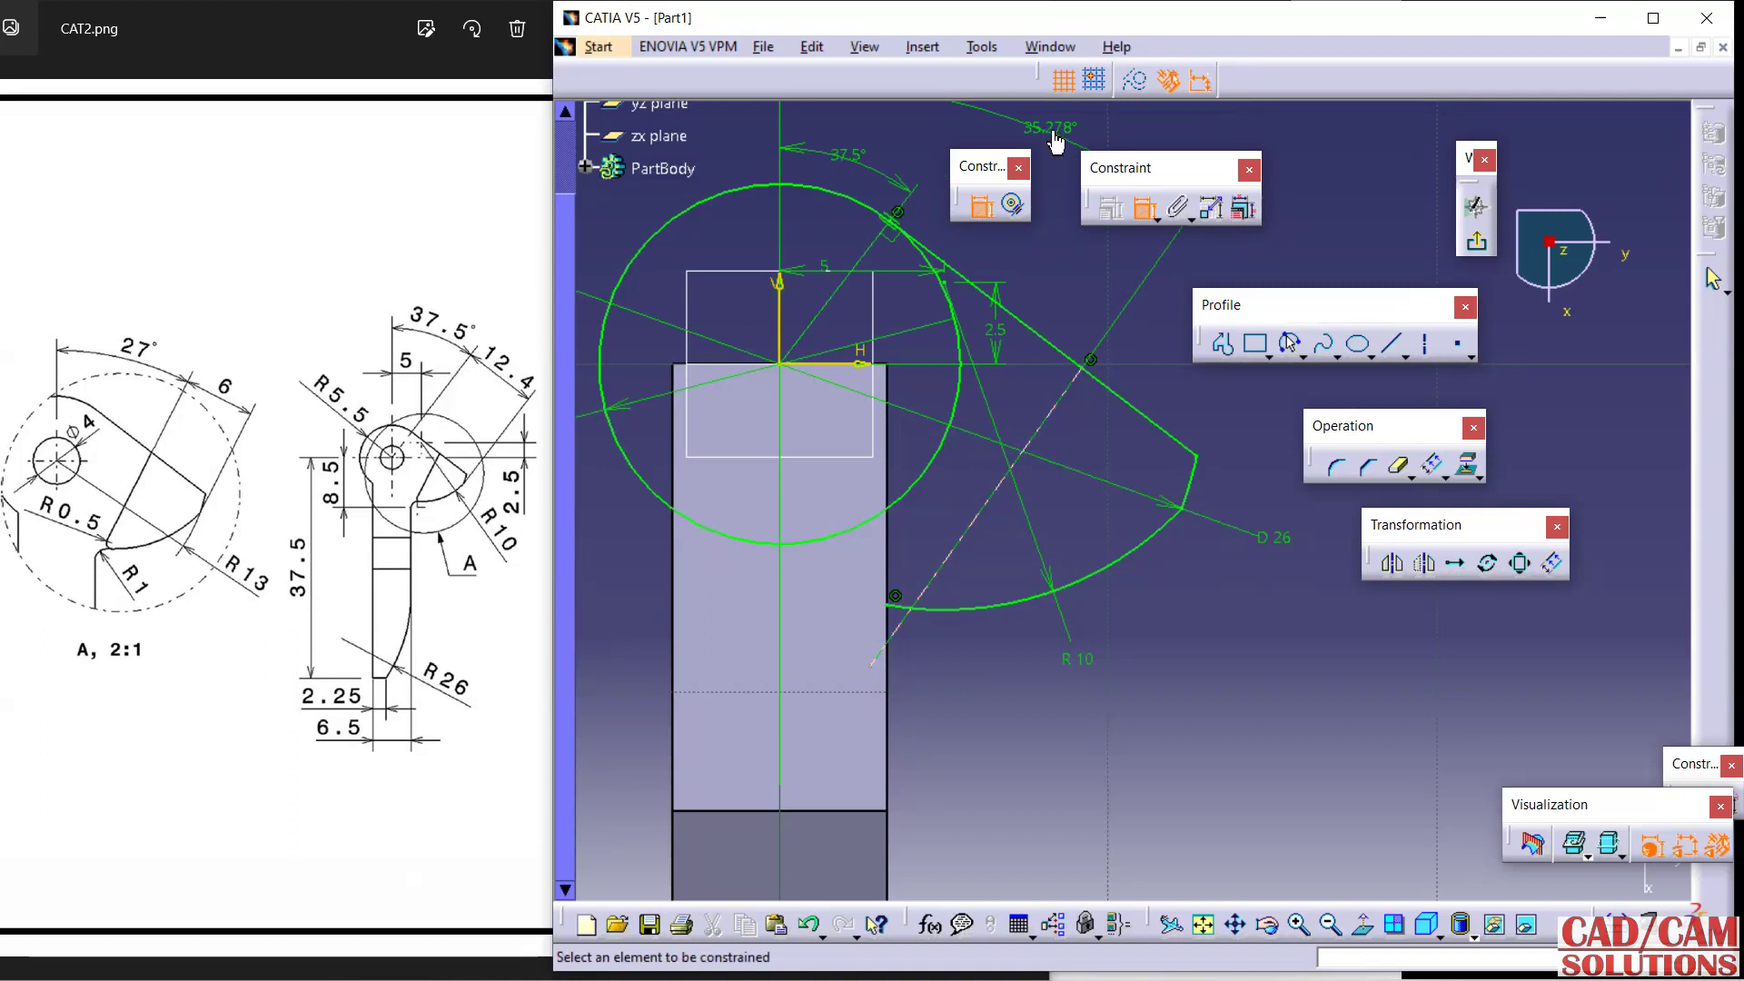
pyautogui.doubleClick(1053, 141)
pyautogui.write('27')
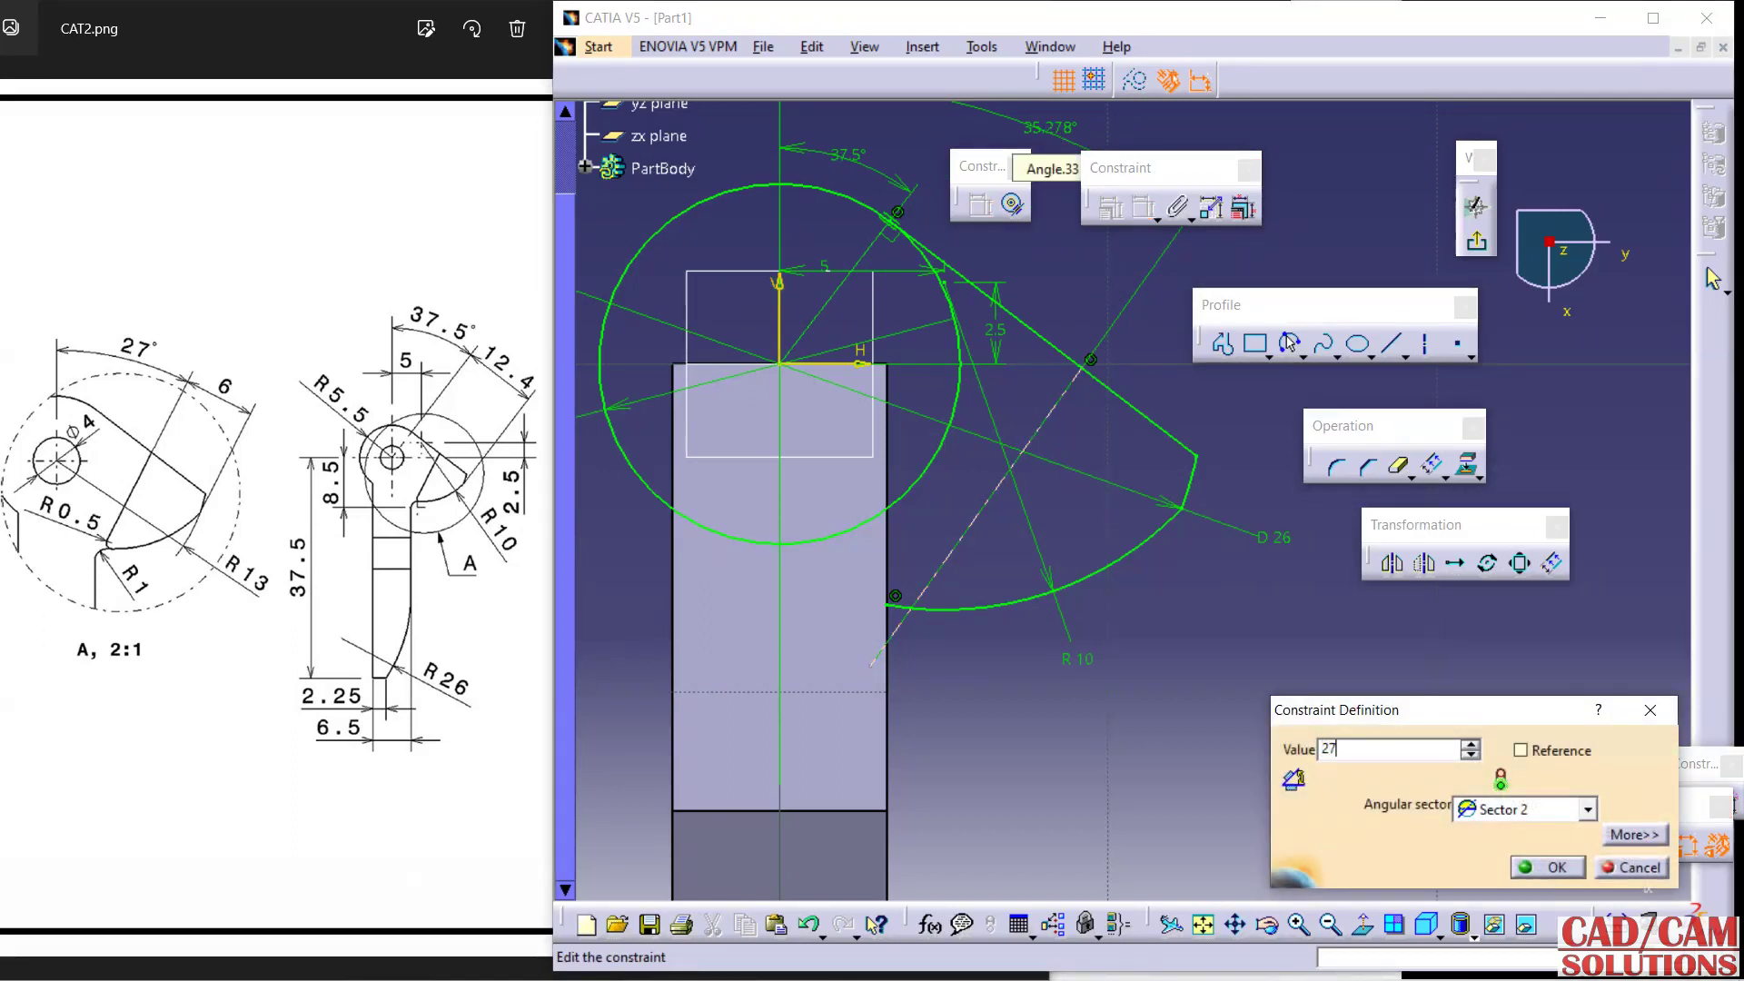
pyautogui.press('Return')
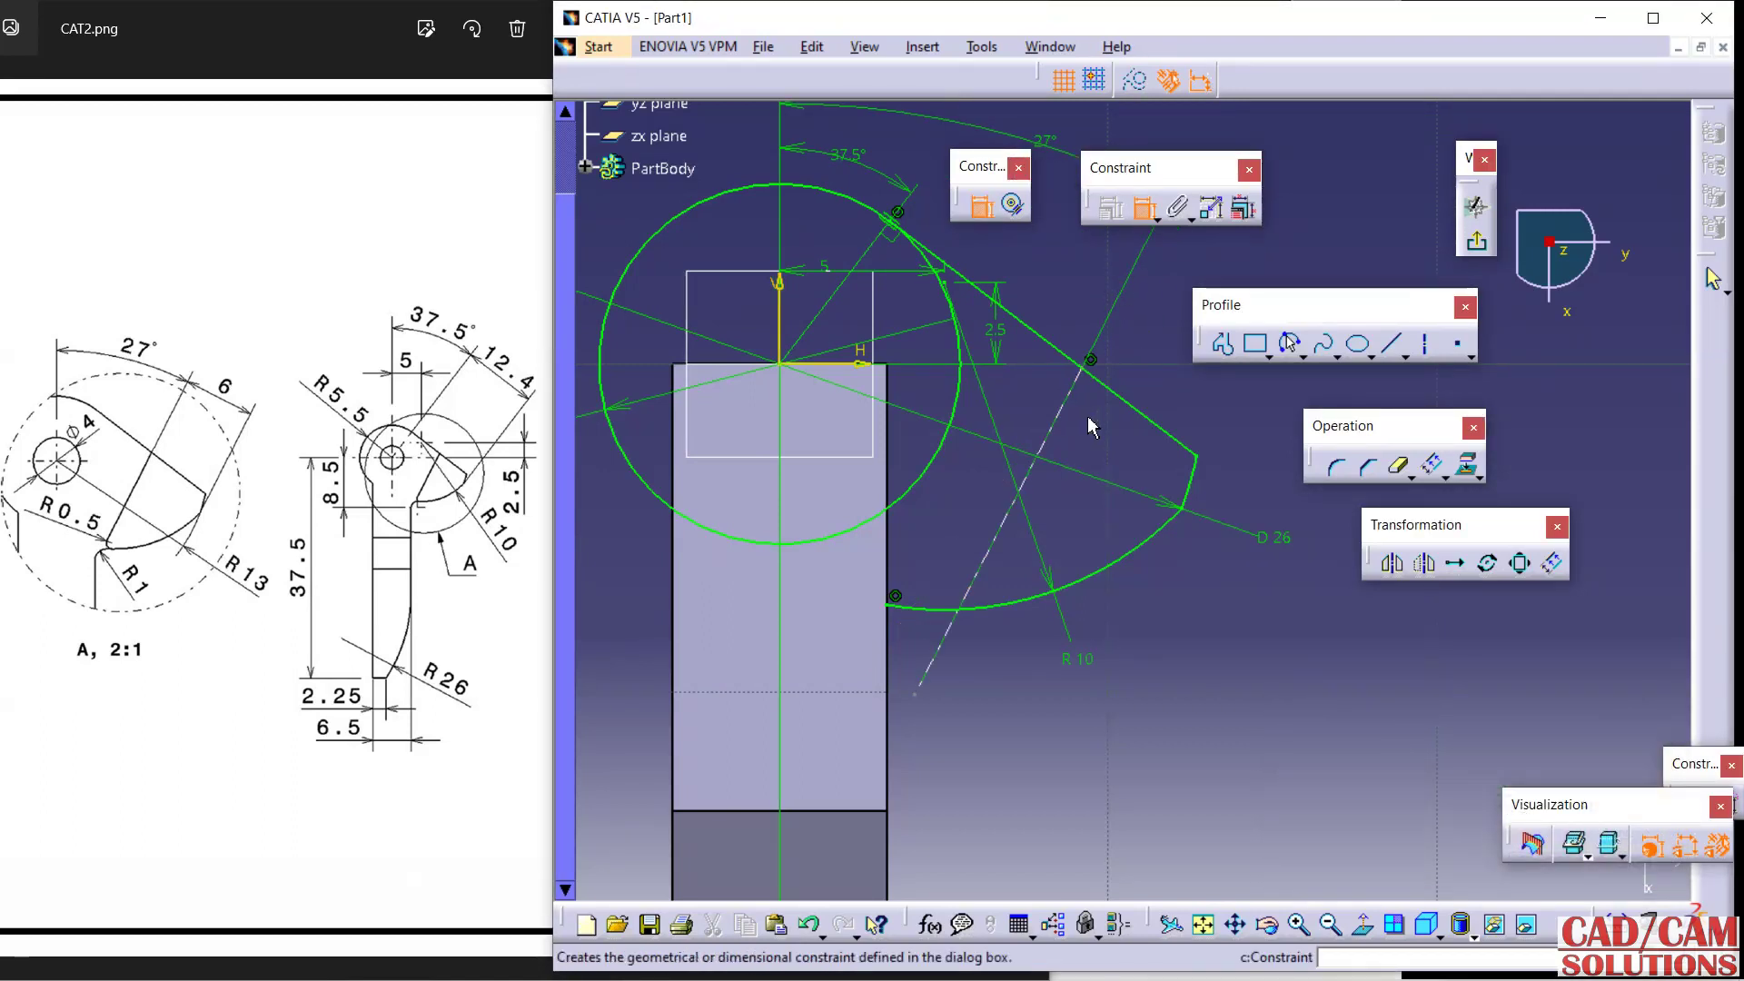
# Dimension the construction line 6 mm from the tangent edge.
pyautogui.click(1069, 402)
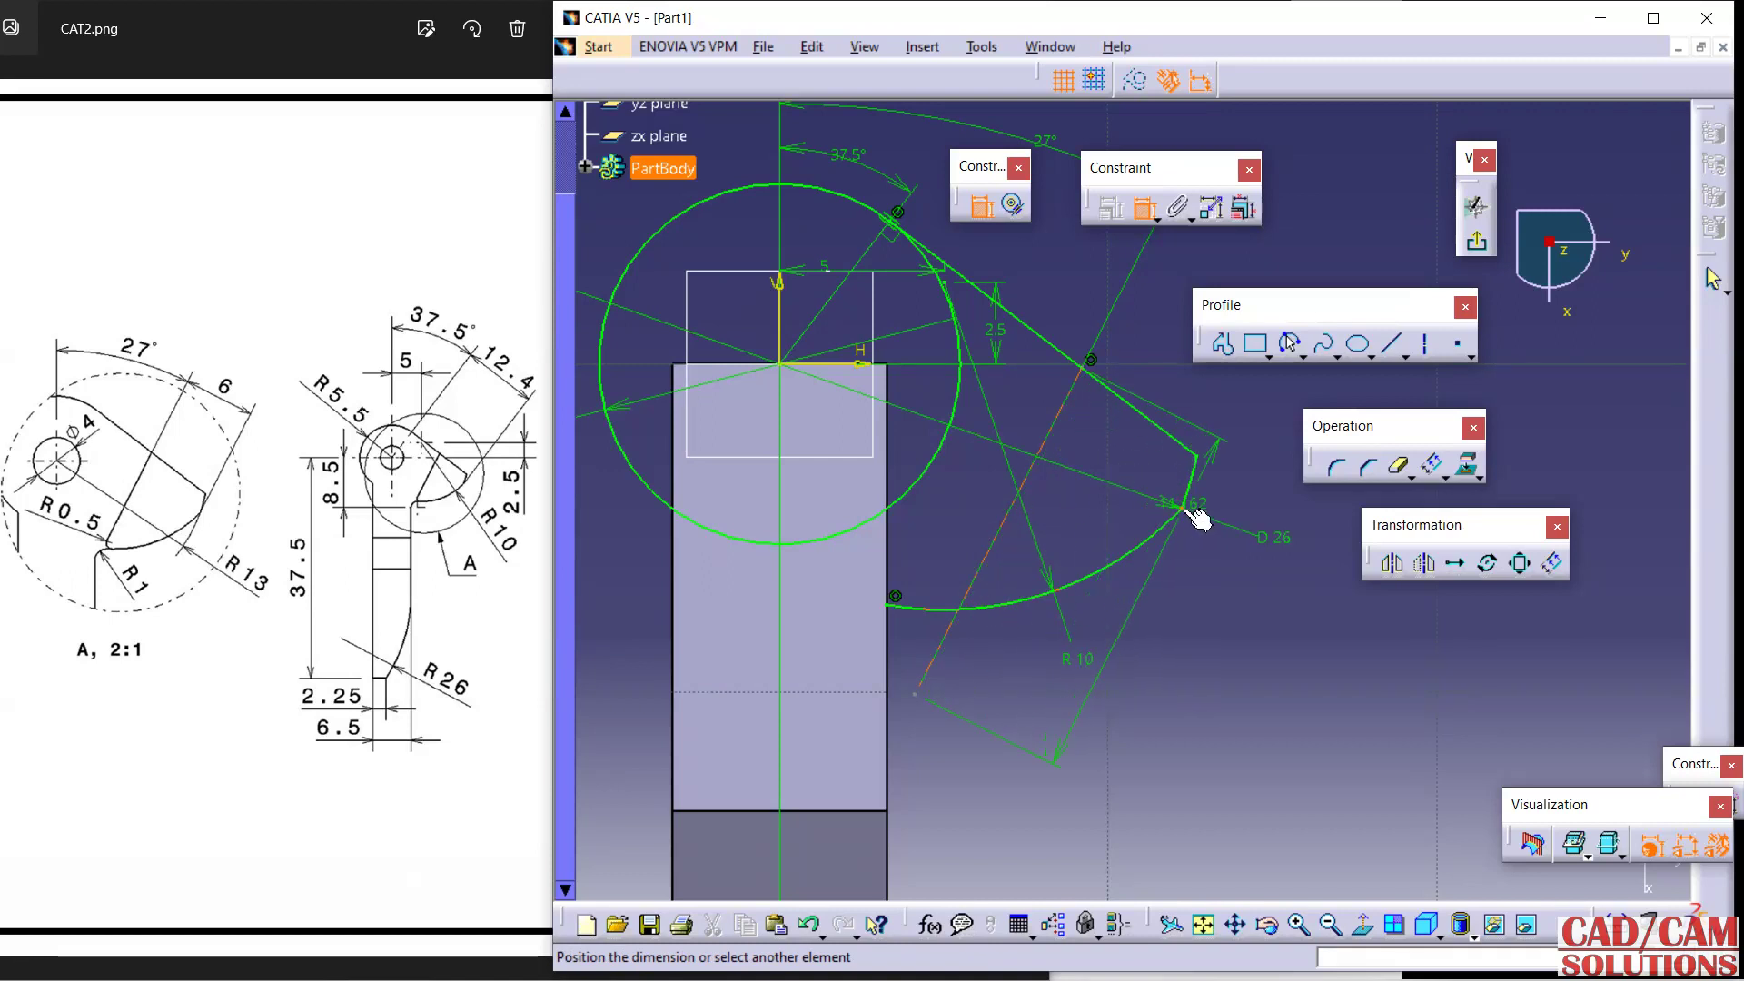
pyautogui.click(1164, 342)
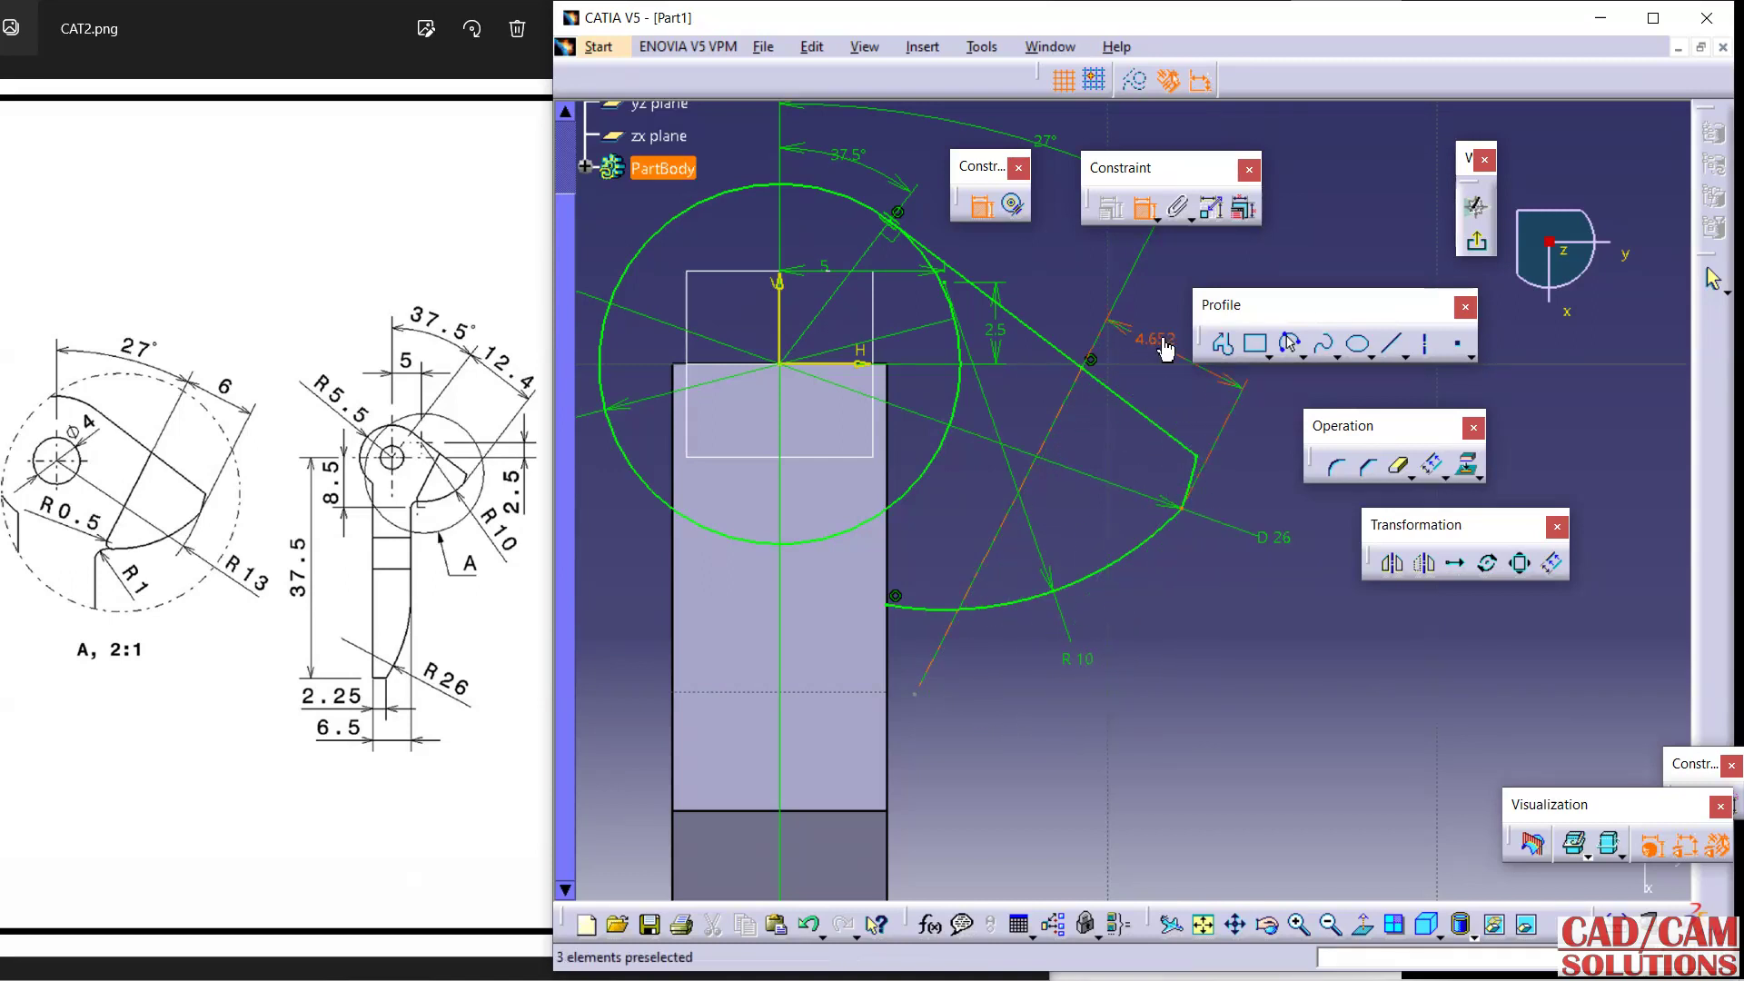
pyautogui.doubleClick(1163, 339)
pyautogui.write('6')
pyautogui.press('Return')
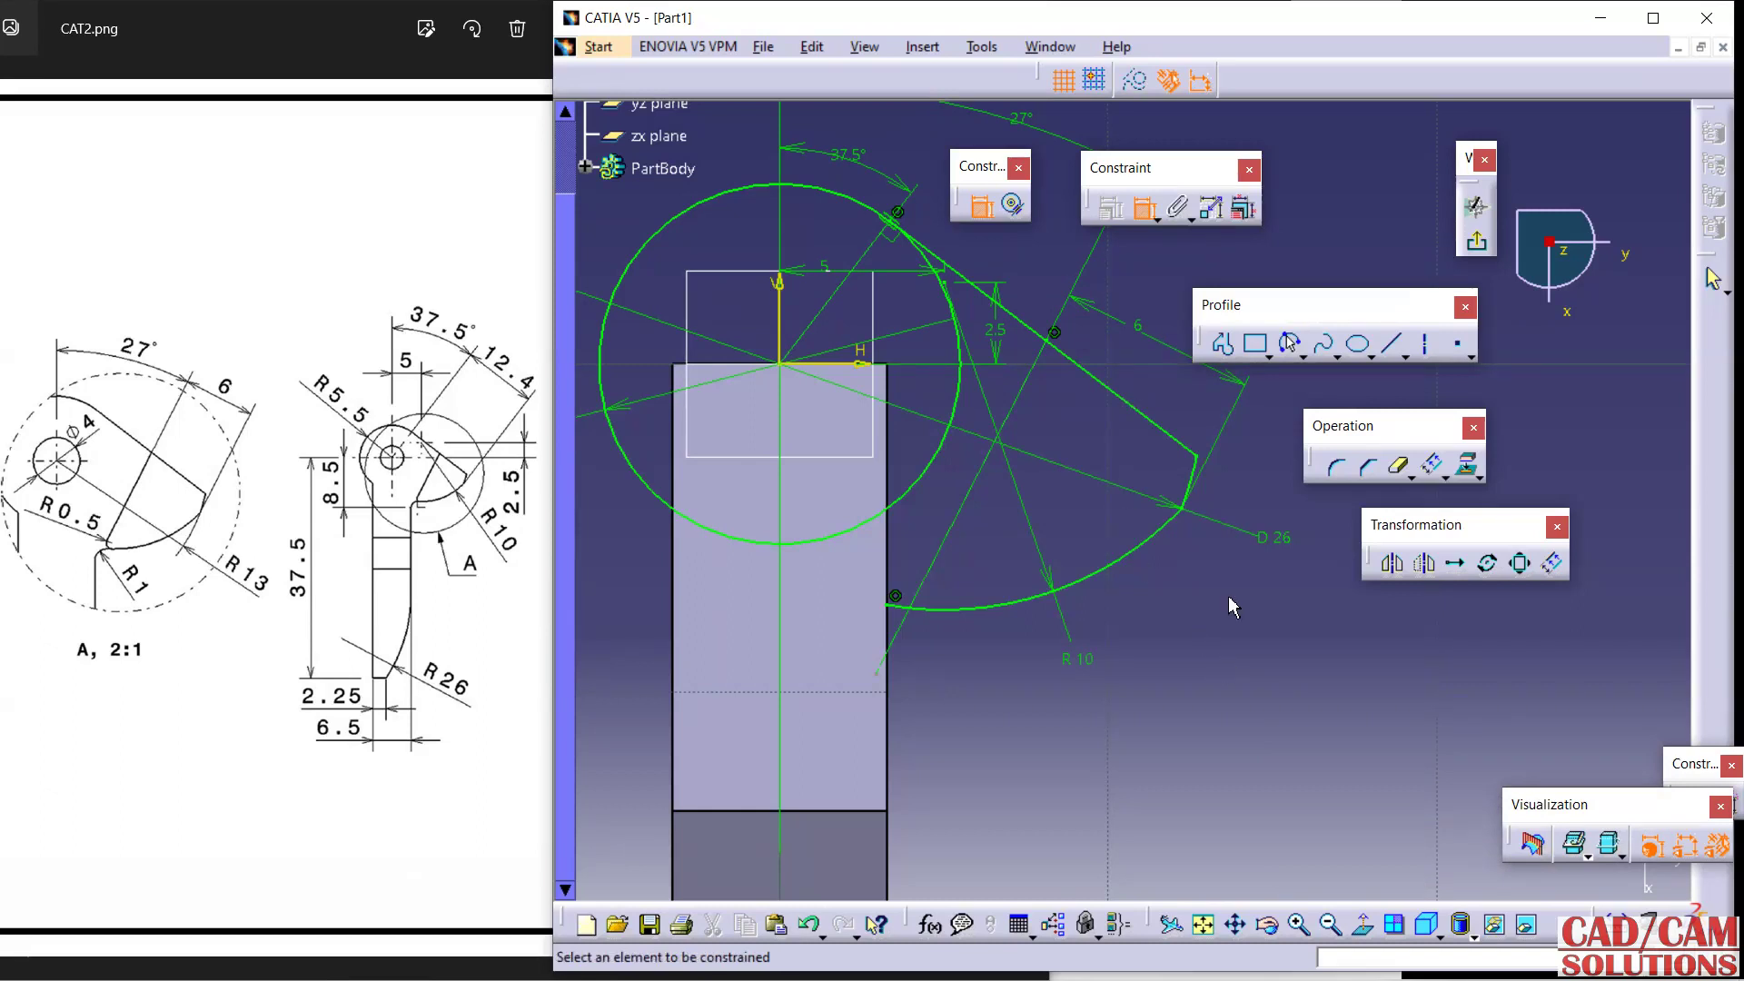
# Draw a line from the arc end to the pivot circle and trim the circle's inner arc.
pyautogui.click(1397, 344)
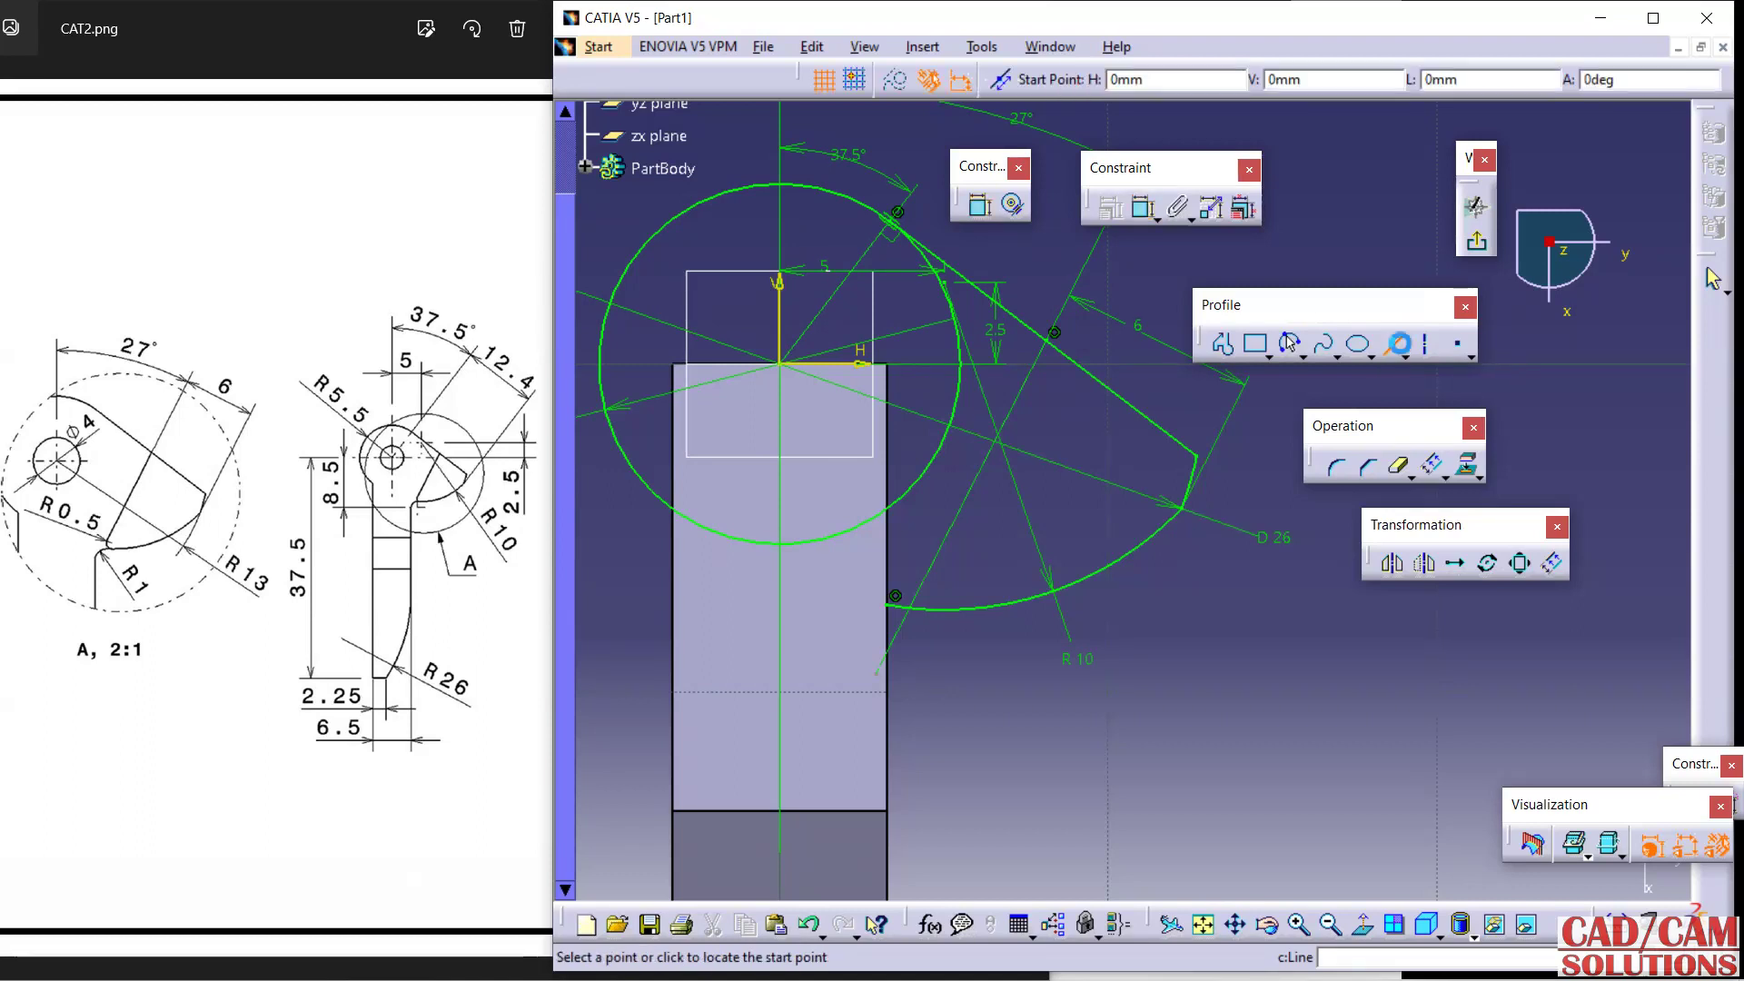
pyautogui.click(892, 600)
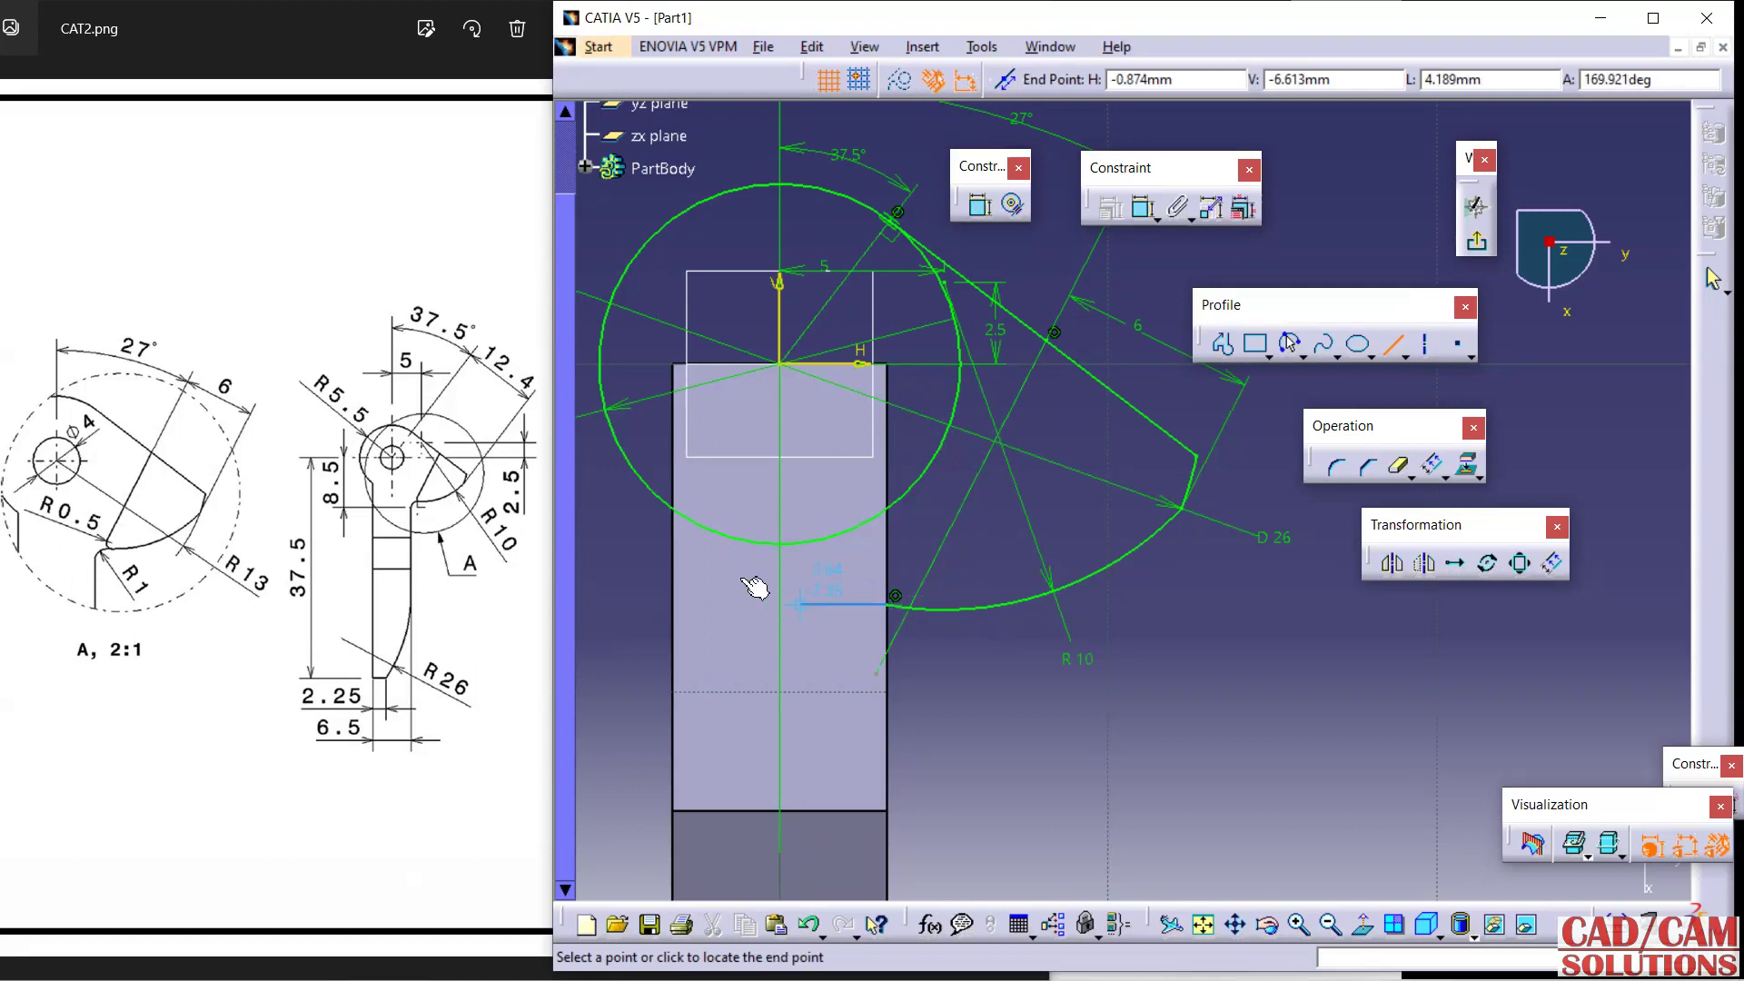
pyautogui.click(710, 531)
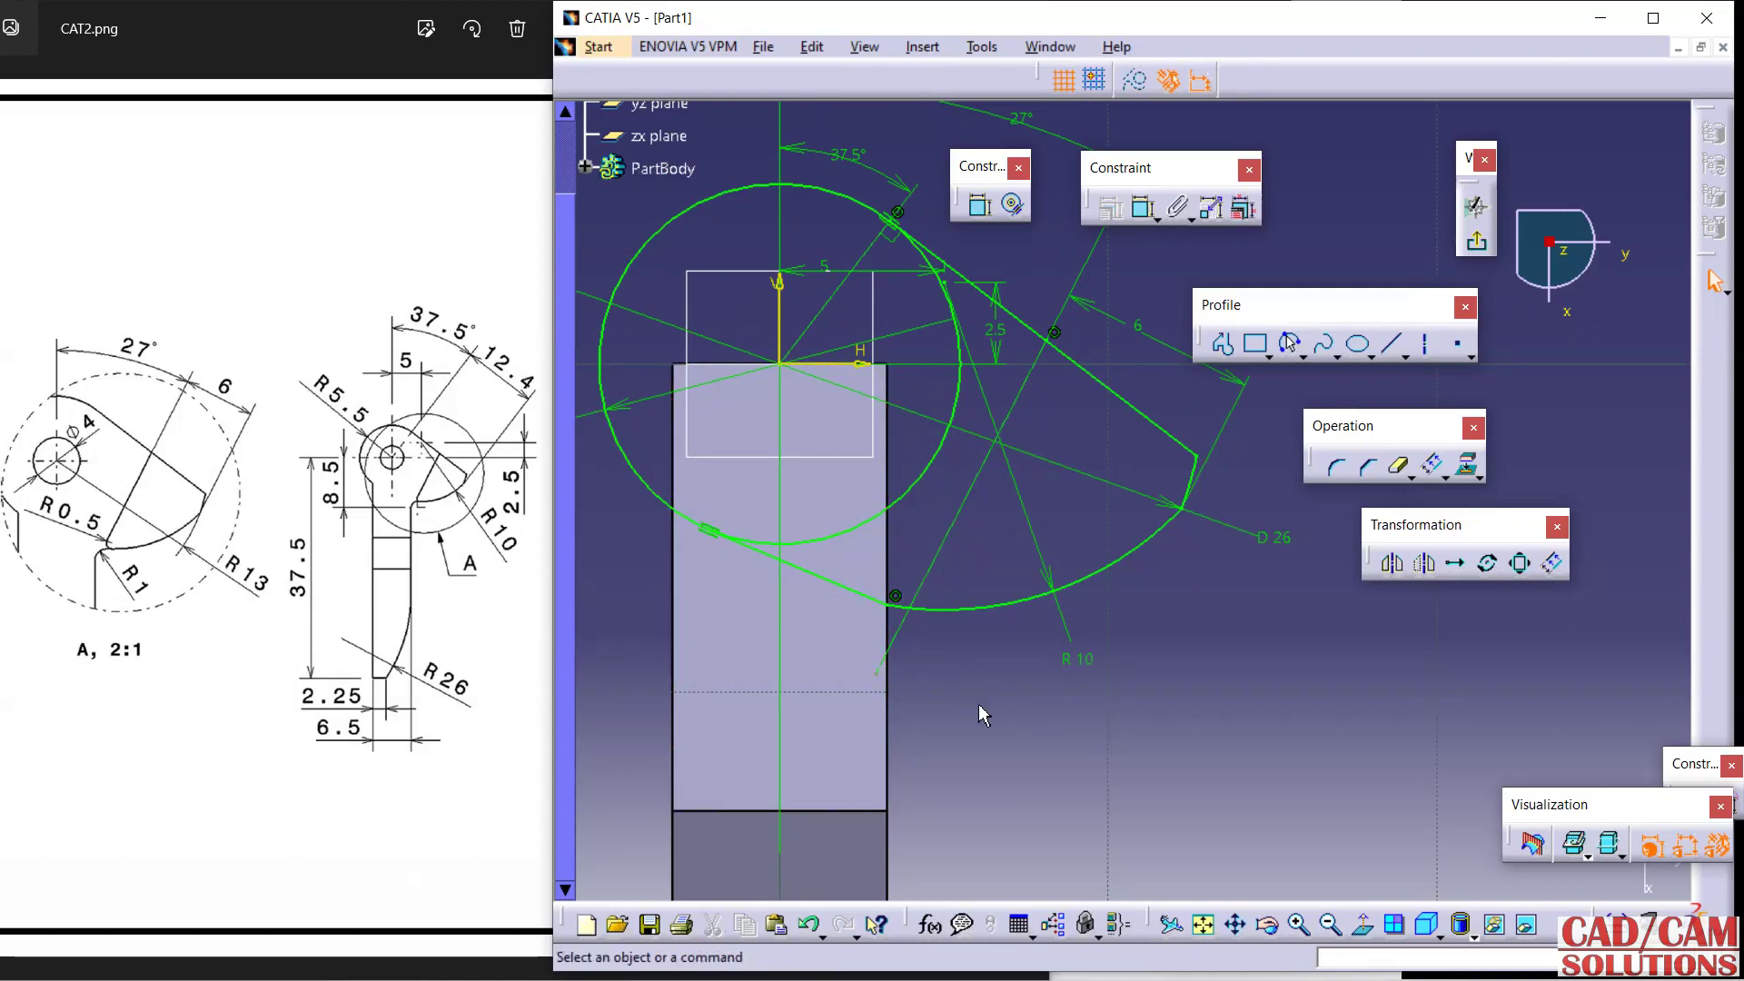
pyautogui.click(1399, 466)
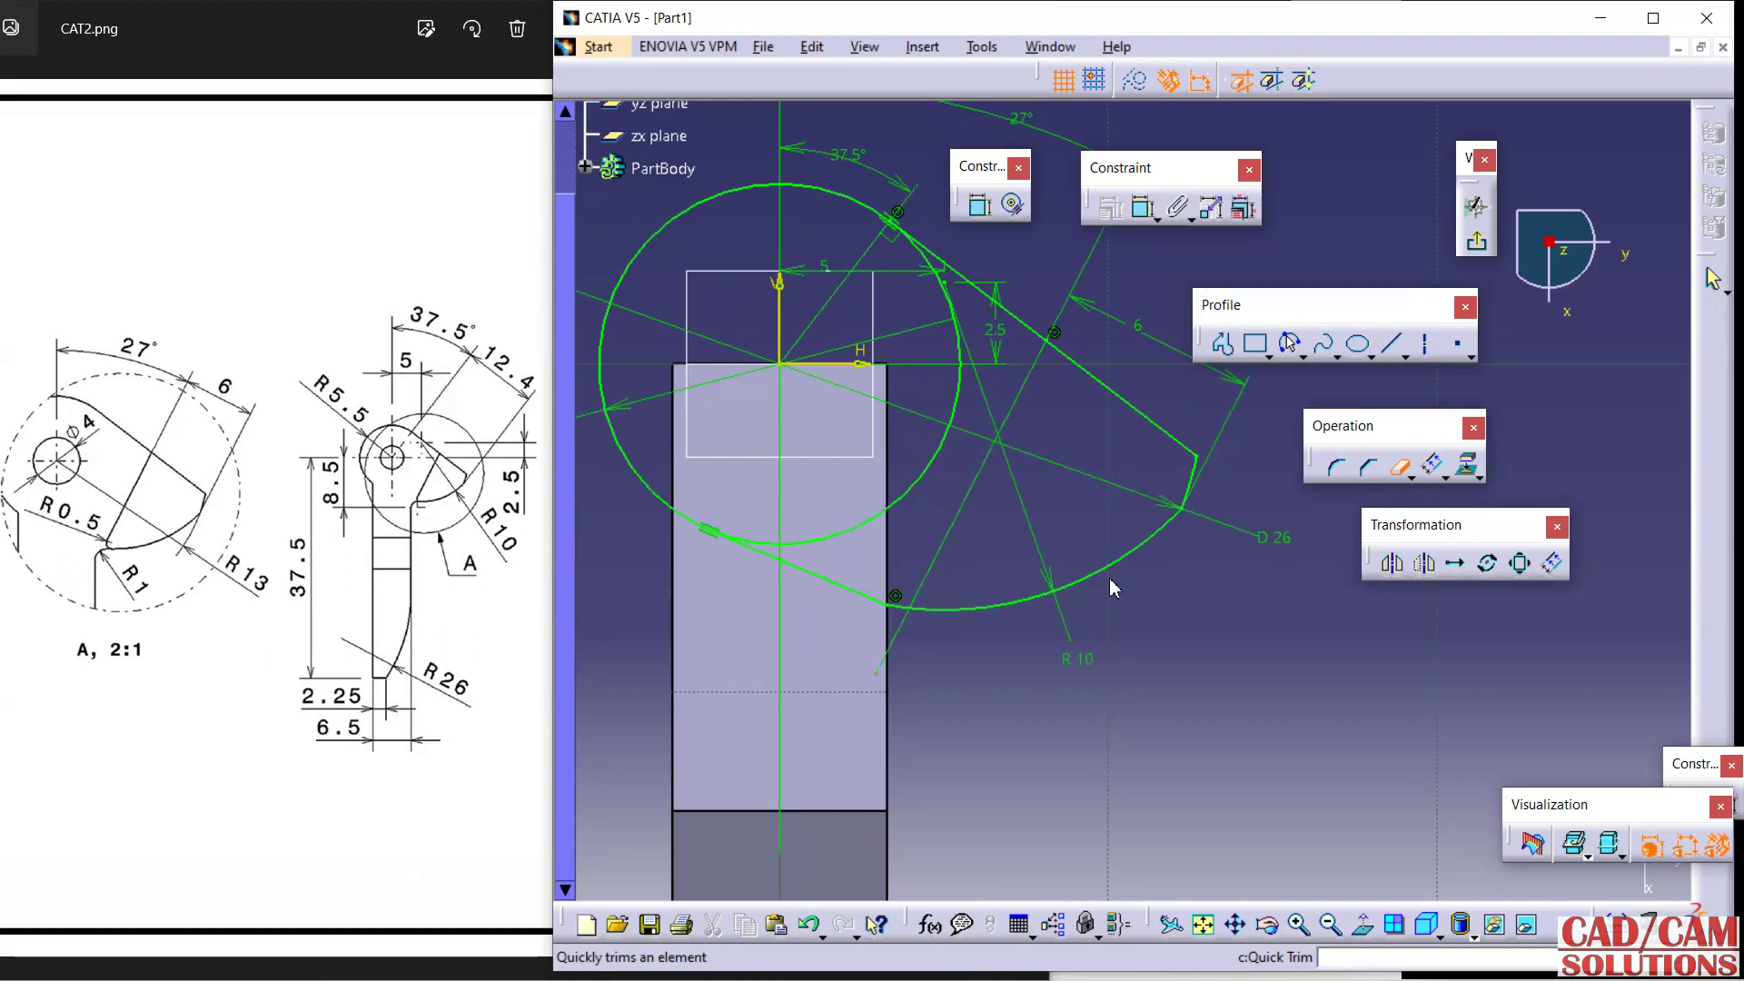
pyautogui.click(940, 475)
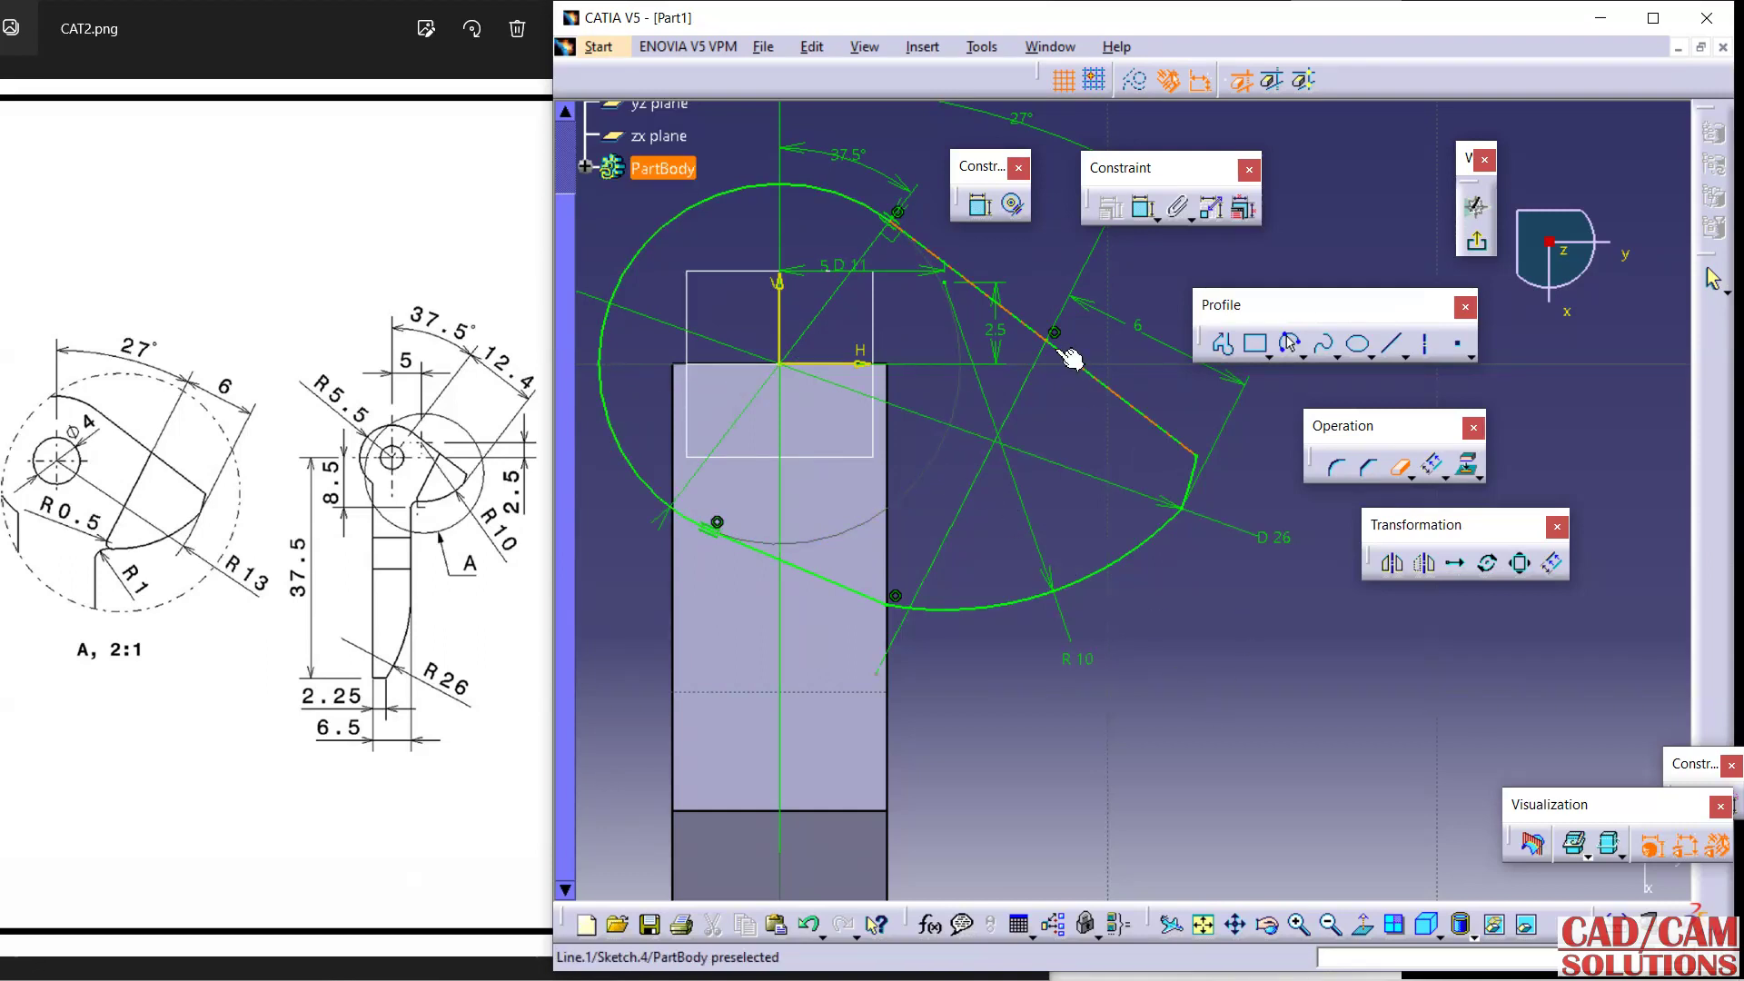
# Close the open profile with Sketch Analysis so all checks pass.
pyautogui.click(981, 46)
pyautogui.click(1008, 385)
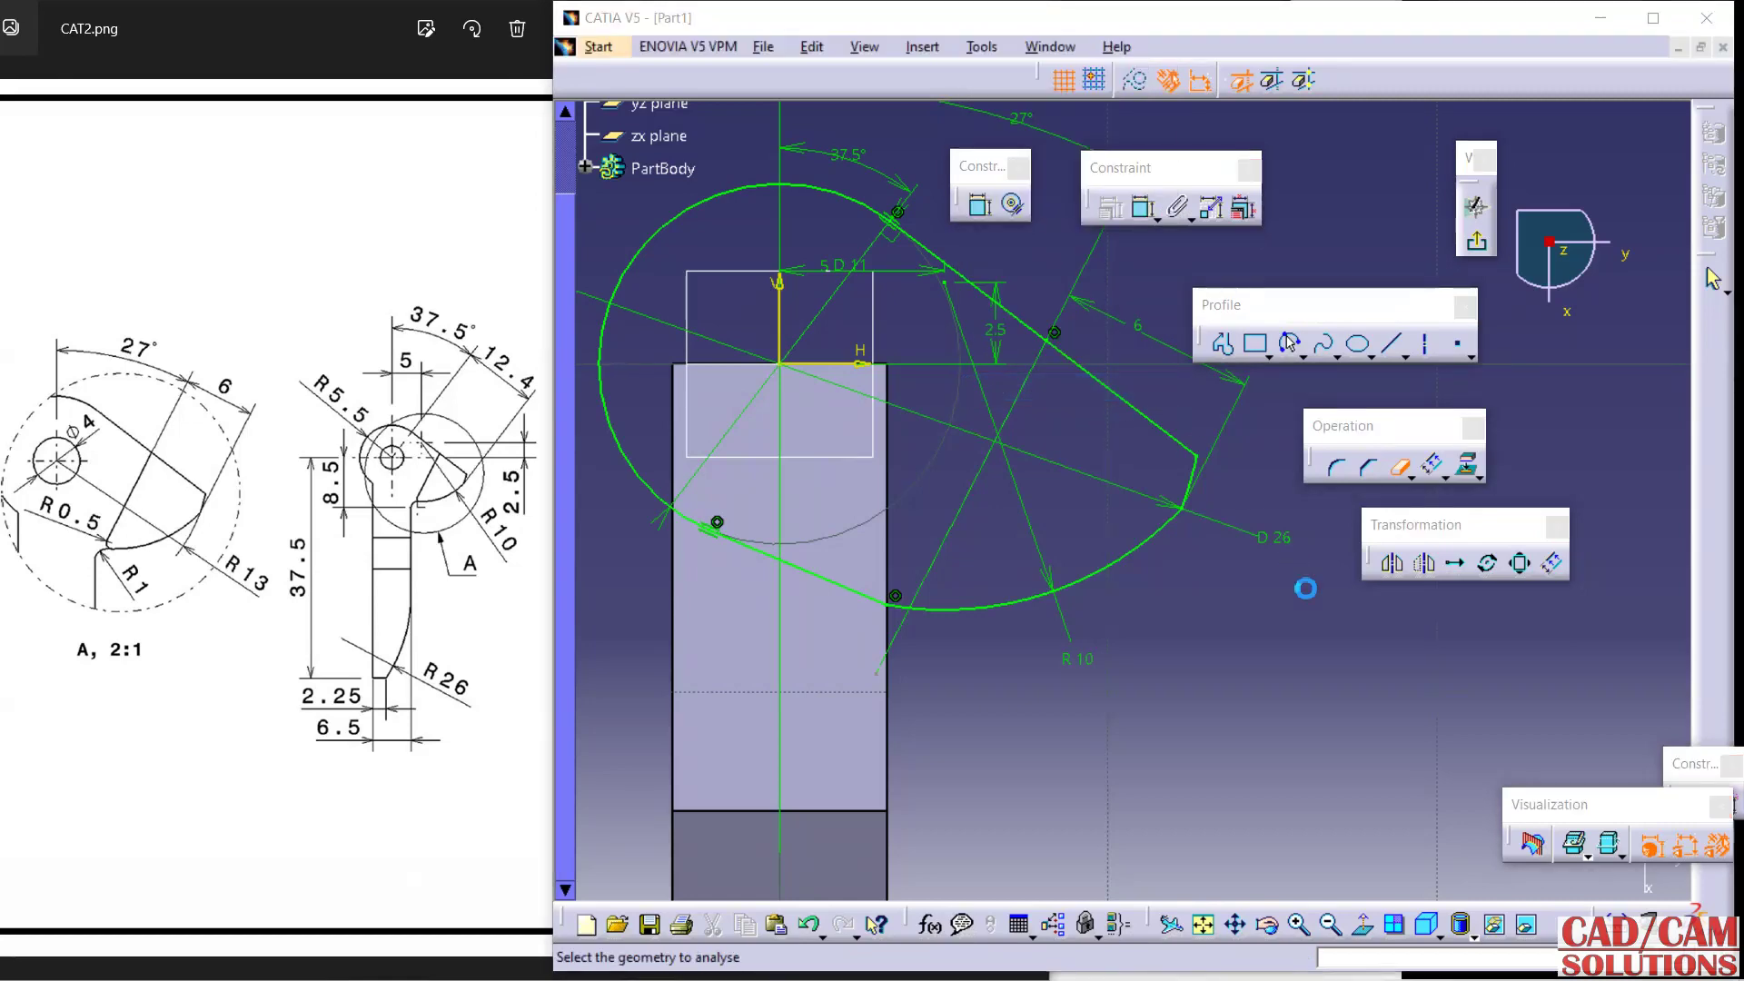
pyautogui.click(1274, 249)
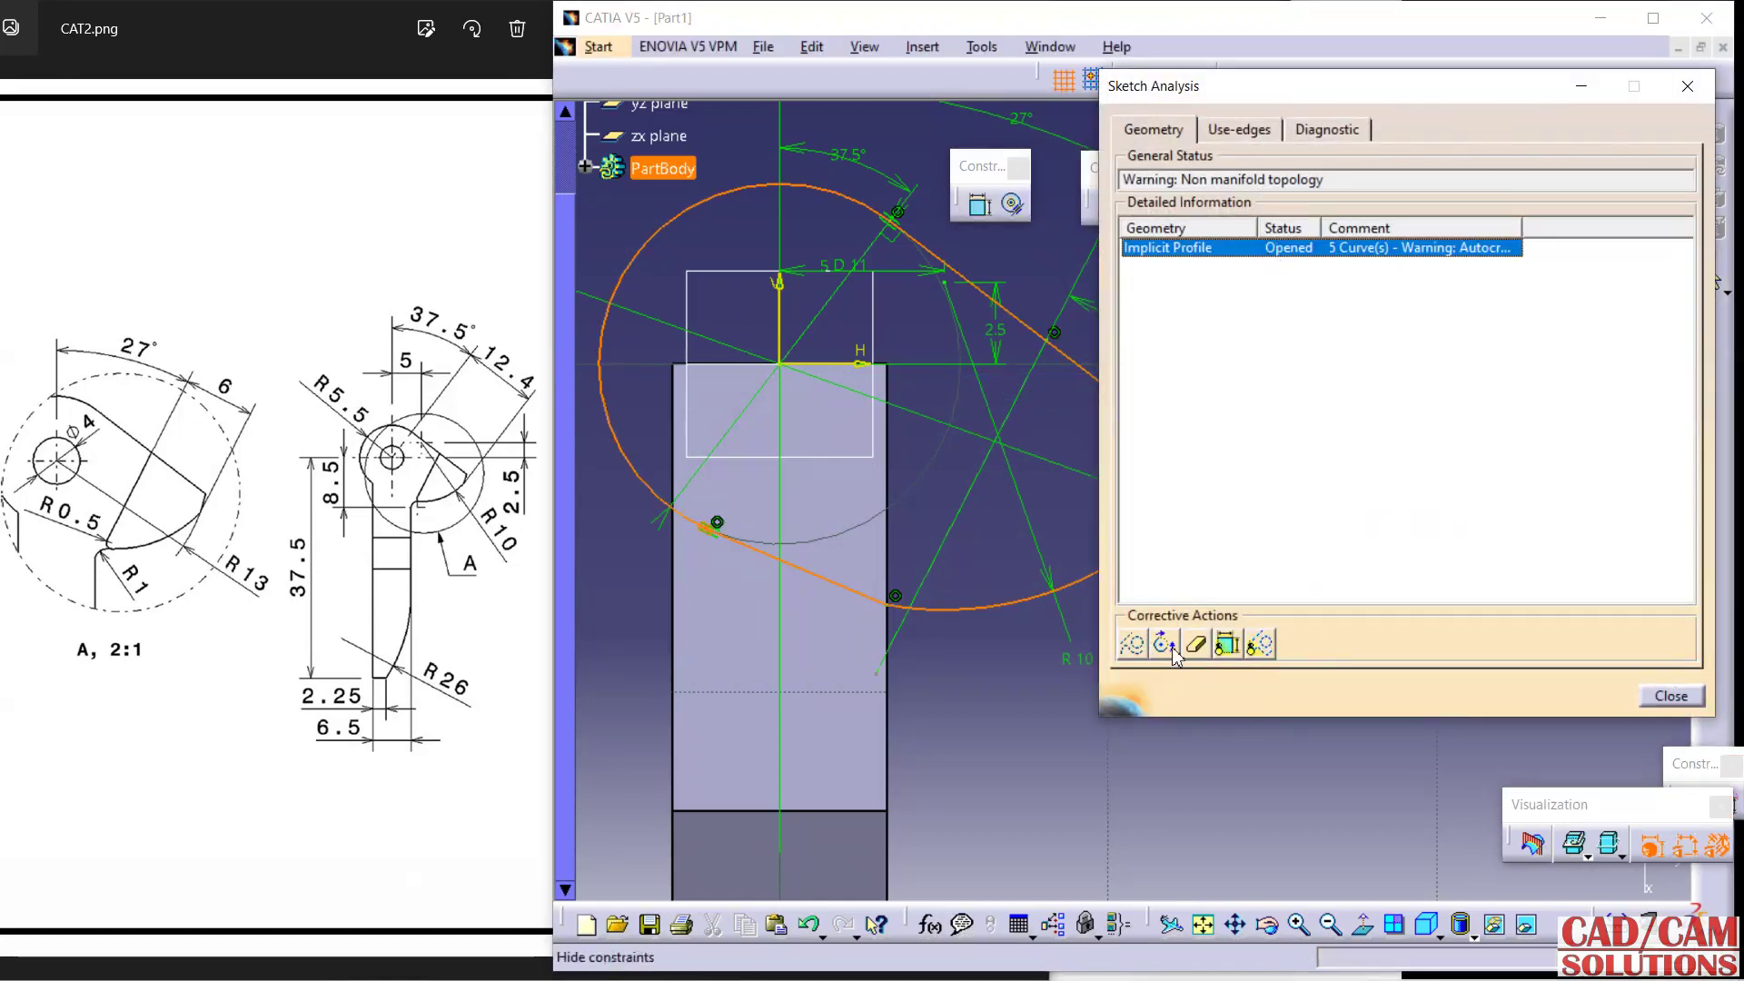
pyautogui.click(1172, 647)
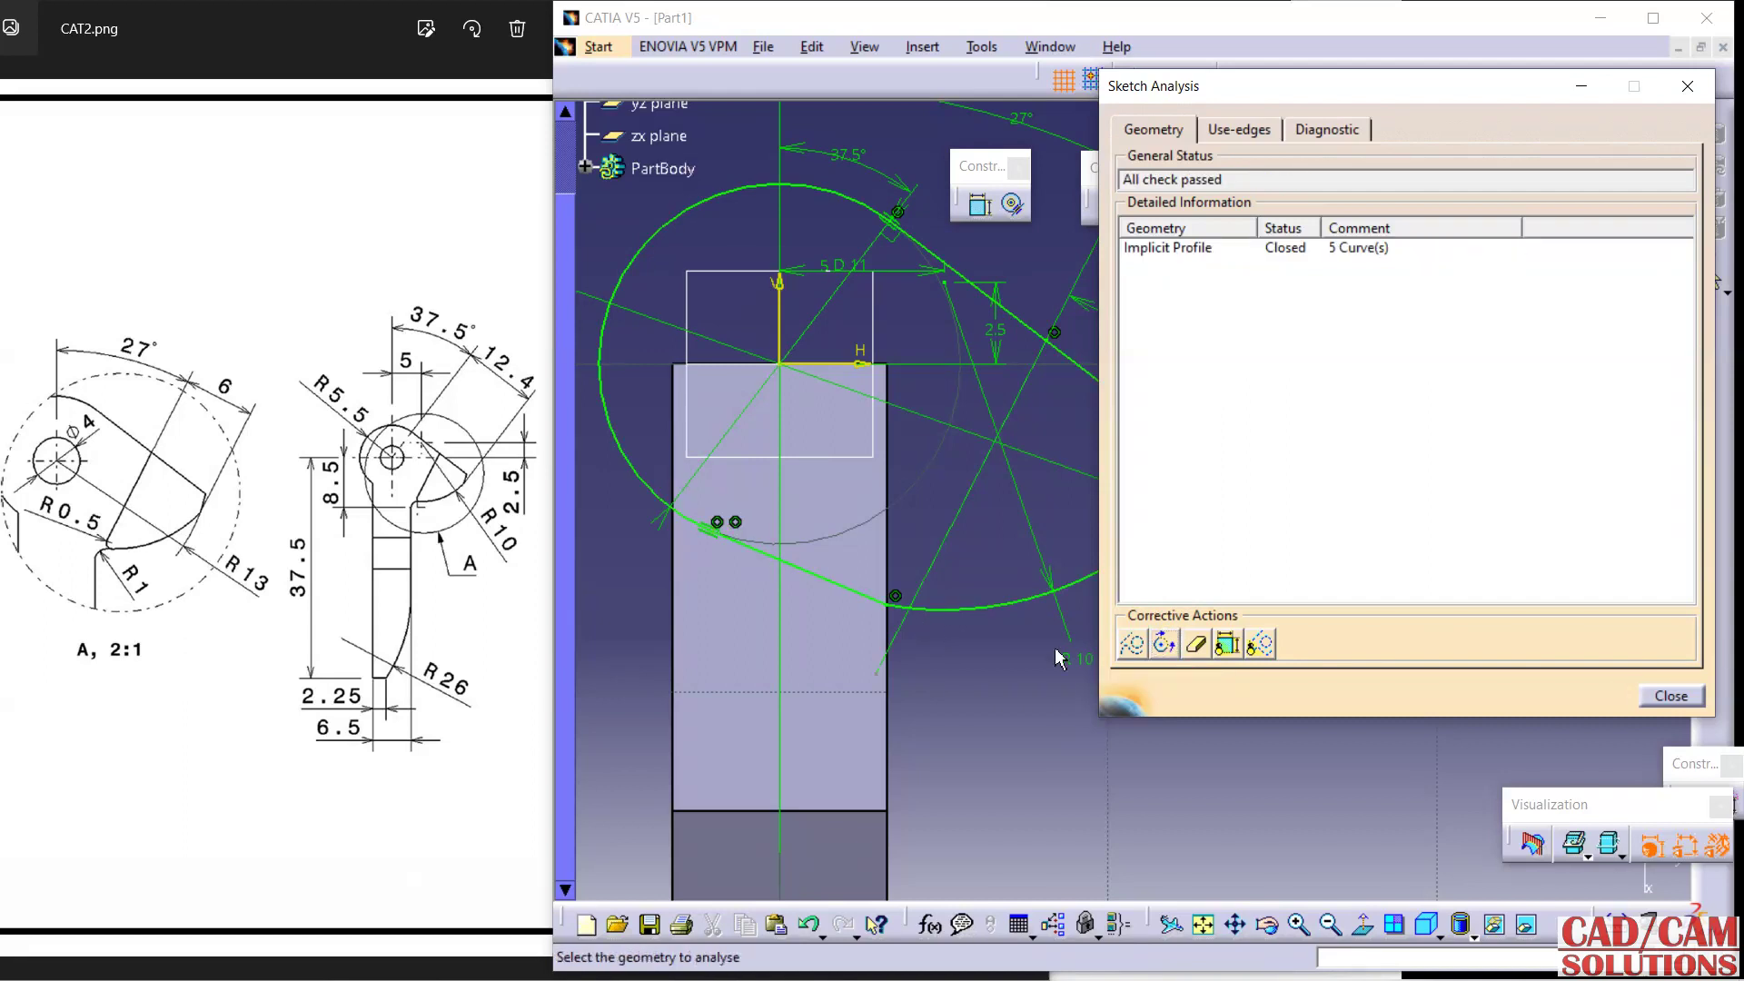
pyautogui.click(1659, 697)
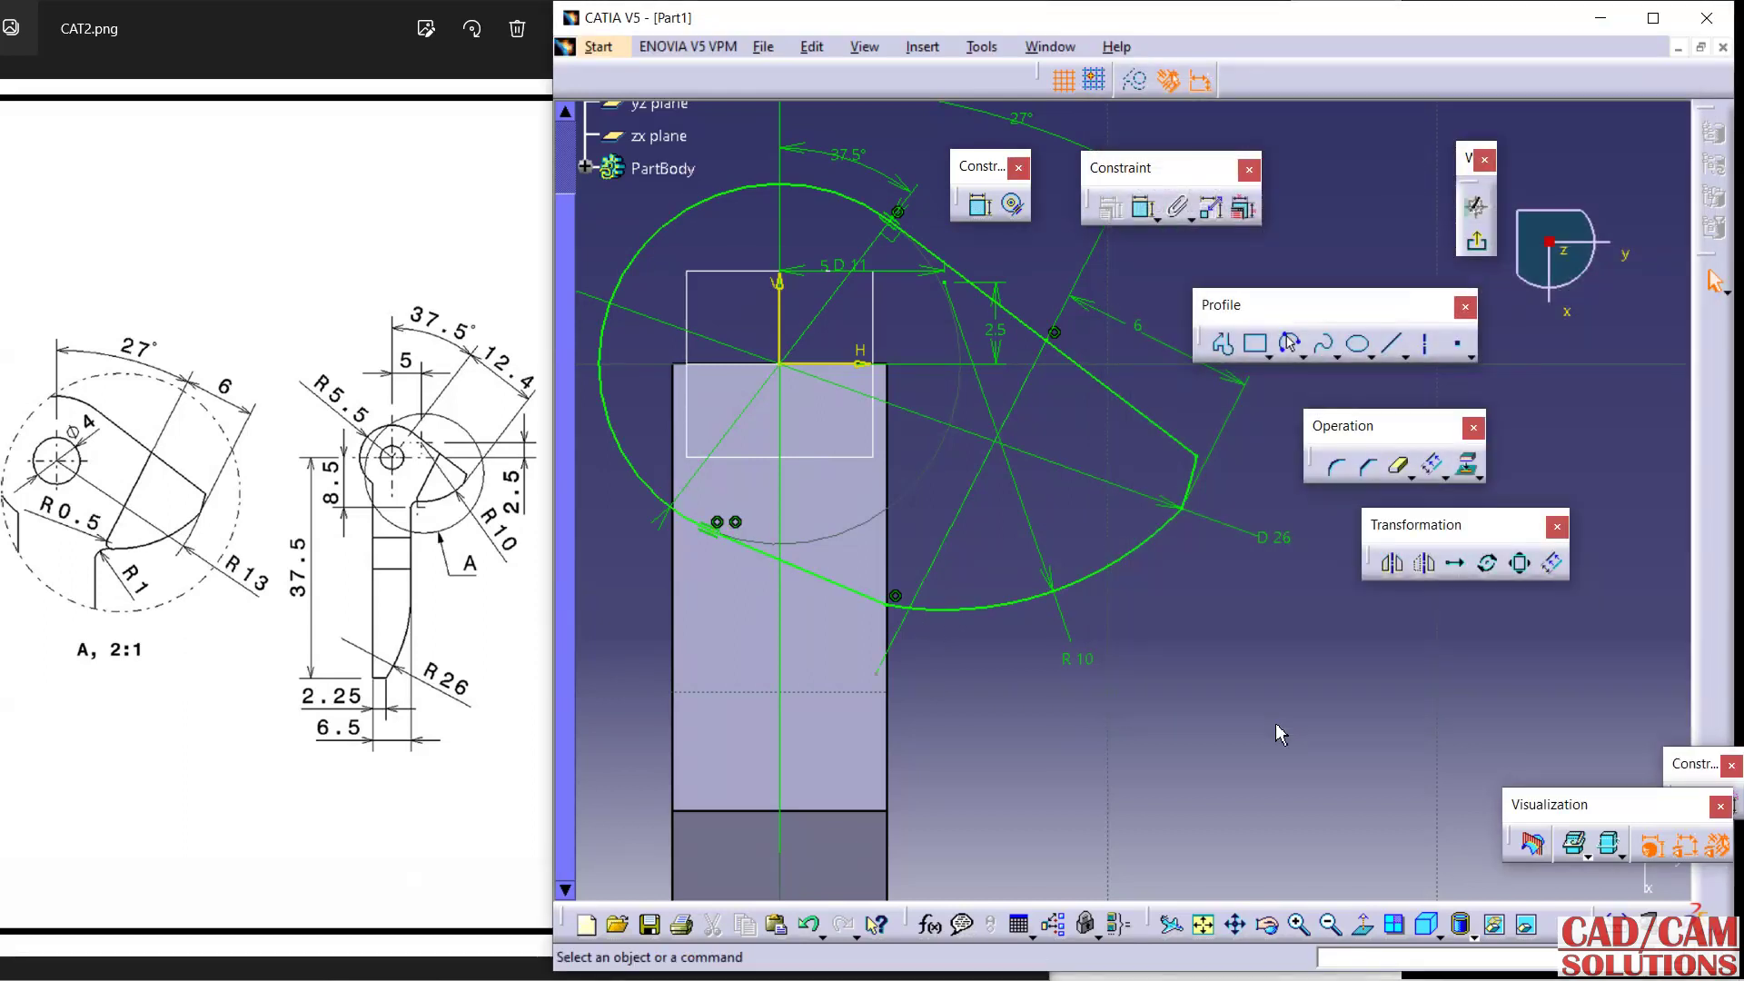
# Pad Sketch.4 3 mm in the reversed direction onto the bar's end.
pyautogui.click(1476, 241)
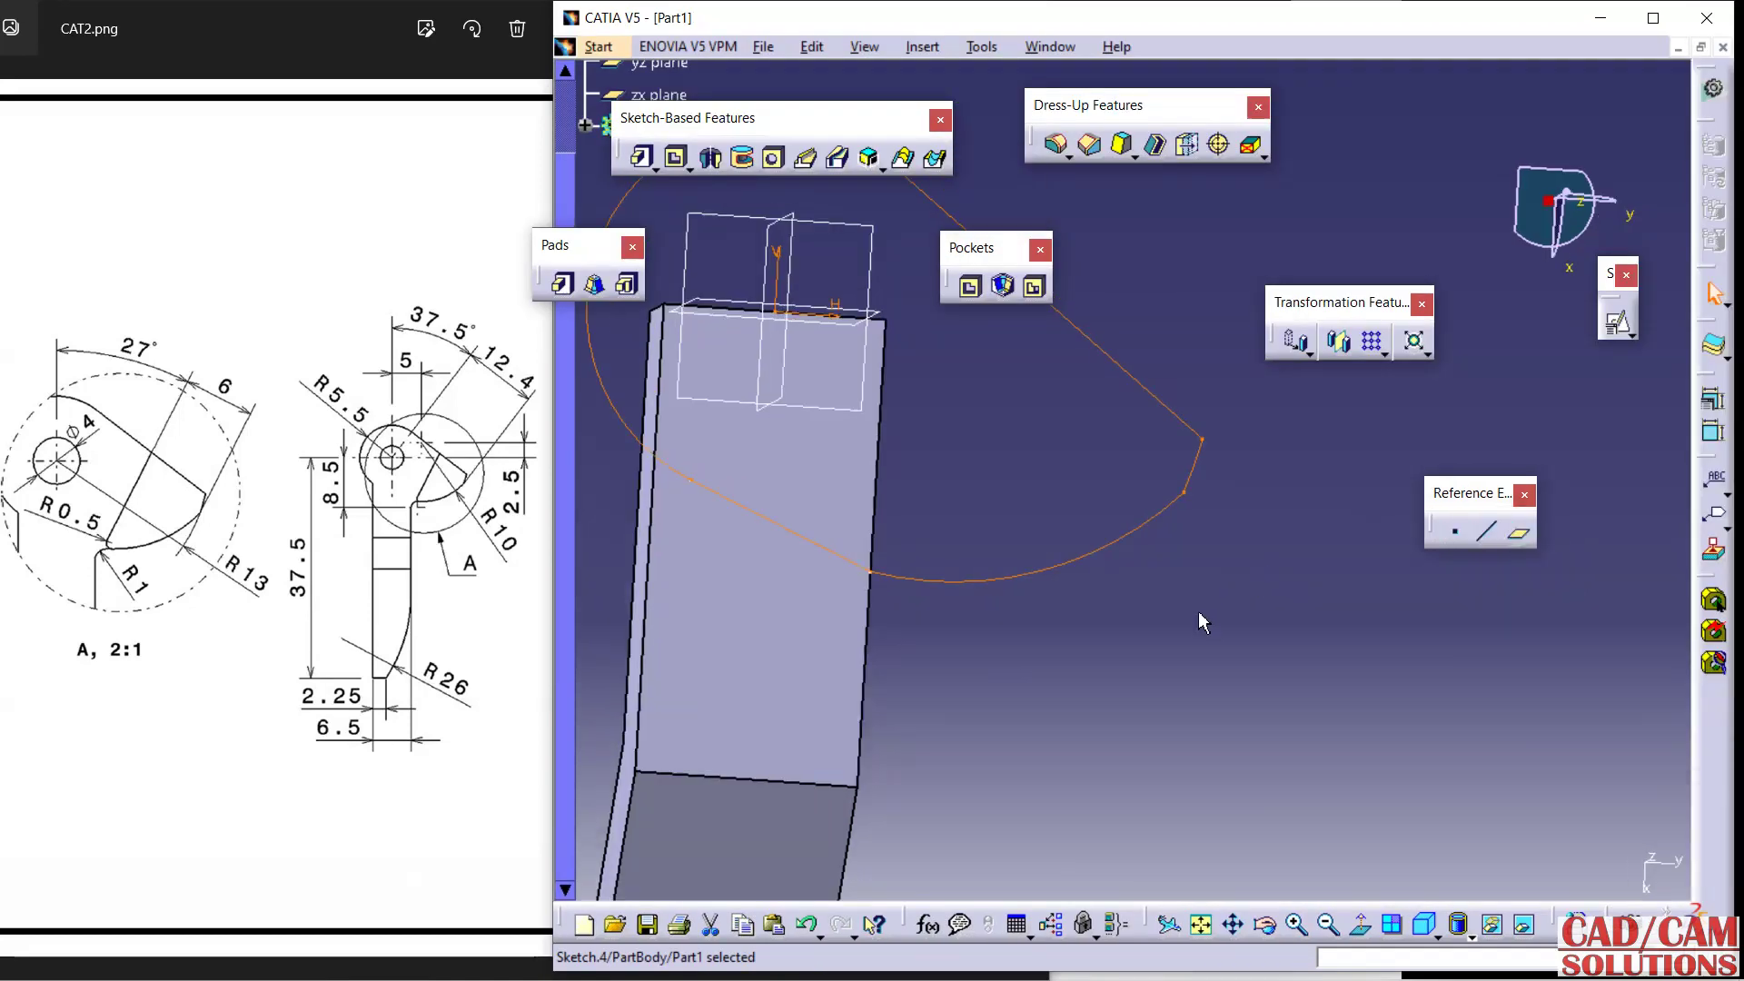
pyautogui.moveTo(1148, 595); pyautogui.dragTo(945, 370, button='middle')
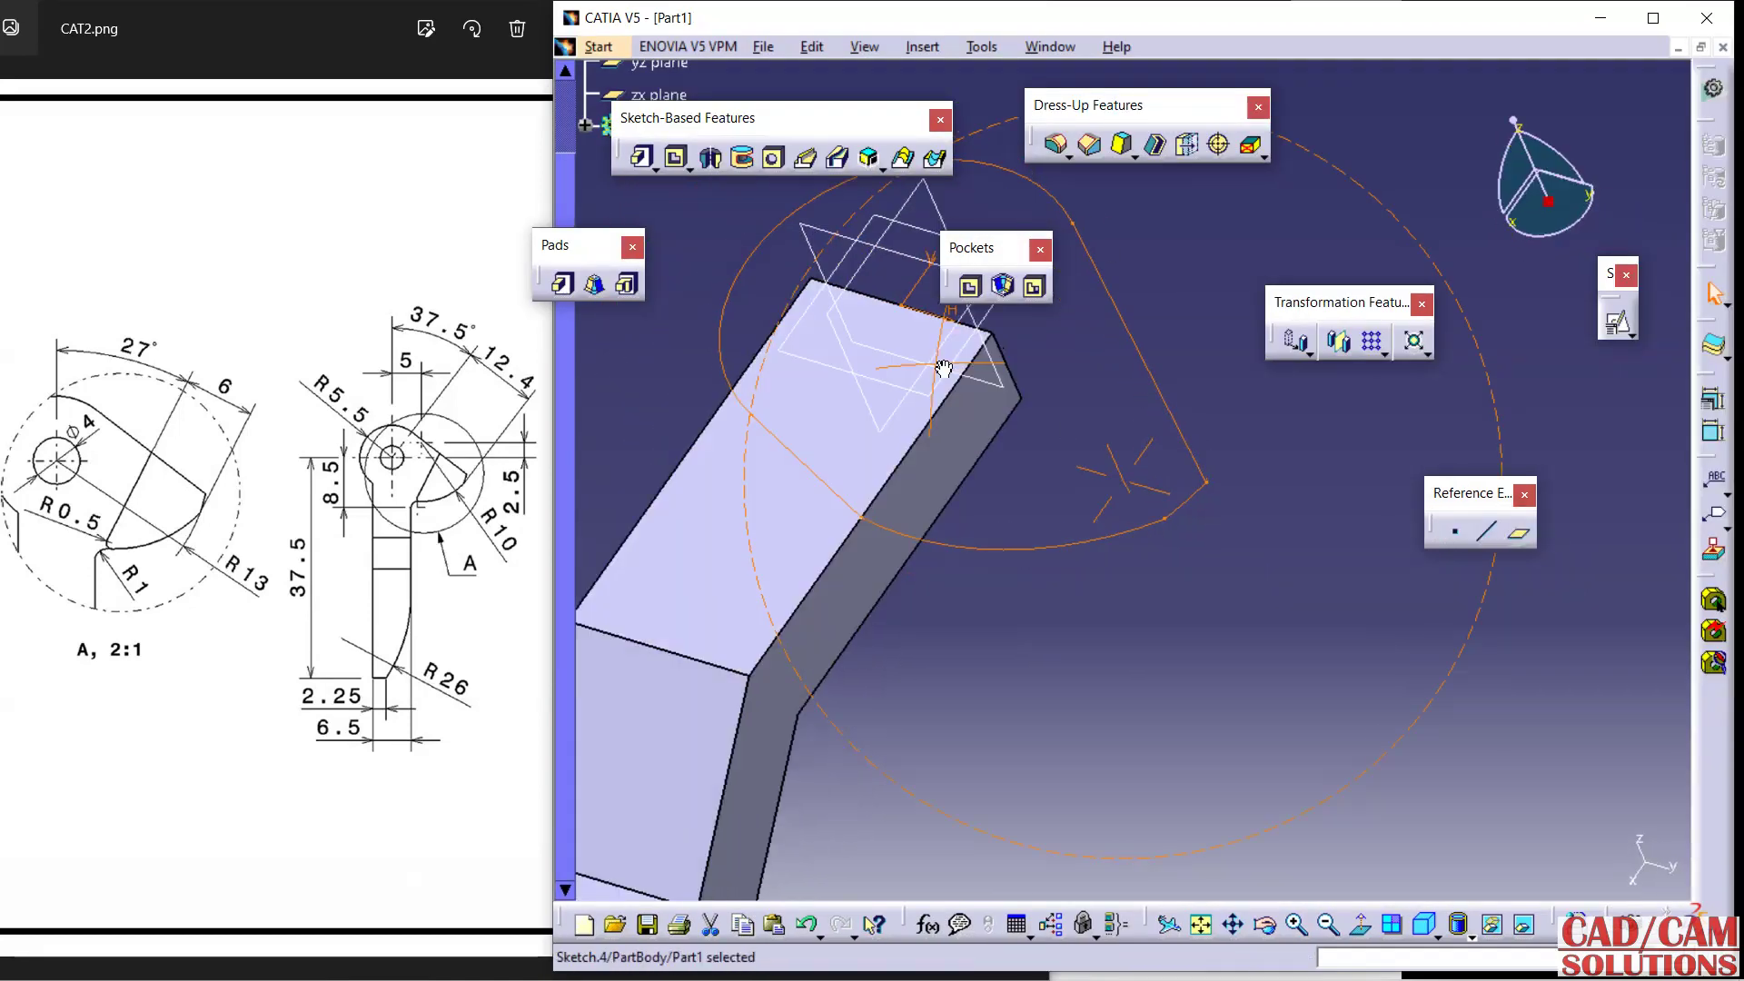
pyautogui.click(673, 161)
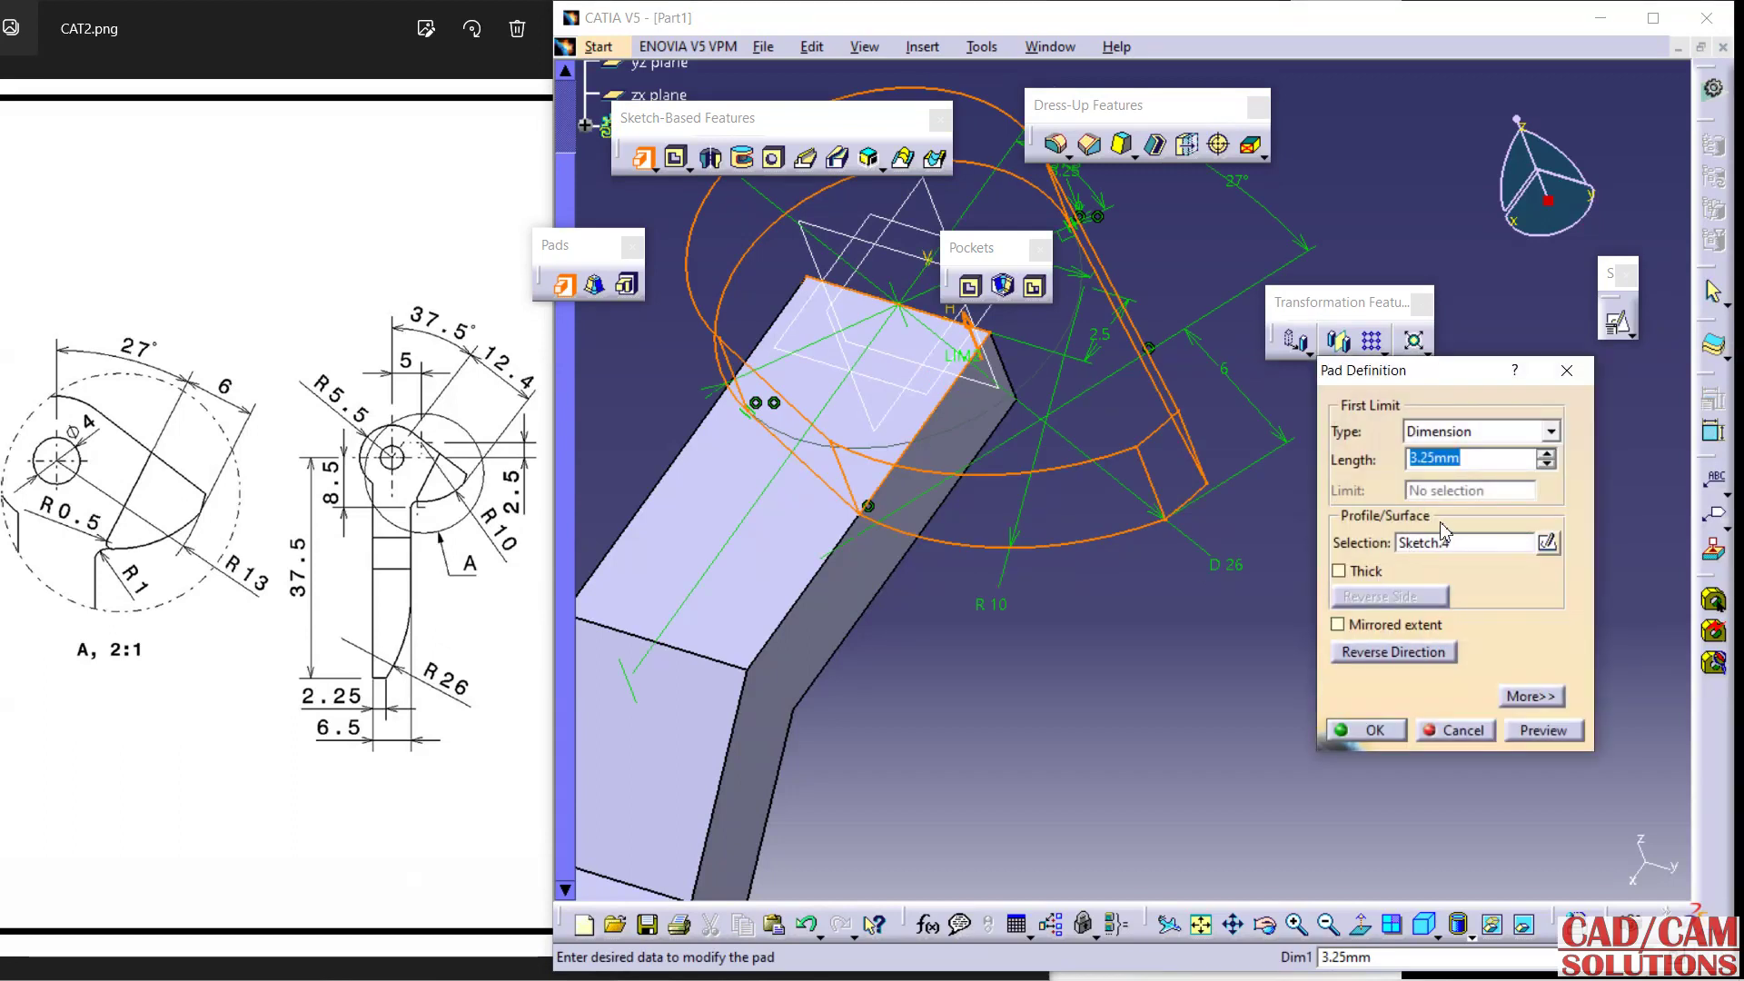
pyautogui.click(1428, 652)
pyautogui.click(1371, 730)
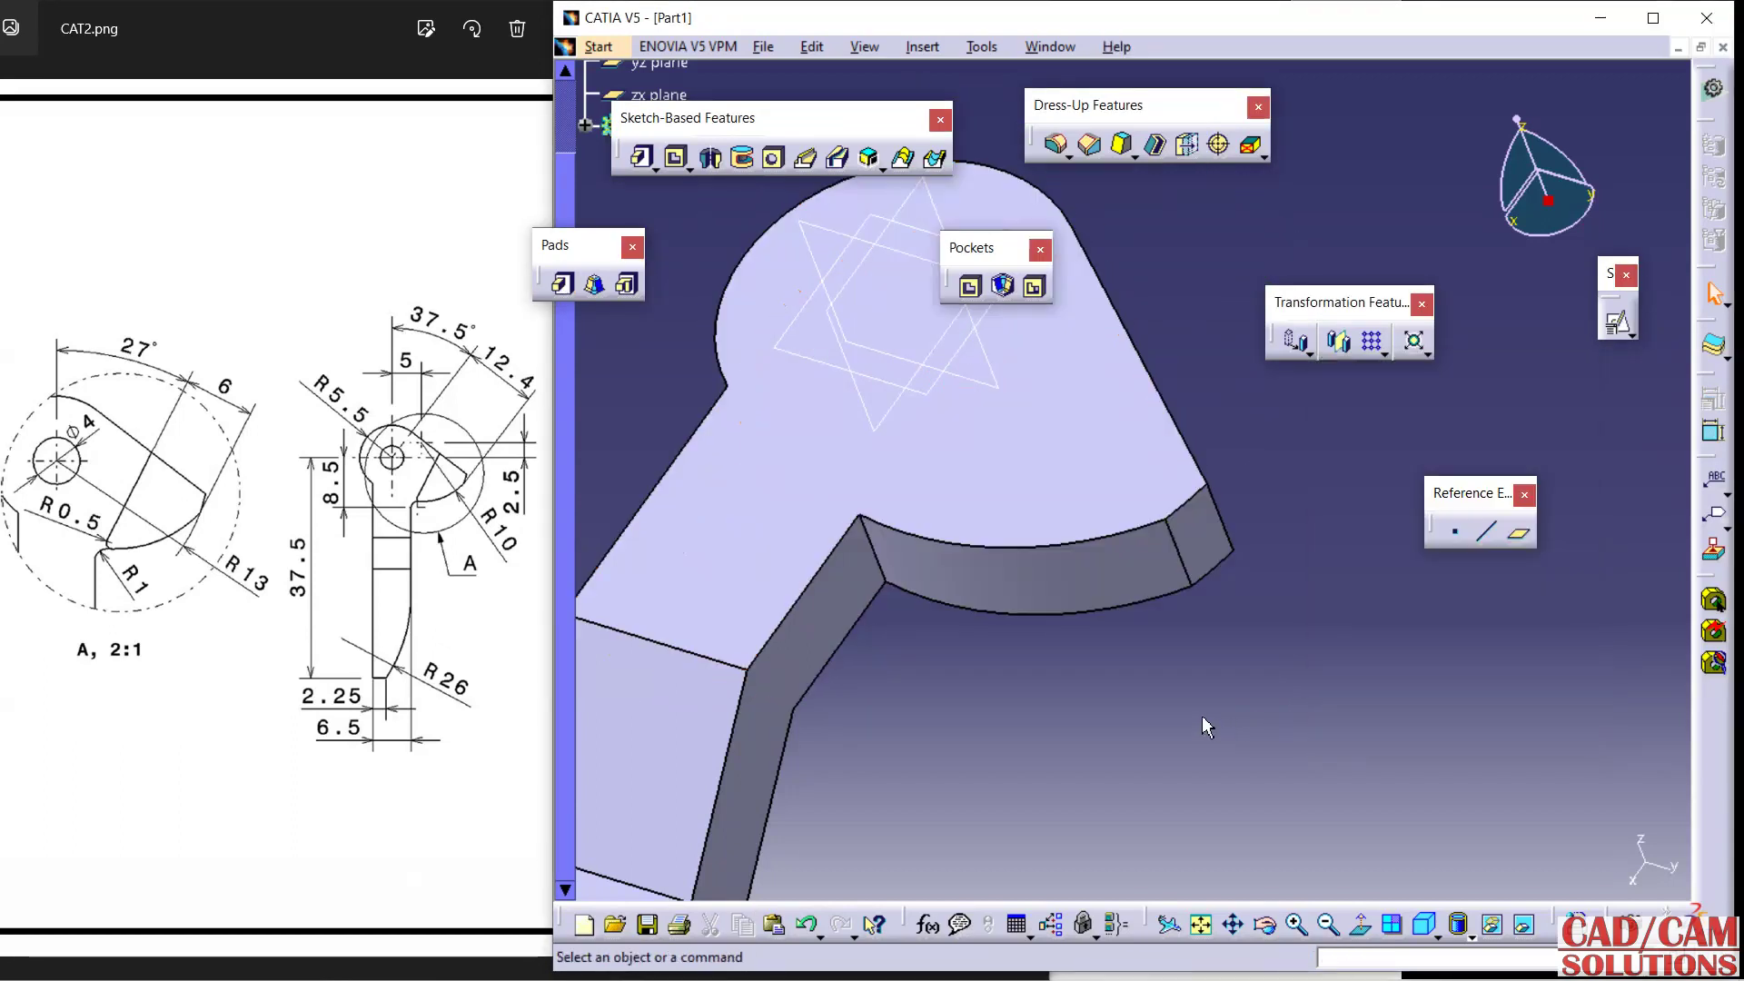
pyautogui.moveTo(1201, 718)
pyautogui.mouseDown(button='middle')
pyautogui.moveTo(922, 608)
pyautogui.moveTo(1163, 662)
pyautogui.moveTo(1202, 623)
pyautogui.moveTo(1141, 662)
pyautogui.mouseUp(button='middle')
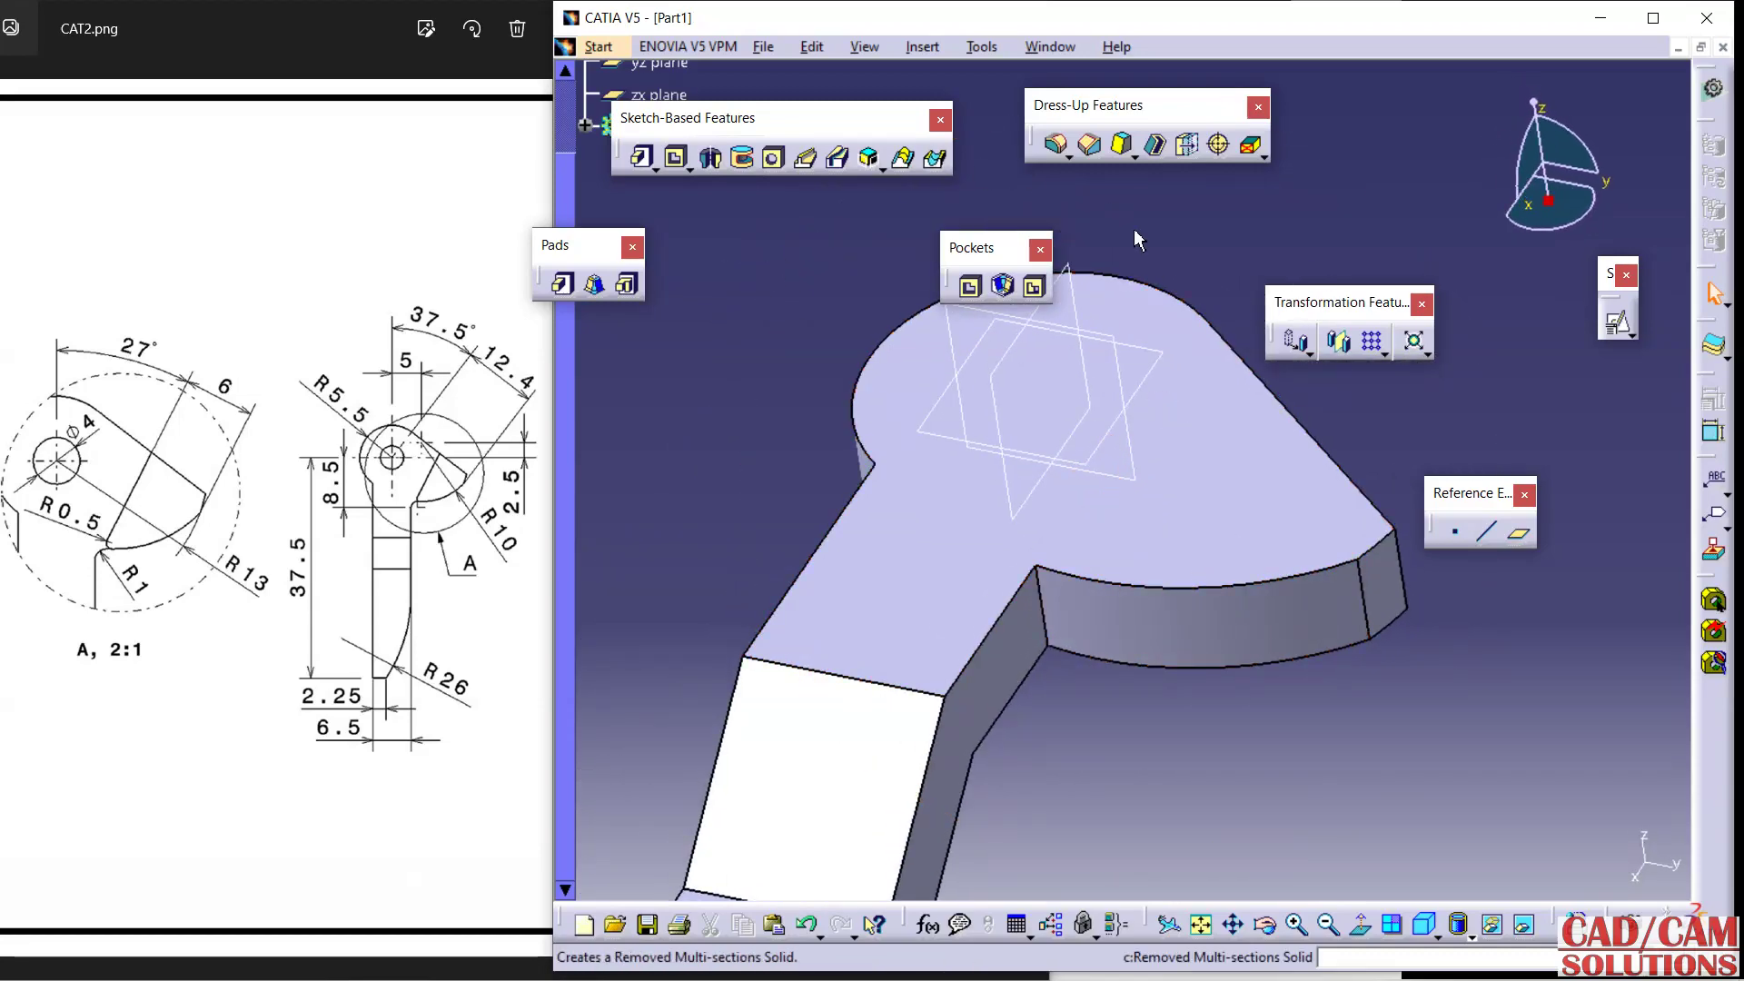
# Create a sketch on the pad's top face with a circle centred on the origin.
pyautogui.click(1627, 334)
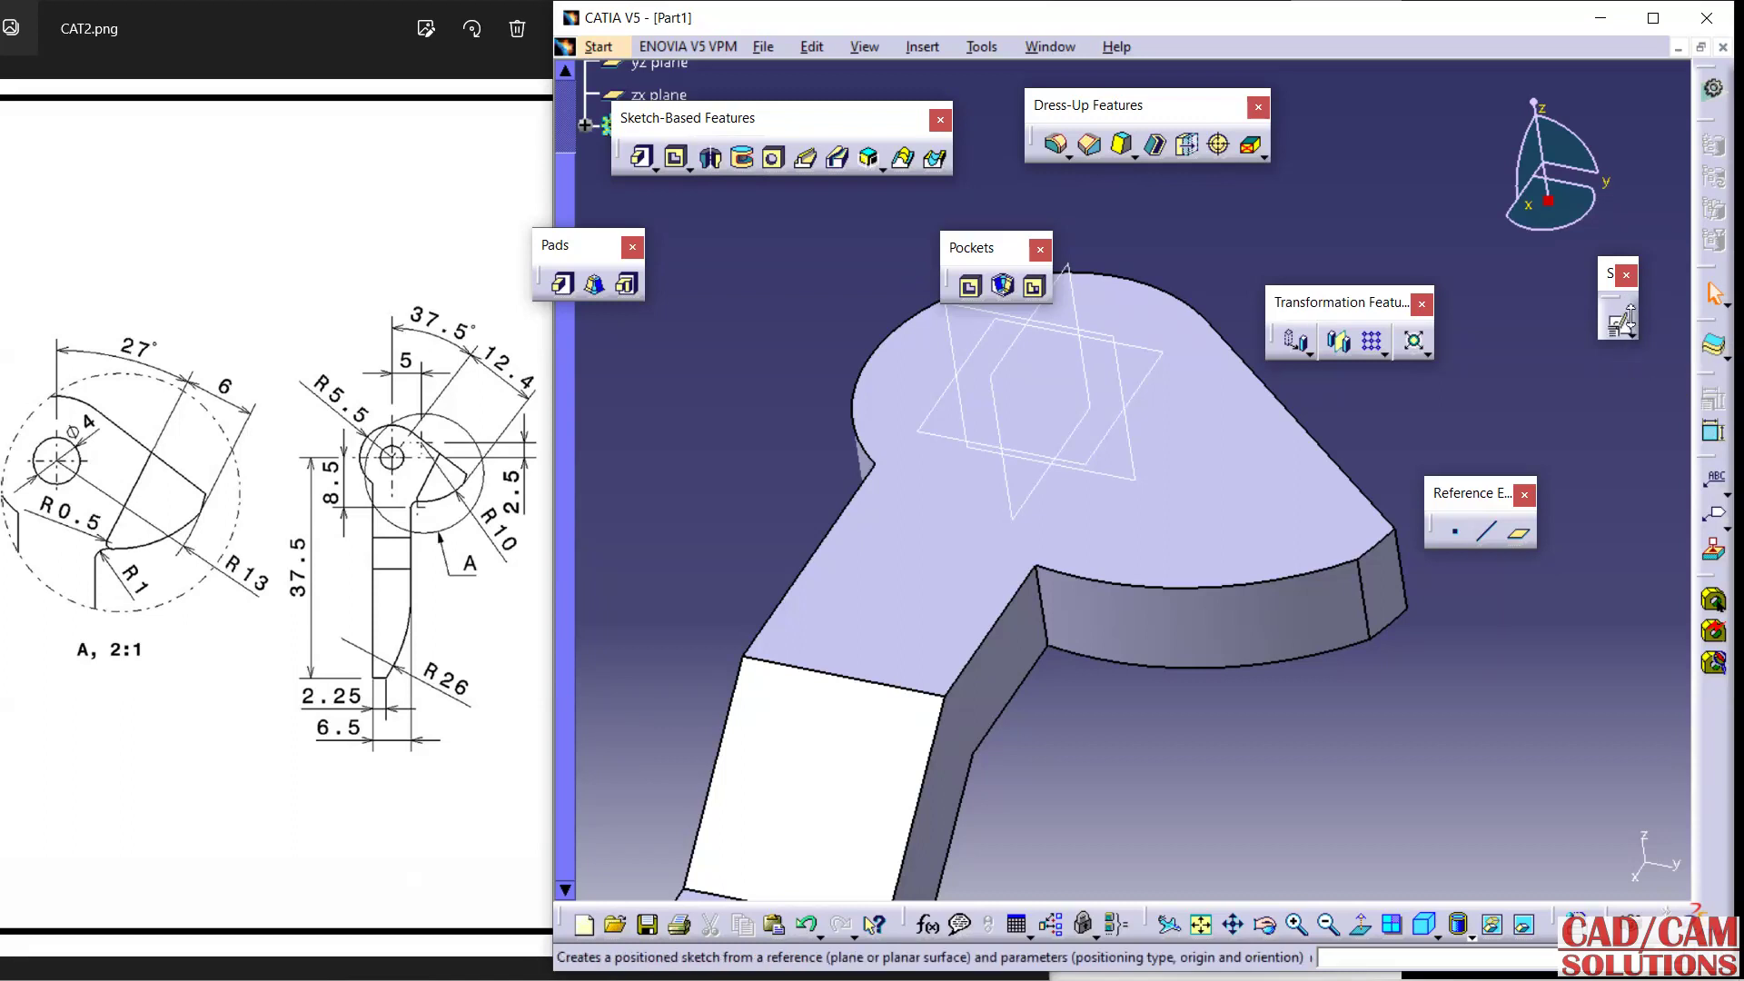
pyautogui.click(1660, 354)
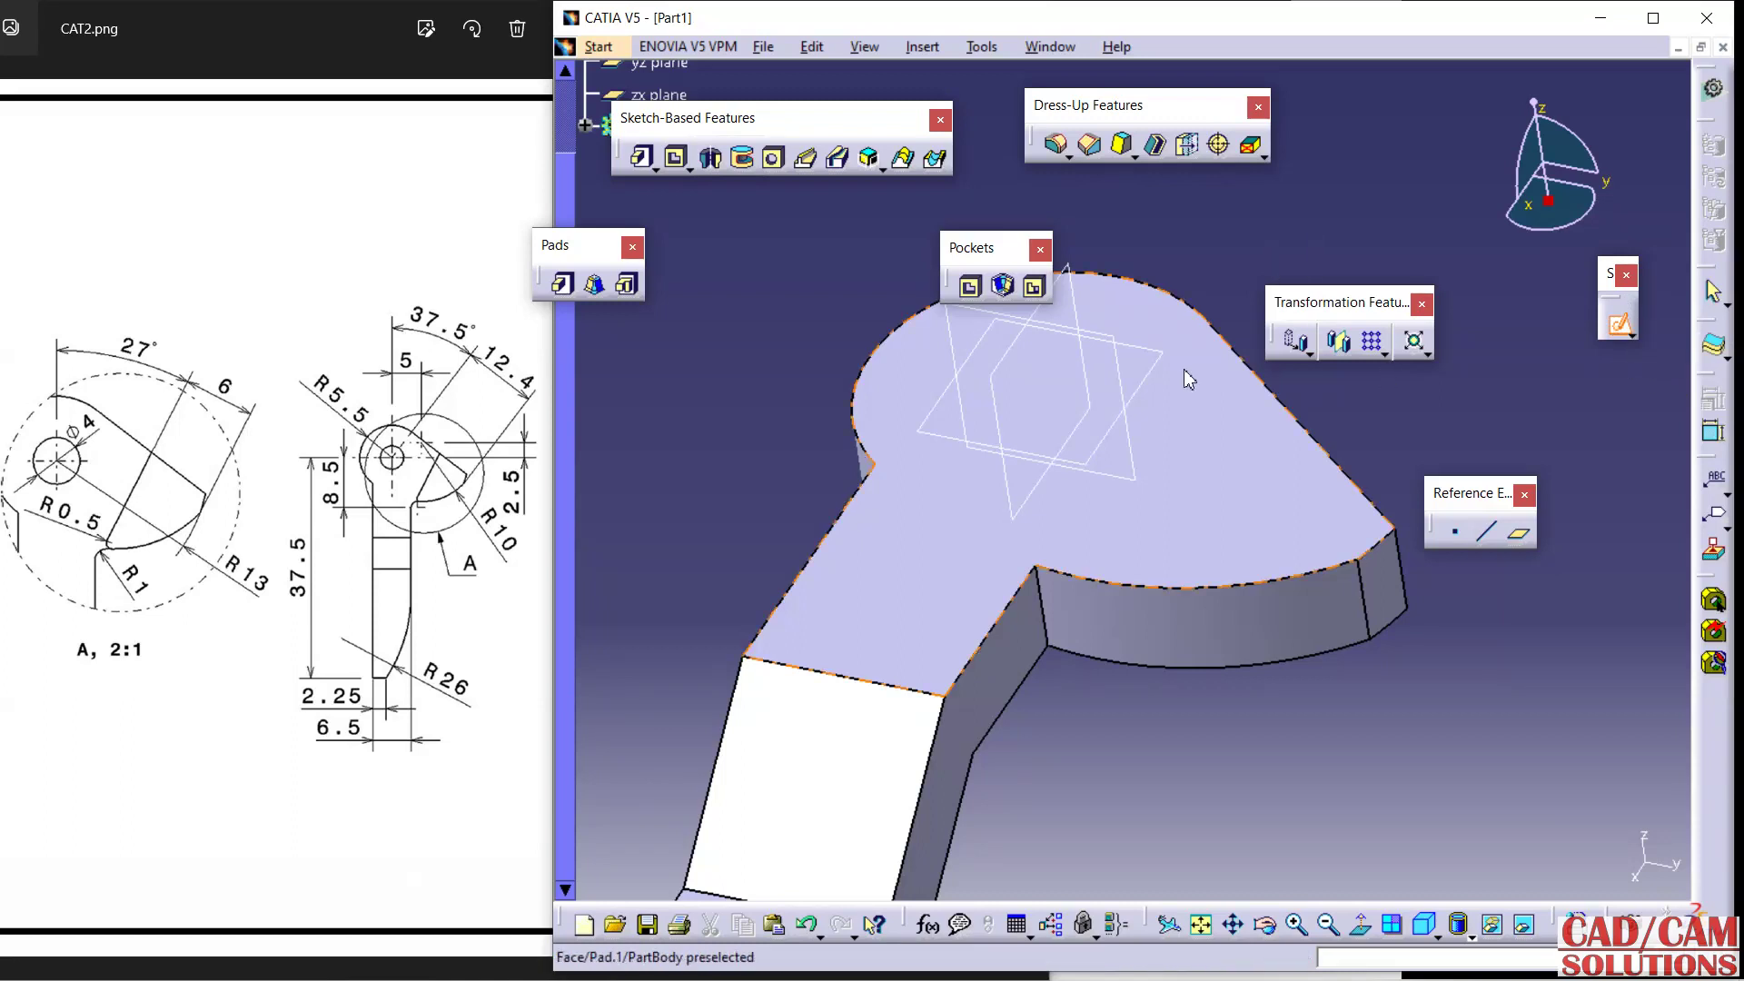
pyautogui.click(1159, 363)
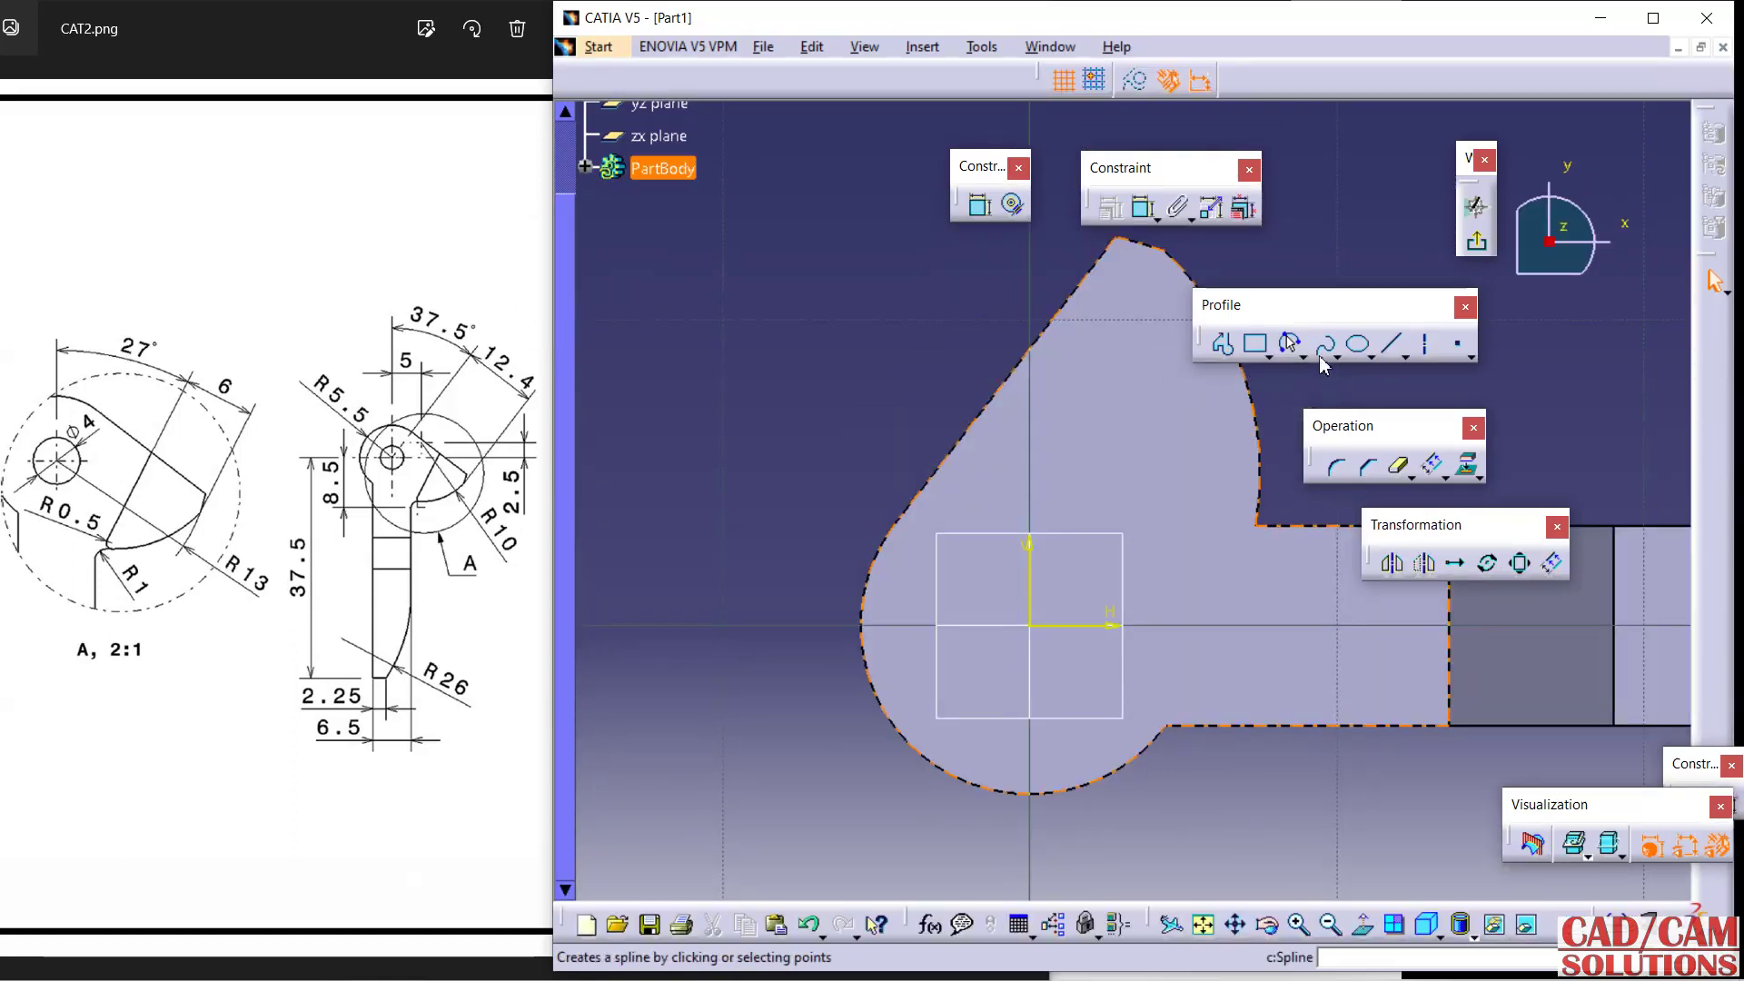
pyautogui.click(1293, 353)
pyautogui.click(1337, 380)
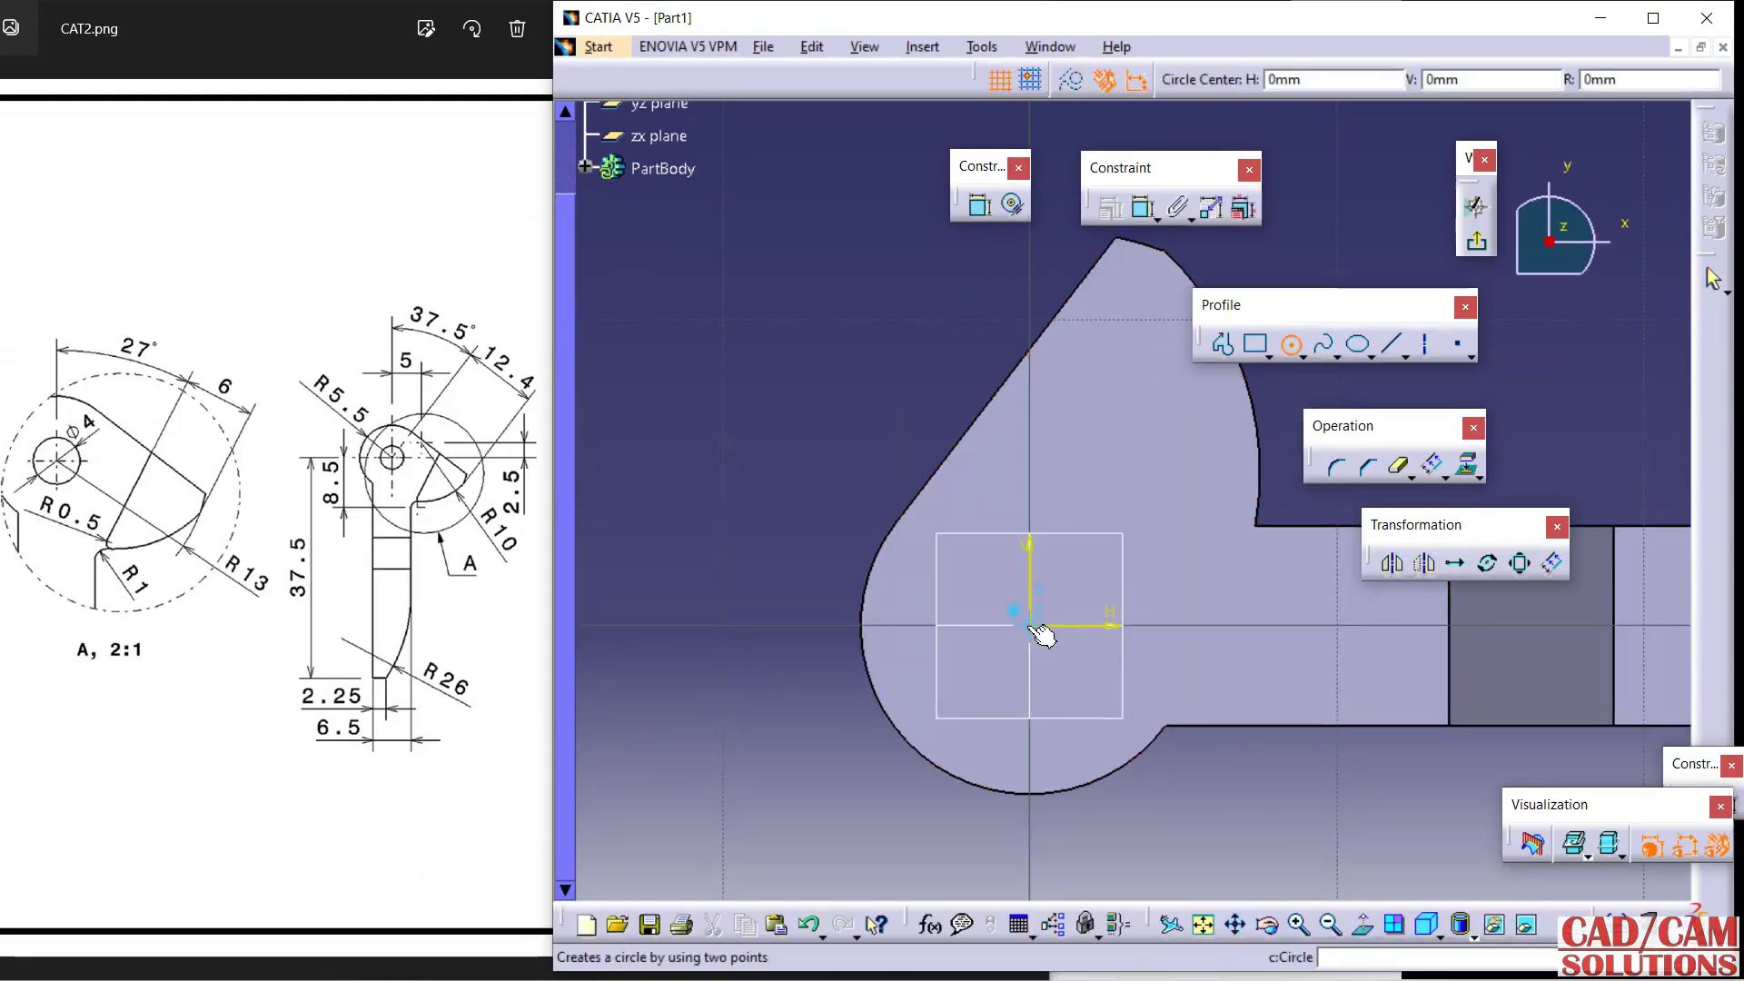
pyautogui.click(1029, 625)
pyautogui.click(1053, 565)
# Set the circle's diameter to 4 mm and exit the sketch.
pyautogui.click(979, 204)
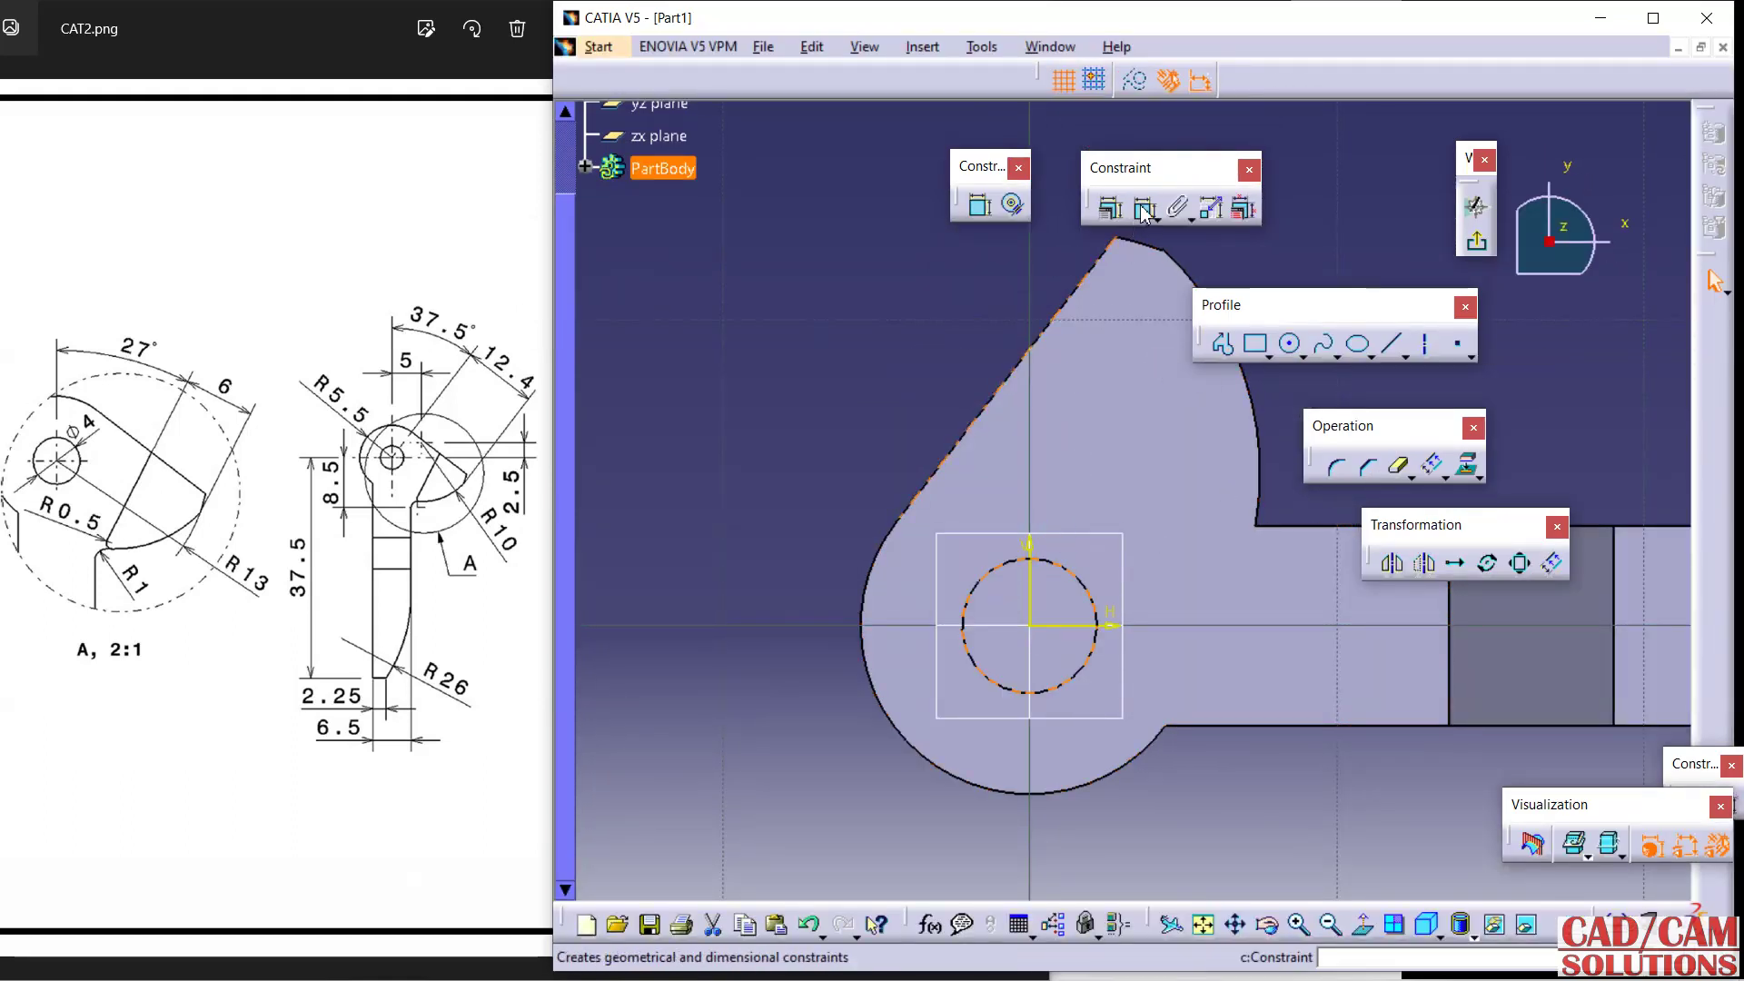
pyautogui.click(842, 363)
pyautogui.doubleClick(847, 364)
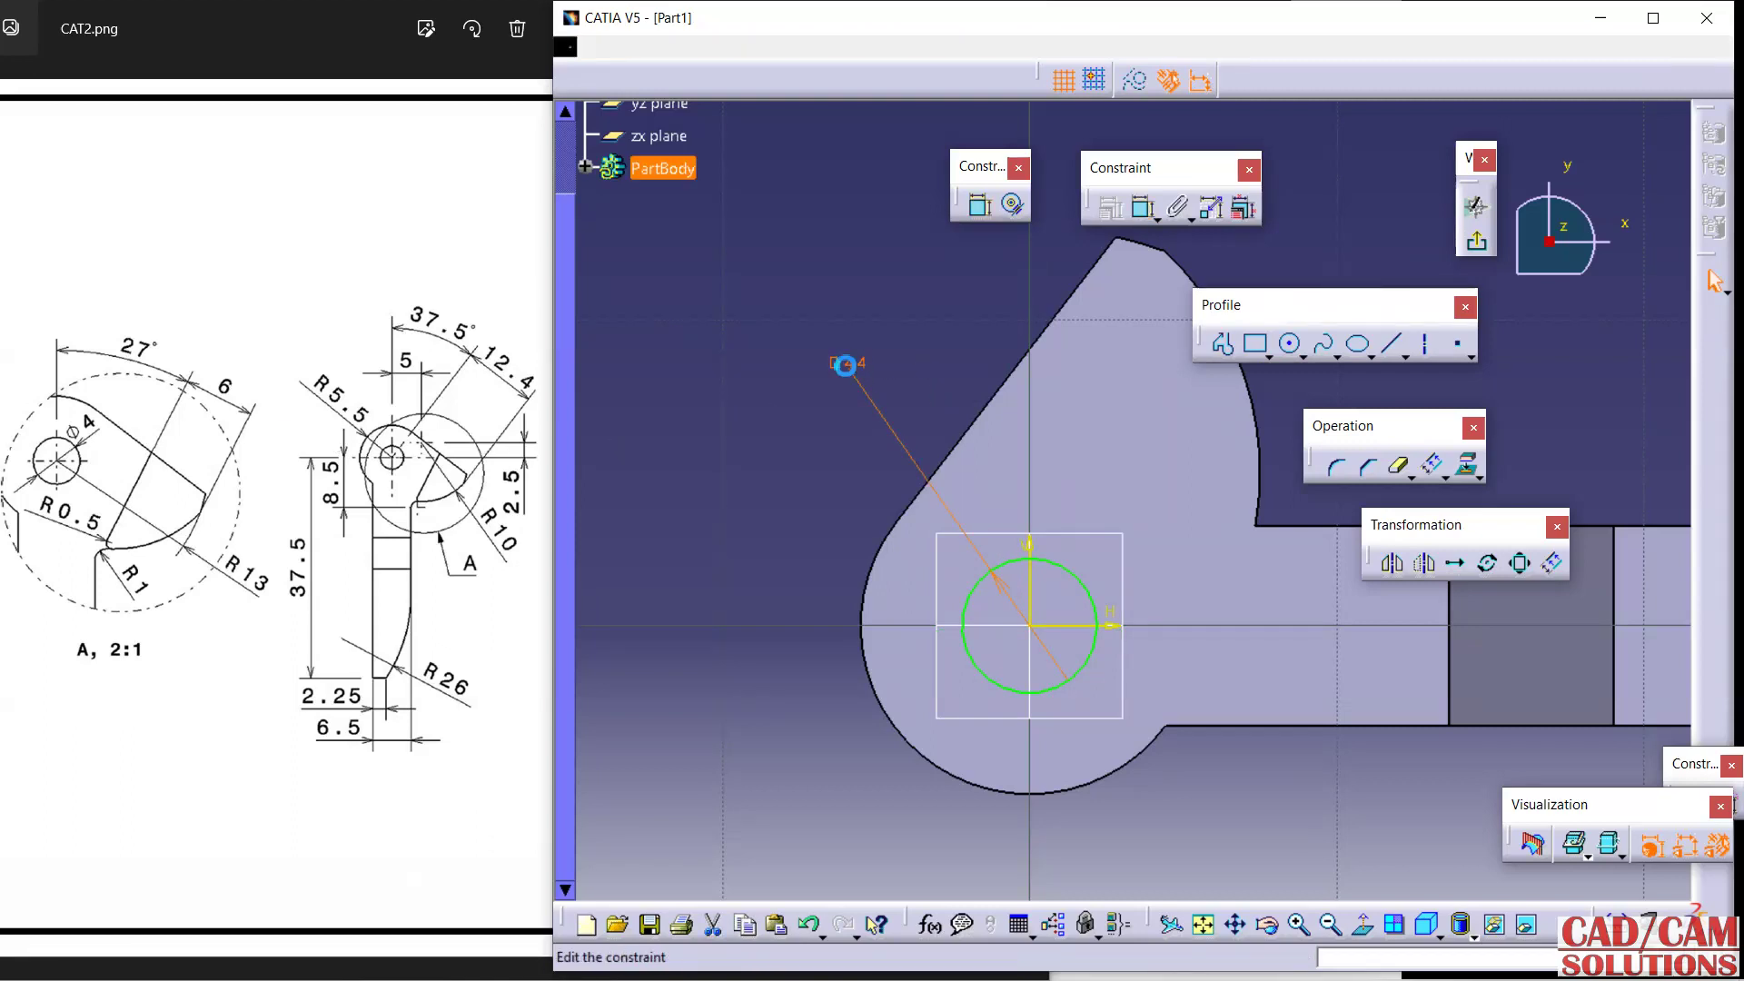
pyautogui.write('4mm')
pyautogui.press('Return')
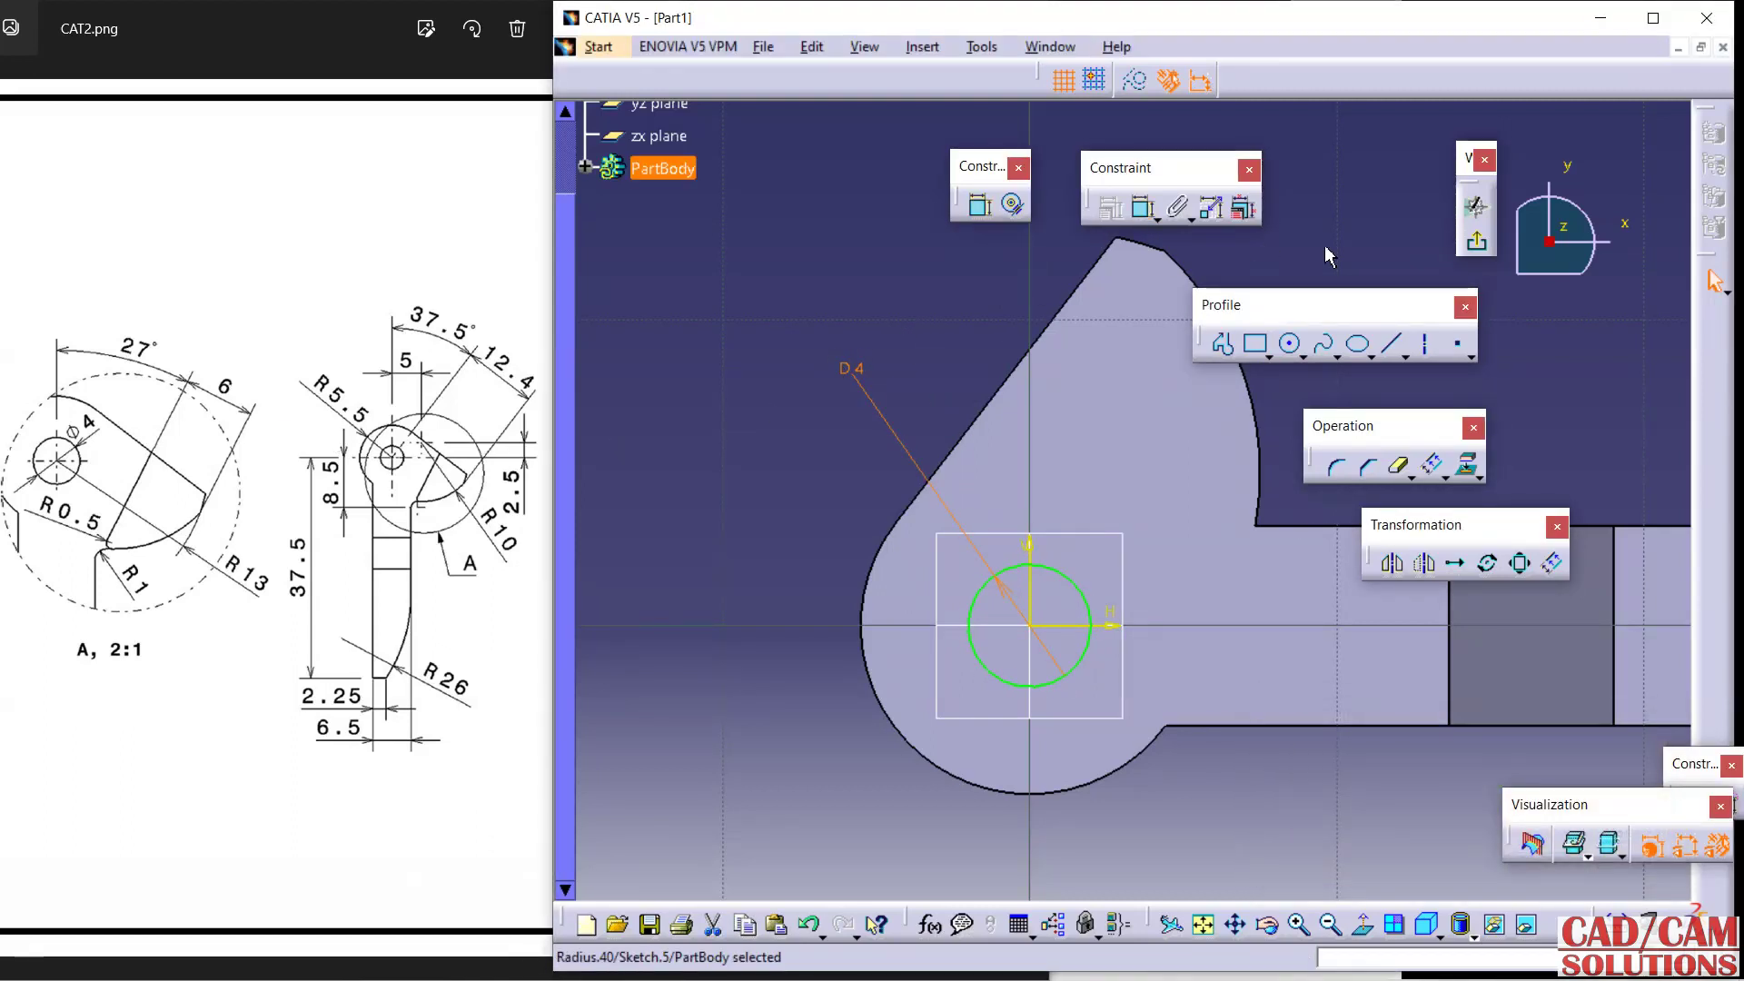
pyautogui.click(1475, 241)
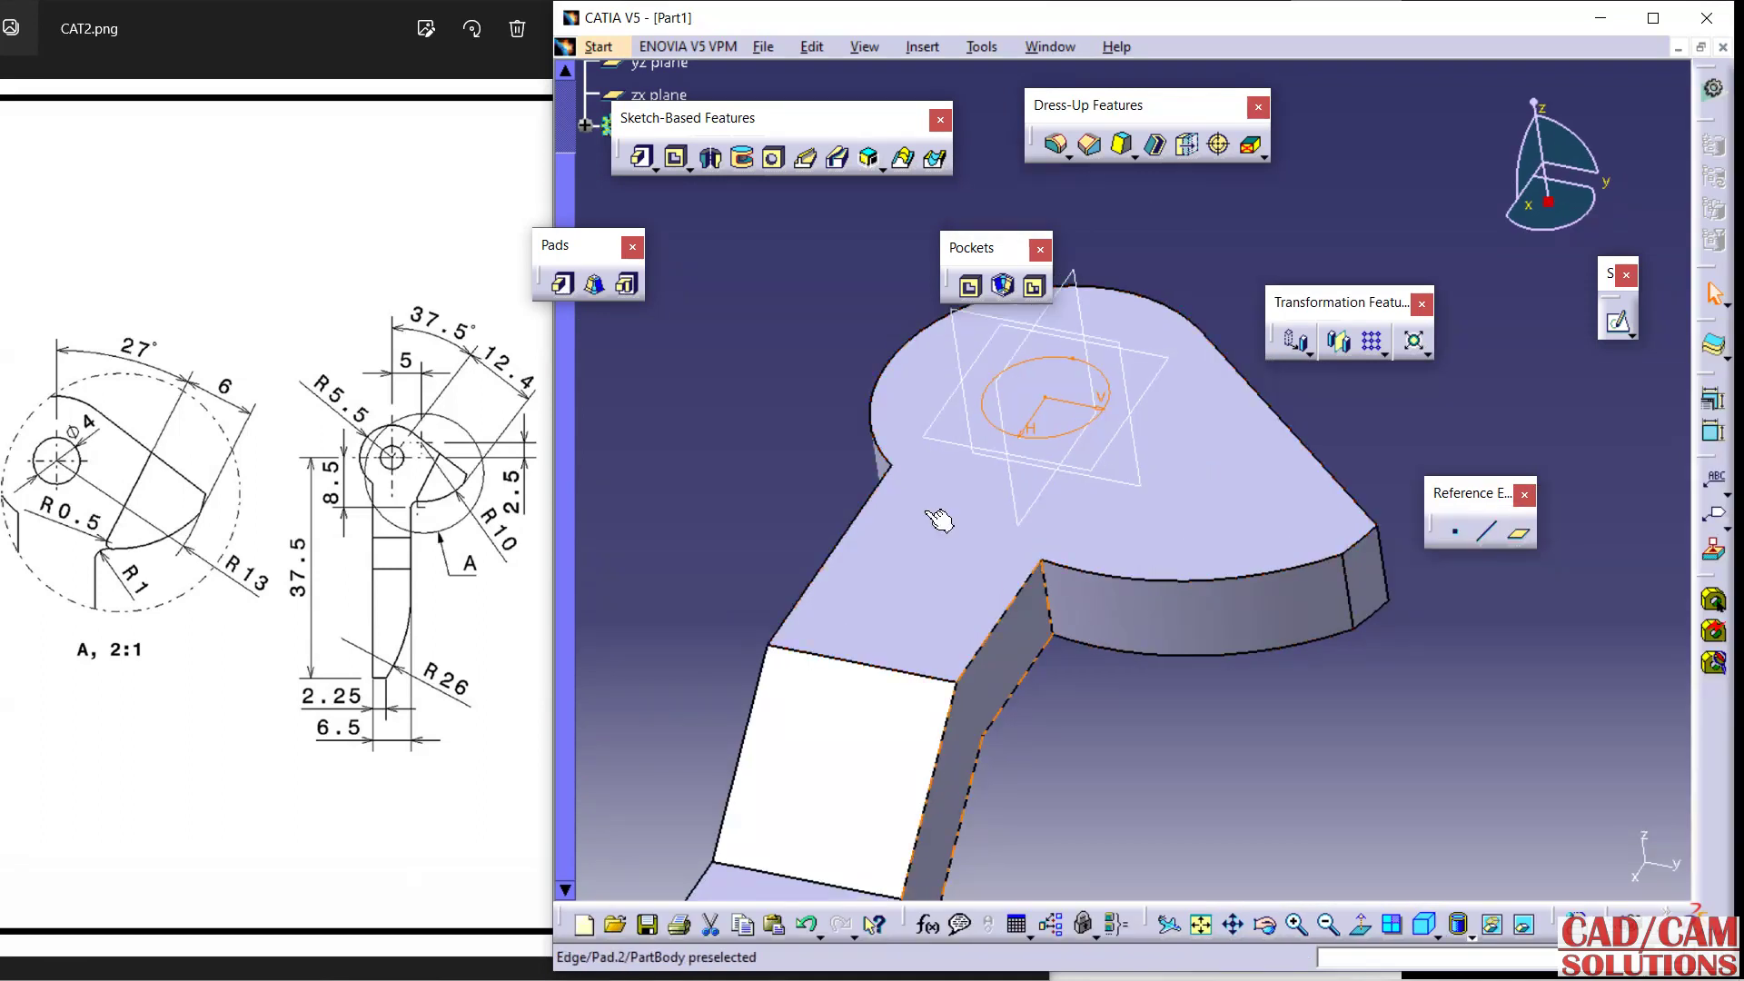
# Pocket Sketch.5's 4 mm circle 3 mm deep to cut the pivot hole.
pyautogui.click(971, 287)
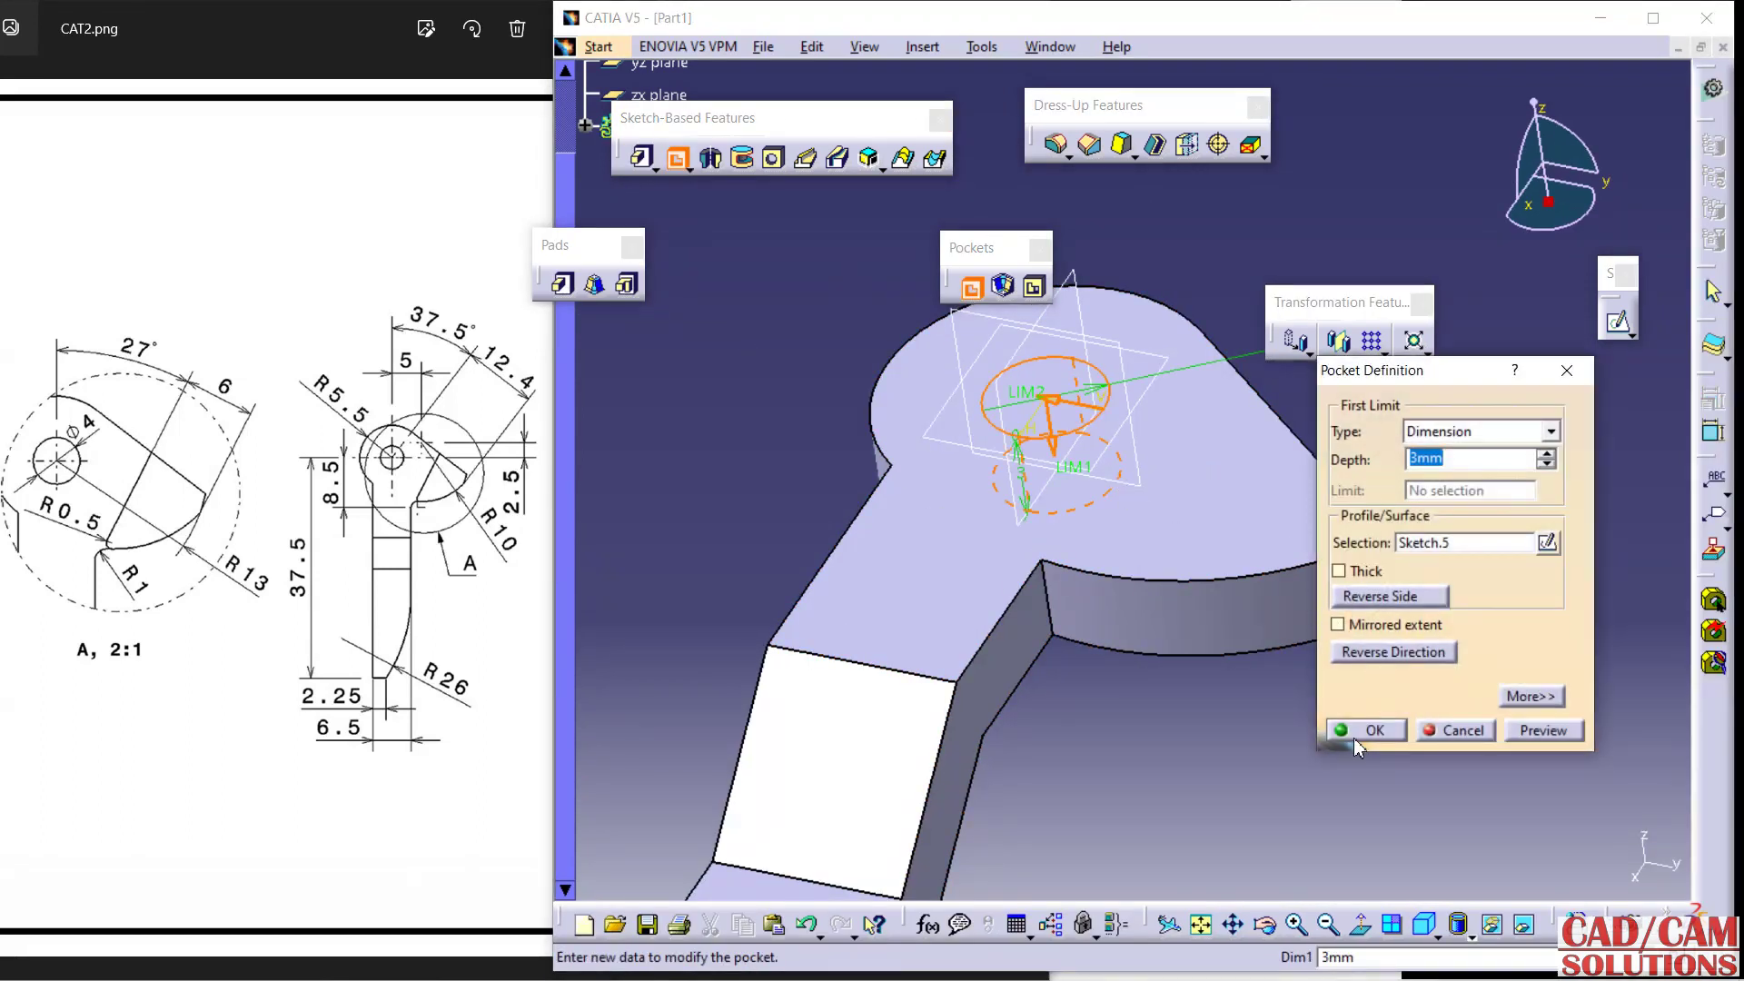
pyautogui.click(1354, 732)
pyautogui.moveTo(1145, 663); pyautogui.dragTo(1117, 654, button='middle')
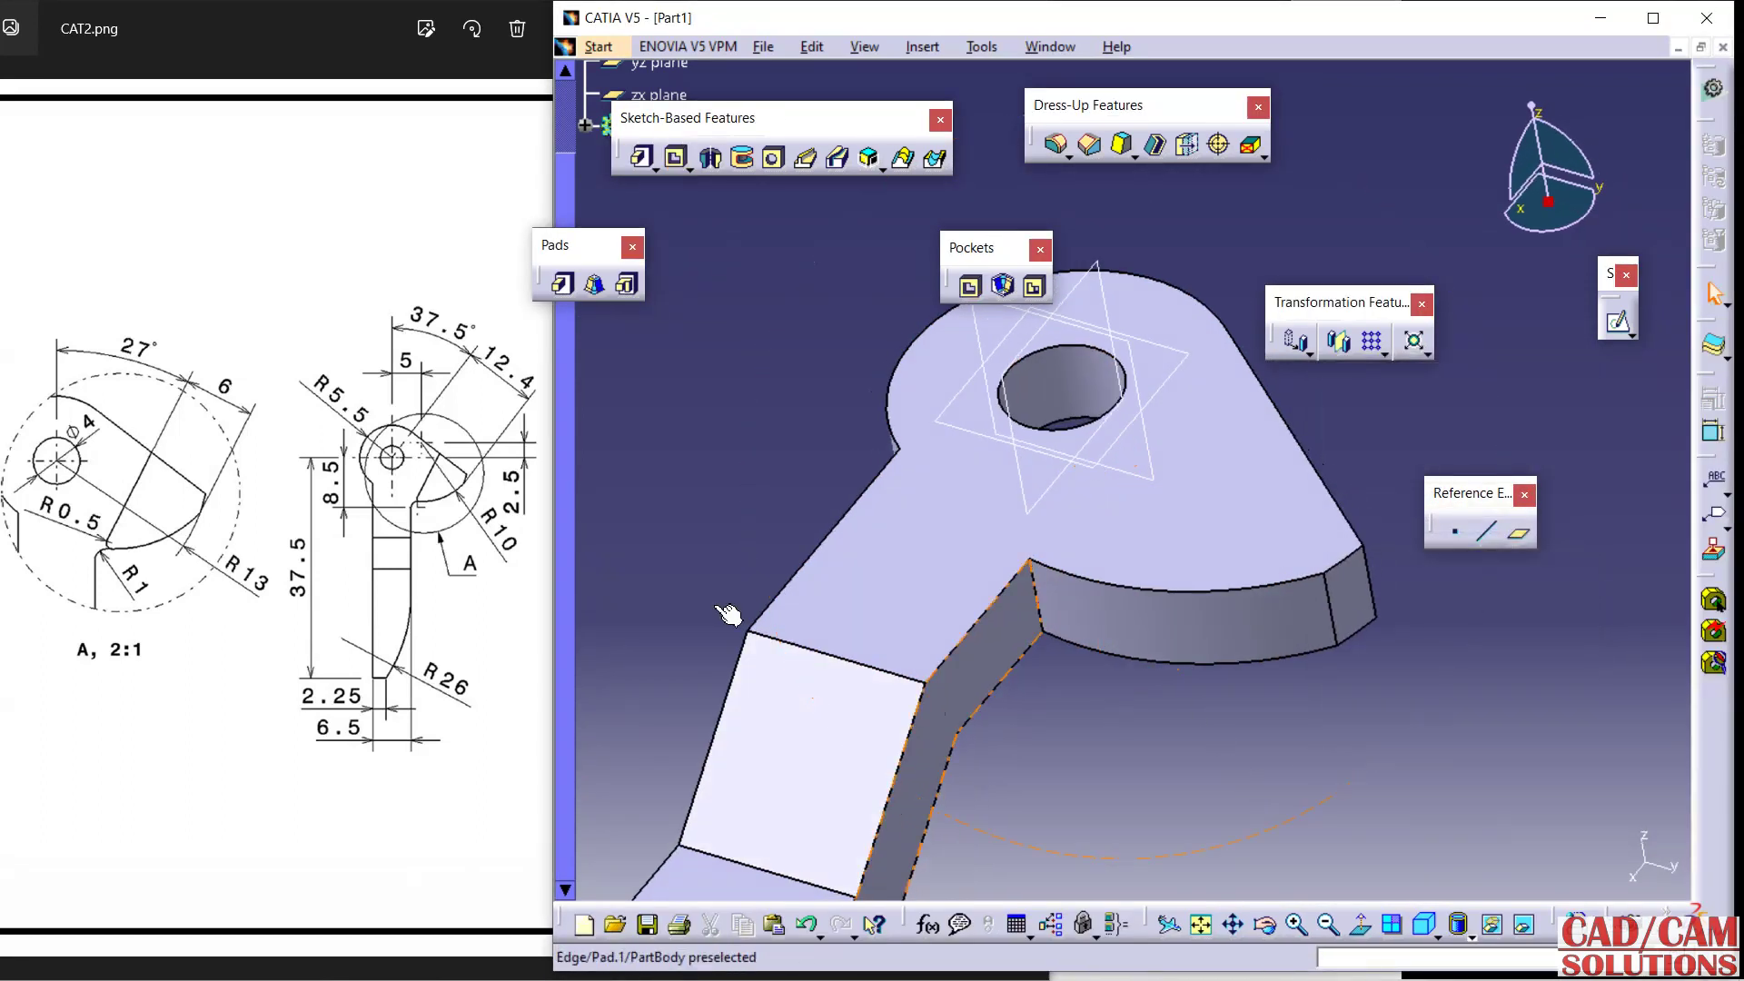
pyautogui.click(1237, 522)
pyautogui.click(1574, 371)
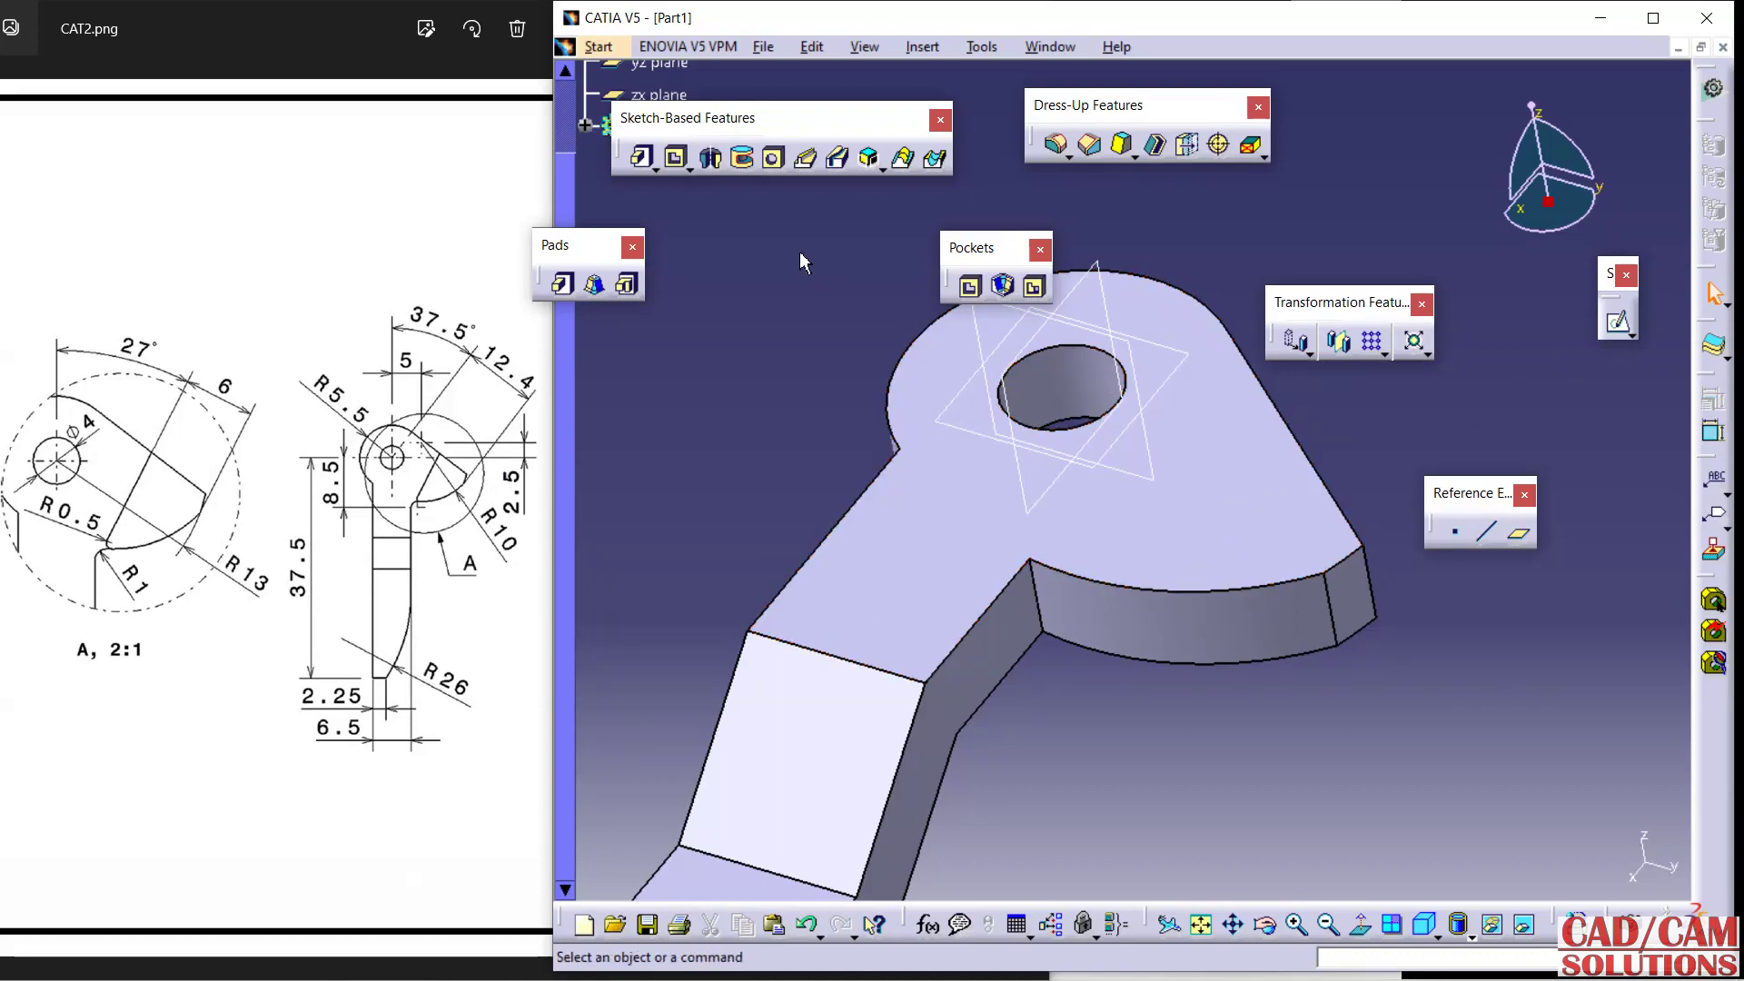
pyautogui.click(585, 127)
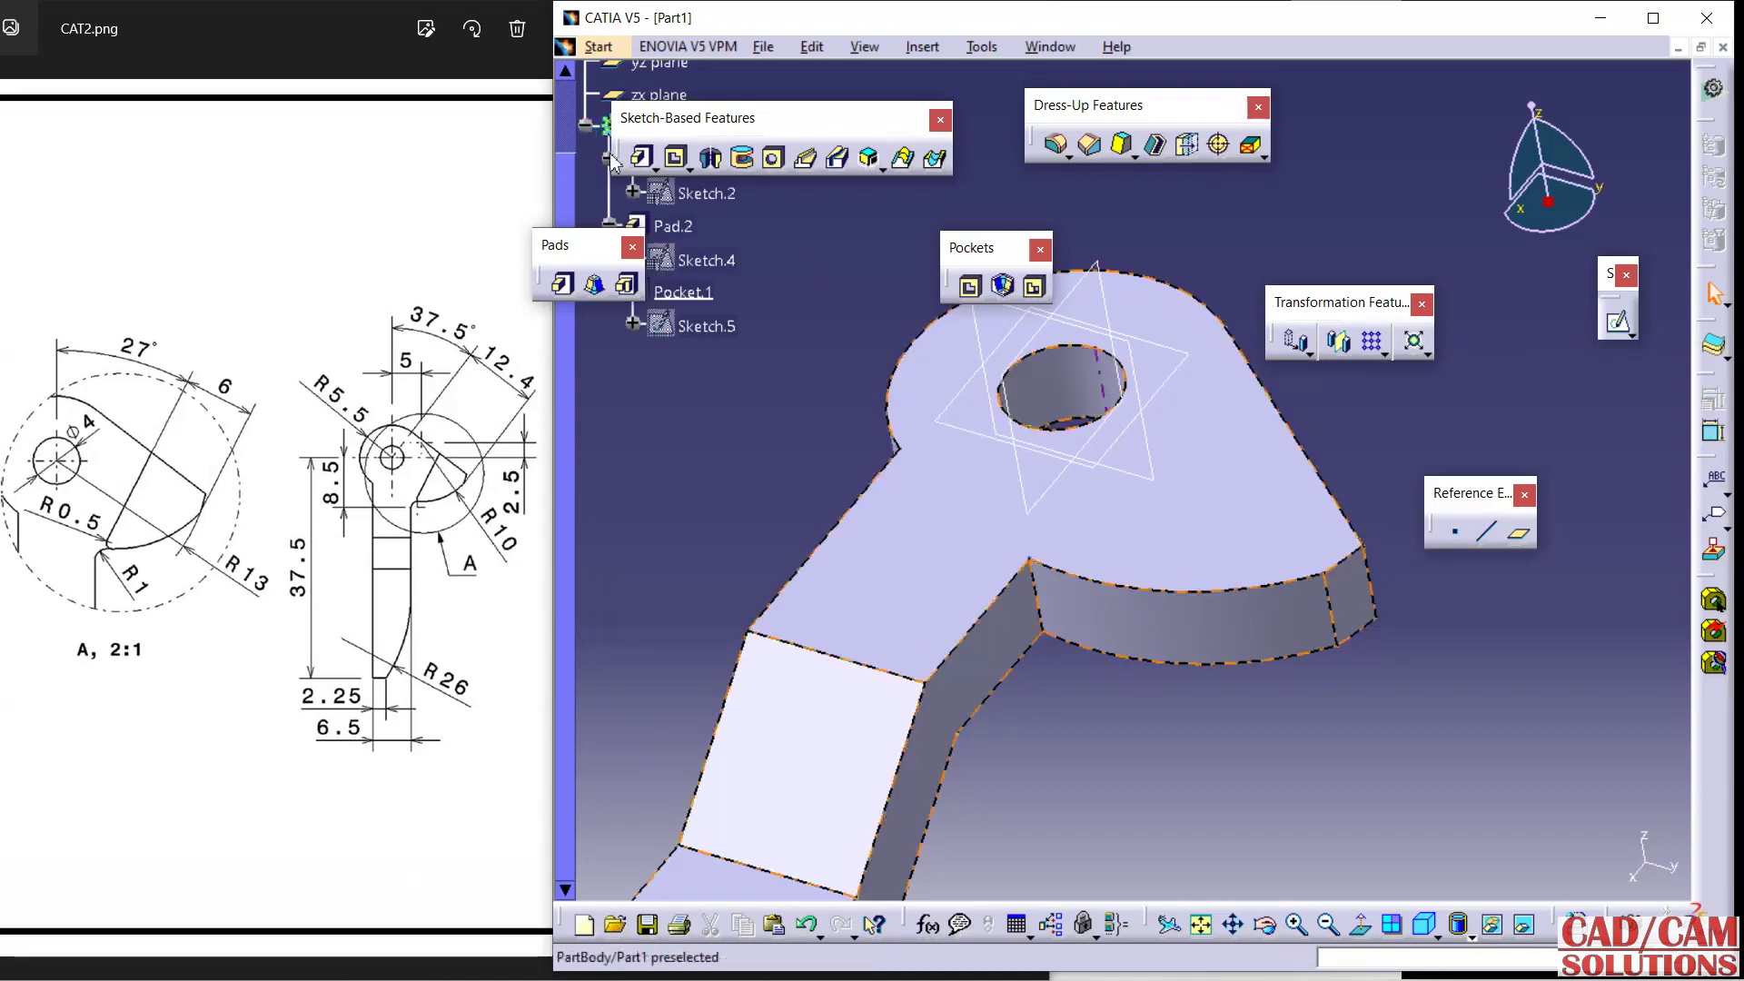
# Show Sketch.4 again via Hide/Show, then briefly enter and leave a sketch on the top face.
pyautogui.rightClick(717, 266)
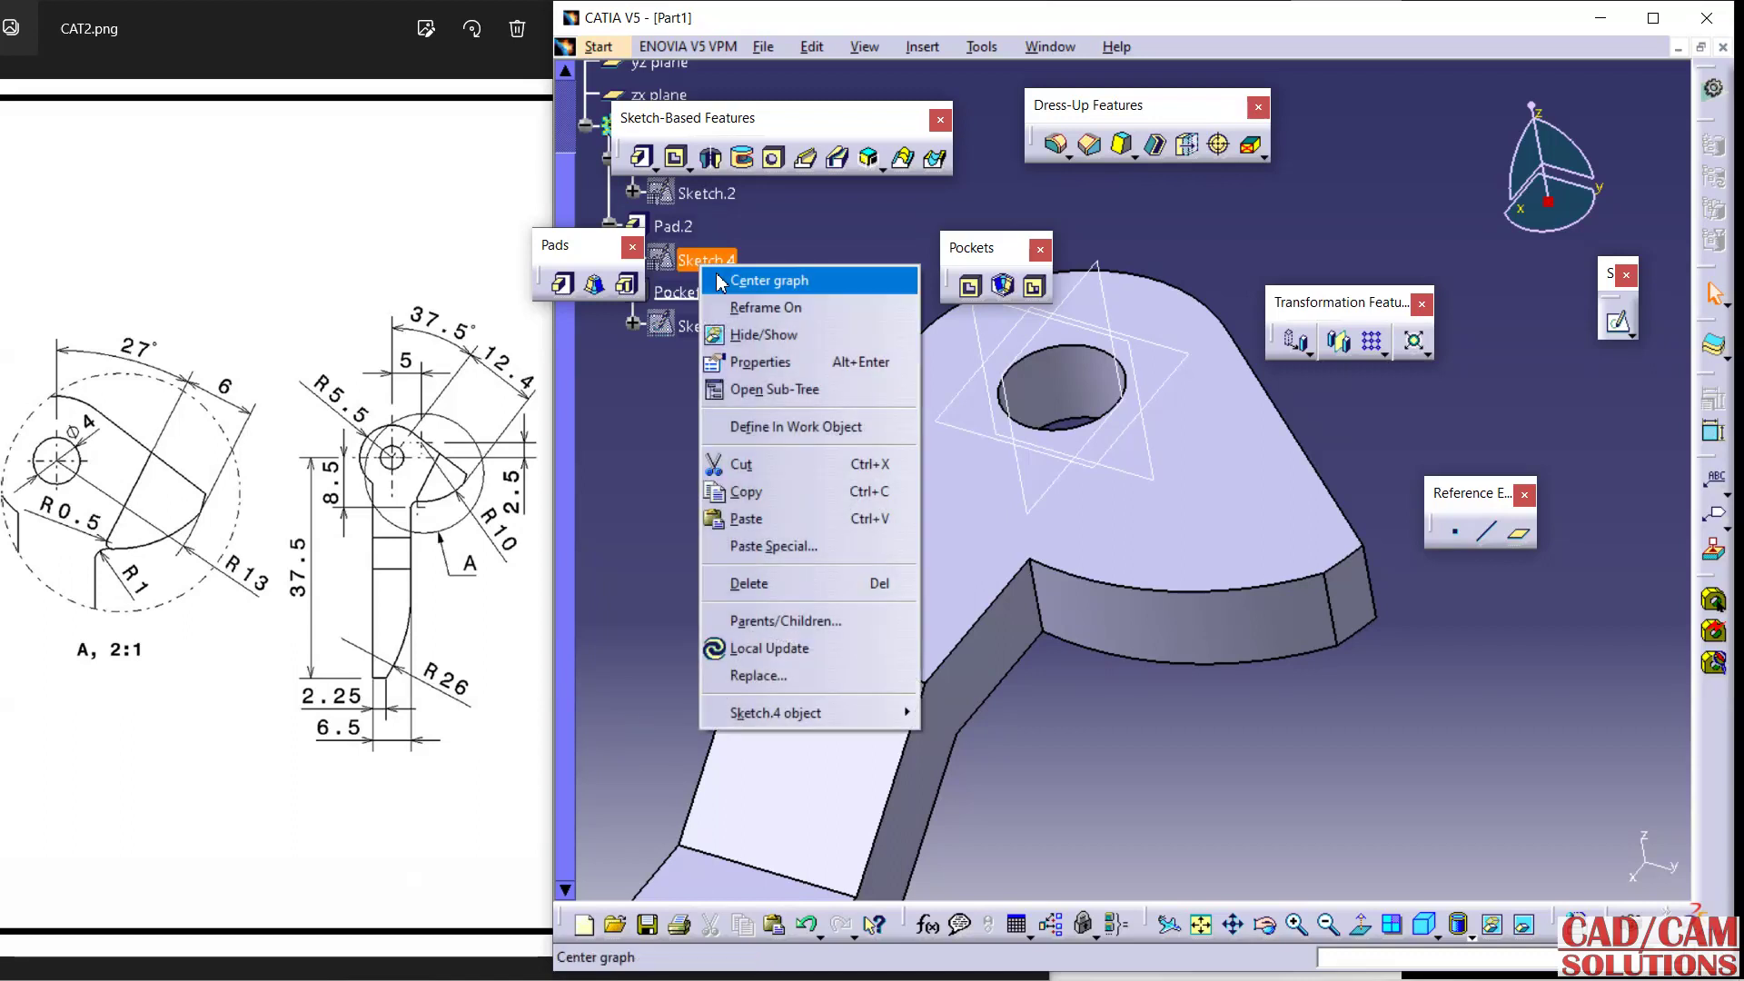
pyautogui.click(765, 336)
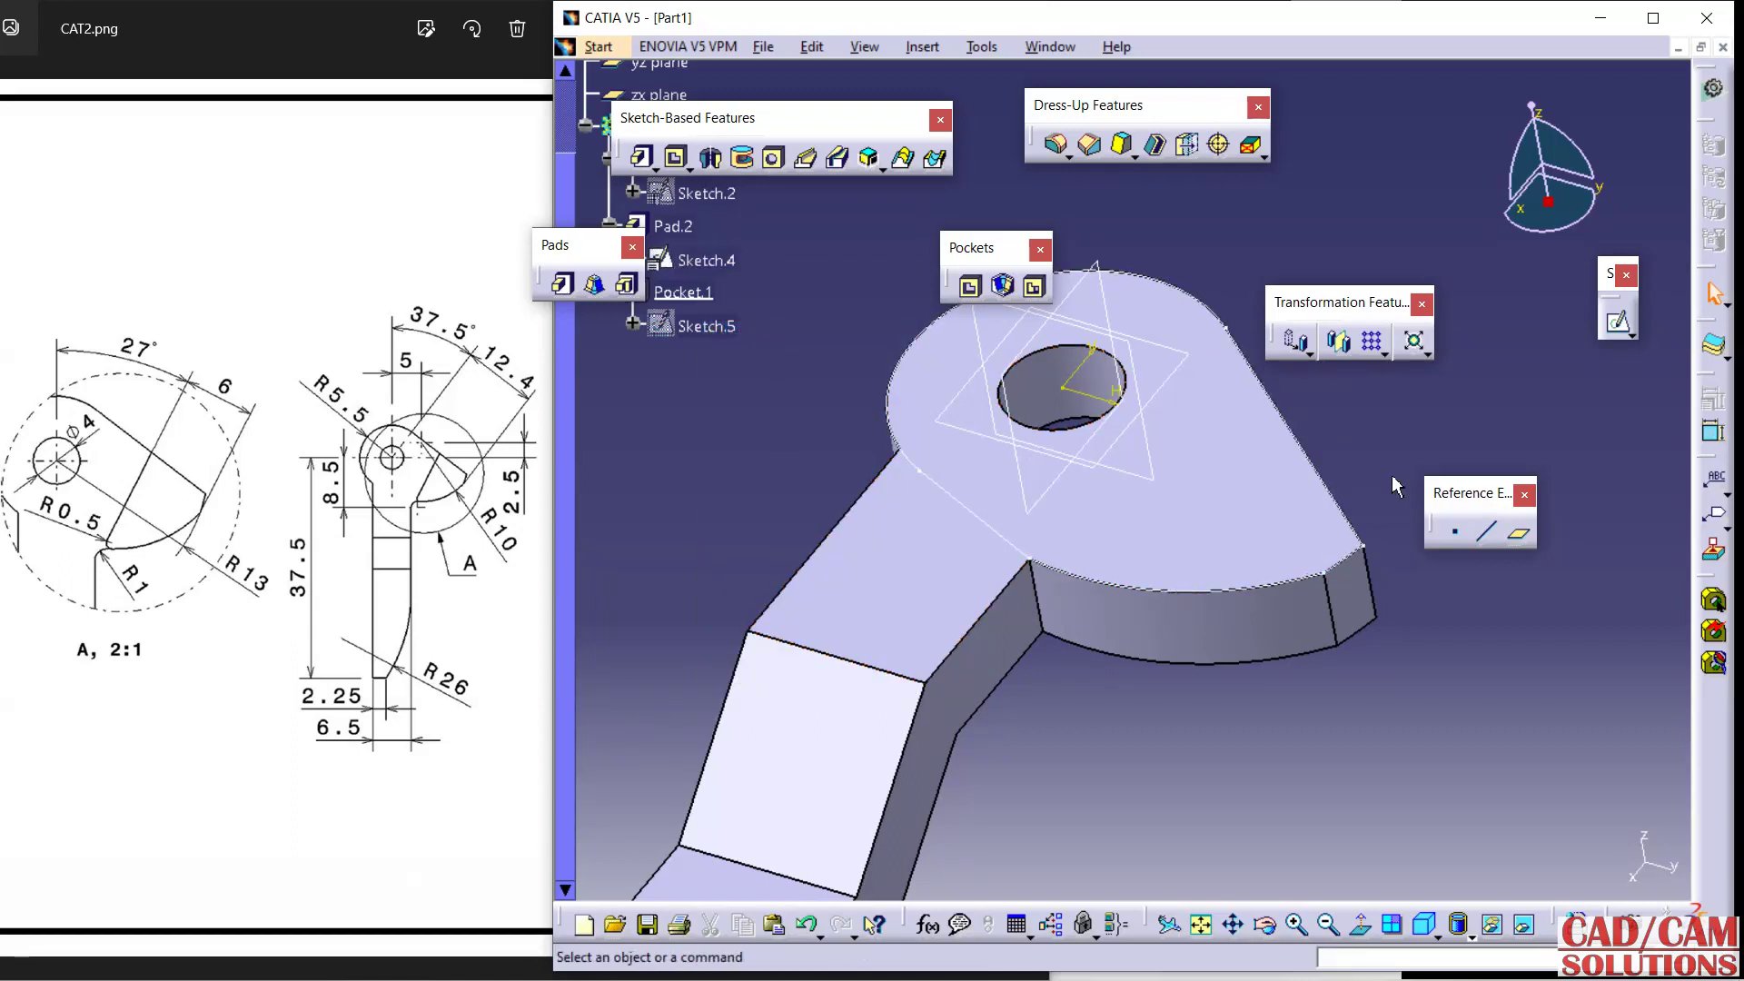
pyautogui.click(1618, 323)
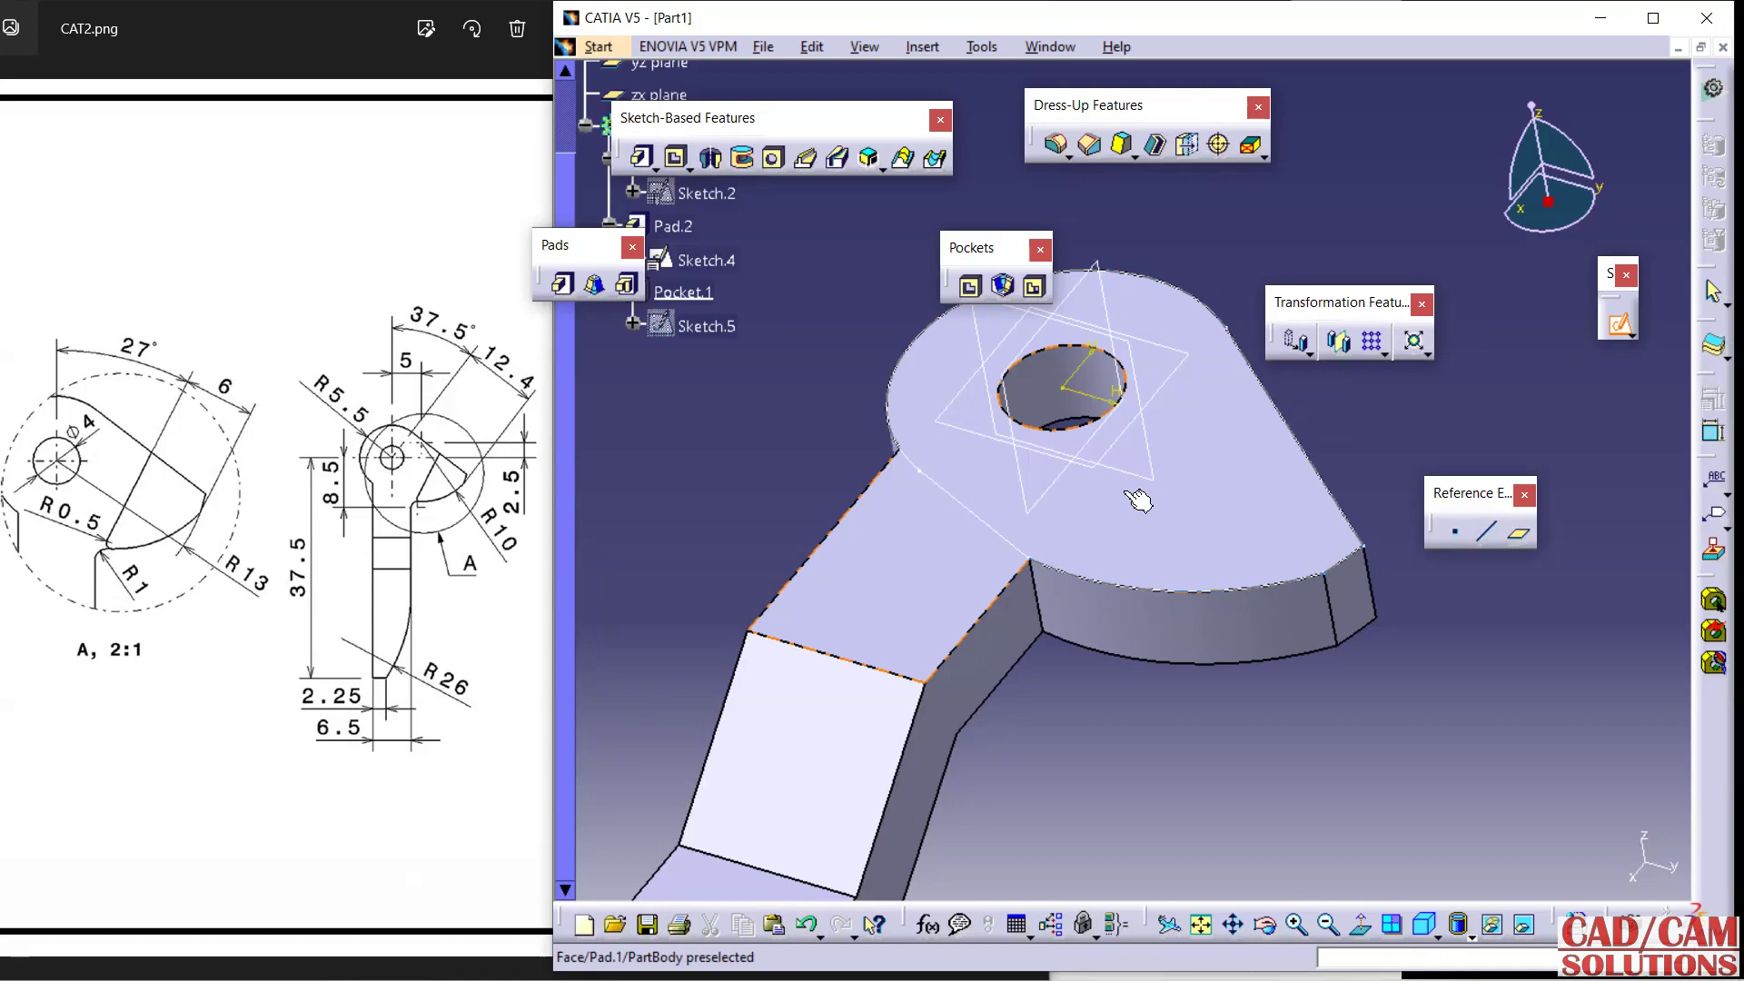
pyautogui.click(1176, 527)
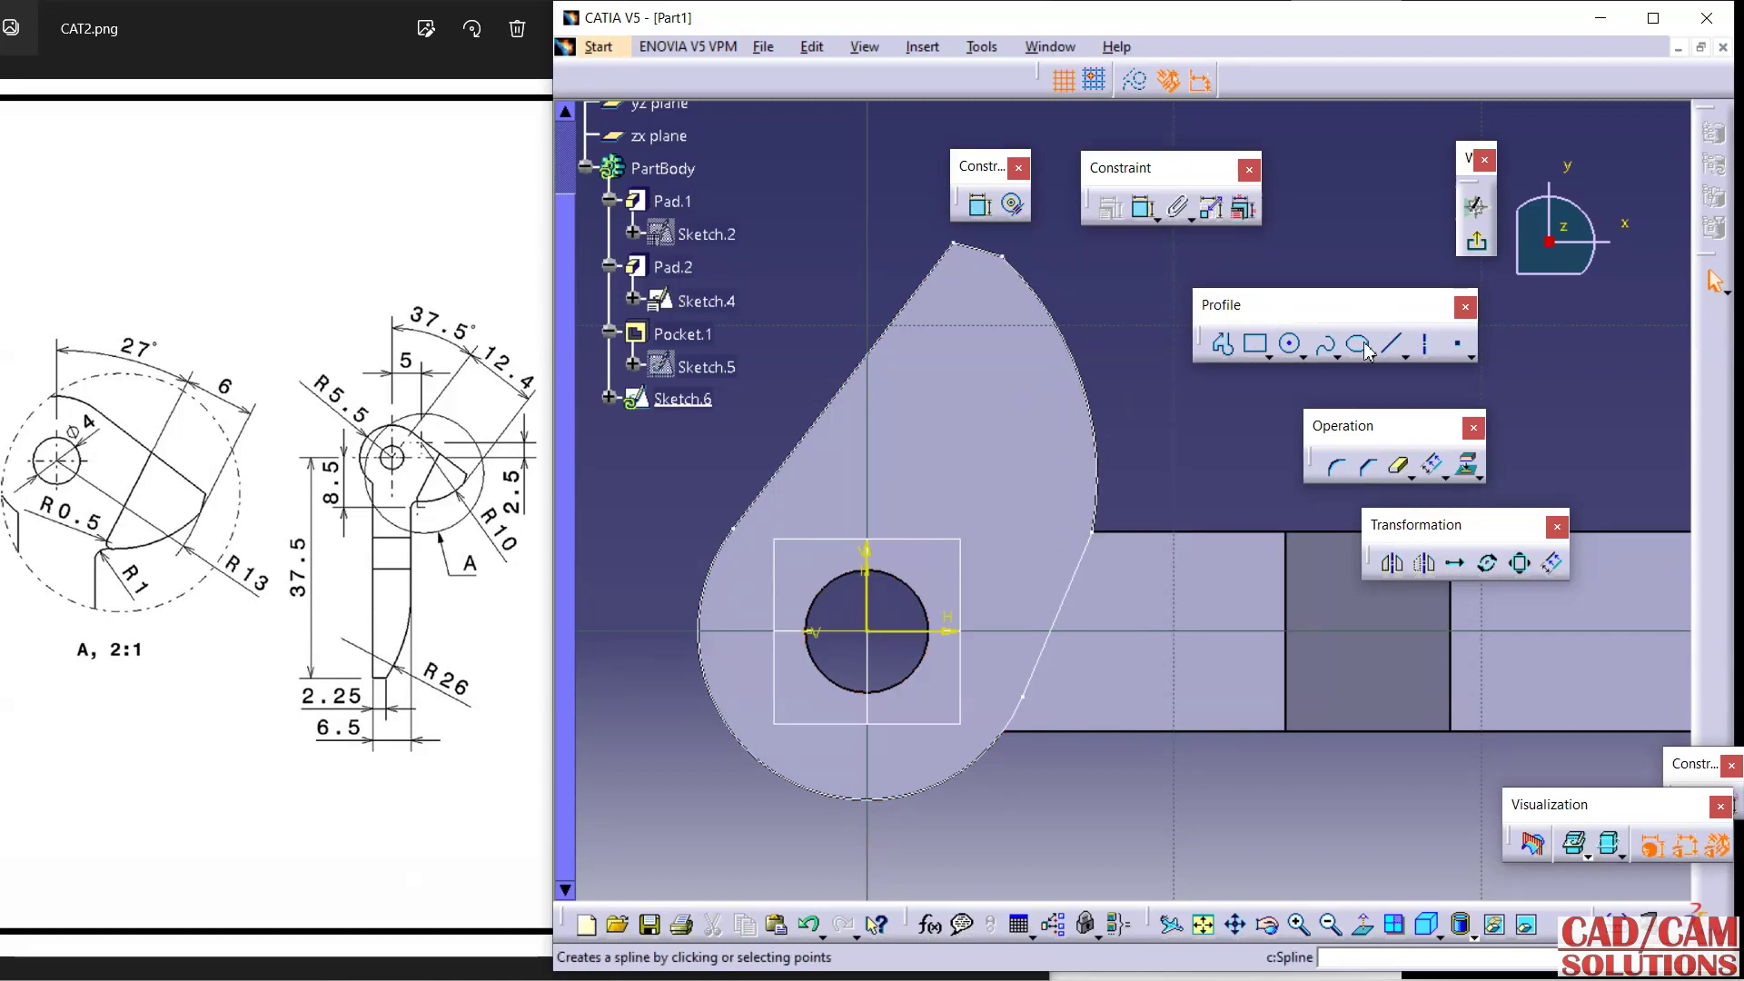
pyautogui.click(1396, 344)
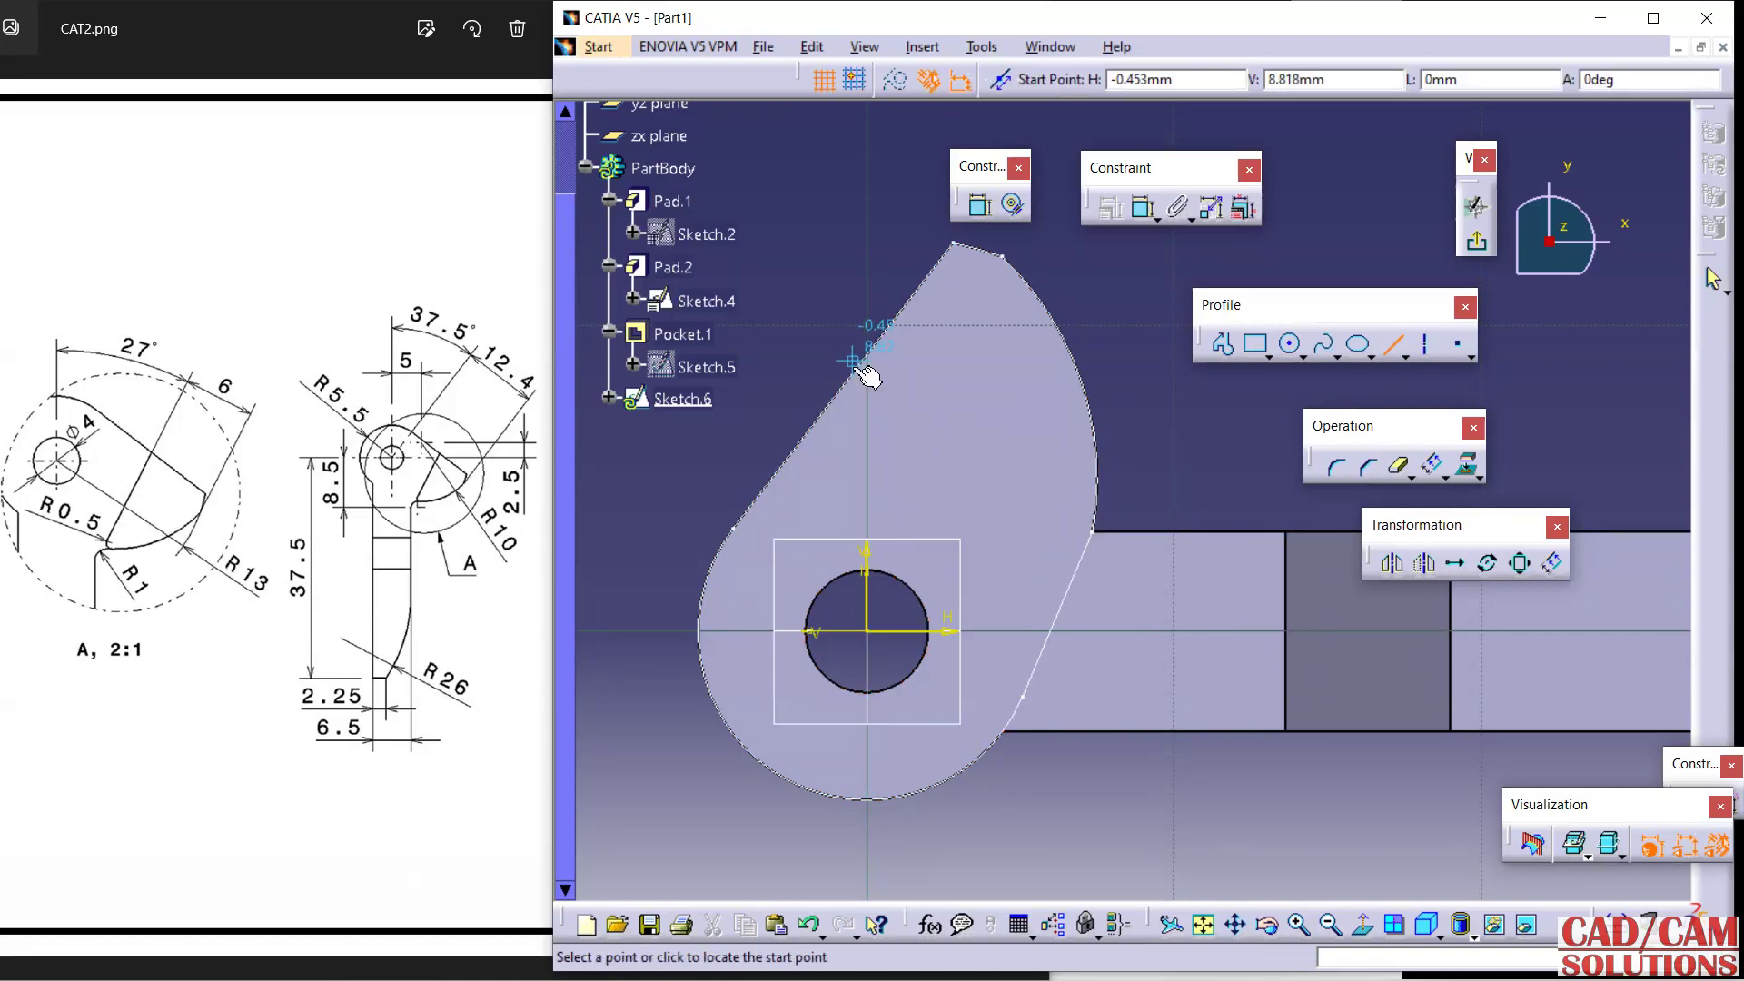
pyautogui.click(1476, 241)
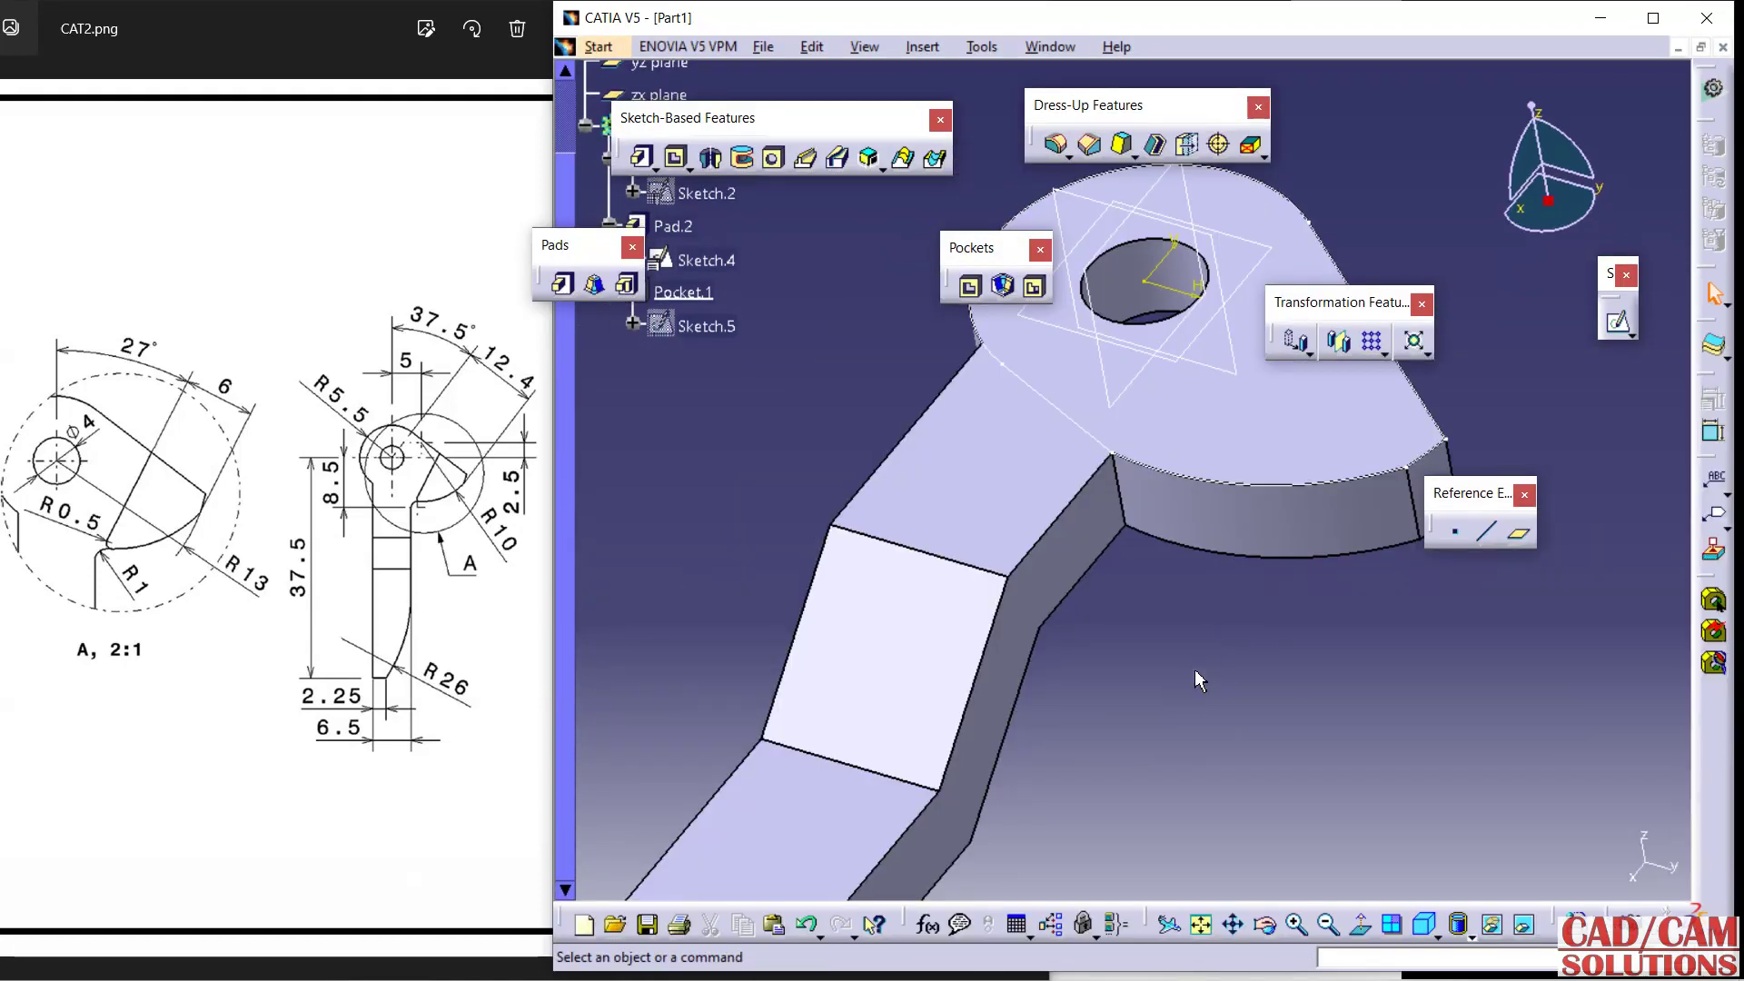
pyautogui.moveTo(1195, 669); pyautogui.dragTo(1163, 672, button='middle')
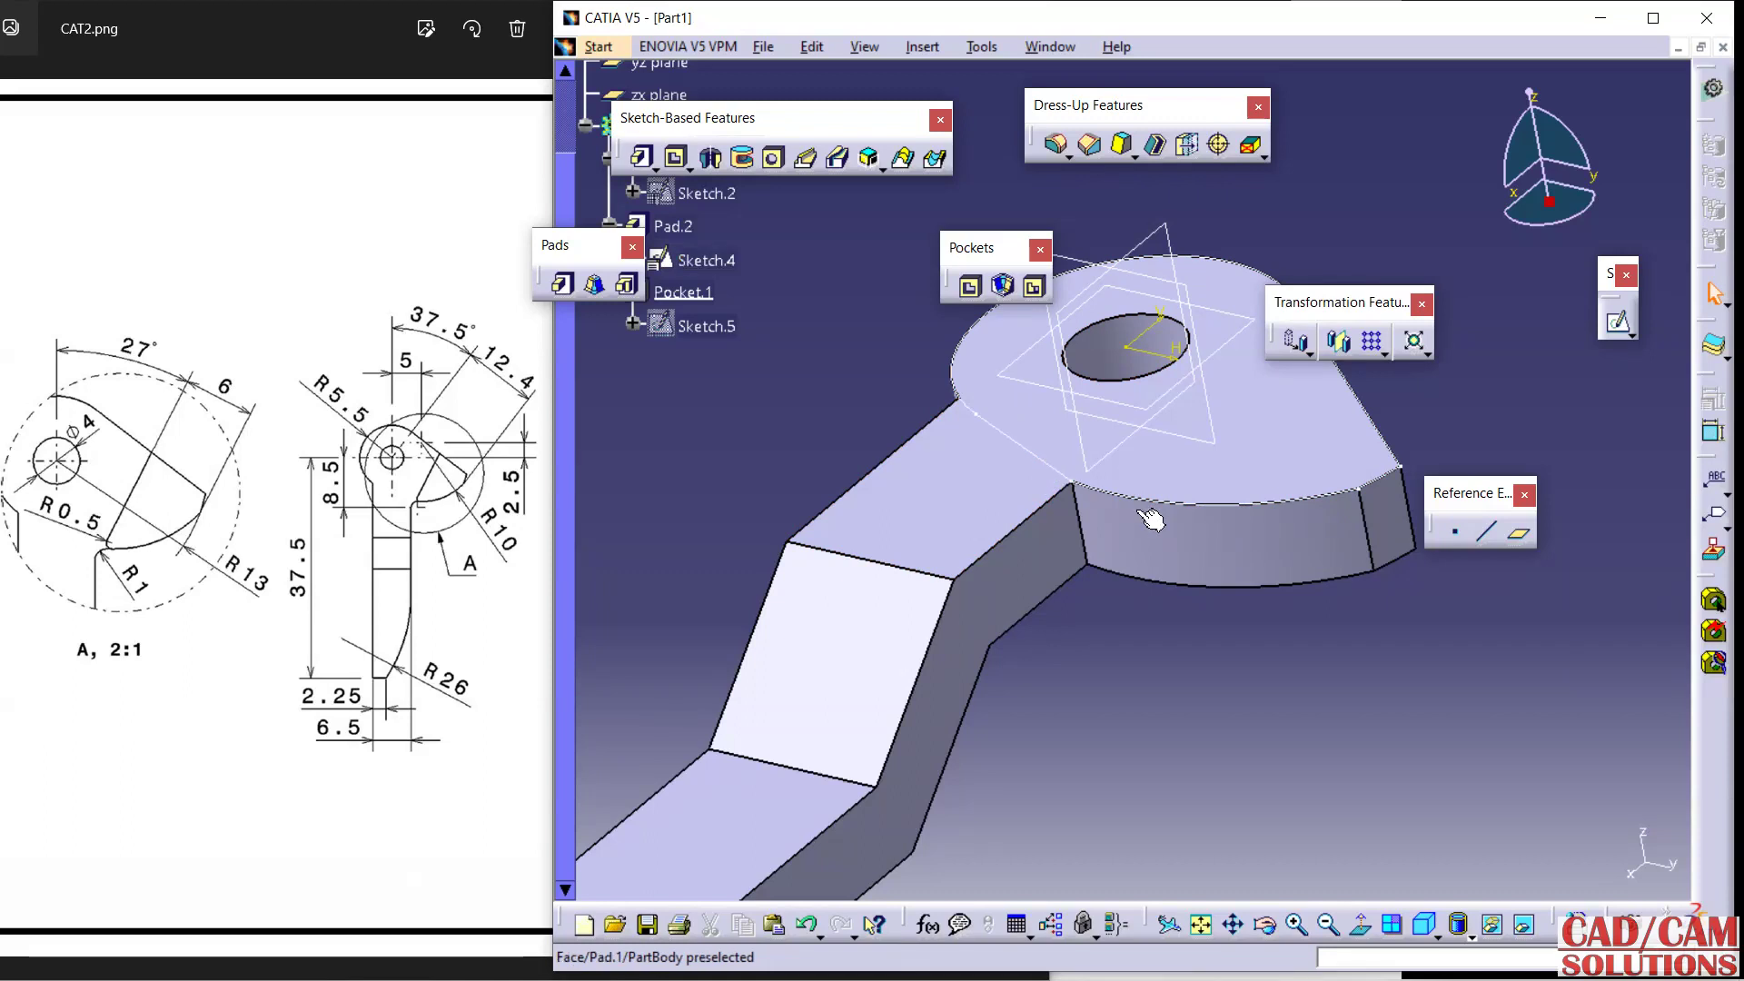
pyautogui.click(1632, 336)
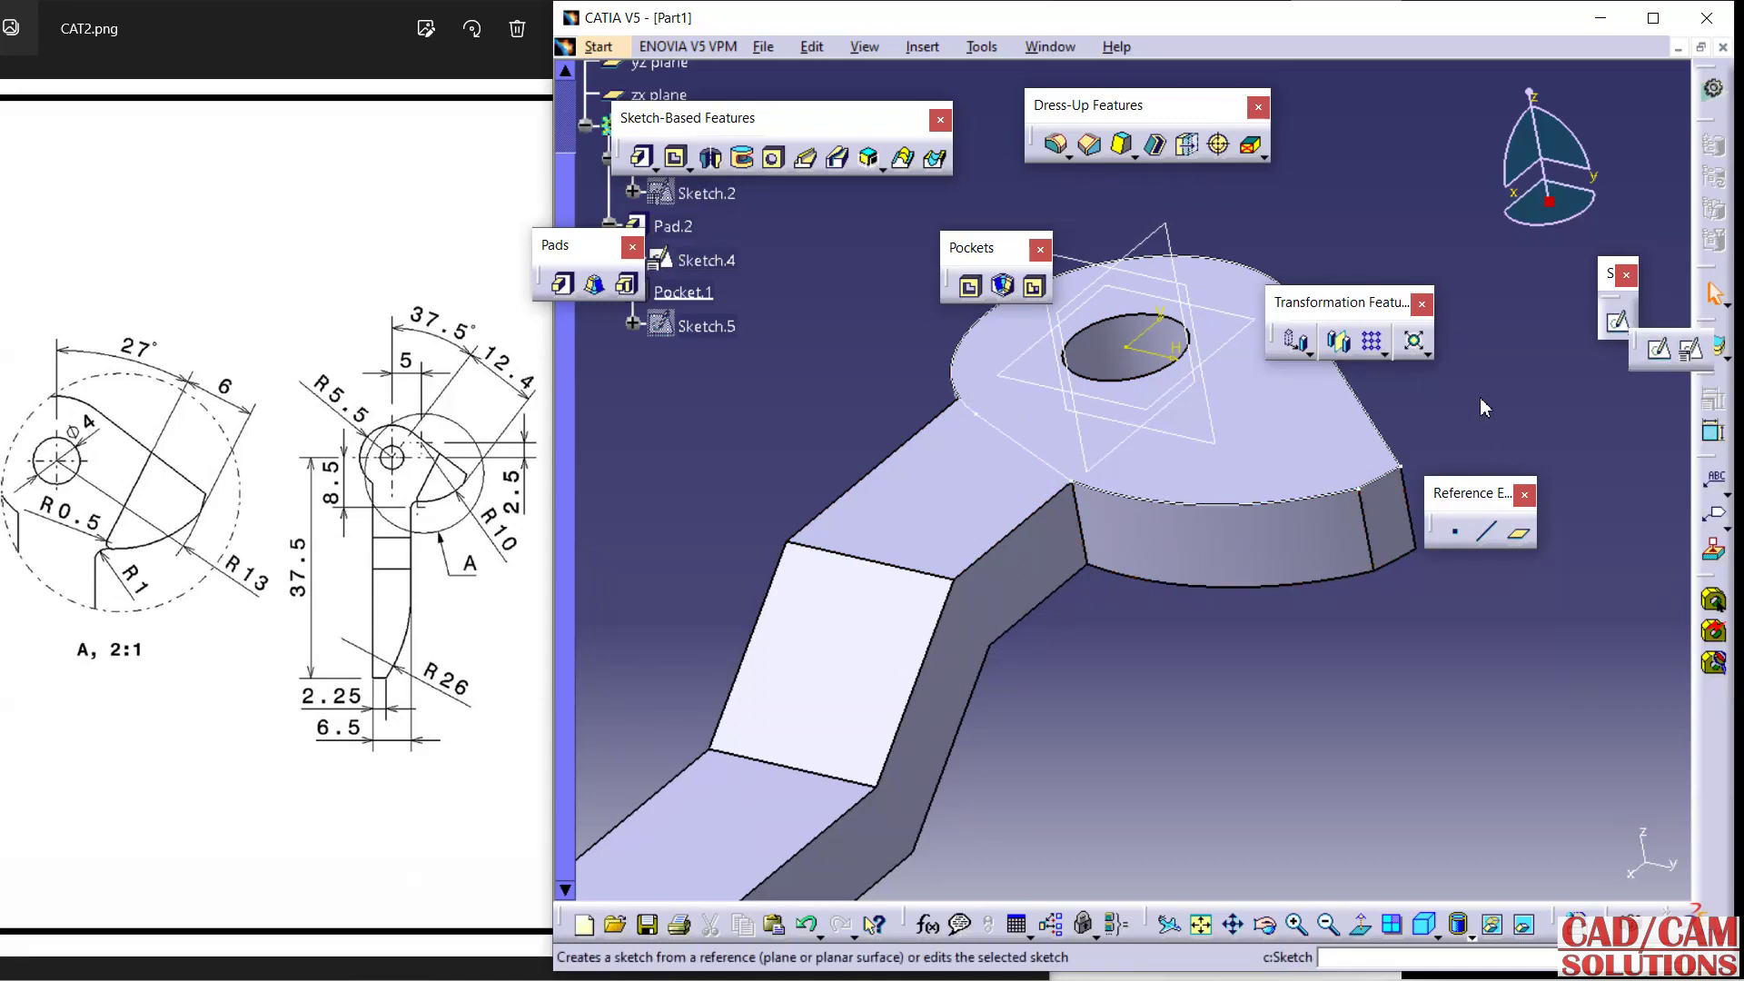
# Create a positioned sketch on Pad.1/Face.1 with swapped H and V axes.
pyautogui.click(1685, 350)
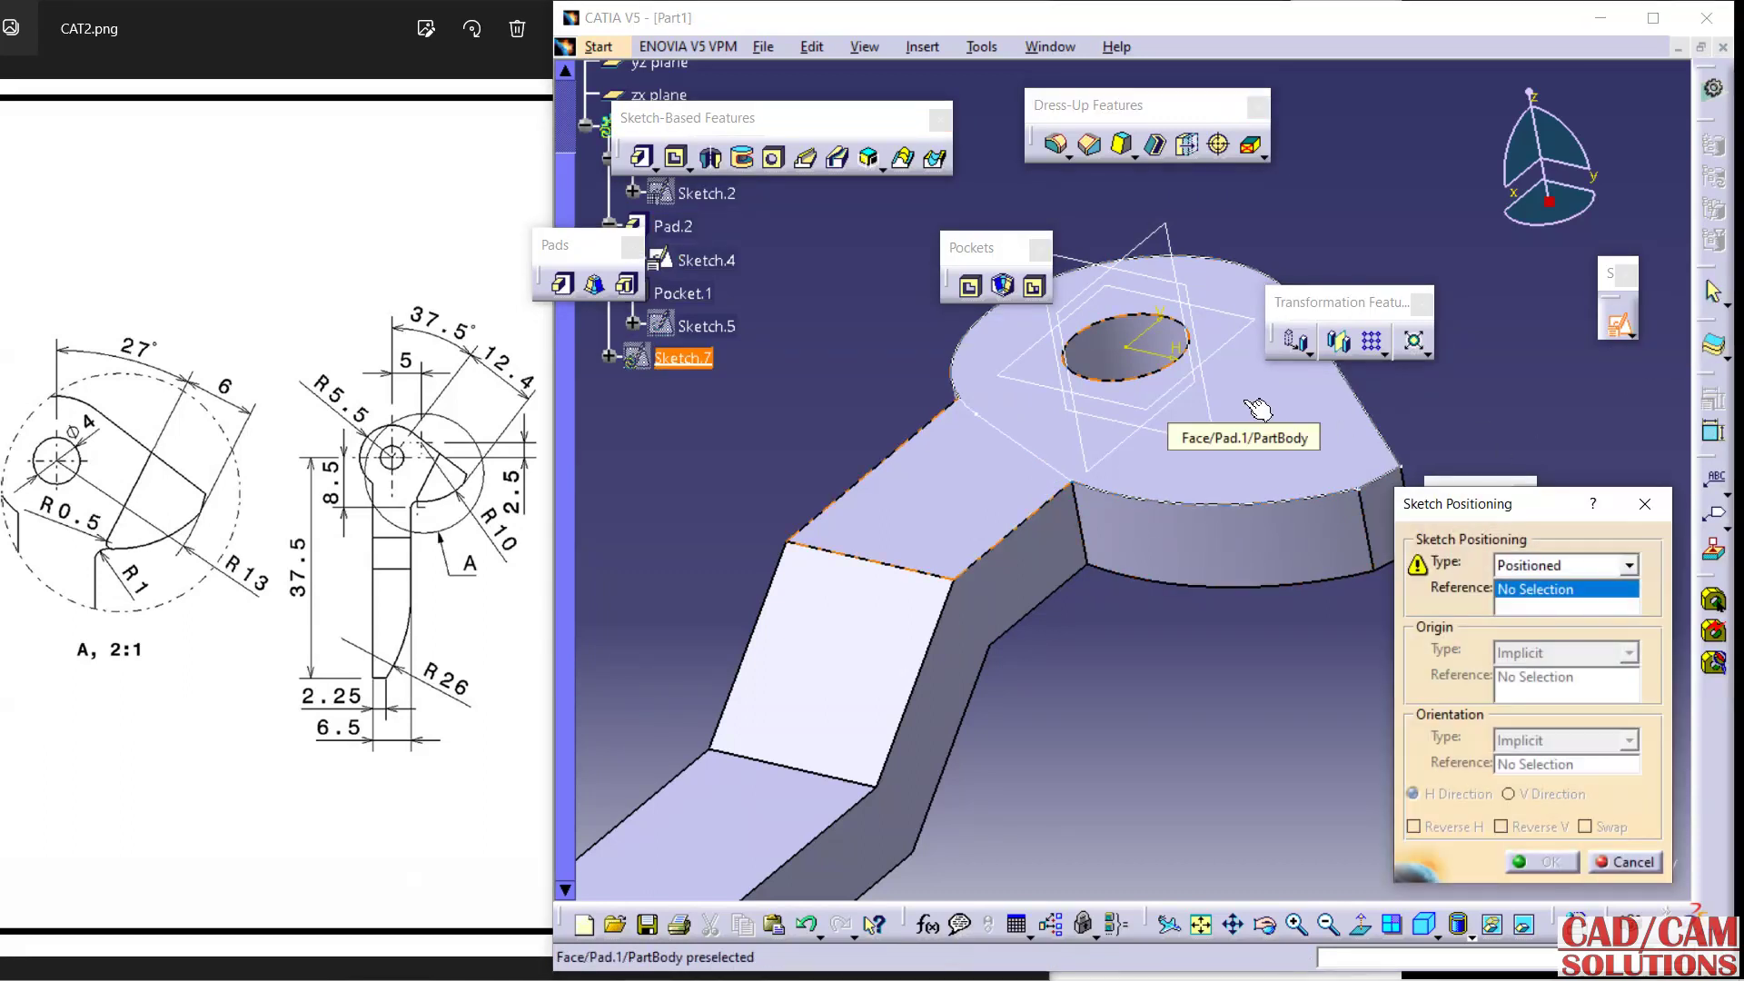
pyautogui.click(1245, 400)
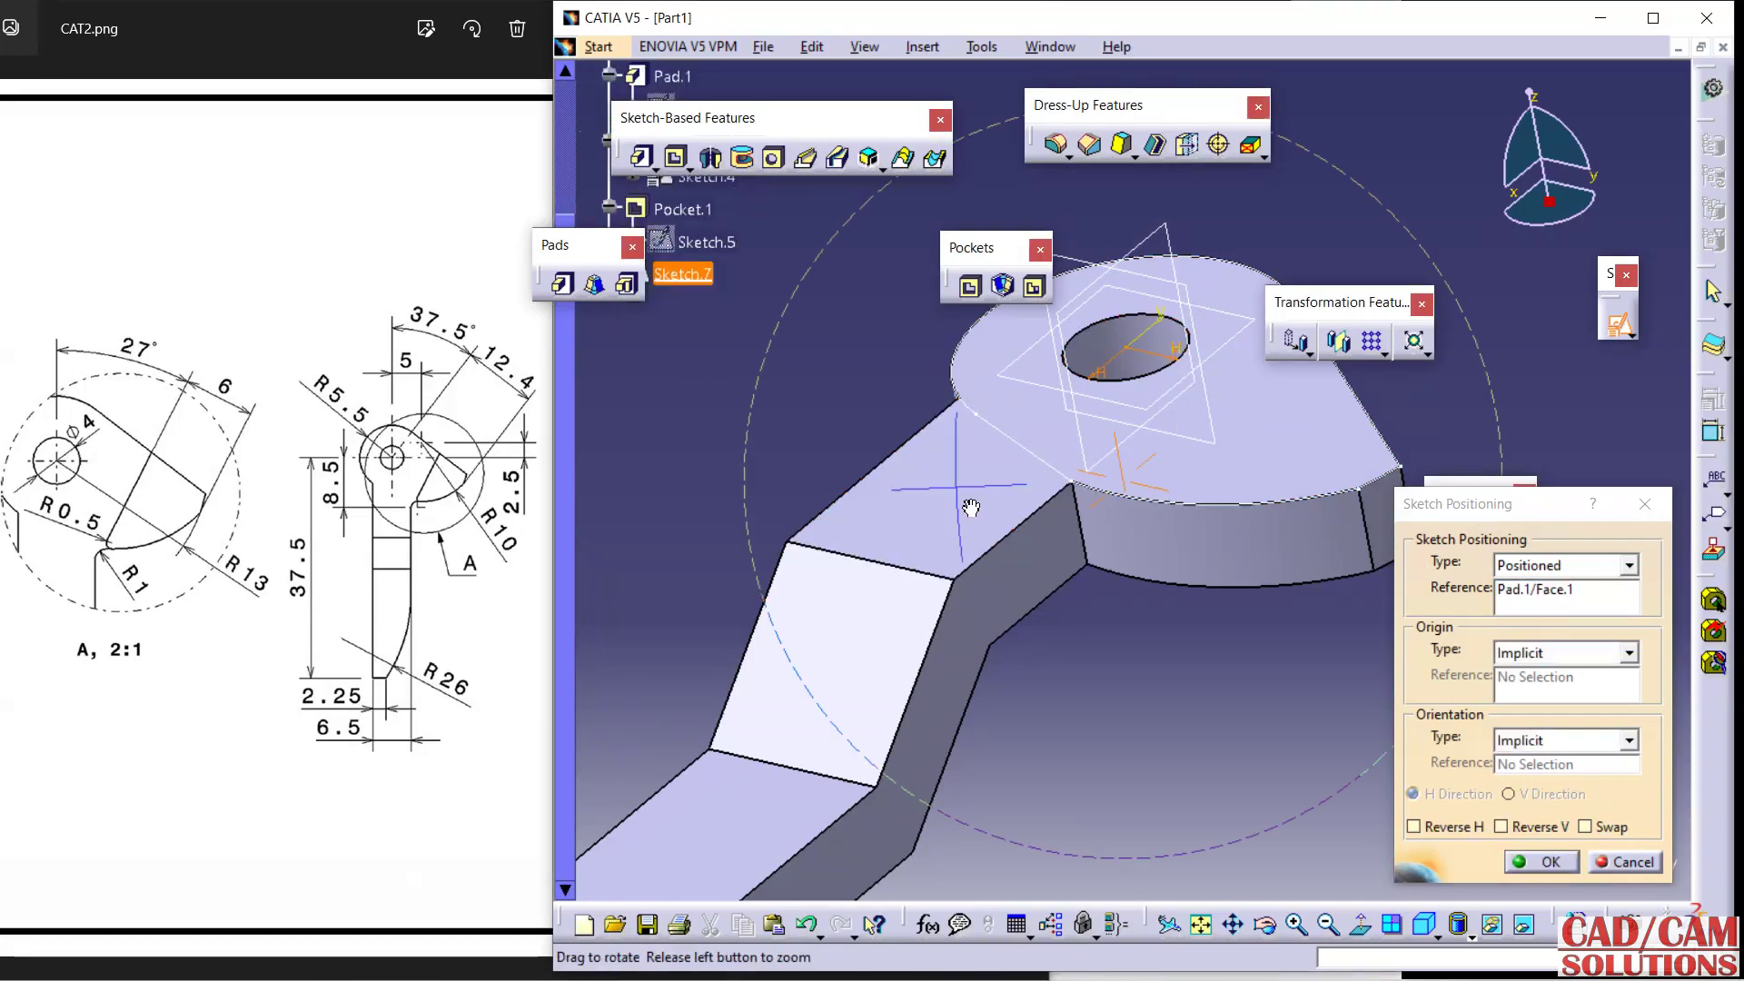
pyautogui.moveTo(962, 506)
pyautogui.mouseDown(button='middle')
pyautogui.moveTo(1146, 613)
pyautogui.moveTo(1167, 669)
pyautogui.mouseUp(button='middle')
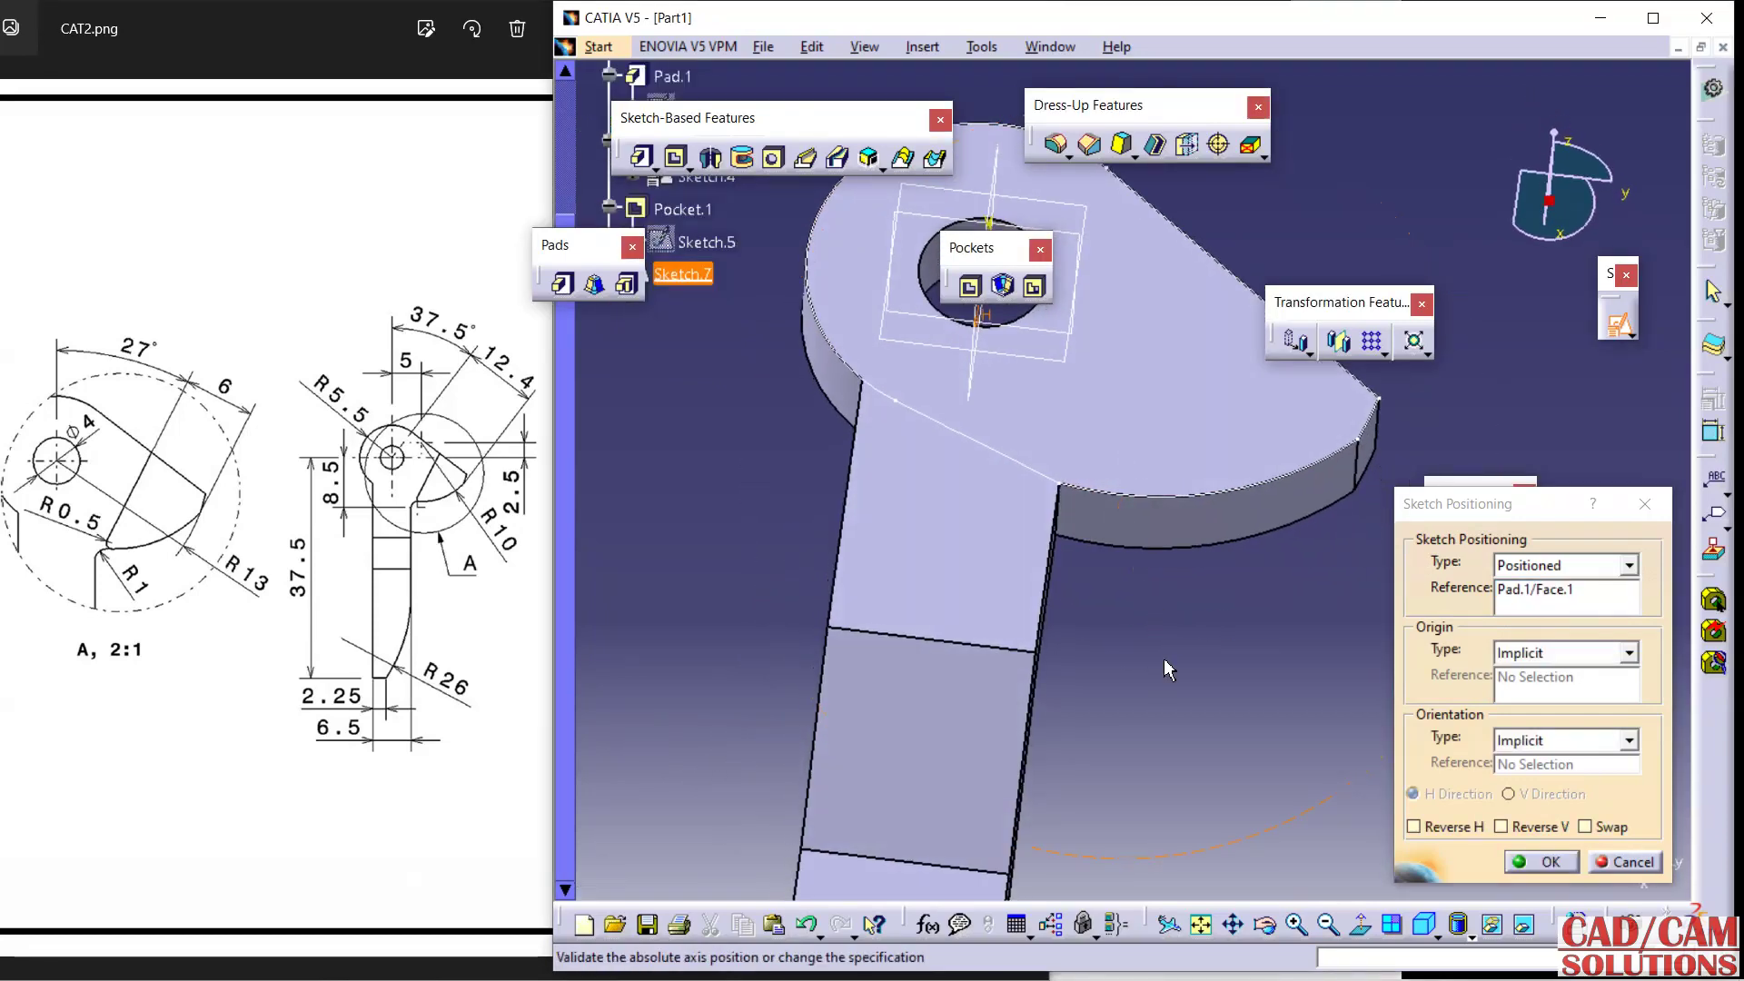
pyautogui.click(1608, 825)
pyautogui.click(1551, 858)
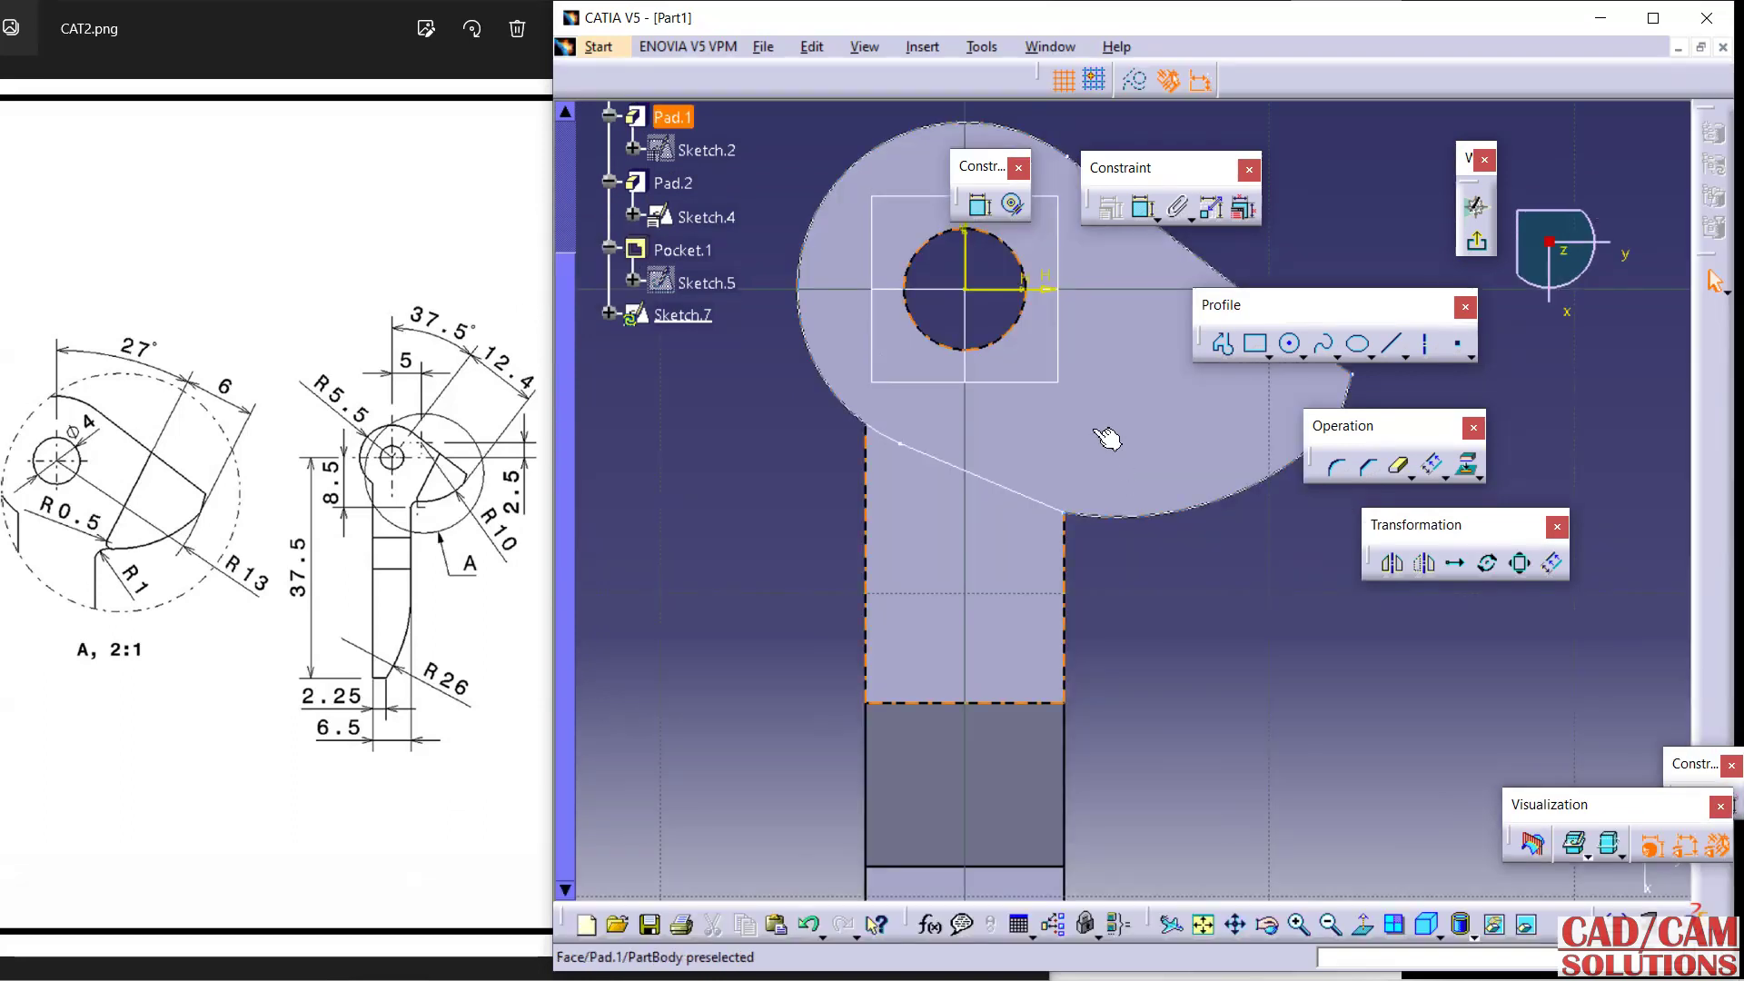
pyautogui.moveTo(1107, 437); pyautogui.dragTo(1084, 592, button='middle')
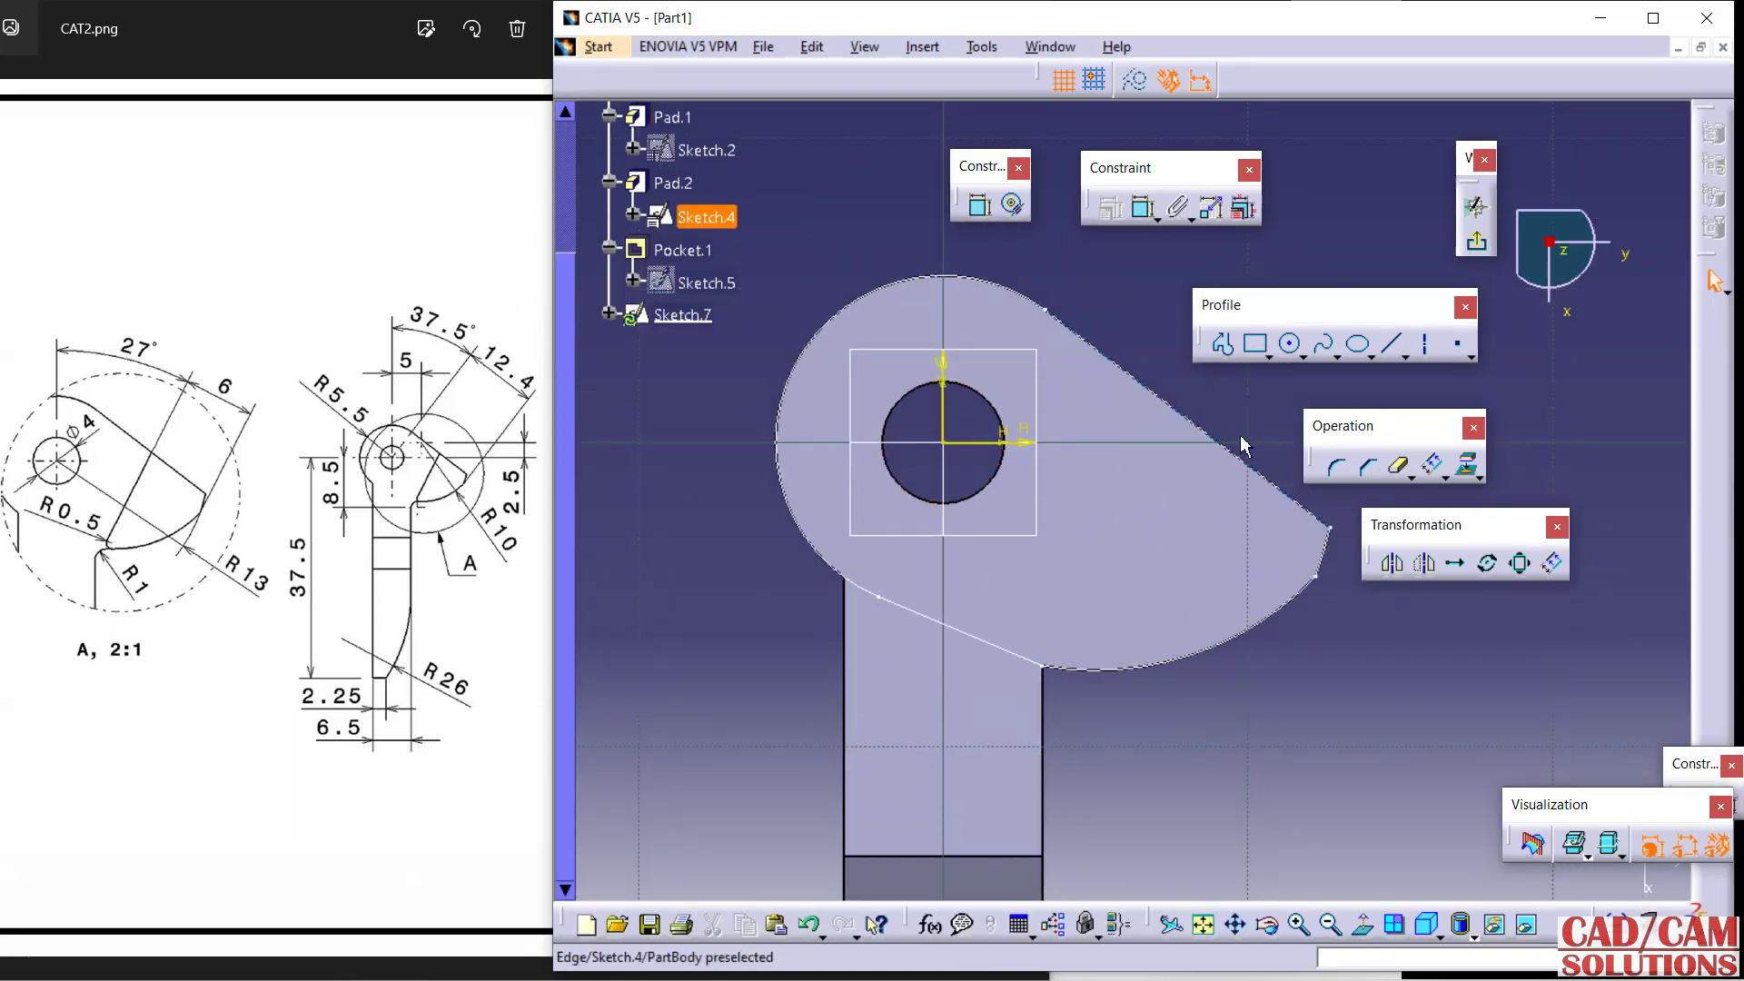
# Project the head's upper-right and lower-left outline edges into Sketch.7.
pyautogui.click(1480, 474)
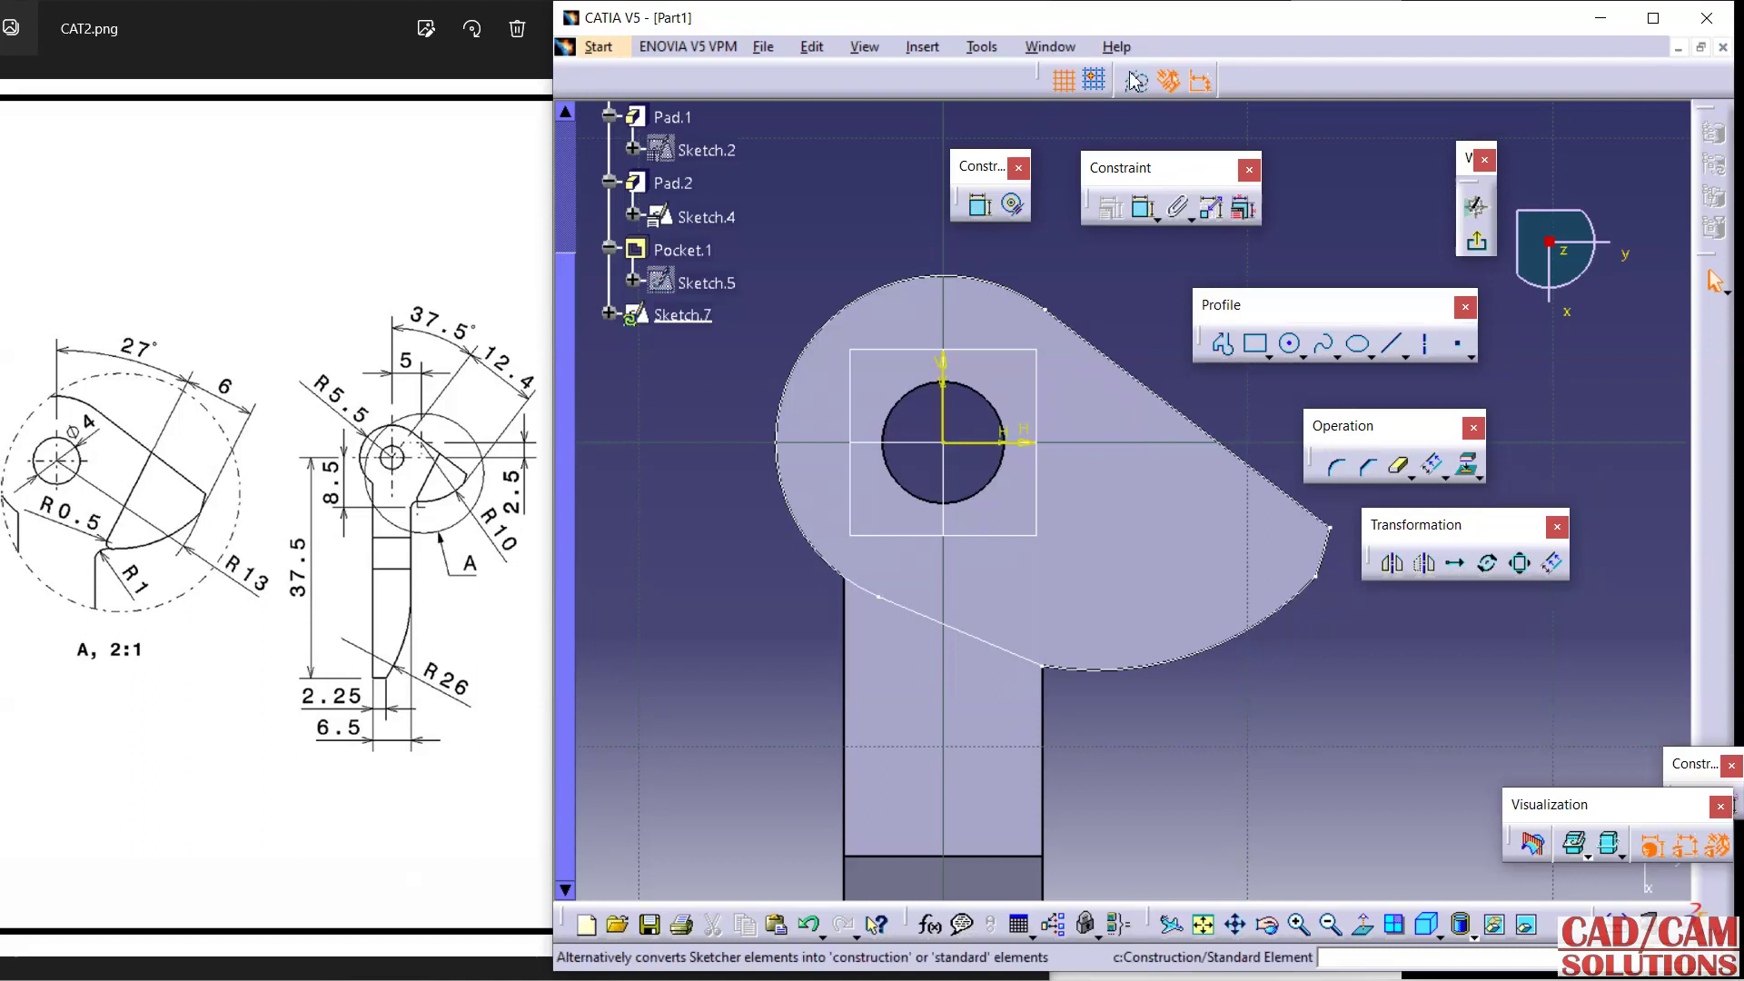
pyautogui.click(1468, 467)
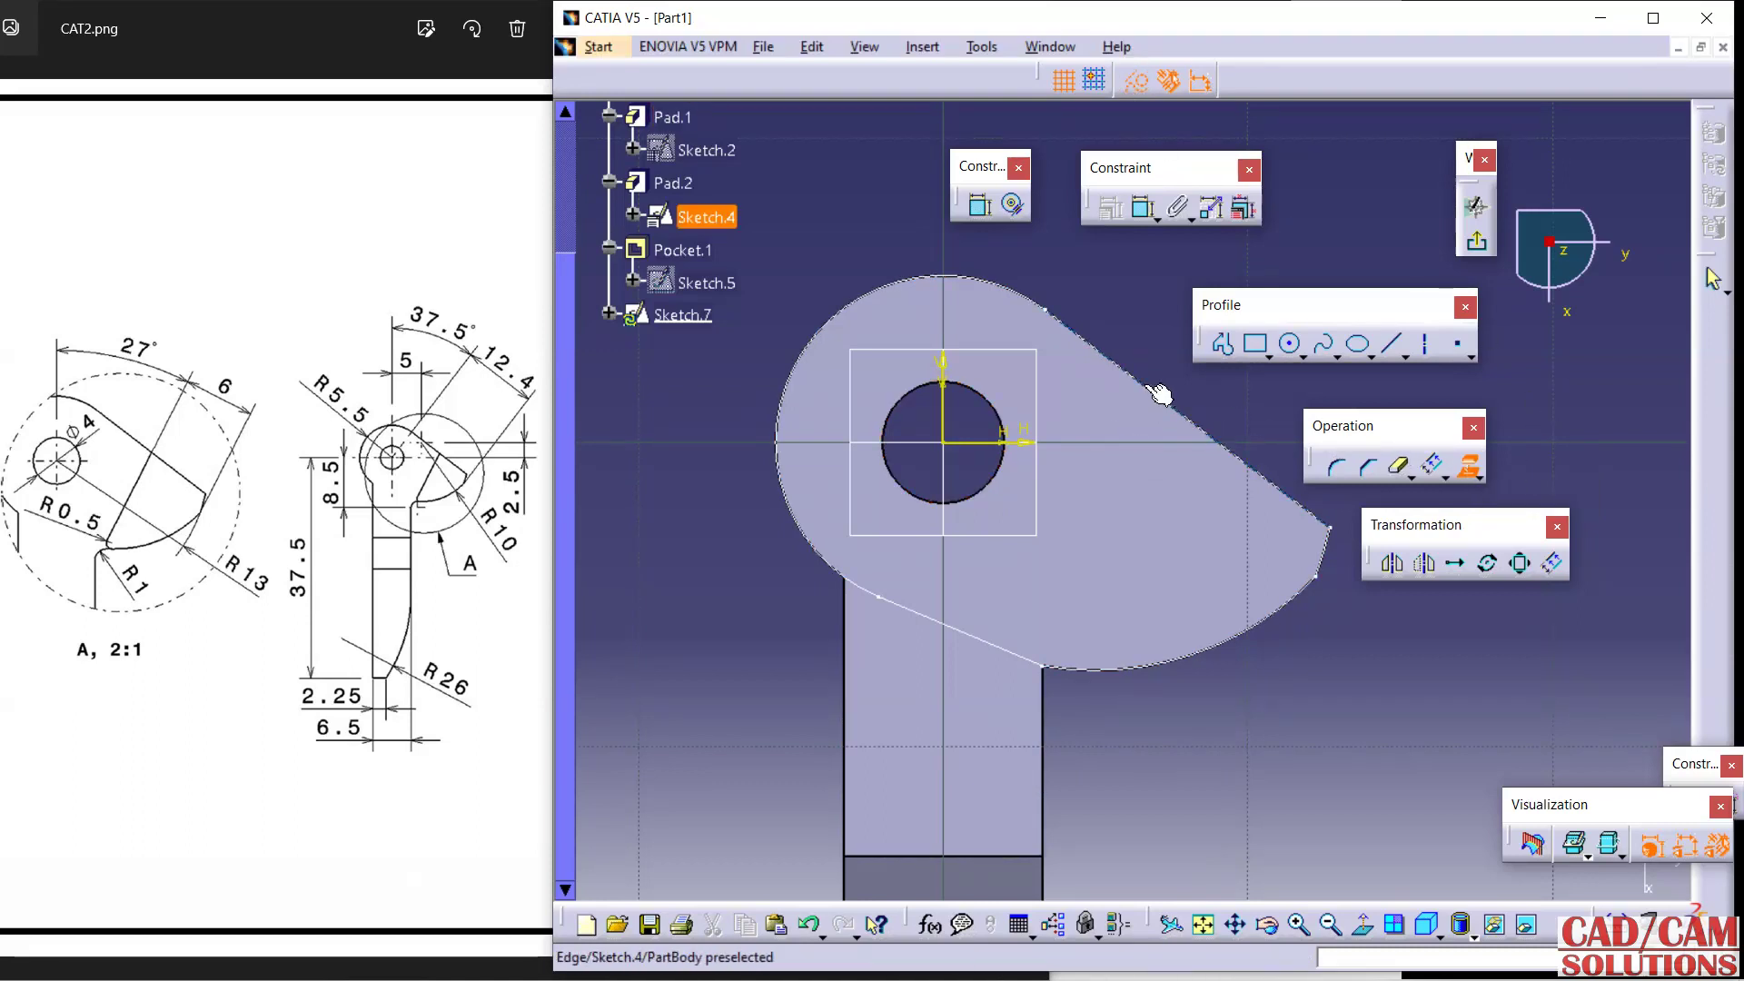
pyautogui.click(1161, 394)
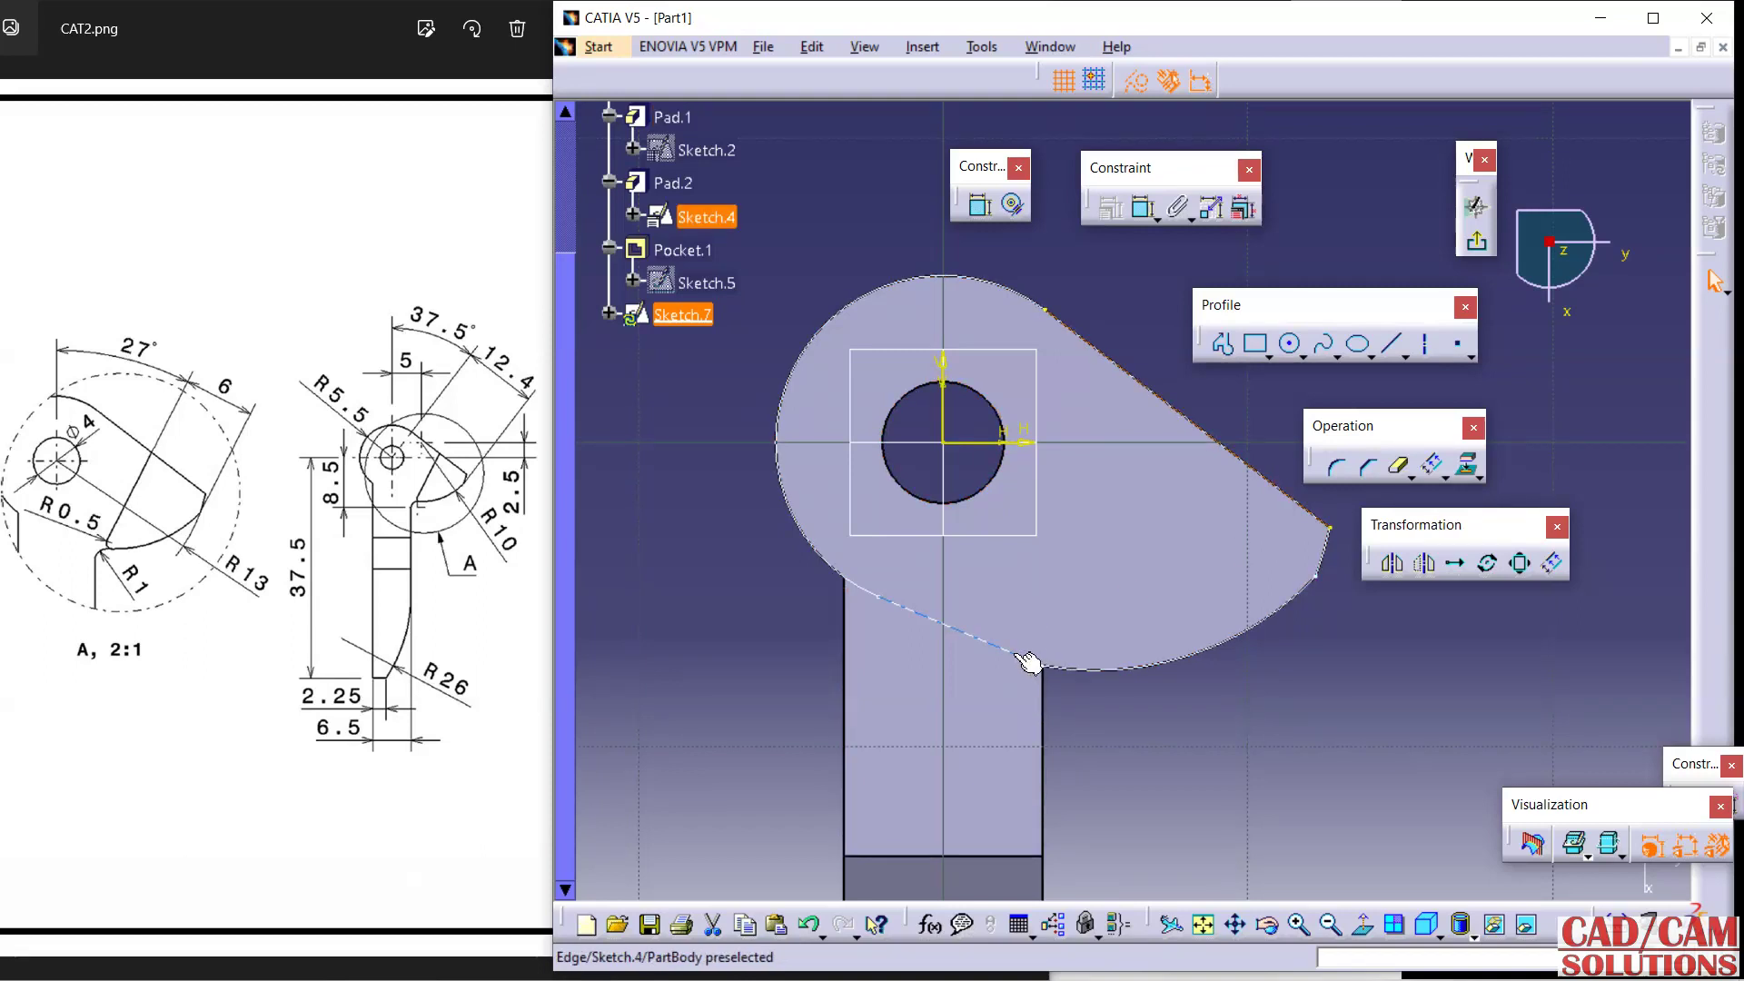
pyautogui.click(1029, 663)
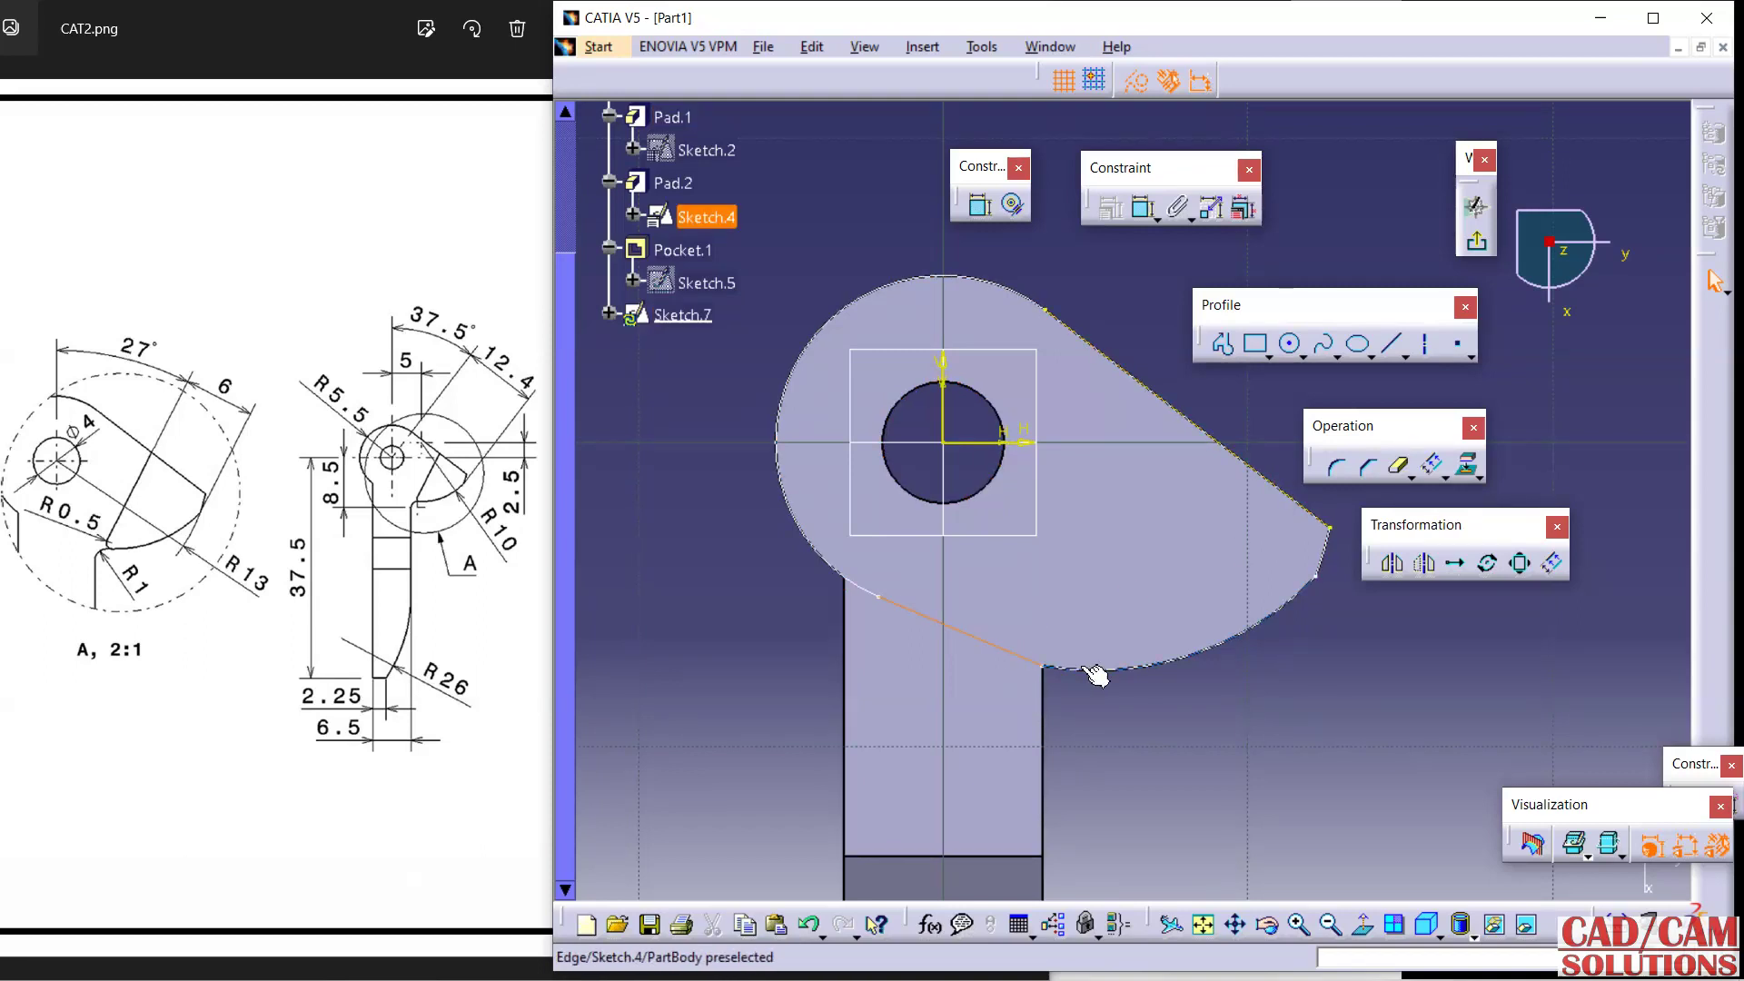
pyautogui.click(1468, 467)
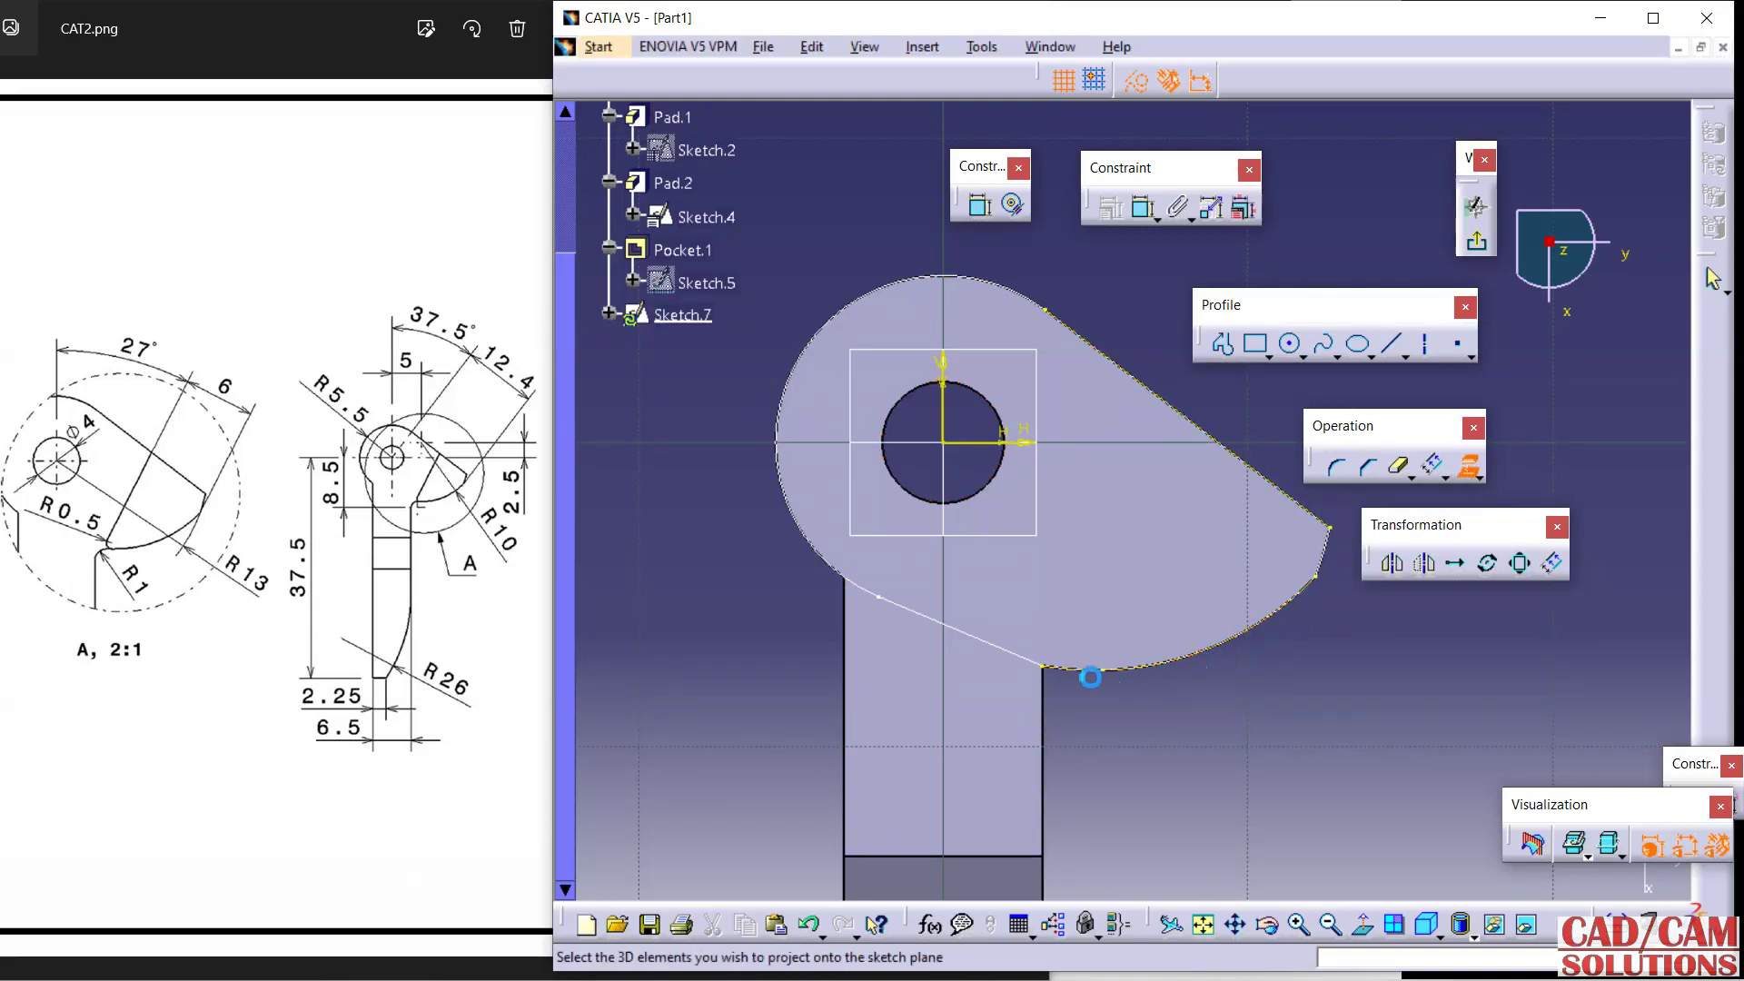
pyautogui.click(1029, 663)
pyautogui.click(1469, 466)
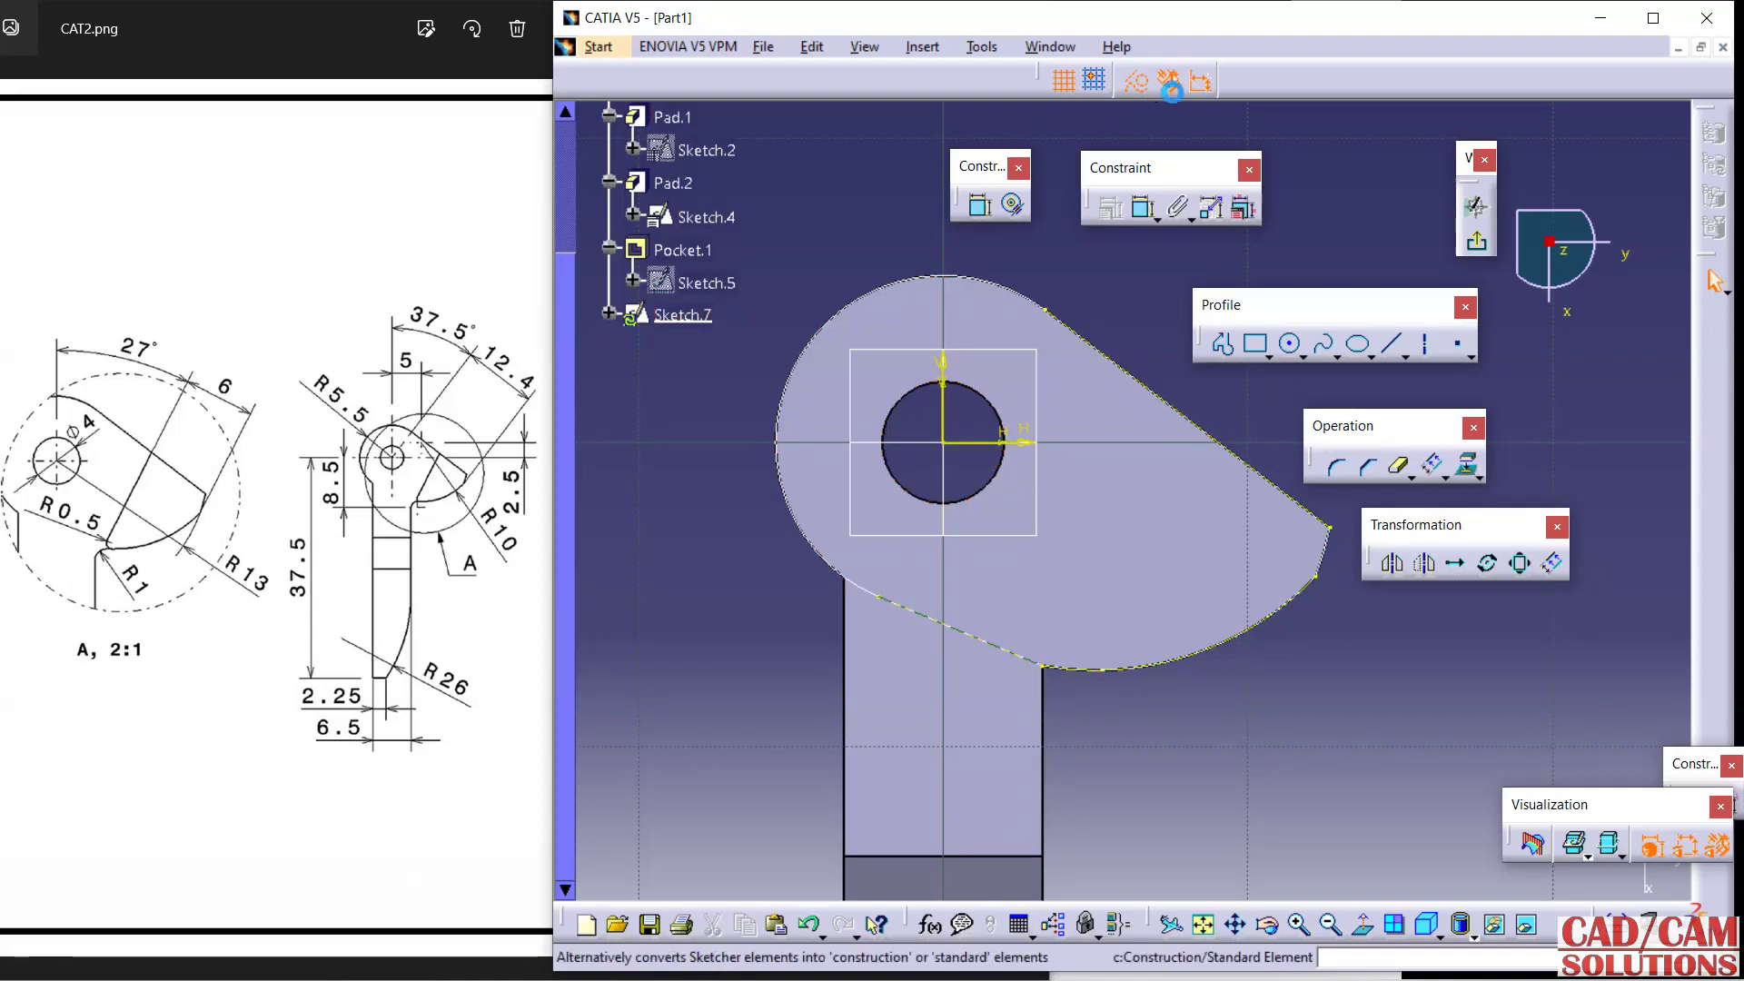
# Draw a line across the lever head from the upper-right edge and trim its lower overhang.
pyautogui.click(1391, 344)
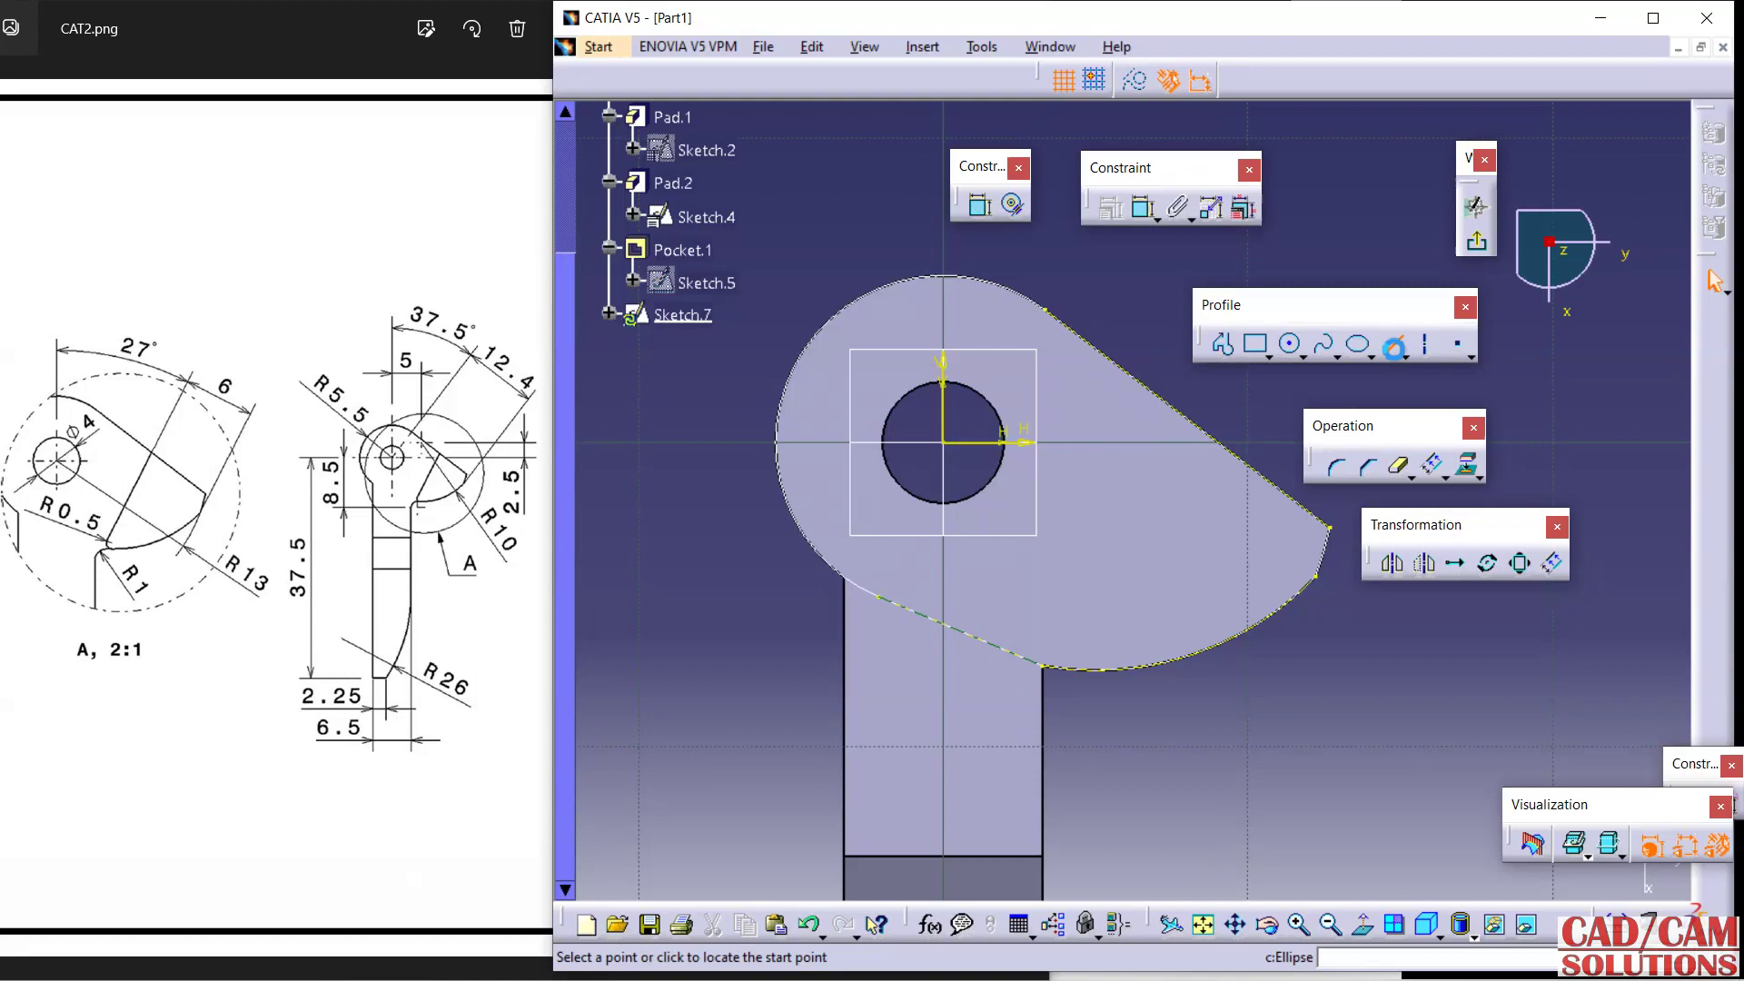
pyautogui.click(1187, 420)
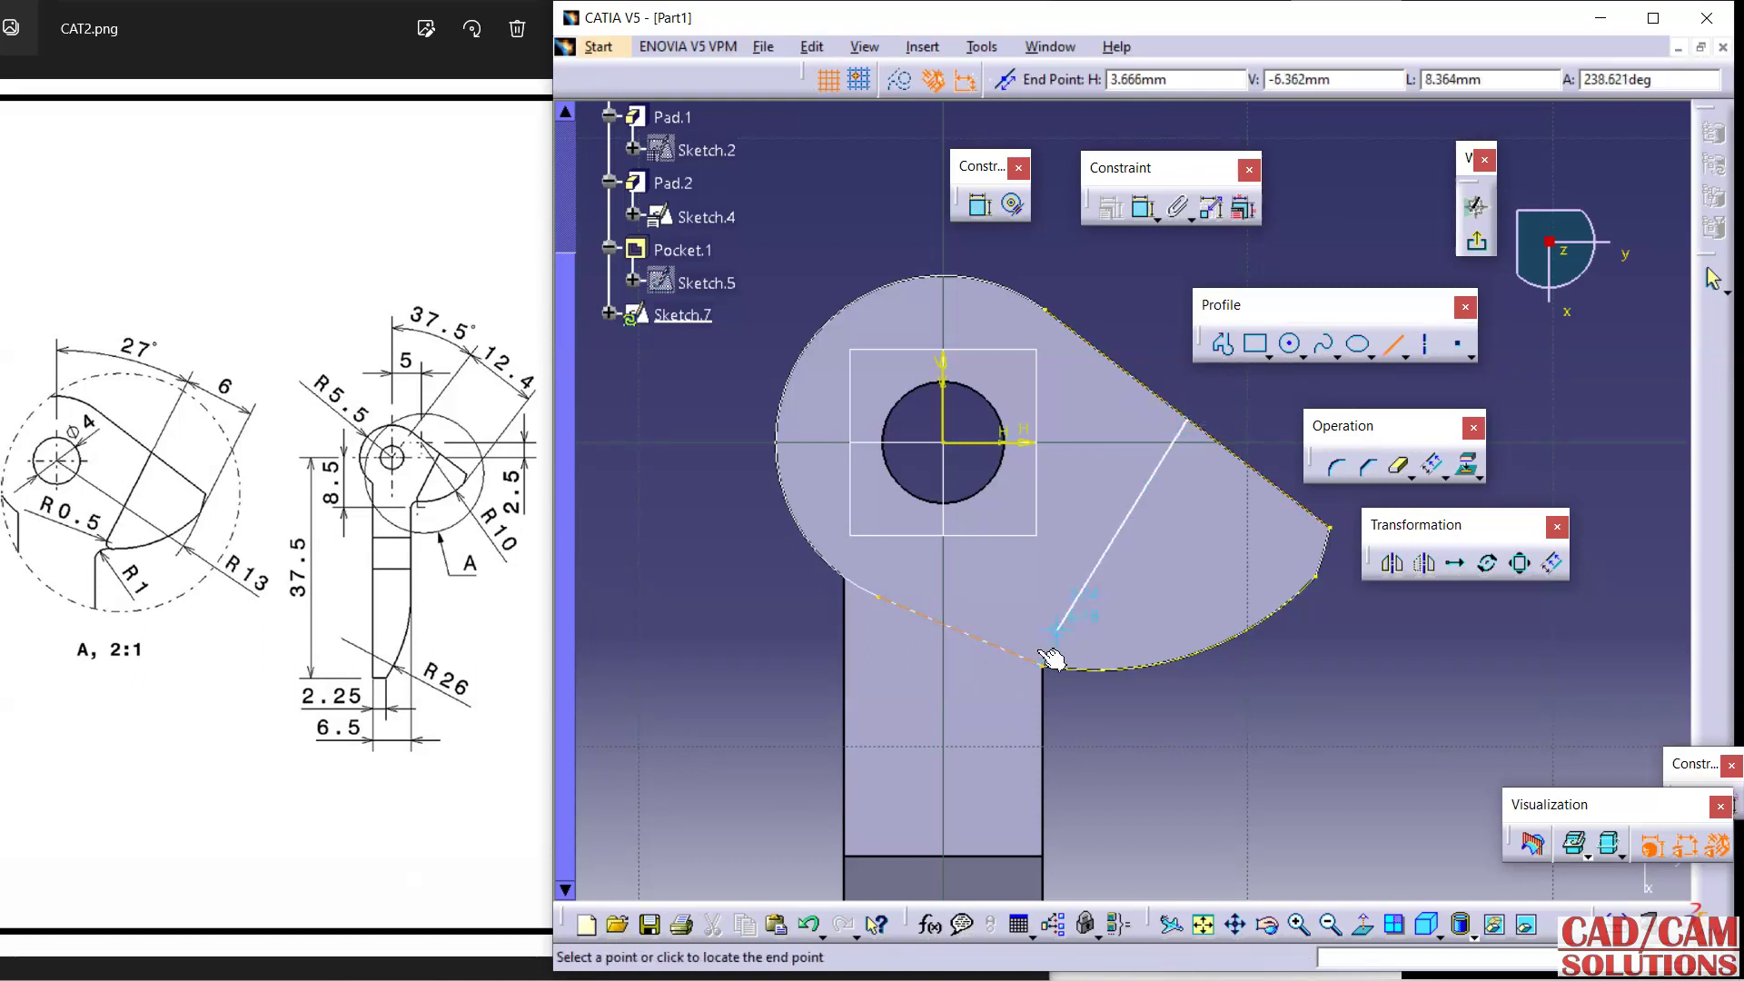
pyautogui.click(998, 699)
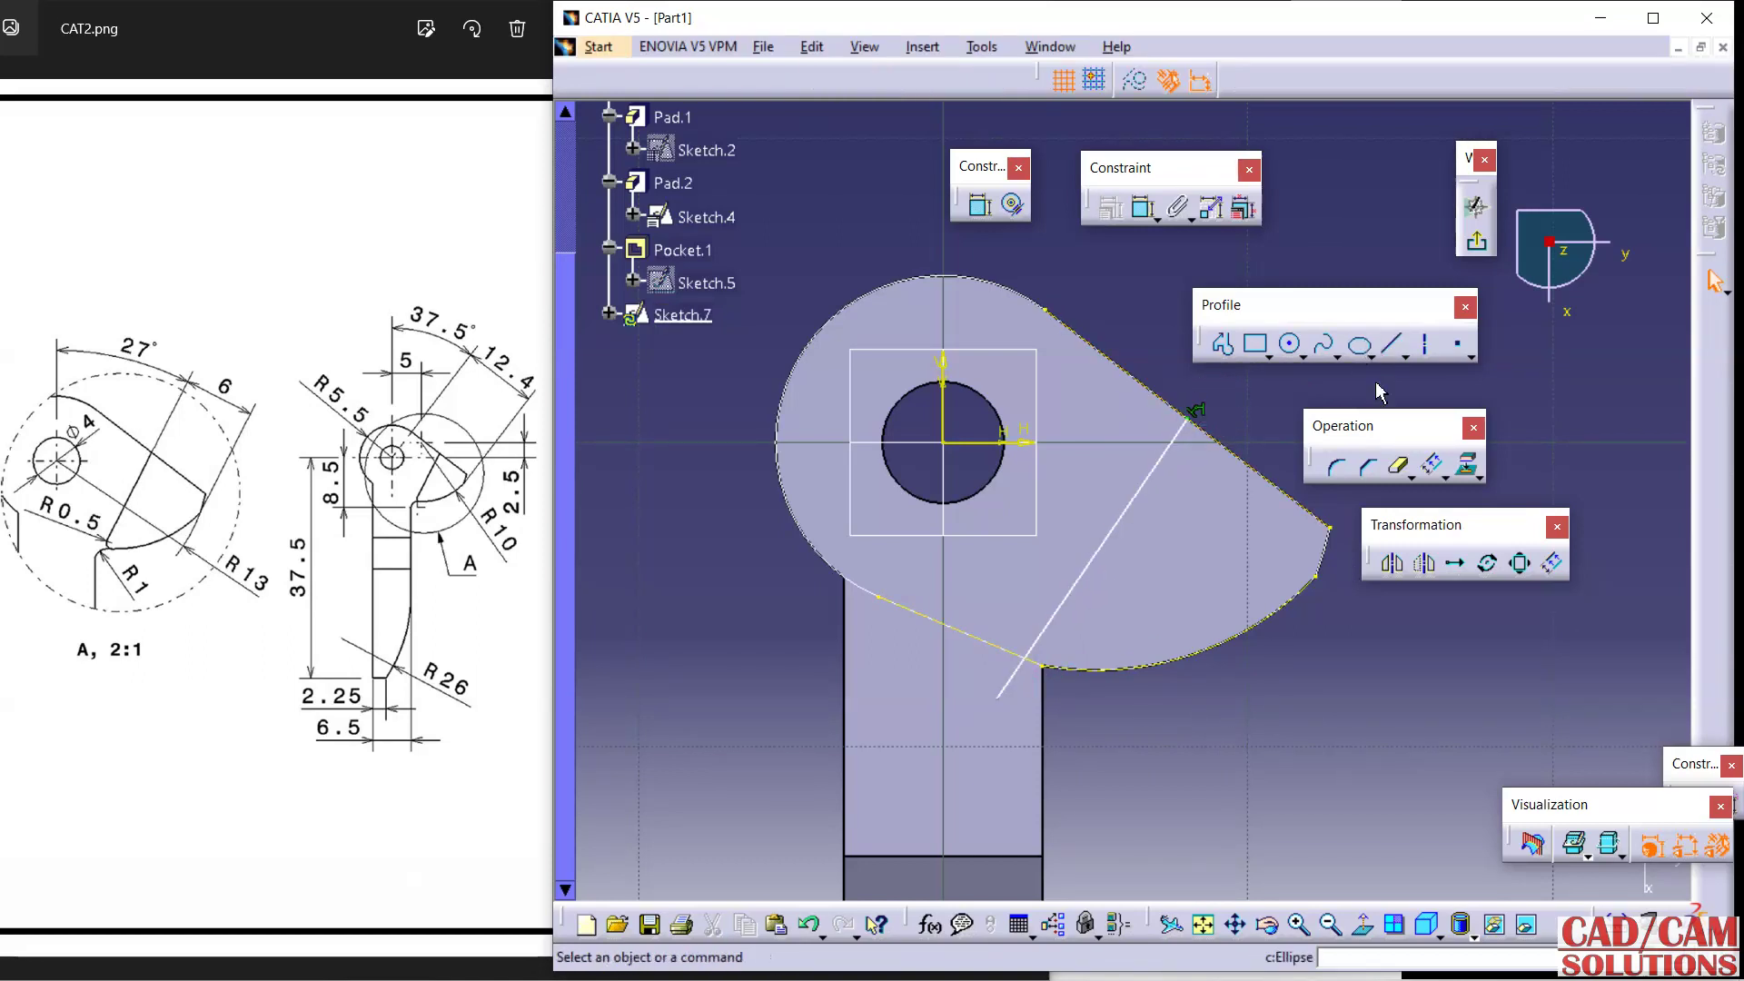
pyautogui.click(1398, 466)
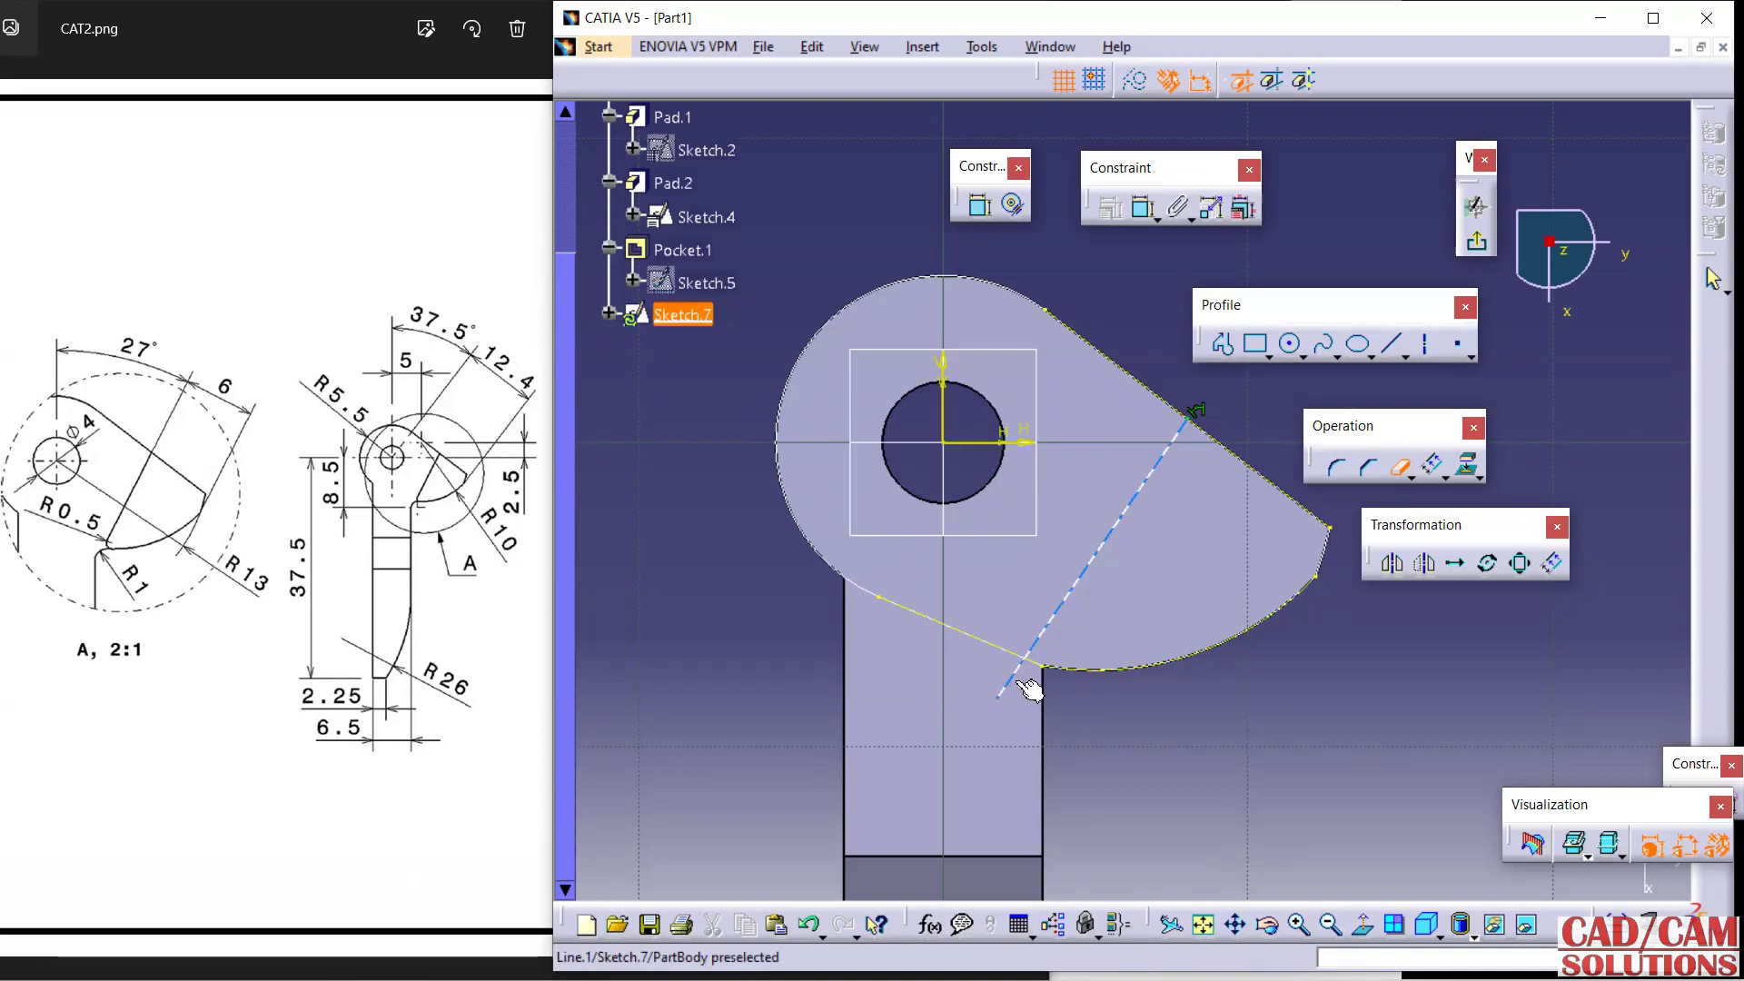
pyautogui.click(999, 690)
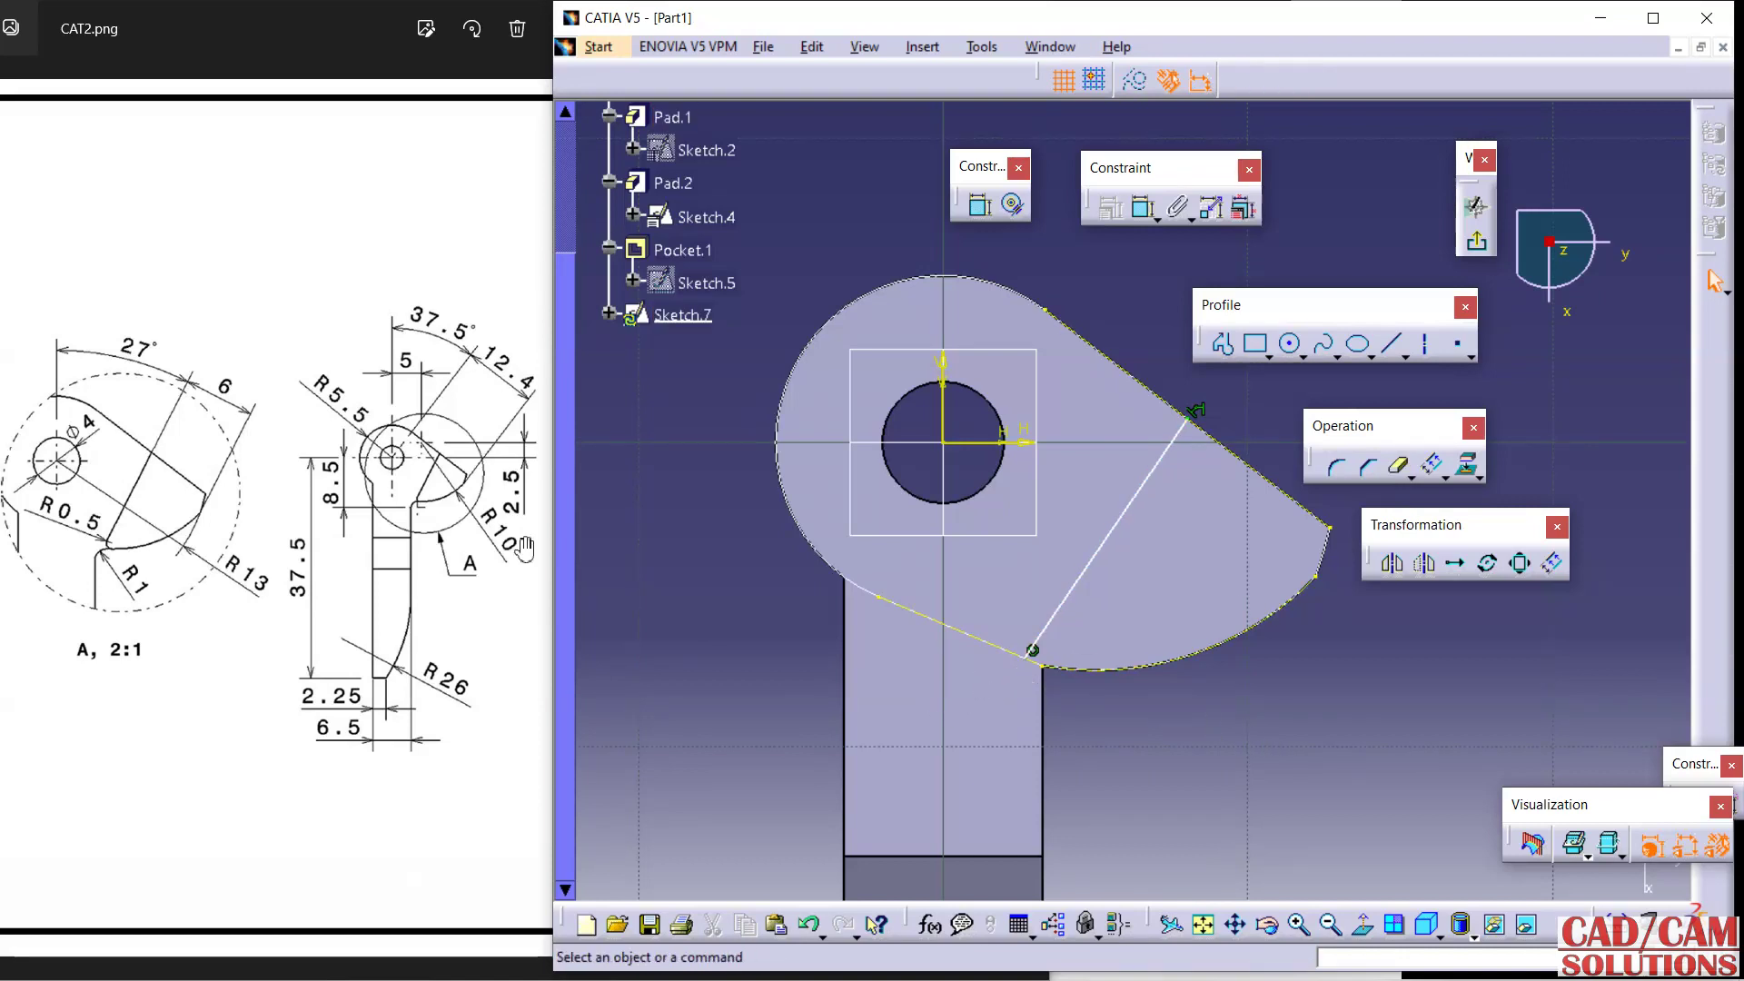
# Constrain the new line 6 mm from the slanted edge.
pyautogui.click(1143, 206)
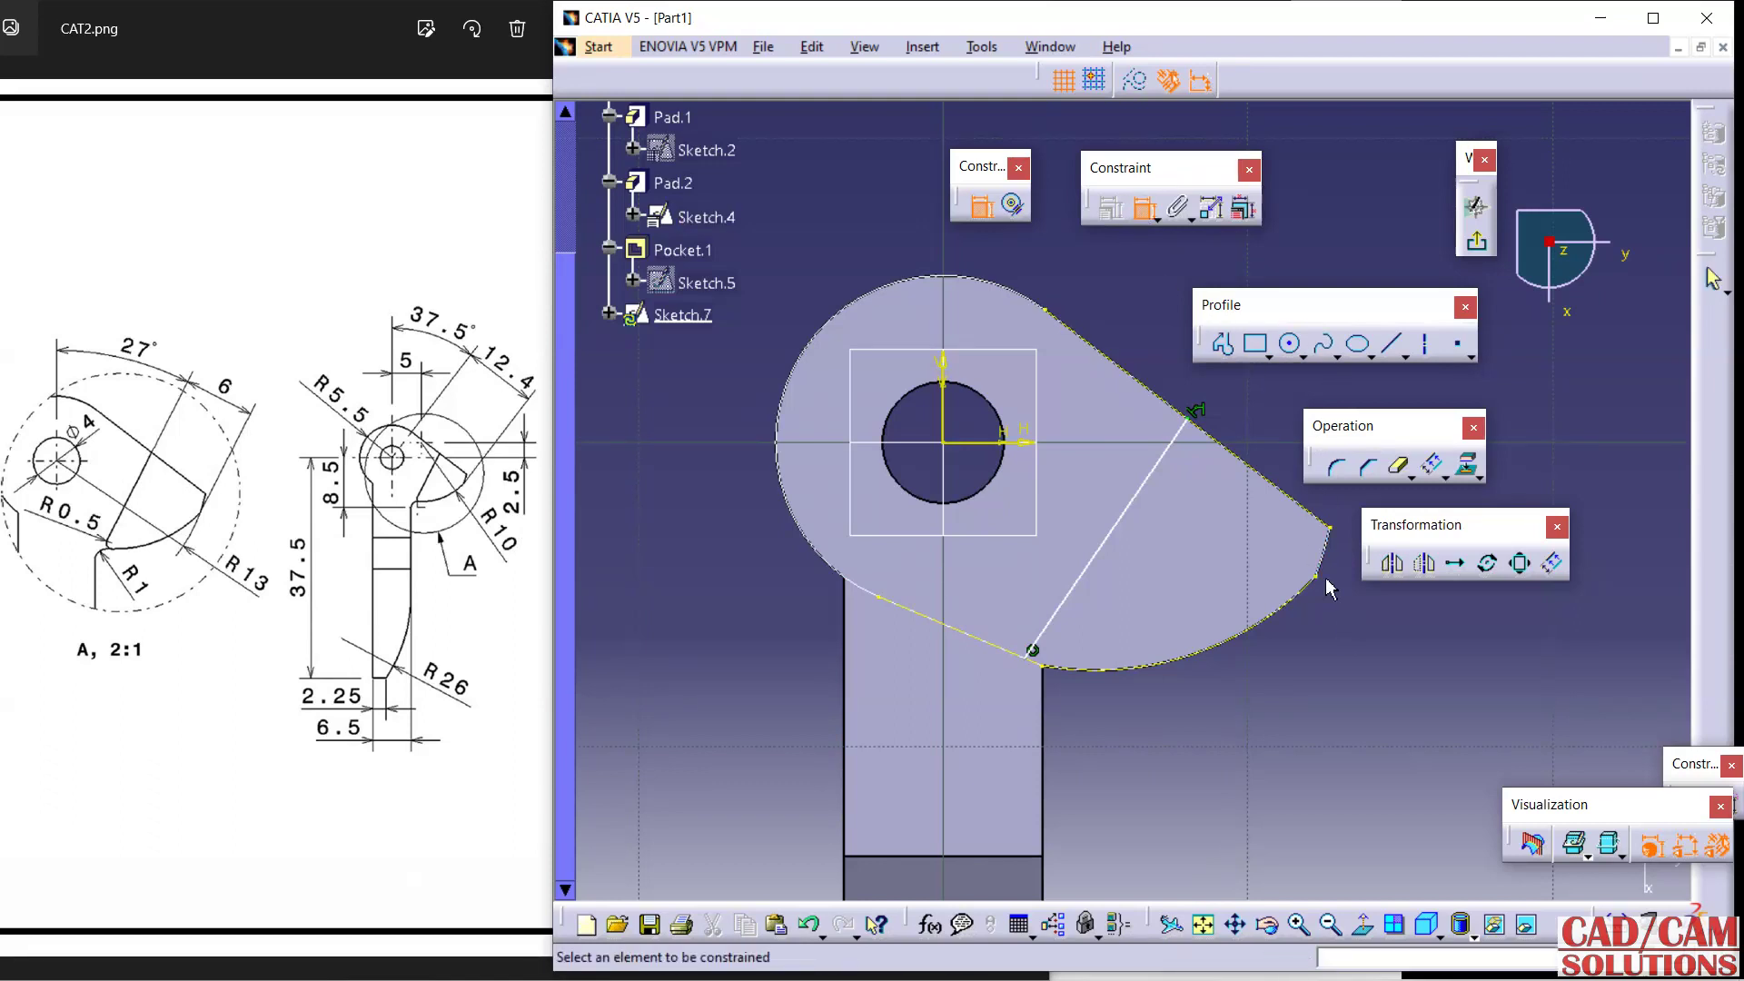
pyautogui.click(1161, 461)
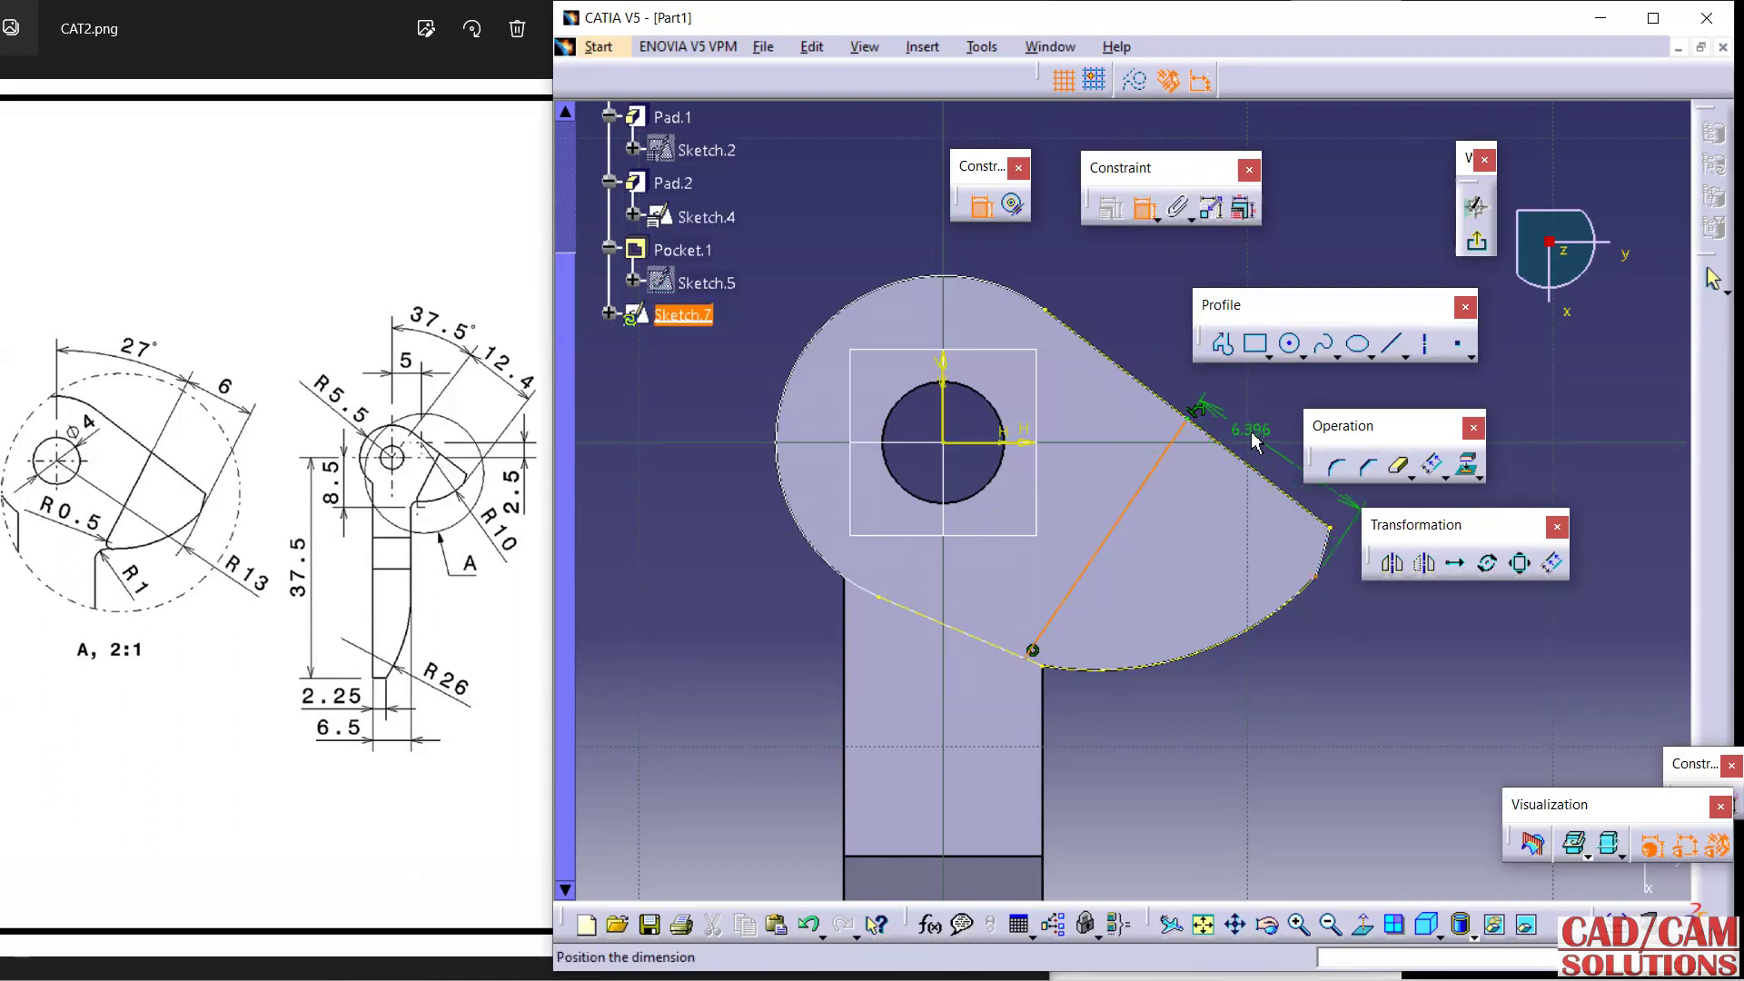
pyautogui.doubleClick(1256, 434)
pyautogui.write('6mm')
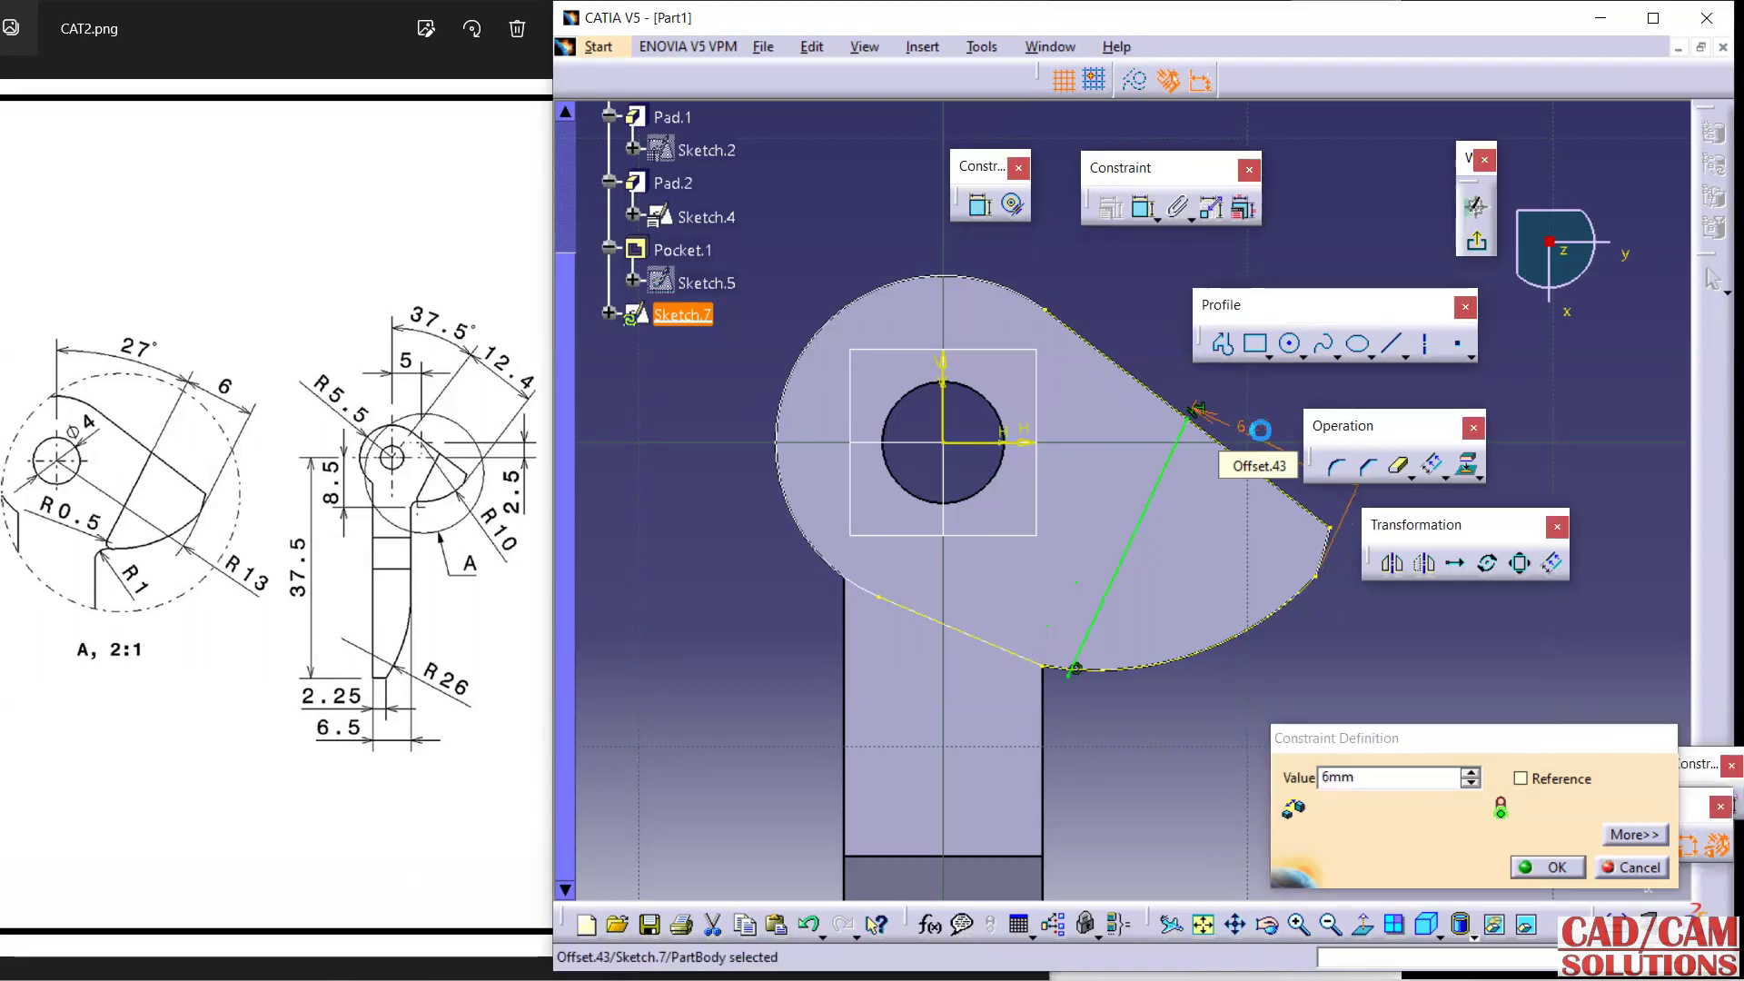
pyautogui.press('Return')
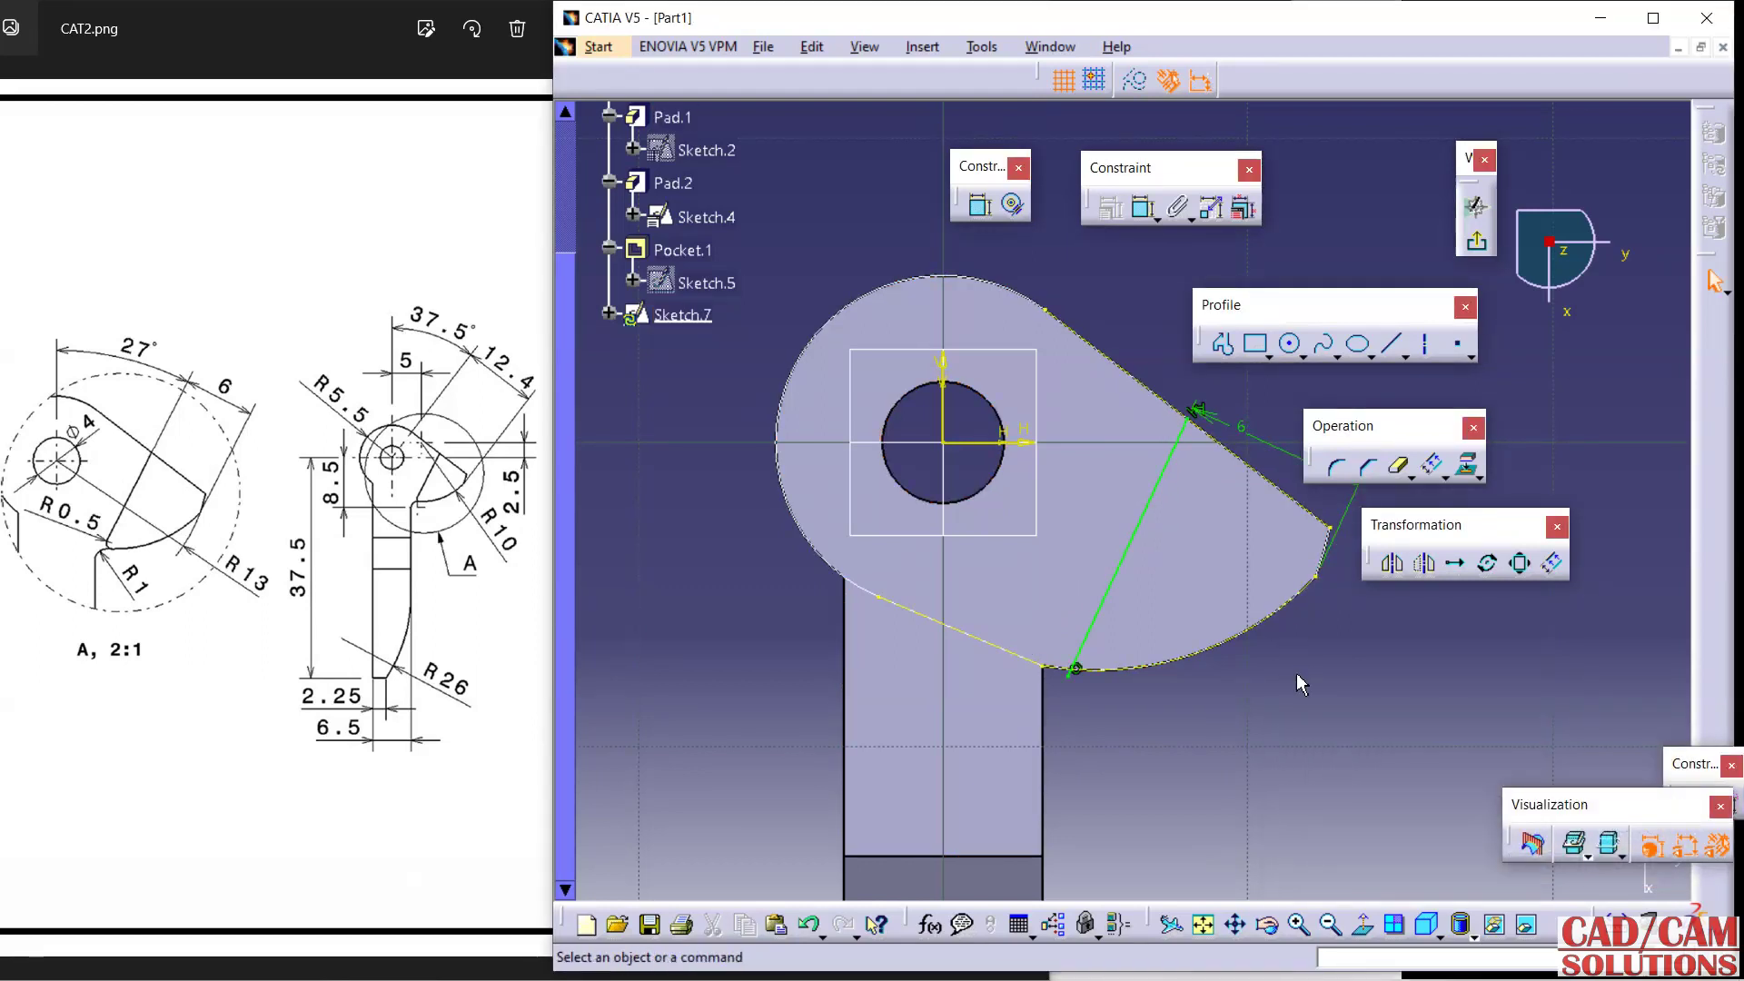
pyautogui.click(1399, 466)
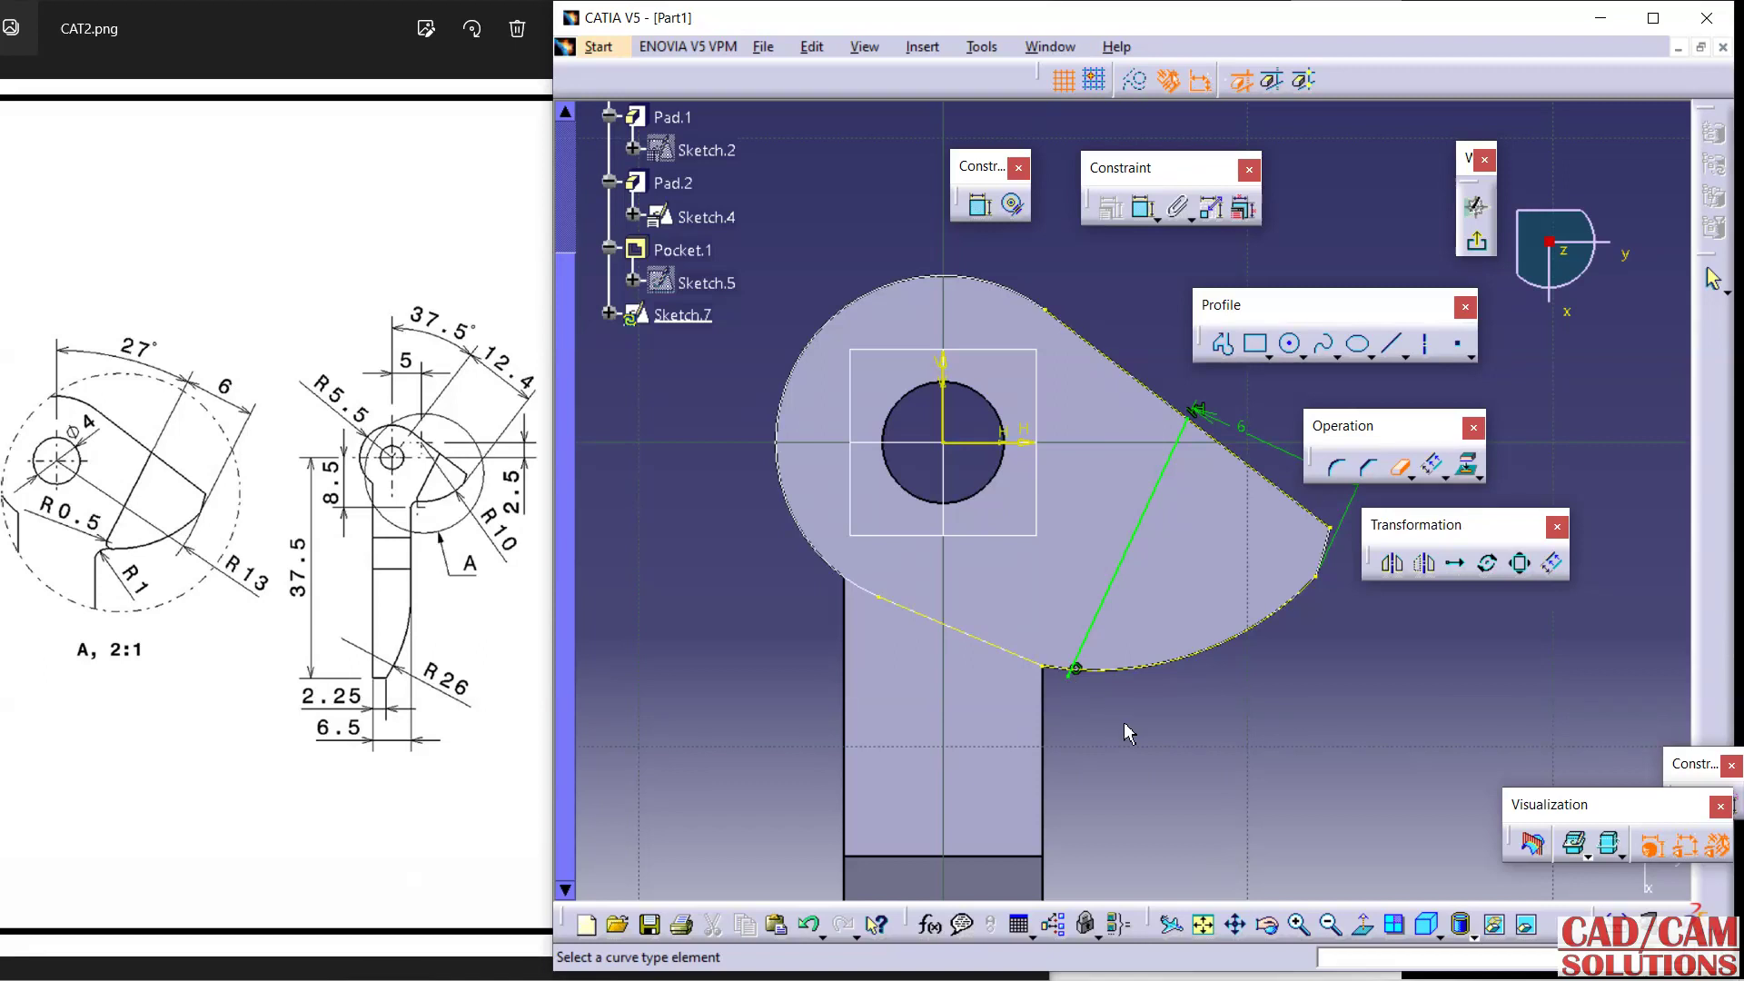
pyautogui.click(1398, 467)
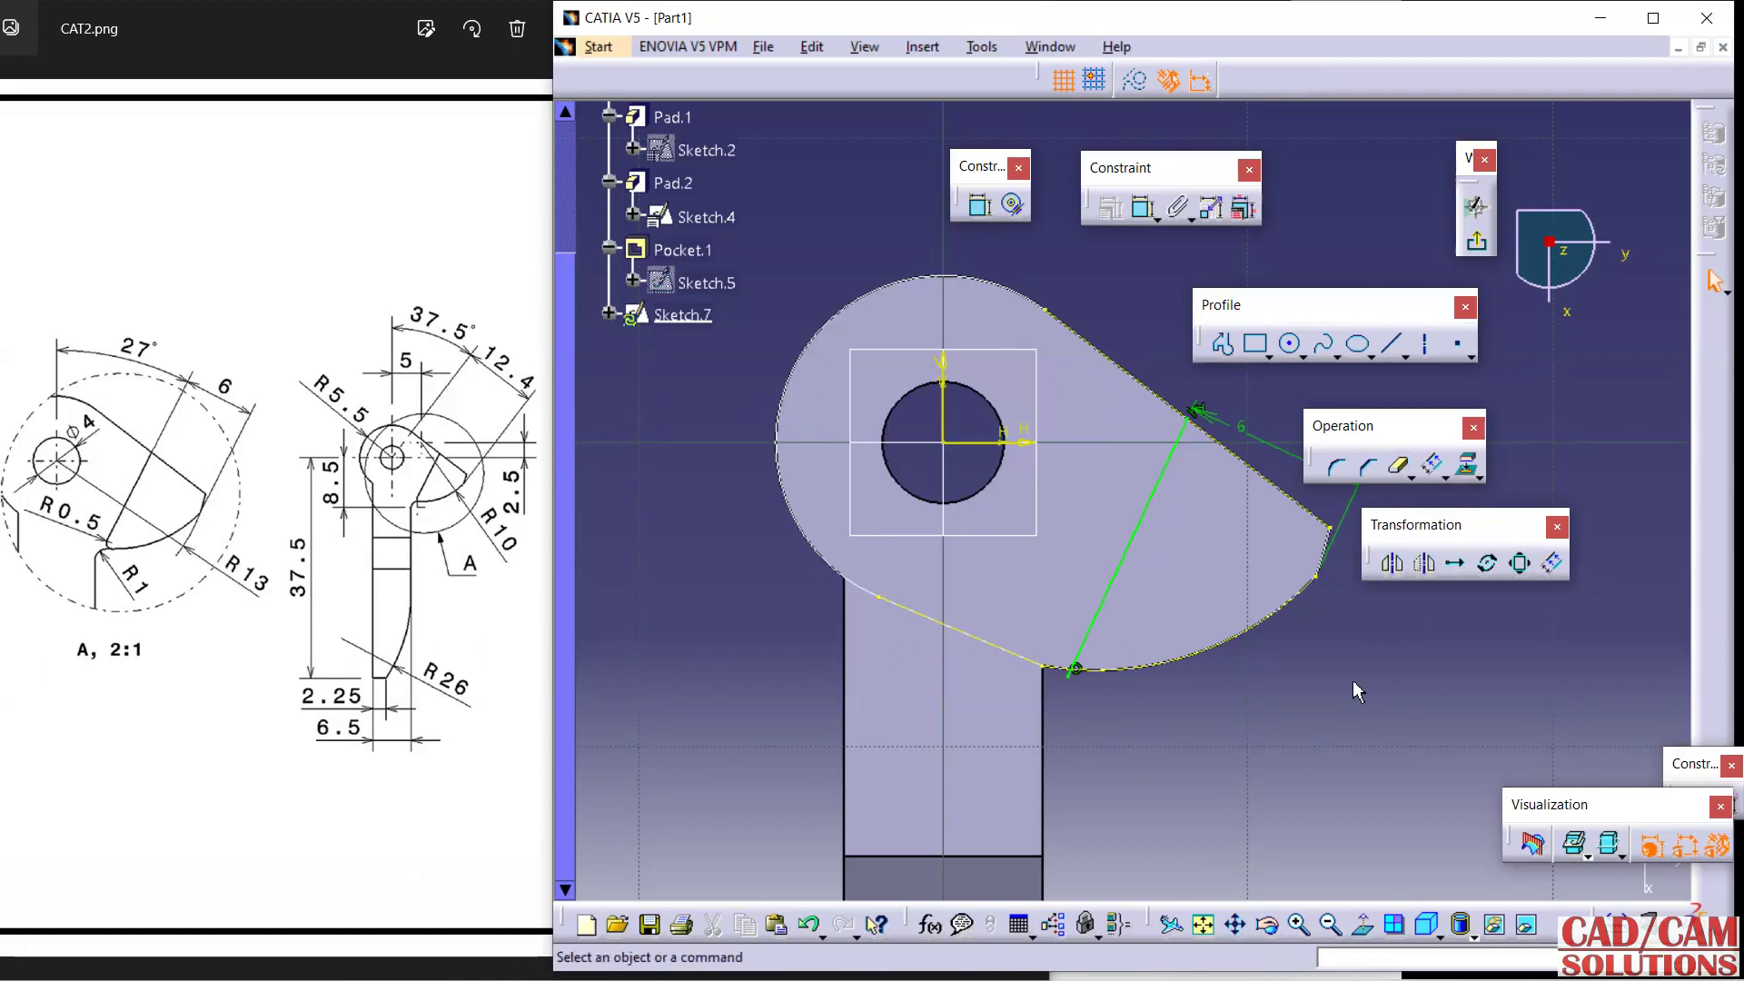
# Dimension the radial line against the vertical axis and set the angle to 27°.
pyautogui.click(1142, 207)
pyautogui.click(941, 399)
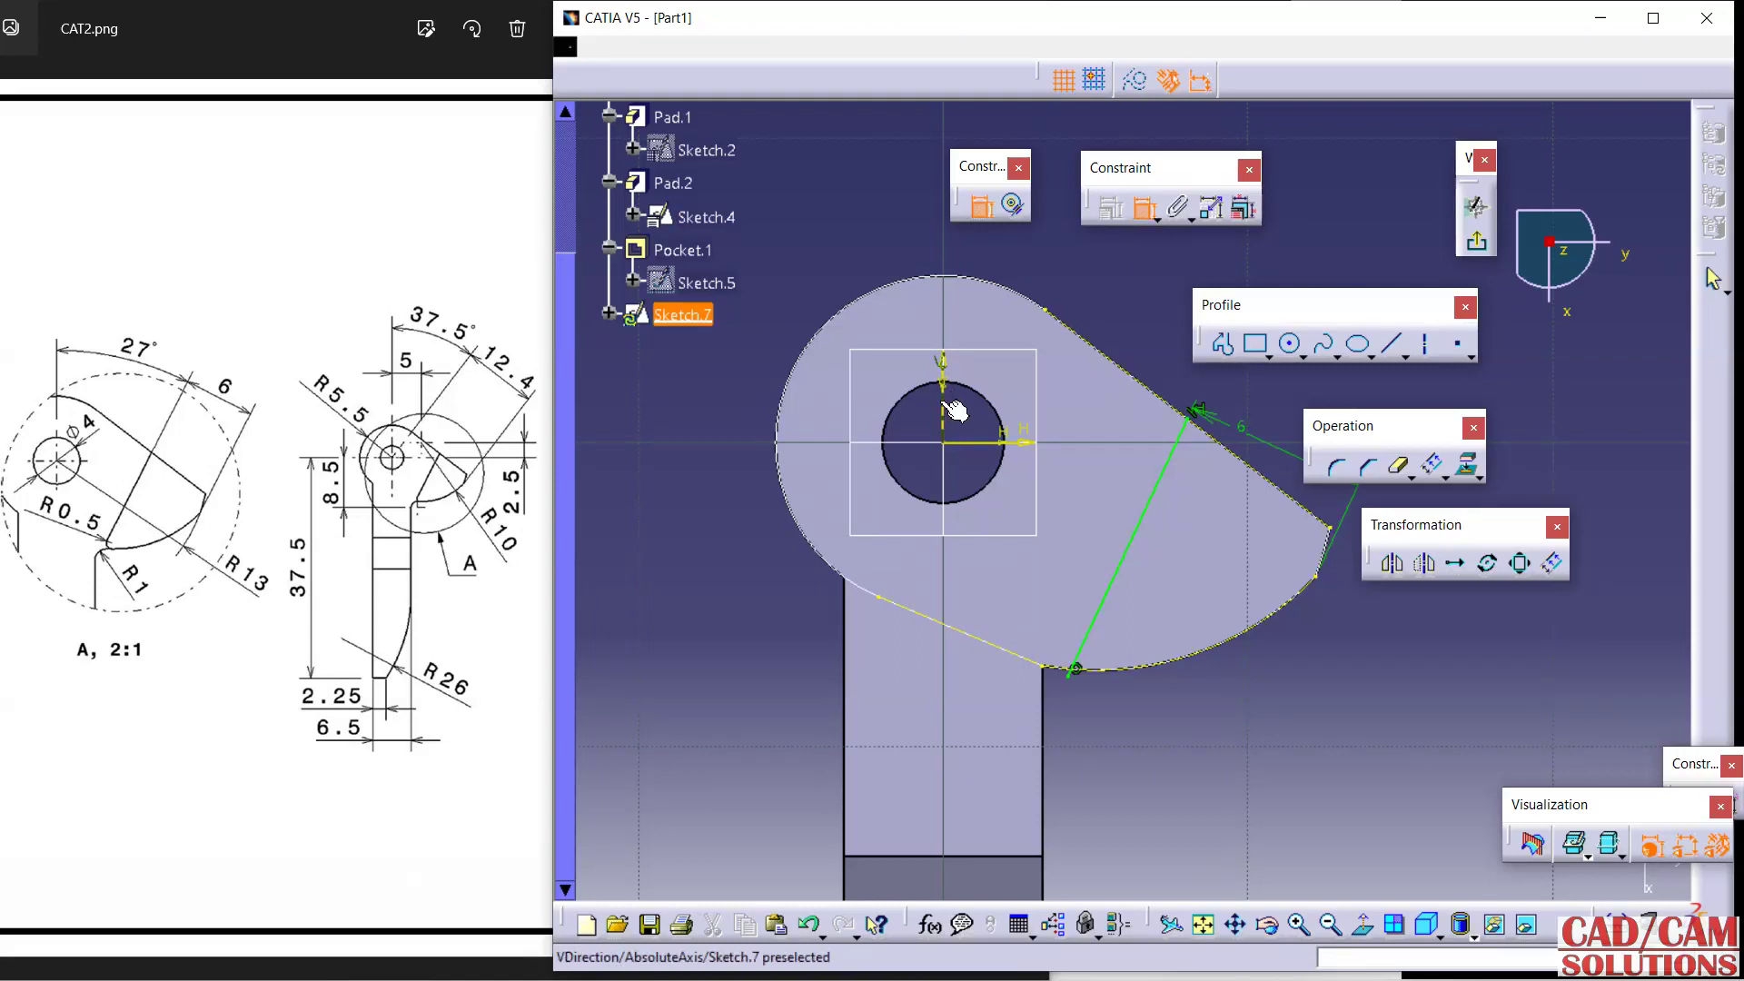
pyautogui.click(1165, 472)
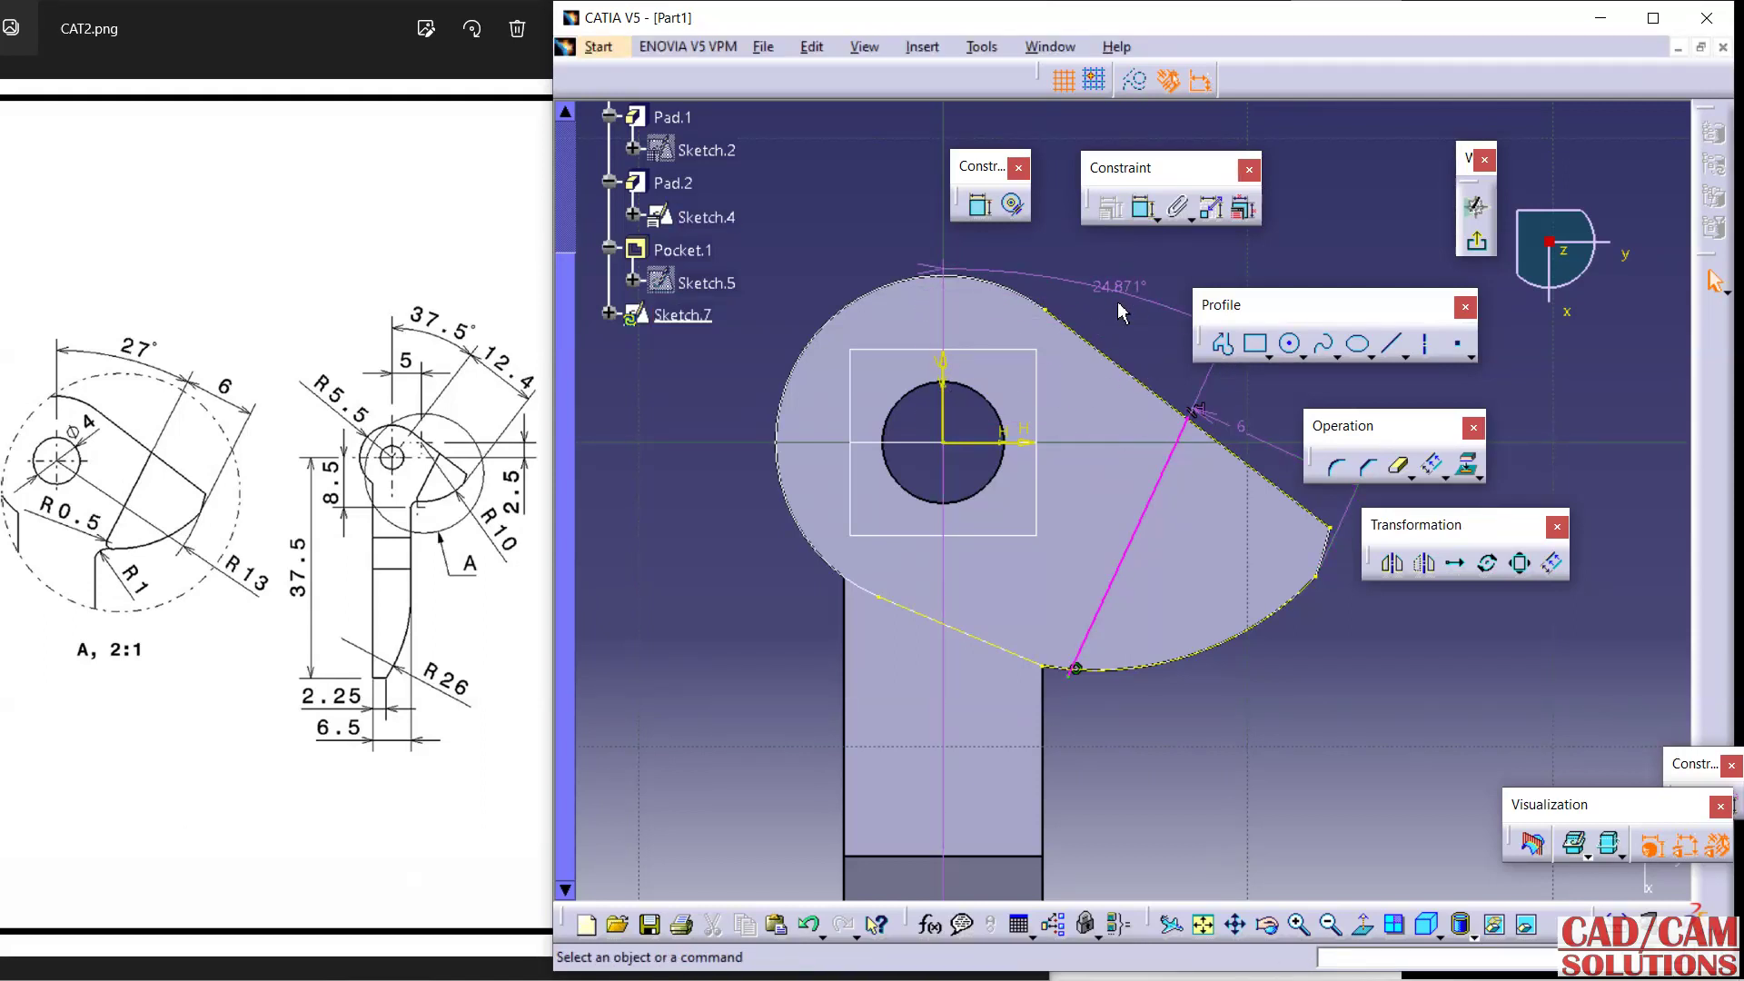
pyautogui.moveTo(1191, 668); pyautogui.dragTo(1100, 651, button='middle')
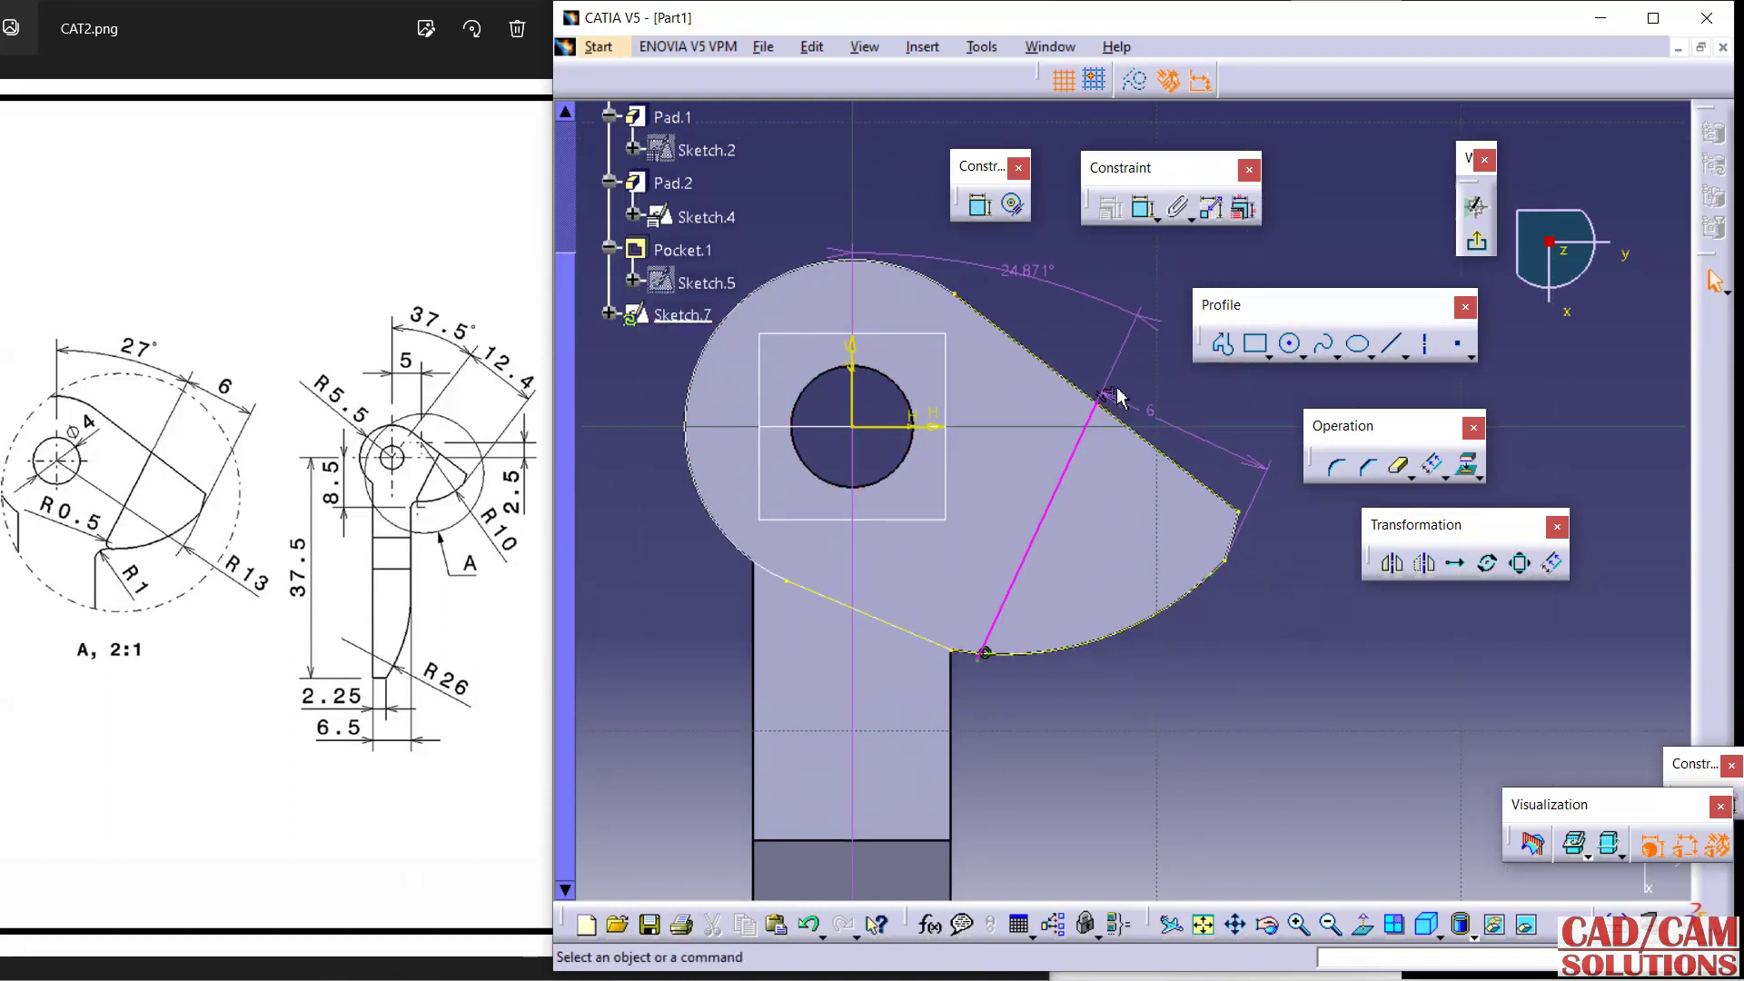
pyautogui.click(1115, 403)
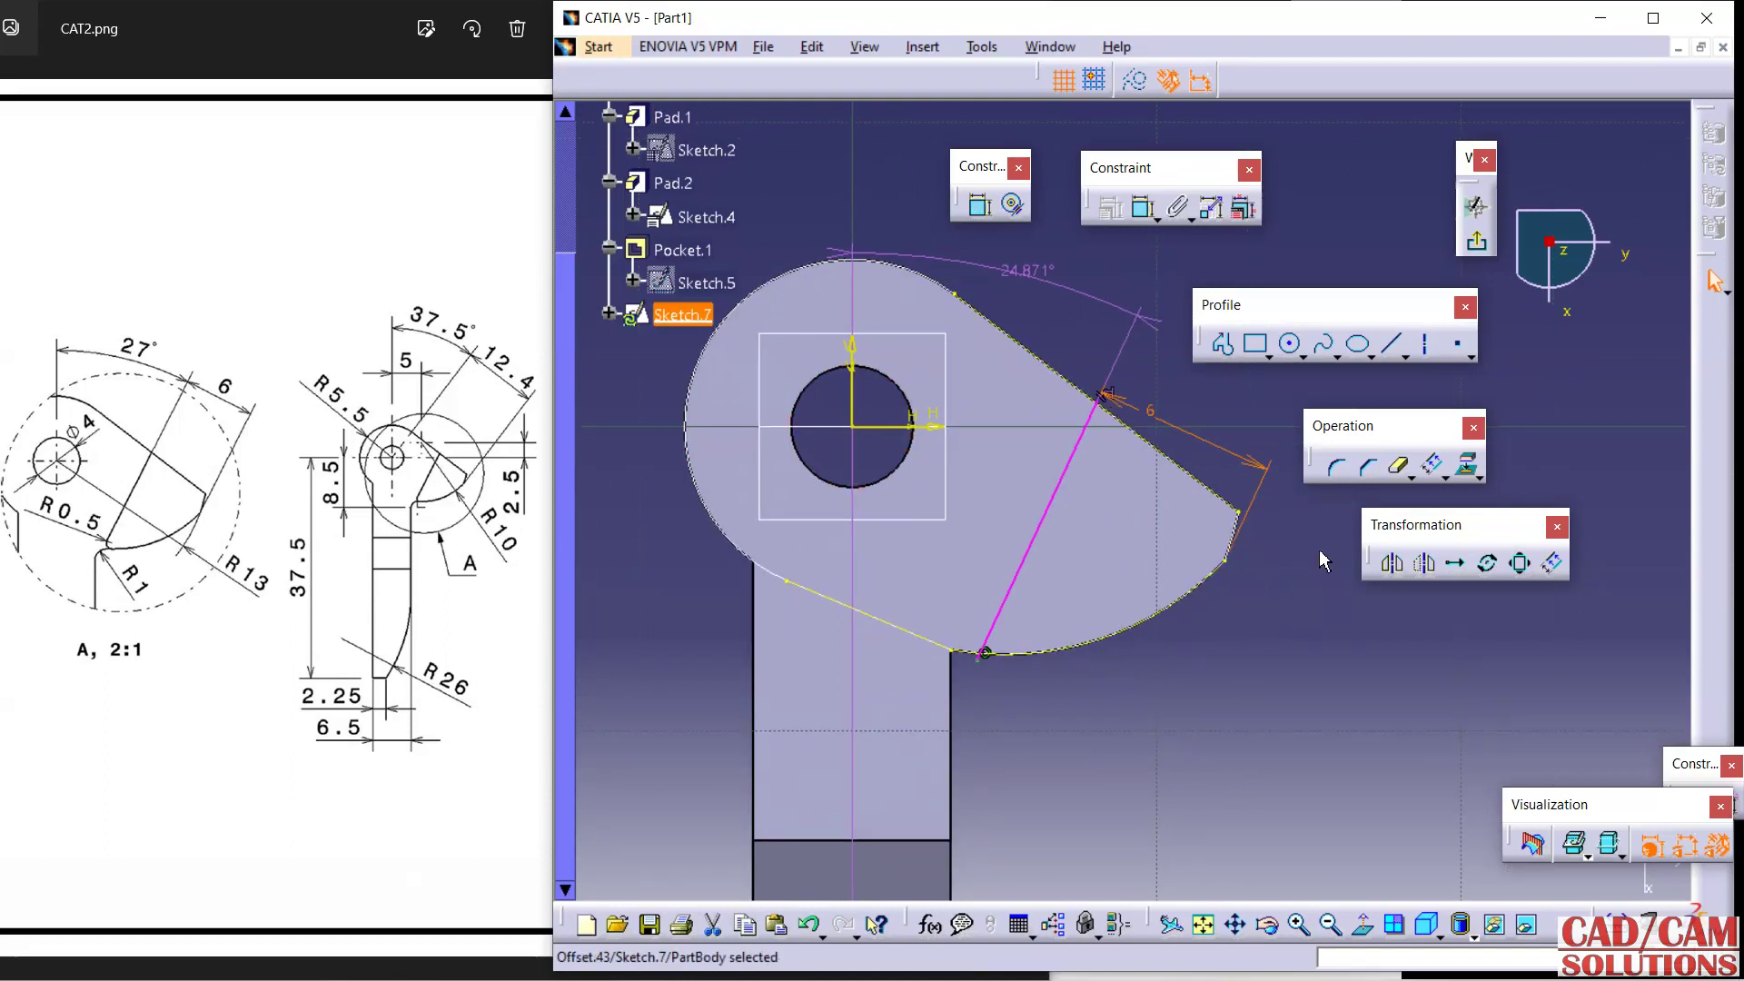
pyautogui.moveTo(1141, 409); pyautogui.dragTo(1124, 399)
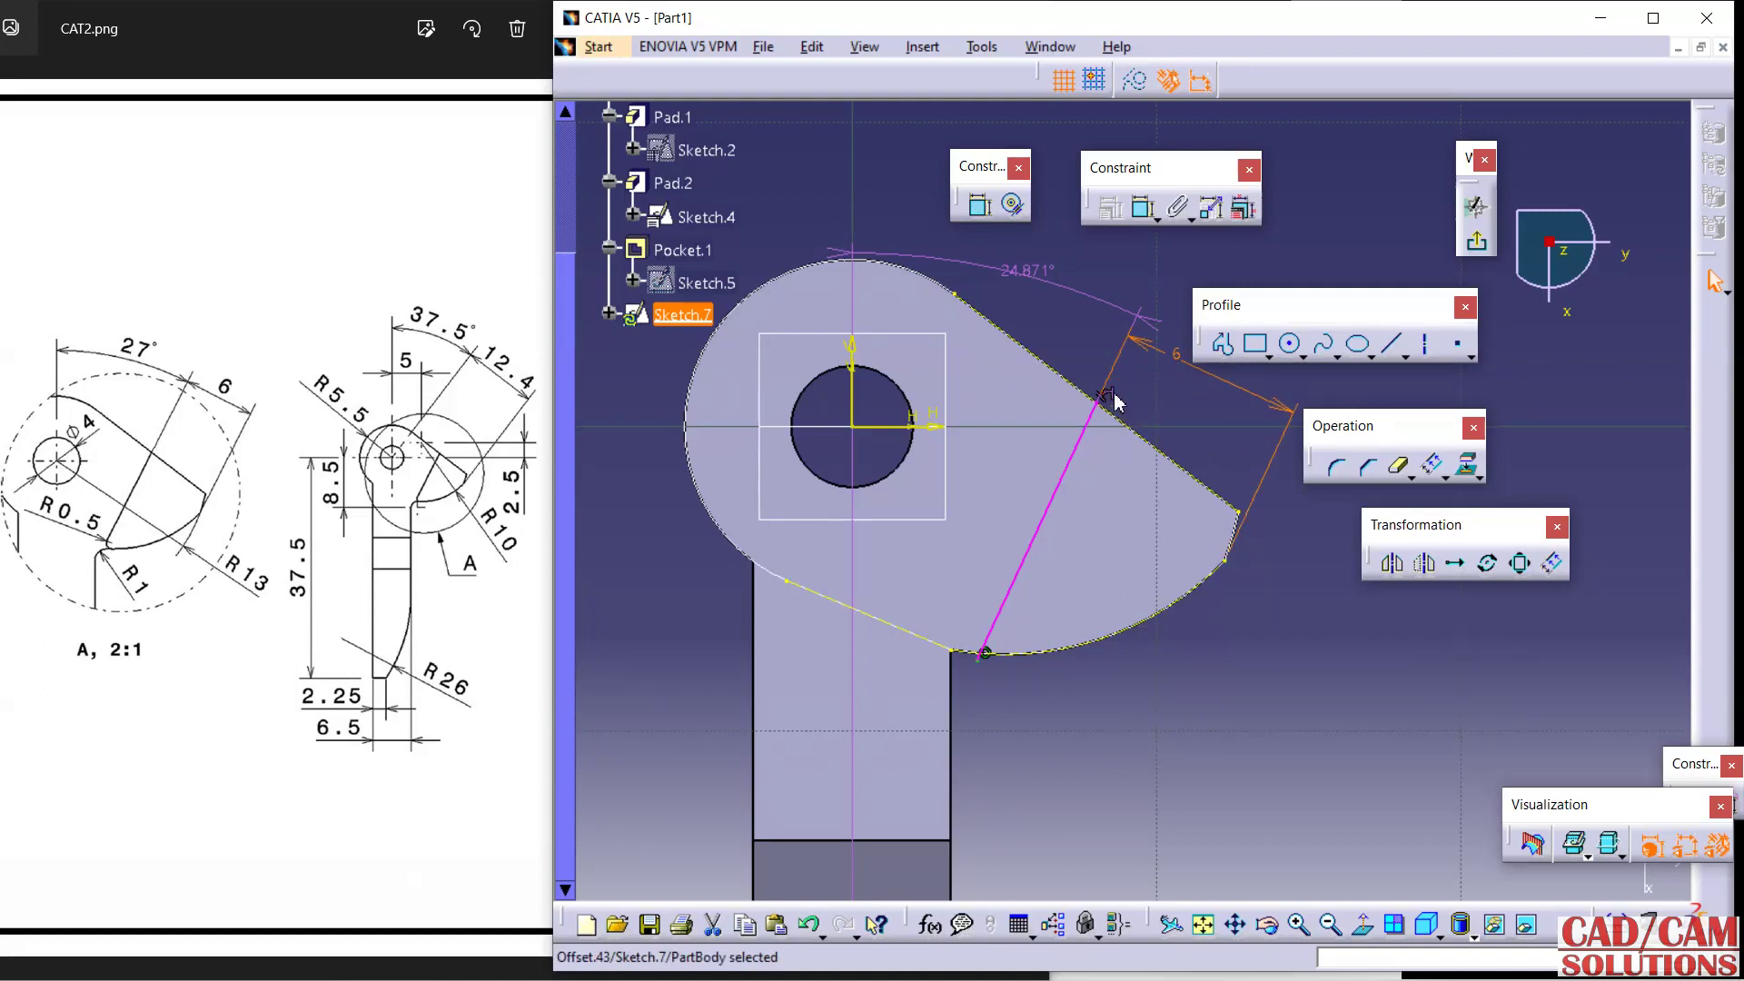
pyautogui.rightClick(1115, 403)
pyautogui.click(1180, 700)
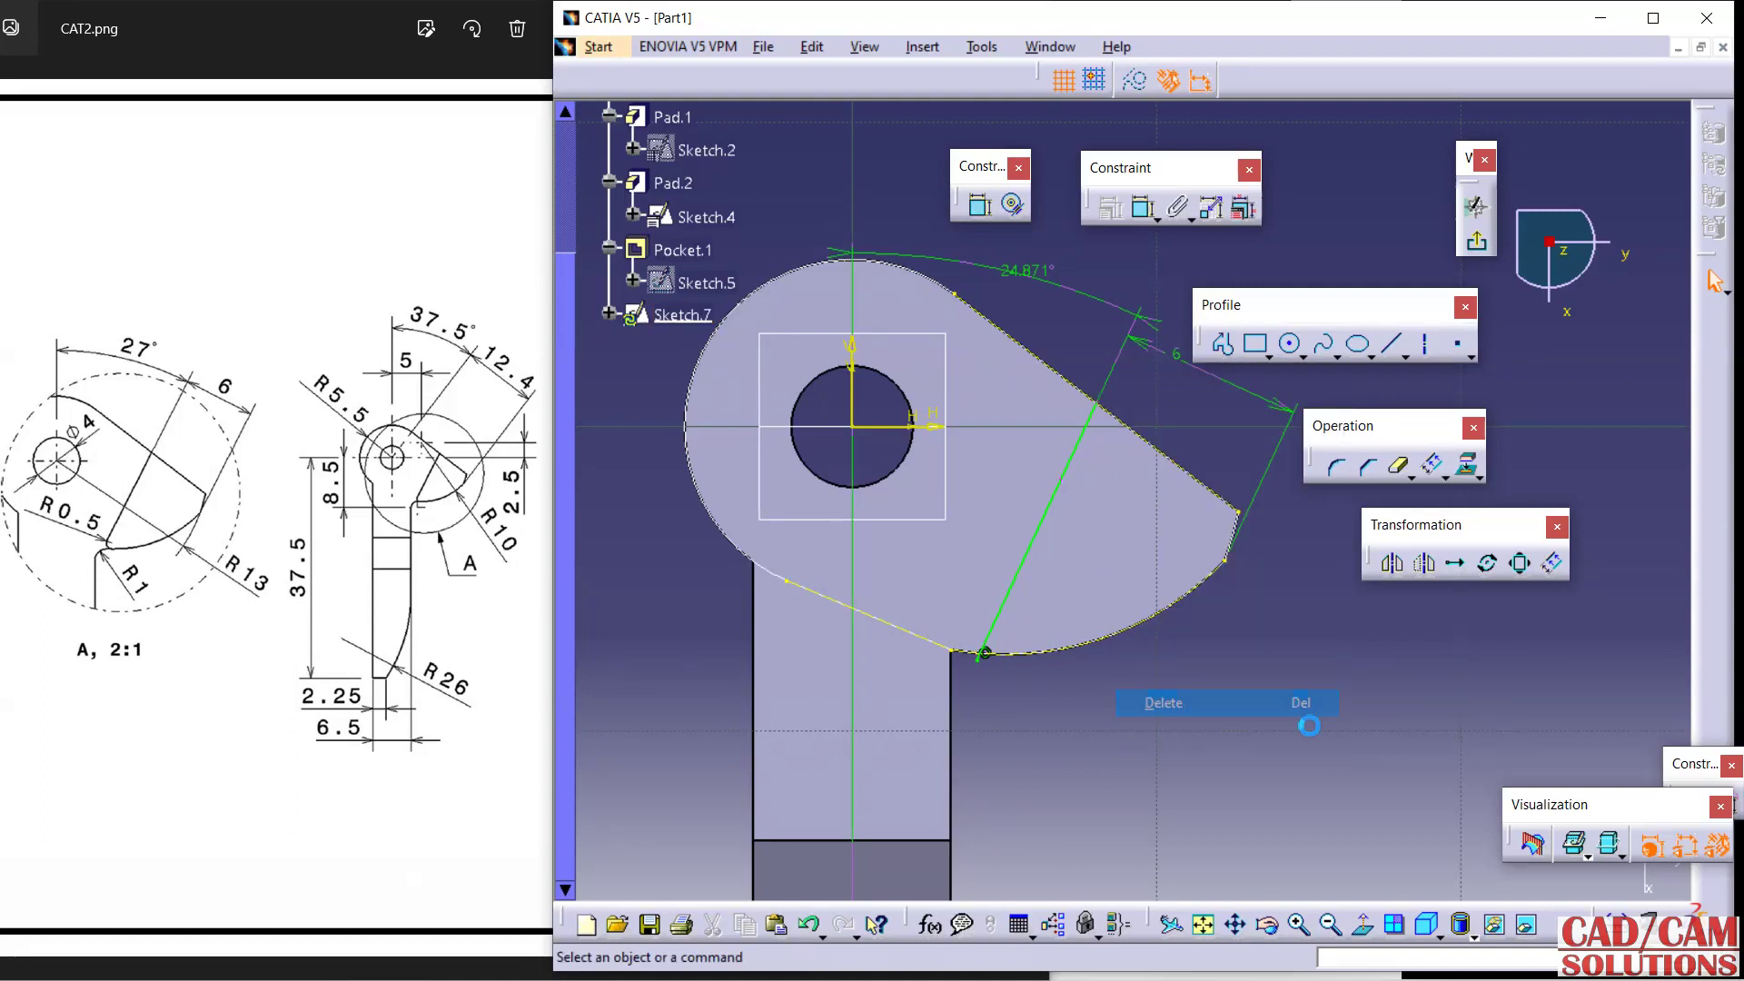
pyautogui.doubleClick(1036, 272)
pyautogui.write('27')
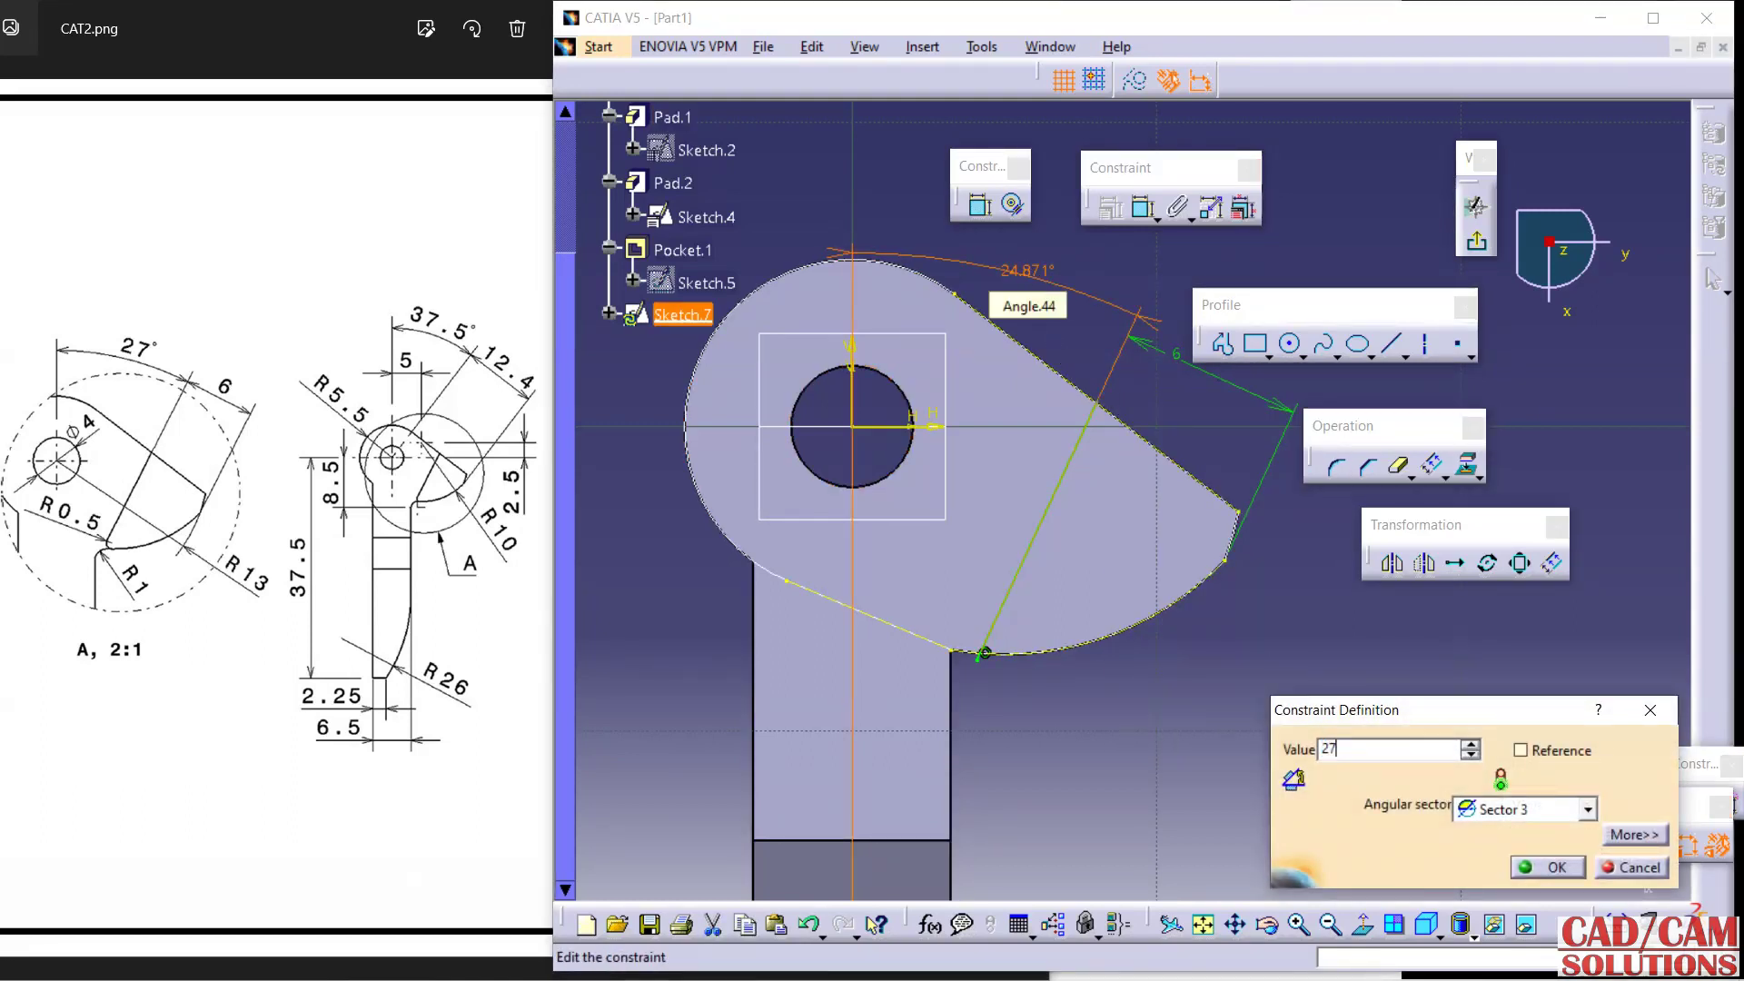
pyautogui.press('Return')
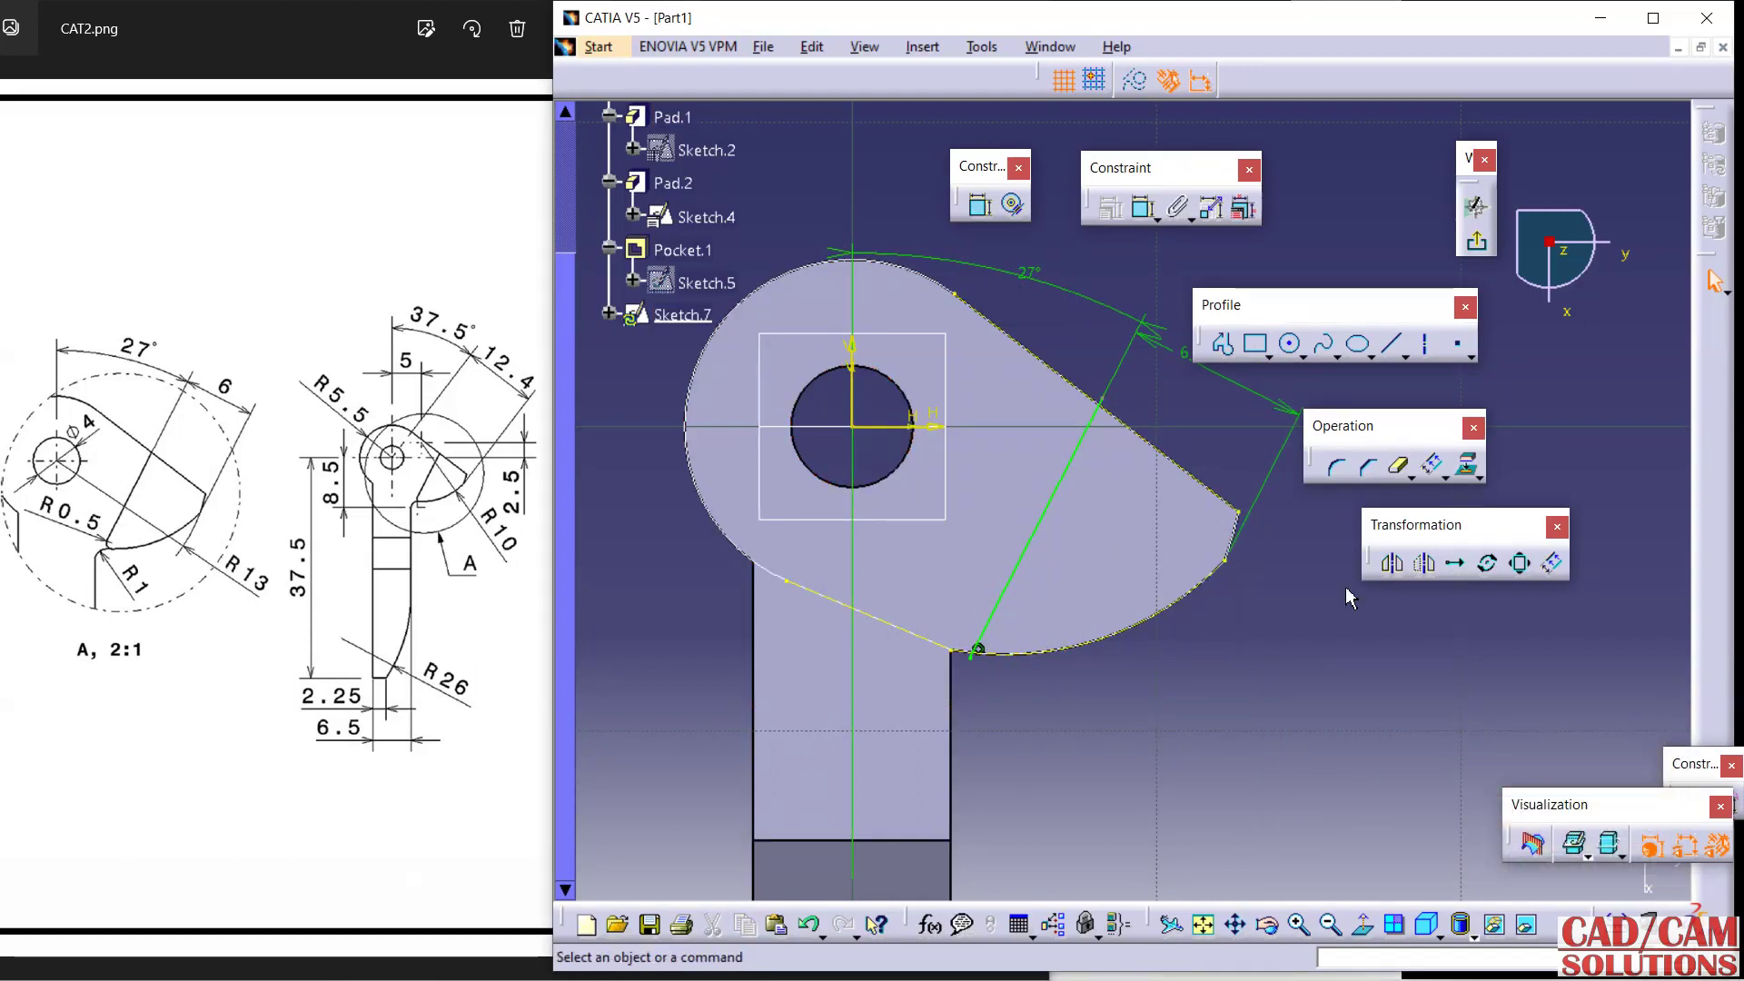
pyautogui.press('Escape')
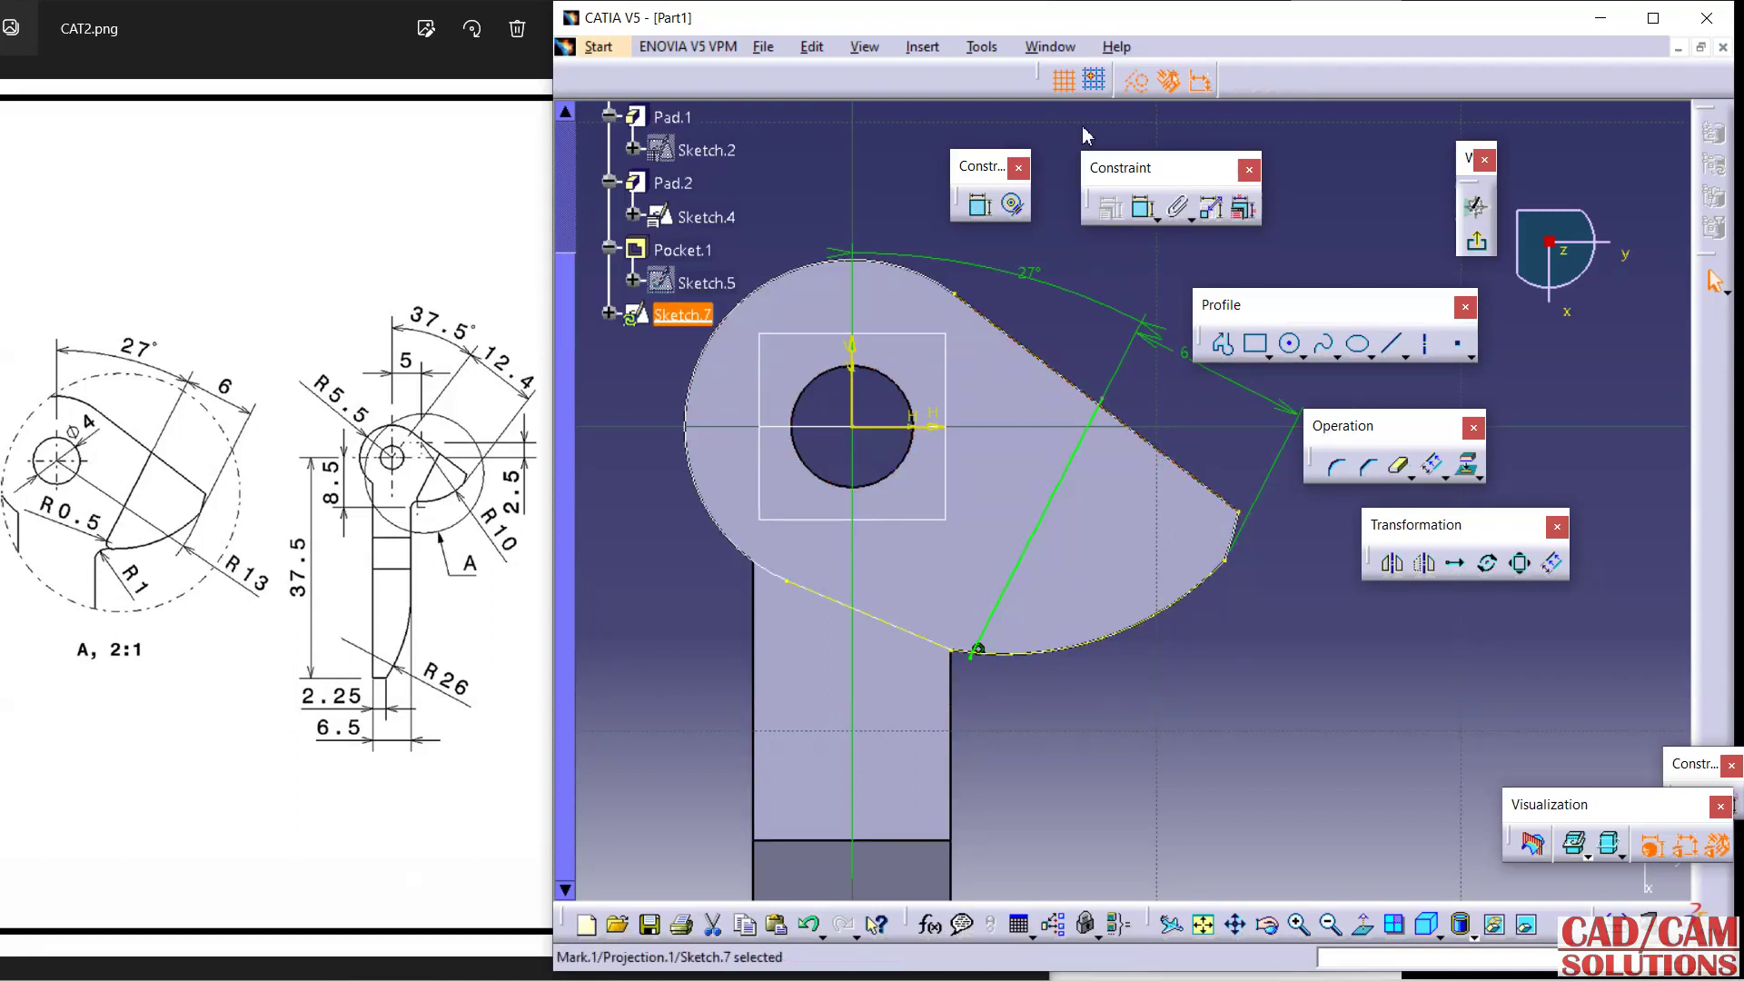
# Make the lower construction arc standard geometry and project the lobe-tip edge into Sketch.7.
pyautogui.click(1241, 531)
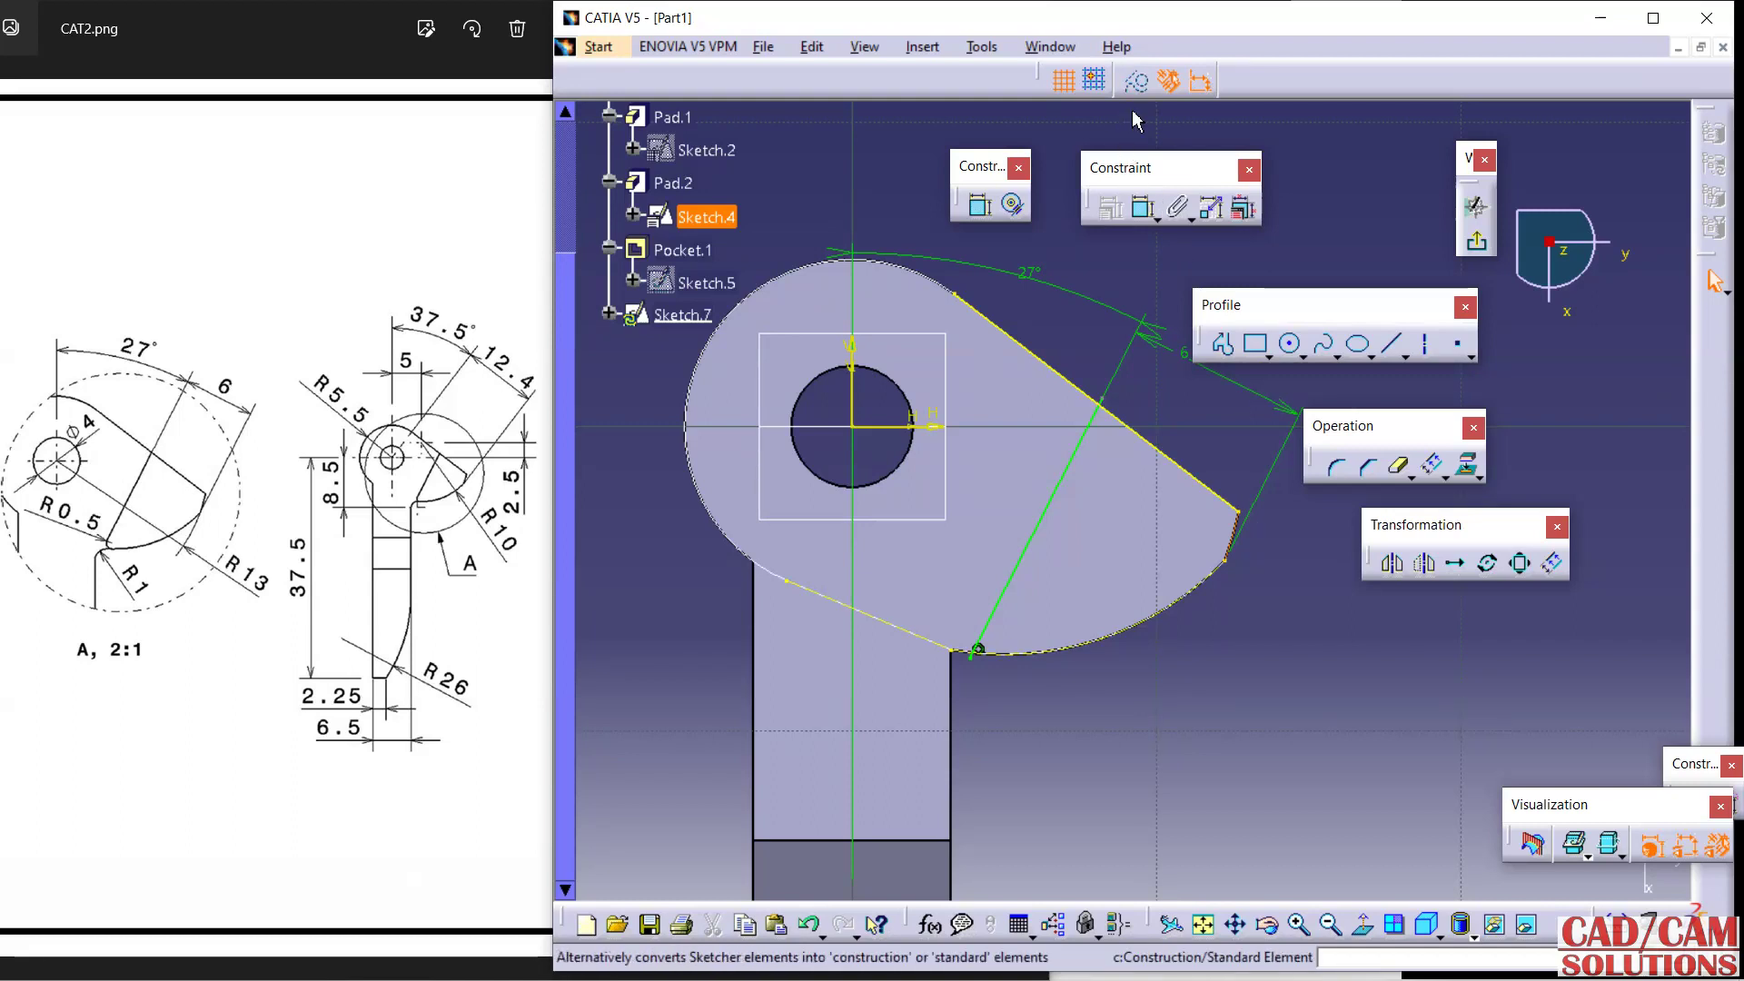
pyautogui.click(1229, 573)
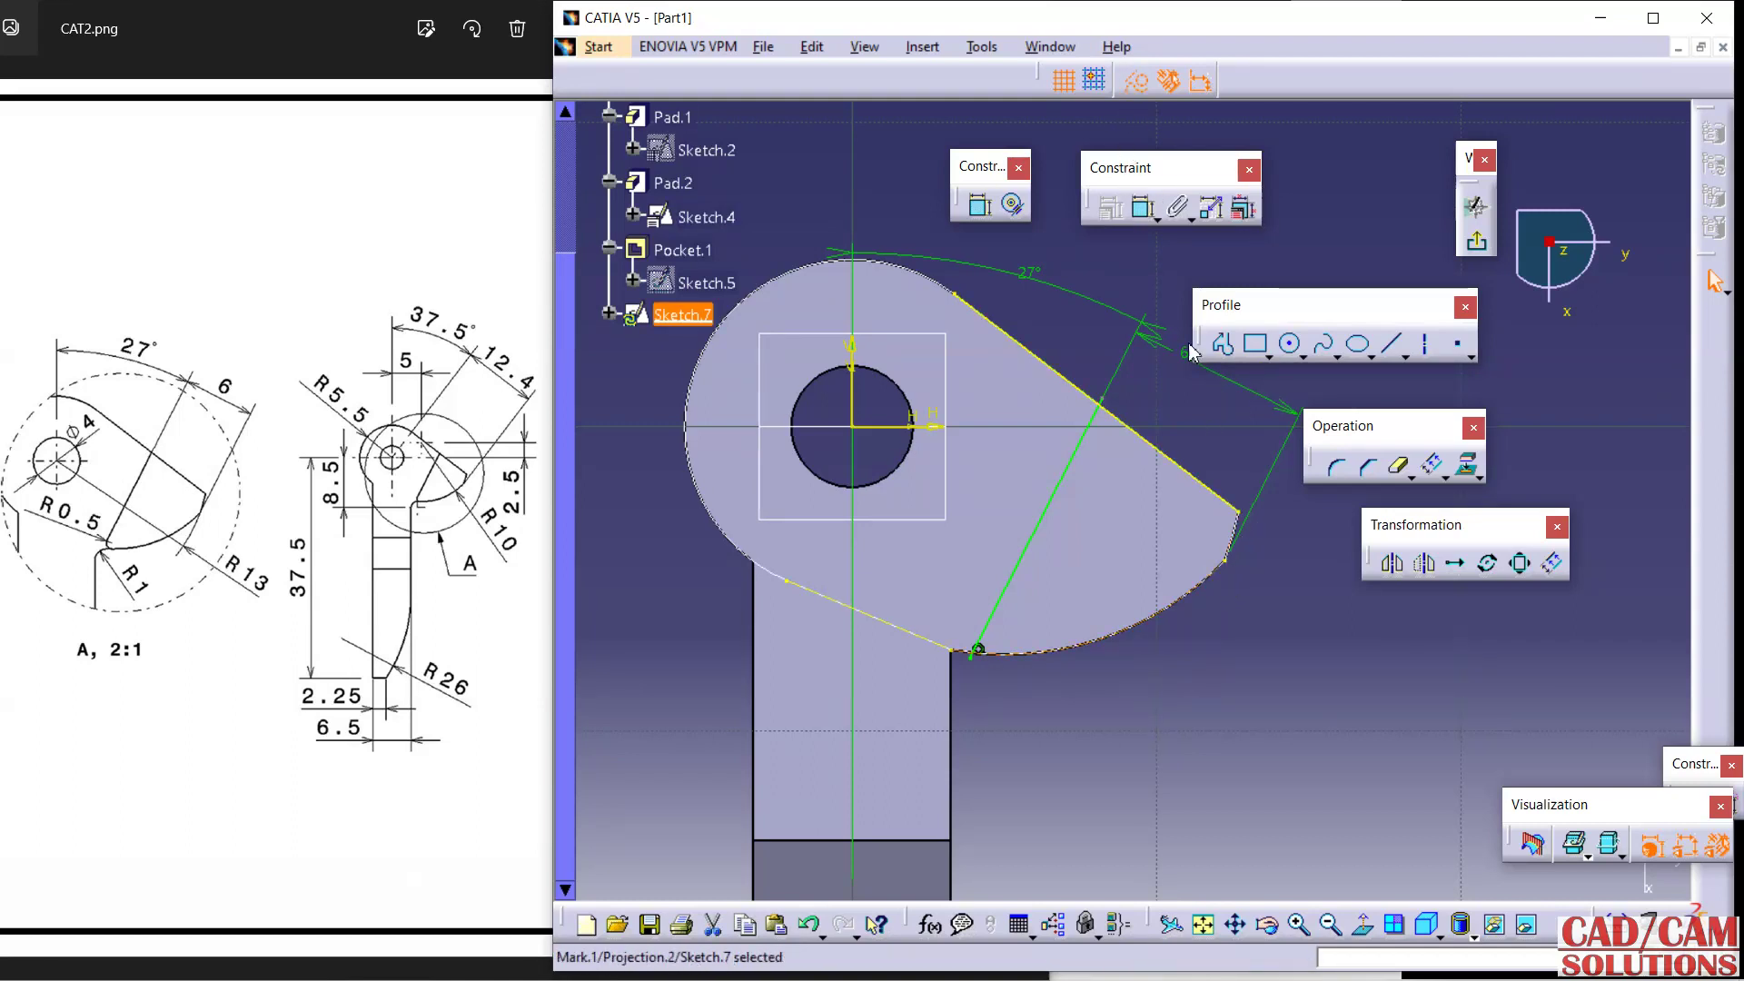
pyautogui.click(1135, 80)
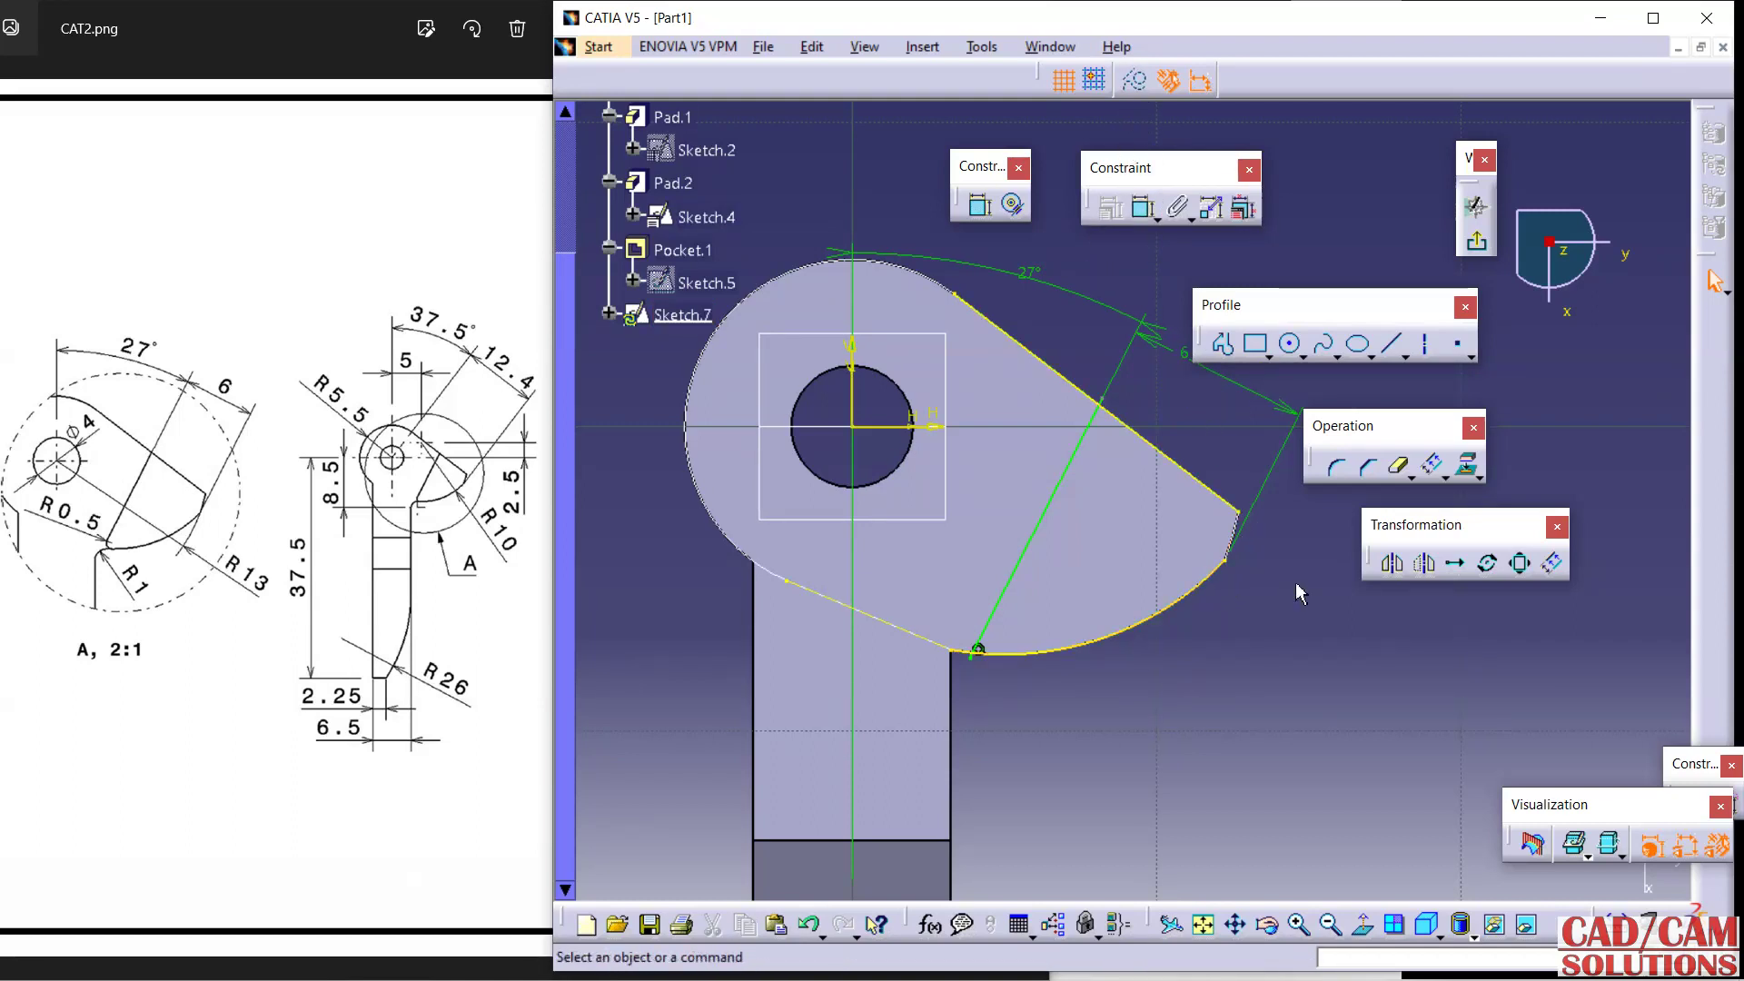
pyautogui.click(1464, 465)
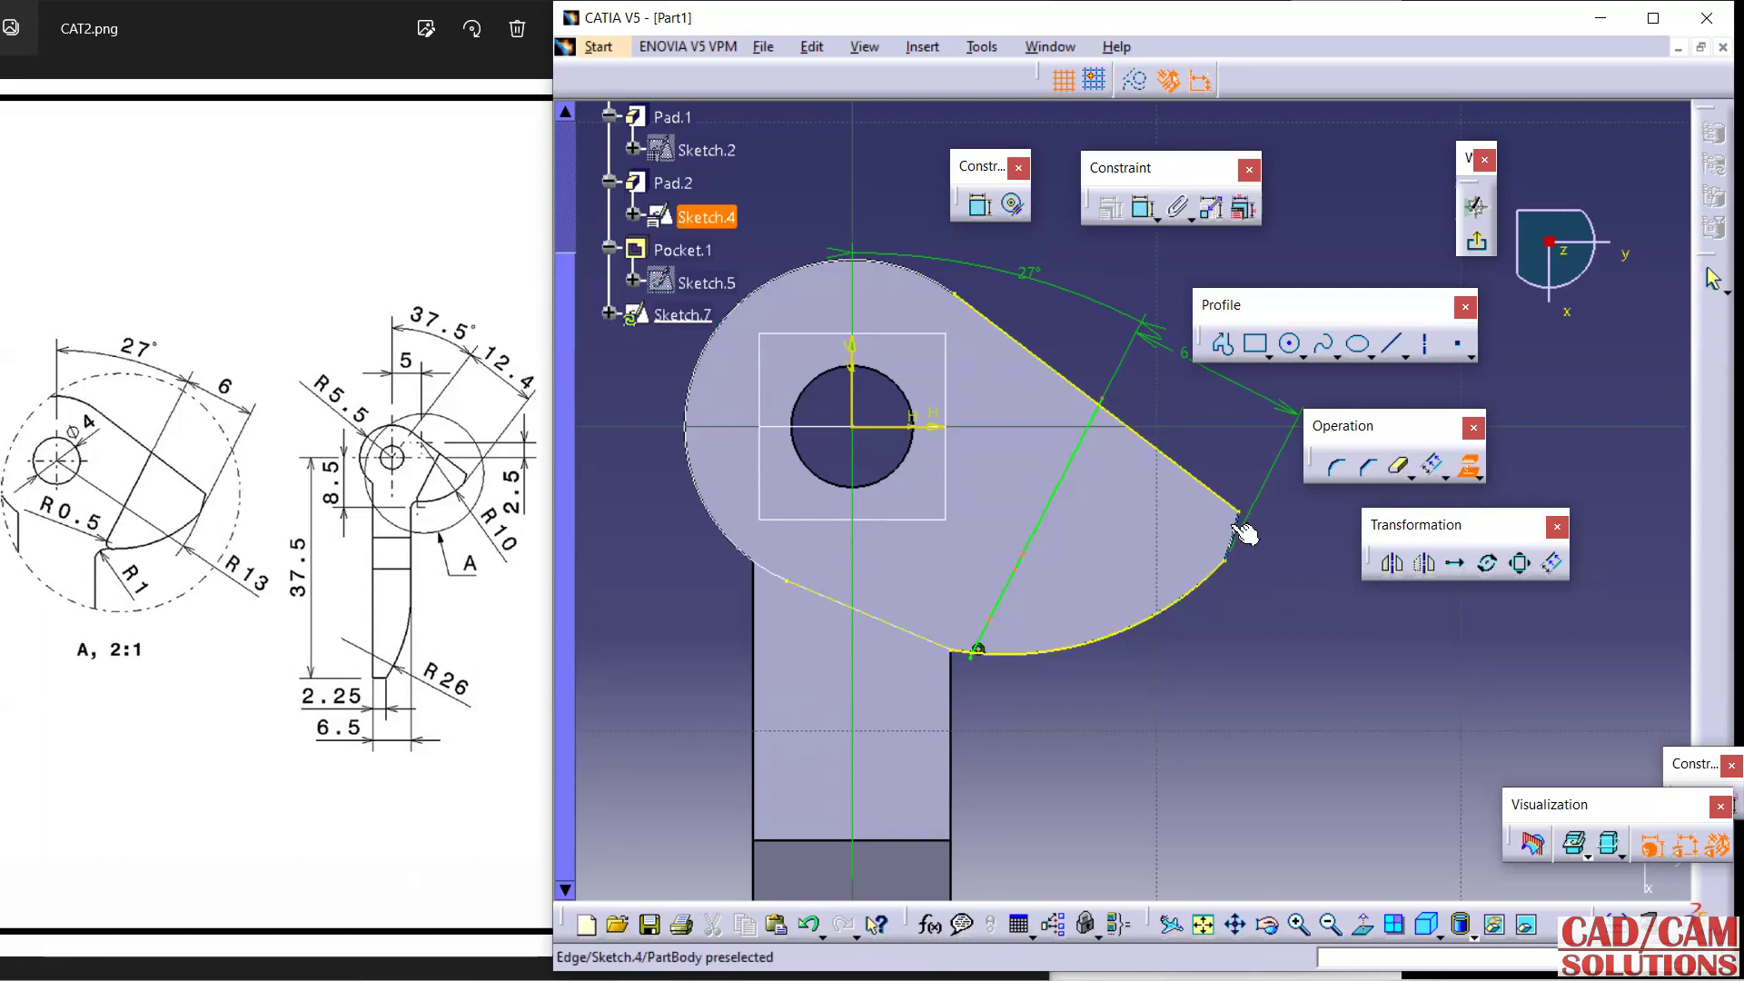
pyautogui.click(1238, 535)
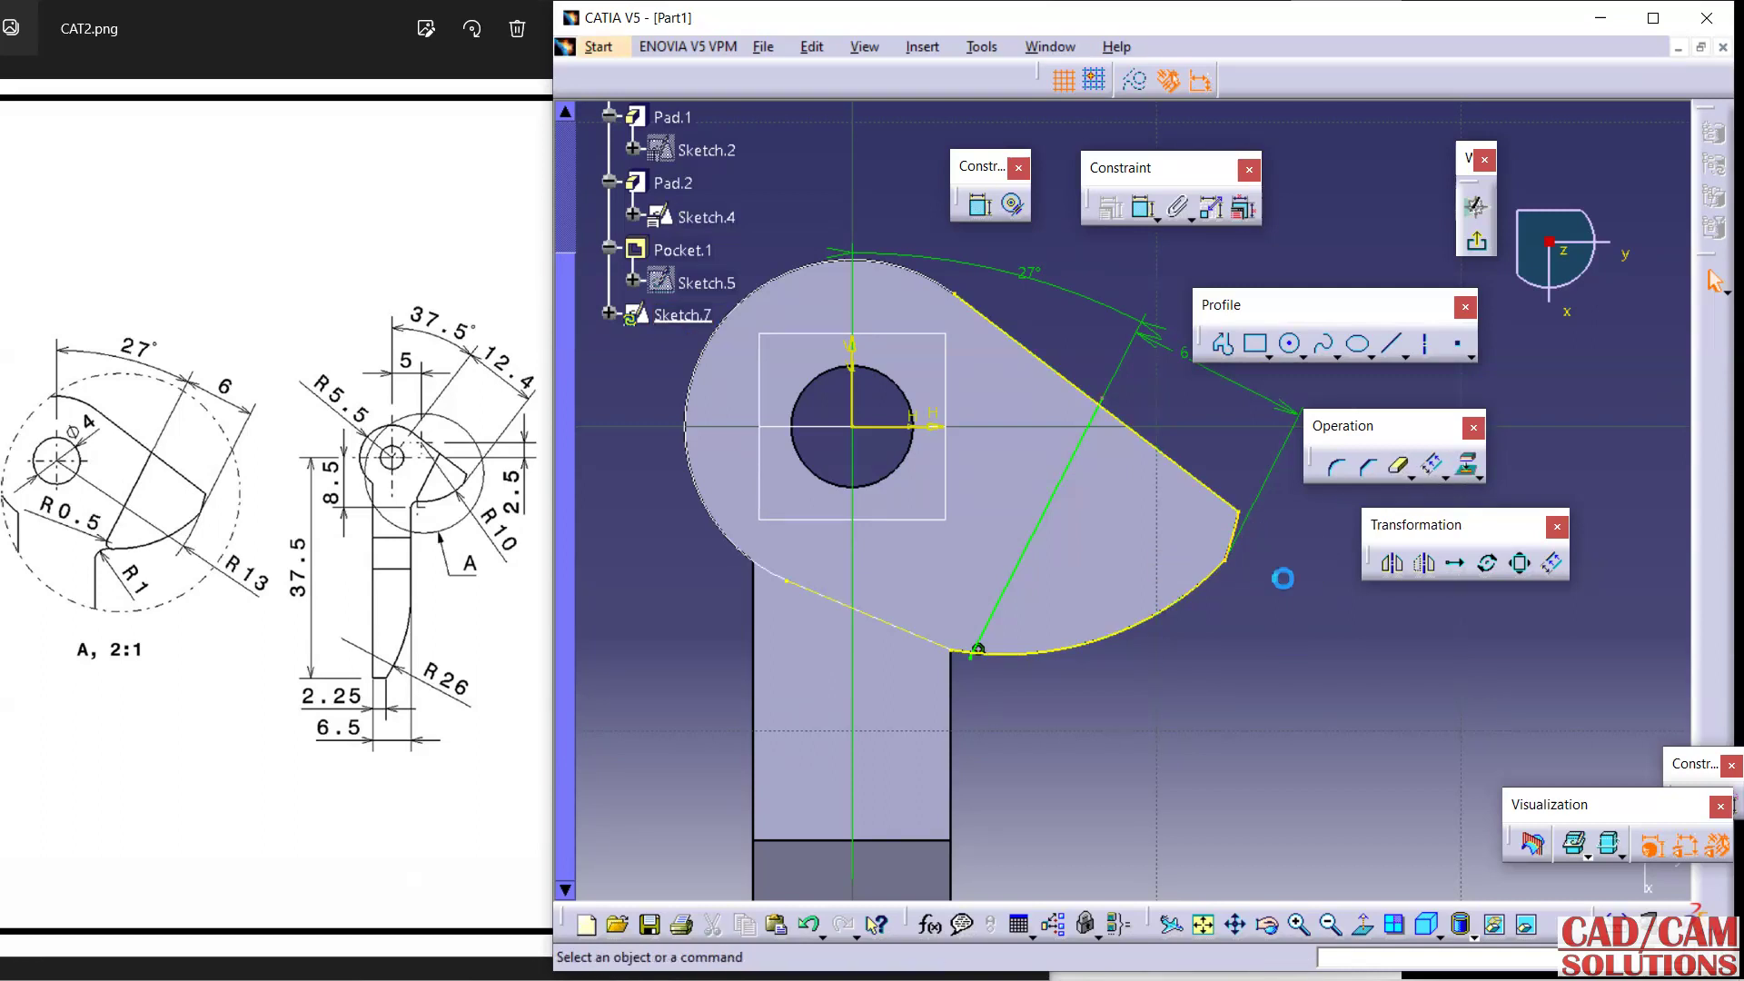
# Trim the radial line and the arc against each other to close the sector.
pyautogui.click(1408, 476)
pyautogui.click(1412, 482)
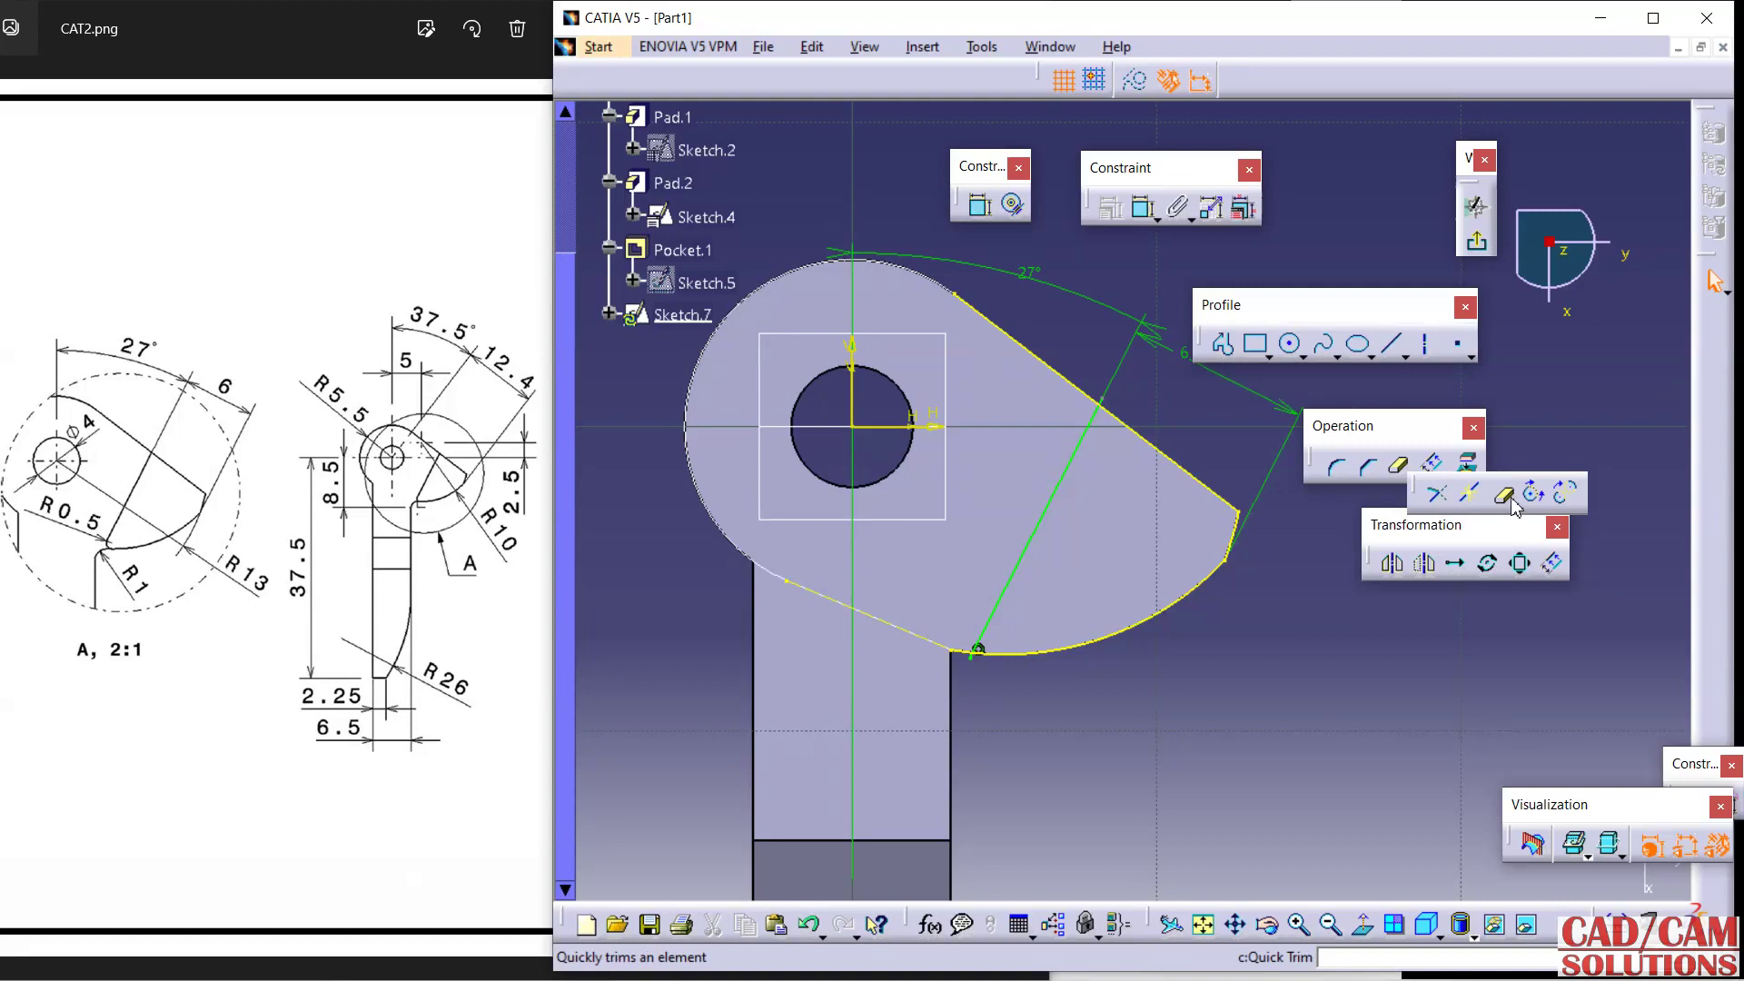
pyautogui.click(1448, 499)
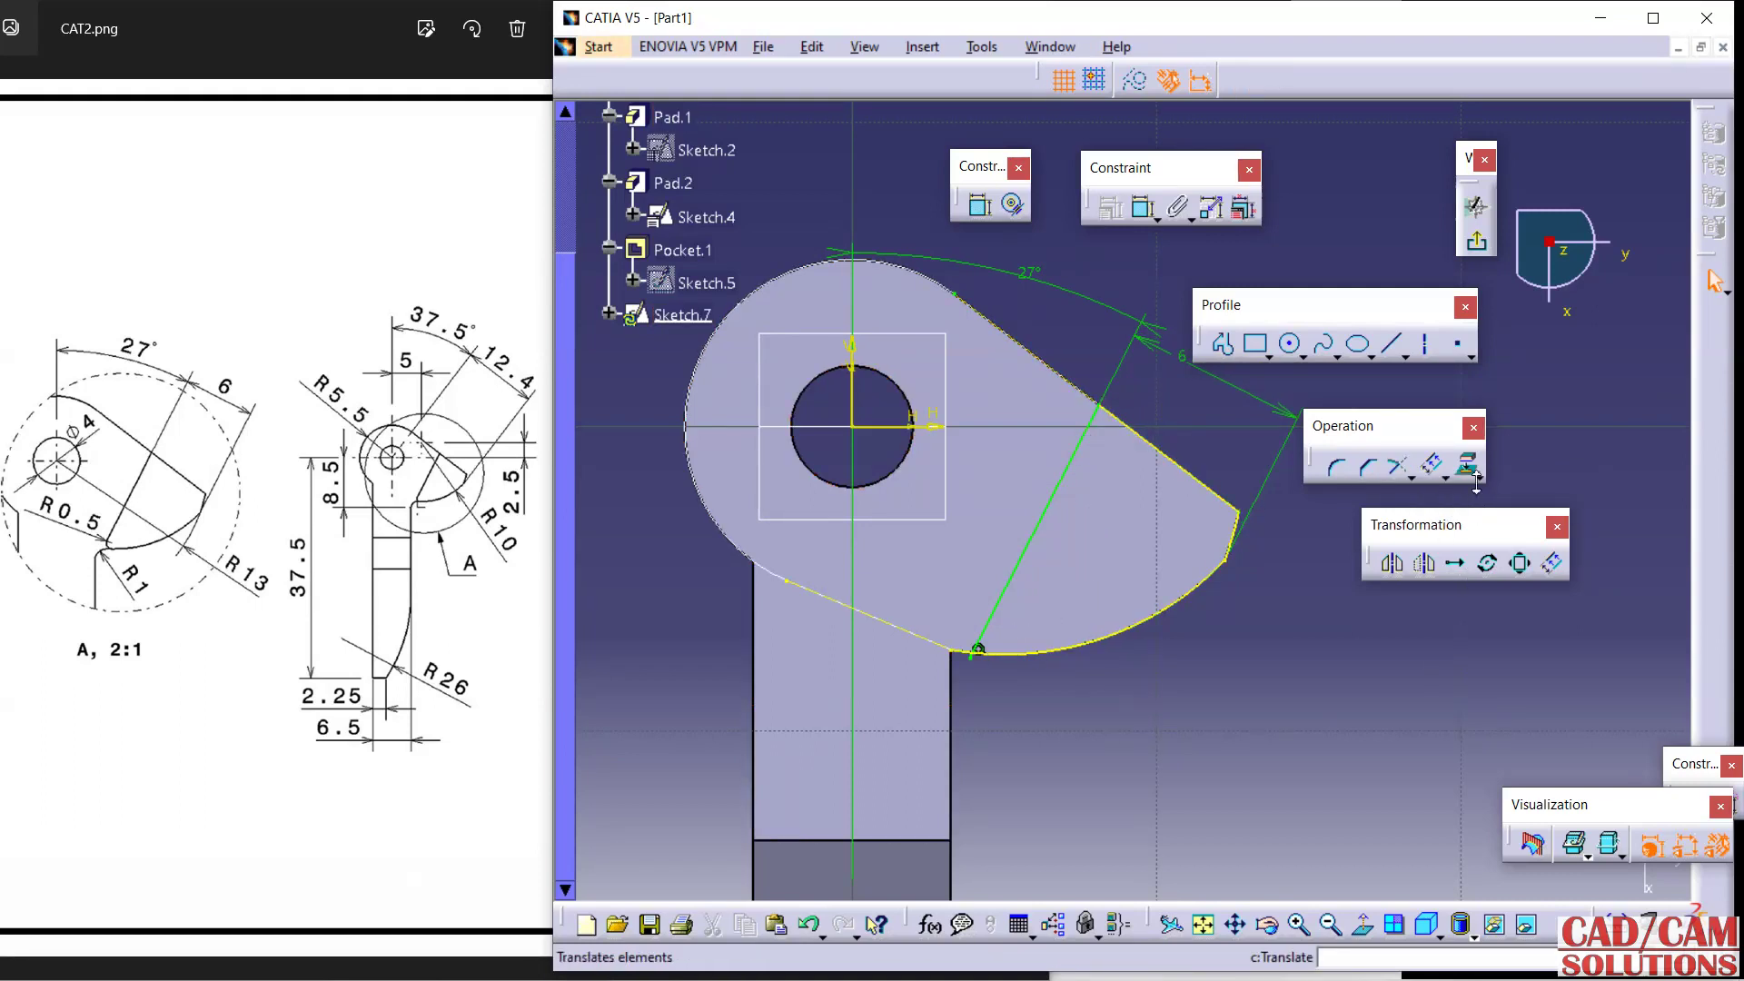
pyautogui.click(981, 632)
pyautogui.click(1001, 652)
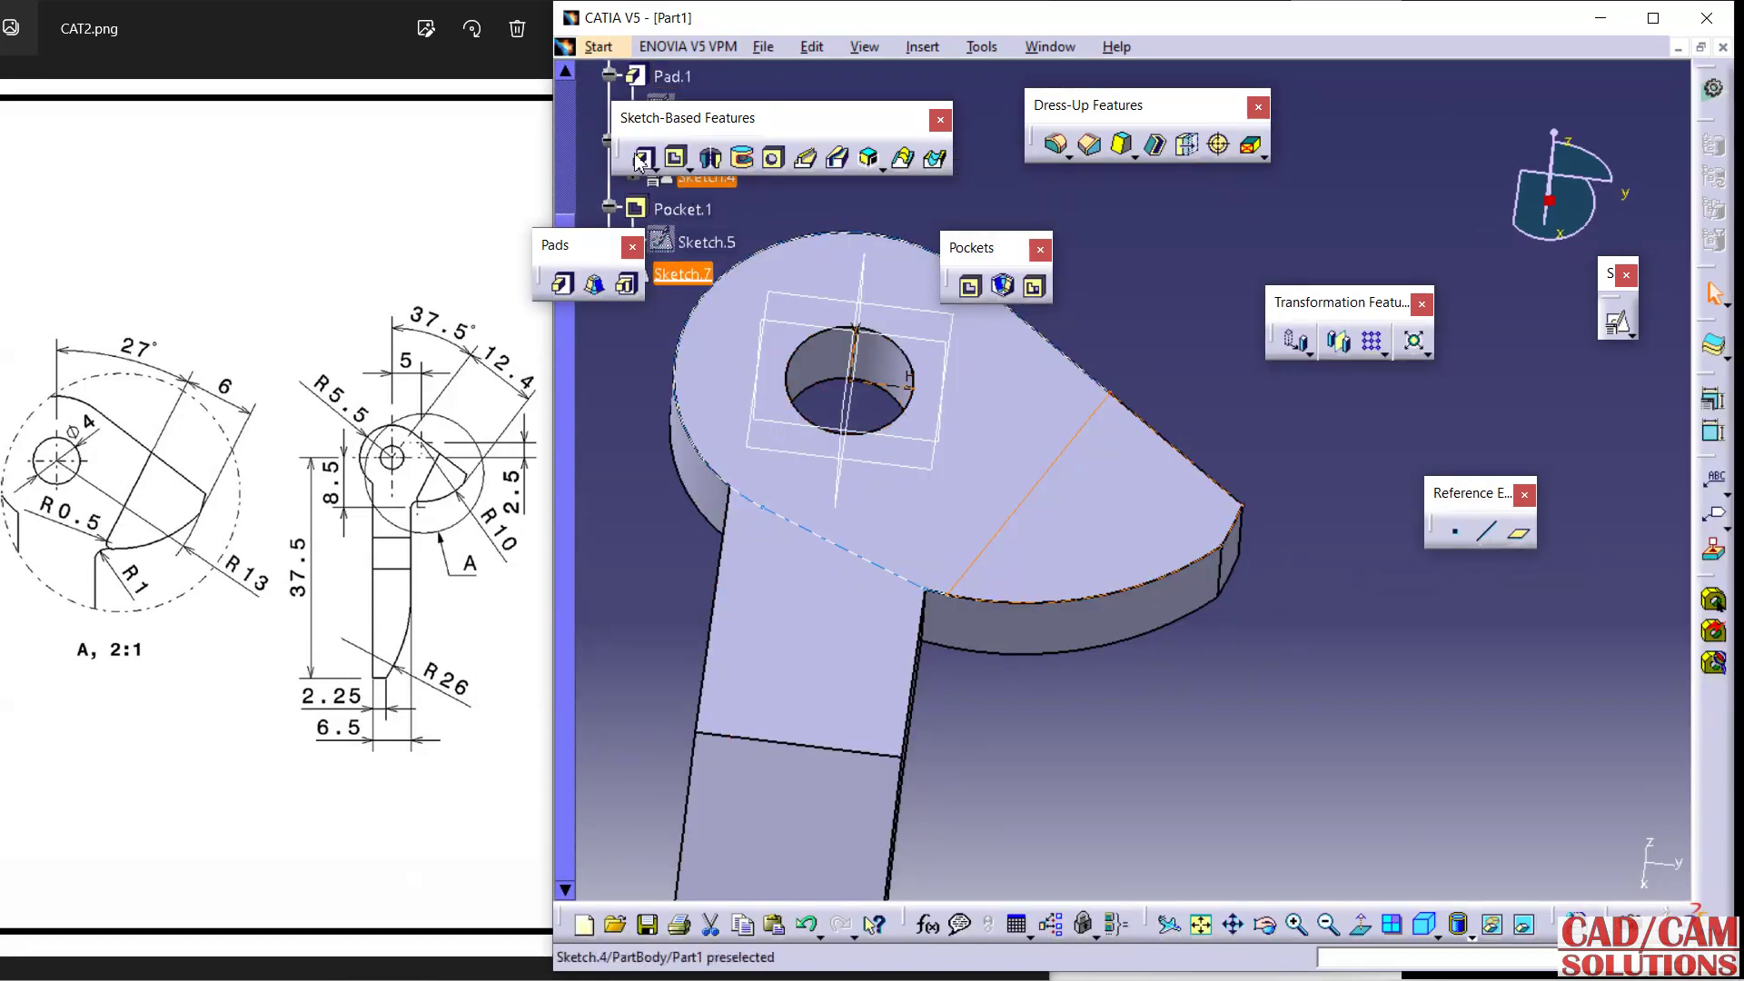
# Pad the sector sketch 3 mm to create Pad.3.
pyautogui.click(641, 161)
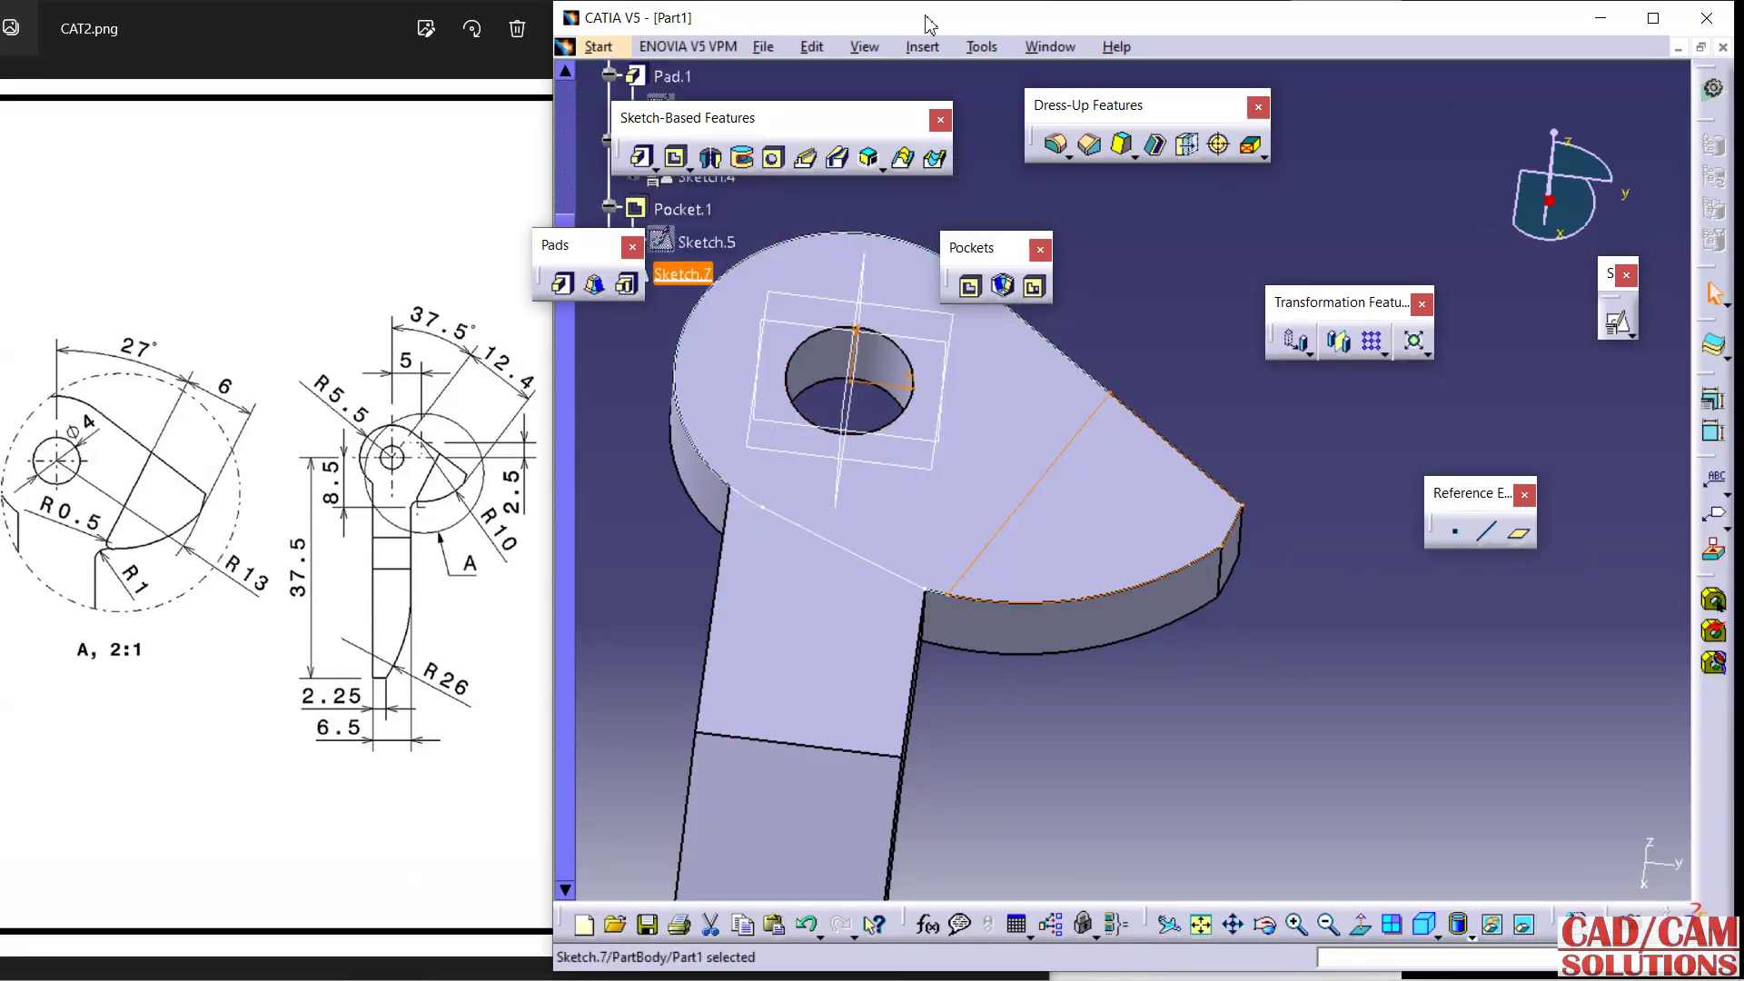
pyautogui.click(641, 158)
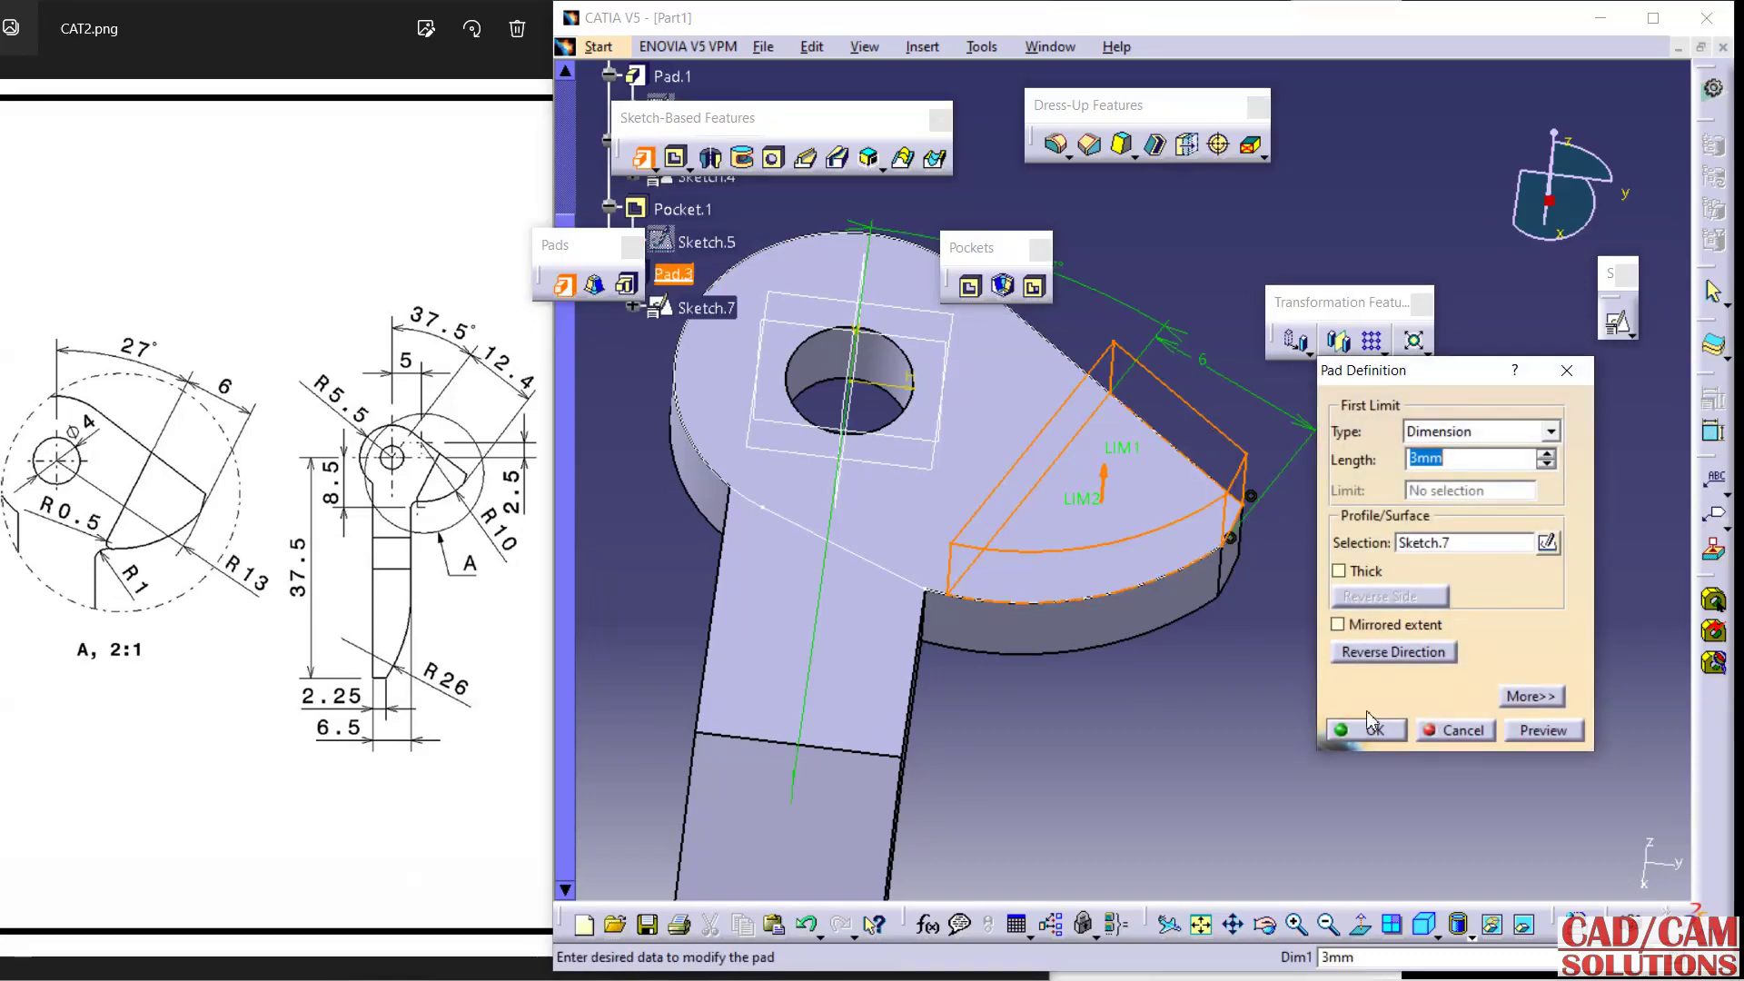
pyautogui.click(1372, 727)
pyautogui.moveTo(1120, 739)
pyautogui.mouseDown(button='middle')
pyautogui.moveTo(992, 552)
pyautogui.moveTo(1058, 556)
pyautogui.mouseUp(button='middle')
# Hide Sketch.4 and view the bar junction.
pyautogui.rightClick(1059, 555)
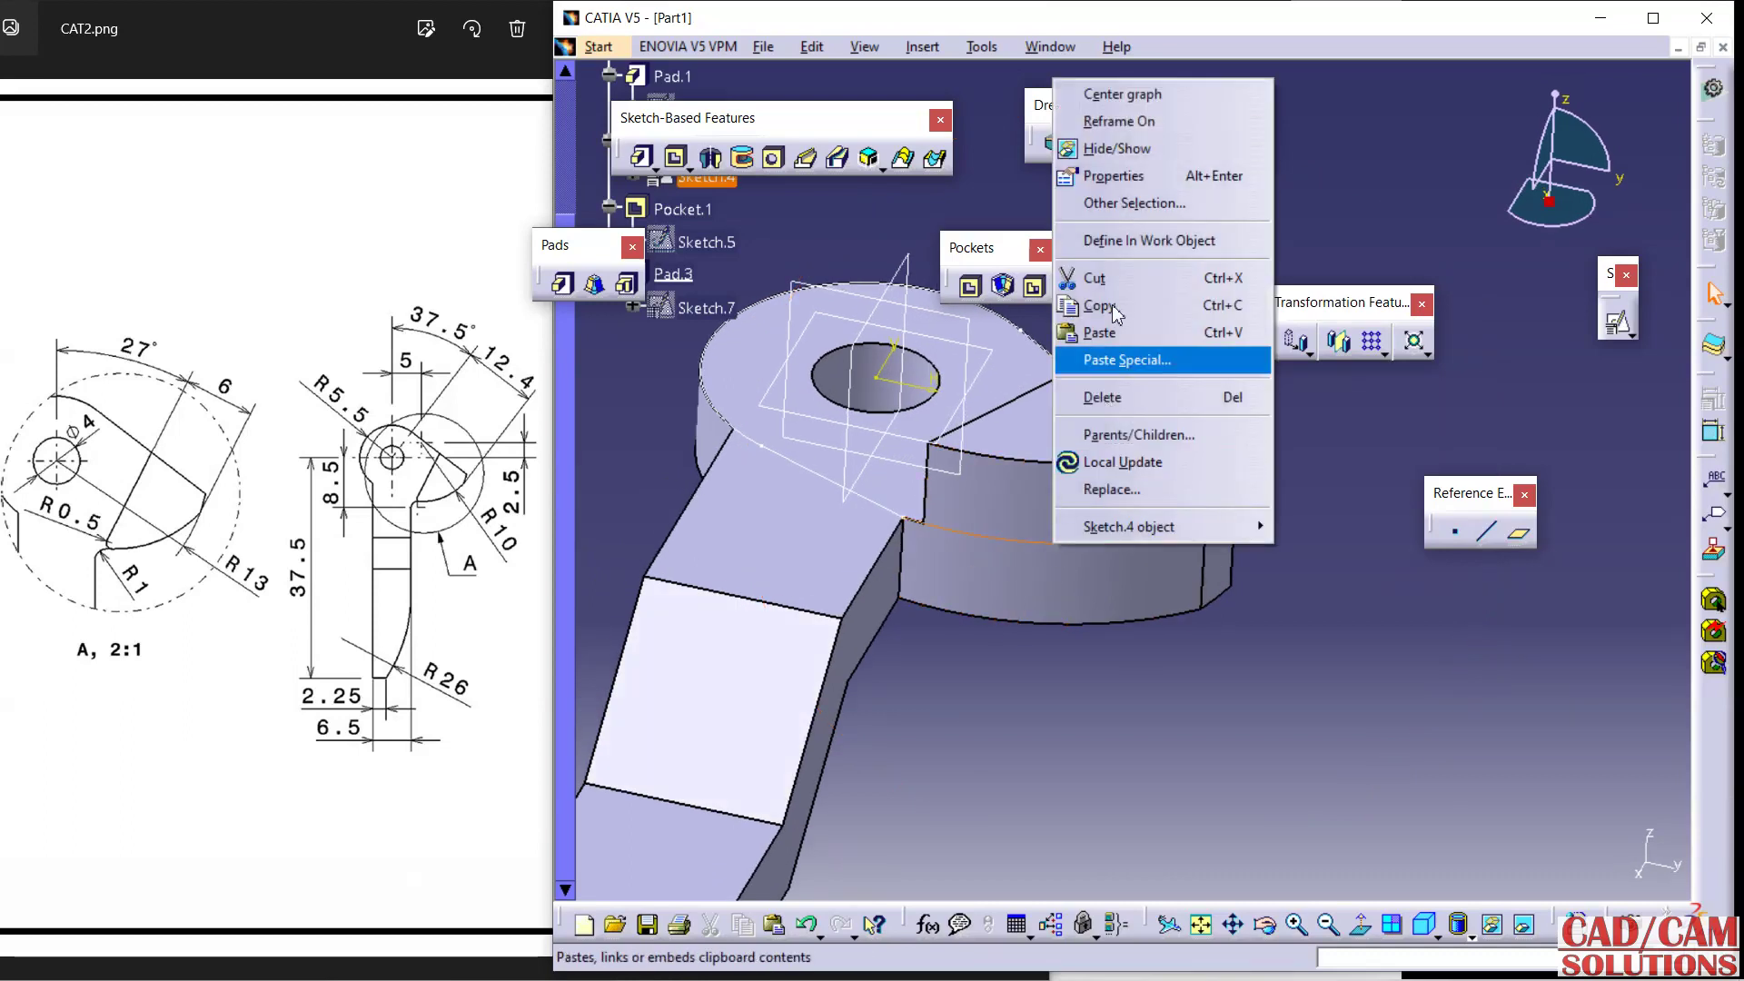
pyautogui.click(1146, 156)
pyautogui.moveTo(1240, 629)
pyautogui.mouseDown(button='middle')
pyautogui.moveTo(1147, 567)
pyautogui.moveTo(854, 745)
pyautogui.mouseUp(button='middle')
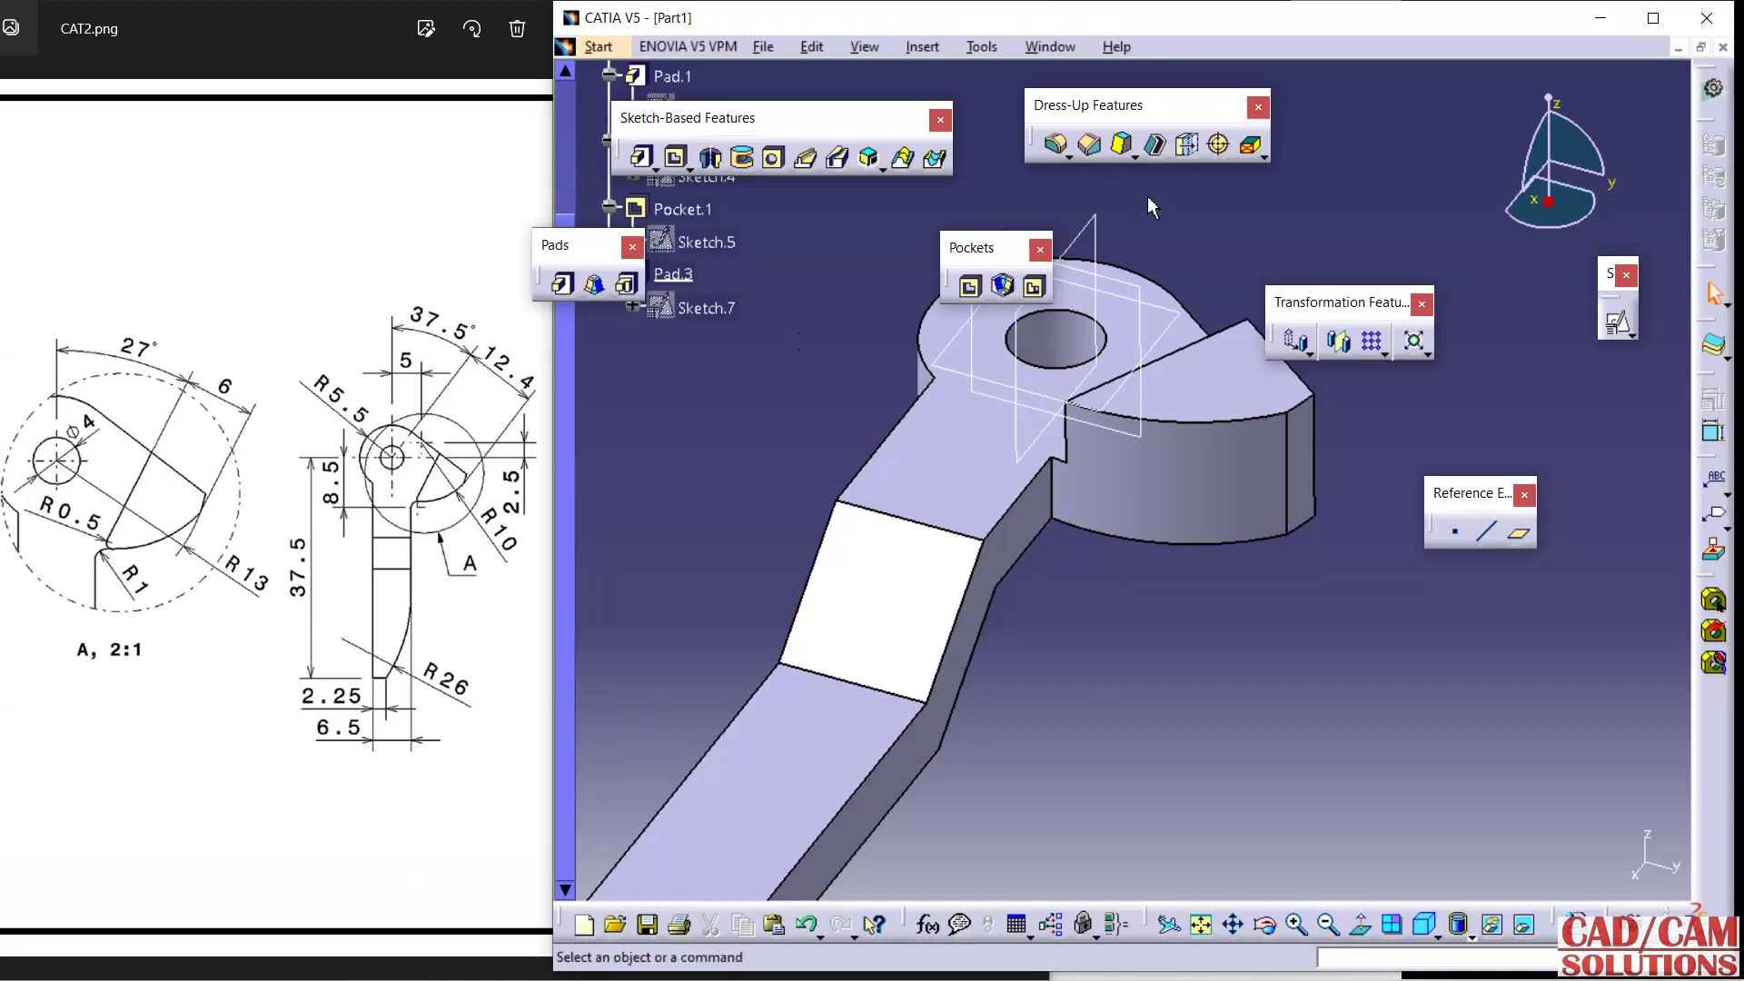
# Round the inner corner edge where the head meets the bar with a 0.5 mm fillet.
pyautogui.click(1055, 143)
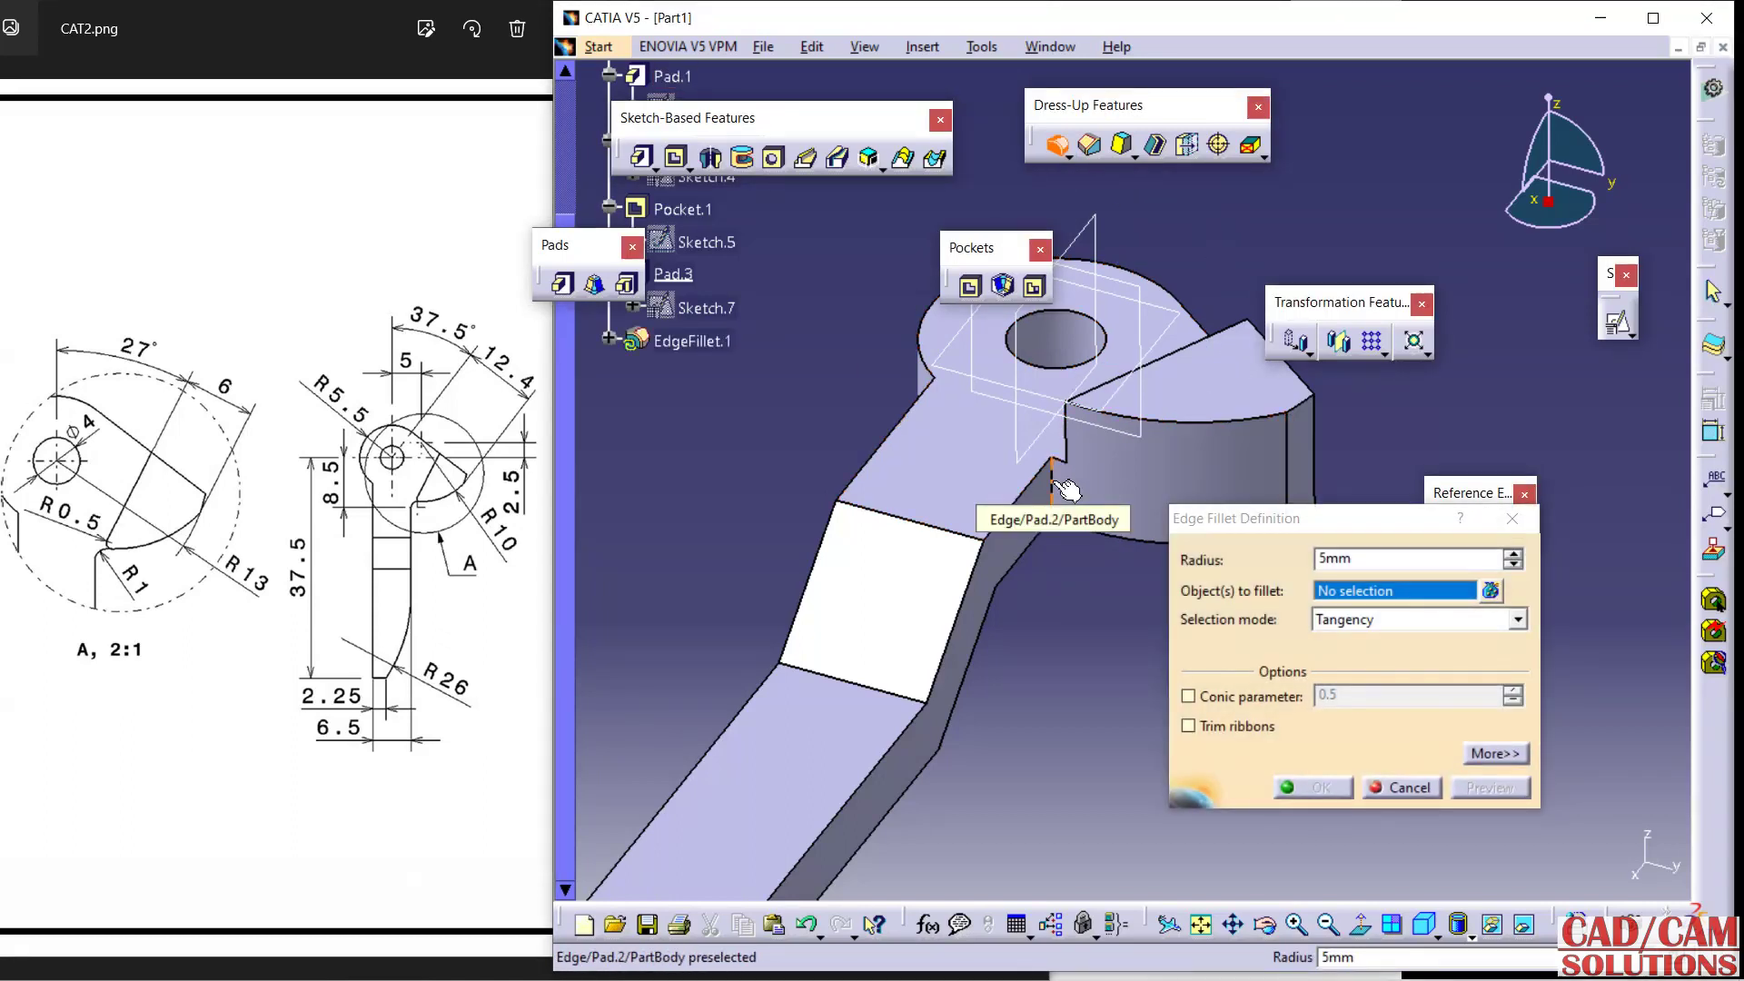
pyautogui.click(1191, 606)
pyautogui.click(1459, 560)
pyautogui.write('1')
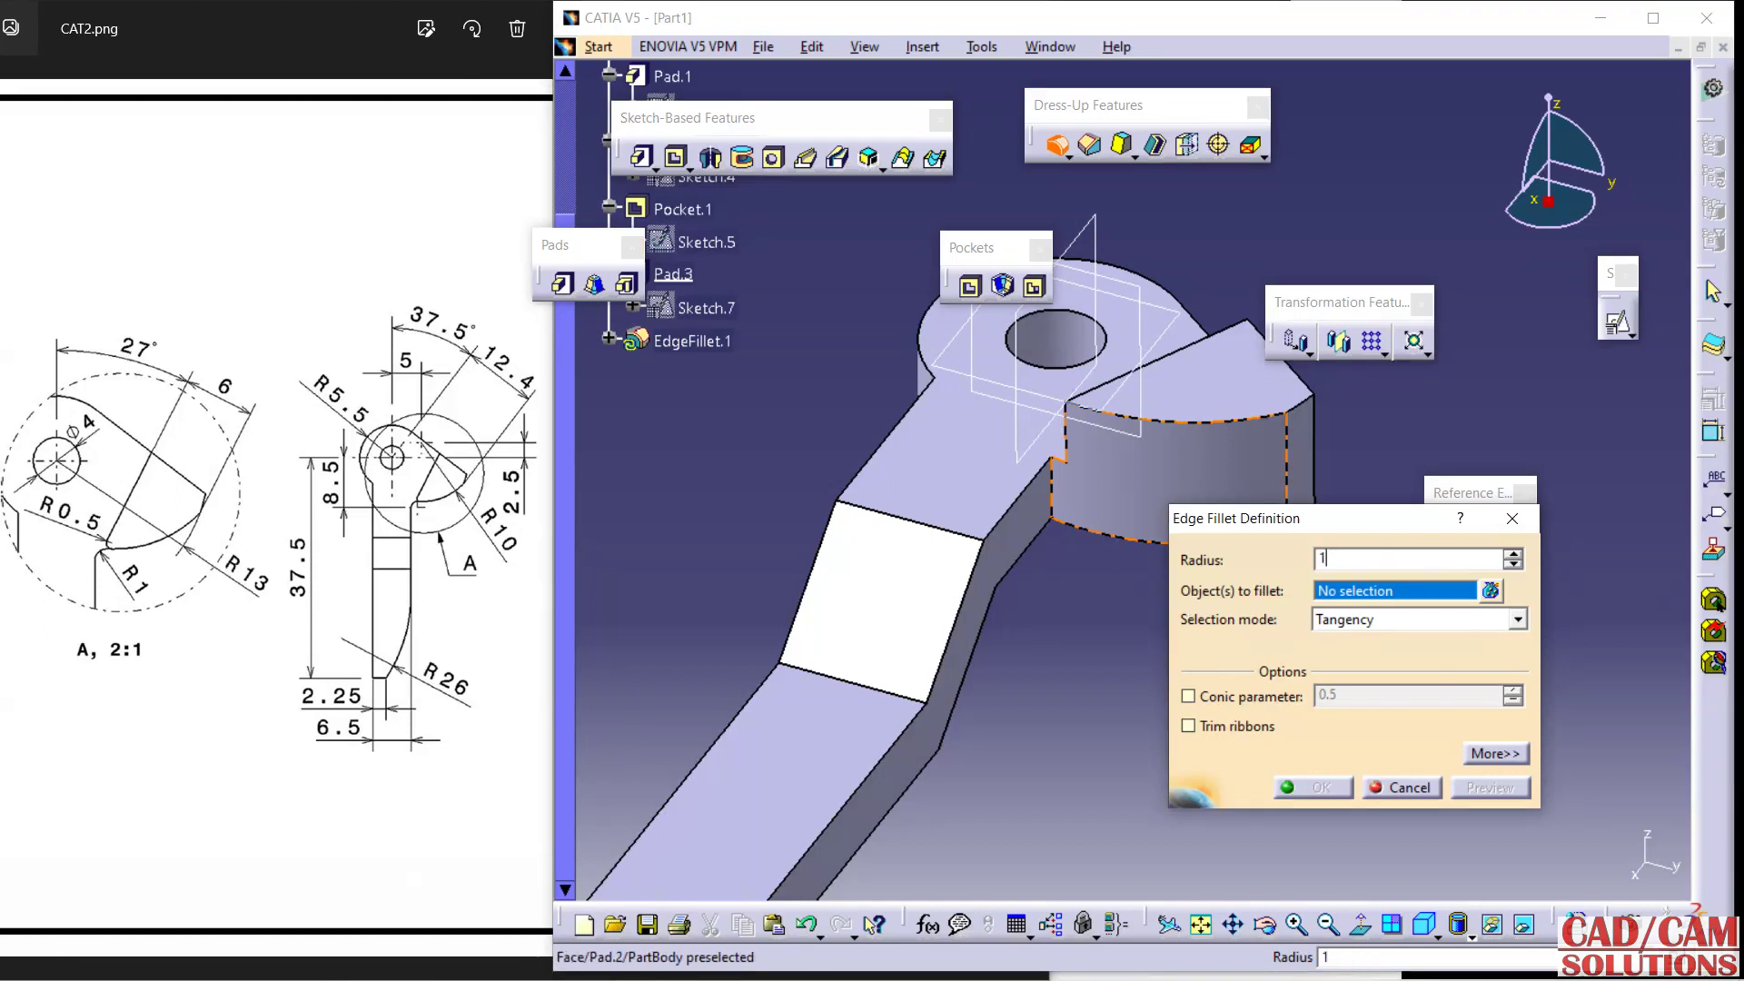
pyautogui.click(1053, 495)
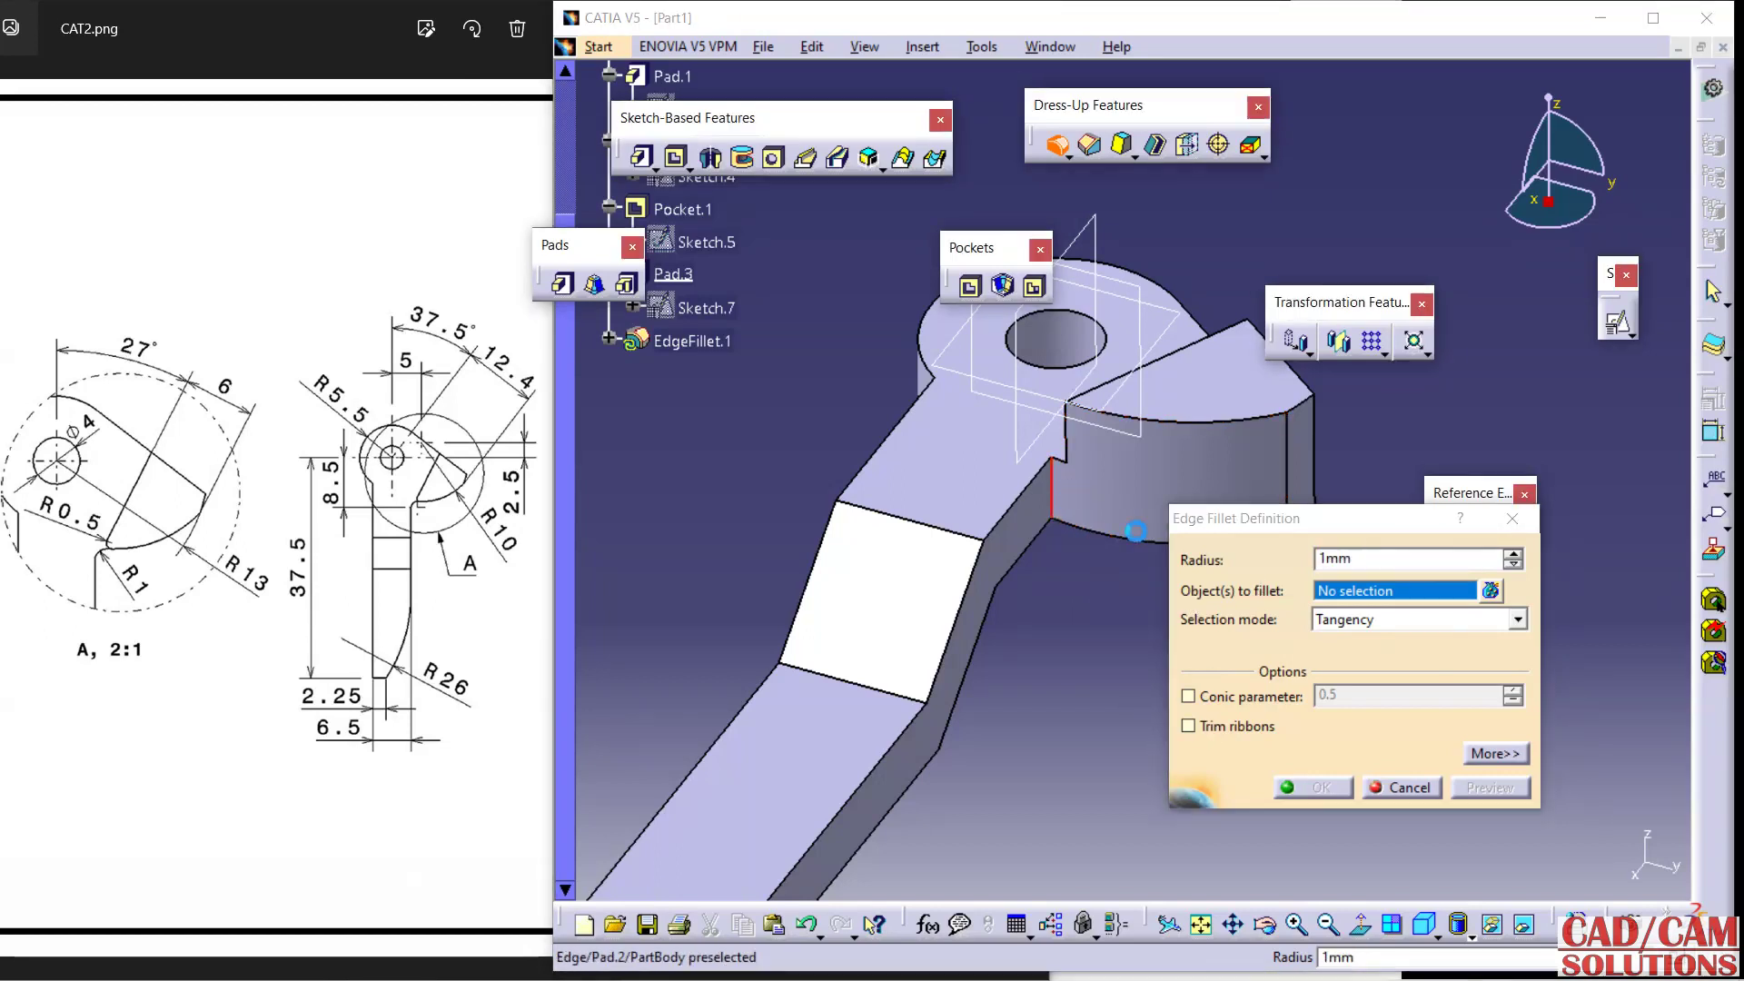
pyautogui.click(1472, 792)
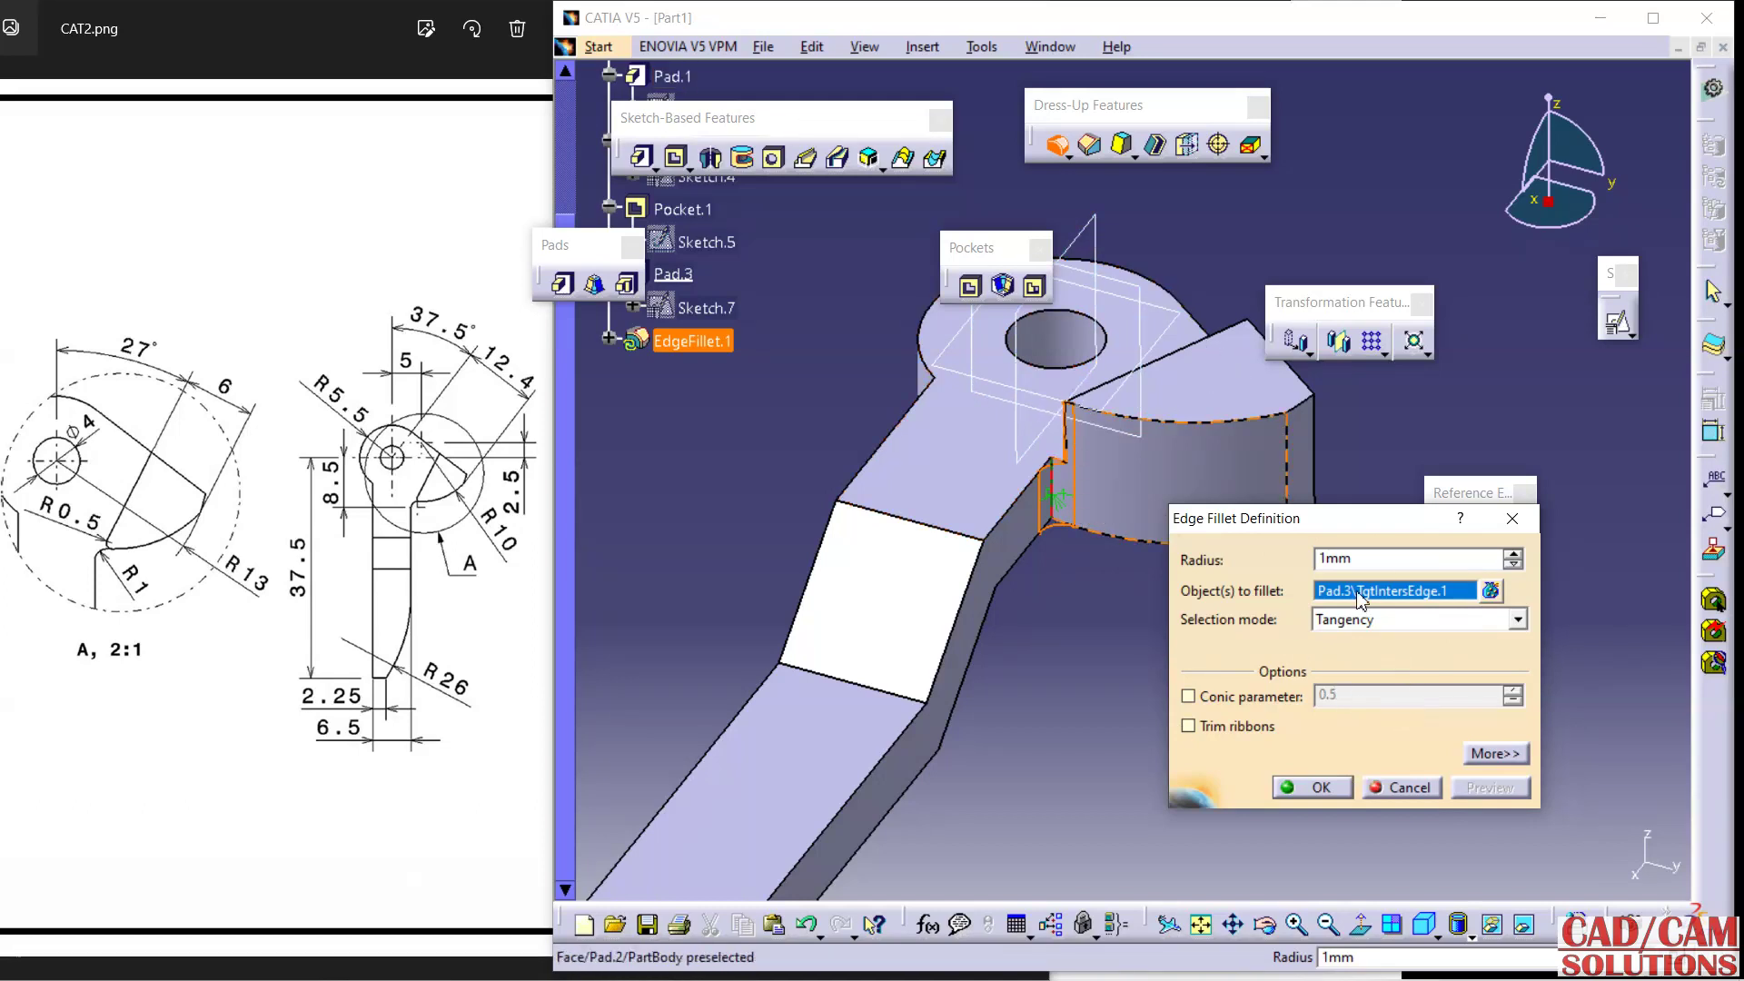
pyautogui.click(1073, 441)
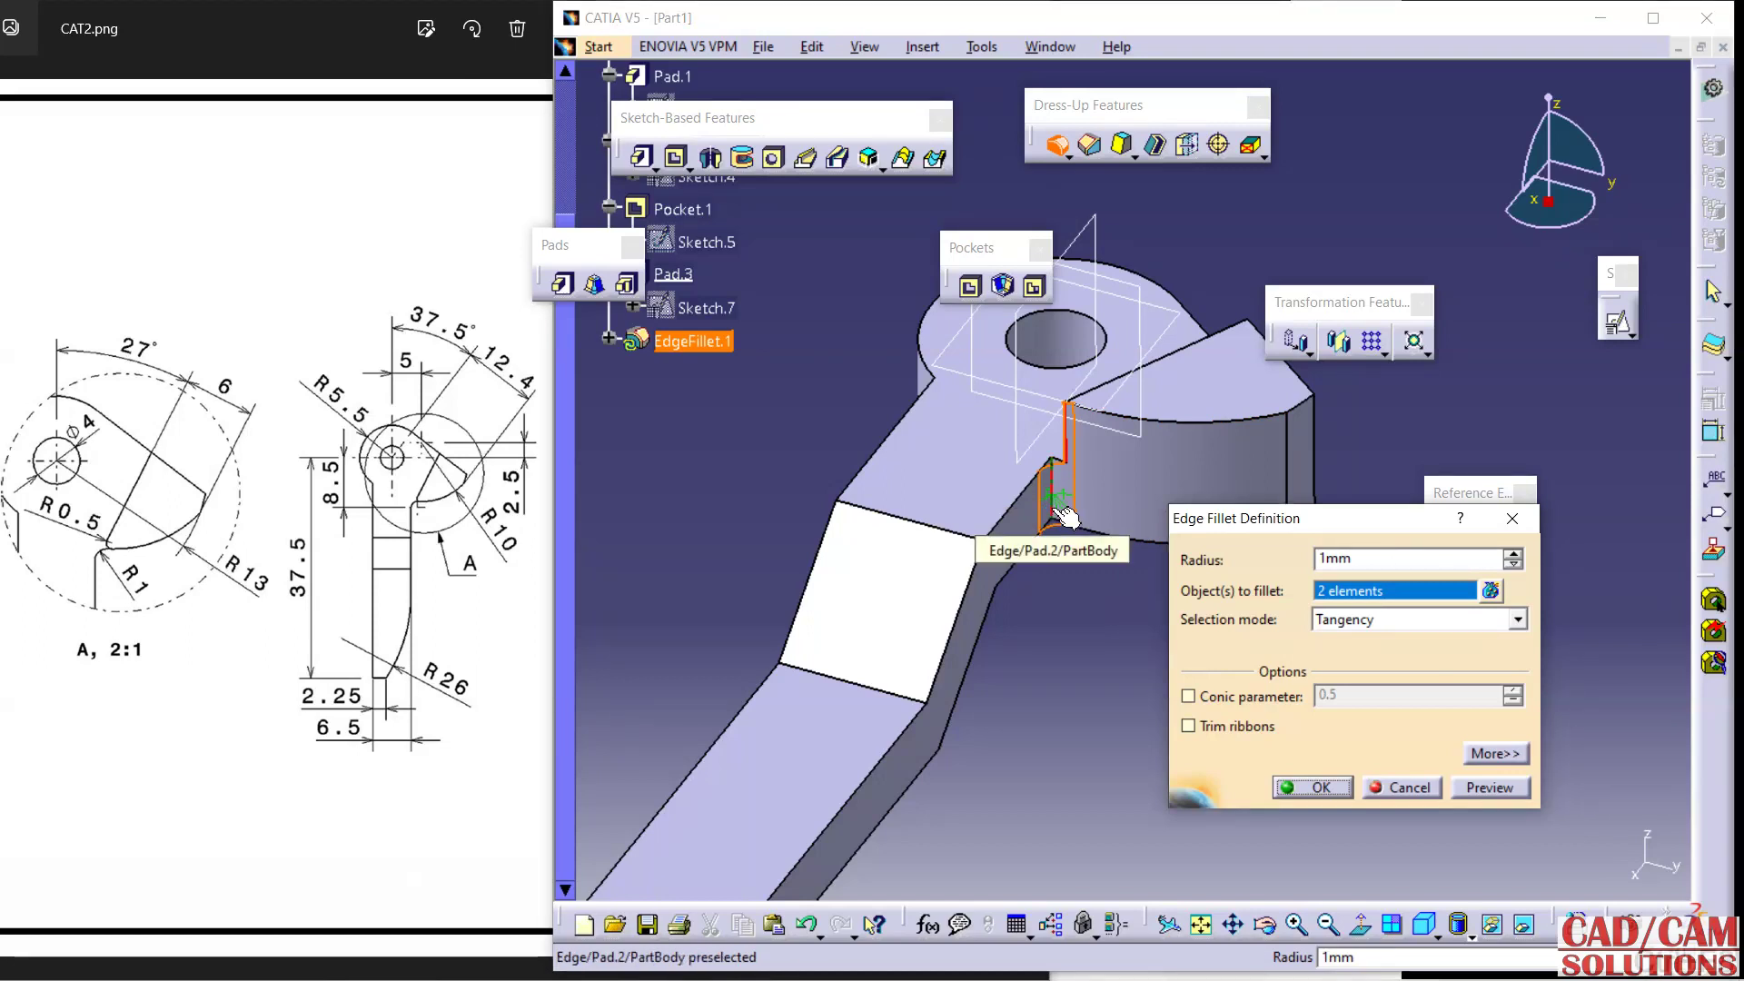
pyautogui.click(1064, 489)
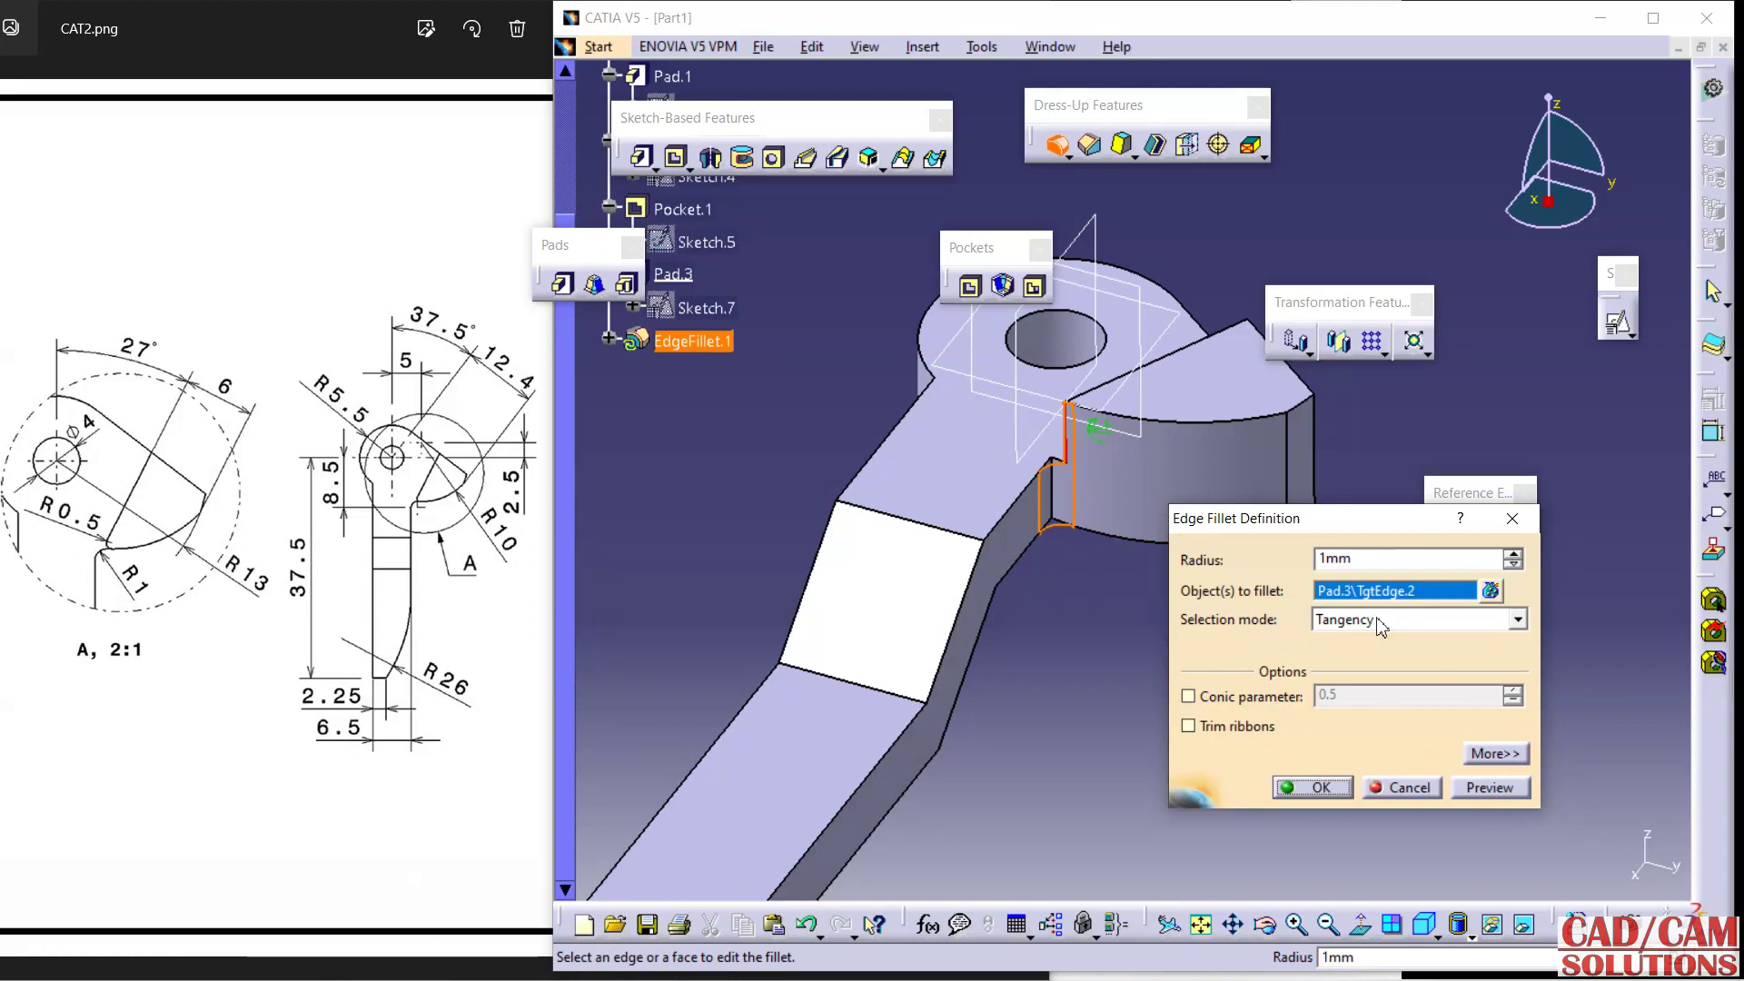
pyautogui.doubleClick(1335, 557)
pyautogui.write('0.5')
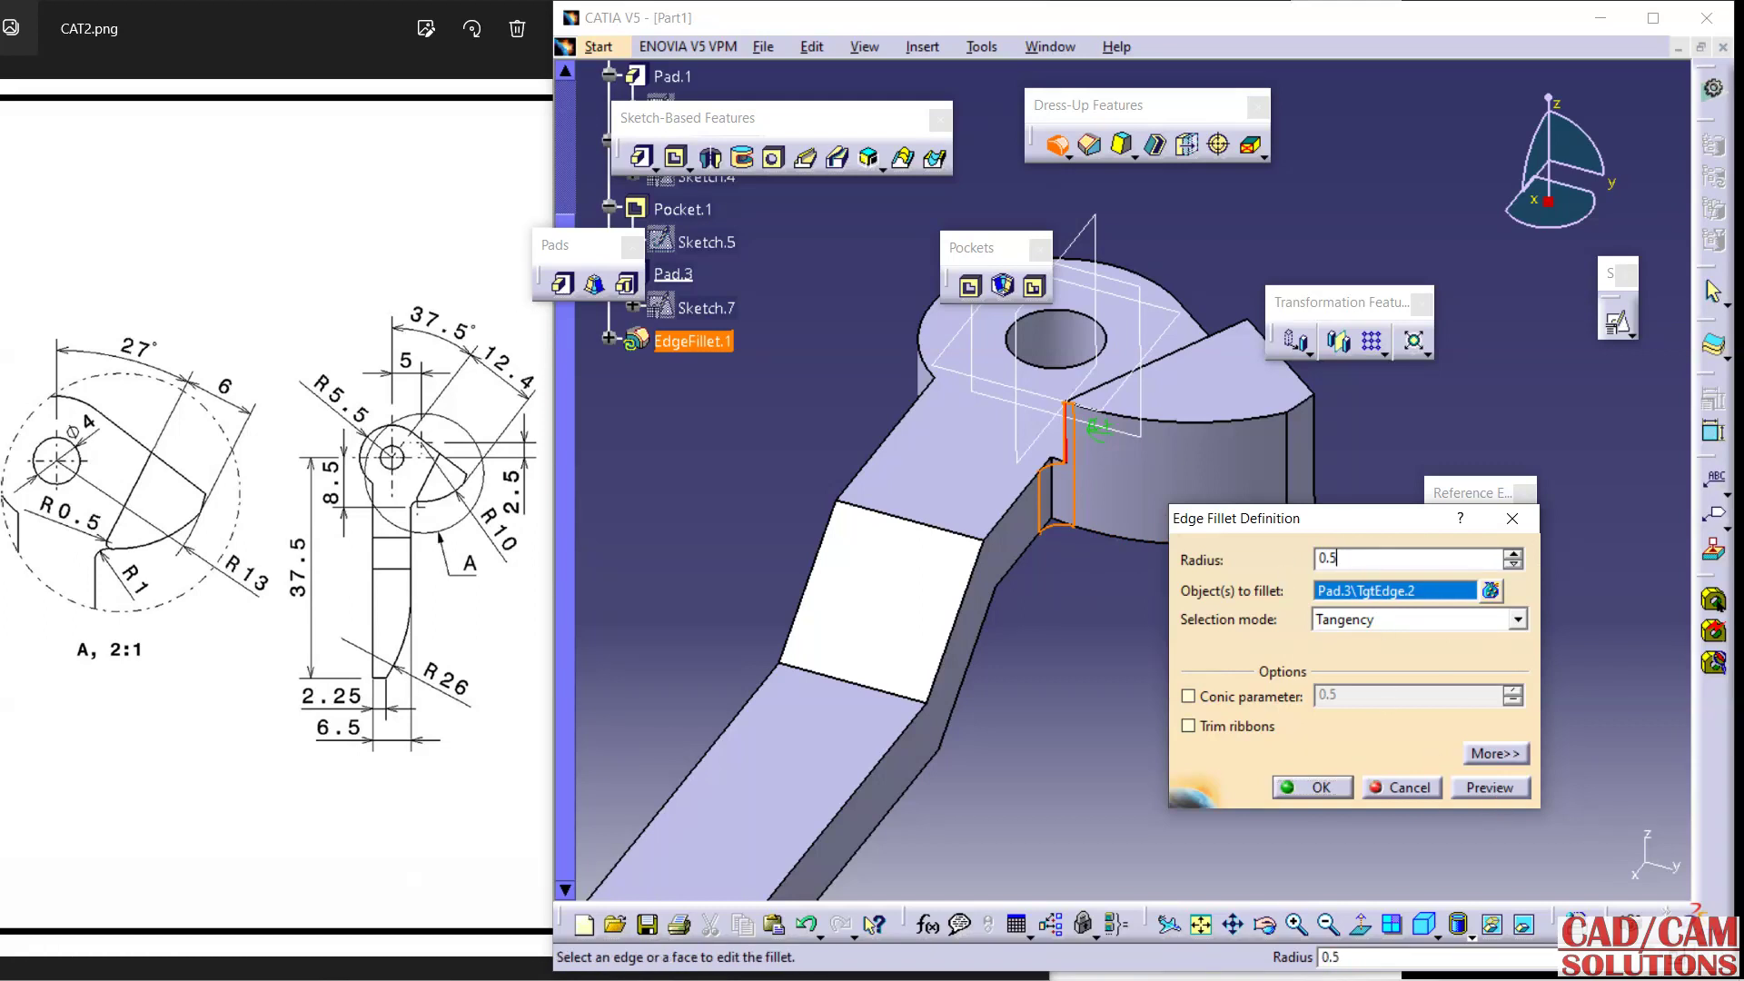
pyautogui.click(1331, 786)
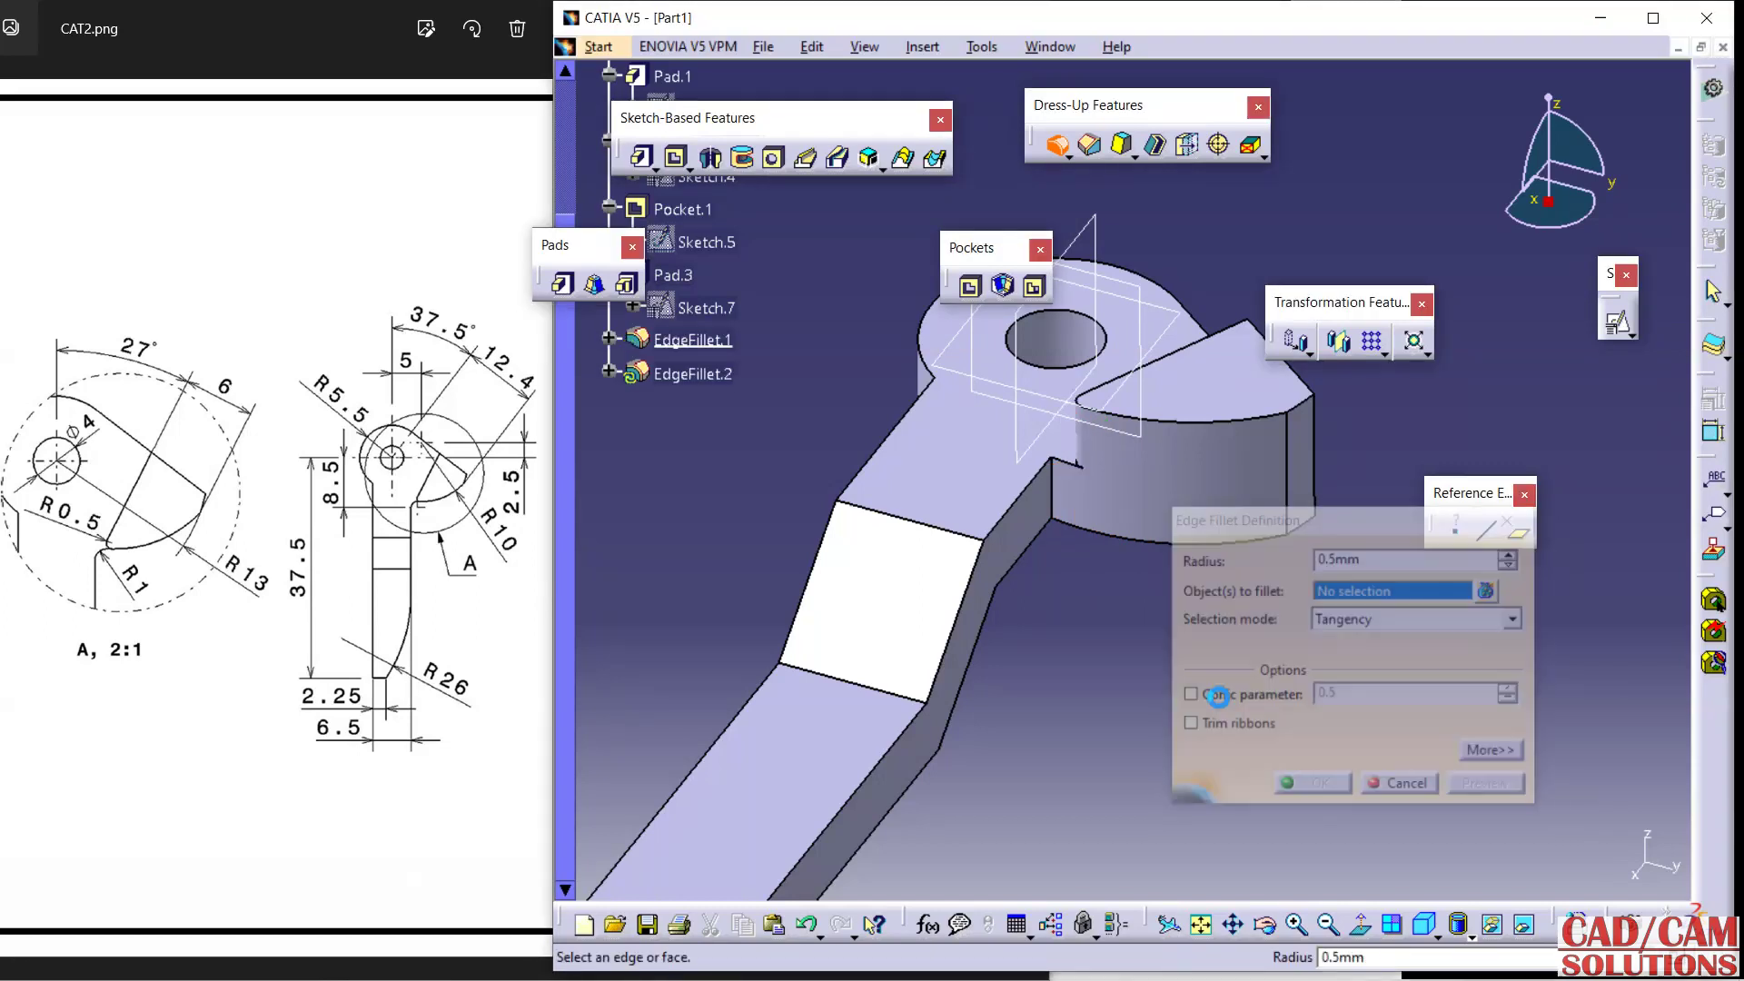
# Try a 1 mm fillet on the edge left by the first fillet, then discard it.
pyautogui.click(1075, 493)
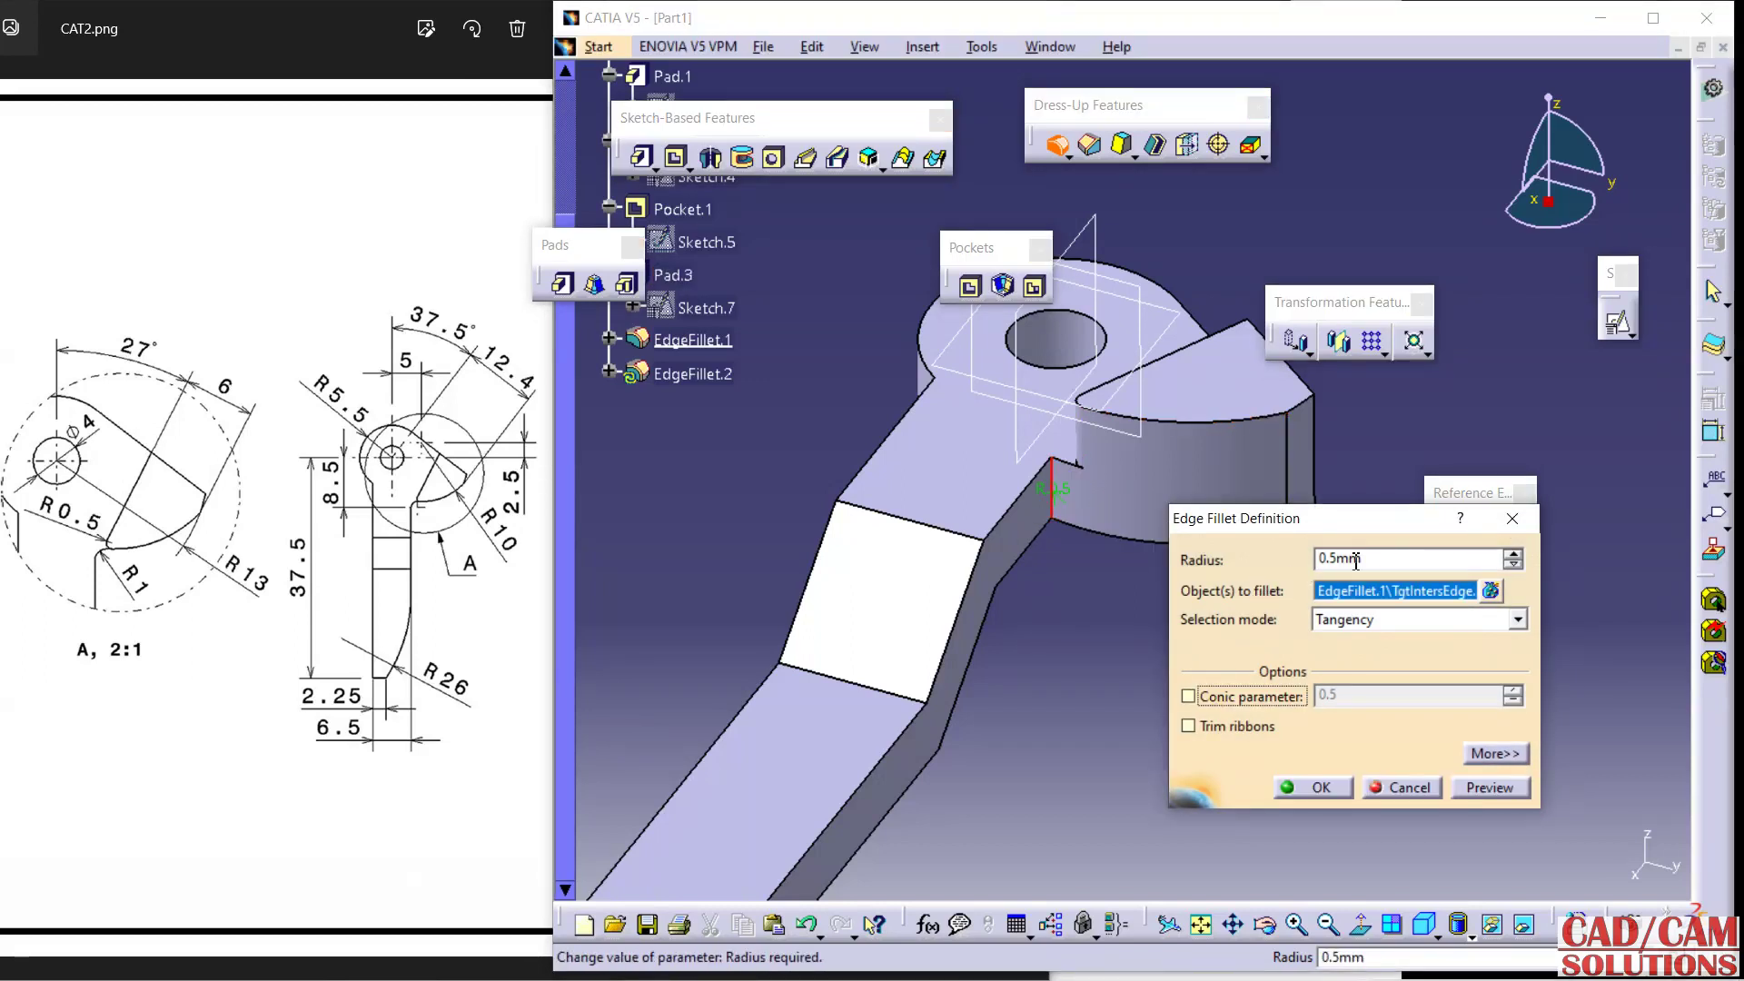
pyautogui.moveTo(1355, 560); pyautogui.dragTo(1297, 565)
pyautogui.write('1')
pyautogui.click(1317, 786)
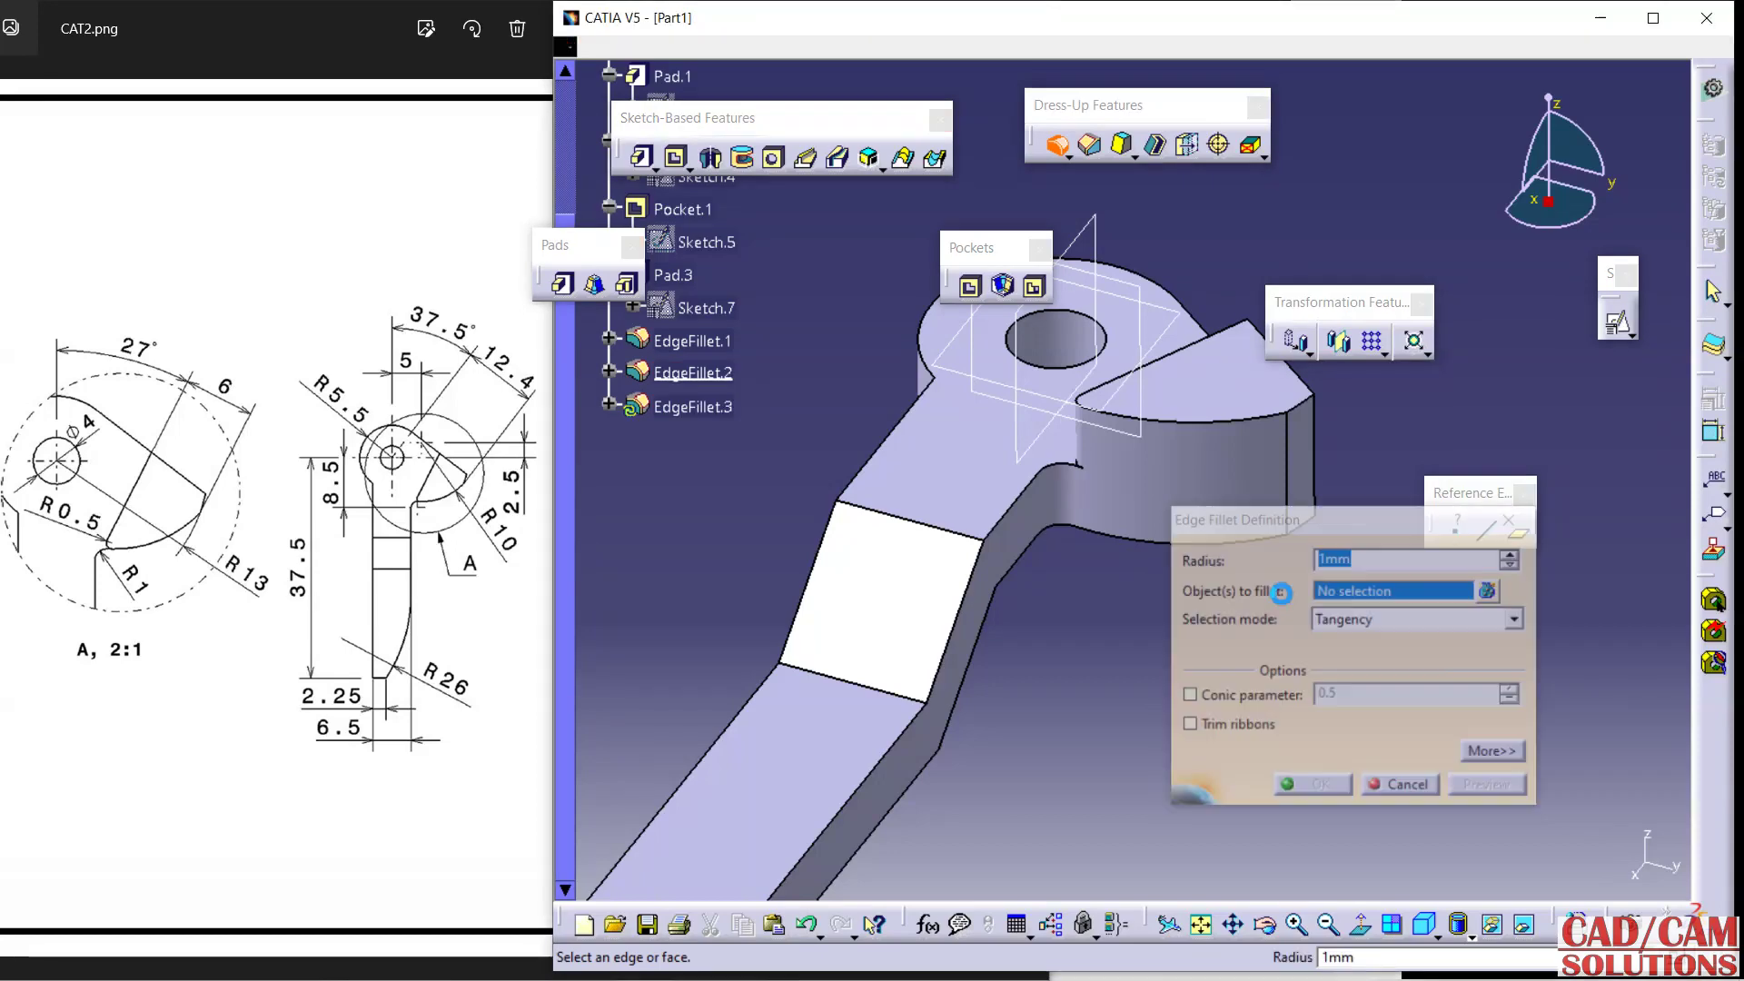
pyautogui.press('Escape')
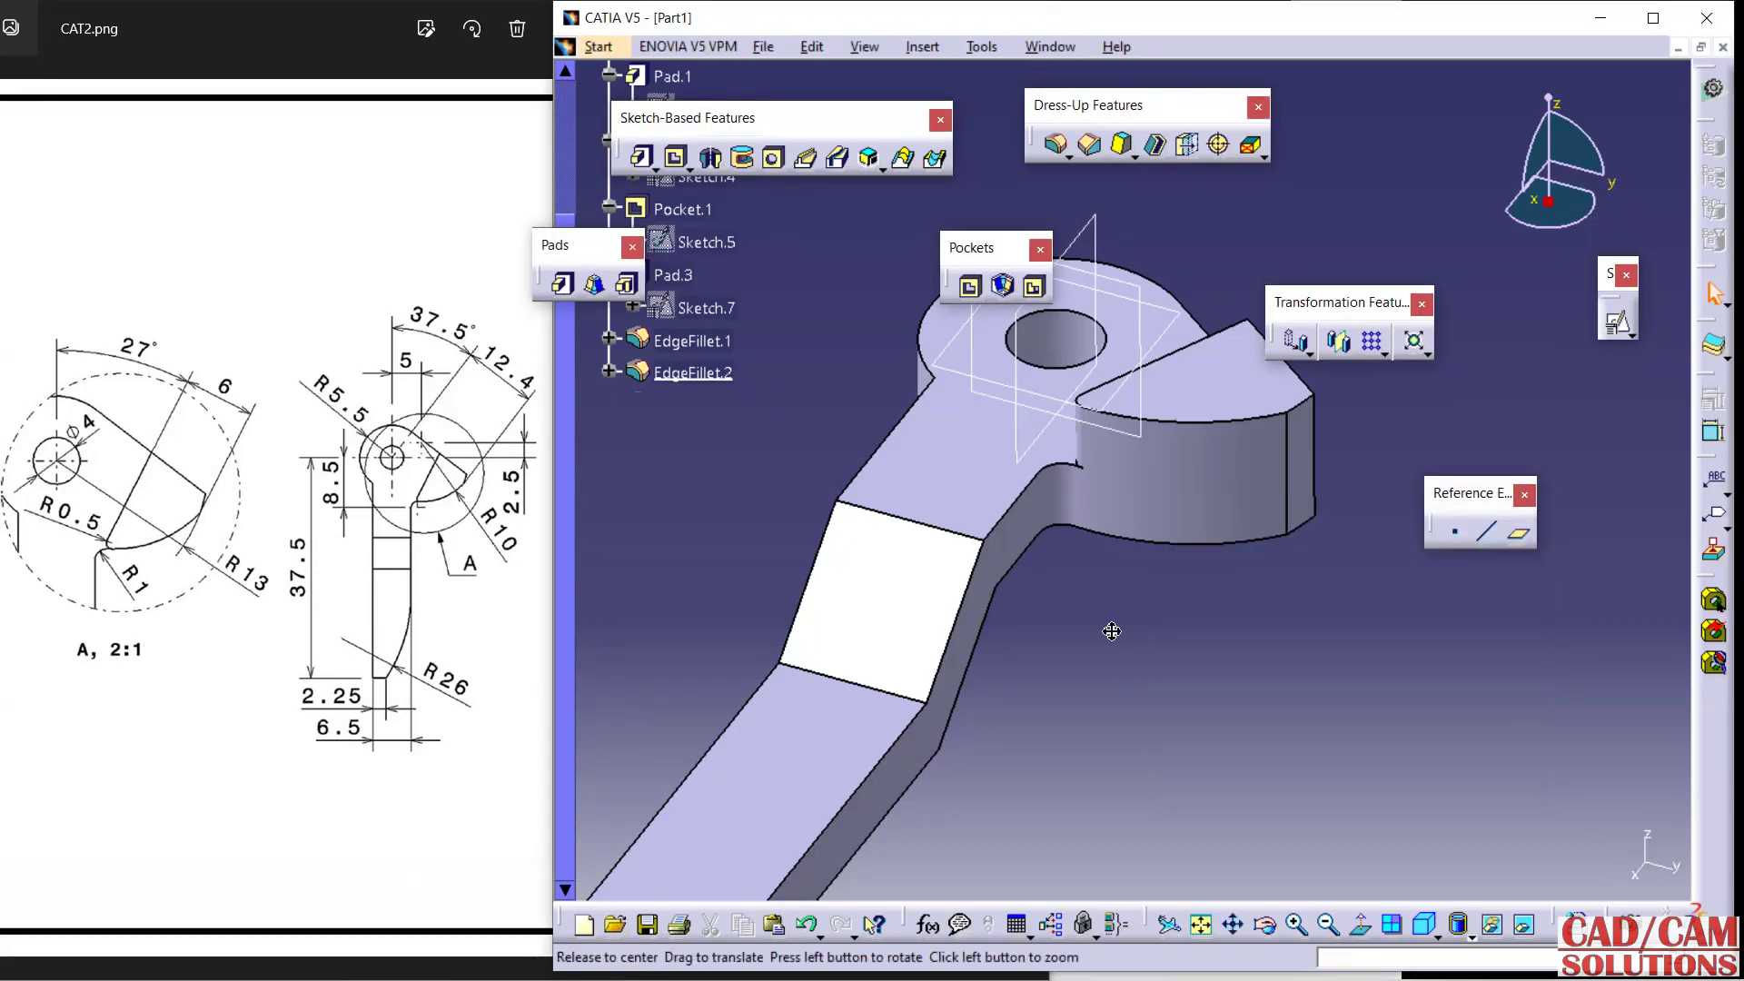
pyautogui.moveTo(1109, 623)
pyautogui.mouseDown(button='middle')
pyautogui.moveTo(1165, 553)
pyautogui.moveTo(1141, 686)
pyautogui.moveTo(1083, 603)
pyautogui.mouseUp(button='middle')
# Place positioned Sketch.8 on the bar end face Pad.1/Face.1 with Reverse V checked.
pyautogui.click(953, 539)
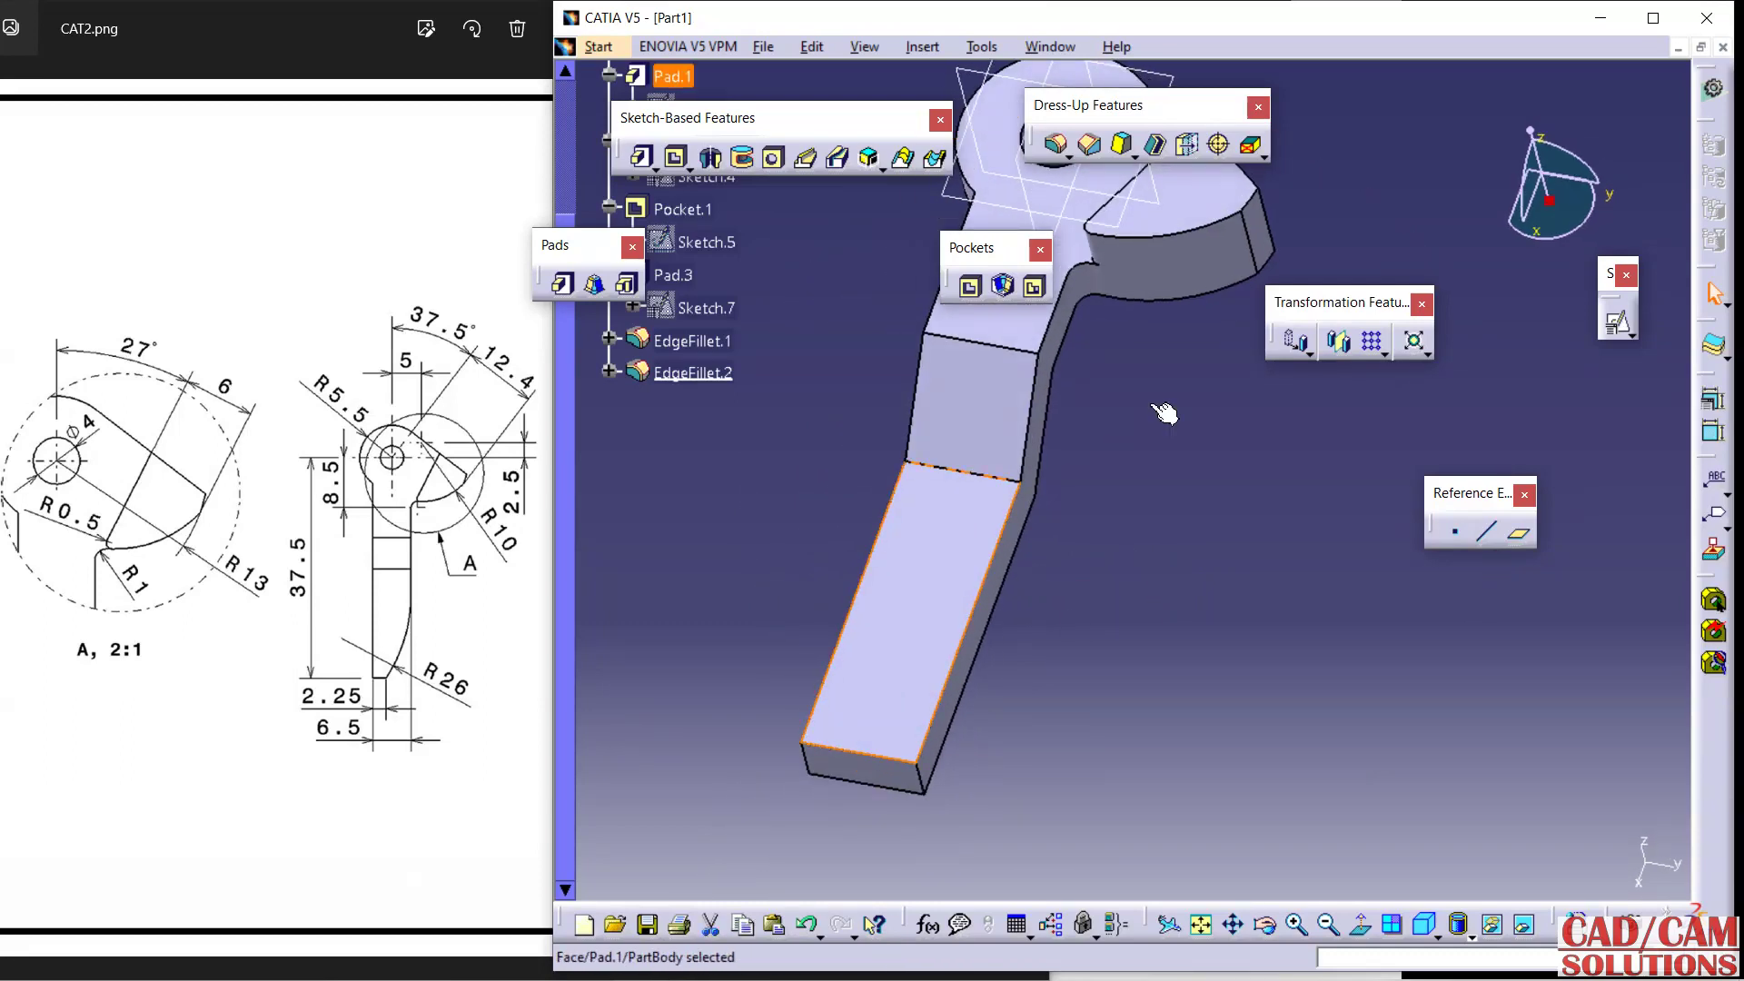
pyautogui.click(1617, 322)
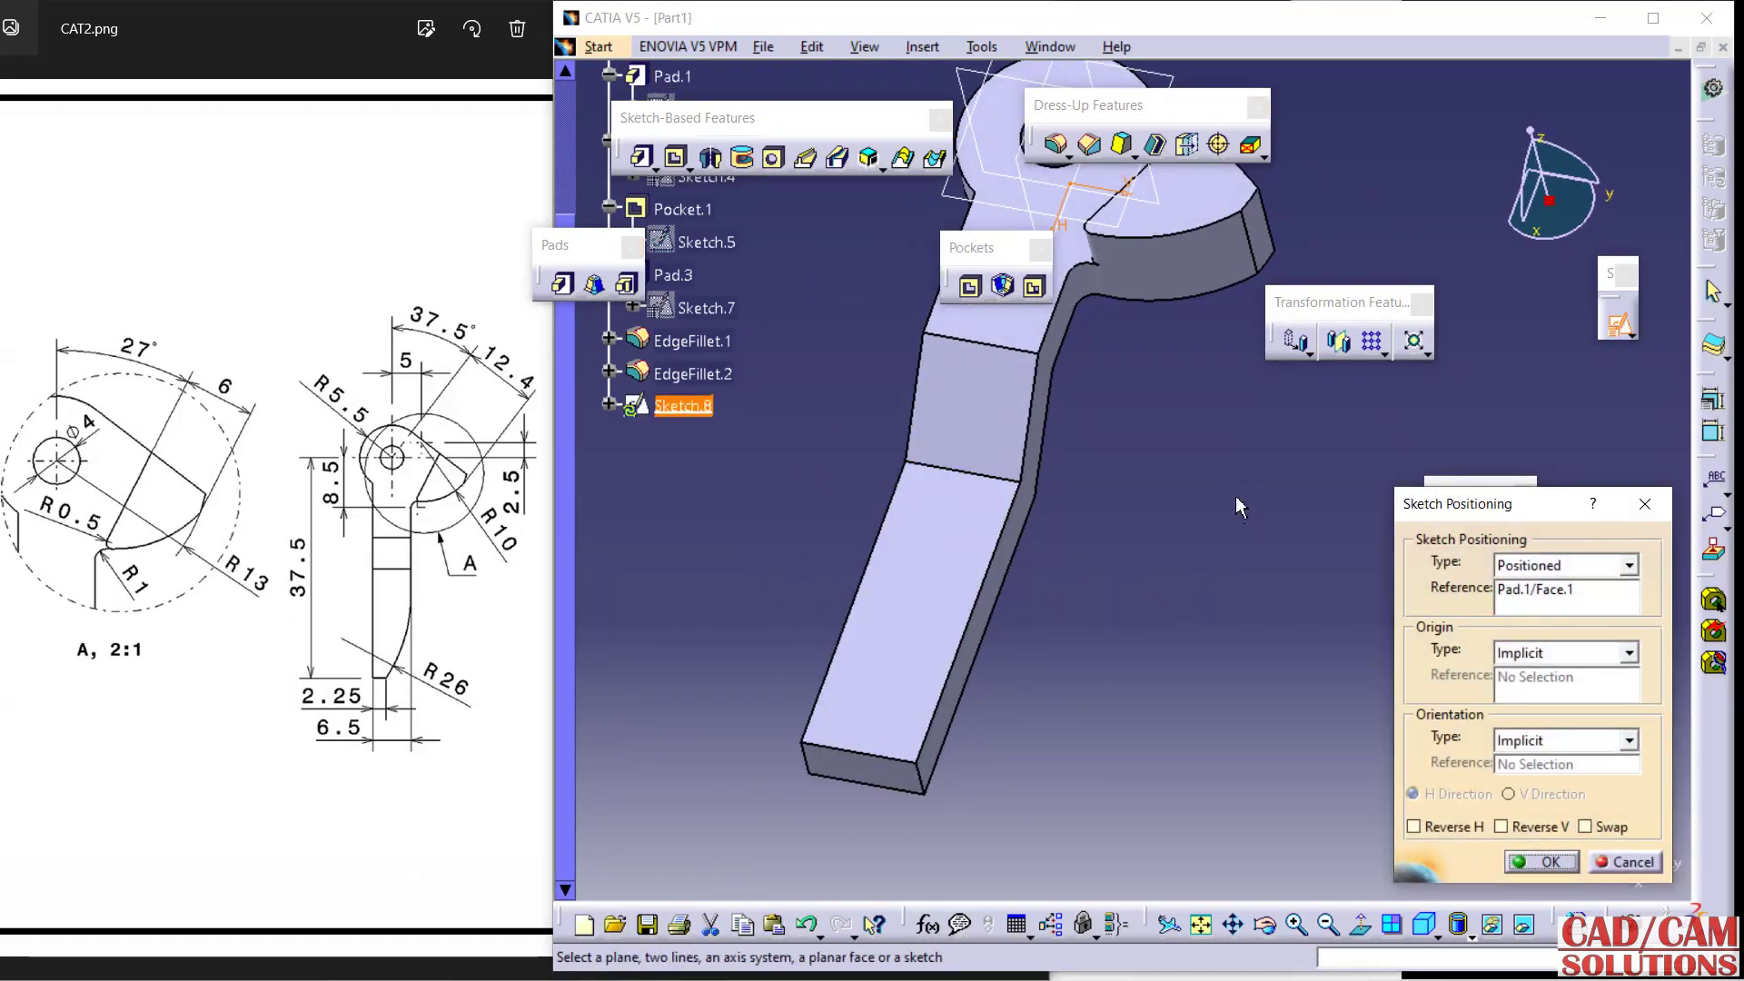
pyautogui.moveTo(1229, 472)
pyautogui.mouseDown(button='middle')
pyautogui.moveTo(1157, 359)
pyautogui.moveTo(1304, 663)
pyautogui.mouseUp(button='middle')
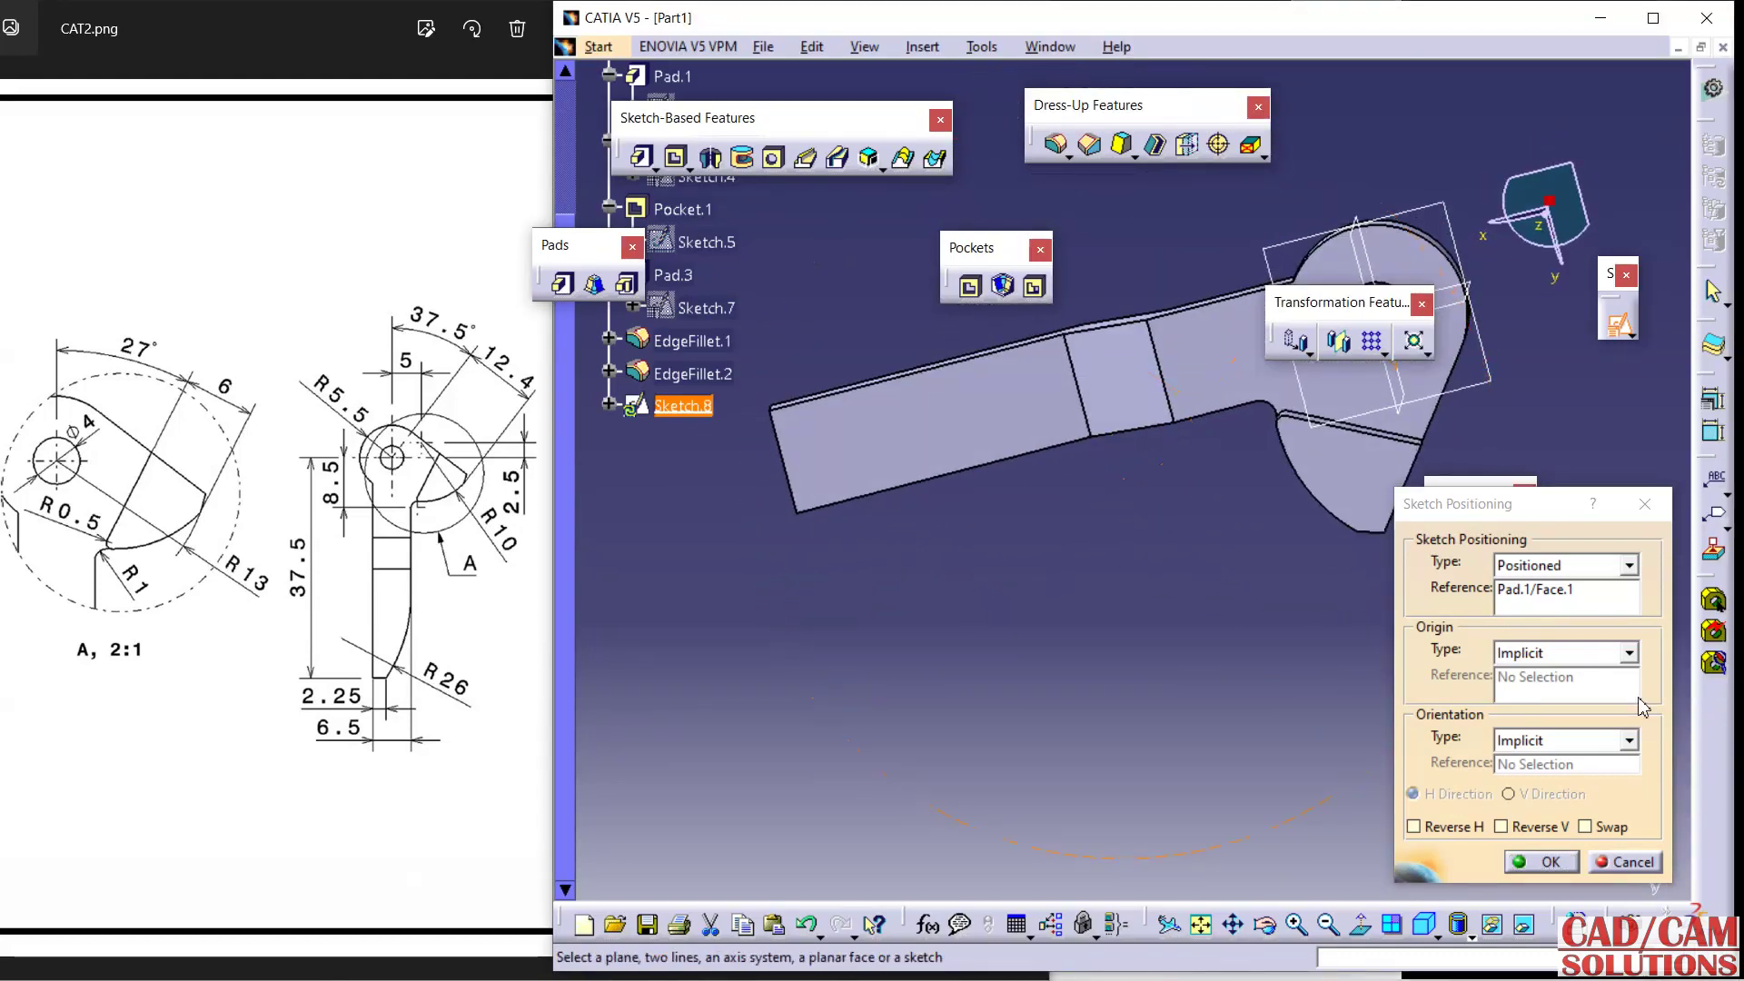
pyautogui.click(1558, 828)
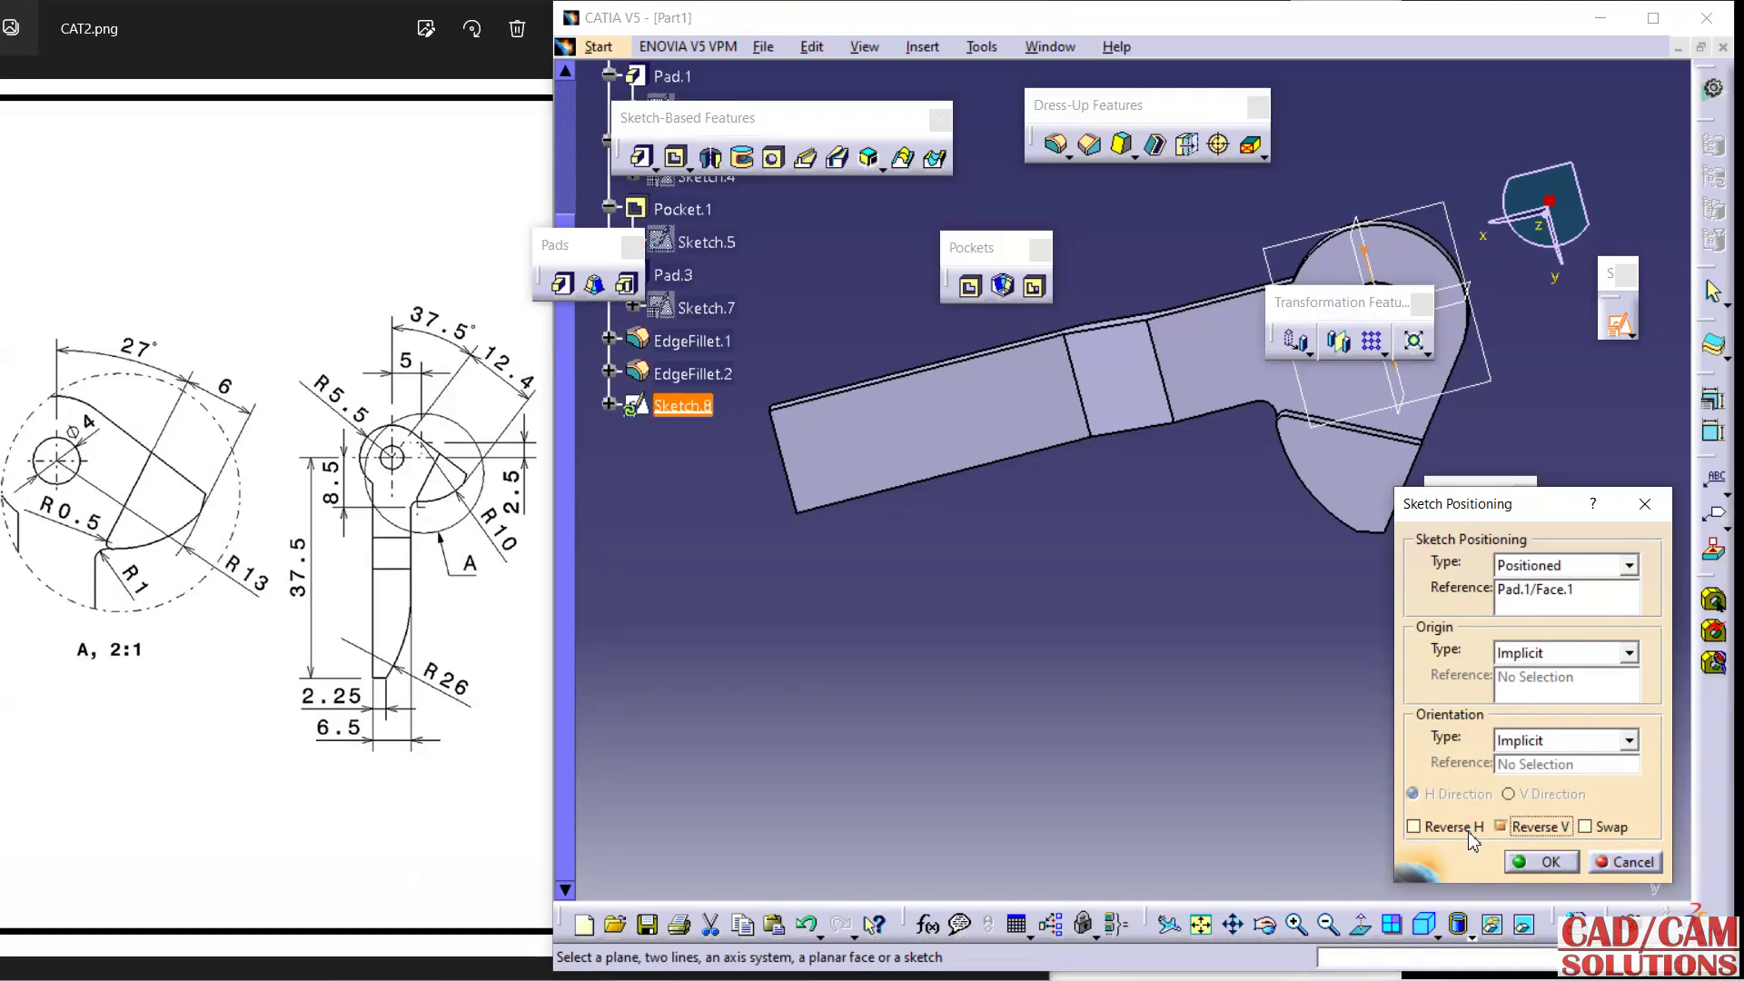
pyautogui.click(1533, 862)
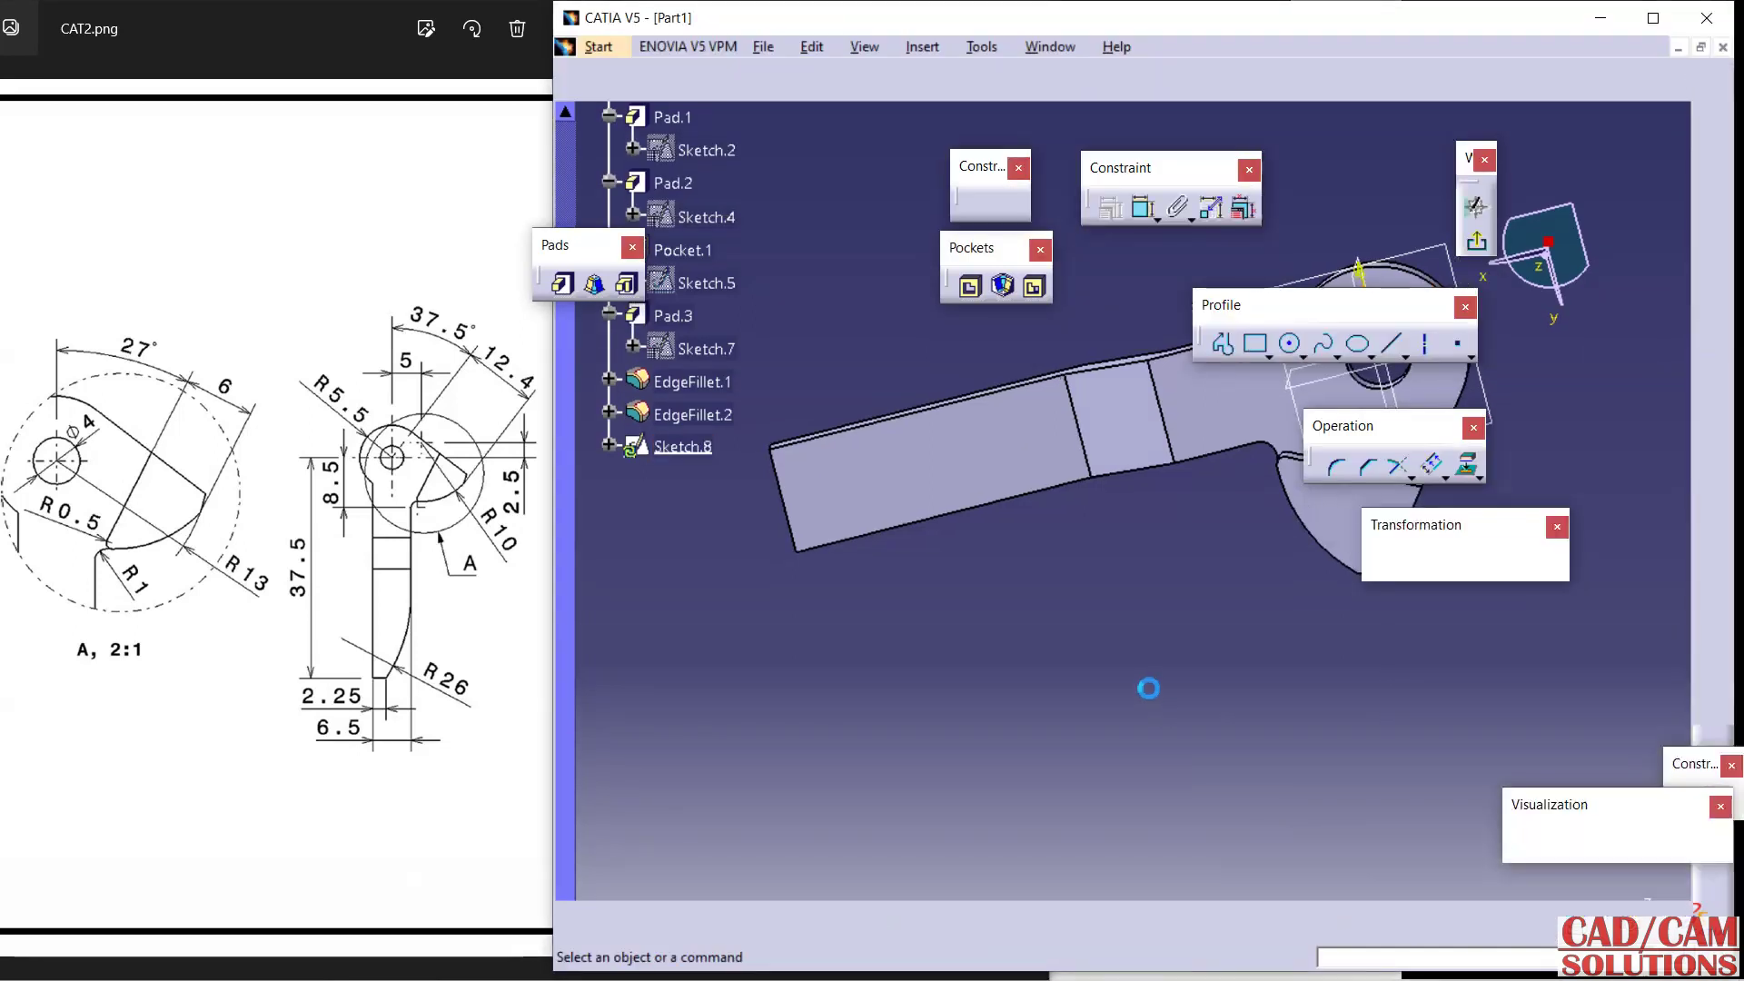
# Project the bar end face outline and draw a three-point arc from the left edge to the bottom edge.
pyautogui.moveTo(1070, 608); pyautogui.dragTo(1148, 690, button='middle')
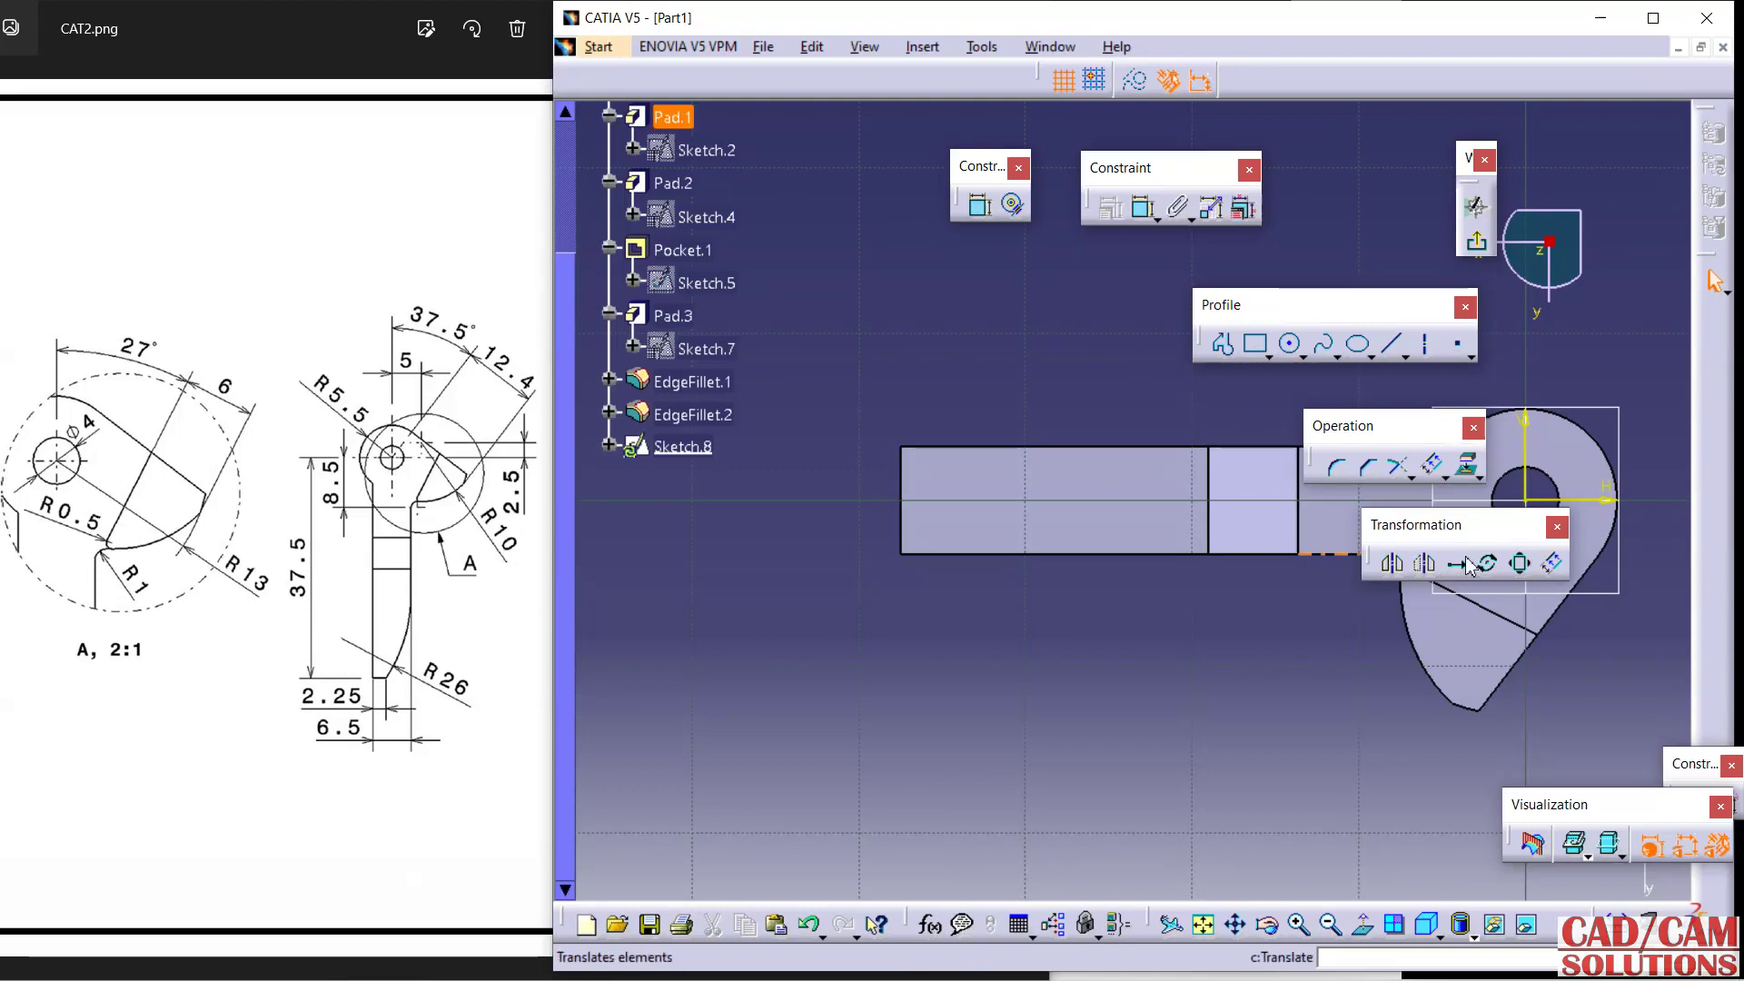
pyautogui.click(1467, 465)
pyautogui.click(963, 553)
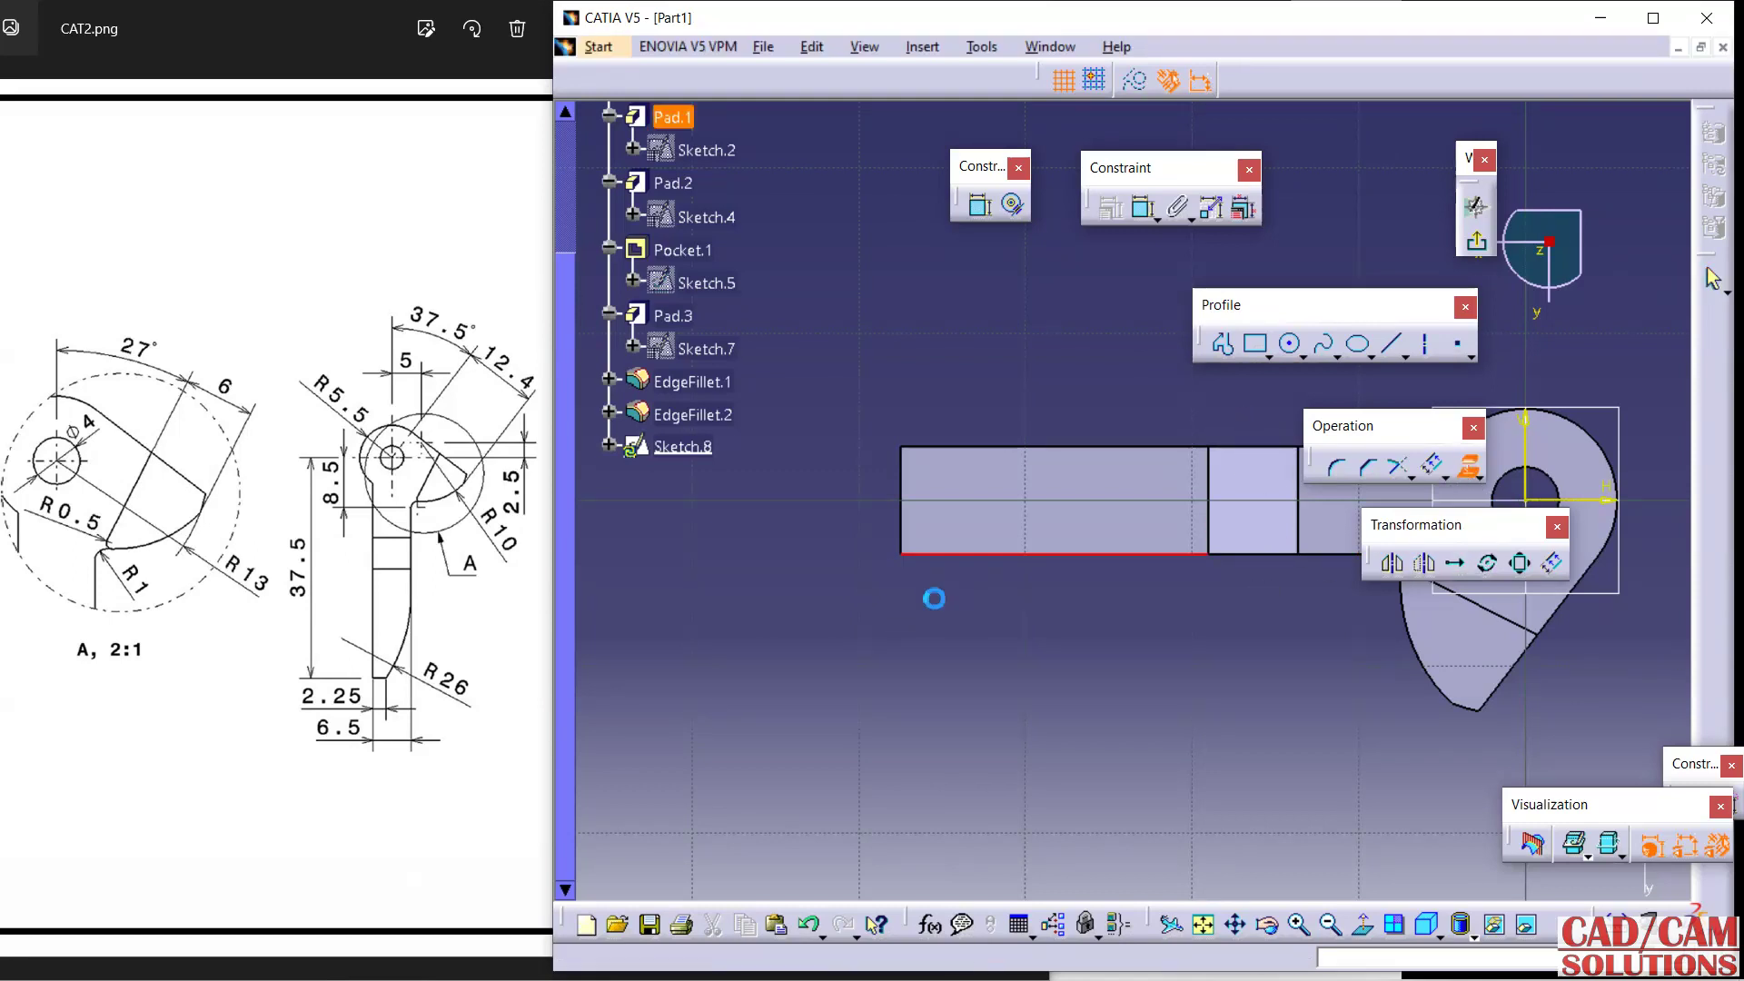
pyautogui.click(1302, 357)
pyautogui.click(1492, 374)
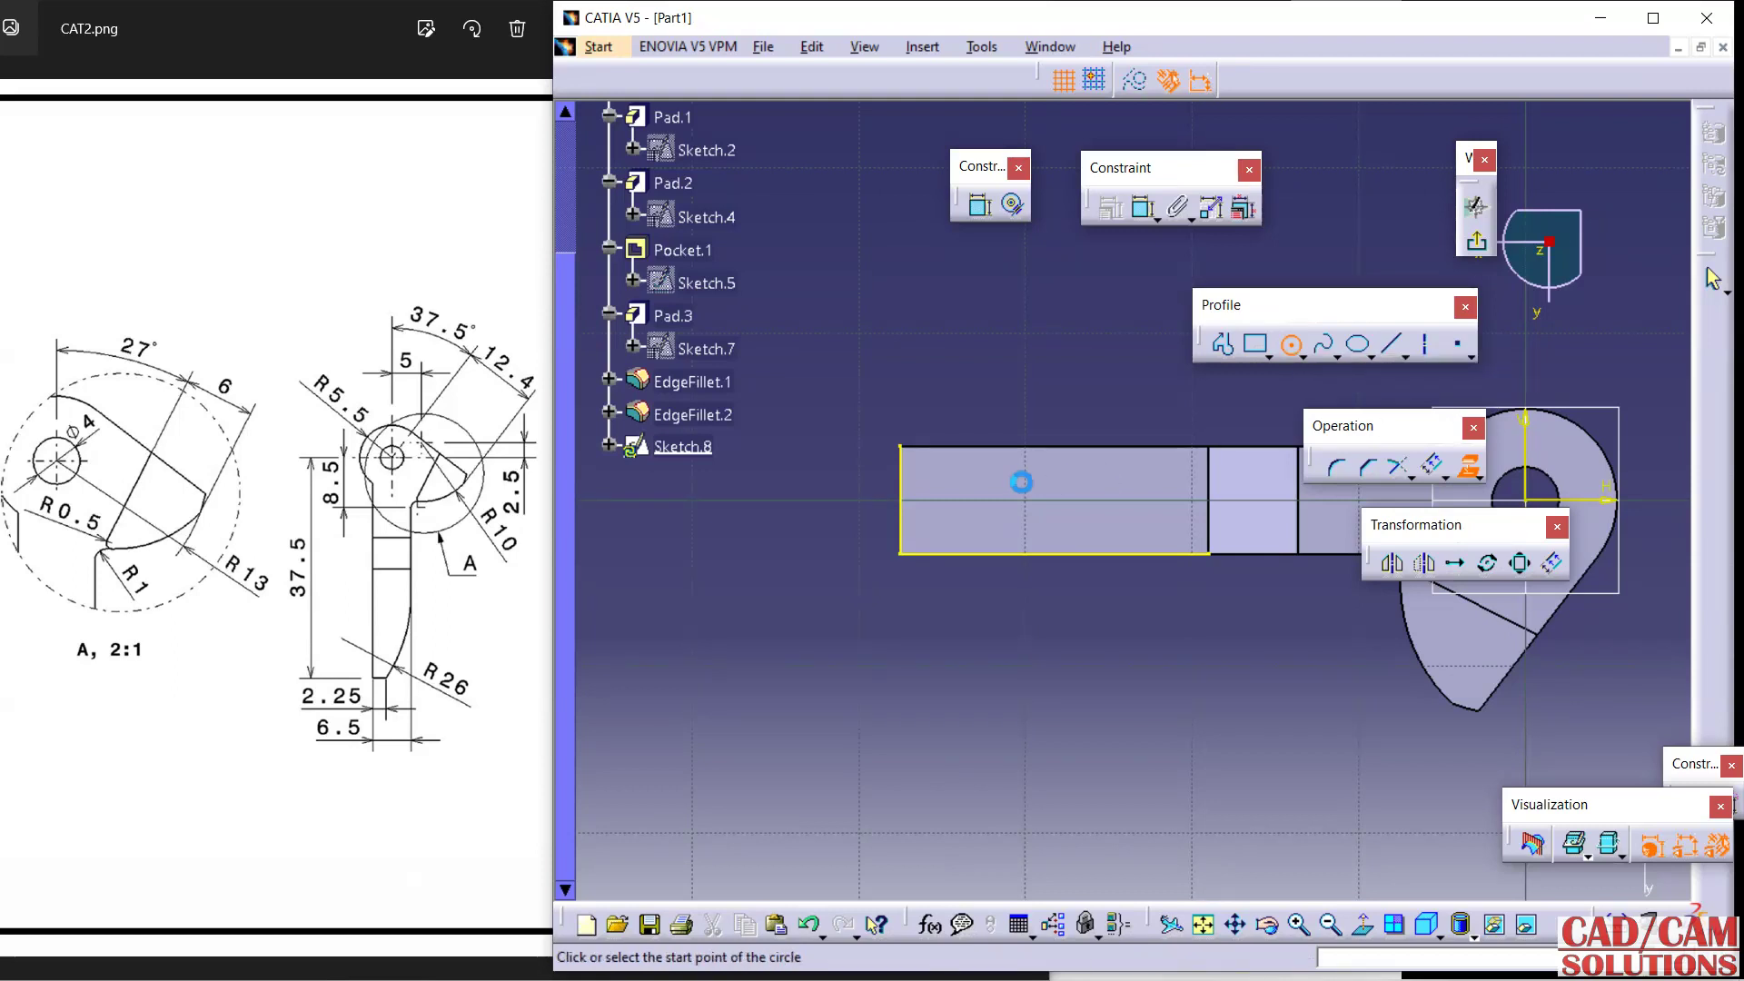
pyautogui.click(908, 515)
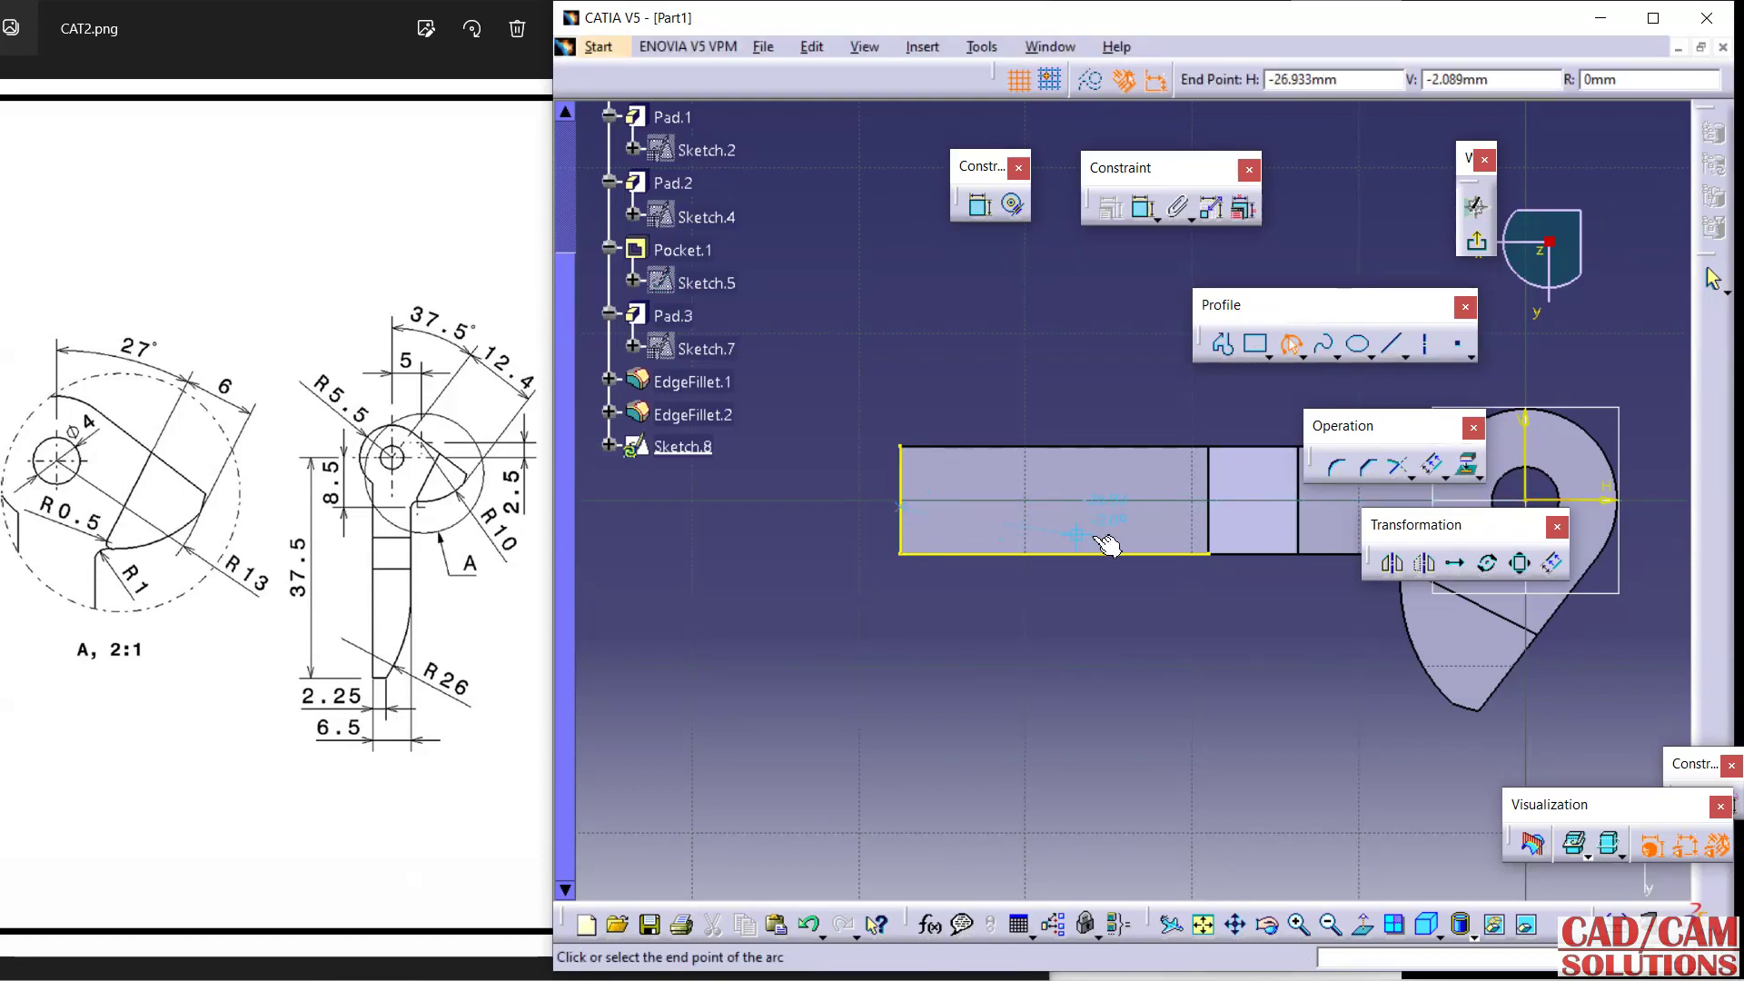
pyautogui.click(1113, 554)
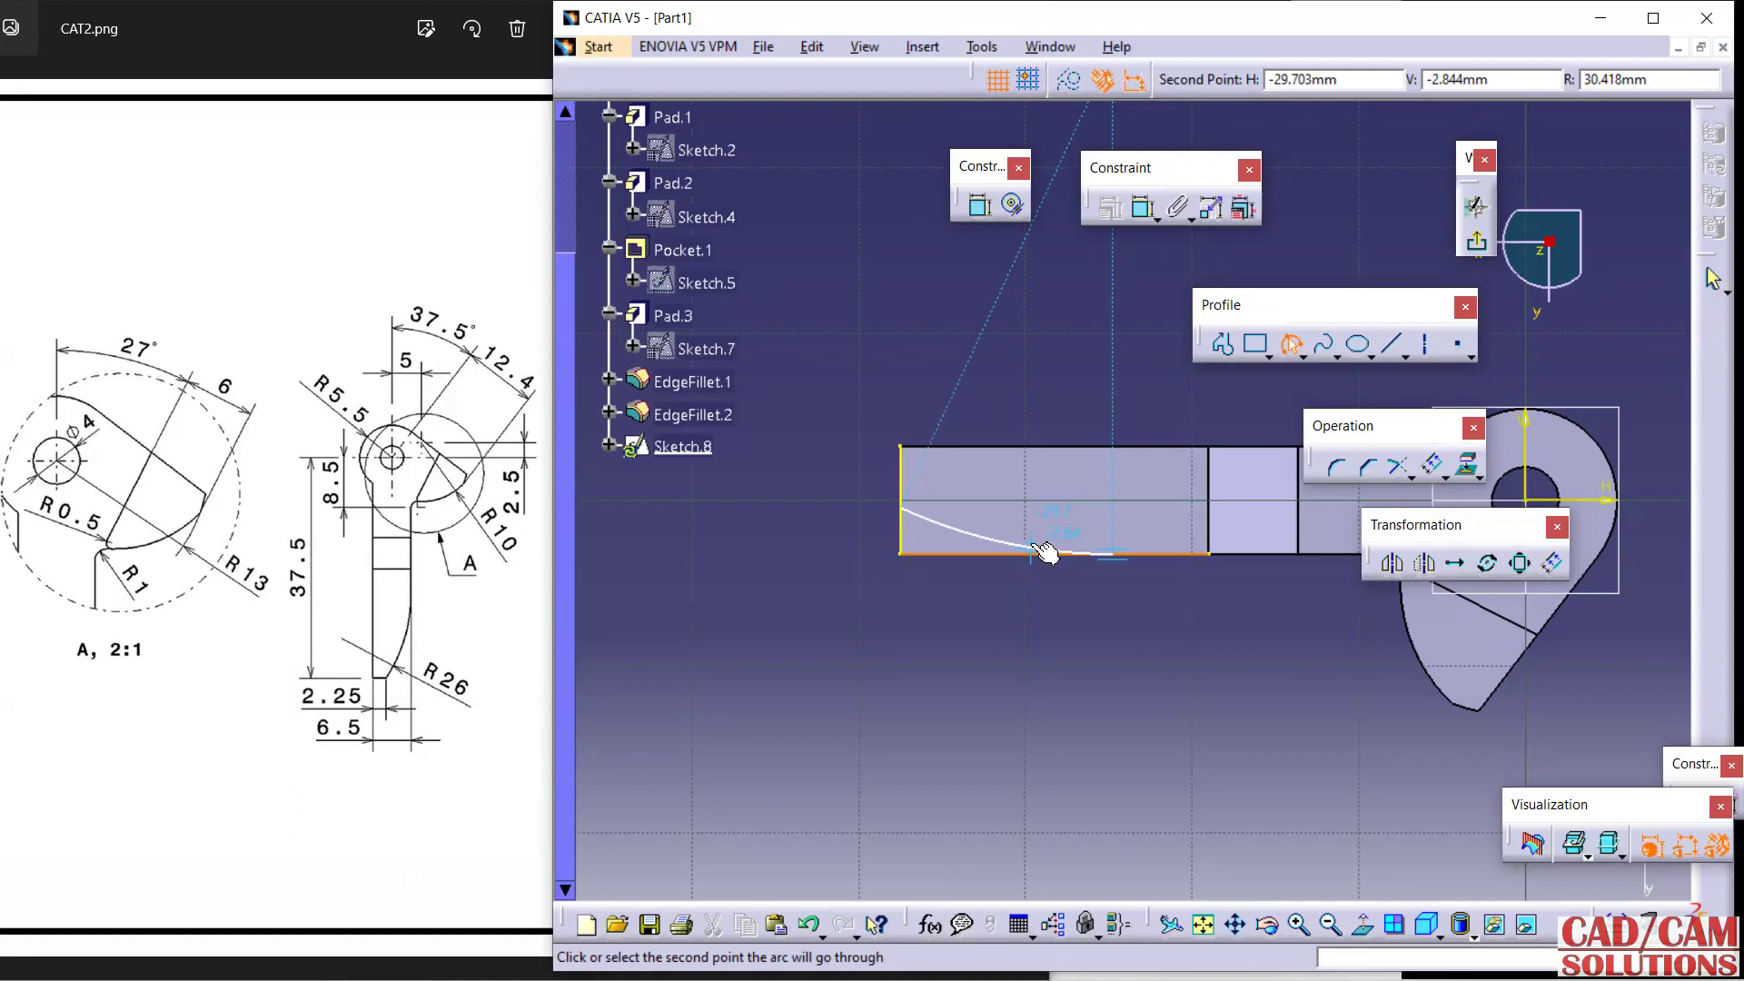
pyautogui.click(1043, 550)
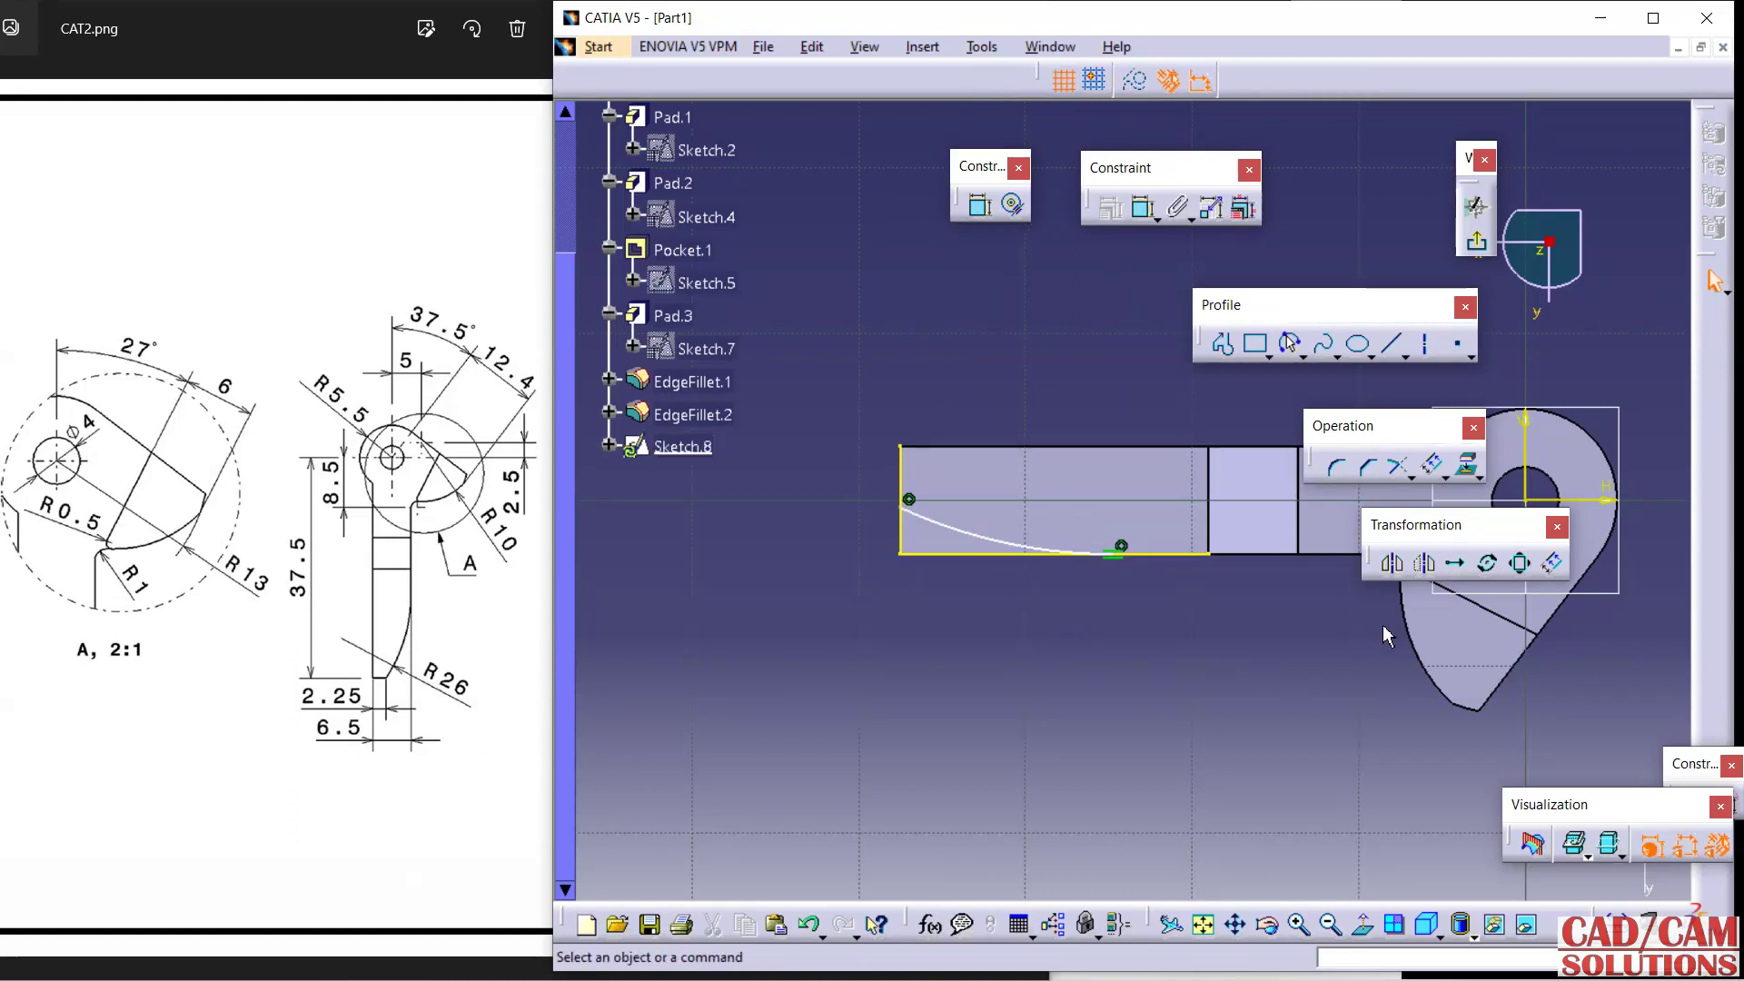
# Trim the arc and the projected edges into one closed profile.
pyautogui.click(1396, 473)
pyautogui.moveTo(1071, 611); pyautogui.dragTo(1060, 518, button='middle')
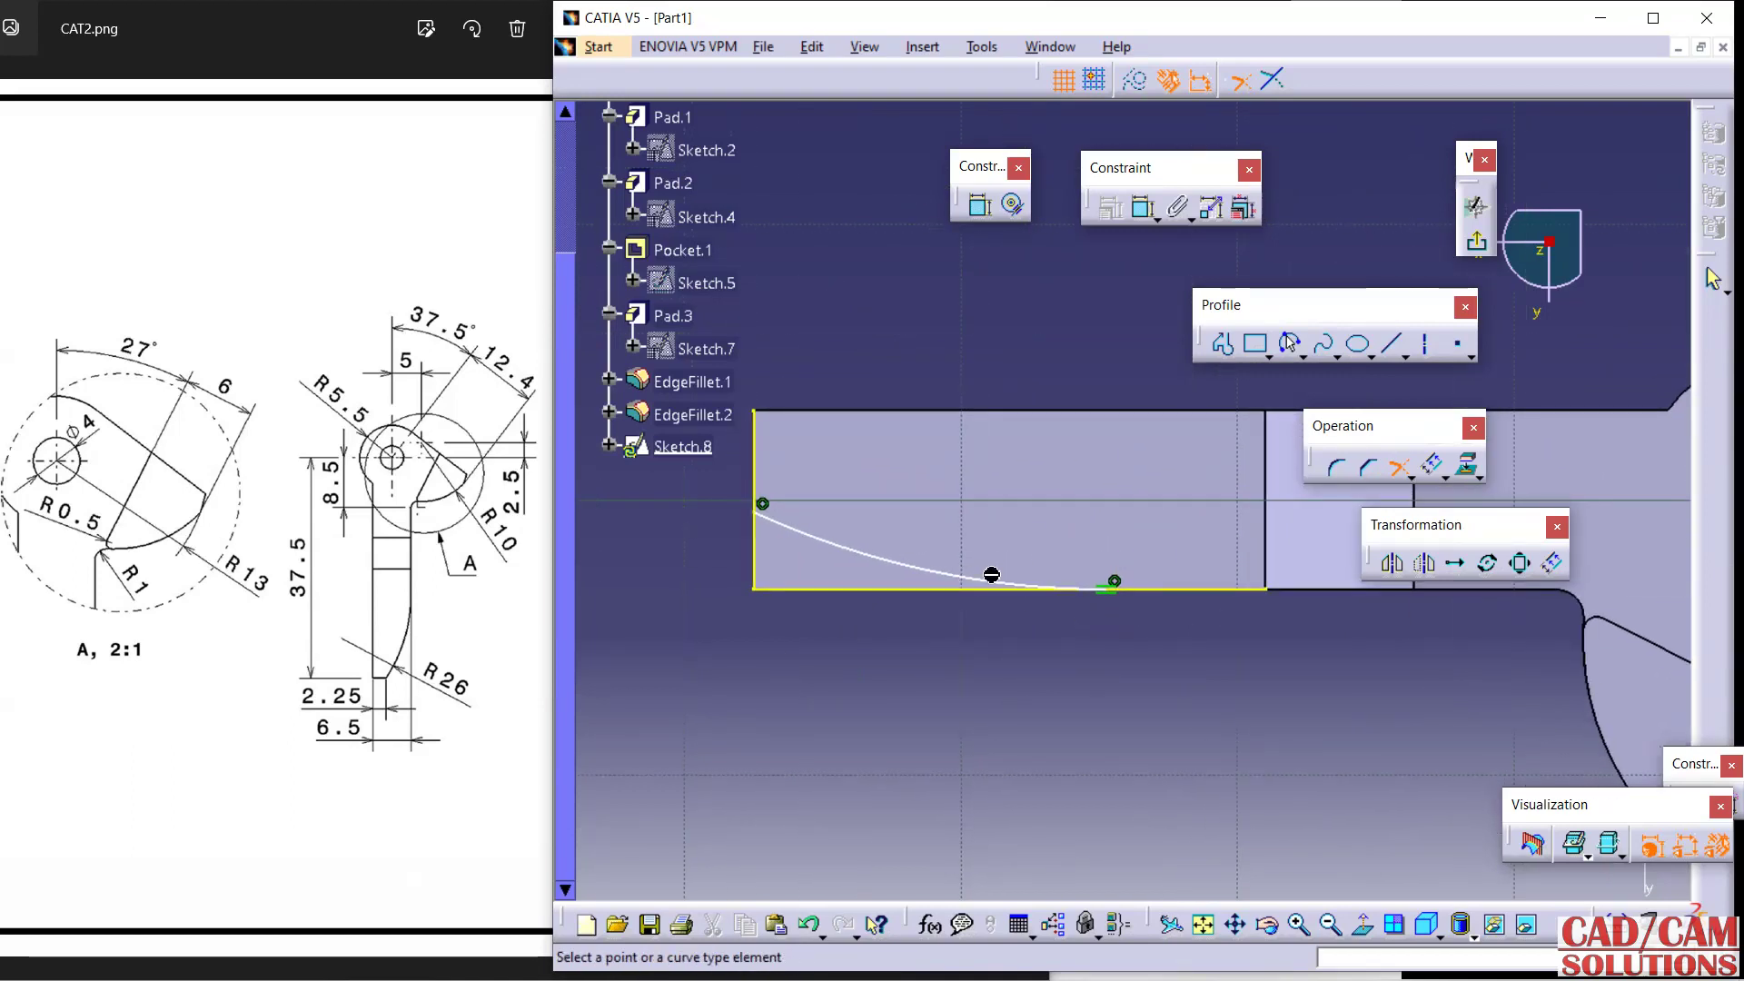
pyautogui.click(991, 575)
pyautogui.click(765, 520)
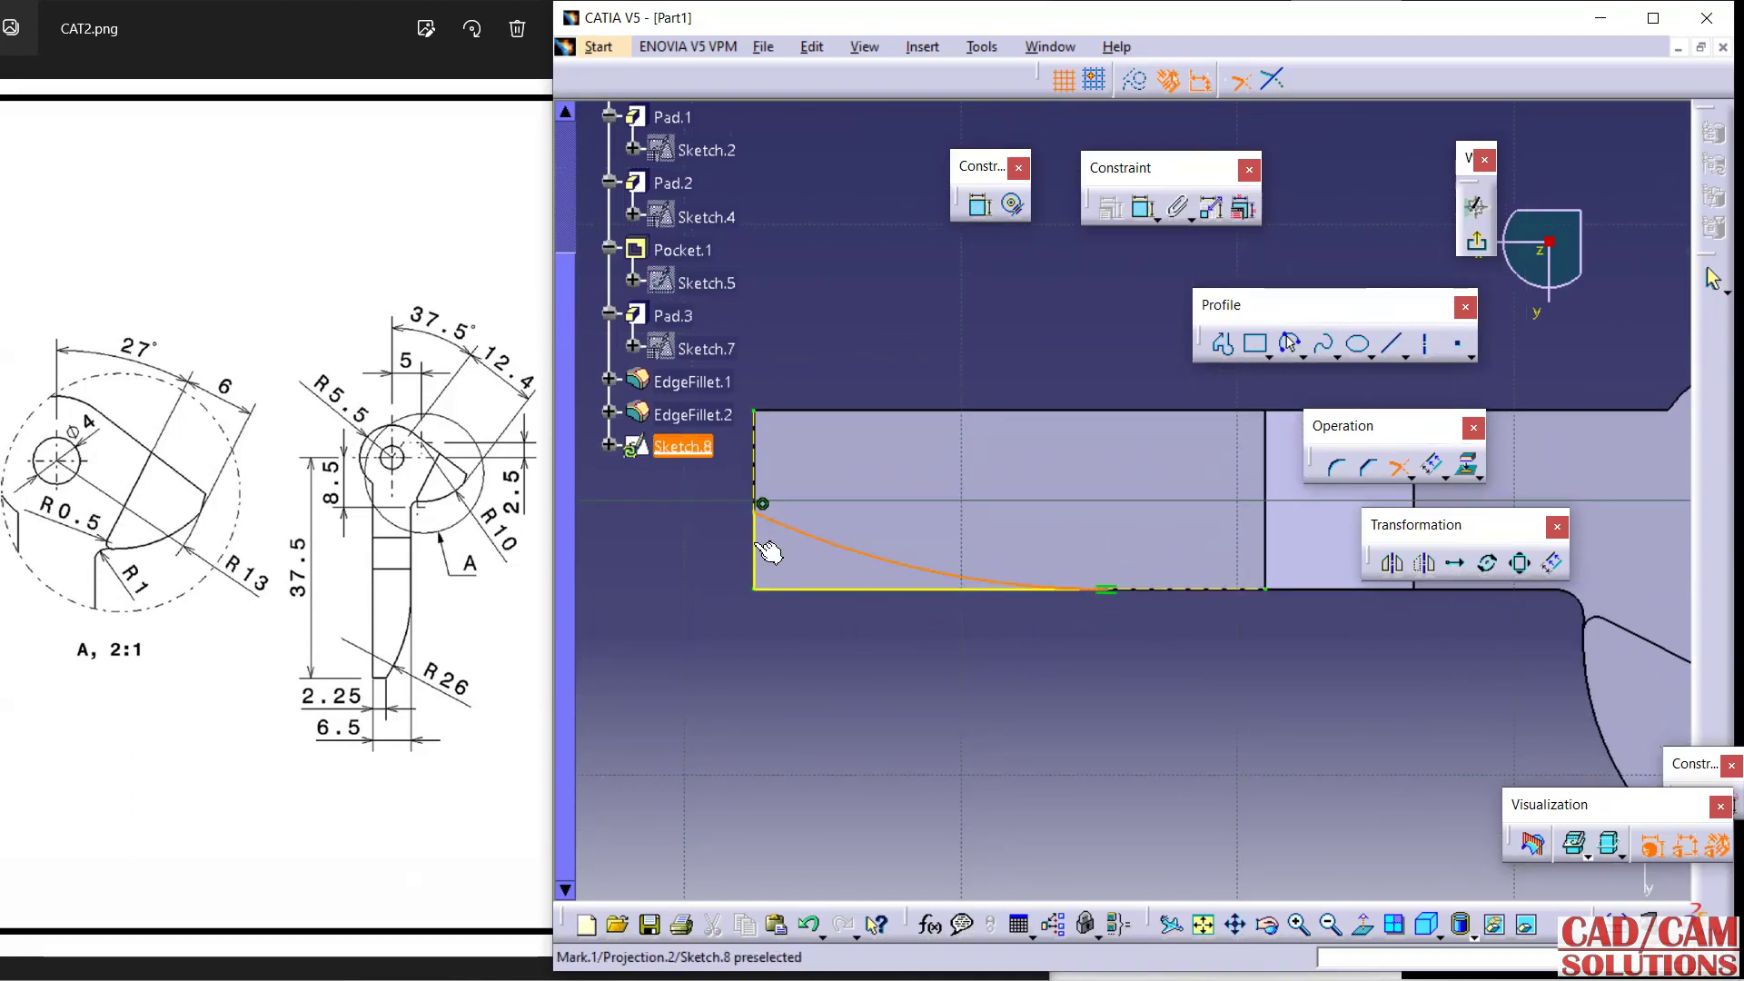
pyautogui.click(754, 545)
# Constrain the arc's end 2.25 below the top edge and its radius to 26, then exit the sketch.
pyautogui.click(981, 207)
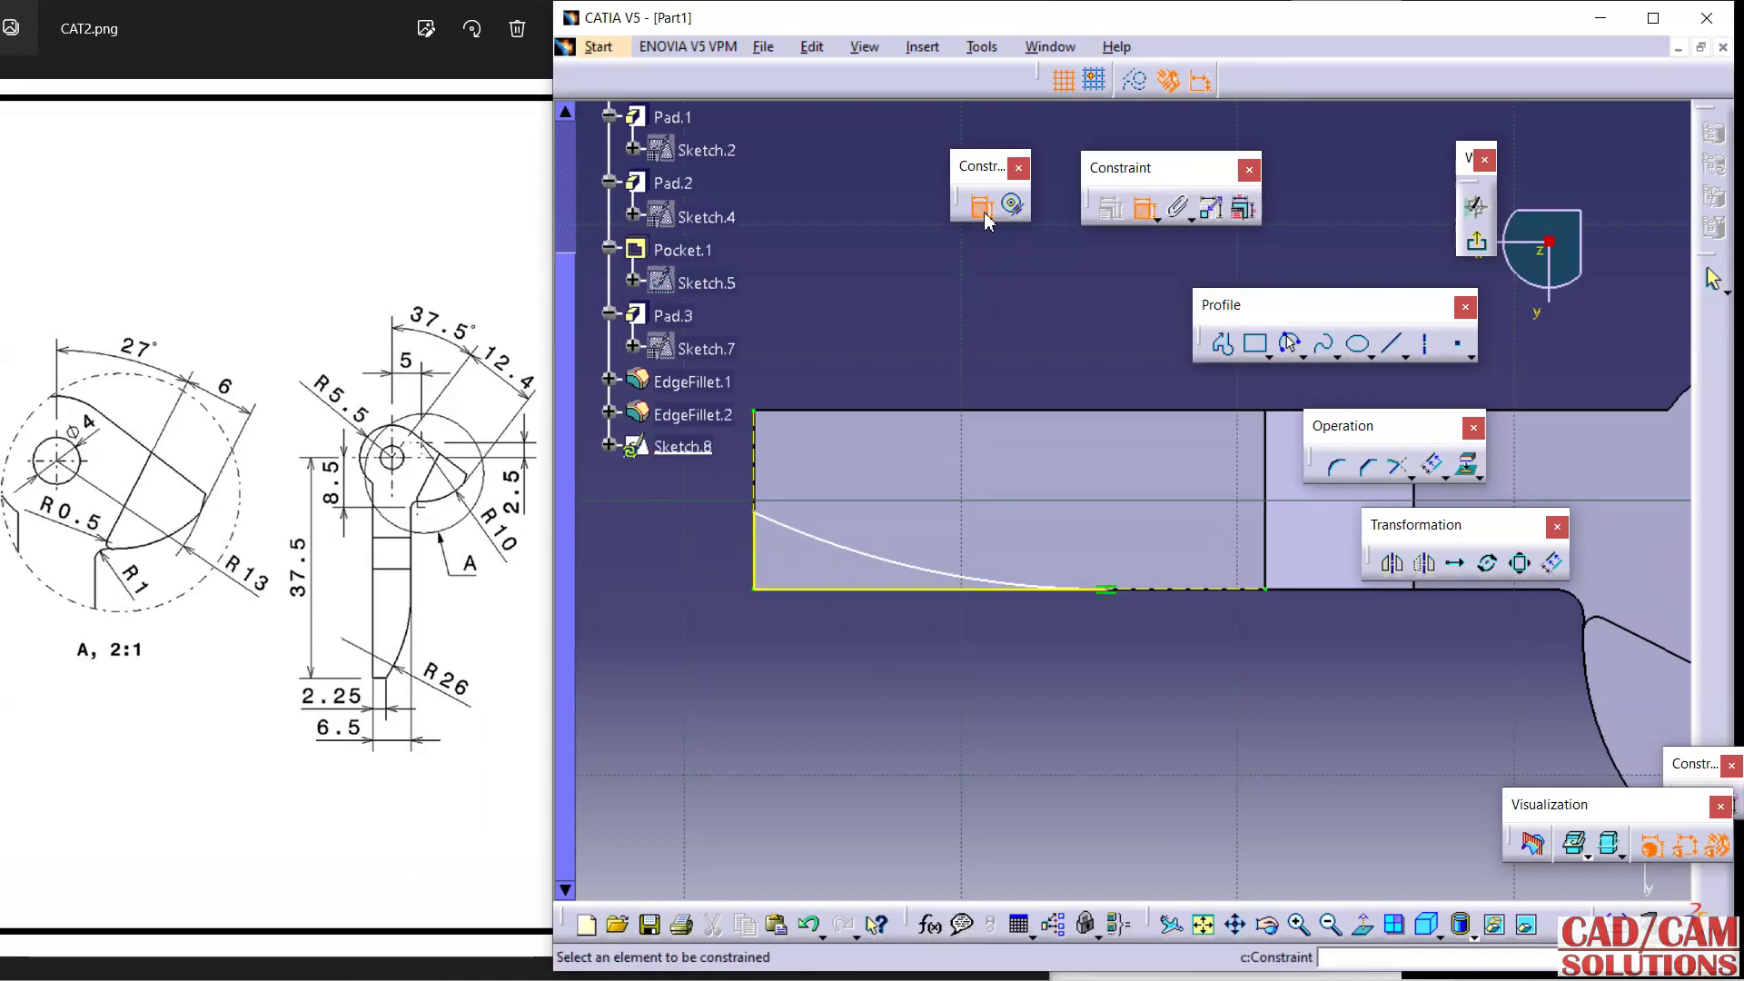
pyautogui.click(798, 410)
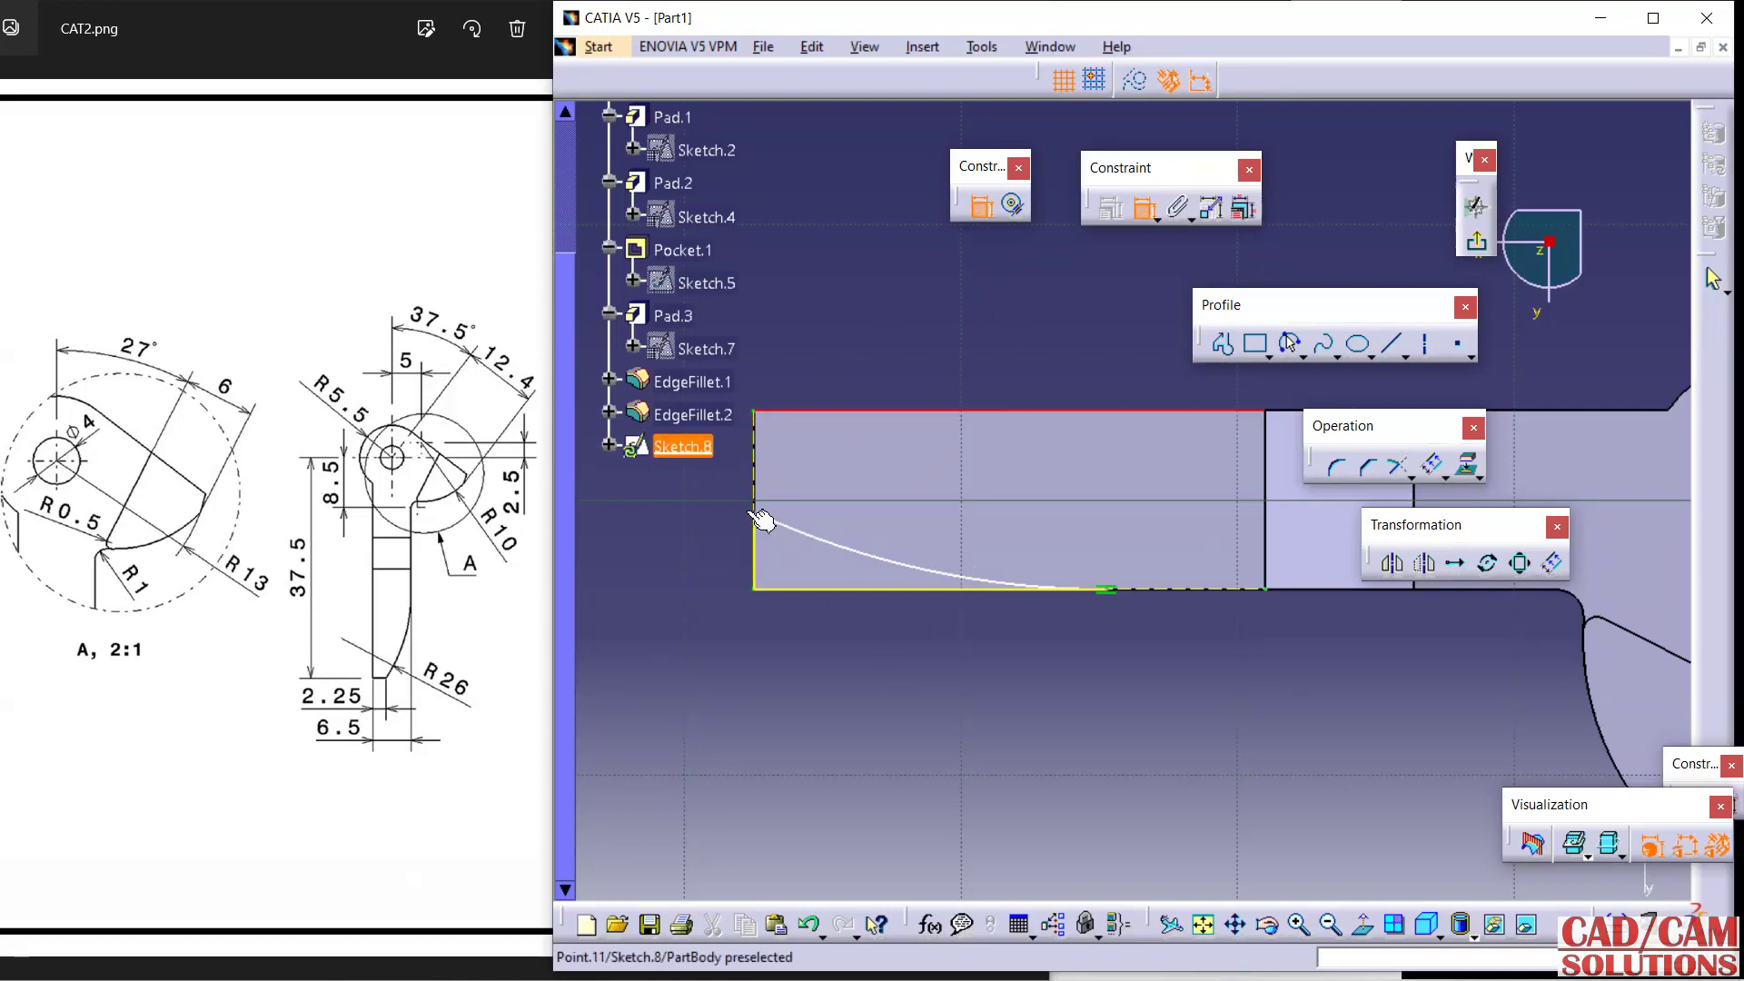
pyautogui.click(767, 519)
pyautogui.click(735, 477)
pyautogui.doubleClick(734, 481)
pyautogui.write('2.25')
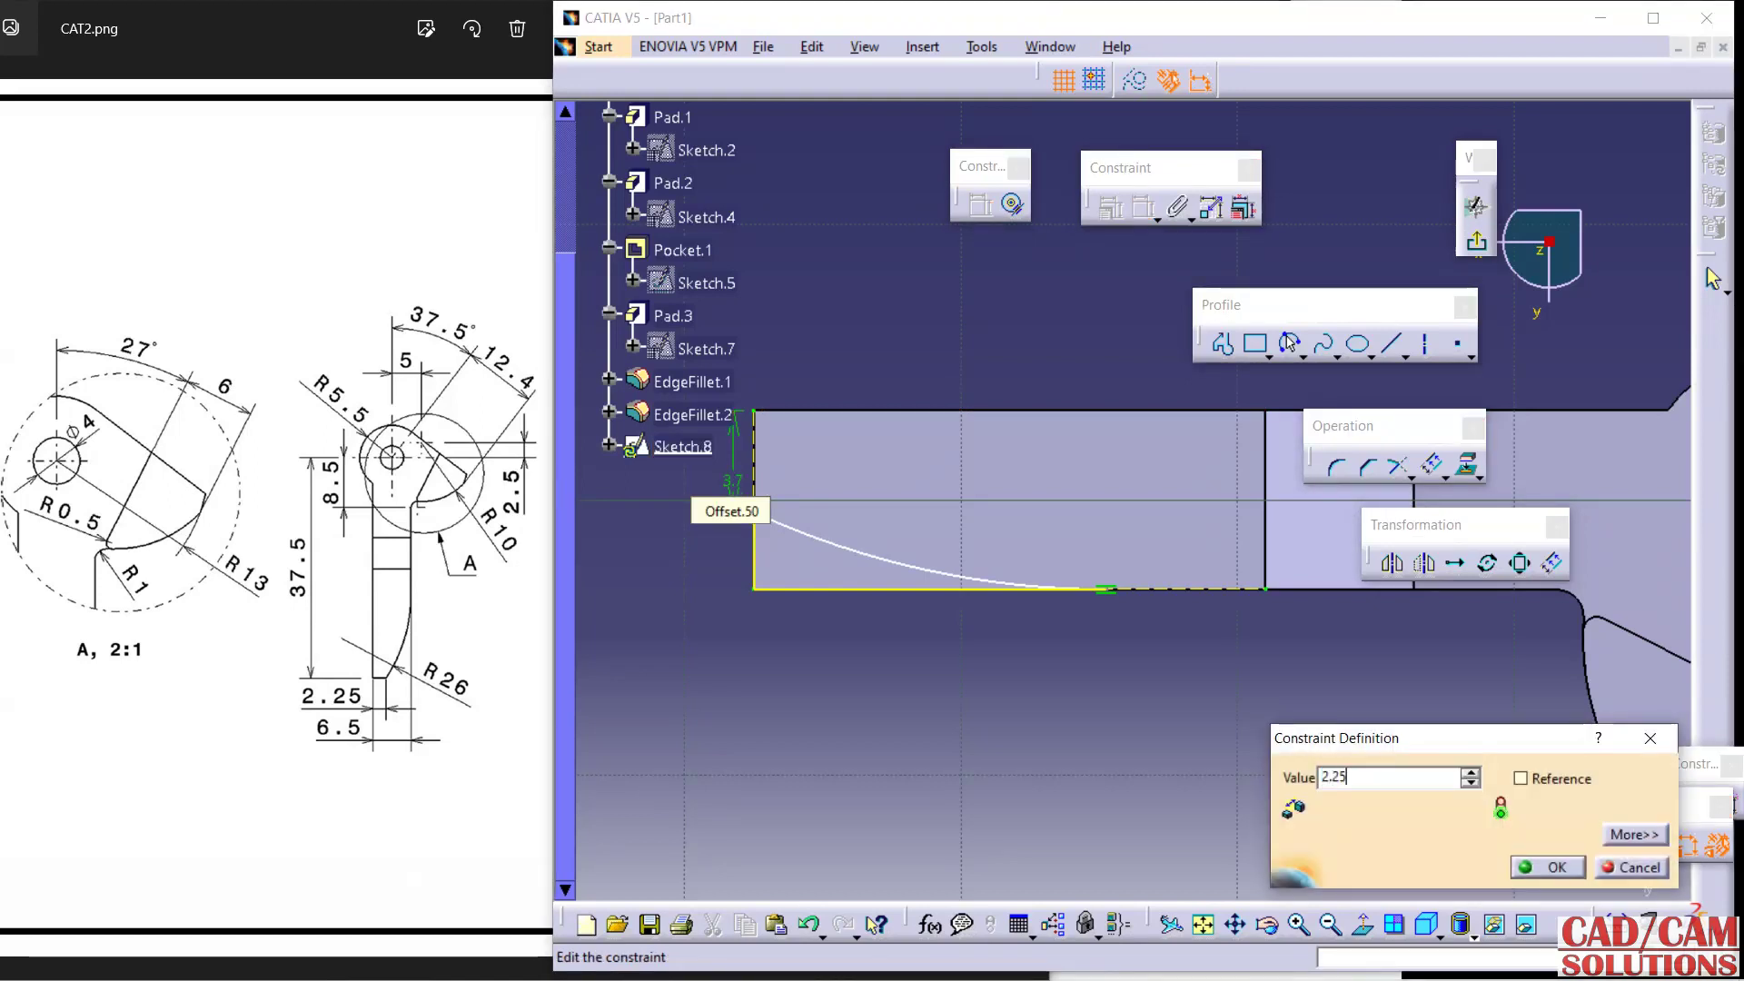
pyautogui.press('Return')
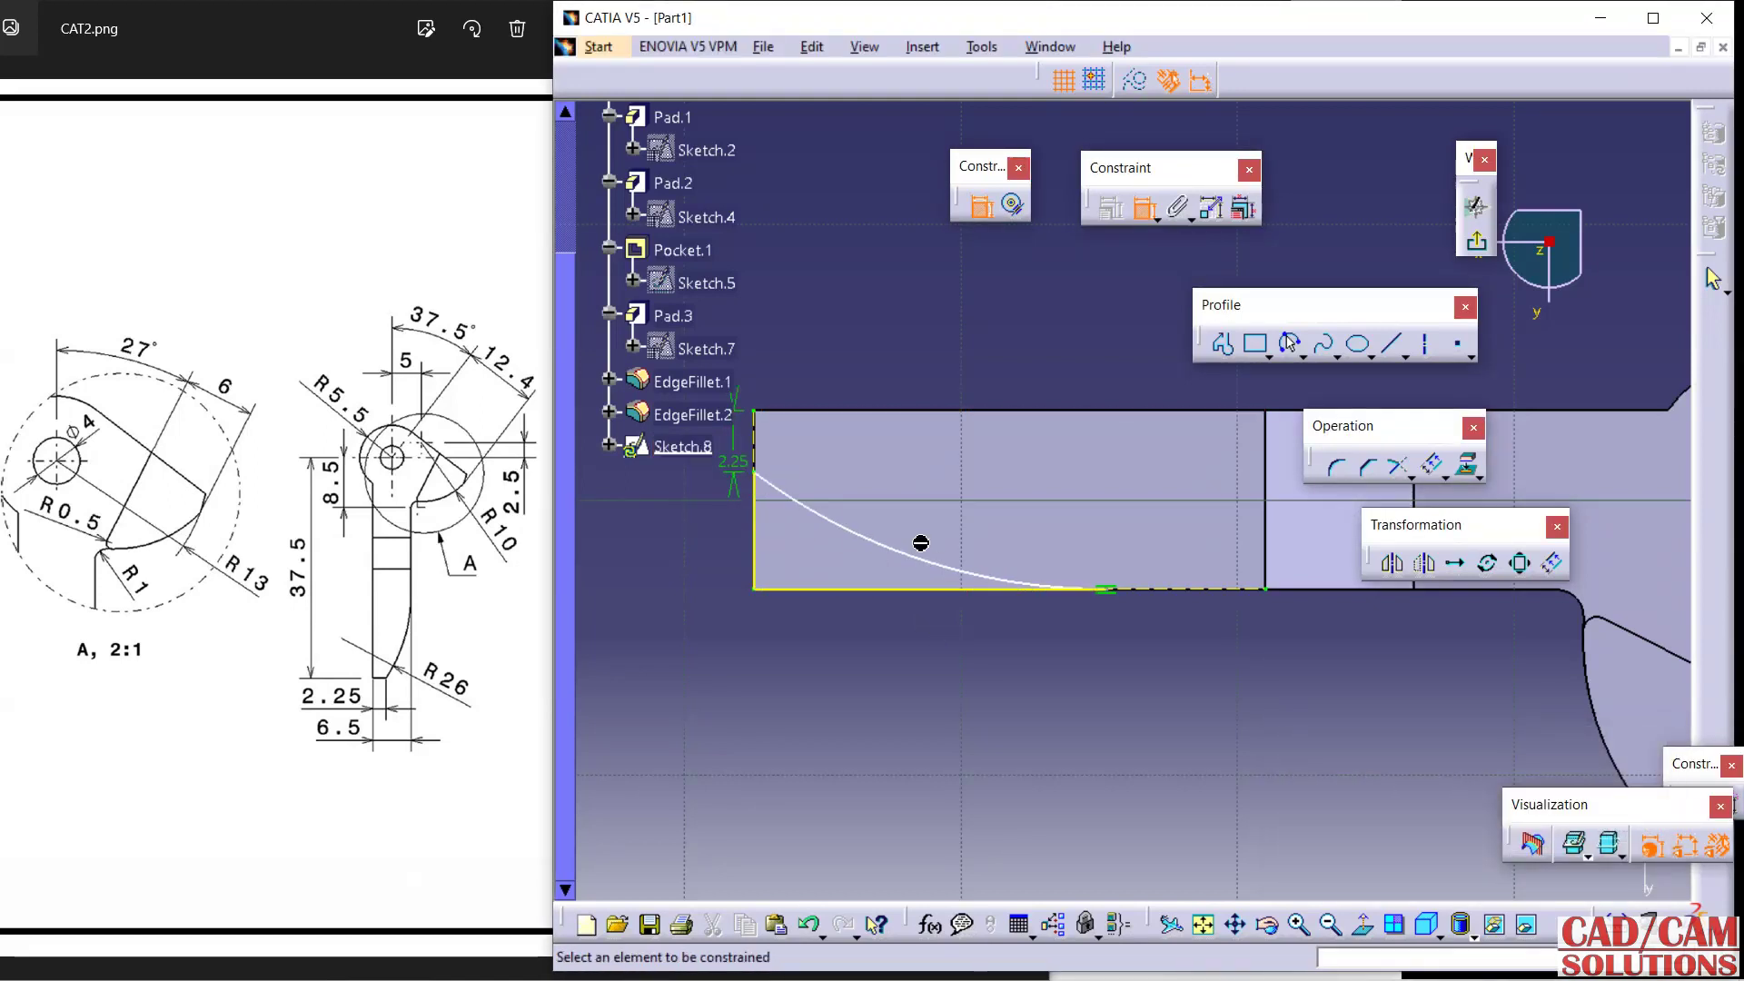
pyautogui.click(918, 550)
pyautogui.click(873, 669)
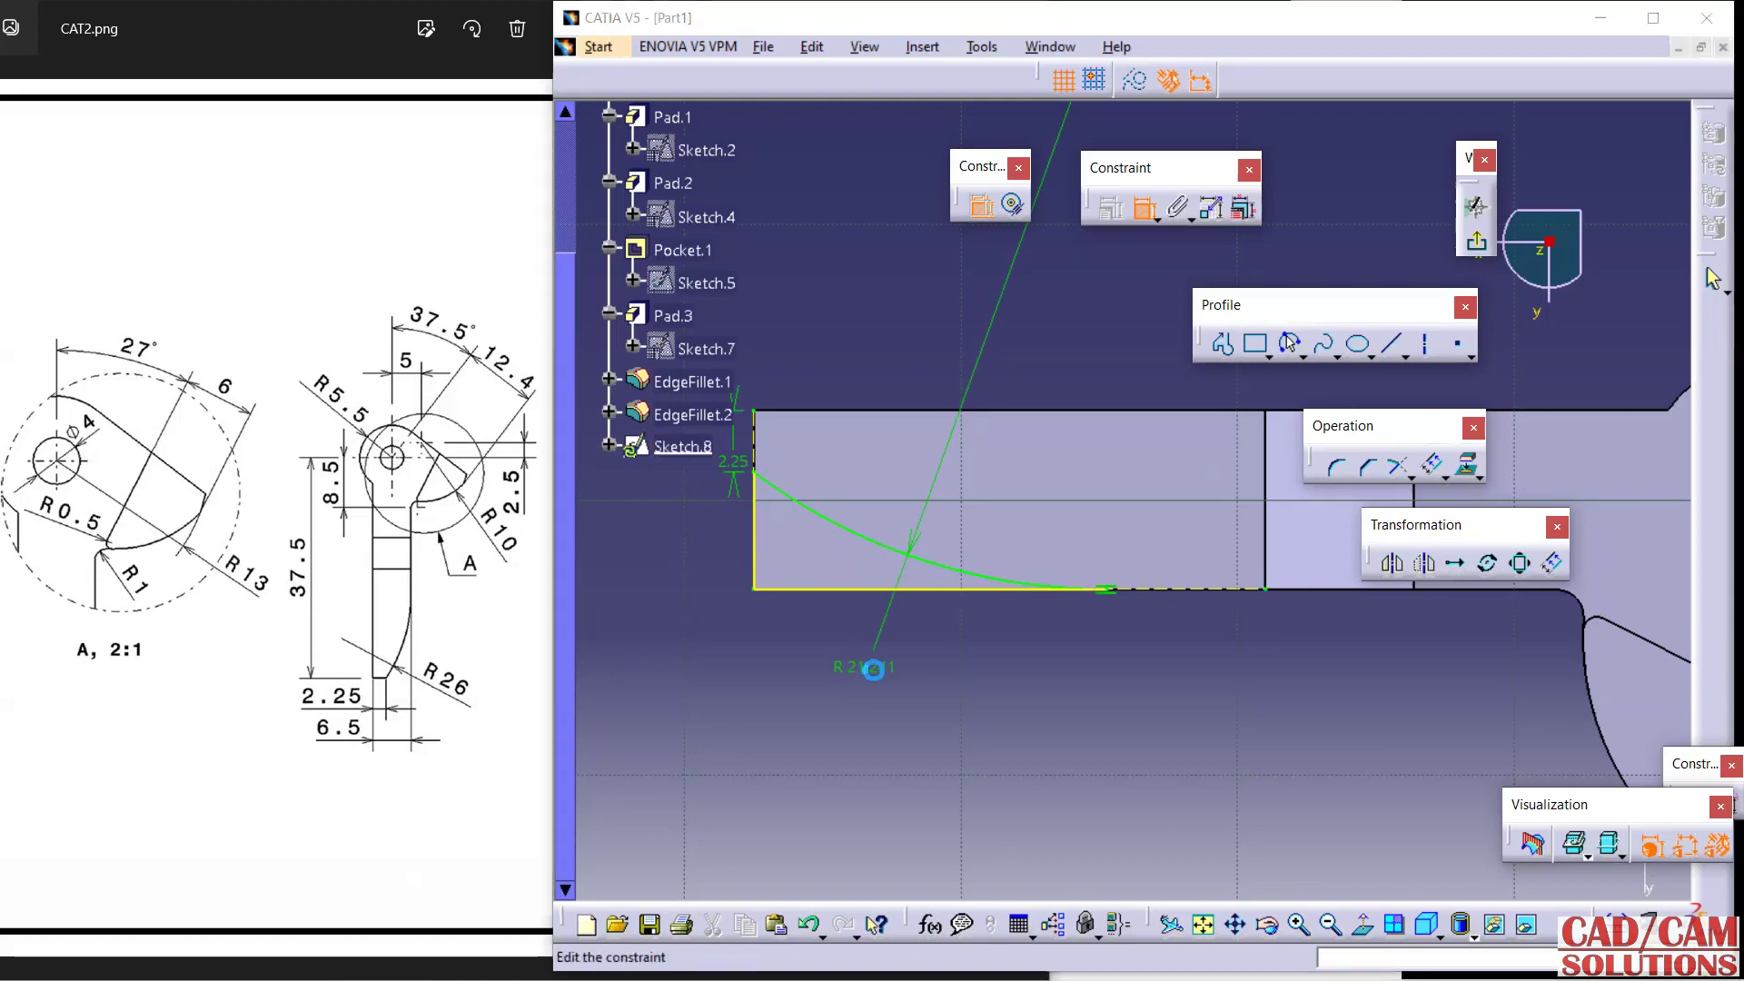
pyautogui.doubleClick(873, 672)
pyautogui.press('Return')
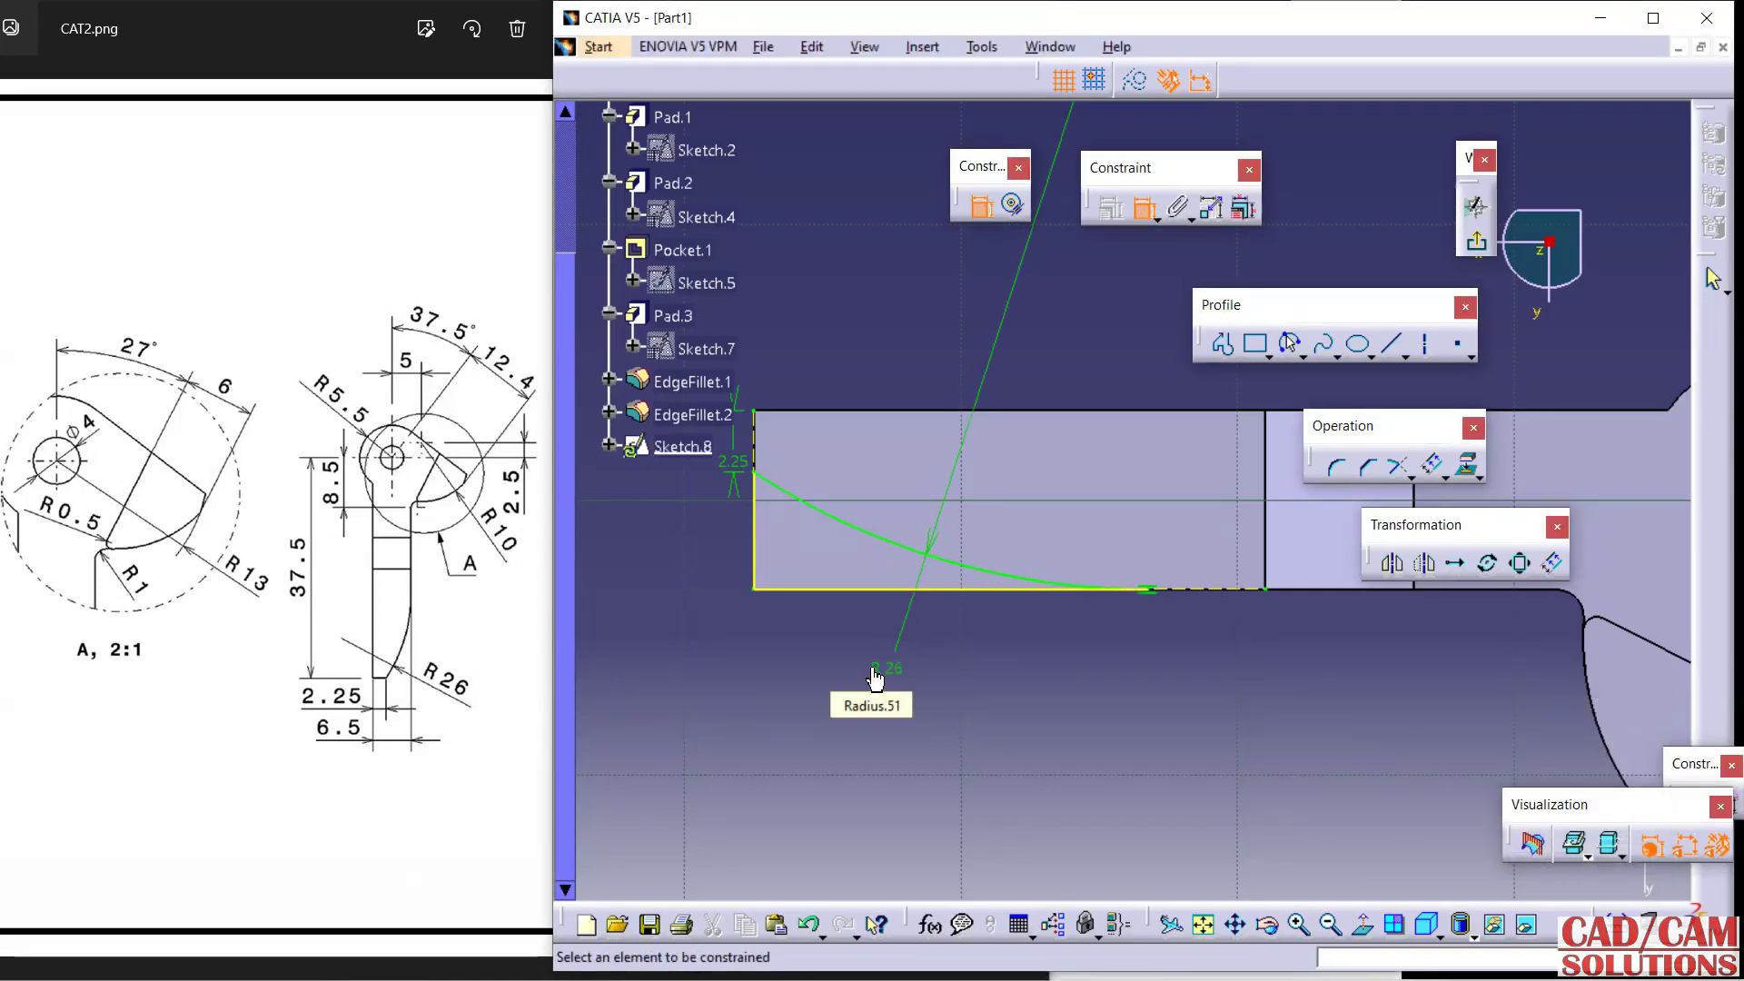
pyautogui.click(1476, 247)
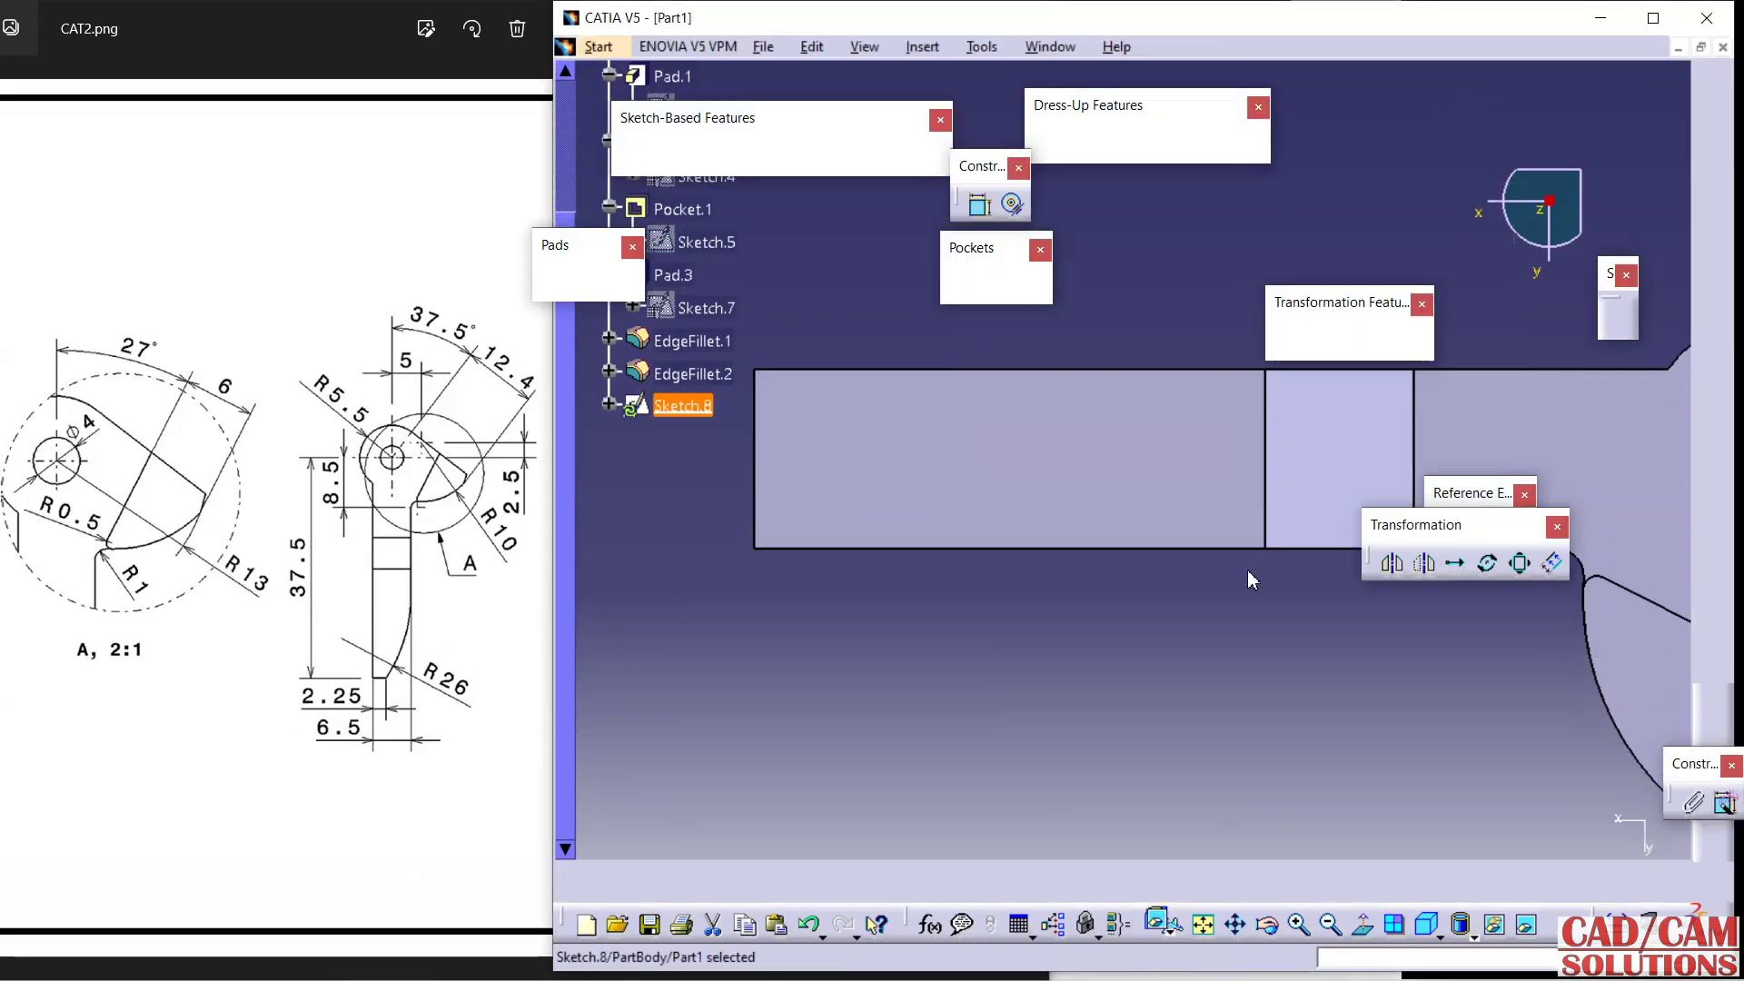
# Pocket Sketch.8 3 mm deep into the bar's free end as Pocket.2.
pyautogui.click(675, 157)
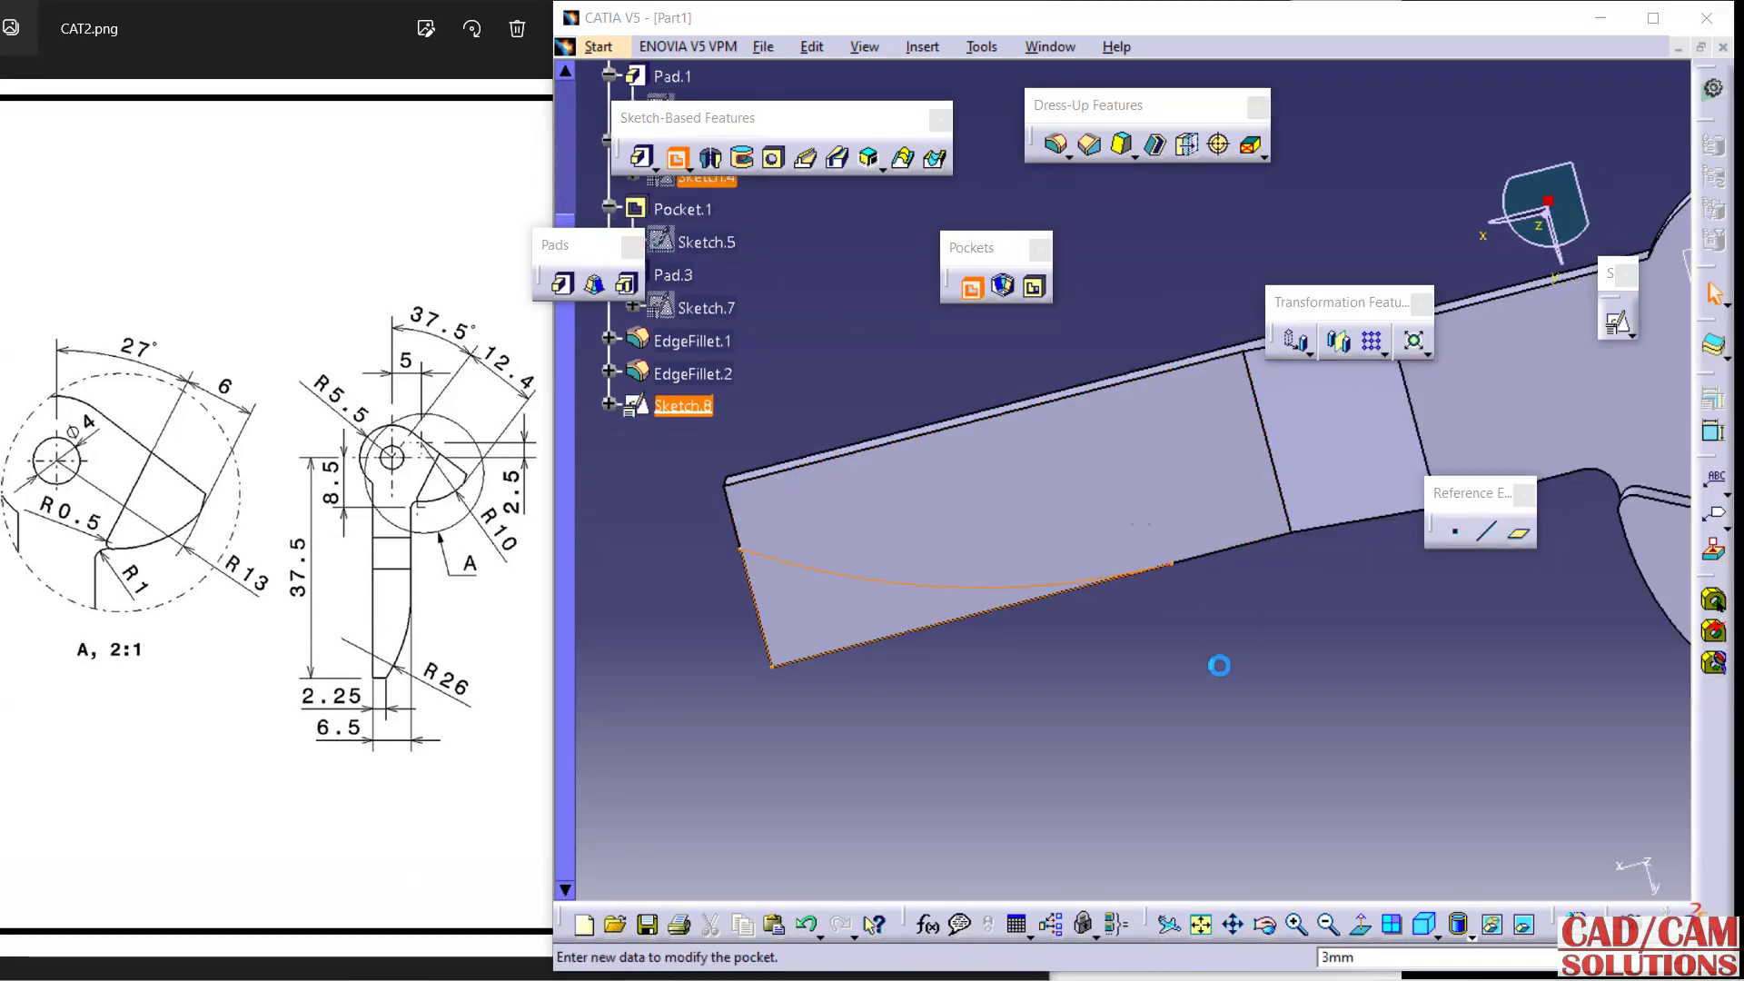
pyautogui.moveTo(1189, 496); pyautogui.dragTo(1394, 770, button='middle')
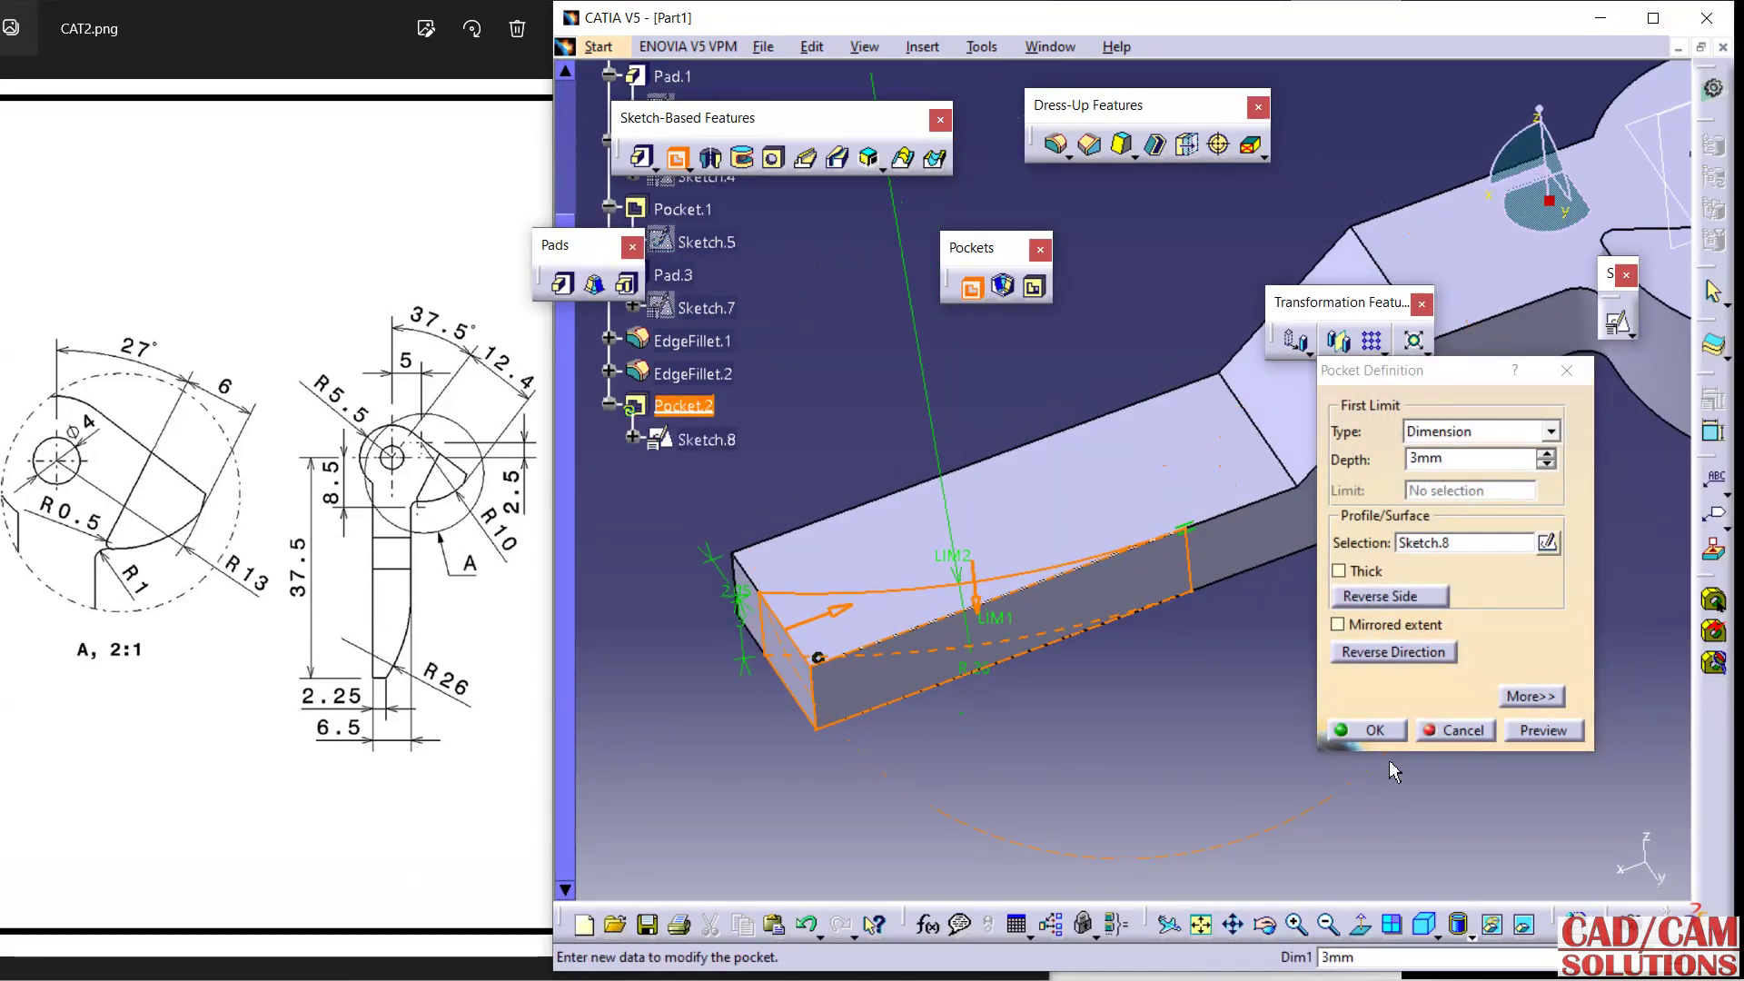
pyautogui.click(1341, 734)
pyautogui.moveTo(1049, 656)
pyautogui.mouseDown(button='middle')
pyautogui.moveTo(1055, 686)
pyautogui.moveTo(1250, 576)
pyautogui.mouseUp(button='middle')
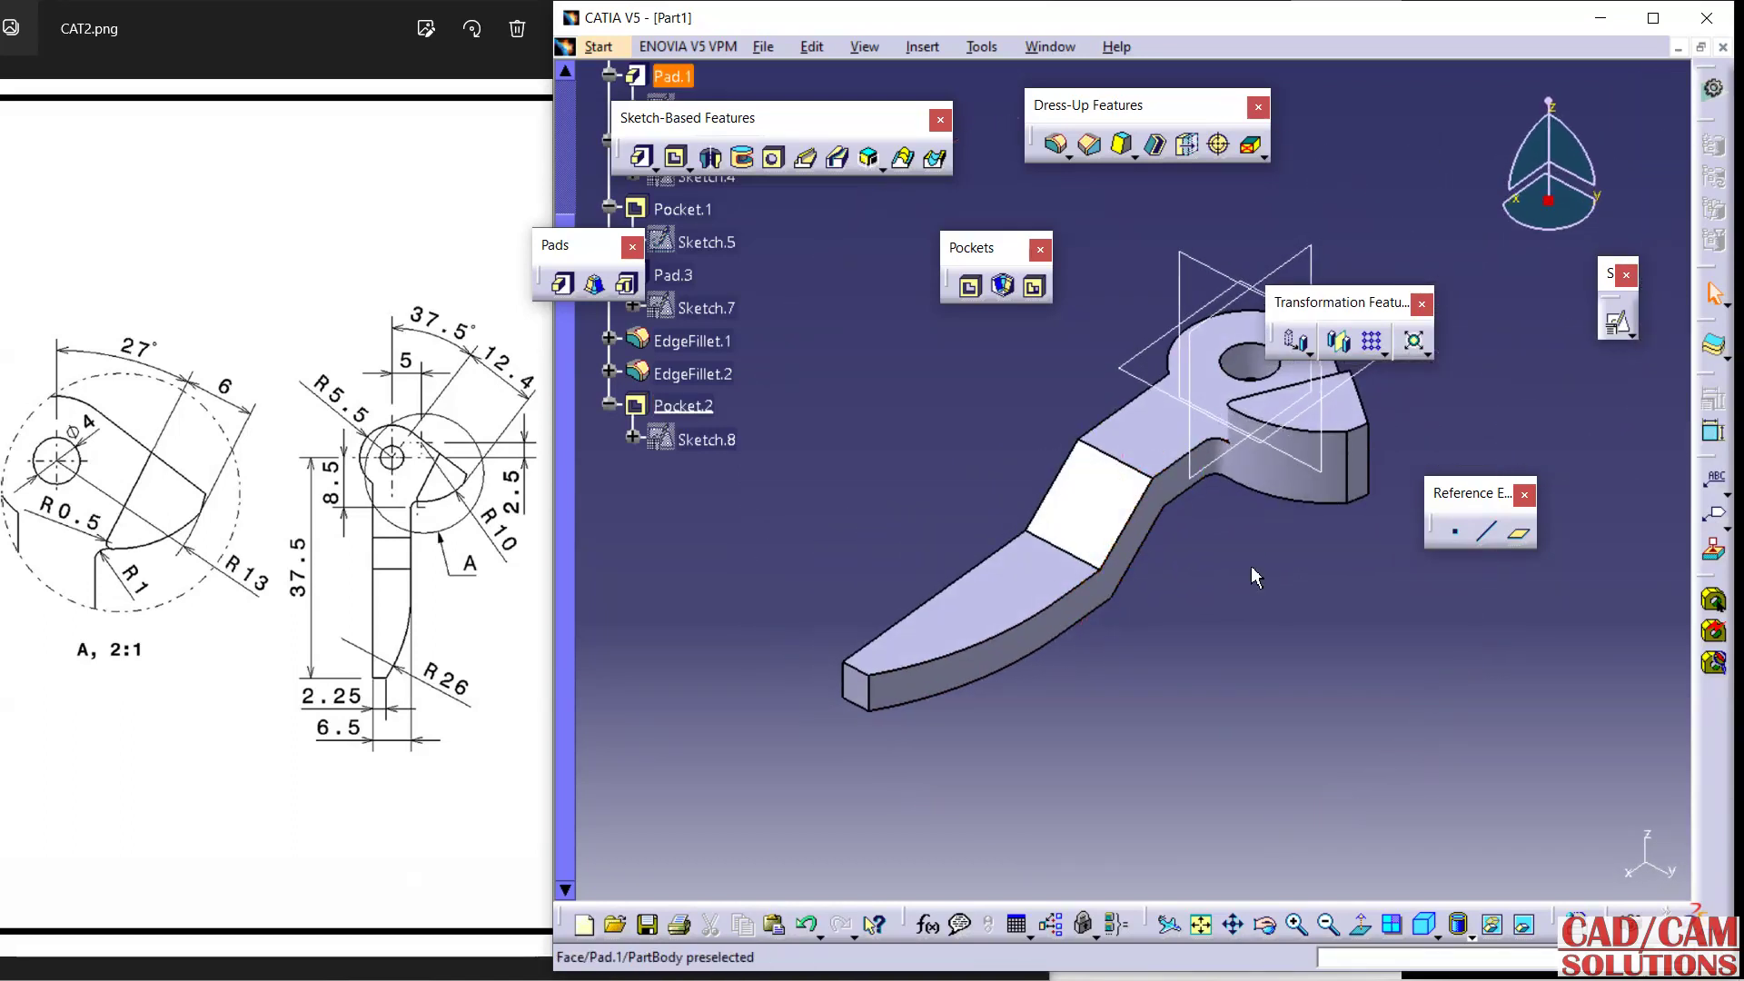
pyautogui.click(1458, 925)
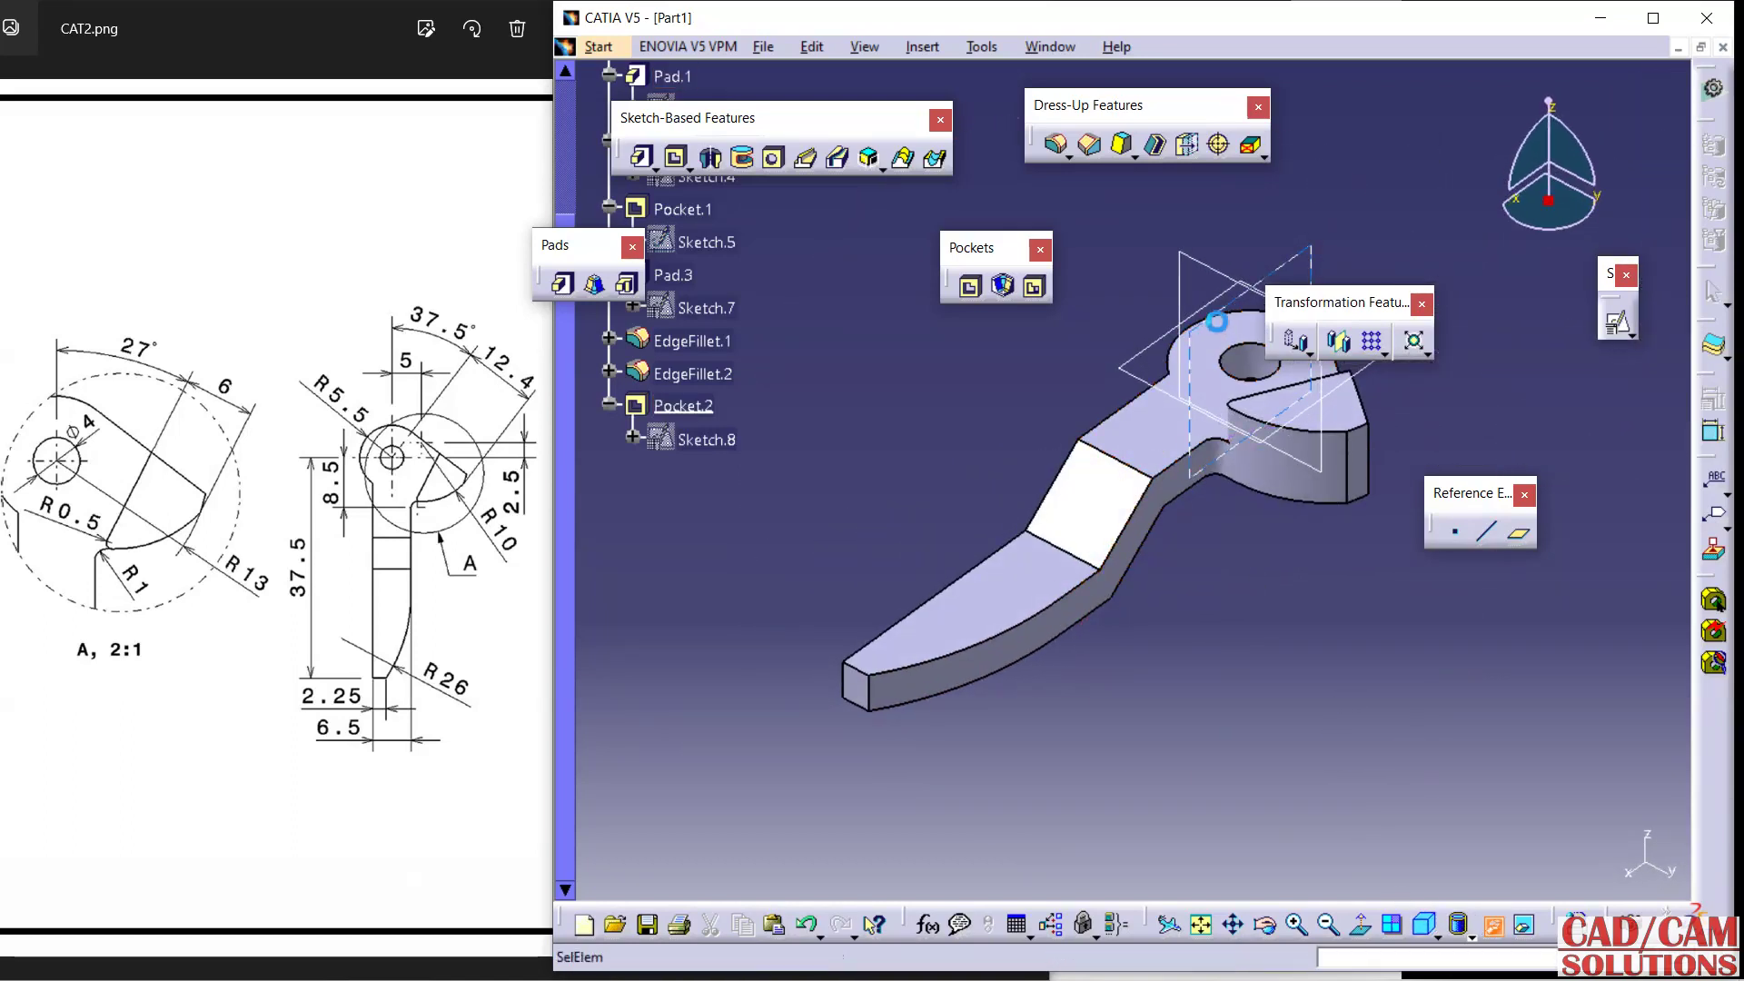
pyautogui.moveTo(1181, 410)
pyautogui.mouseDown(button='middle')
pyautogui.moveTo(1149, 392)
pyautogui.moveTo(1159, 345)
pyautogui.mouseUp(button='middle')
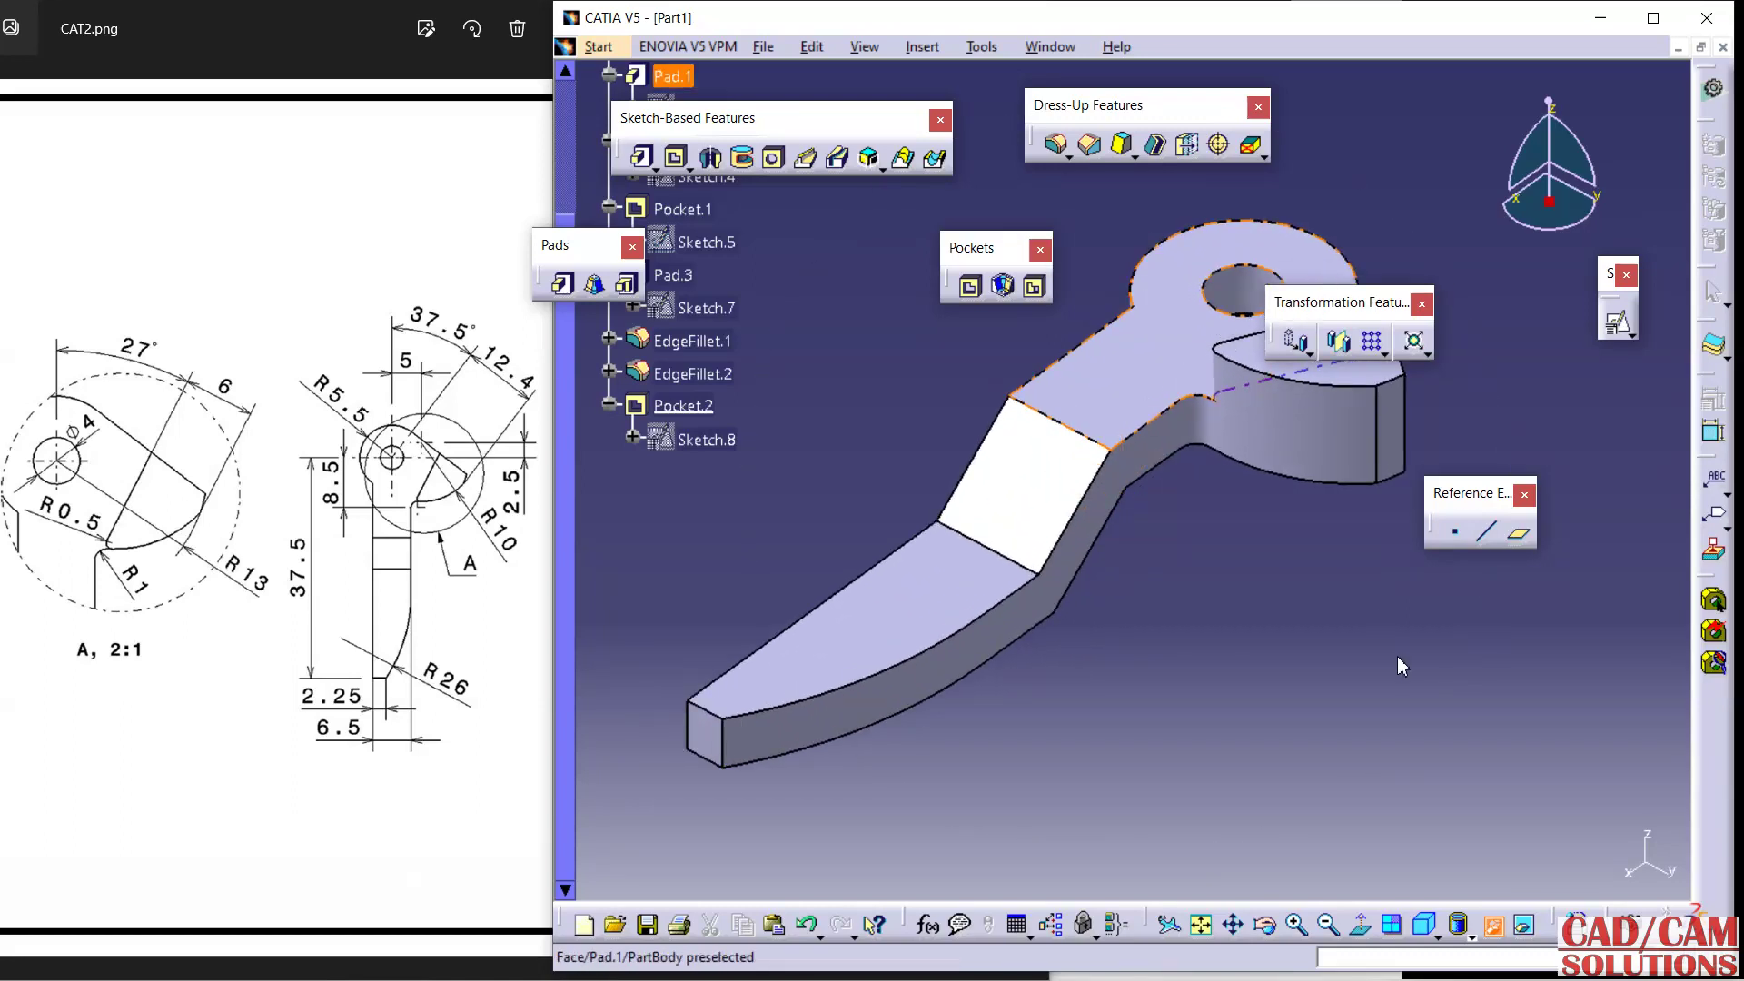
pyautogui.moveTo(1309, 303); pyautogui.dragTo(1398, 662)
pyautogui.moveTo(1163, 700); pyautogui.dragTo(1205, 696, button='middle')
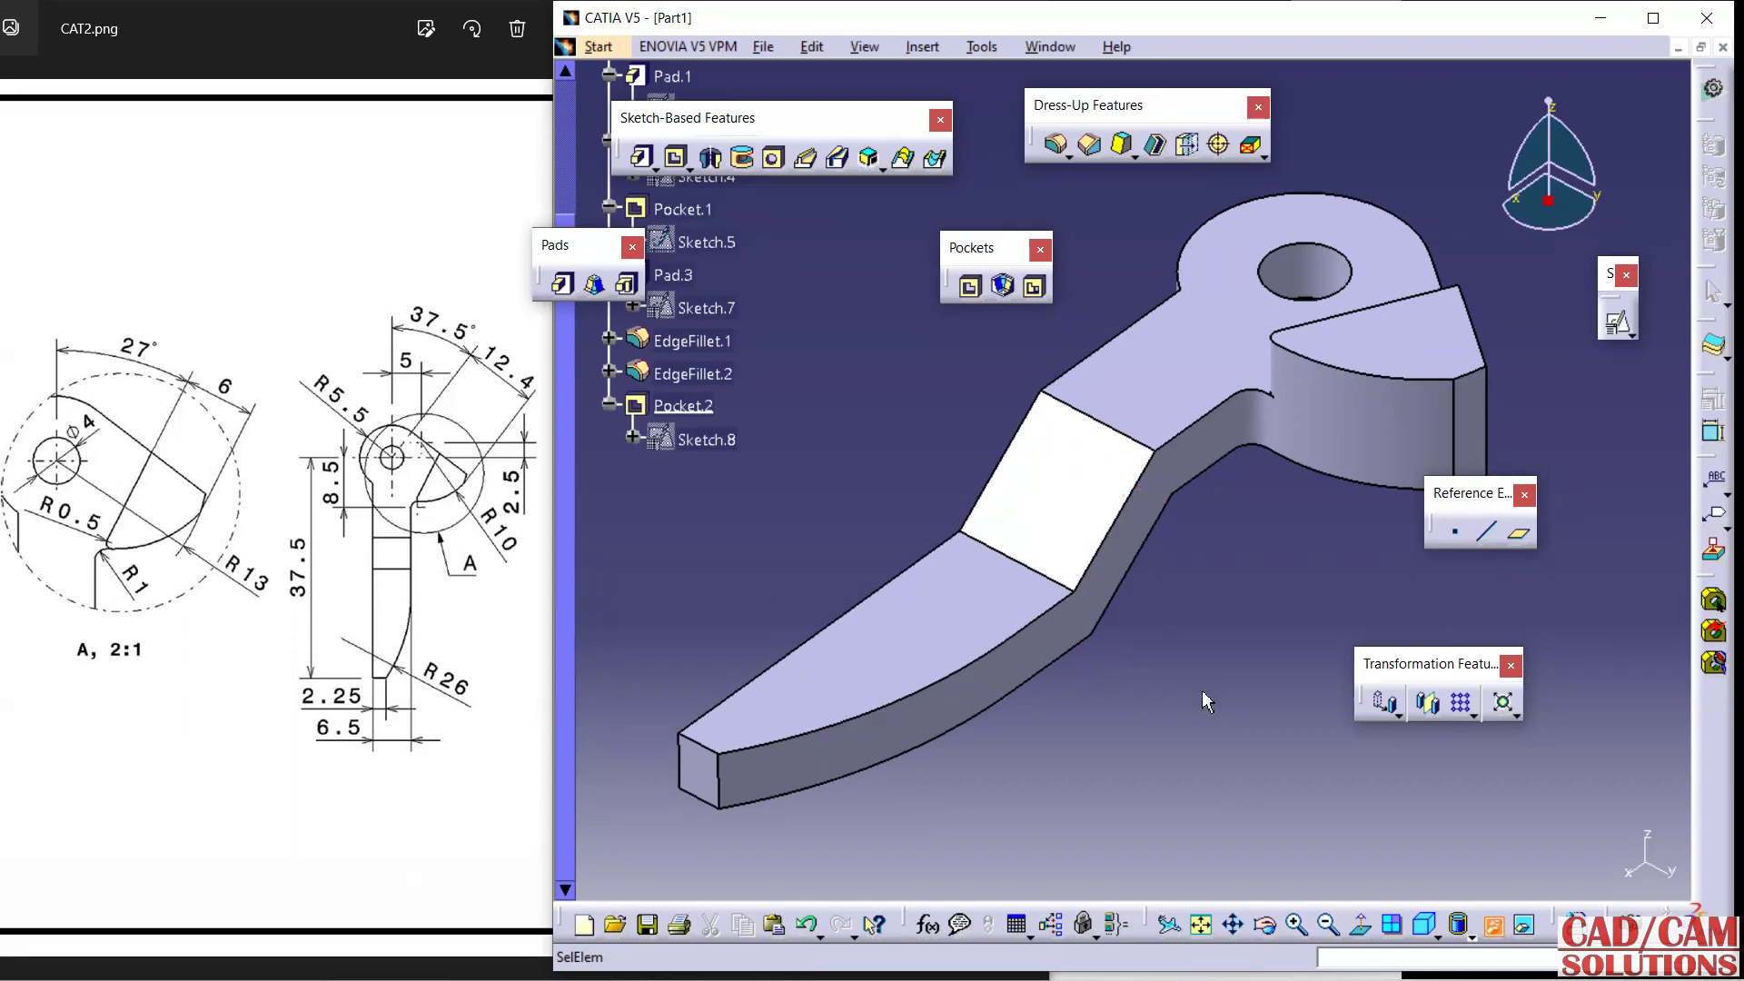